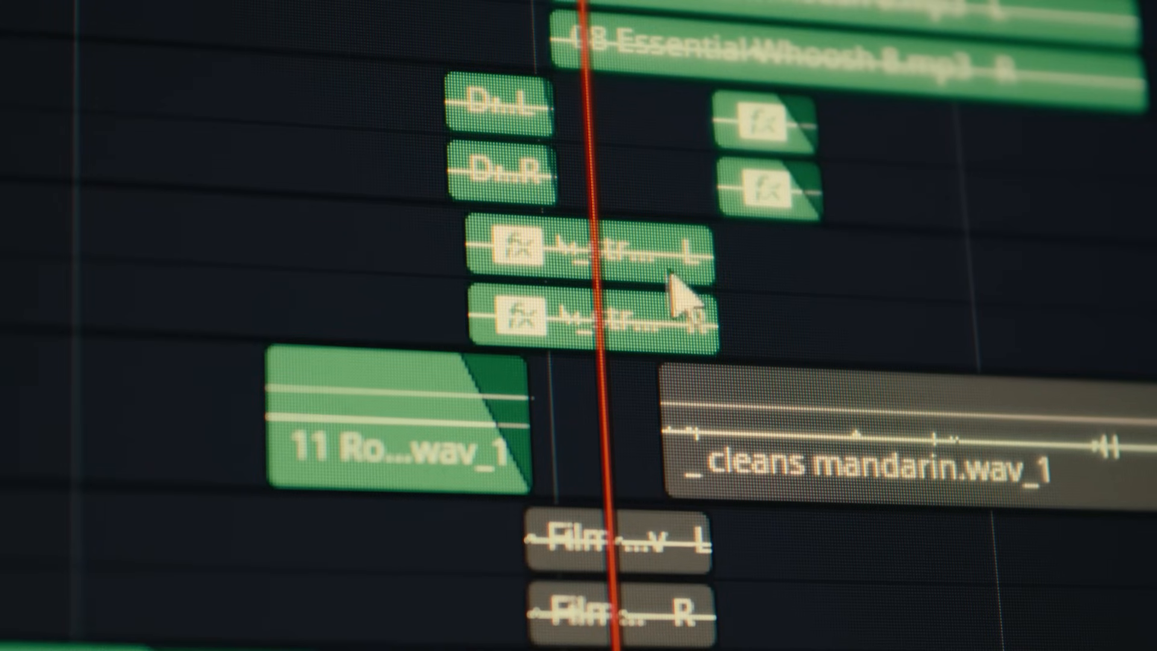
{"action": "left_click", "coordinate": [668, 265]}
{"action": "left_click_drag", "start_coordinate": [804, 256], "coordinate": [528, 242]}
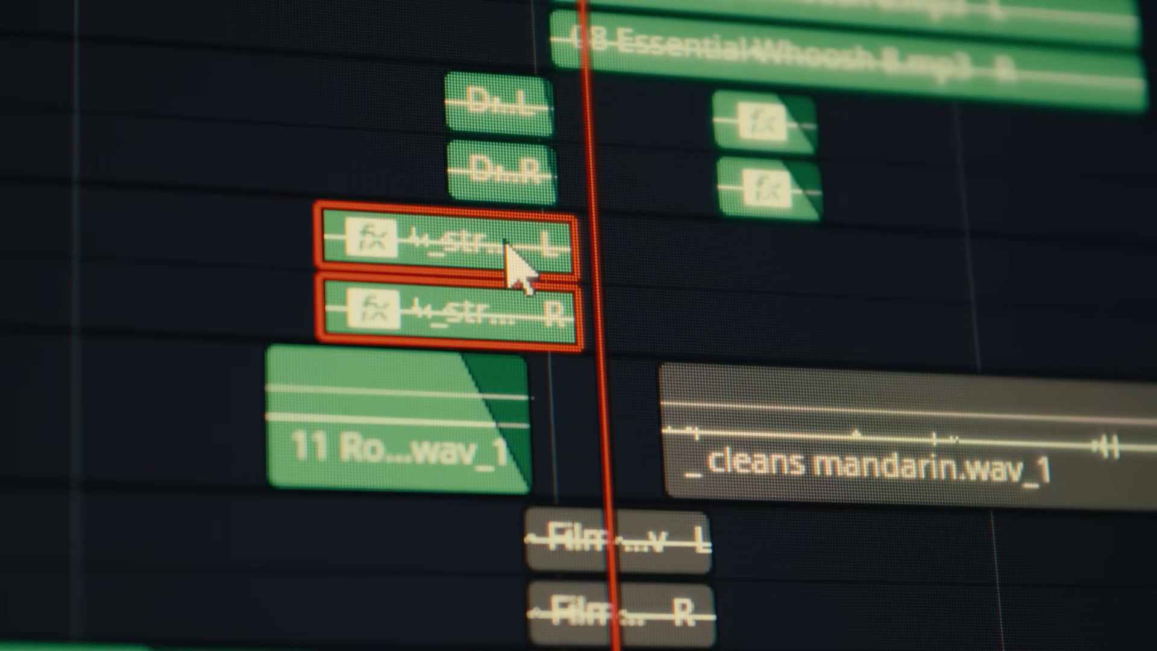
{"action": "key", "text": "ctrl+z"}
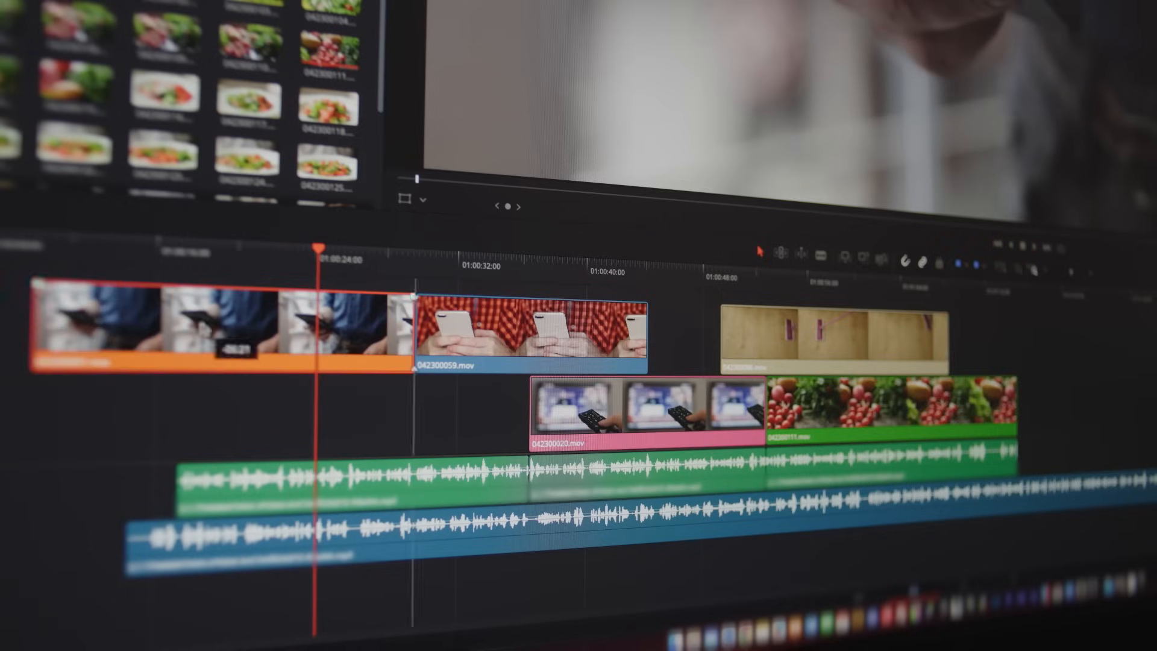
{"action": "left_click_drag", "start_coordinate": [883, 410], "coordinate": [301, 422]}
{"action": "left_click_drag", "start_coordinate": [205, 330], "coordinate": [867, 422]}
{"action": "left_click", "coordinate": [463, 262]}
{"action": "key", "text": "space"}
{"action": "left_click", "coordinate": [375, 260]}
{"action": "key", "text": "space"}
{"action": "left_click_drag", "start_coordinate": [644, 329], "coordinate": [455, 331]}
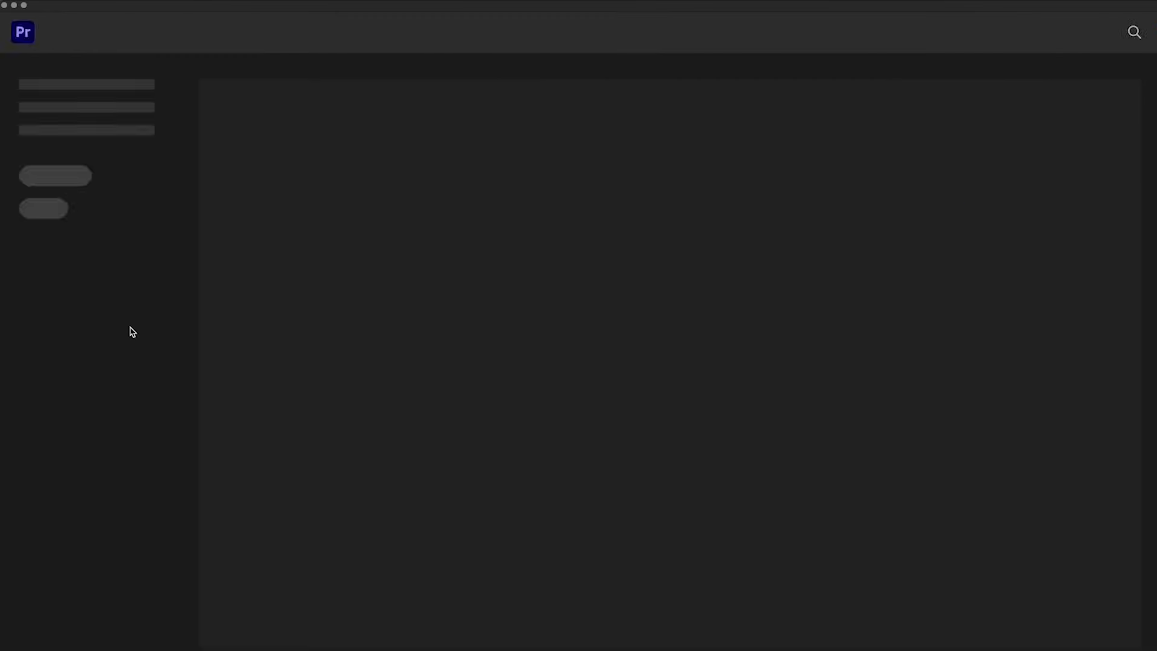
Step: Start a new project and name it "Barashada adobe qeybta Labaad"
{"action": "left_click", "coordinate": [51, 89]}
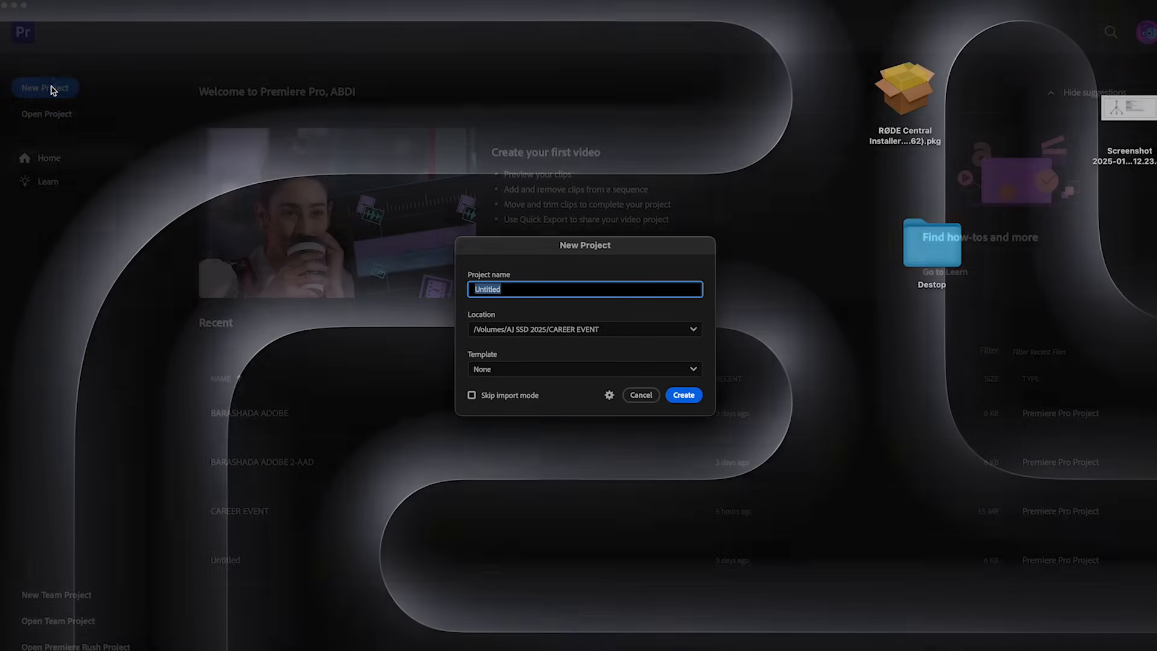
{"action": "type", "text": "Barash"}
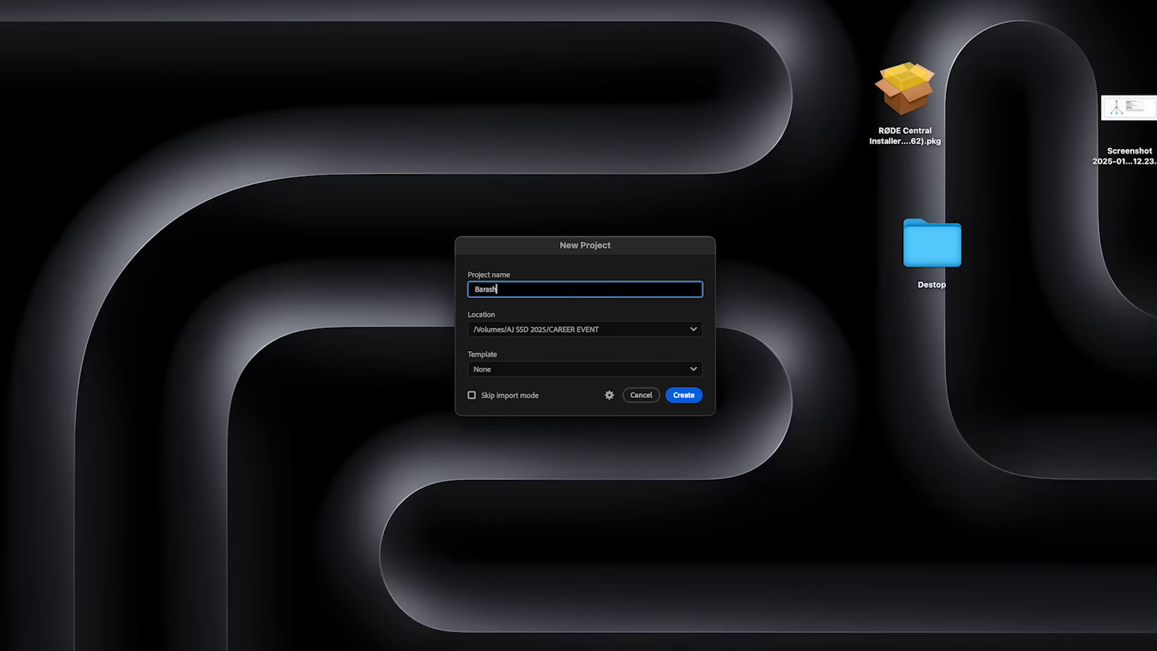
{"action": "type", "text": "ada adobe qeybta Labaad"}
Step: Set the new project's save location to the "video editing" folder on the AJ SSD 2025 drive
{"action": "left_click", "coordinate": [697, 331]}
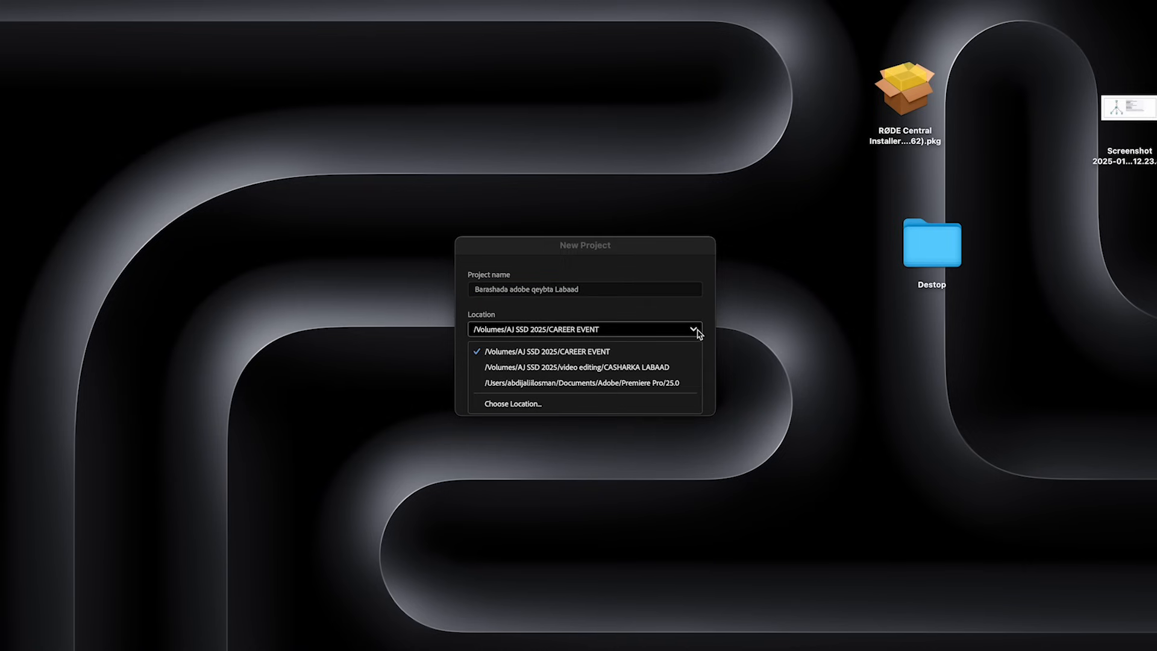
{"action": "left_click", "coordinate": [512, 404]}
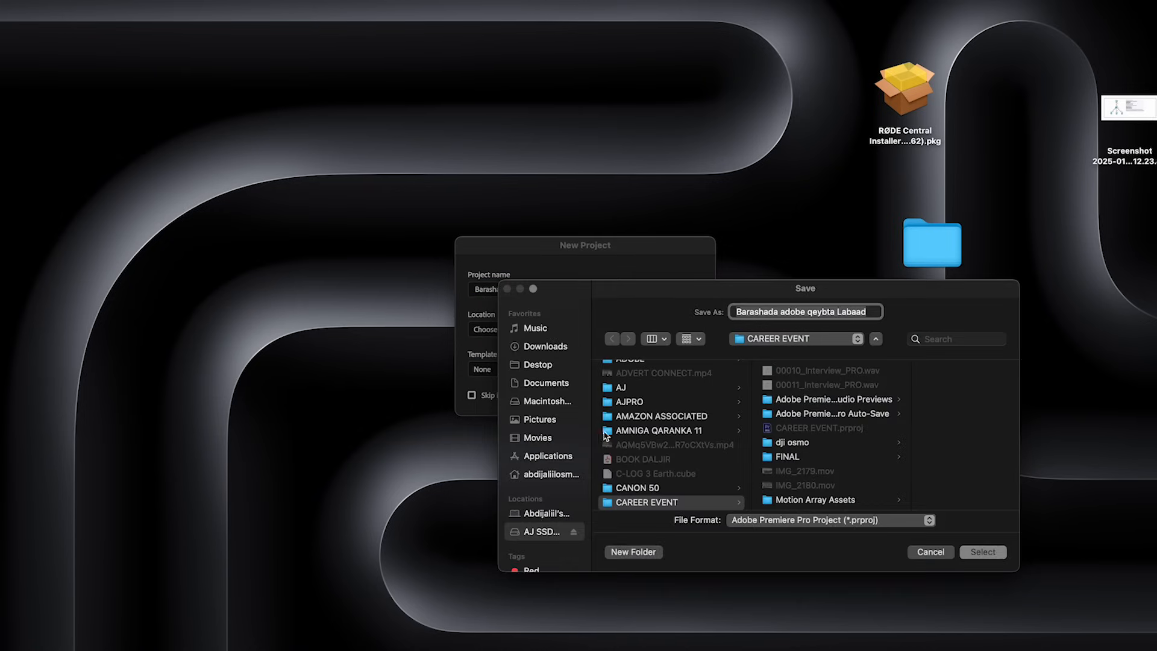
{"action": "scroll", "coordinate": [536, 470], "scroll_direction": "down", "scroll_amount": 3}
{"action": "scroll", "coordinate": [666, 451], "scroll_direction": "down", "scroll_amount": 10}
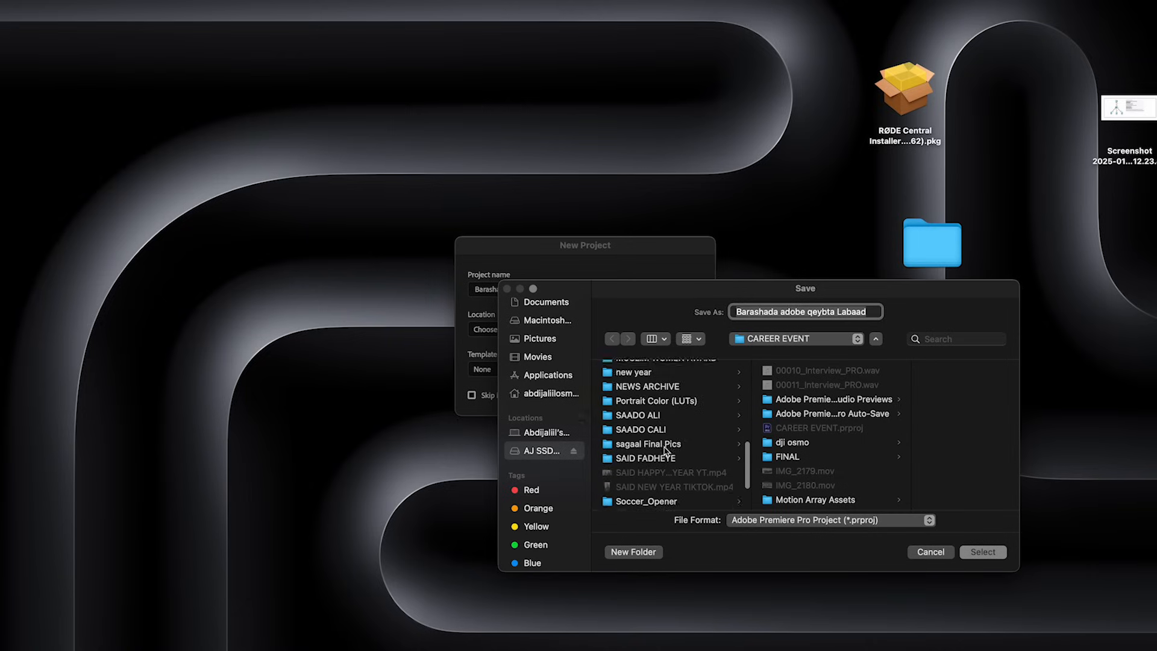
{"action": "scroll", "coordinate": [665, 451], "scroll_direction": "down", "scroll_amount": 6}
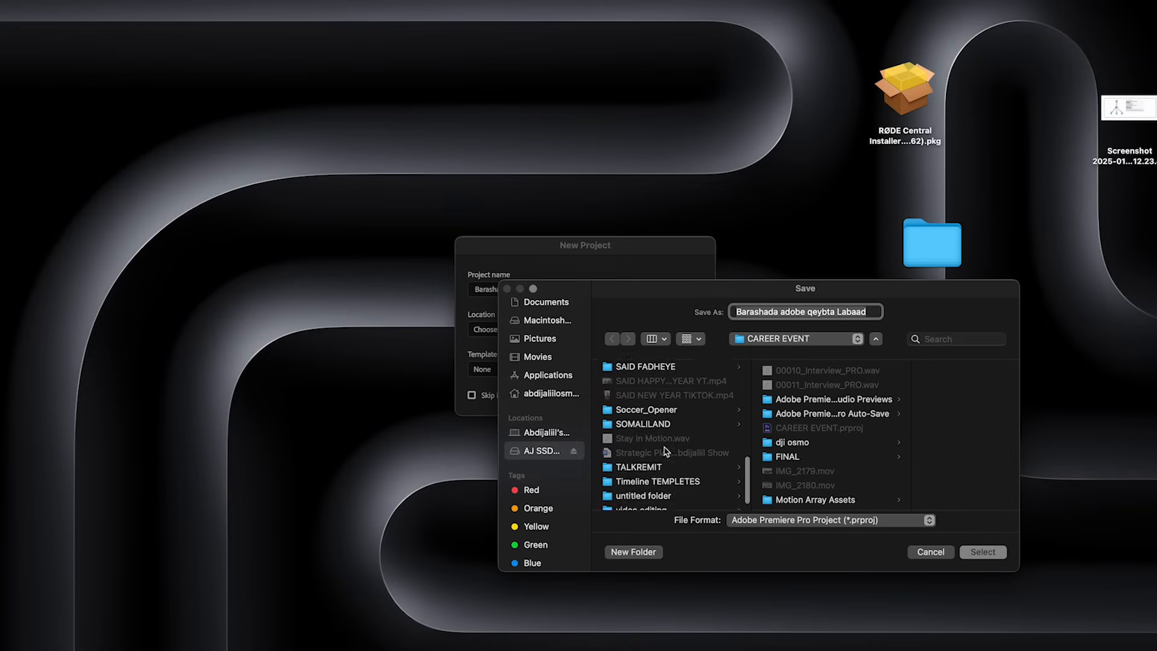
{"action": "left_click", "coordinate": [658, 485]}
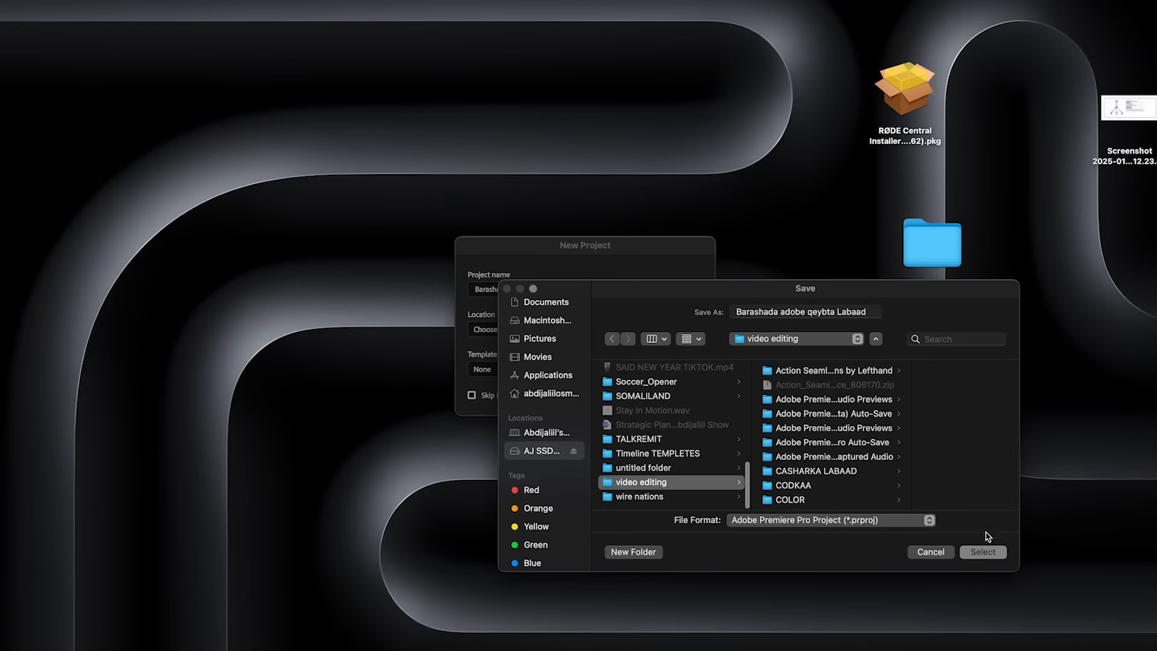
{"action": "left_click", "coordinate": [985, 552]}
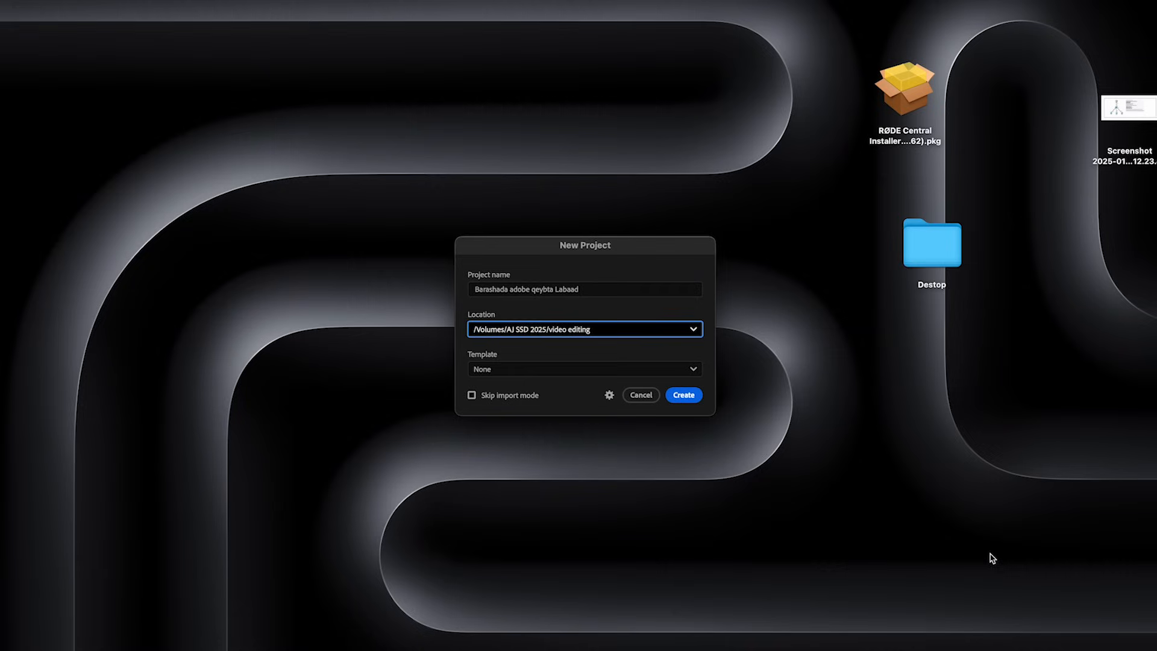
Step: Create the project and skip importing media to go straight to the editing workspace
{"action": "left_click", "coordinate": [683, 396]}
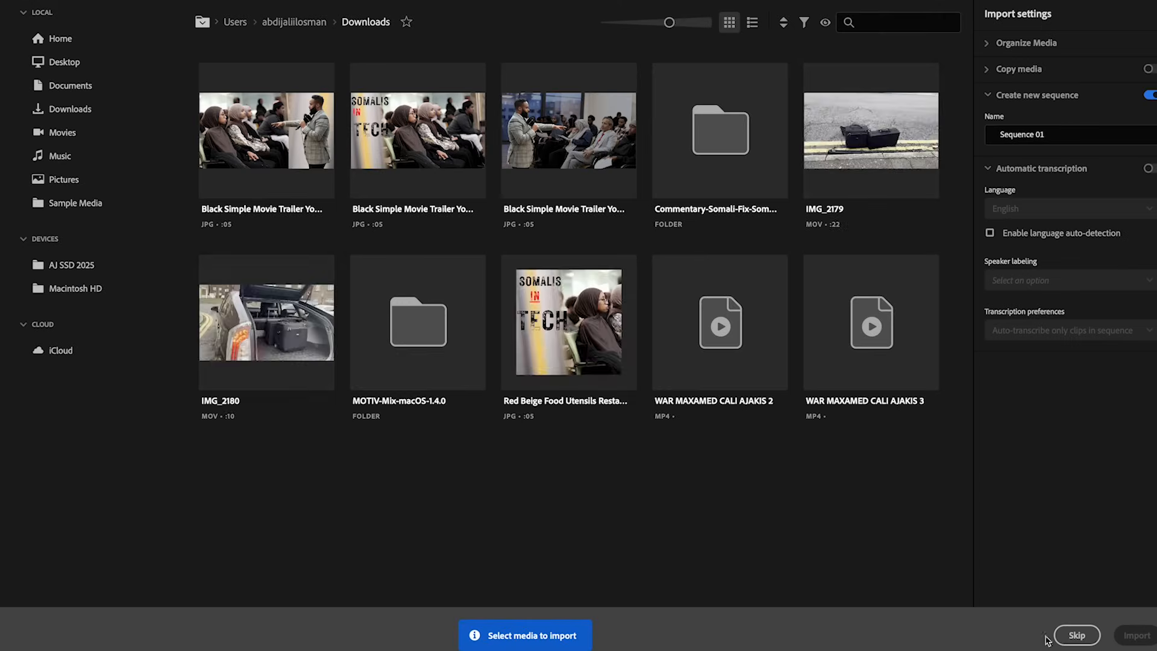
{"action": "left_click", "coordinate": [1079, 635]}
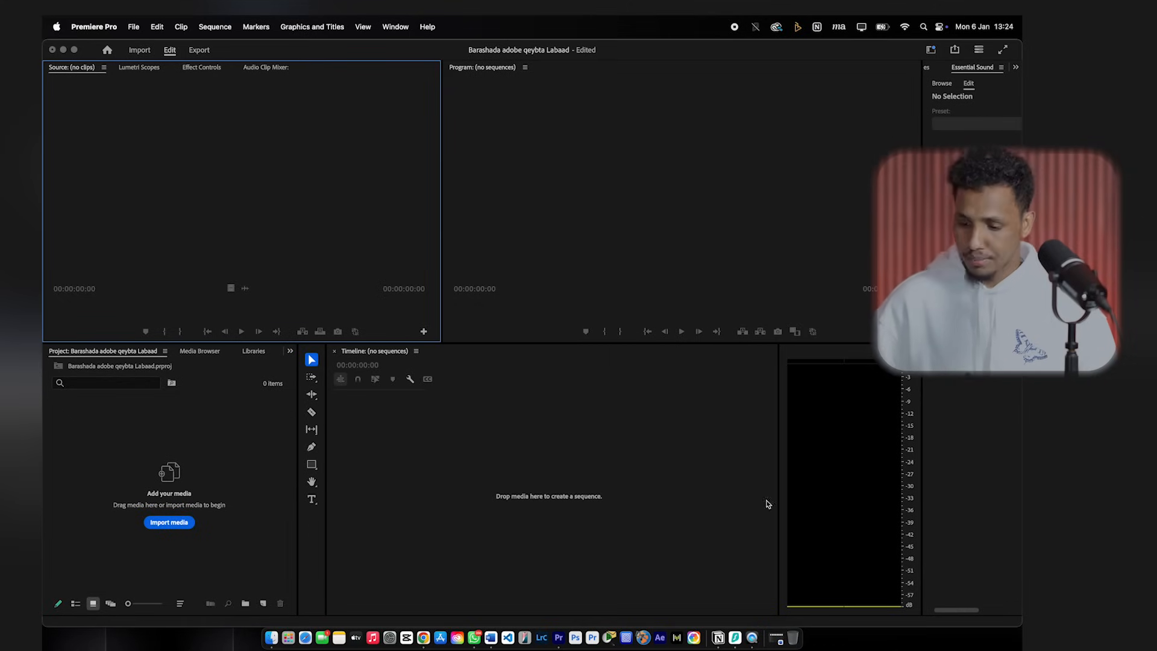
Step: Widen the timeline by narrowing the audio meters beside it, and switch the window to full screen
{"action": "left_click_drag", "start_coordinate": [778, 485], "coordinate": [867, 472]}
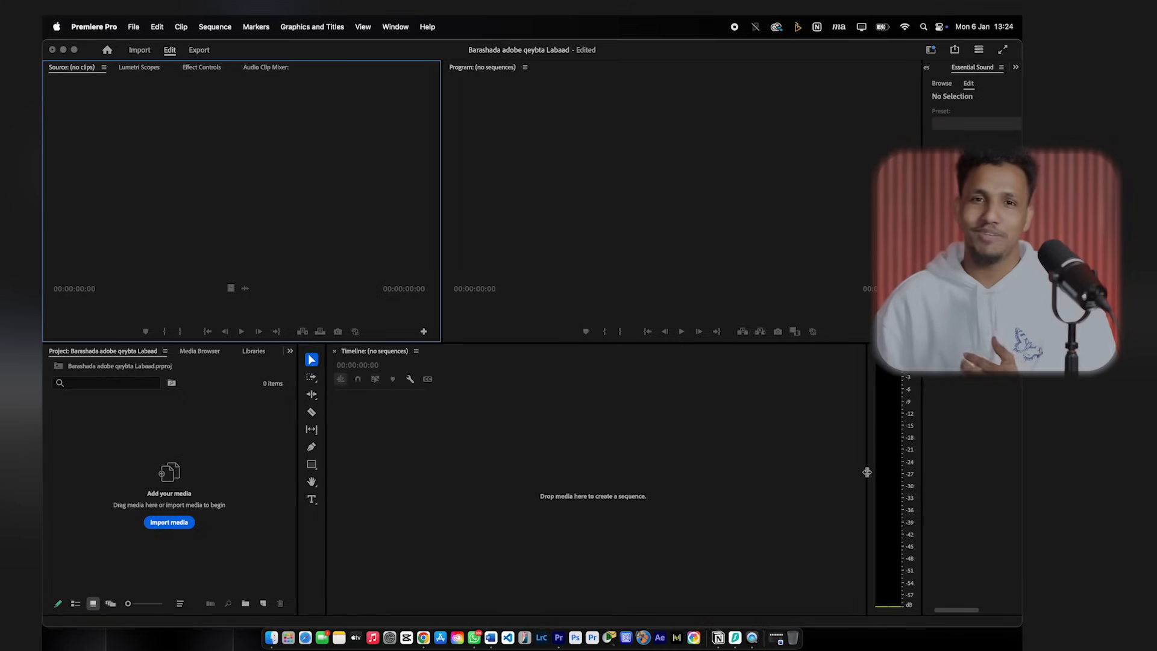
{"action": "left_click", "coordinate": [76, 53]}
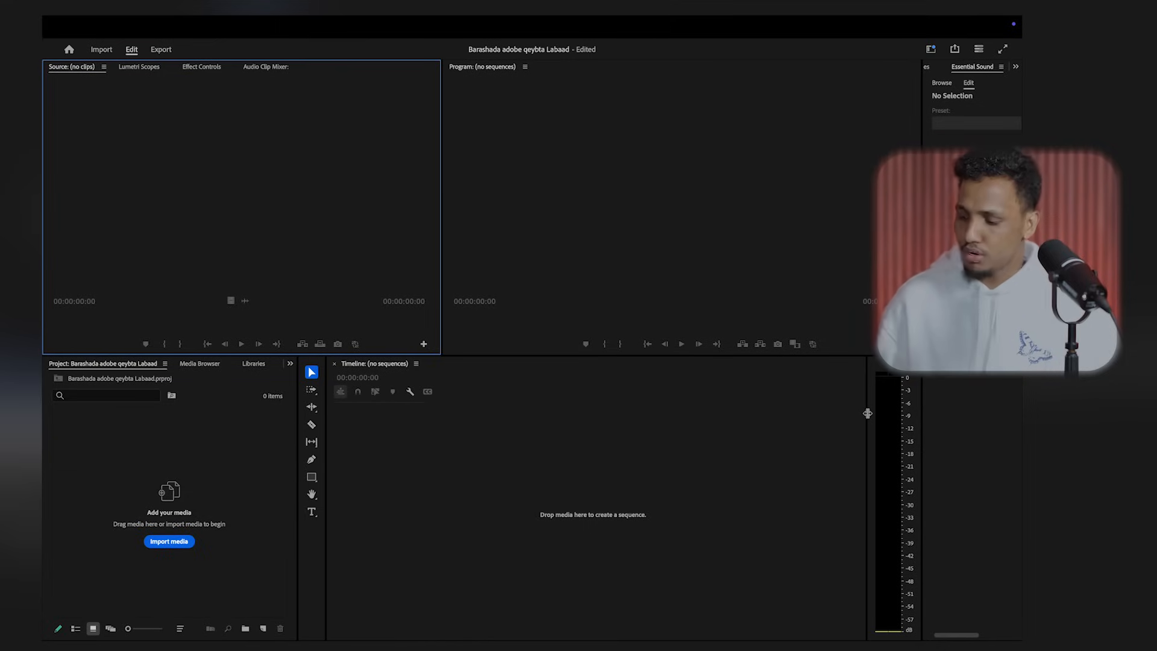
Step: Examine the General and Scratch Disks project settings, including the storage locations for captures, previews and auto-saves
{"action": "mouse_move", "coordinate": [620, 16]}
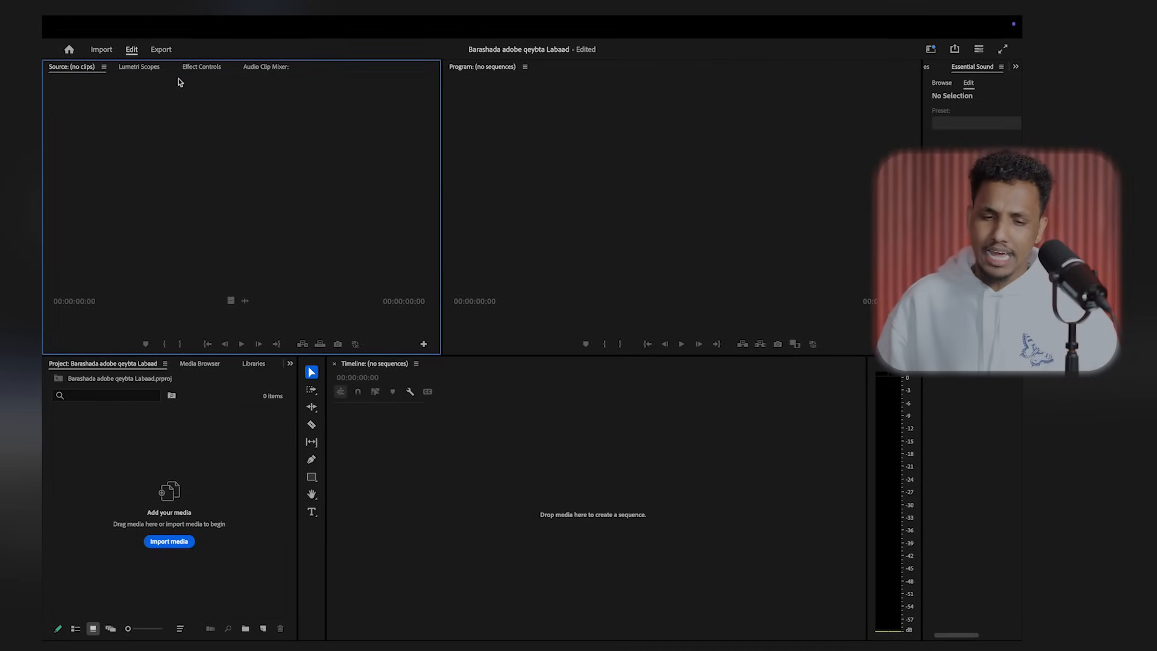
{"action": "left_click", "coordinate": [133, 26]}
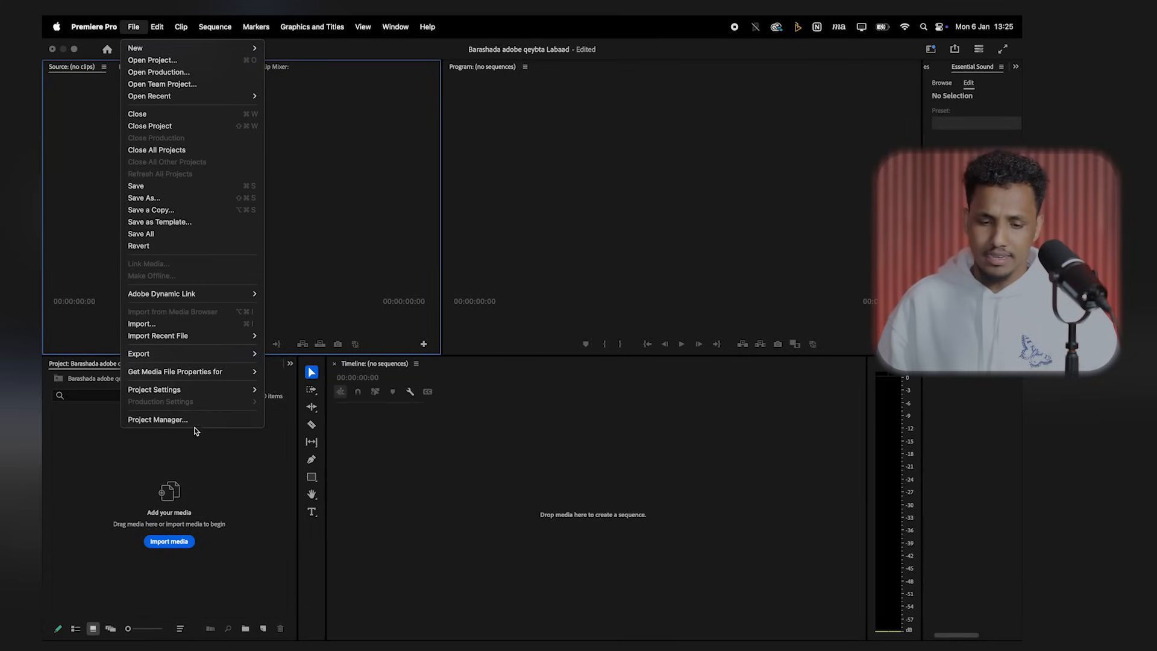
{"action": "mouse_move", "coordinate": [222, 389]}
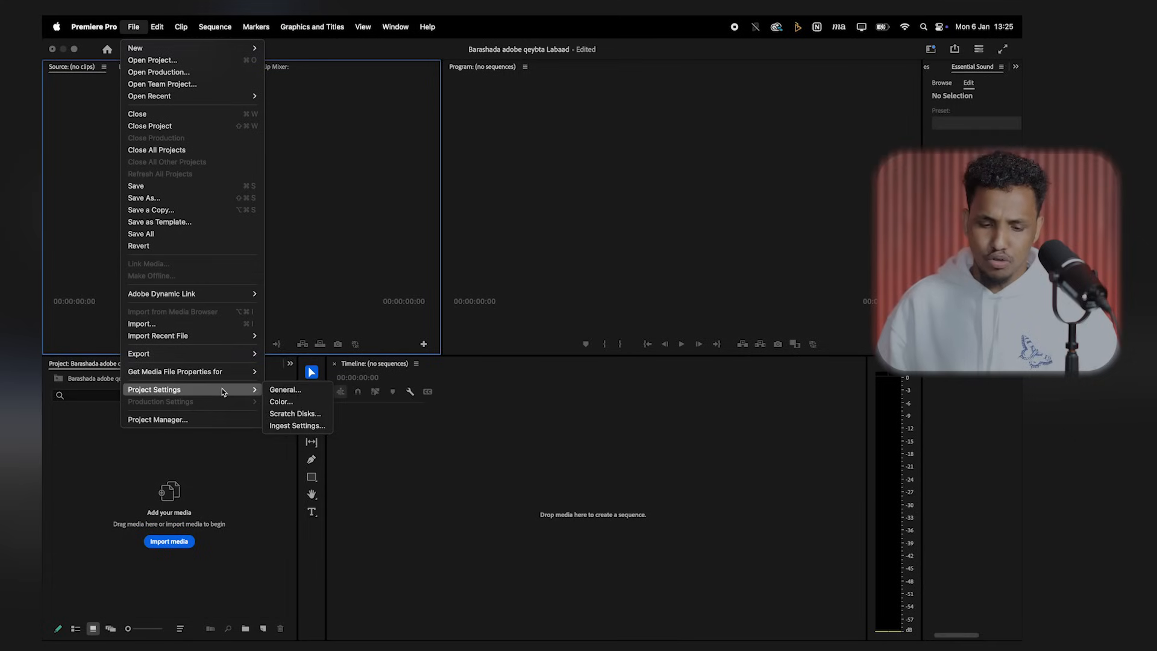
{"action": "left_click", "coordinate": [279, 390]}
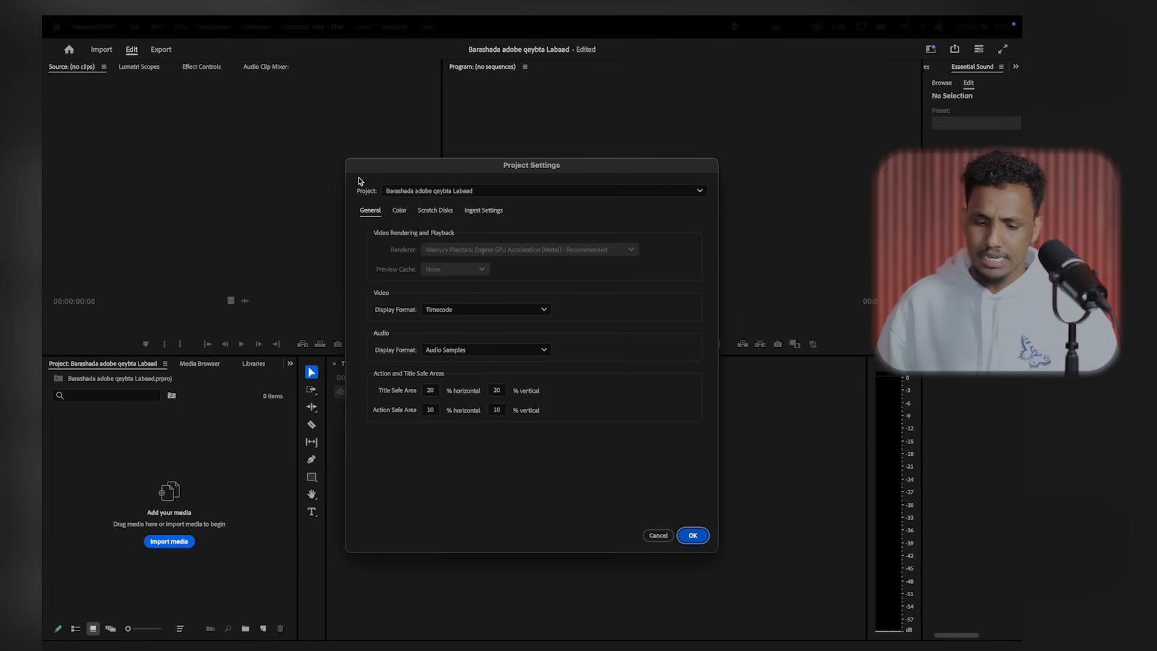
{"action": "left_click", "coordinate": [444, 212]}
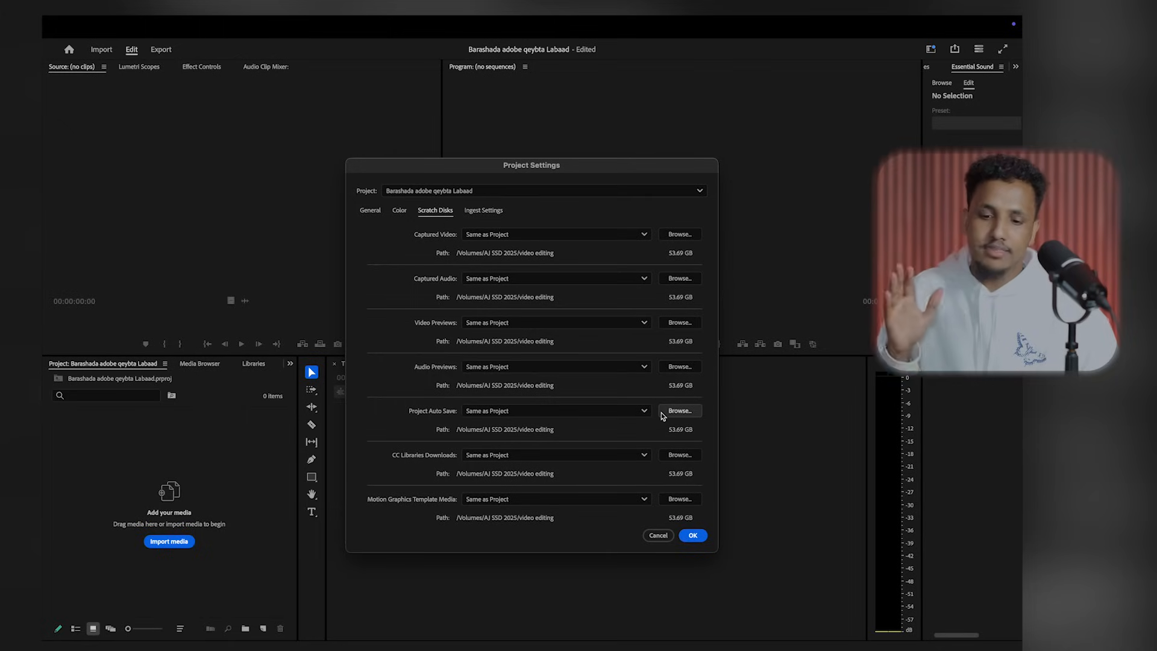
{"action": "left_click", "coordinate": [692, 535]}
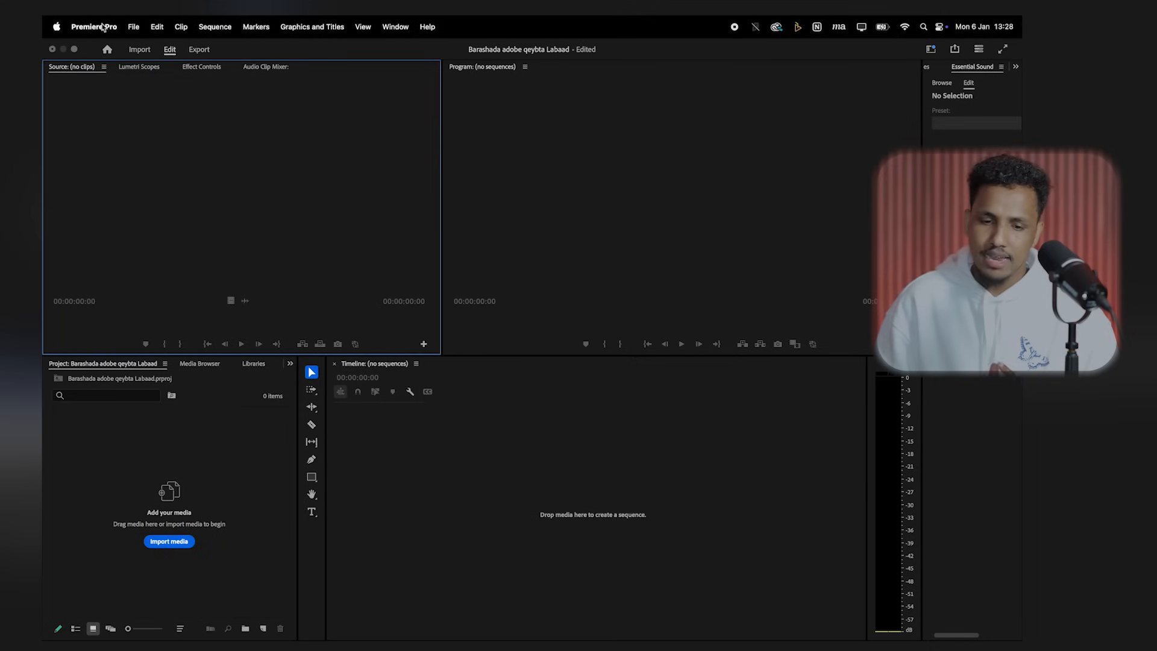
{"action": "left_click", "coordinate": [94, 28]}
{"action": "mouse_move", "coordinate": [134, 32]}
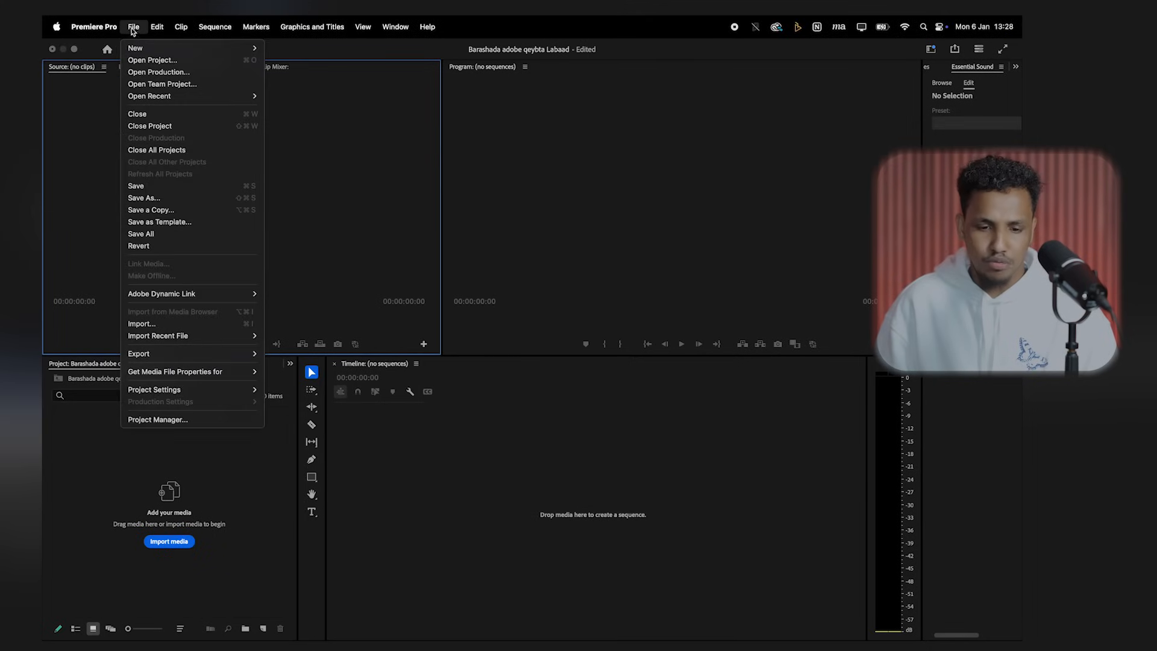
{"action": "mouse_move", "coordinate": [232, 392]}
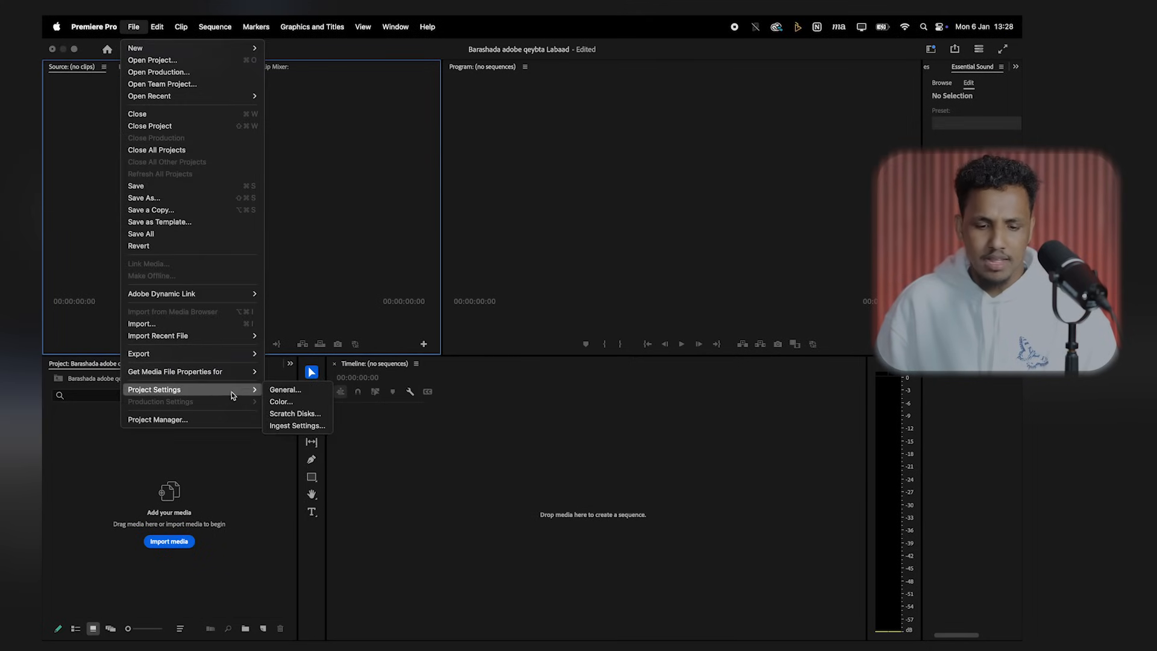
{"action": "left_click", "coordinate": [277, 393]}
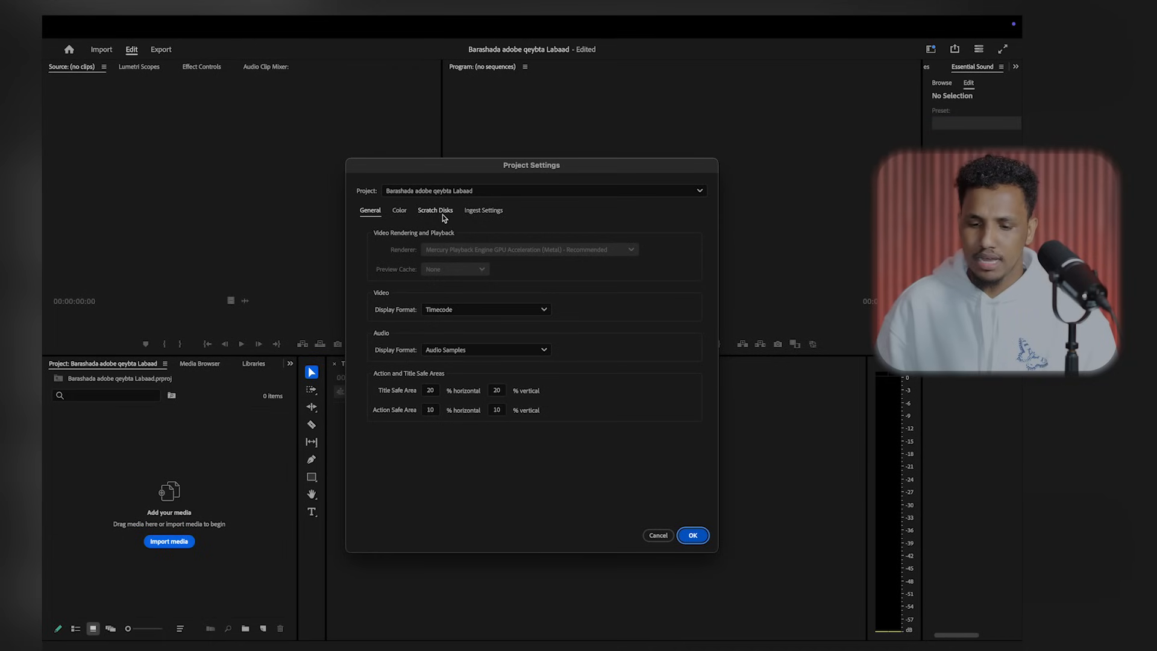
{"action": "left_click", "coordinate": [441, 215]}
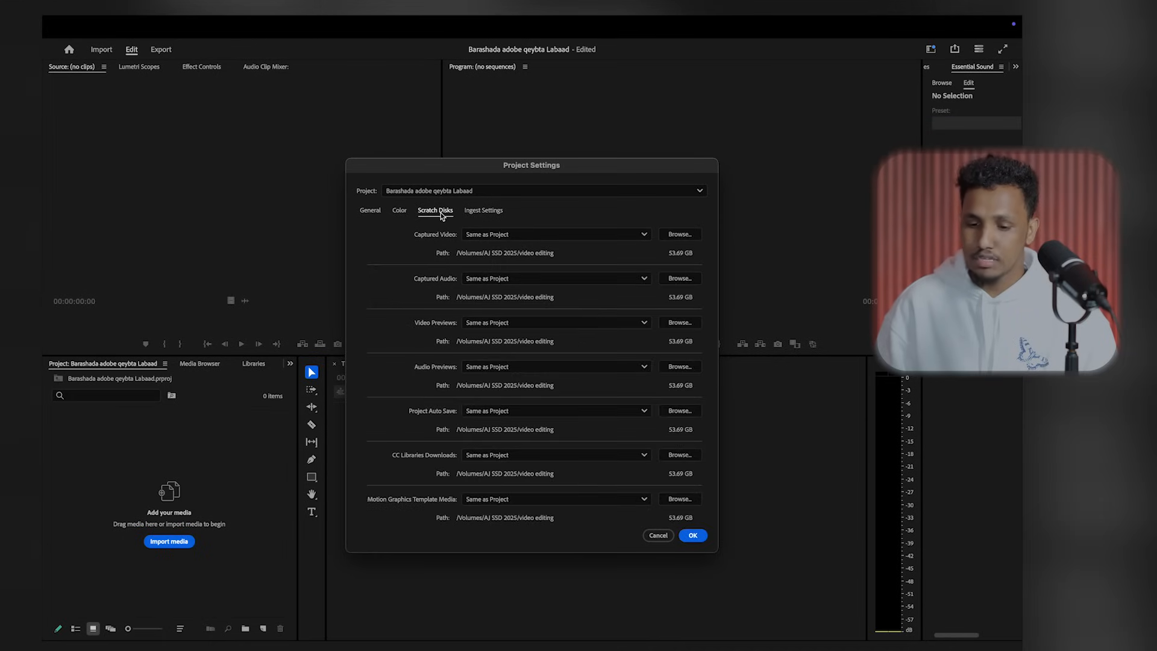
{"action": "left_click", "coordinate": [687, 536]}
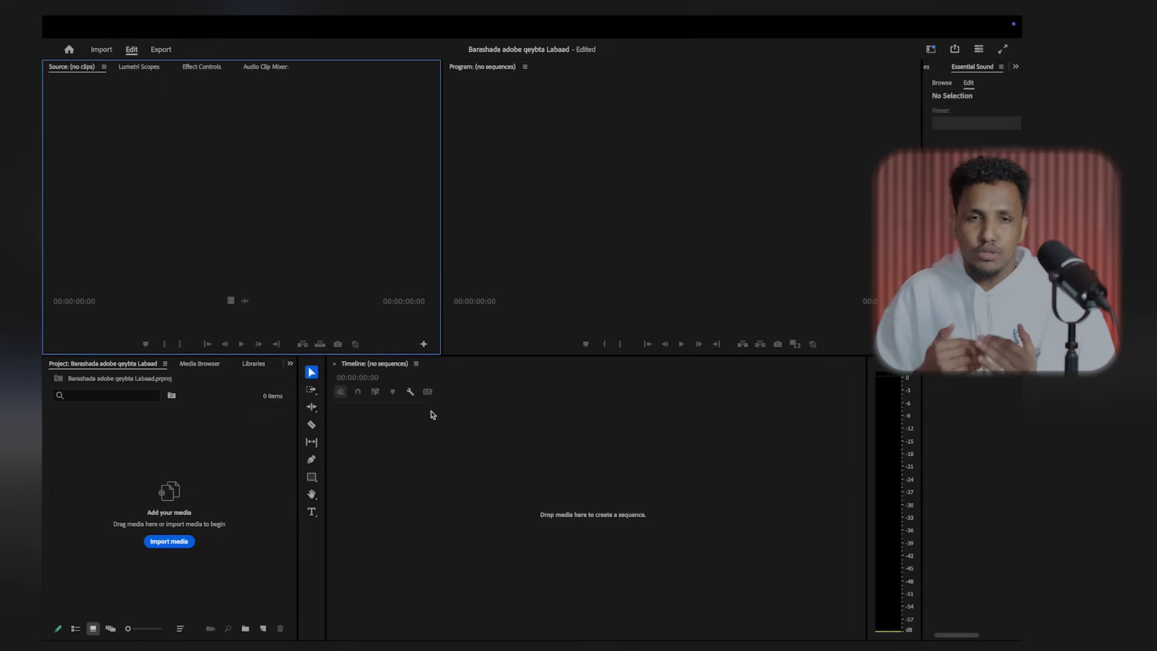
Step: Import all the clips from the RAW folder inside "video editing" on the AJ SSD drive into the project
{"action": "left_click", "coordinate": [177, 541]}
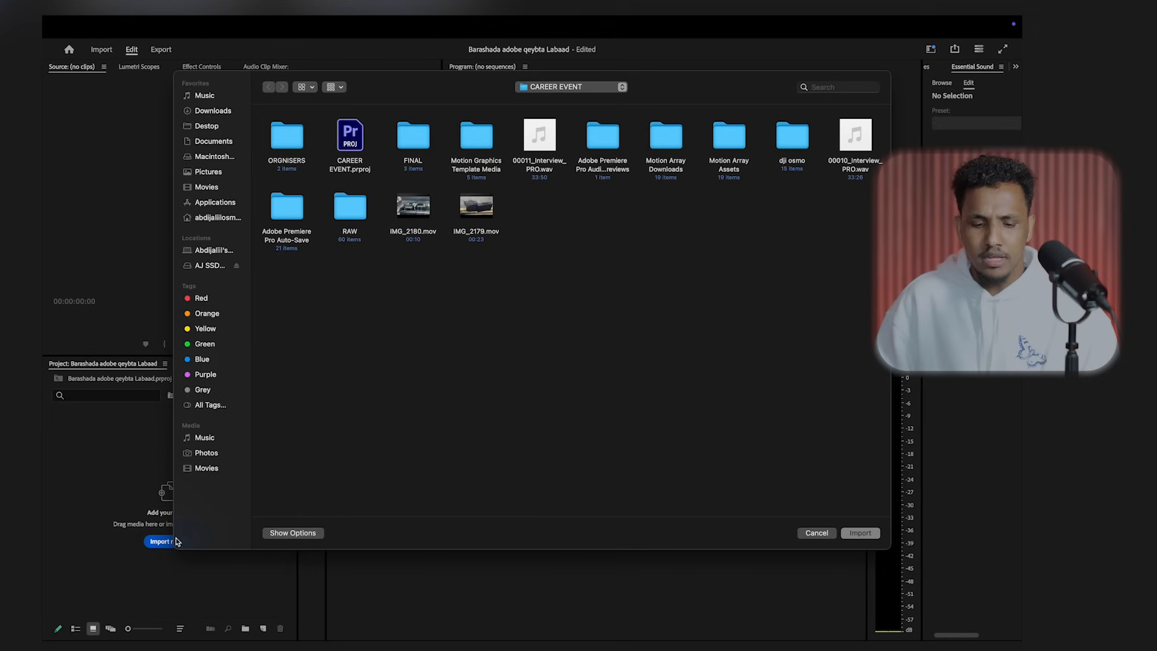
{"action": "left_click", "coordinate": [206, 267]}
{"action": "double_click", "coordinate": [545, 390]}
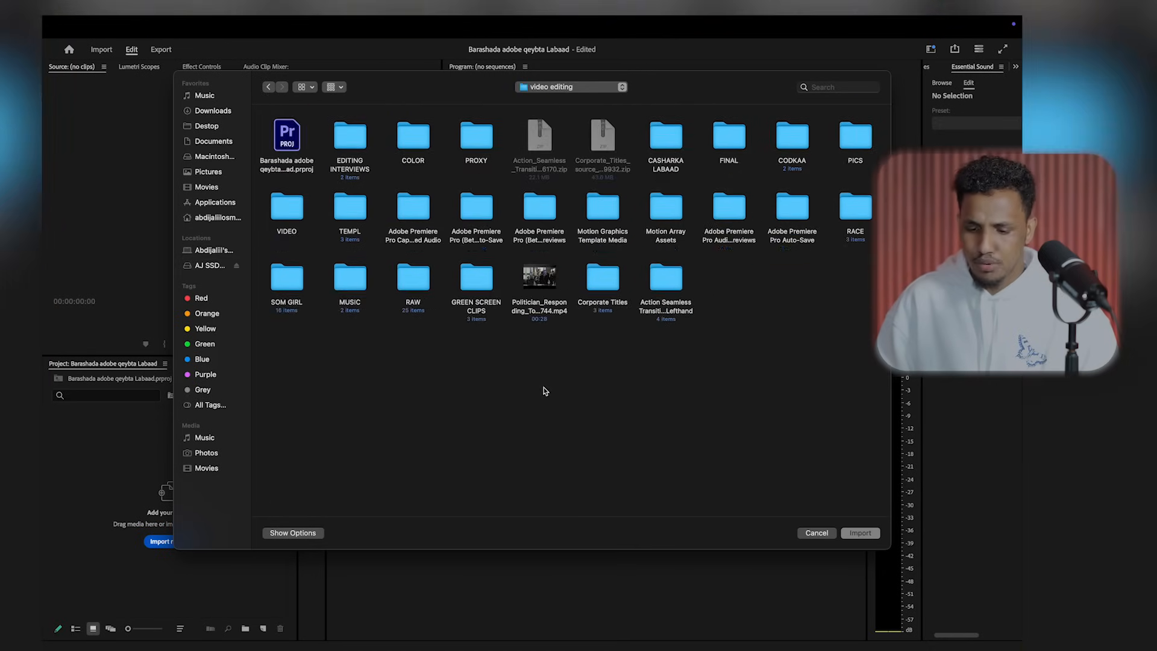
{"action": "left_click", "coordinate": [290, 217]}
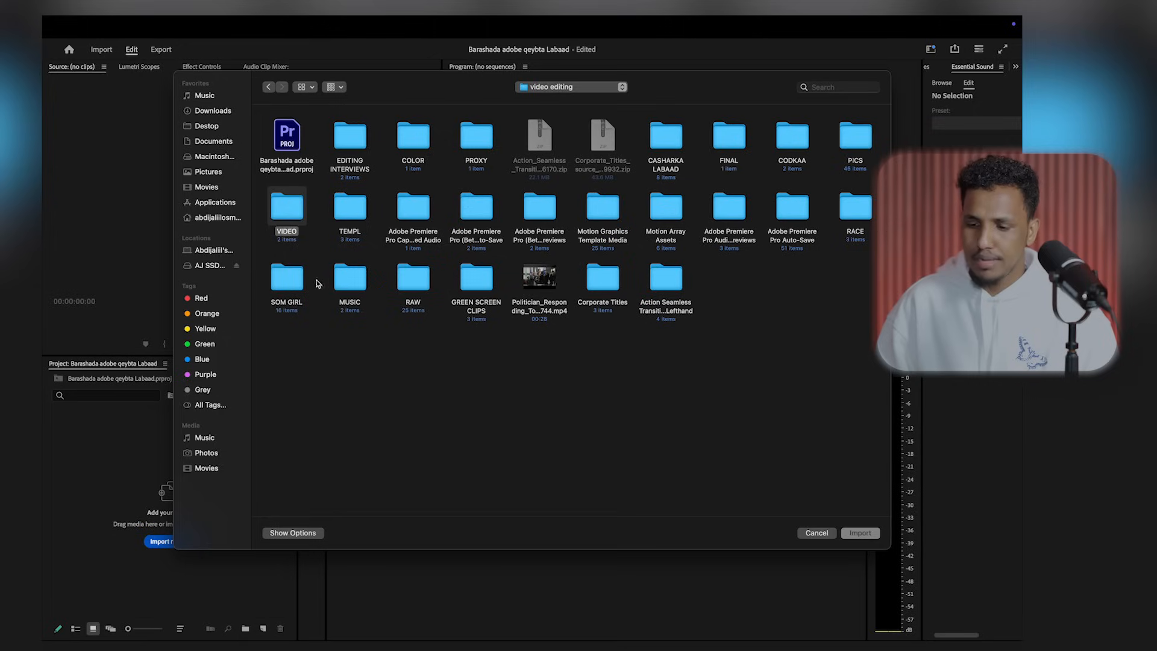
{"action": "double_click", "coordinate": [415, 280]}
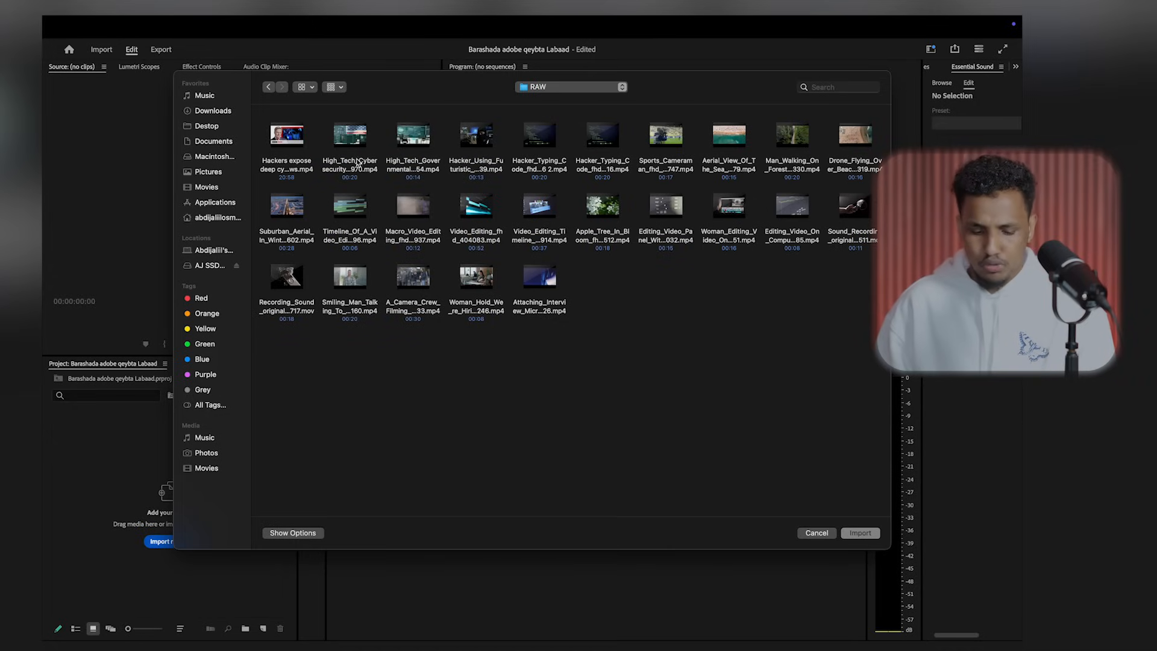
{"action": "left_click_drag", "start_coordinate": [836, 289], "coordinate": [270, 113]}
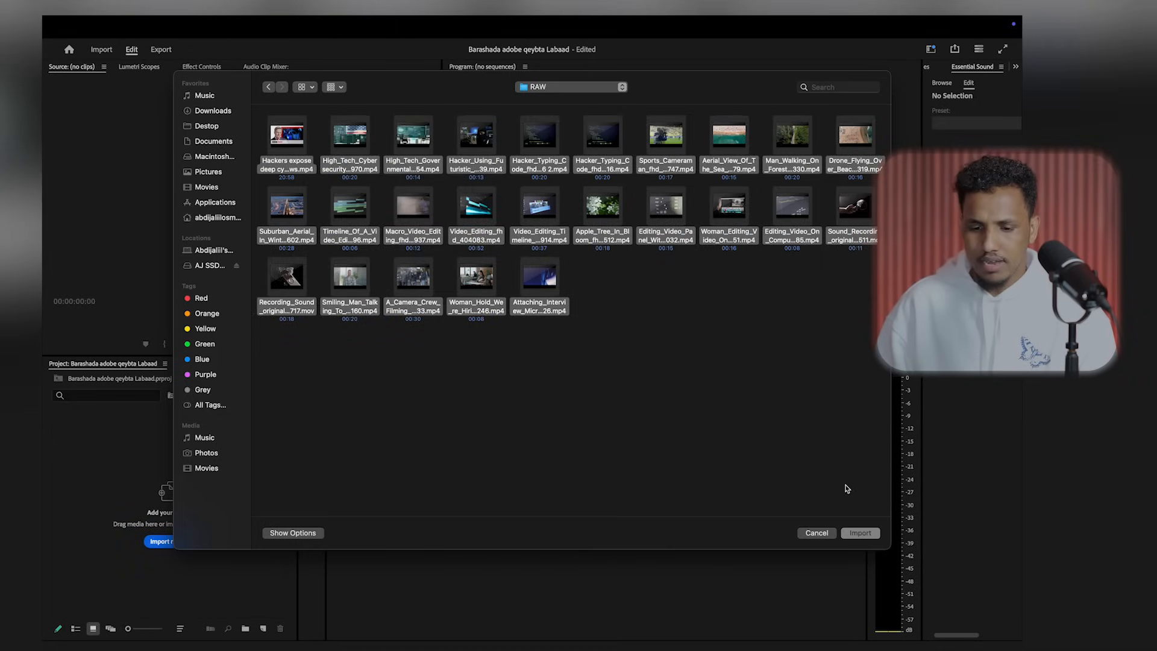
{"action": "left_click", "coordinate": [860, 532]}
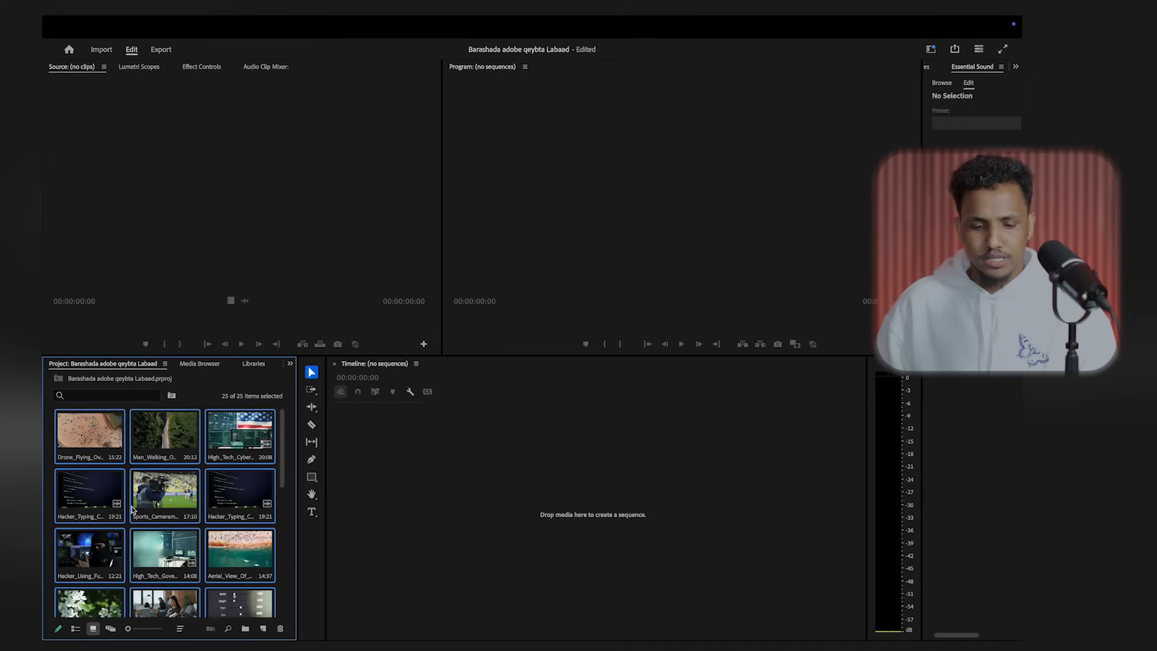
Step: Delete the imported "Hackers expose" clip from the project's media
{"action": "scroll", "coordinate": [207, 537], "scroll_direction": "down", "scroll_amount": 5}
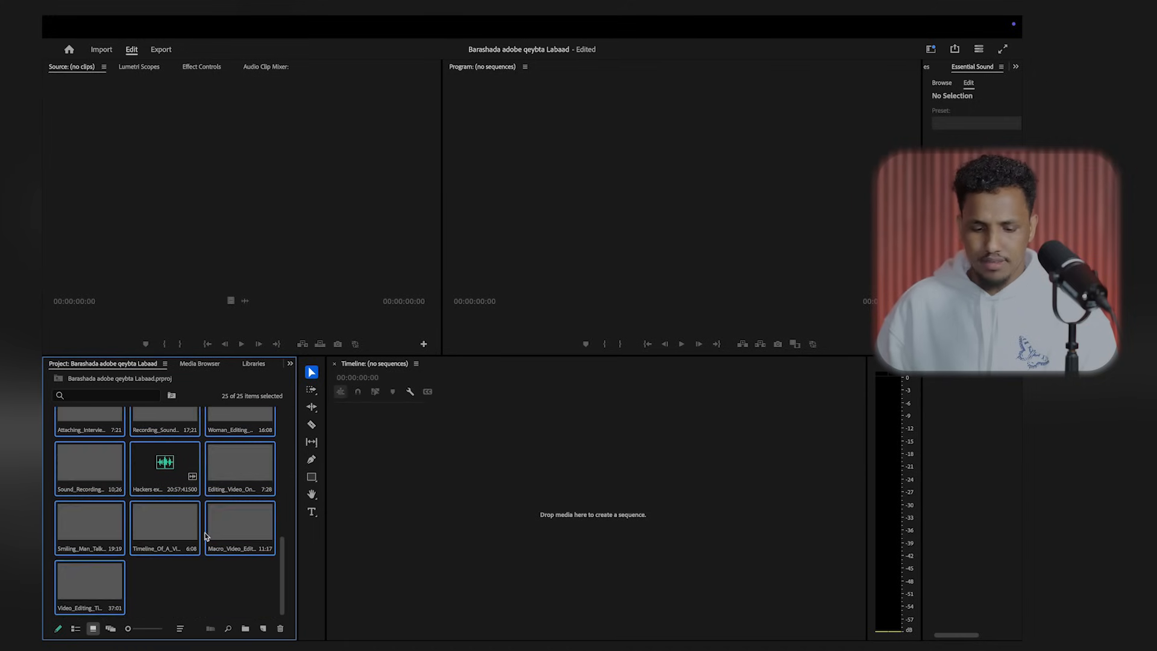
{"action": "left_click", "coordinate": [212, 591]}
{"action": "left_click", "coordinate": [164, 475]}
{"action": "key", "text": "Delete"}
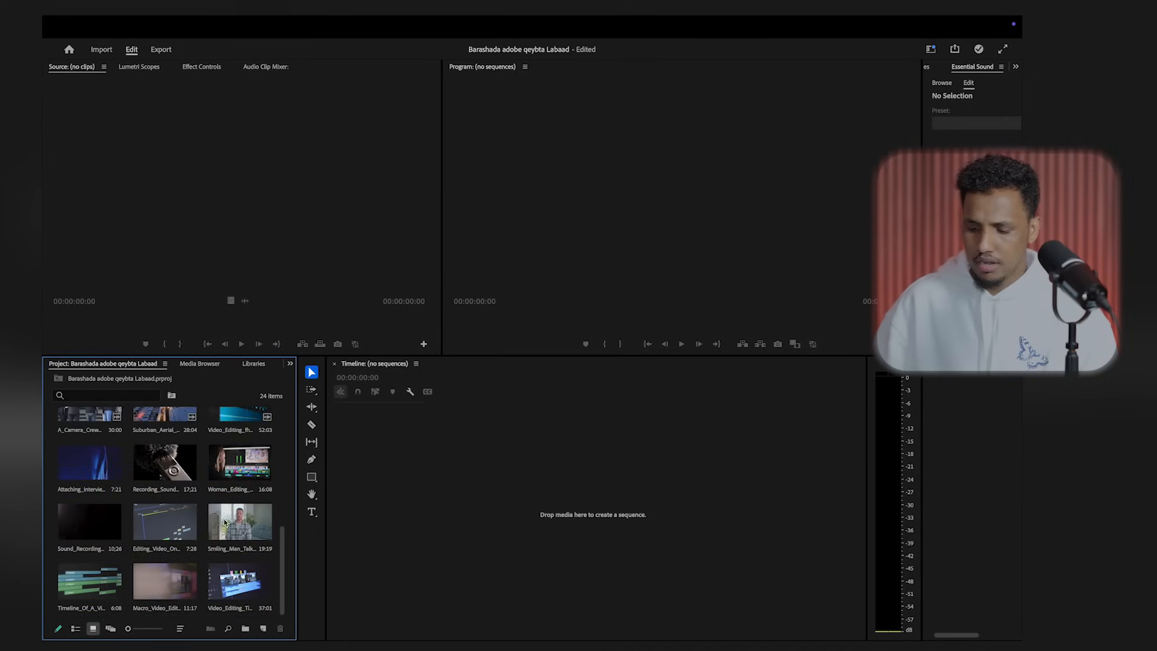
Step: Import all the clips from the SOM GIRL folder inside "video editing" on the AJ SSD 2025 drive
{"action": "double_click", "coordinate": [208, 562]}
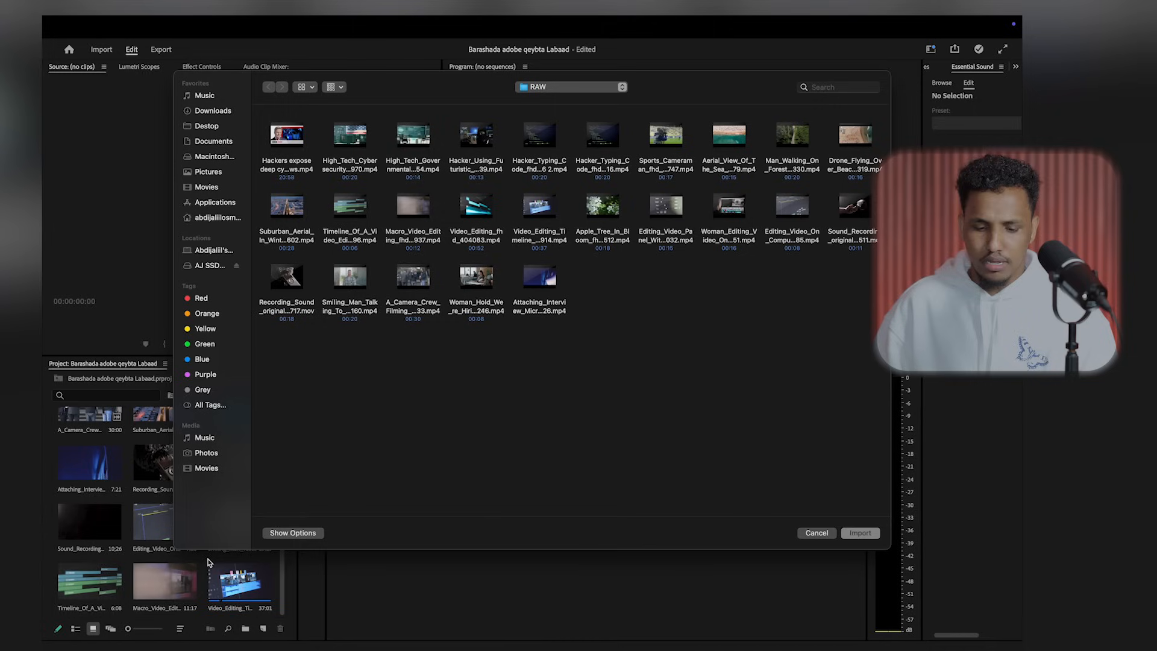
{"action": "left_click", "coordinate": [192, 263]}
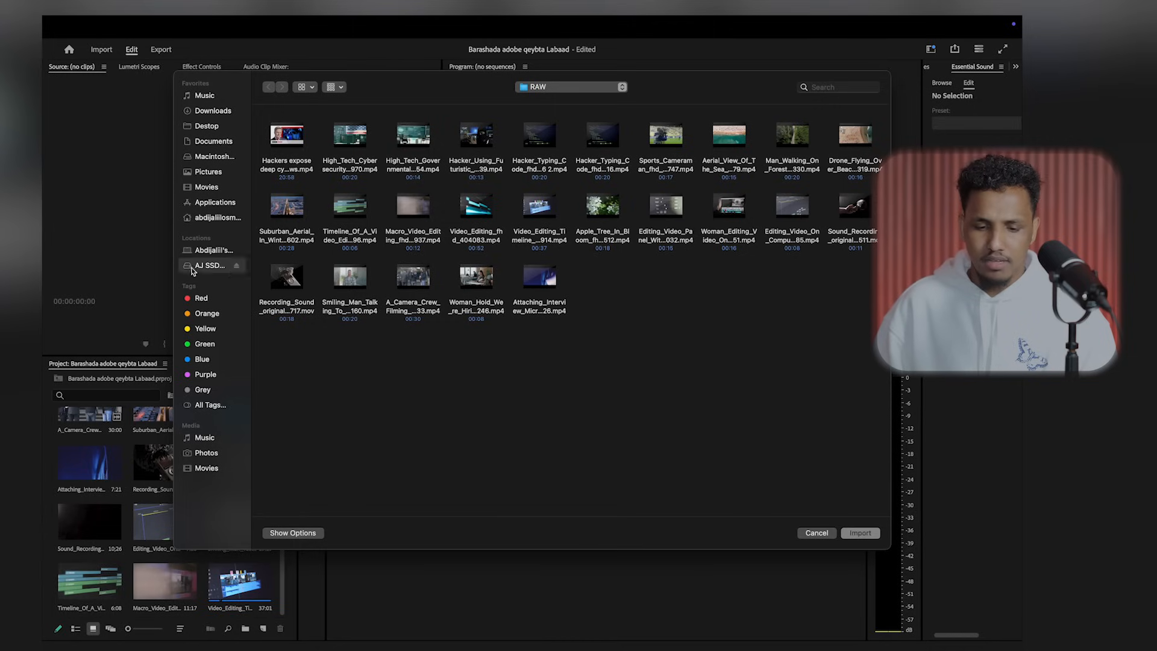
{"action": "left_click", "coordinate": [536, 403]}
{"action": "double_click", "coordinate": [536, 402]}
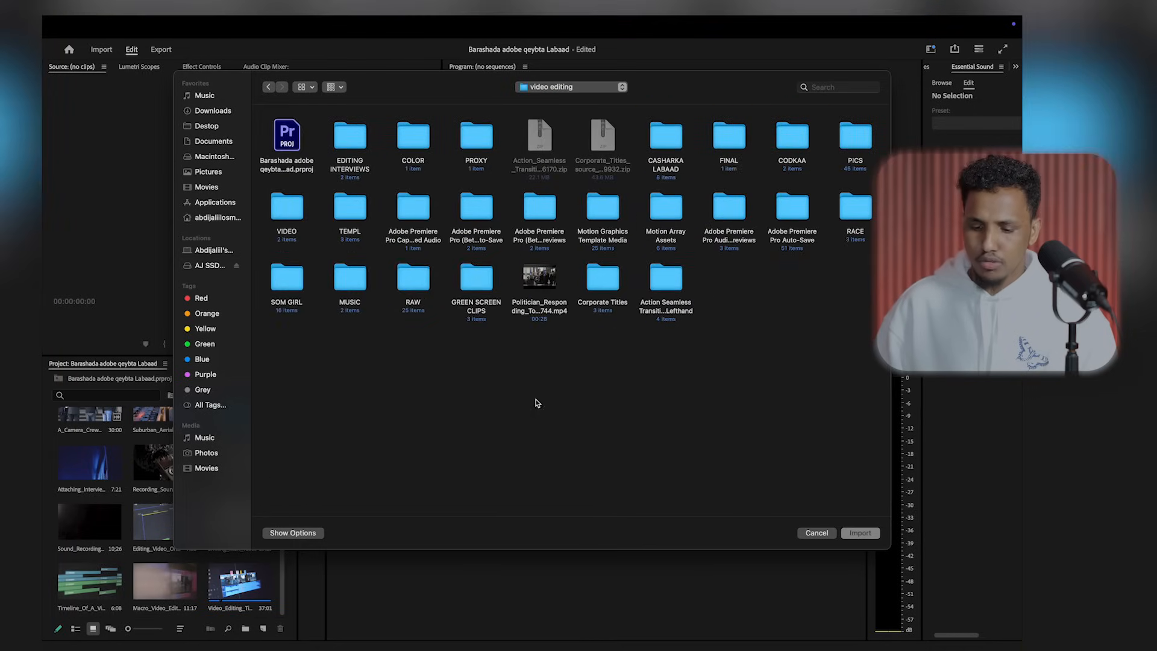
{"action": "double_click", "coordinate": [295, 280]}
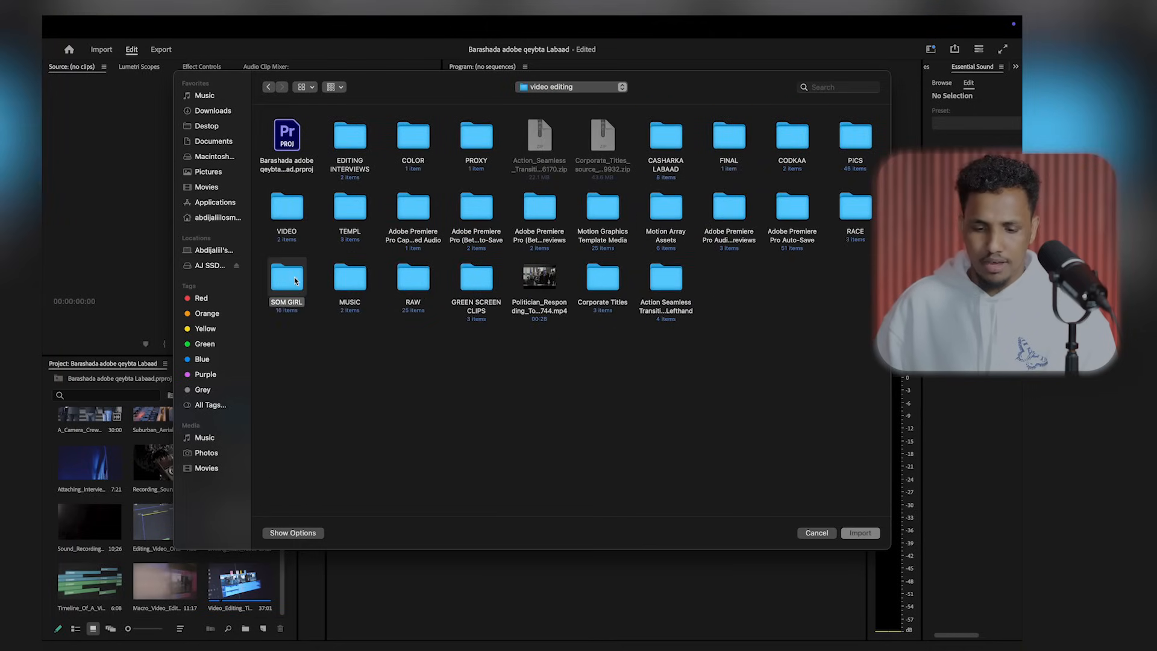
{"action": "left_click_drag", "start_coordinate": [876, 236], "coordinate": [212, 127]}
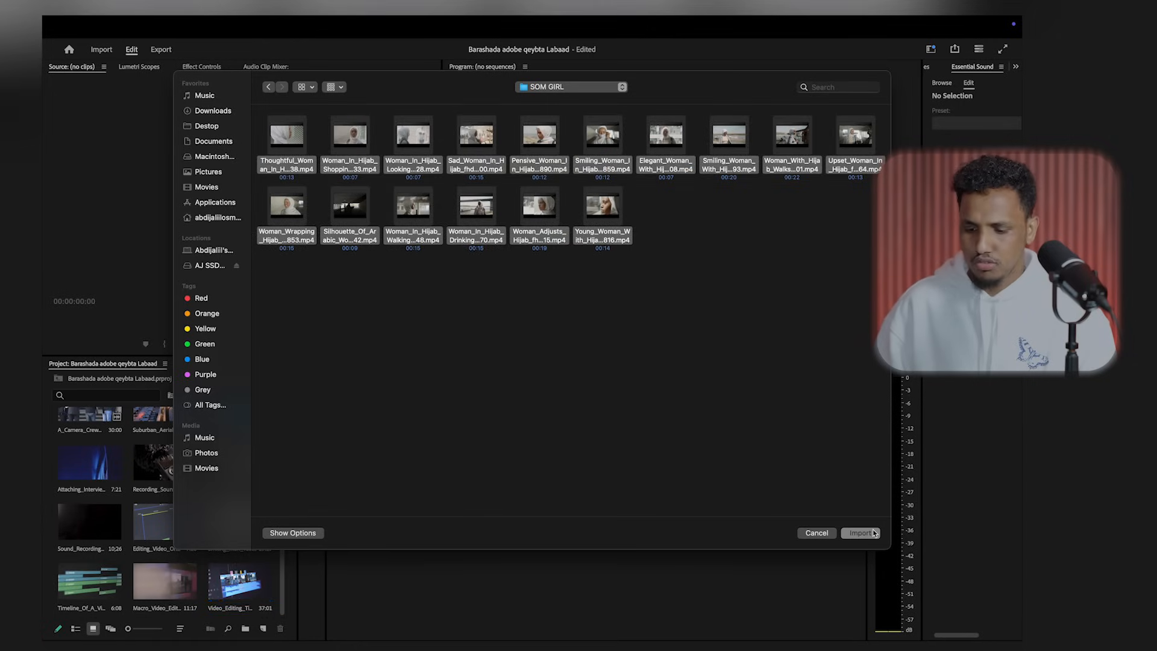
{"action": "left_click", "coordinate": [873, 532]}
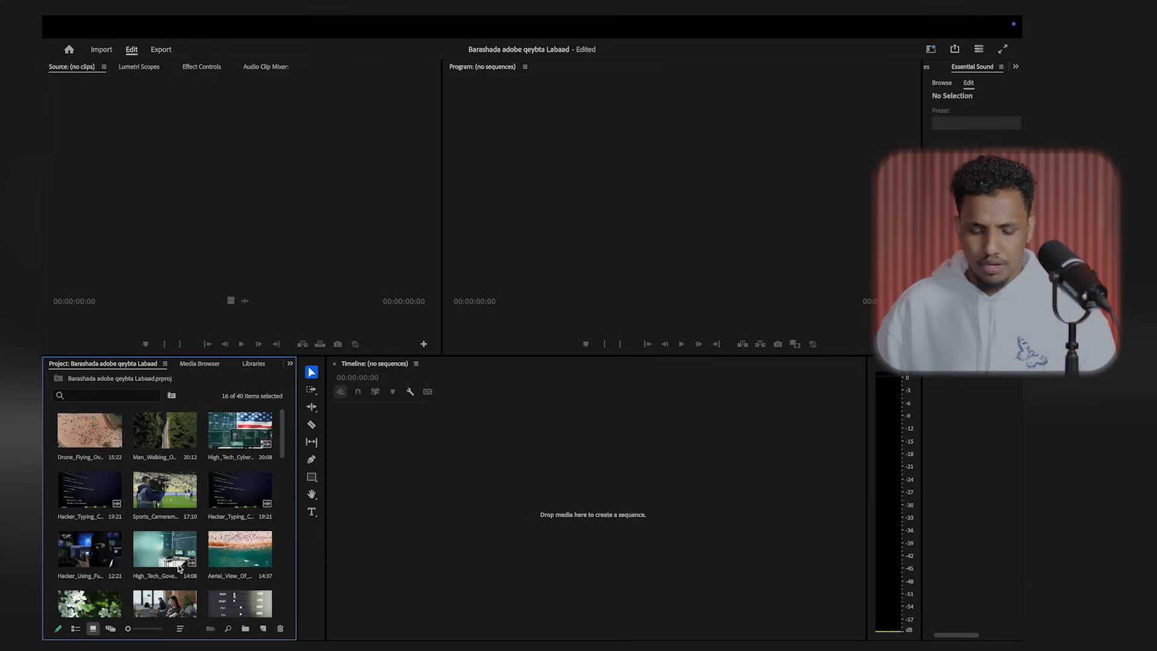
{"action": "double_click", "coordinate": [234, 591]}
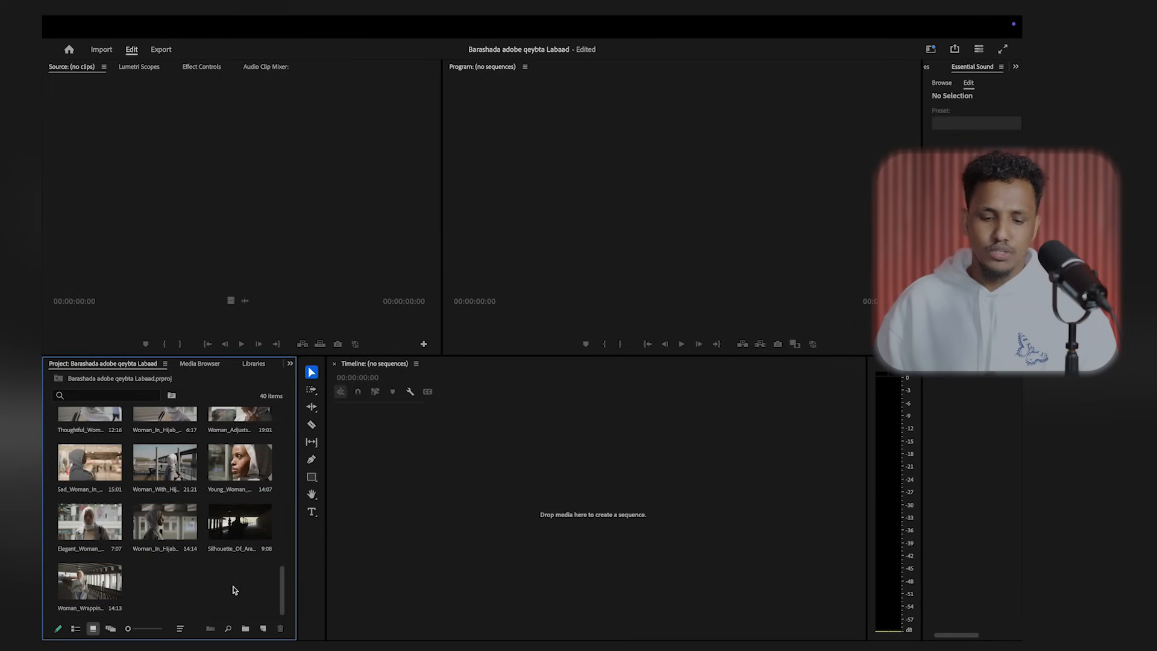
{"action": "left_click", "coordinate": [816, 533]}
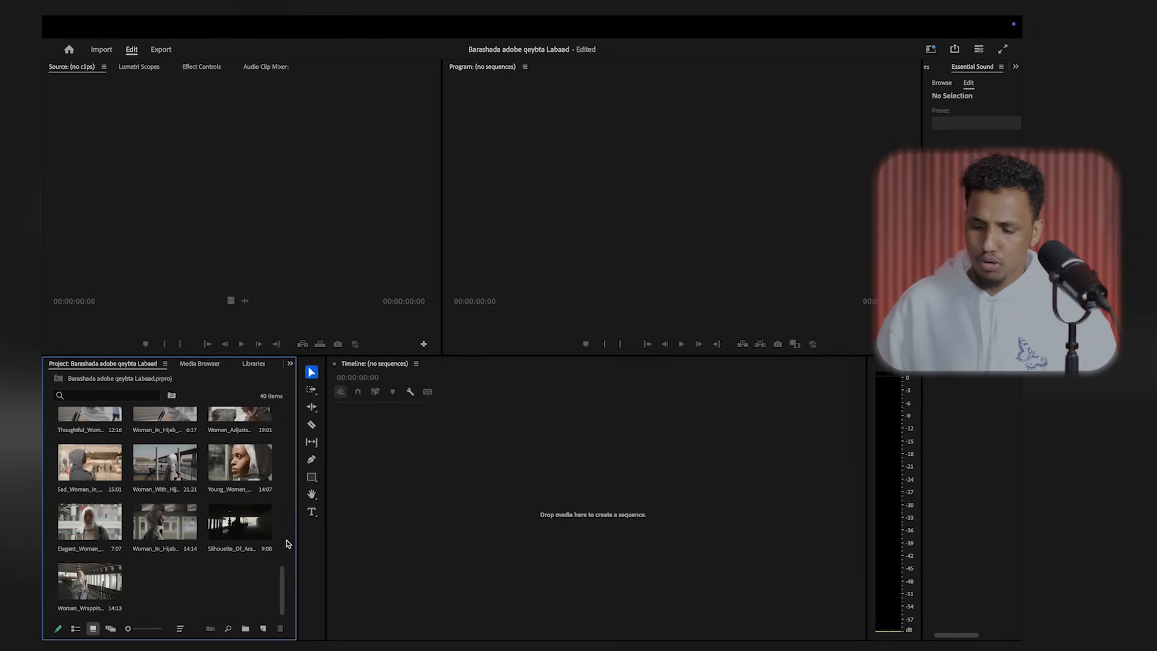
Step: Gather all the imported clips into a new bin named VIDEO ASSETS
{"action": "scroll", "coordinate": [205, 566], "scroll_direction": "up", "scroll_amount": 10}
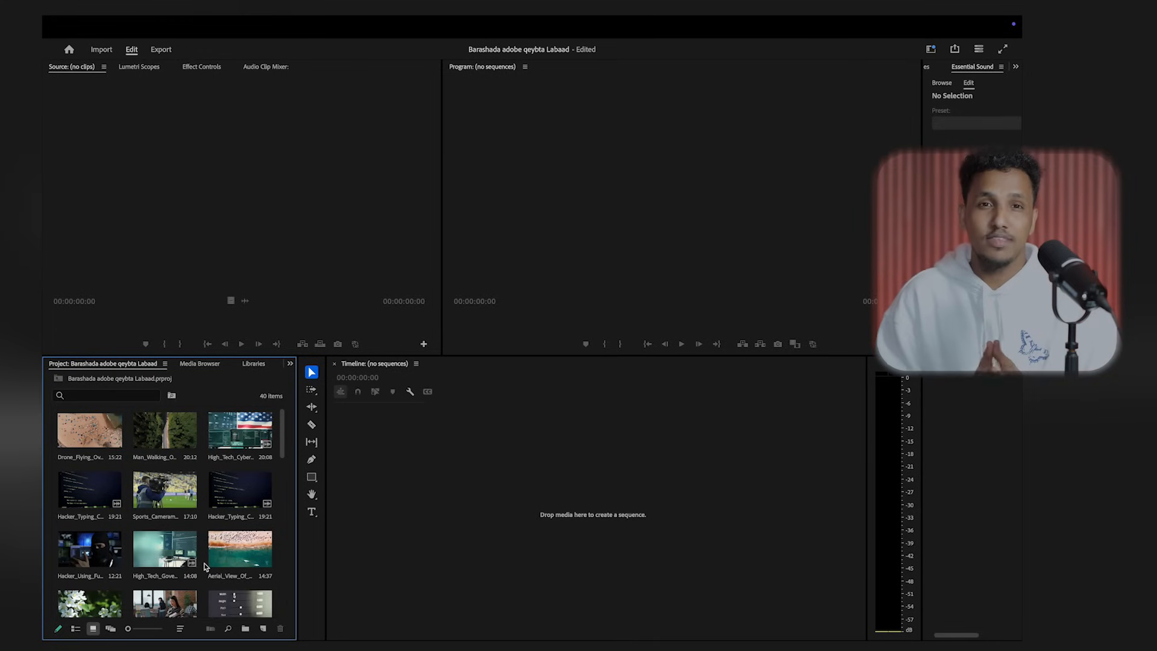
{"action": "key", "text": "ctrl+a"}
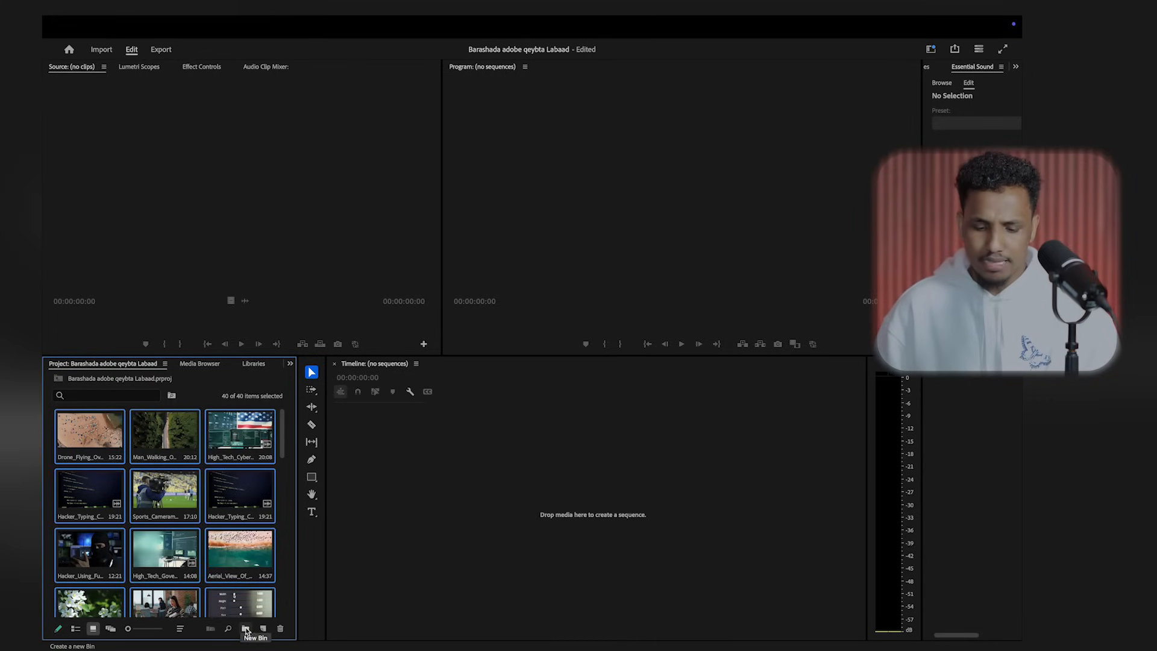
{"action": "mouse_move", "coordinate": [457, 647]}
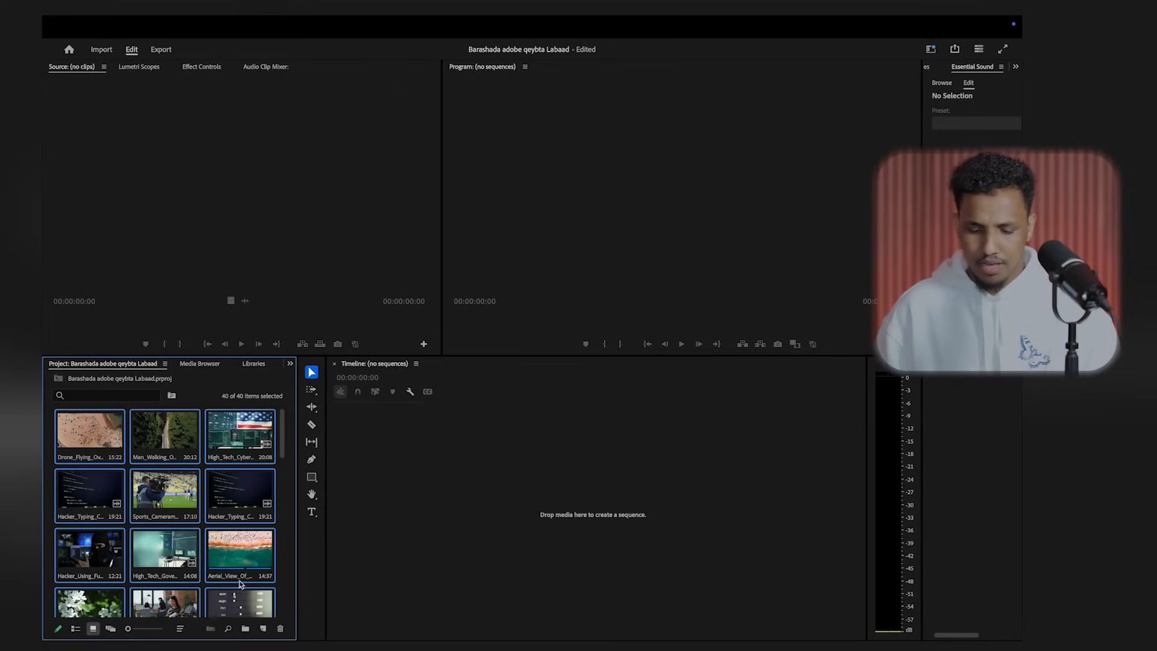
{"action": "left_click", "coordinate": [245, 628]}
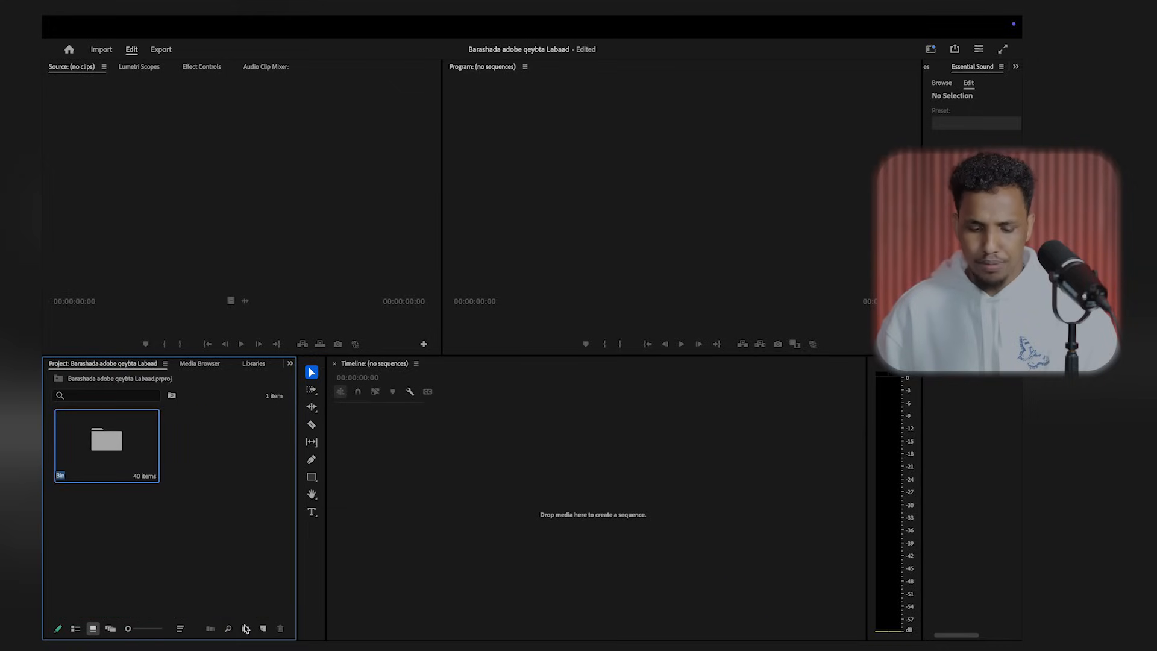
{"action": "type", "text": "VIDEO ASSETS"}
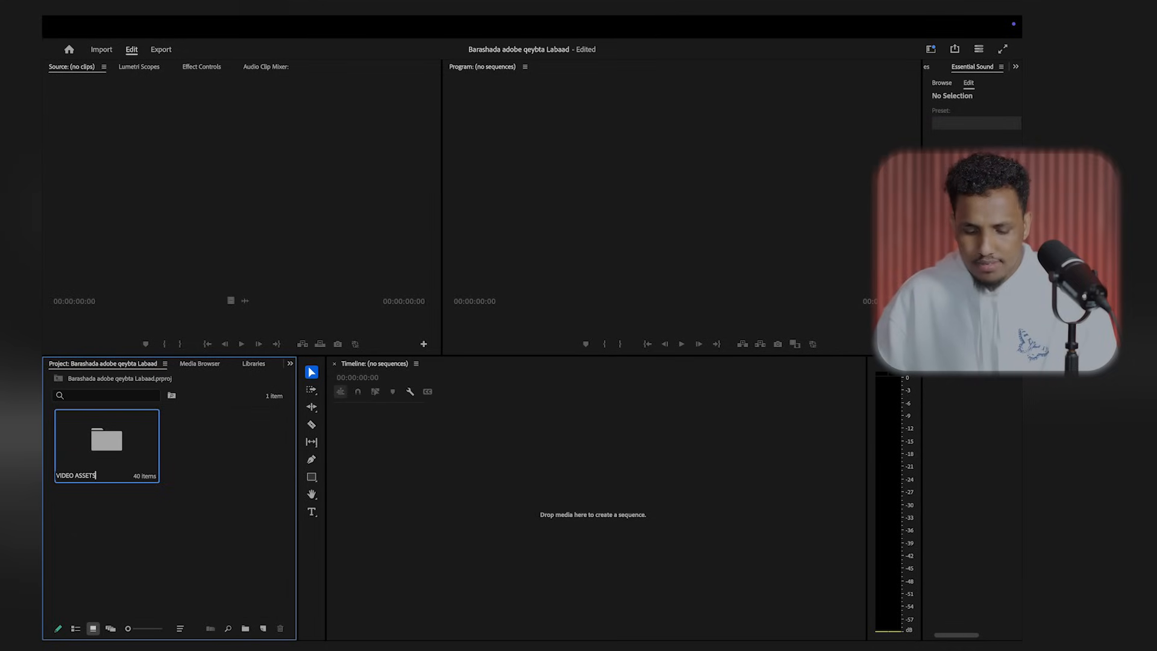
{"action": "left_click", "coordinate": [219, 541]}
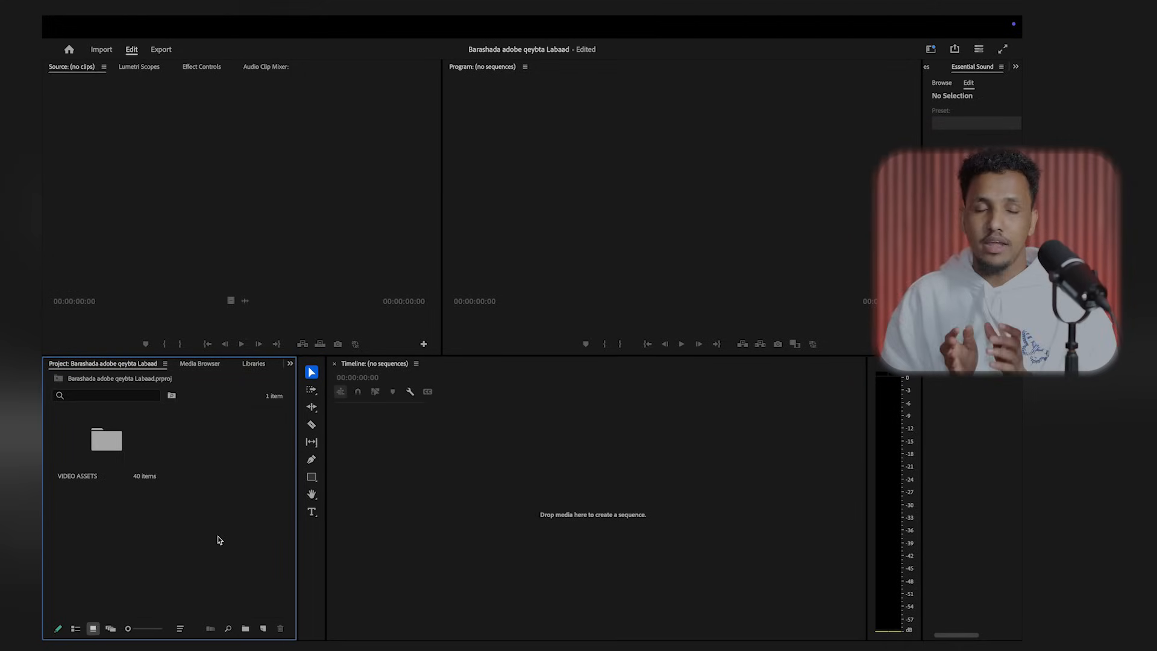
Step: Import PROXY.mp4 from the PROXY folder inside "video editing" on the AJ SSD 2025 drive
{"action": "double_click", "coordinate": [169, 507]}
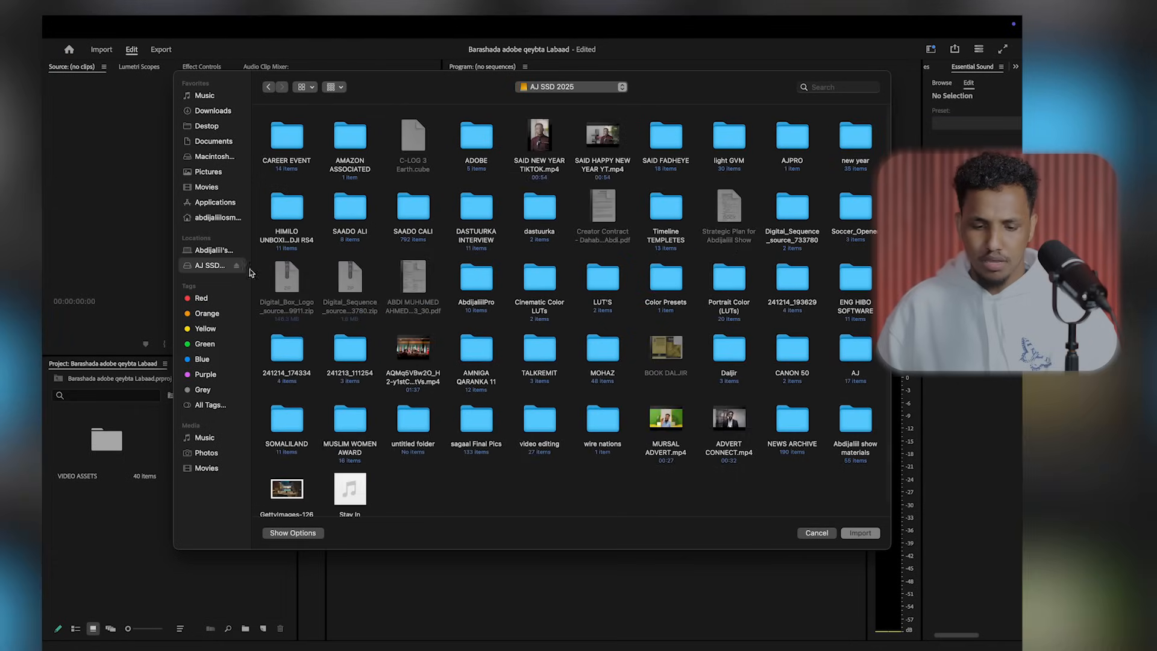
{"action": "double_click", "coordinate": [555, 423]}
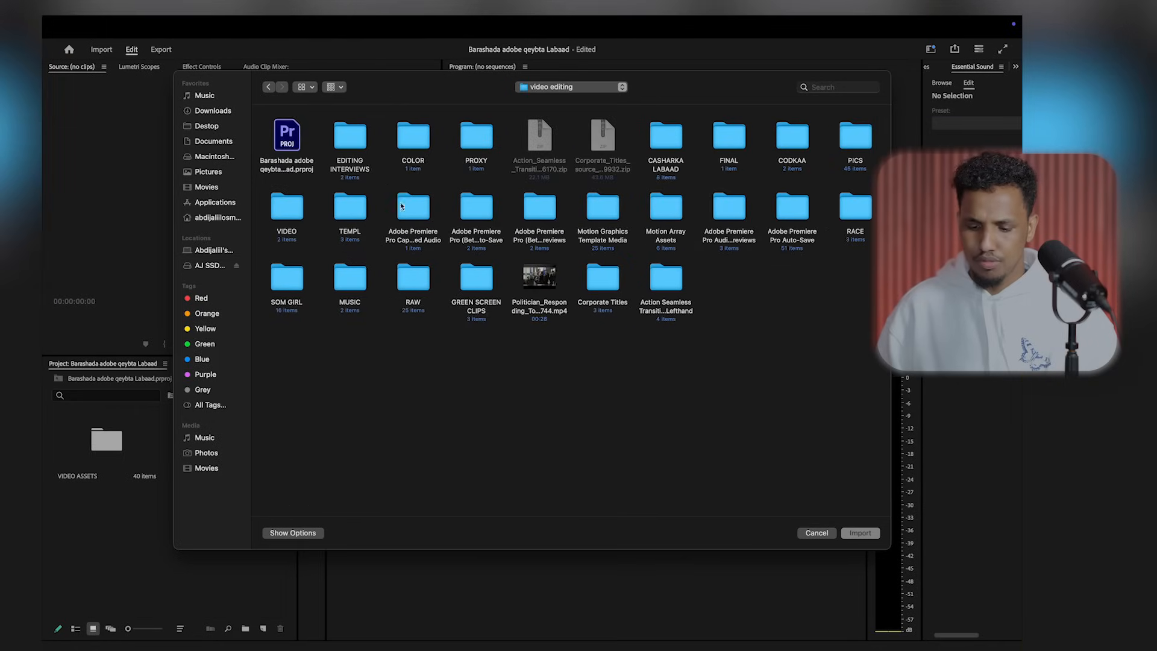
{"action": "left_click", "coordinate": [472, 146]}
{"action": "double_click", "coordinate": [471, 147]}
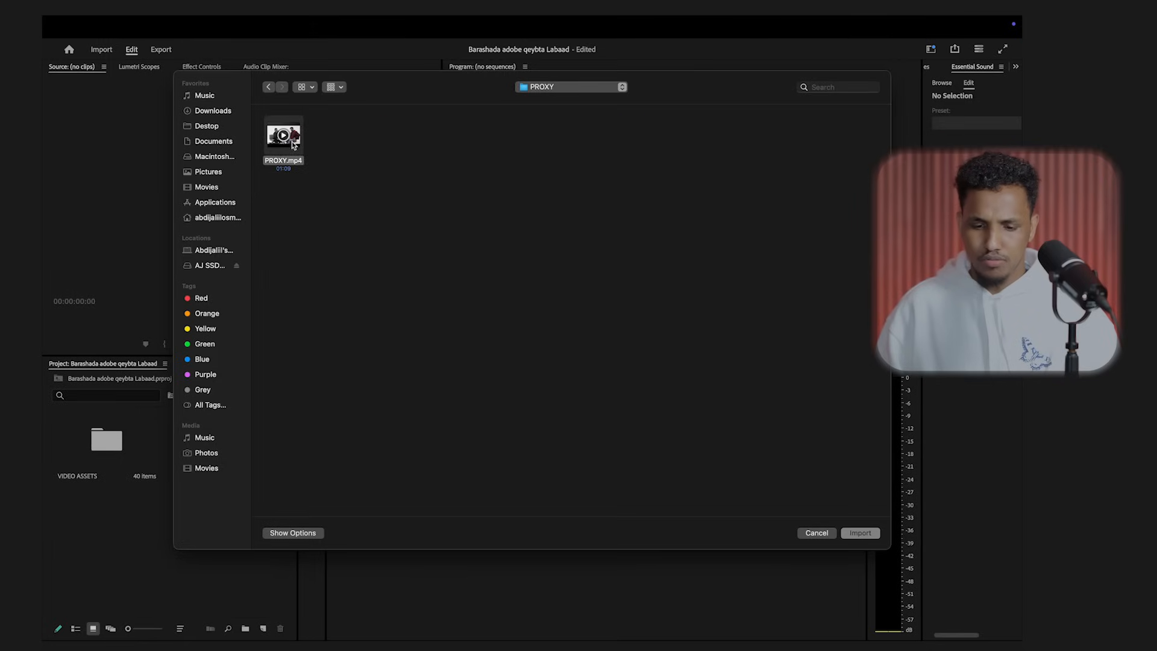
{"action": "left_click", "coordinate": [860, 533]}
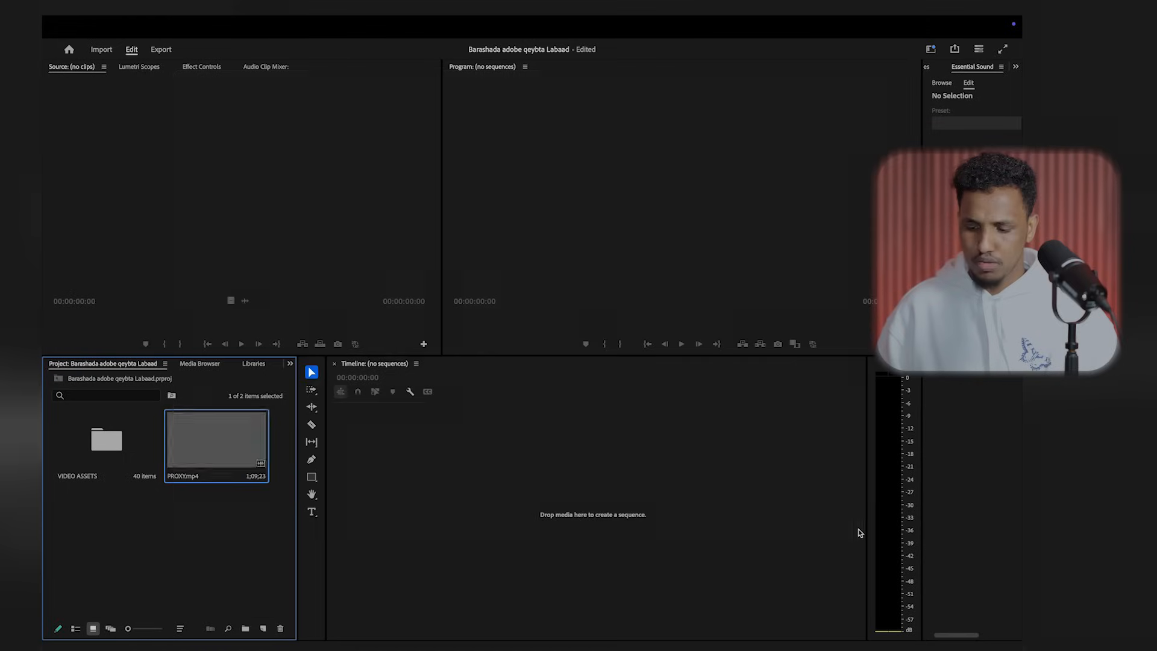
Step: Place the PROXY.mp4 clip in a new bin named PROXY
{"action": "left_click_drag", "start_coordinate": [246, 463], "coordinate": [245, 628]}
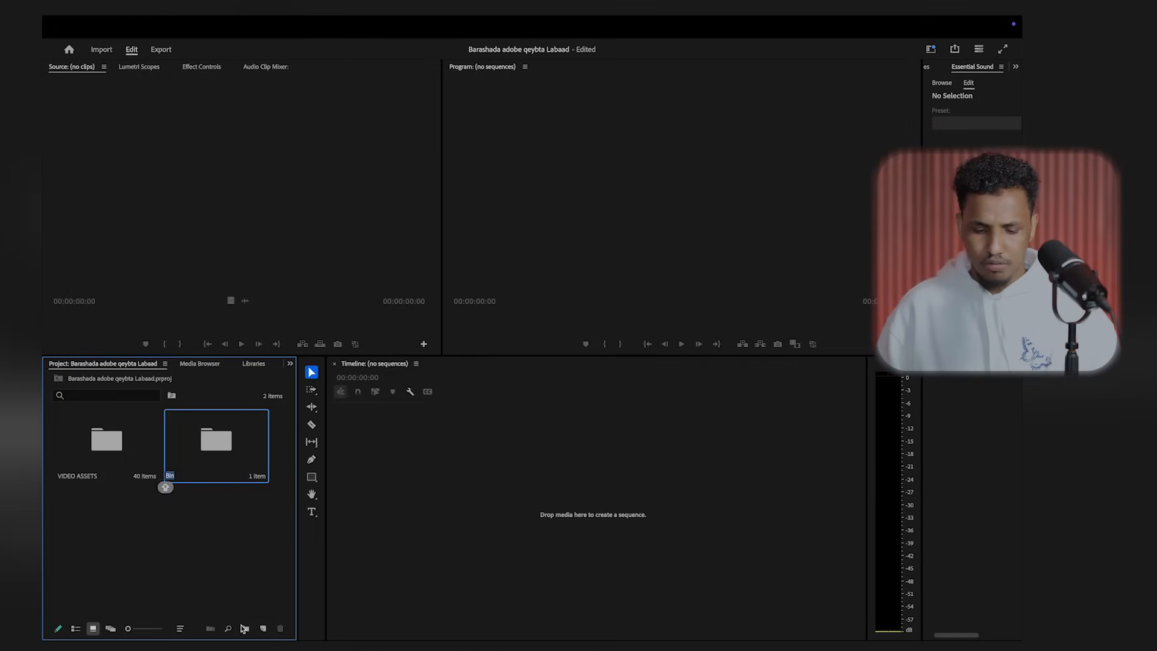
{"action": "type", "text": "PROXY"}
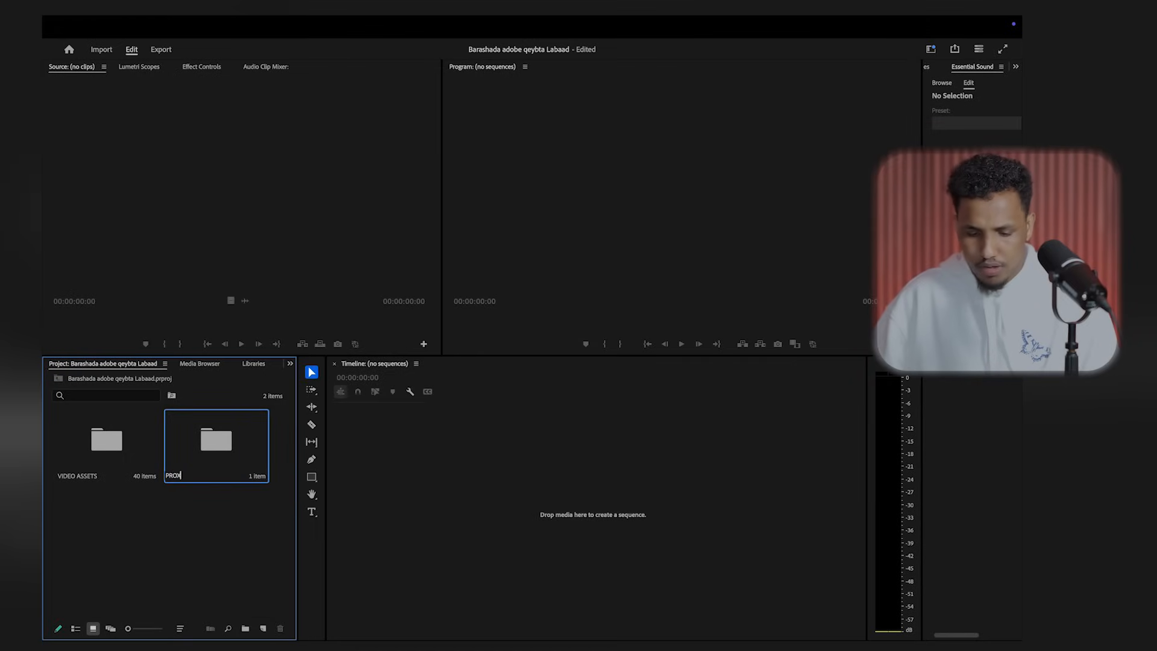
{"action": "left_click", "coordinate": [195, 524]}
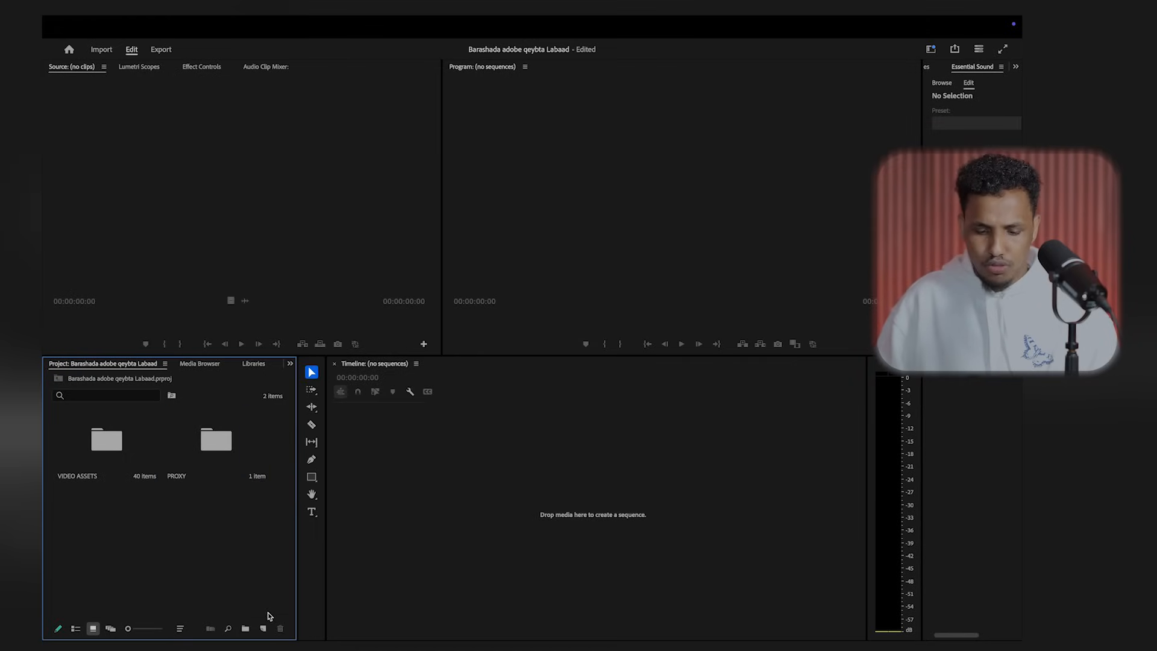
Step: Create an empty bin named COLOR CORRECTION beside the VIDEO ASSETS and PROXY bins
{"action": "left_click", "coordinate": [244, 628]}
{"action": "type", "text": "COL"}
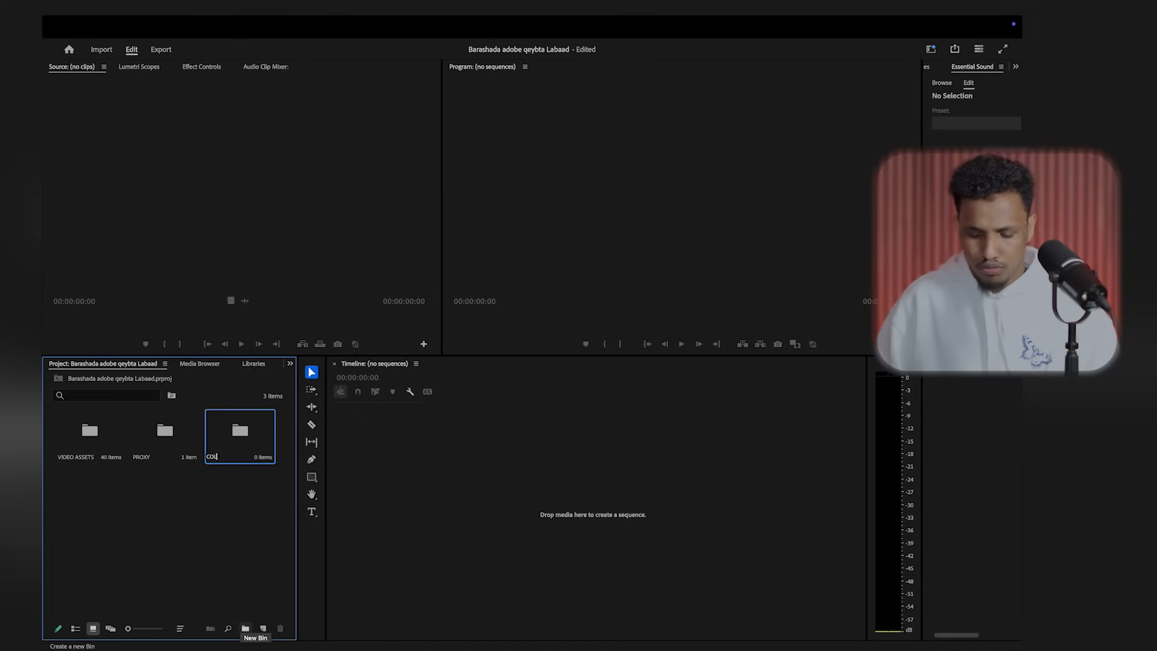
{"action": "type", "text": "OR CORRECTION"}
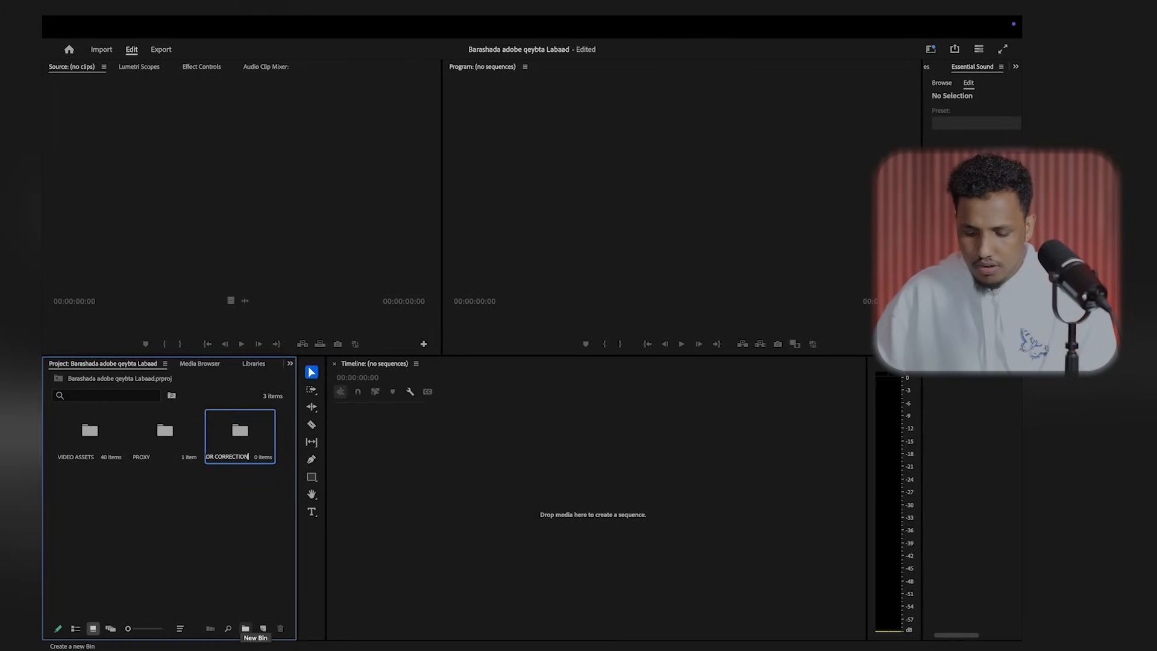
{"action": "left_click", "coordinate": [180, 547]}
Step: Import COLOR.mp4 from the COLOR folder inside "video editing" into the COLOR CORRECTION bin
{"action": "double_click", "coordinate": [240, 430]}
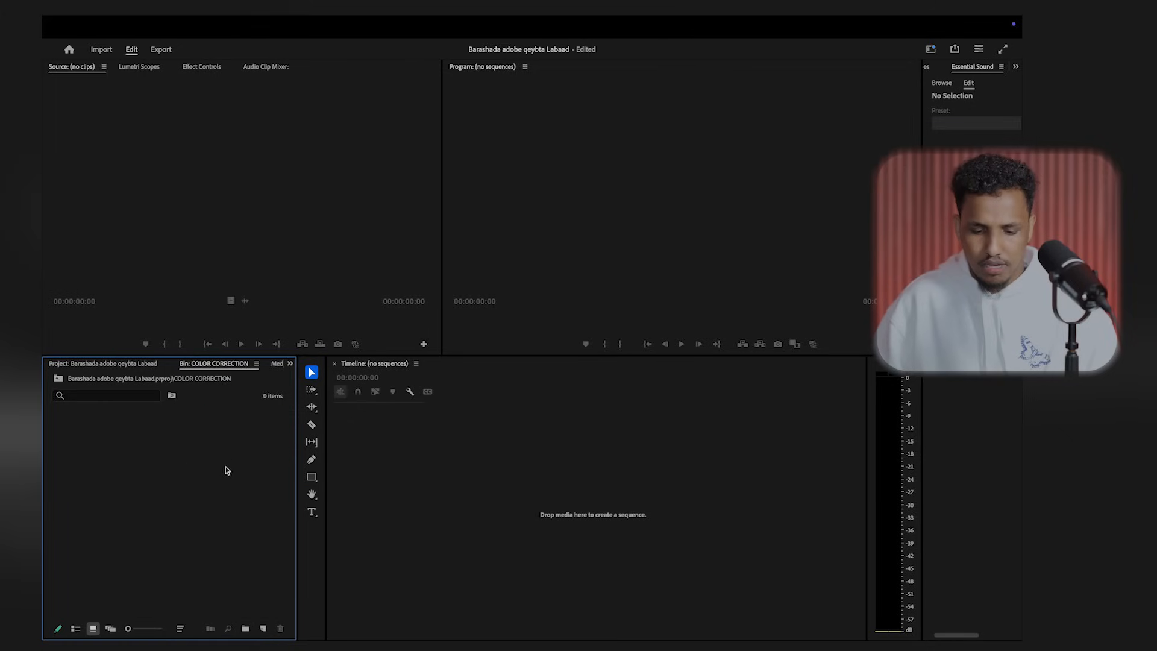
{"action": "double_click", "coordinate": [225, 467]}
{"action": "left_click", "coordinate": [213, 266]}
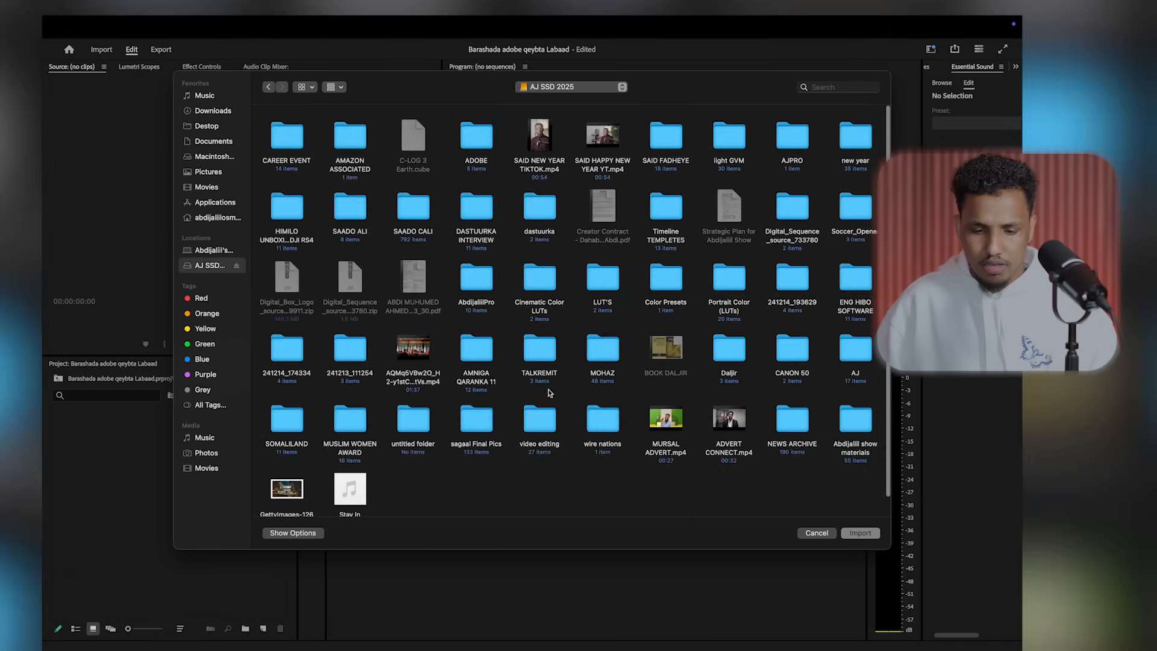
{"action": "double_click", "coordinate": [539, 422]}
{"action": "double_click", "coordinate": [417, 137]}
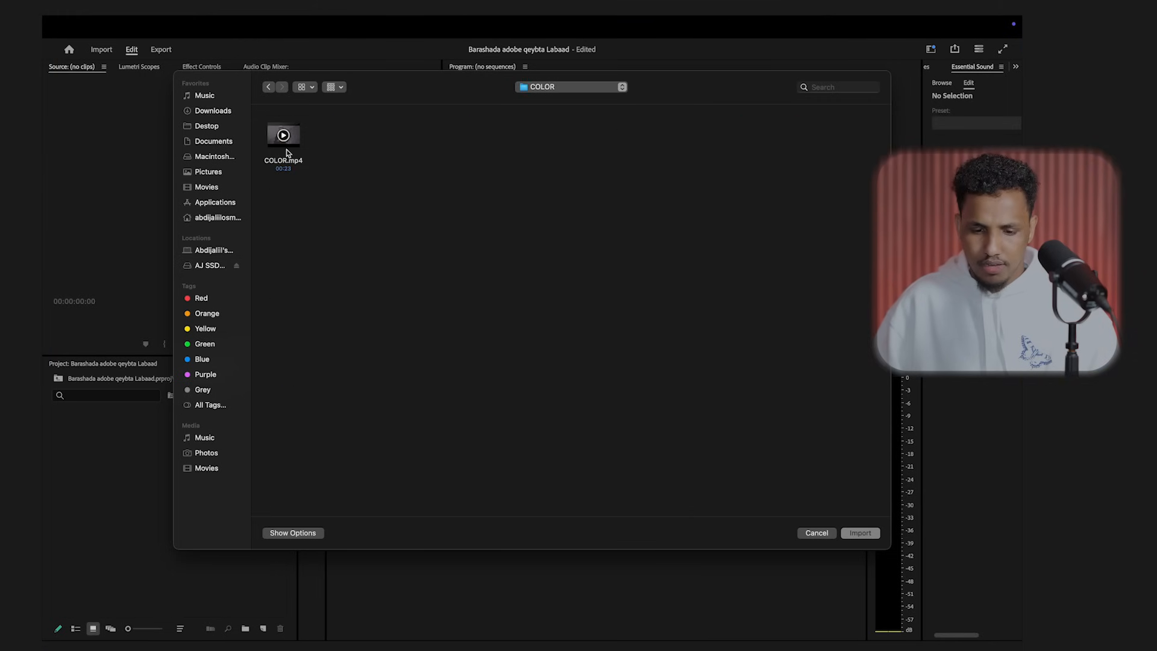
{"action": "left_click", "coordinate": [860, 533]}
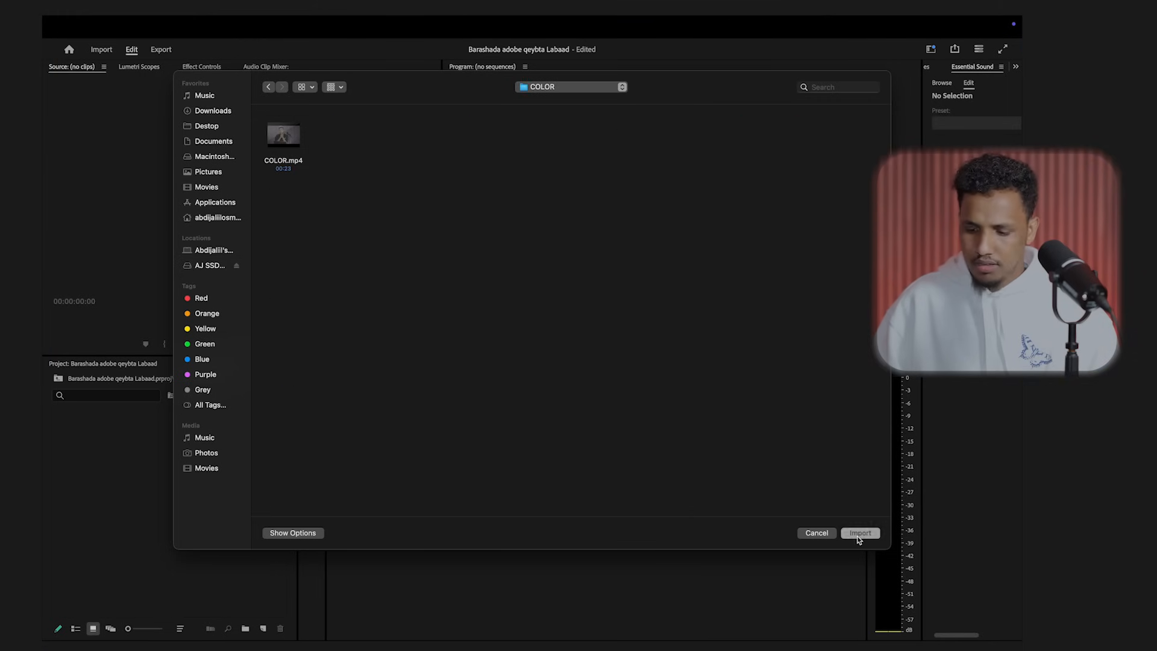
Step: Import "Refresher - Dyalla.mp3" and the Sound Effects folder from the MUSIC folder into the project's top level
{"action": "left_click", "coordinate": [147, 365]}
{"action": "double_click", "coordinate": [220, 512]}
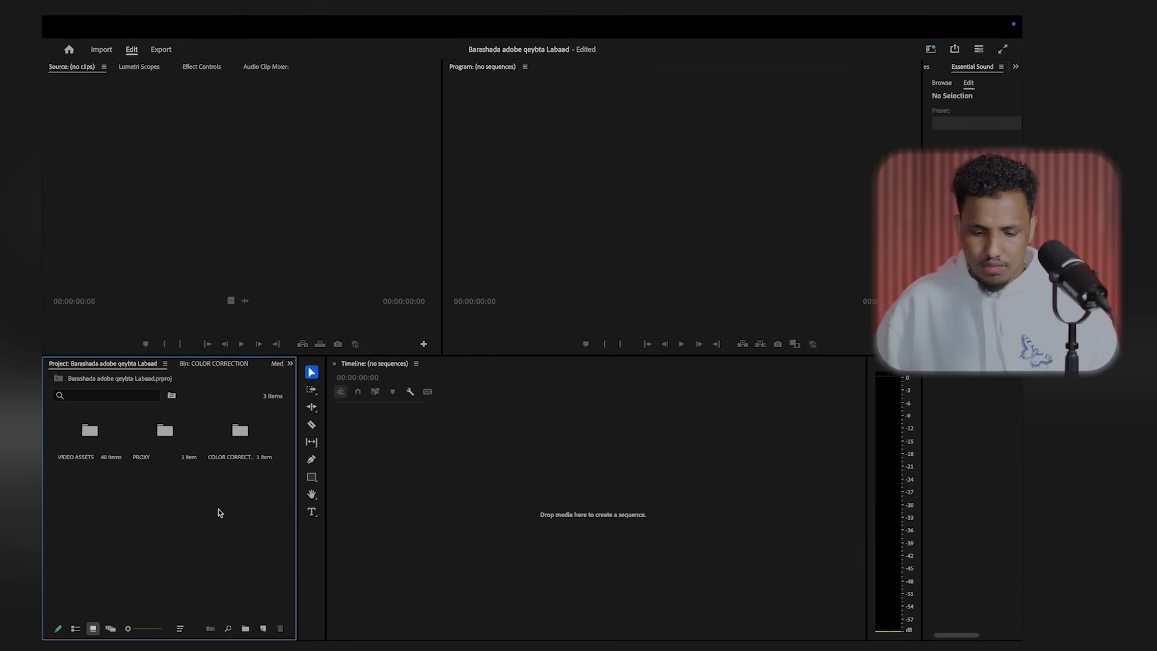
{"action": "left_click", "coordinate": [217, 265]}
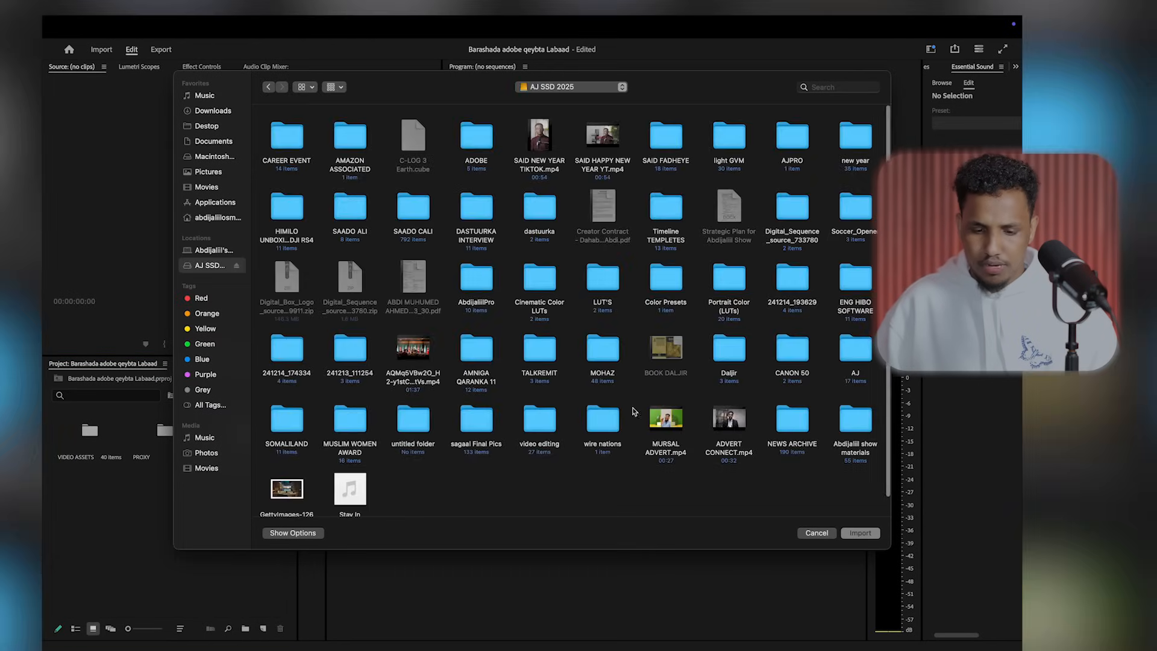
{"action": "double_click", "coordinate": [538, 419]}
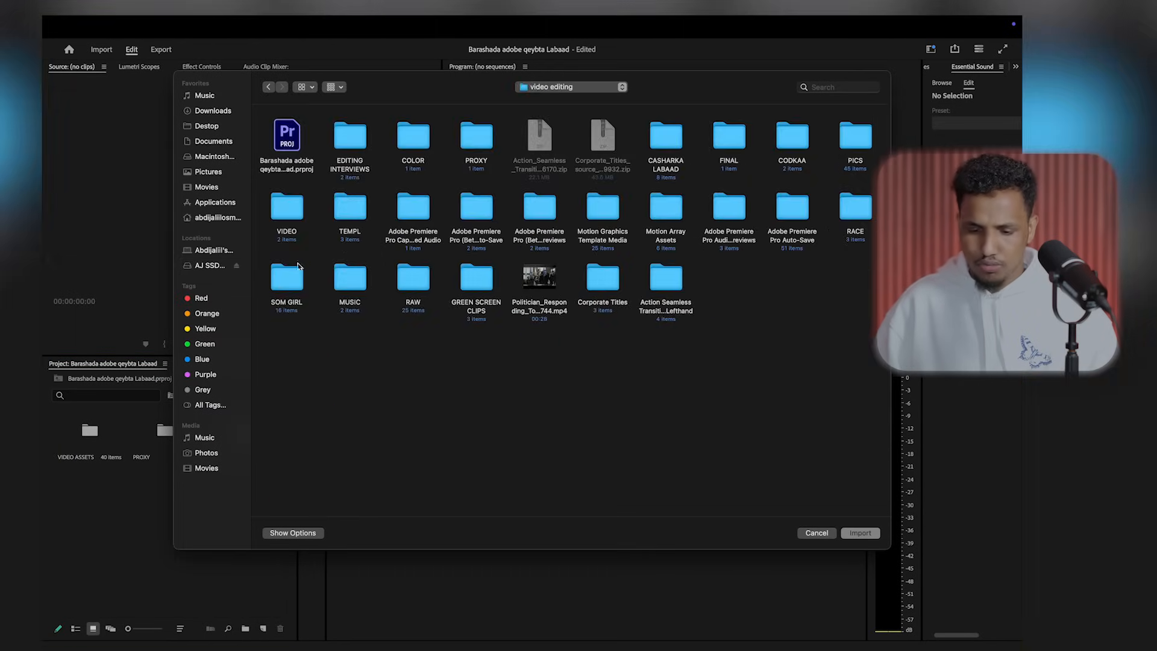
{"action": "double_click", "coordinate": [350, 278]}
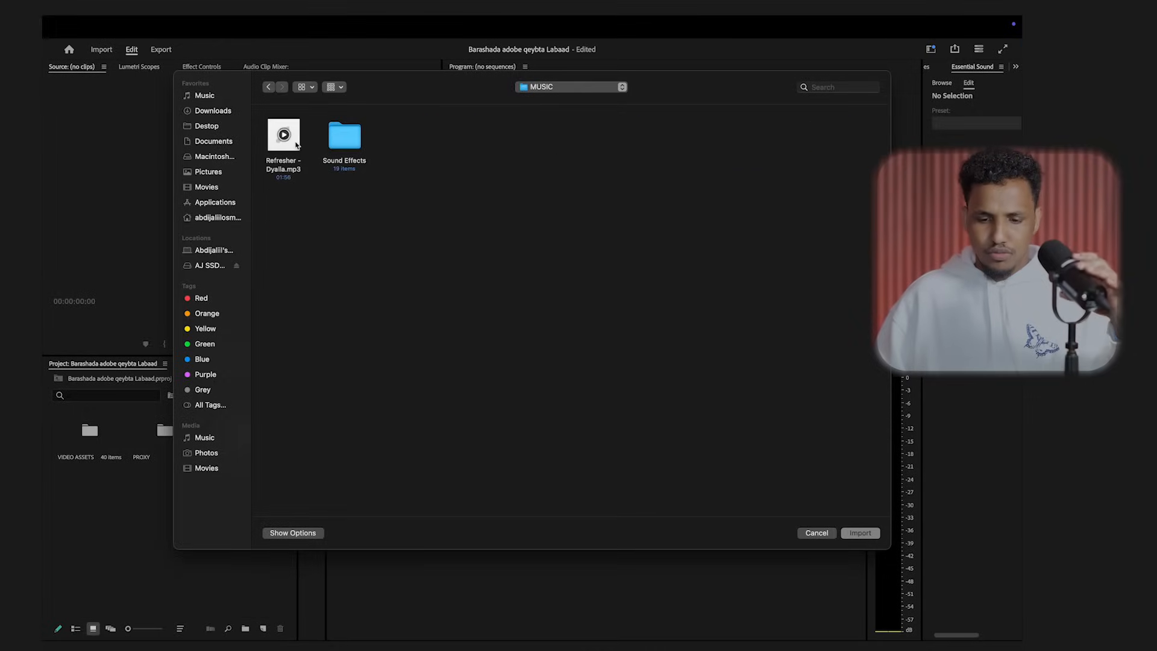
{"action": "left_click_drag", "start_coordinate": [414, 202], "coordinate": [266, 143]}
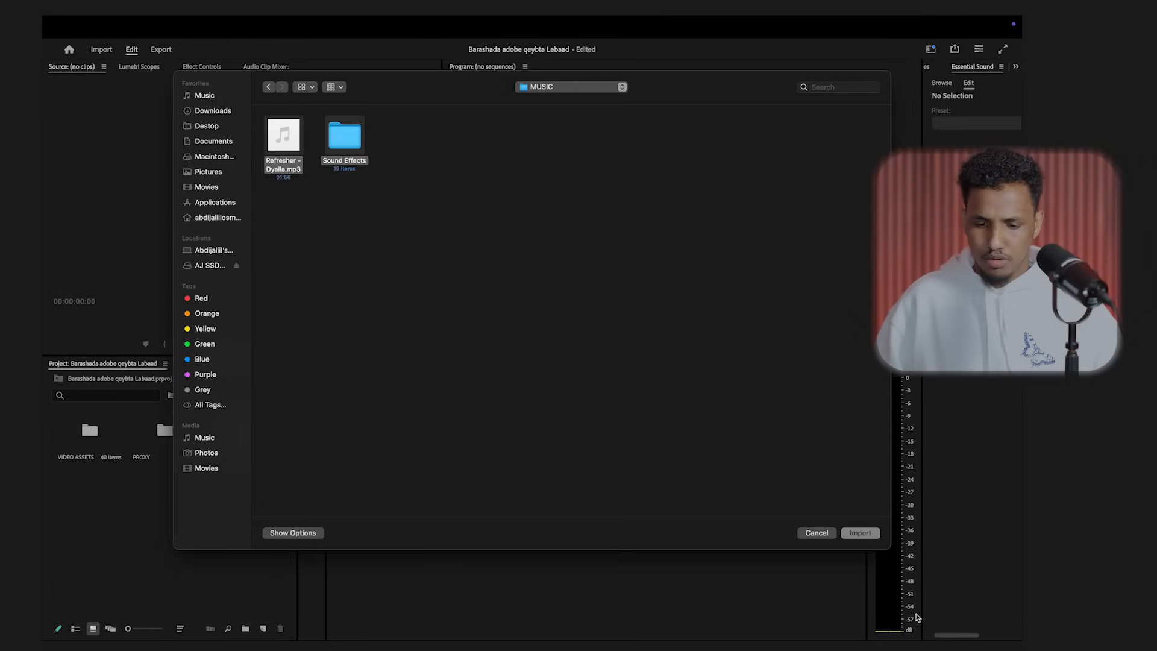
{"action": "left_click", "coordinate": [860, 533]}
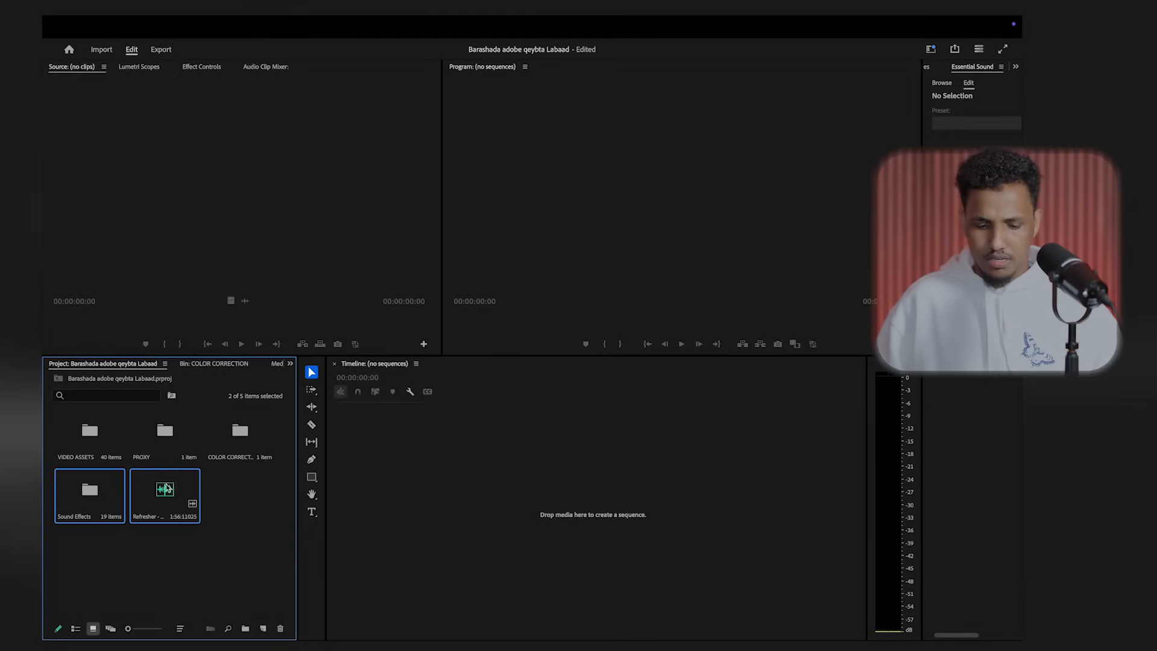
Step: Group the Sound Effects bin and the Refresher track in a new bin named MUSIC
{"action": "left_click", "coordinate": [245, 628]}
{"action": "type", "text": "MUSIC"}
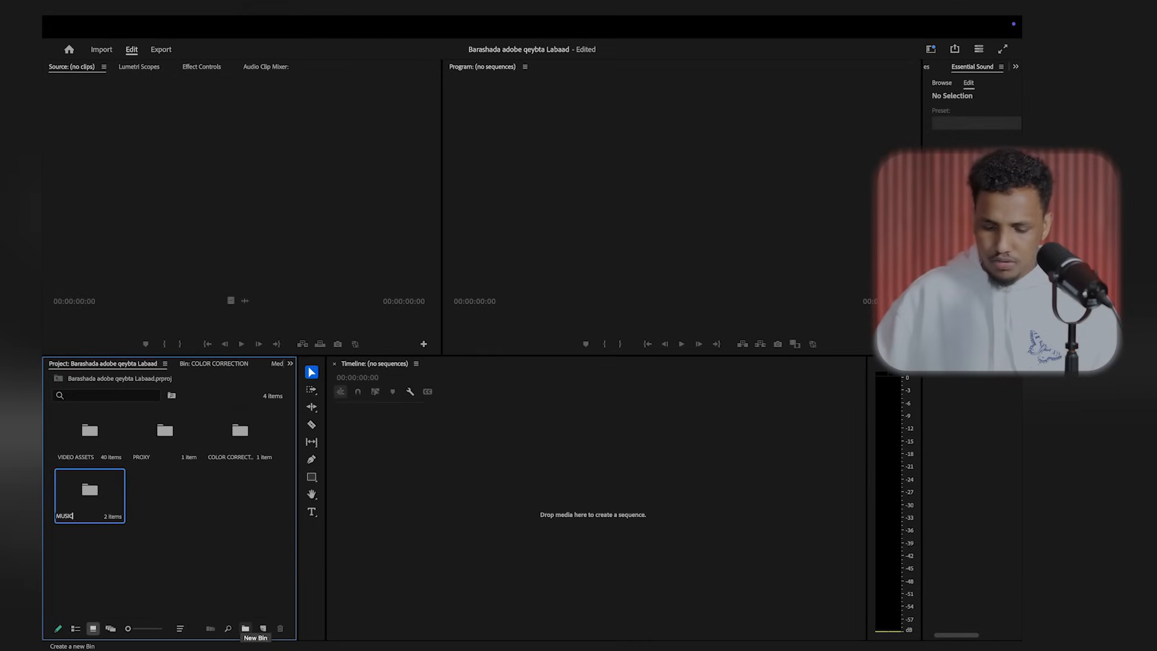
{"action": "left_click", "coordinate": [207, 540]}
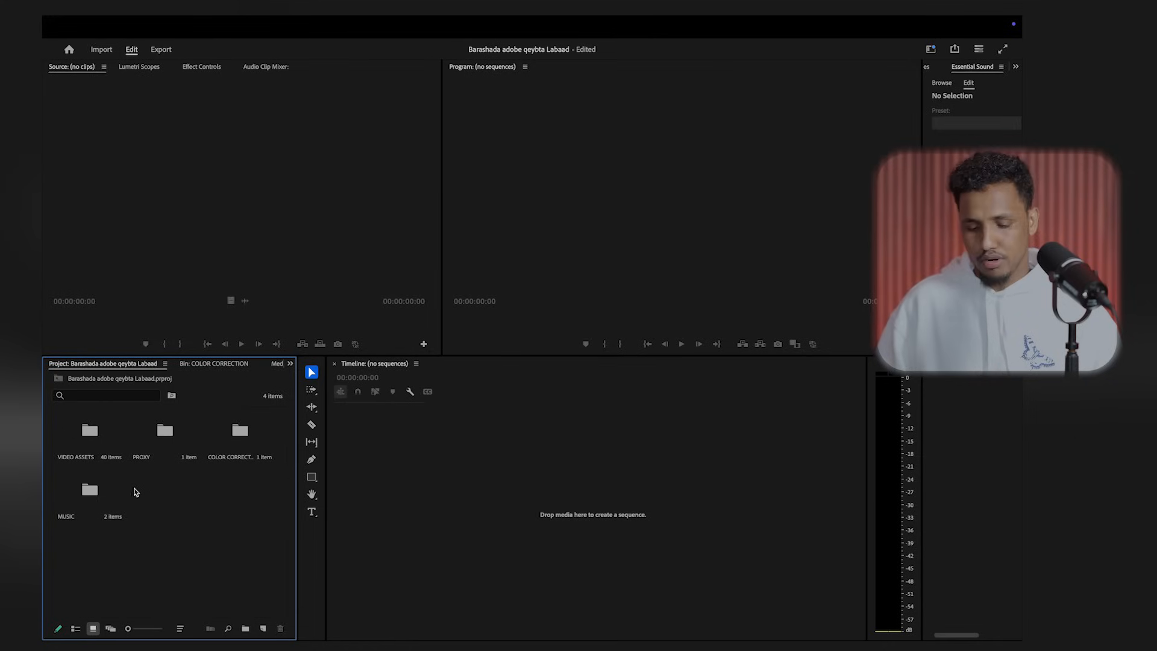
Step: Import the RACE folder from the "video editing" folder on the AJ SSD 2025 drive into the project's top level
{"action": "double_click", "coordinate": [180, 537]}
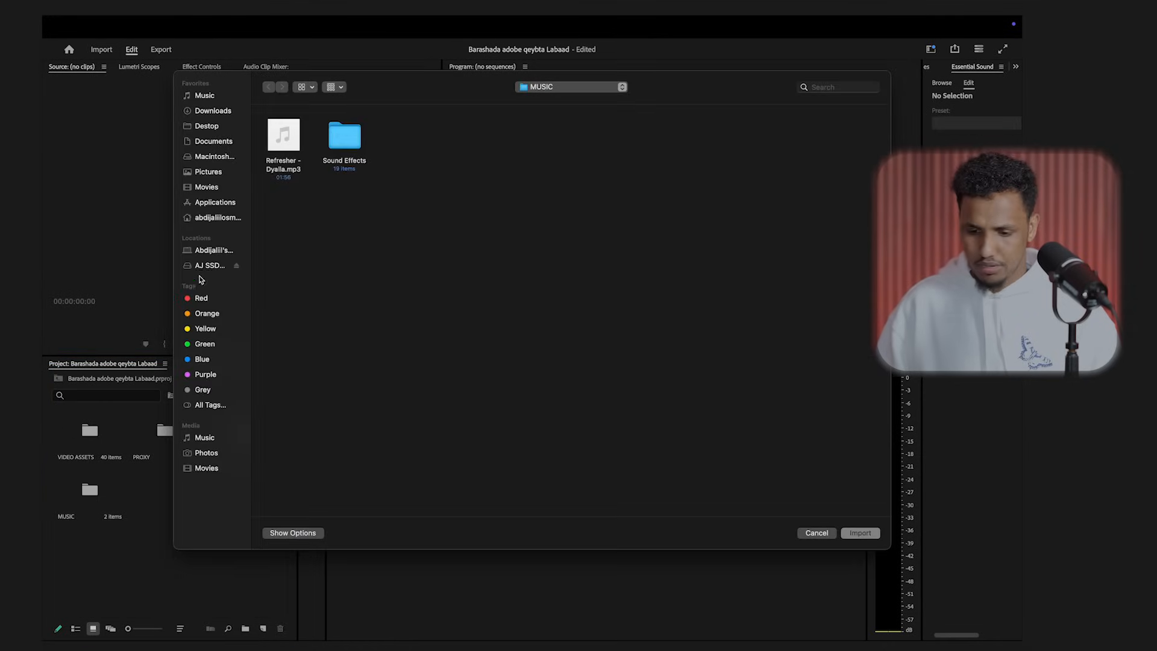
{"action": "left_click", "coordinate": [201, 266]}
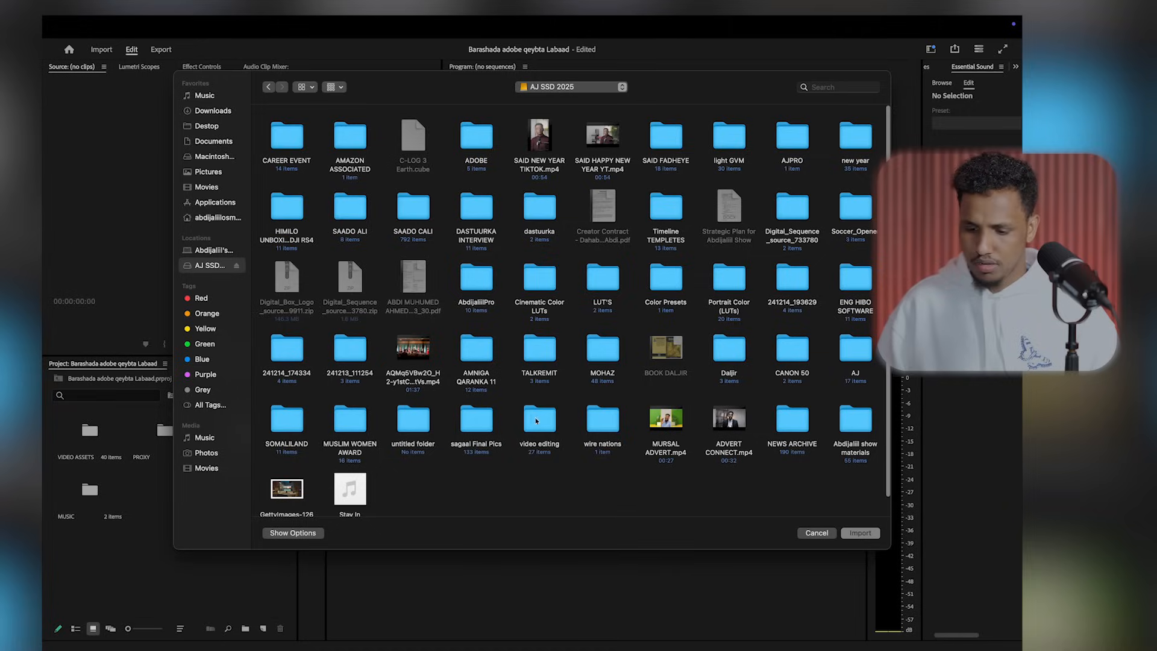
{"action": "double_click", "coordinate": [537, 420]}
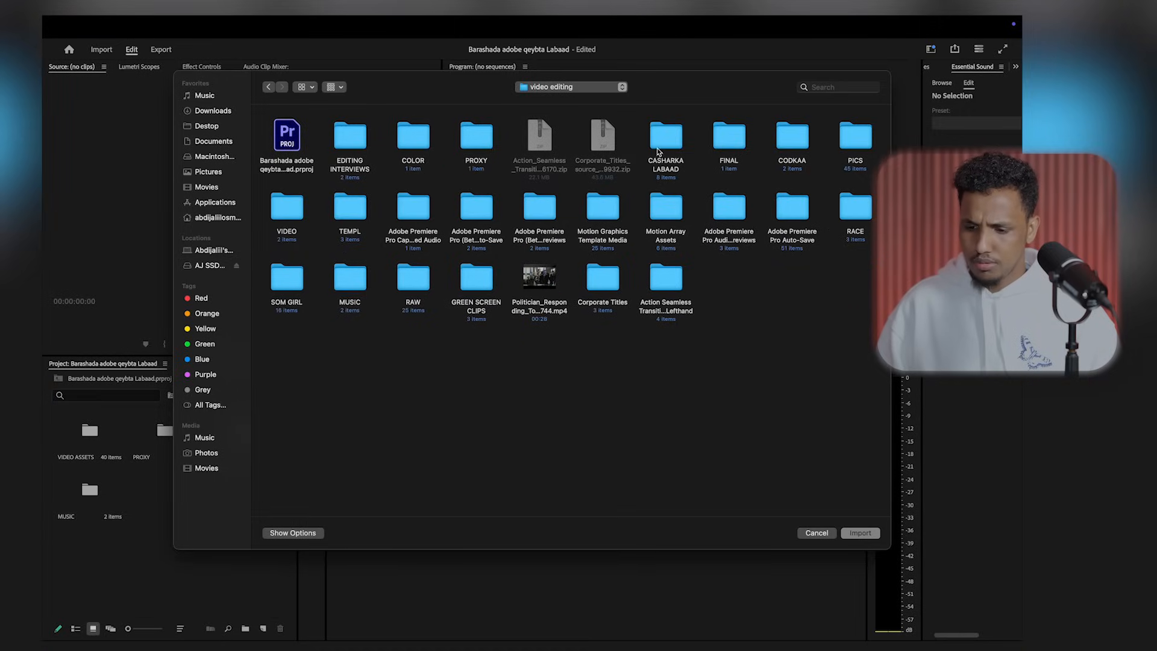
{"action": "left_click", "coordinate": [860, 208]}
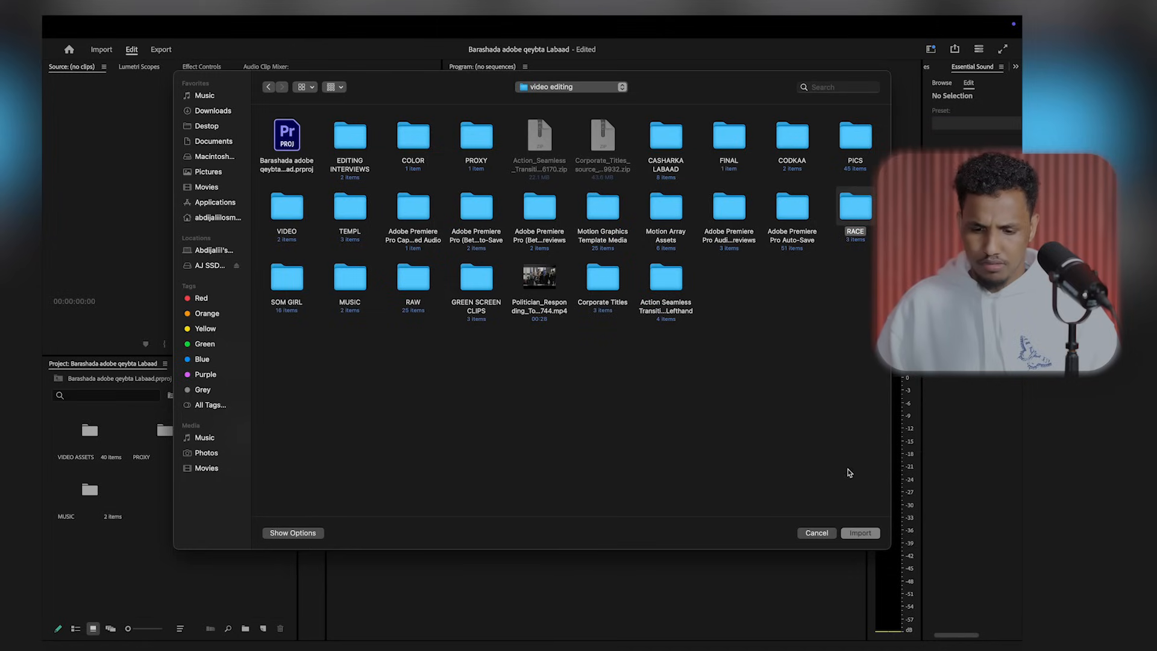
{"action": "left_click", "coordinate": [860, 532]}
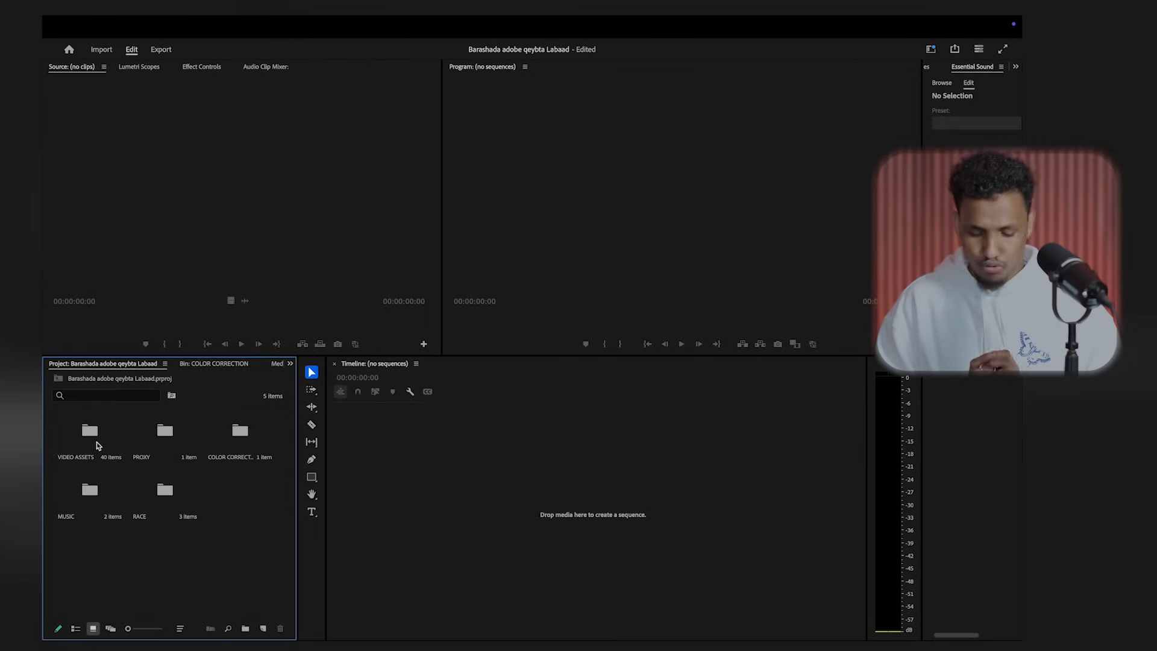
{"action": "left_click", "coordinate": [94, 26]}
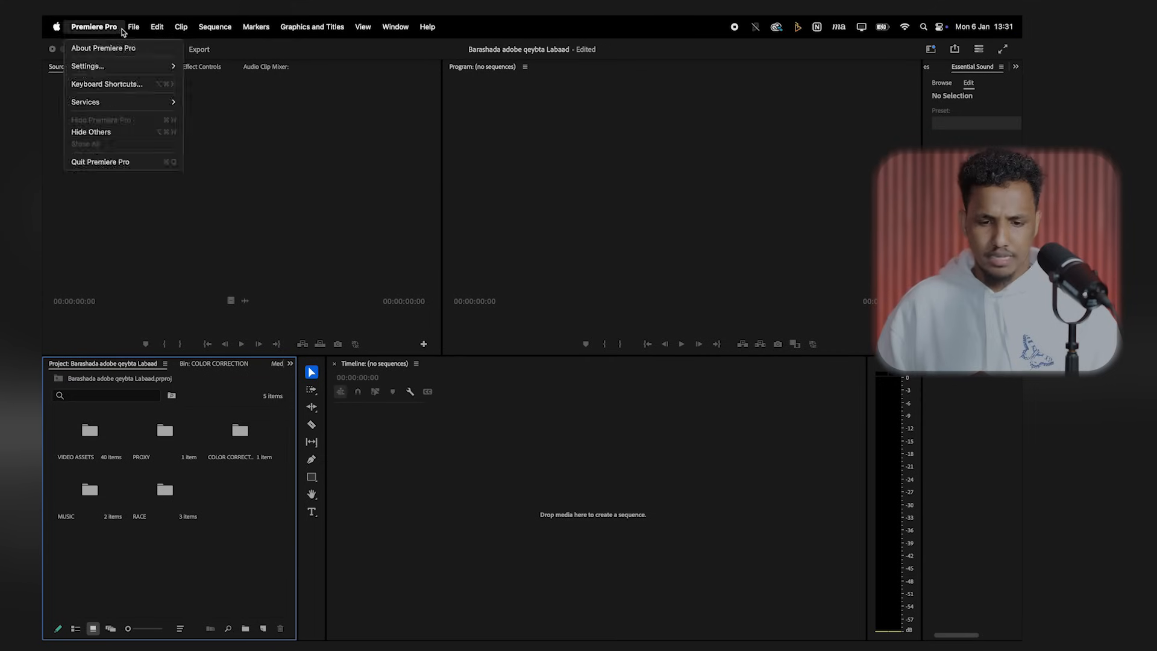
{"action": "mouse_move", "coordinate": [147, 53]}
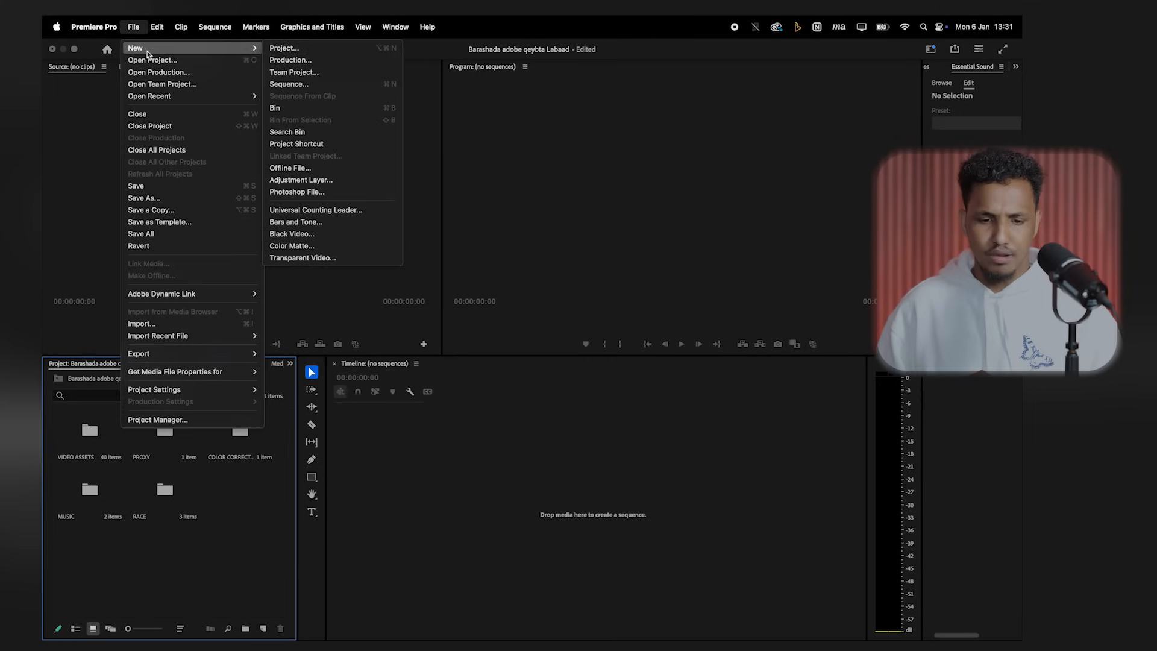
{"action": "left_click", "coordinate": [327, 83]}
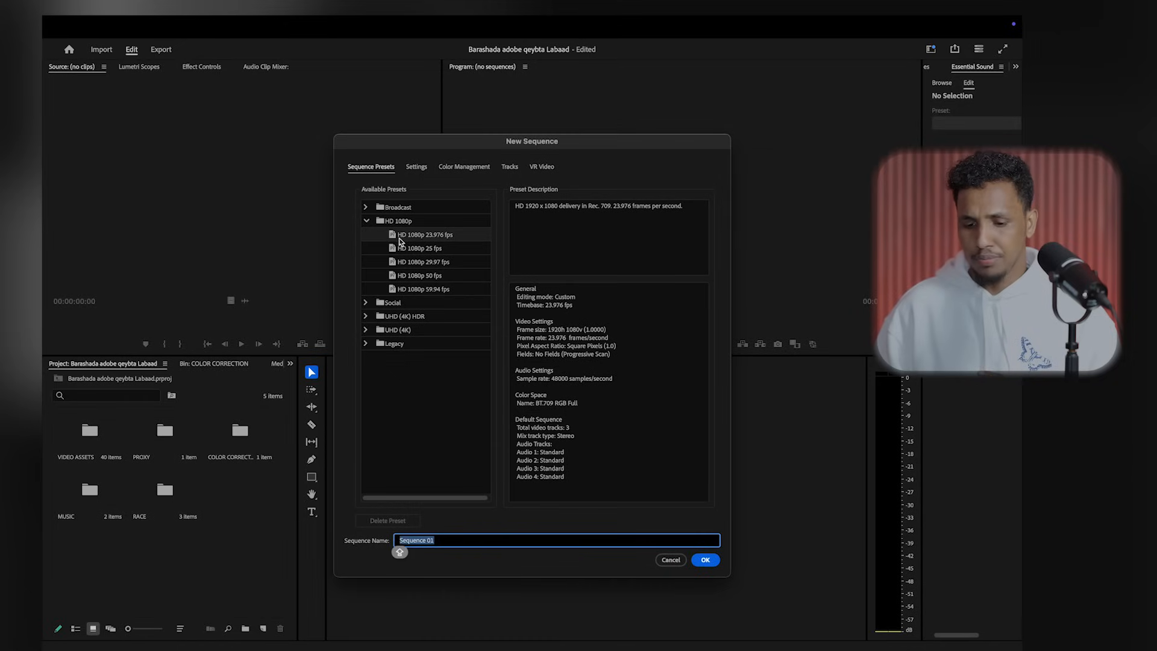
{"action": "left_click", "coordinate": [670, 559]}
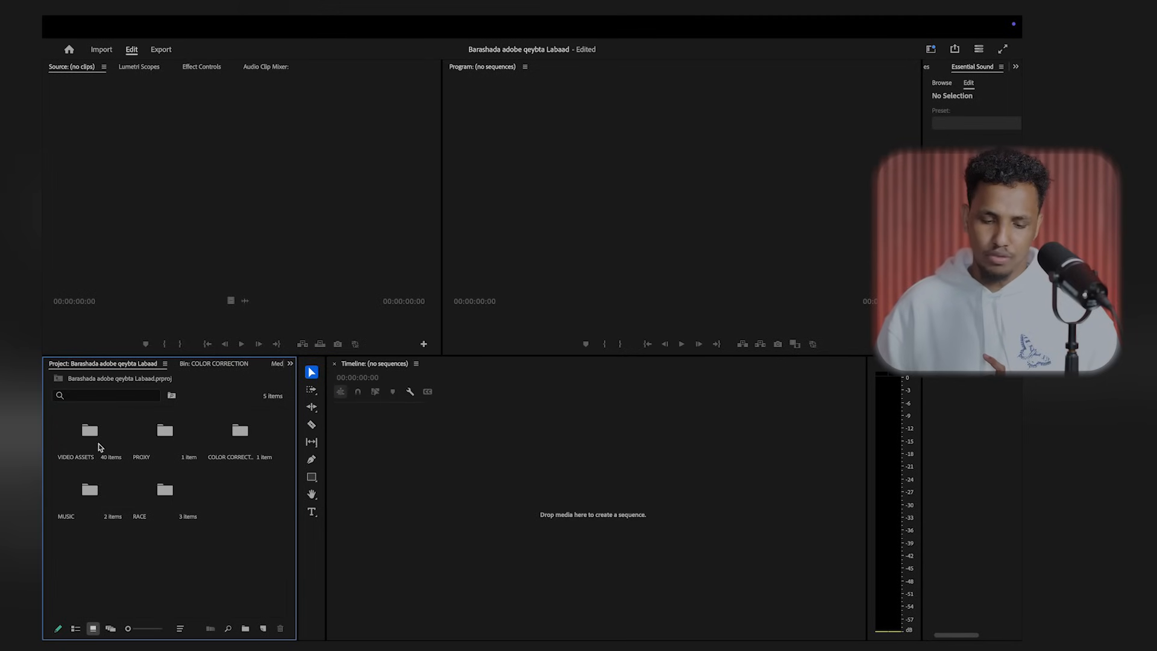
Step: Open the VIDEO ASSETS bin, show its clips as a list, and review their frame rates
{"action": "double_click", "coordinate": [100, 447]}
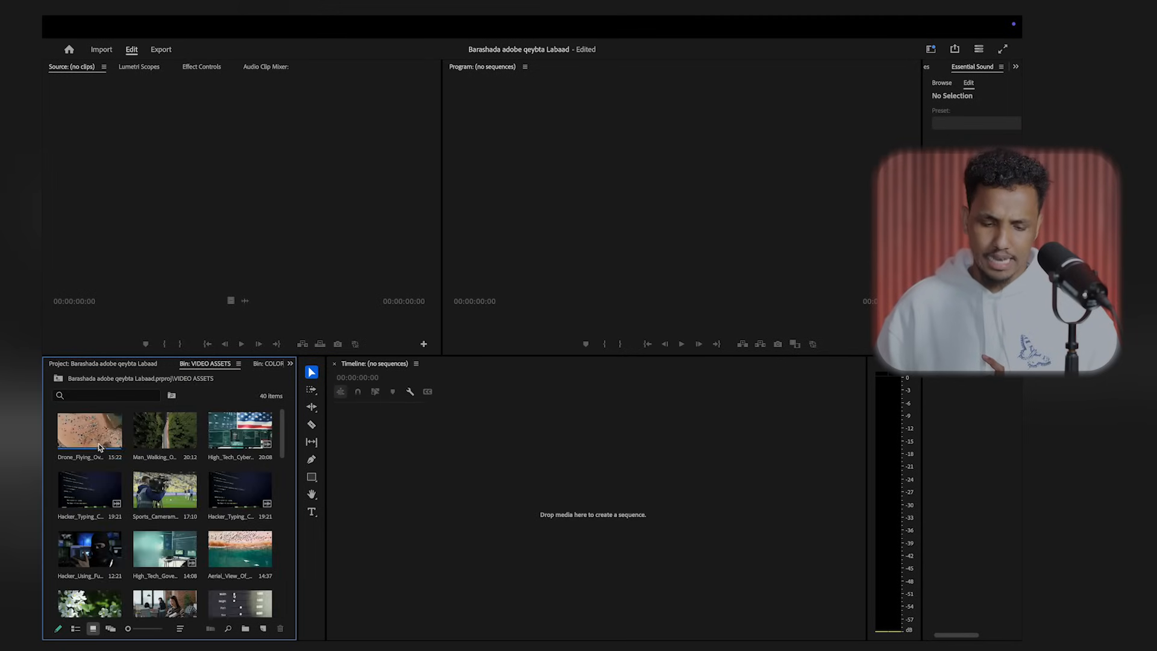
{"action": "left_click", "coordinate": [76, 629]}
{"action": "scroll", "coordinate": [139, 465], "scroll_direction": "down", "scroll_amount": 1}
{"action": "scroll", "coordinate": [137, 464], "scroll_direction": "up", "scroll_amount": 1}
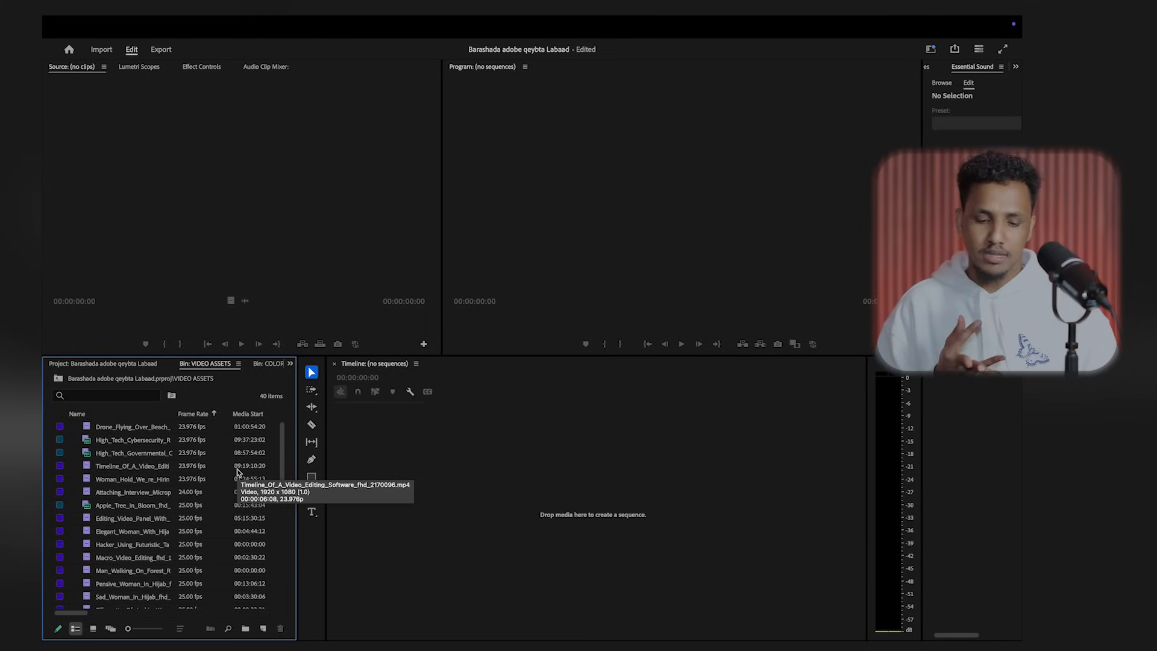
{"action": "scroll", "coordinate": [238, 472], "scroll_direction": "down", "scroll_amount": 8}
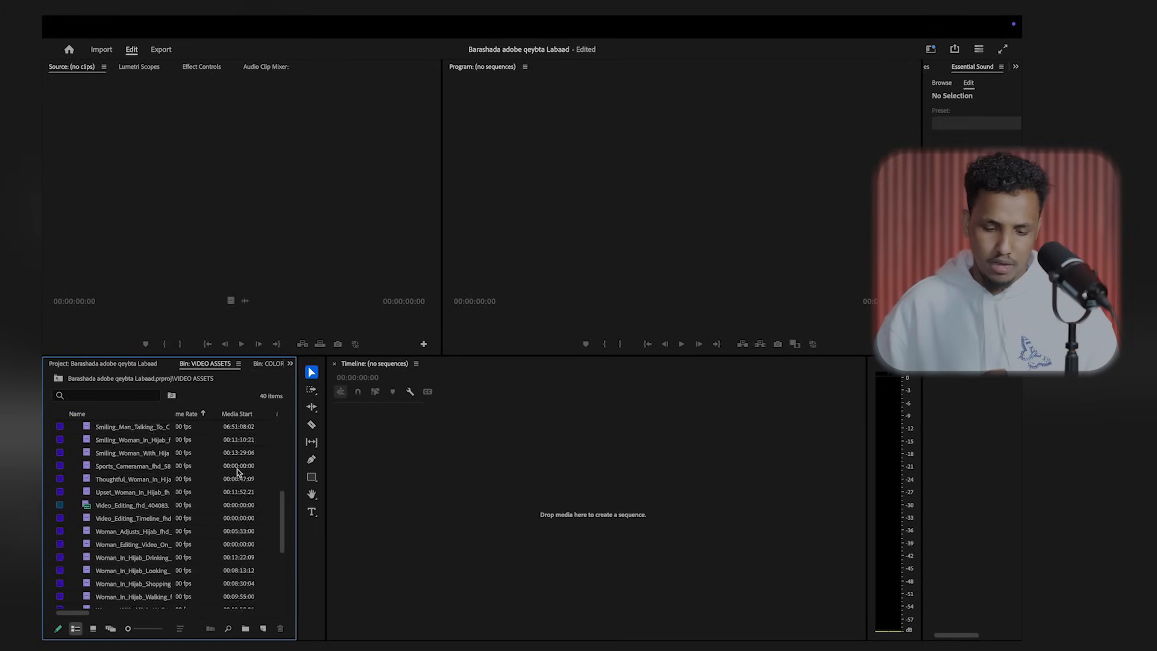
{"action": "scroll", "coordinate": [238, 471], "scroll_direction": "down", "scroll_amount": 4}
{"action": "scroll", "coordinate": [238, 472], "scroll_direction": "up", "scroll_amount": 10}
{"action": "scroll", "coordinate": [231, 485], "scroll_direction": "down", "scroll_amount": 10}
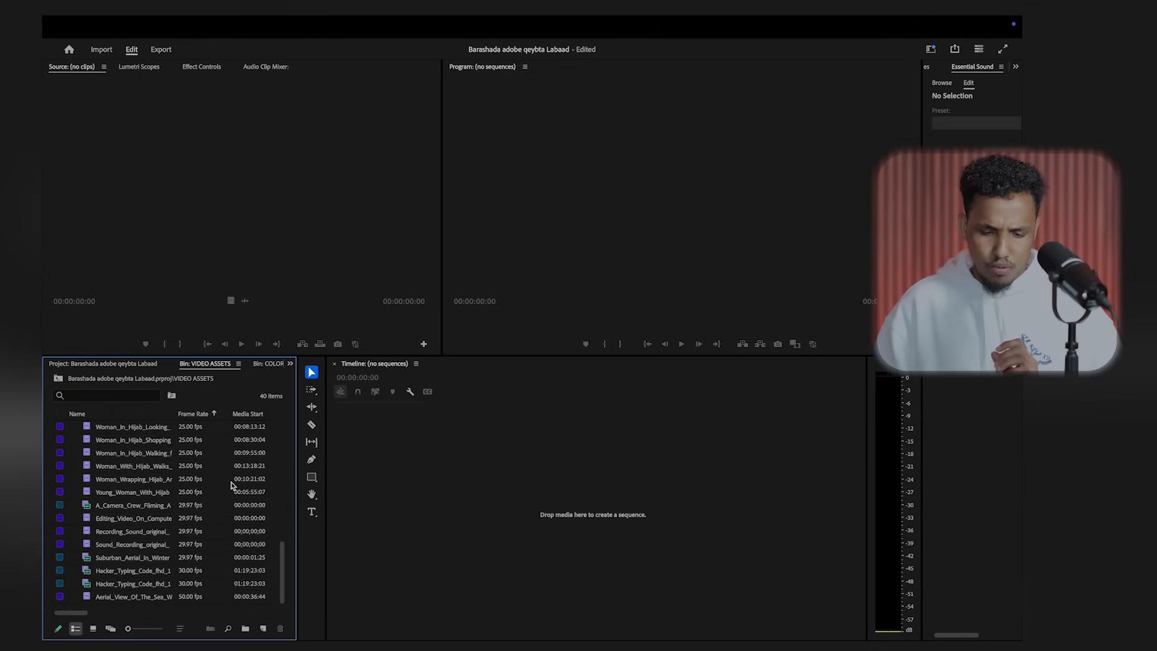
{"action": "scroll", "coordinate": [237, 509], "scroll_direction": "up", "scroll_amount": 8}
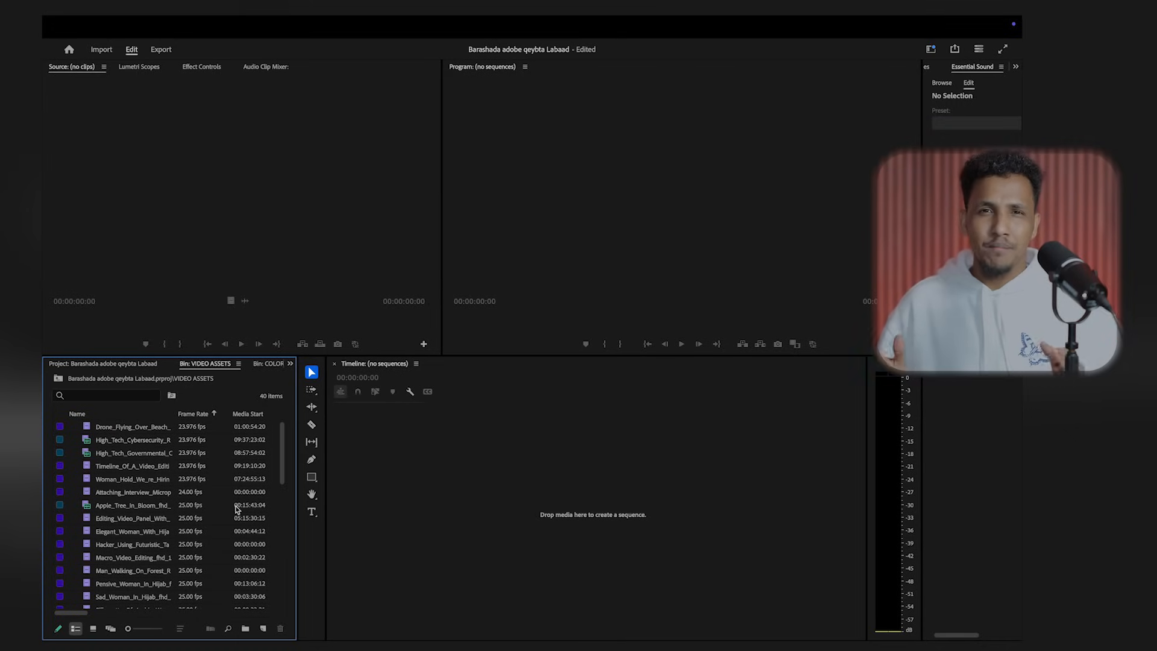
Step: Check the frame rates through the end of the VIDEO ASSETS list and open the last clip, Aerial_View_Of_The_Sea, in the Source Monitor
{"action": "key", "text": "ctrl+a"}
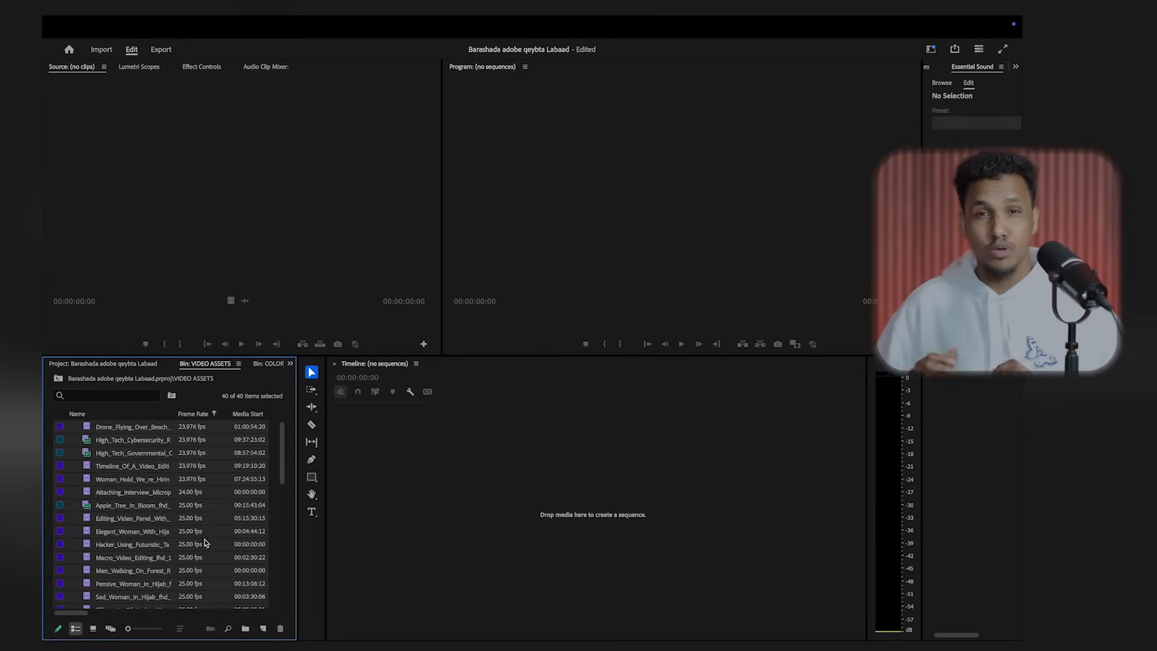
{"action": "left_click", "coordinate": [93, 629]}
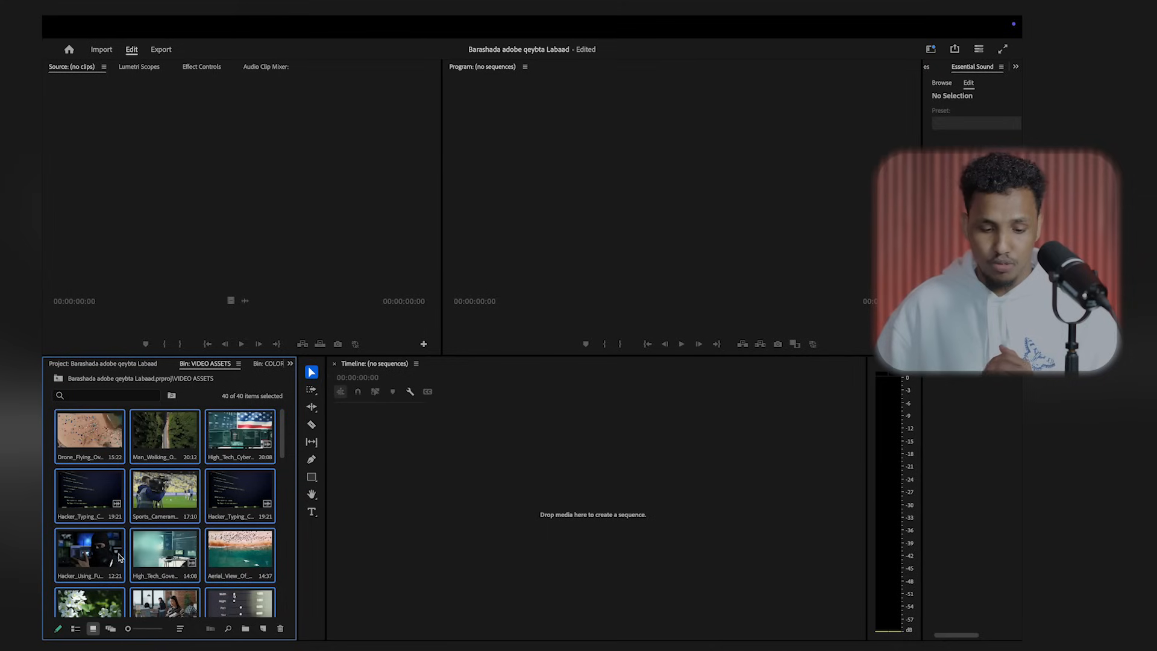
{"action": "left_click", "coordinate": [75, 628]}
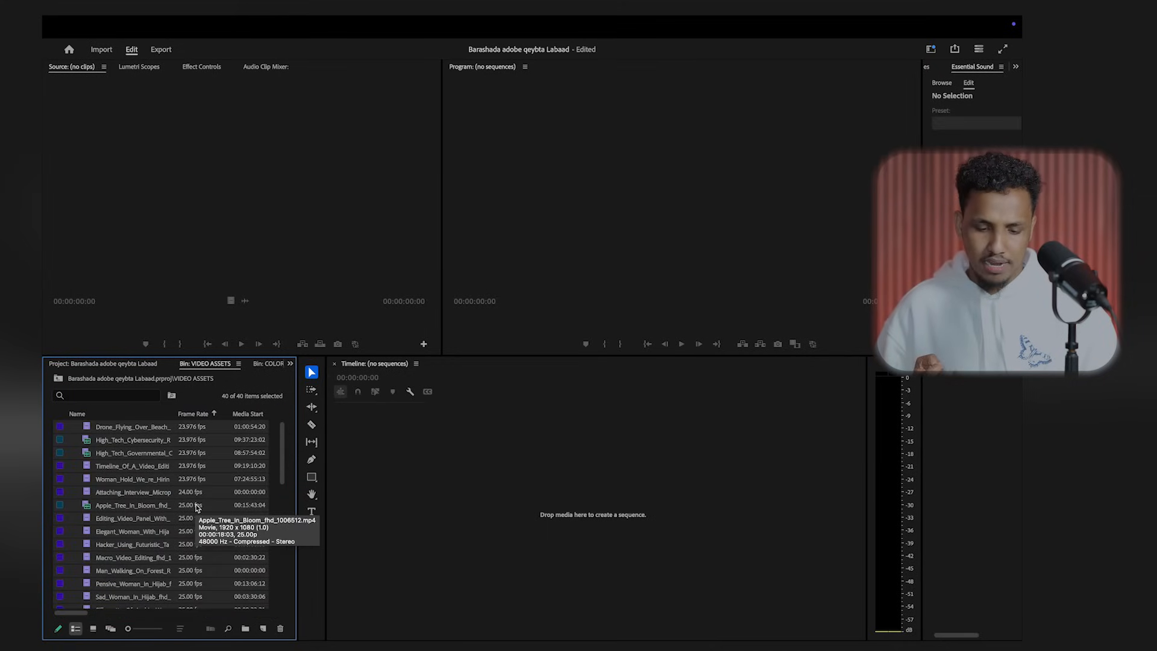
{"action": "scroll", "coordinate": [196, 508], "scroll_direction": "down", "scroll_amount": 10}
{"action": "scroll", "coordinate": [196, 508], "scroll_direction": "up", "scroll_amount": 2}
{"action": "scroll", "coordinate": [196, 508], "scroll_direction": "down", "scroll_amount": 2}
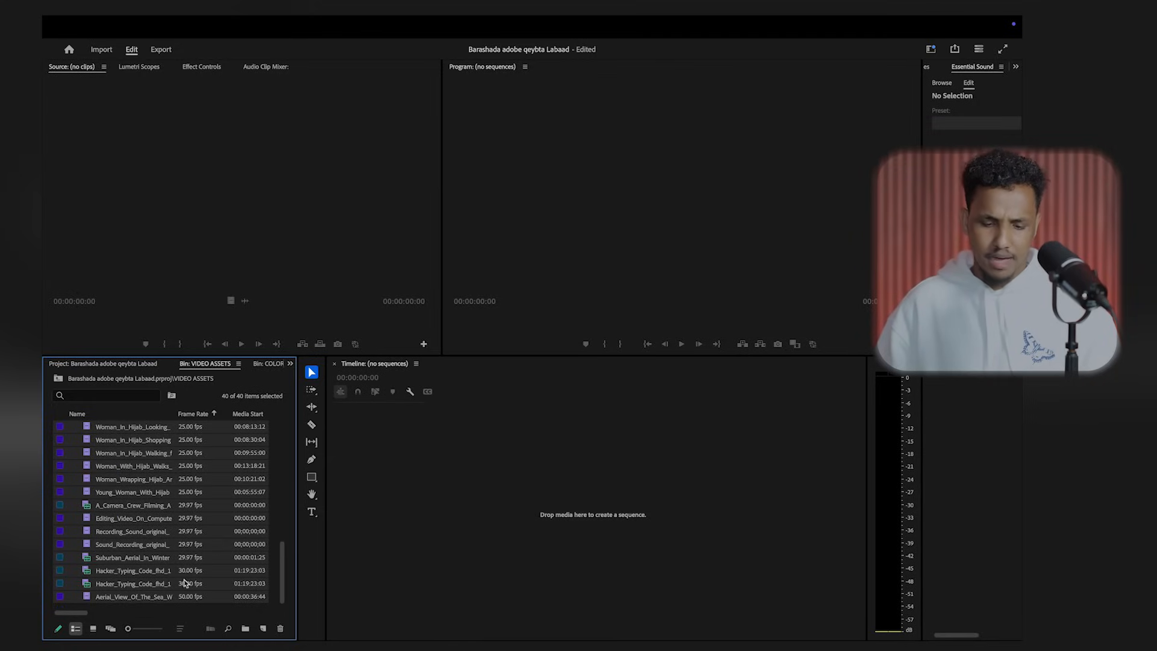
{"action": "left_click", "coordinate": [91, 598]}
{"action": "double_click", "coordinate": [90, 597]}
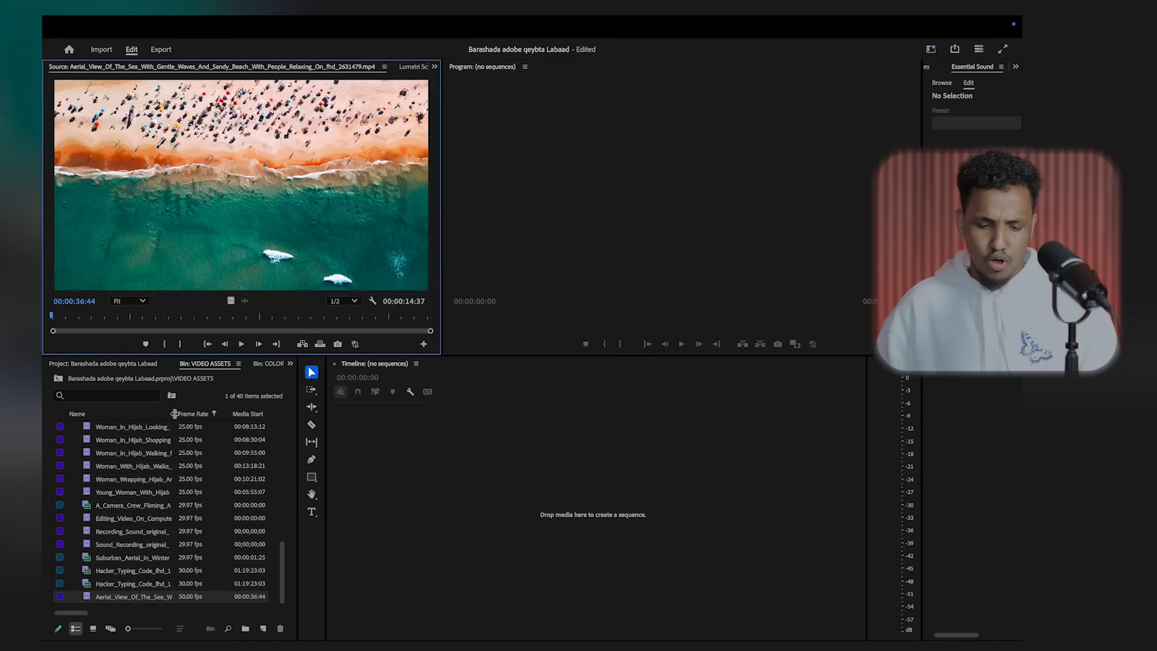
{"action": "left_click_drag", "start_coordinate": [101, 319], "coordinate": [42, 407]}
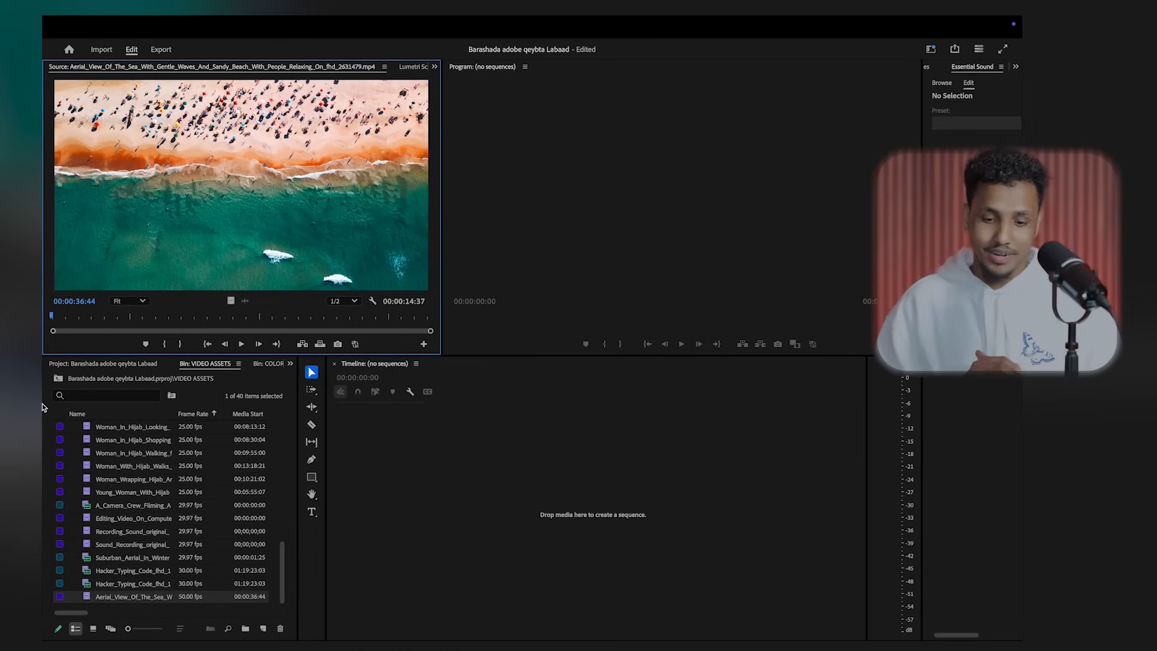
Step: Interpret all the footage in the VIDEO ASSETS bin at an assumed frame rate of 24 fps
{"action": "left_click", "coordinate": [135, 546]}
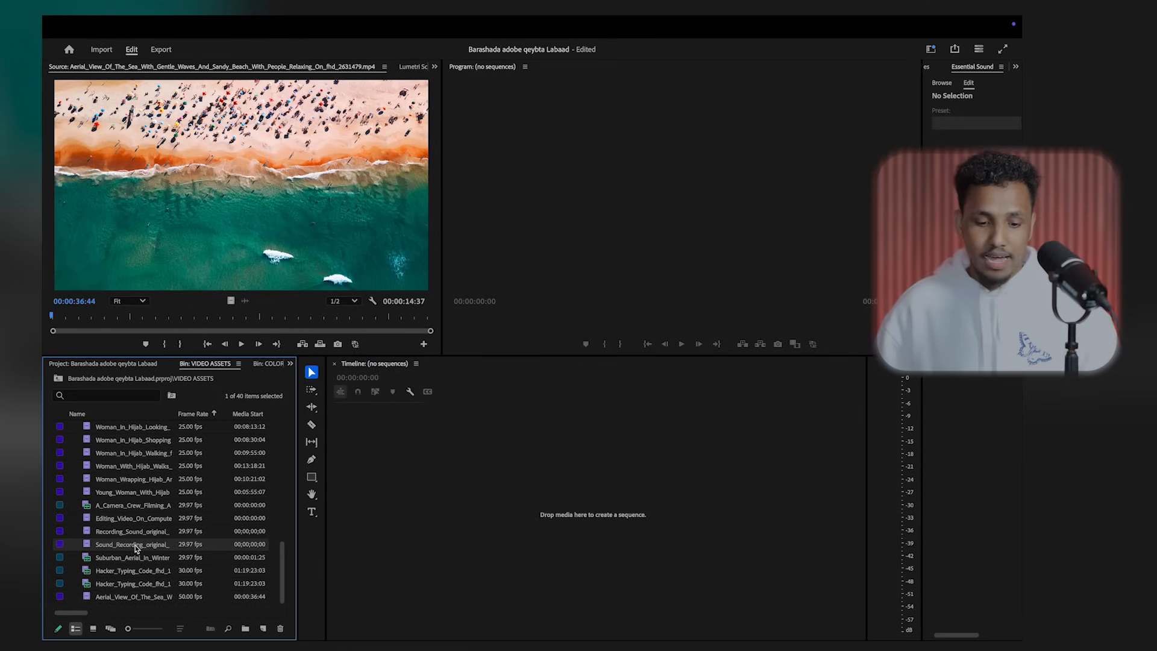
{"action": "key", "text": "ctrl+a"}
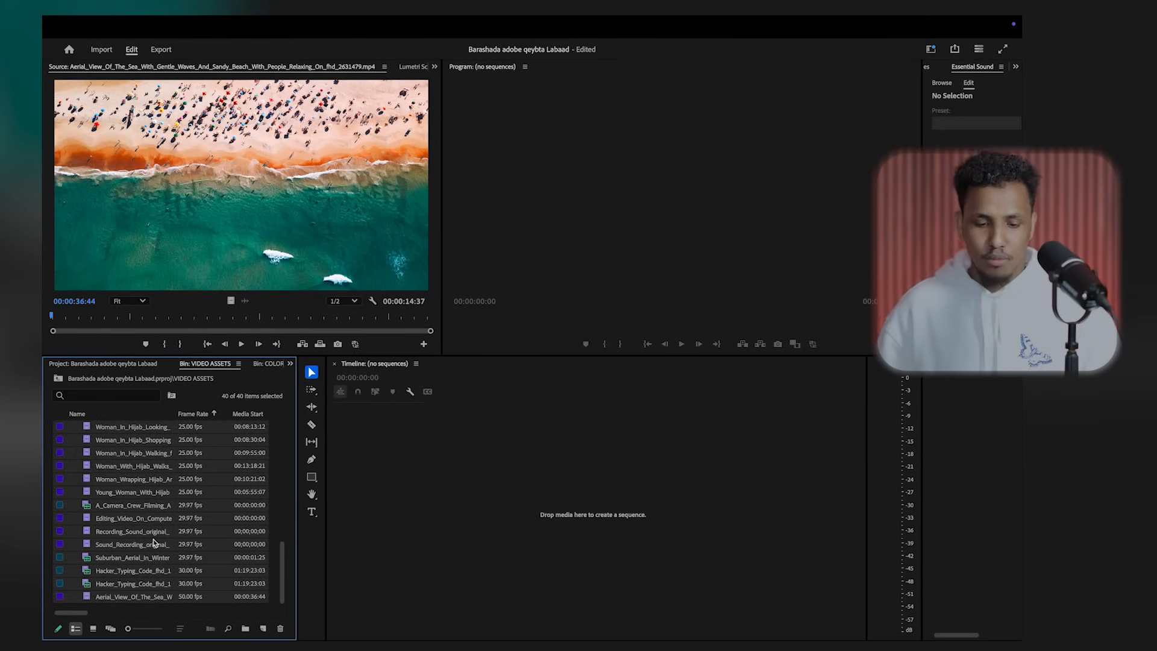
{"action": "right_click", "coordinate": [155, 544]}
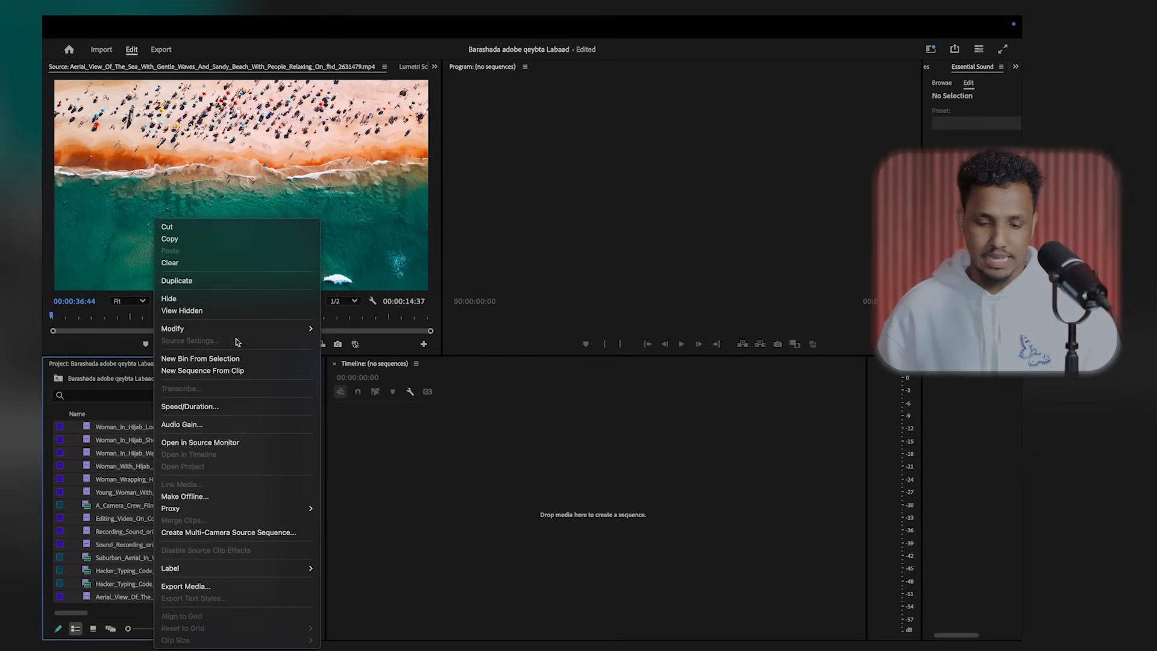
{"action": "mouse_move", "coordinate": [234, 334]}
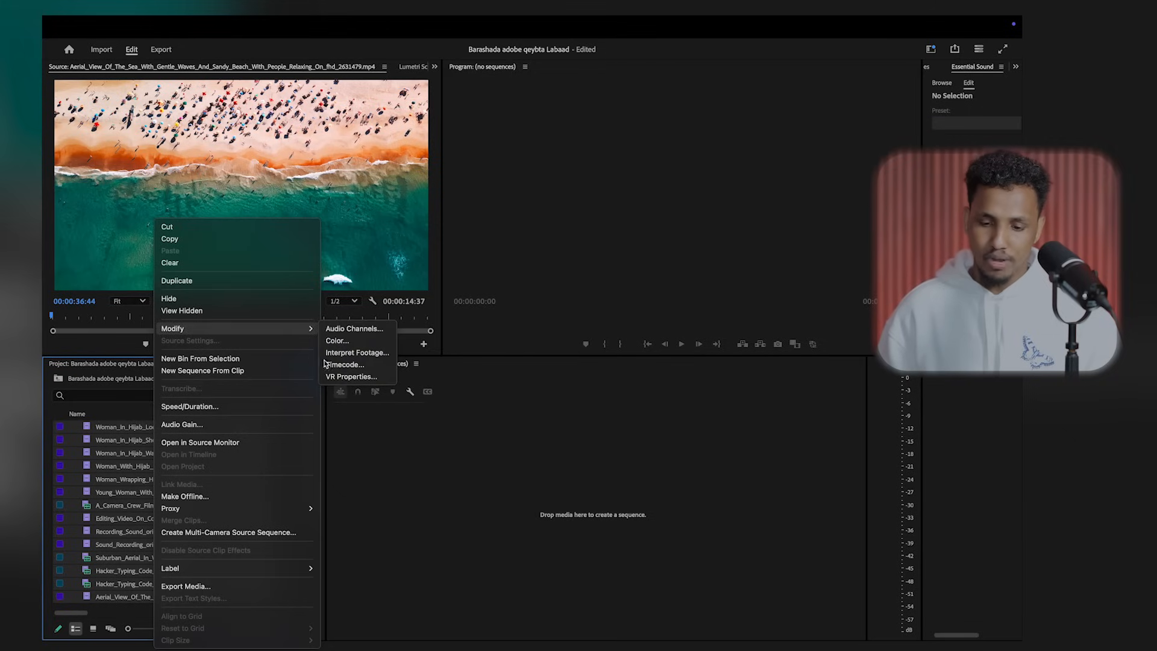
{"action": "left_click", "coordinate": [349, 355]}
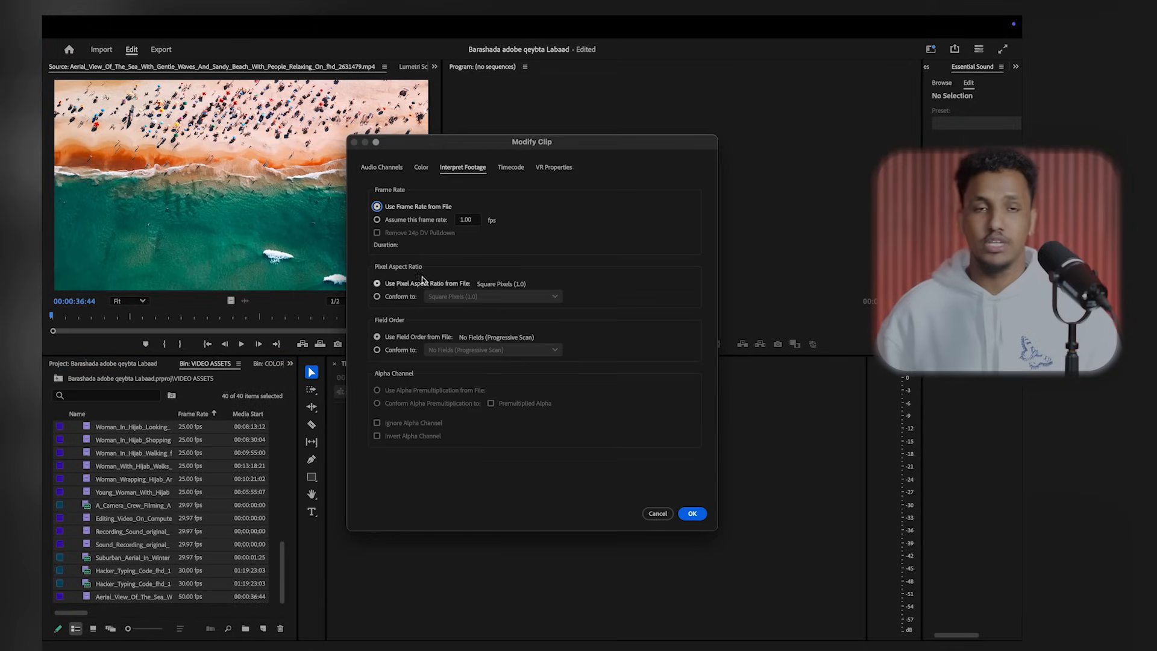
{"action": "left_click", "coordinate": [472, 223]}
{"action": "type", "text": "1"}
{"action": "type", "text": "4"}
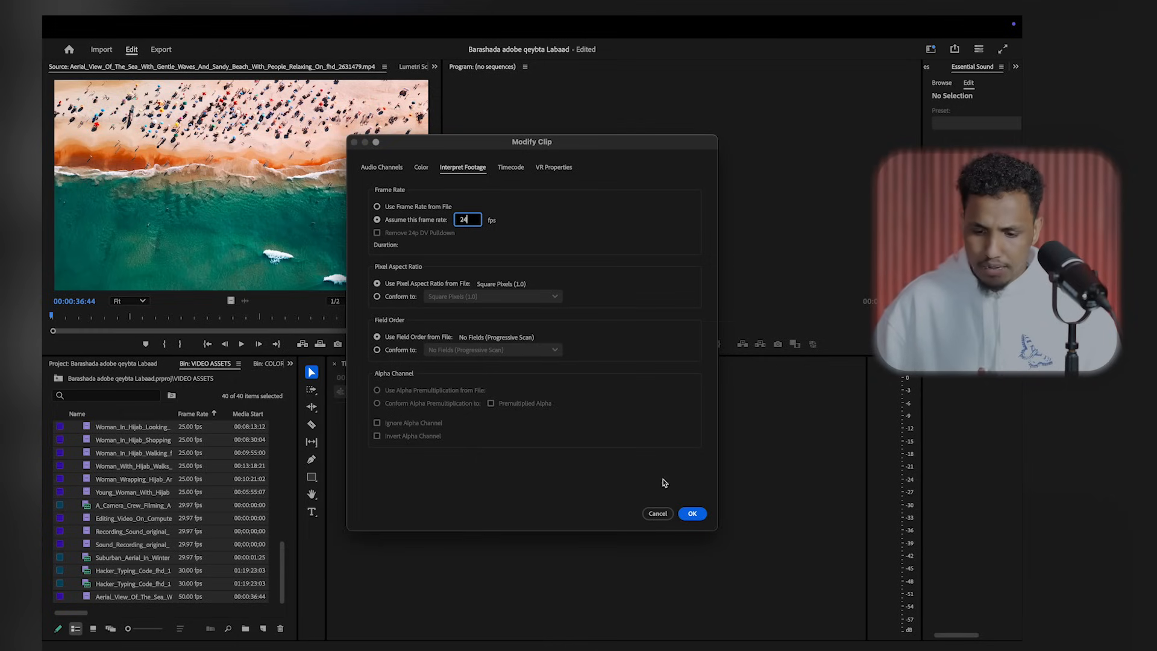
{"action": "left_click", "coordinate": [693, 513]}
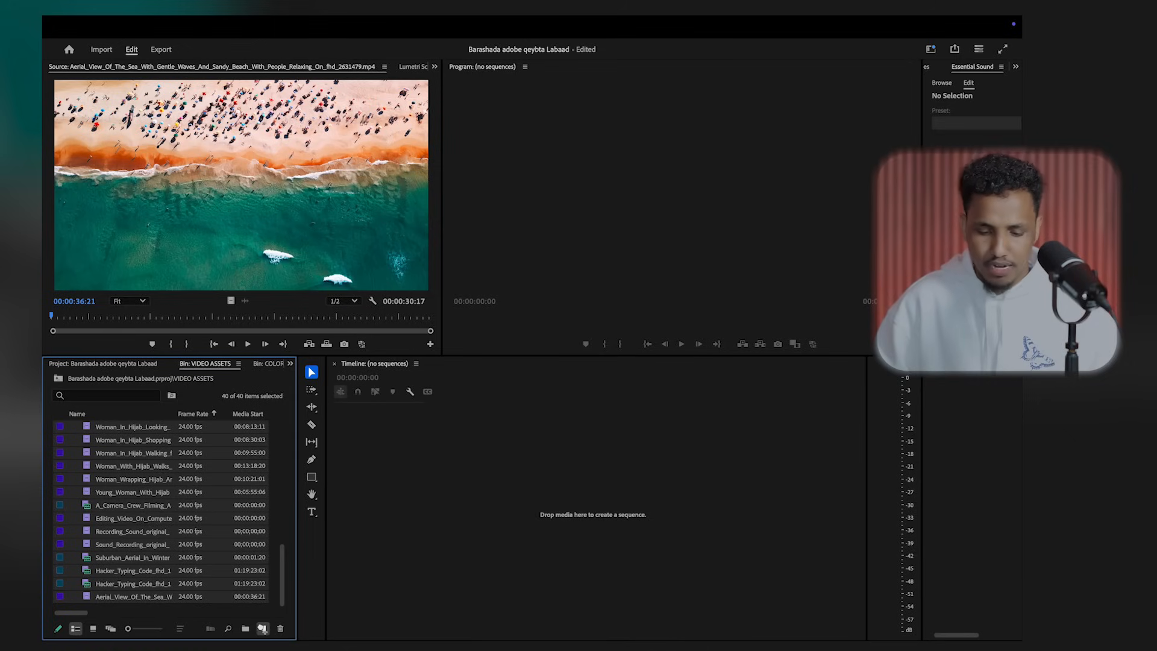
Step: Create a new sequence from all the selected clips in the VIDEO ASSETS bin
{"action": "left_click_drag", "start_coordinate": [263, 629], "coordinate": [263, 629]}
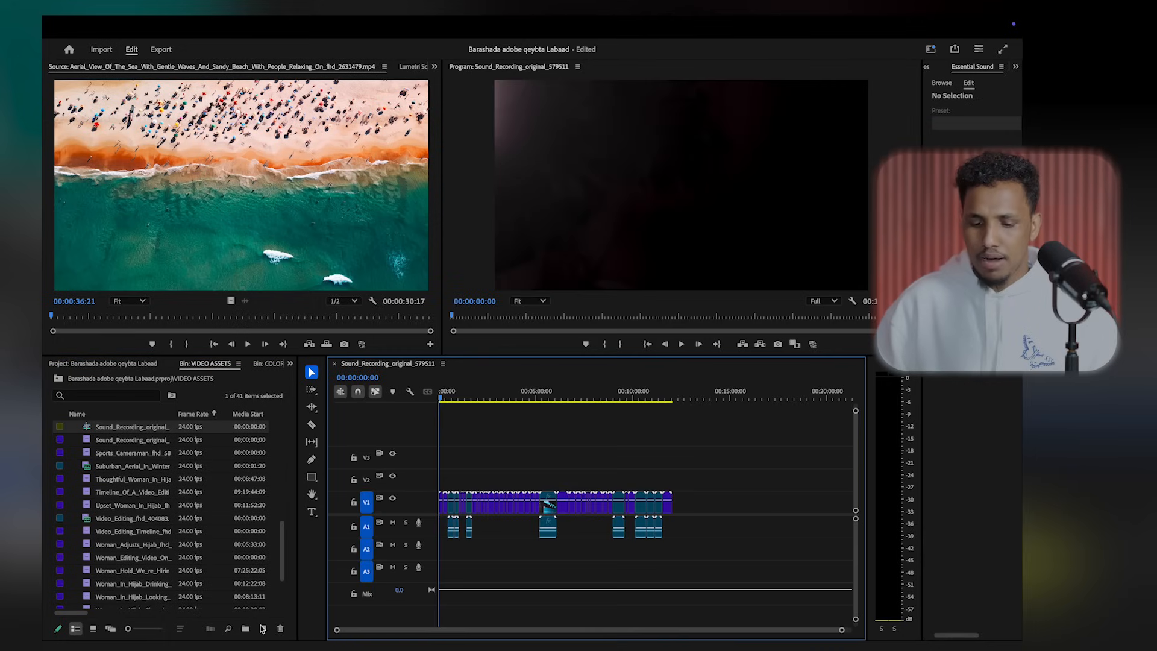
{"action": "left_click", "coordinate": [450, 399]}
{"action": "left_click_drag", "start_coordinate": [449, 399], "coordinate": [421, 483]}
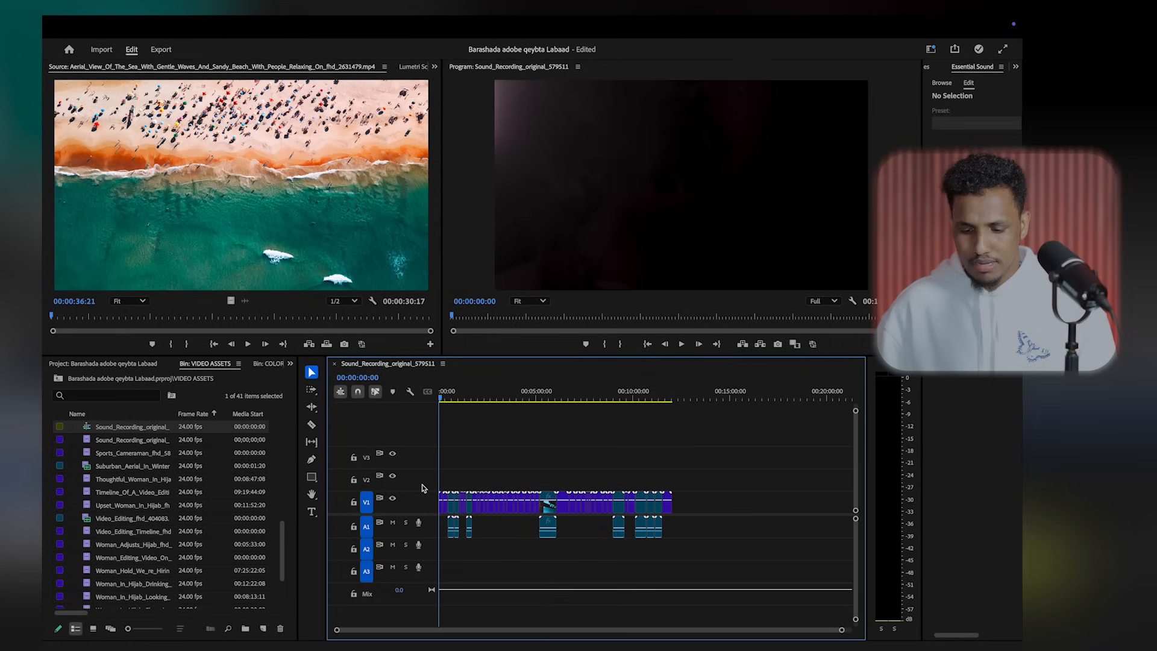
Step: Apply Scale to Frame Size to all clips in the sequence
{"action": "key", "text": "super+a"}
{"action": "right_click", "coordinate": [480, 506]}
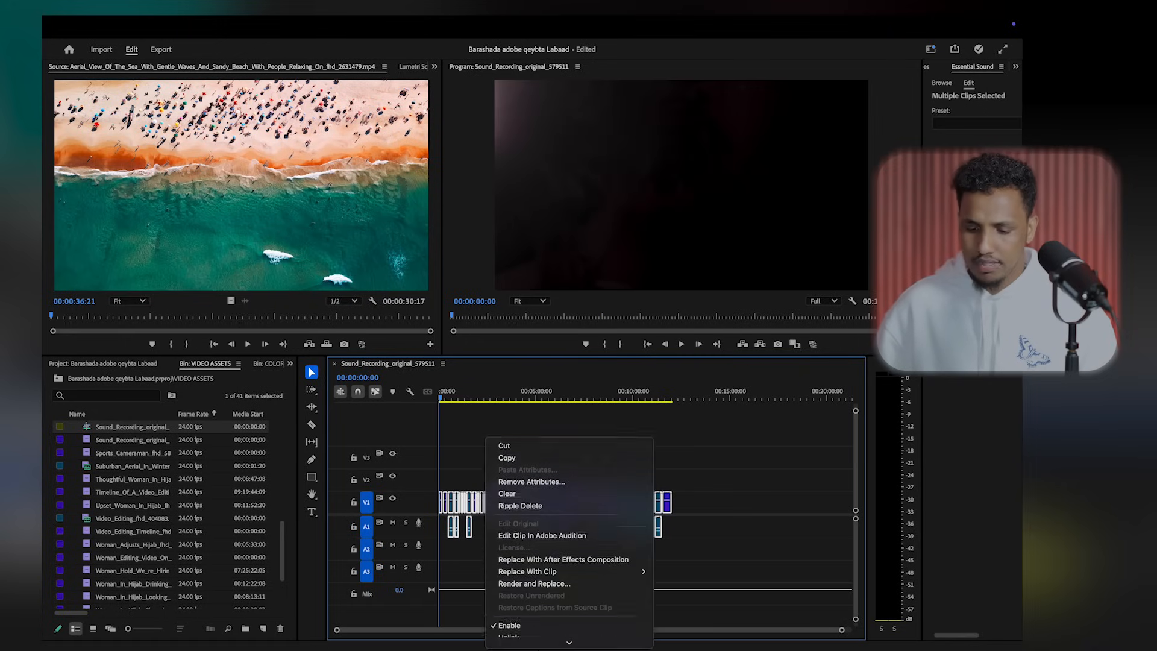
{"action": "scroll", "coordinate": [568, 638], "scroll_direction": "down", "scroll_amount": 5}
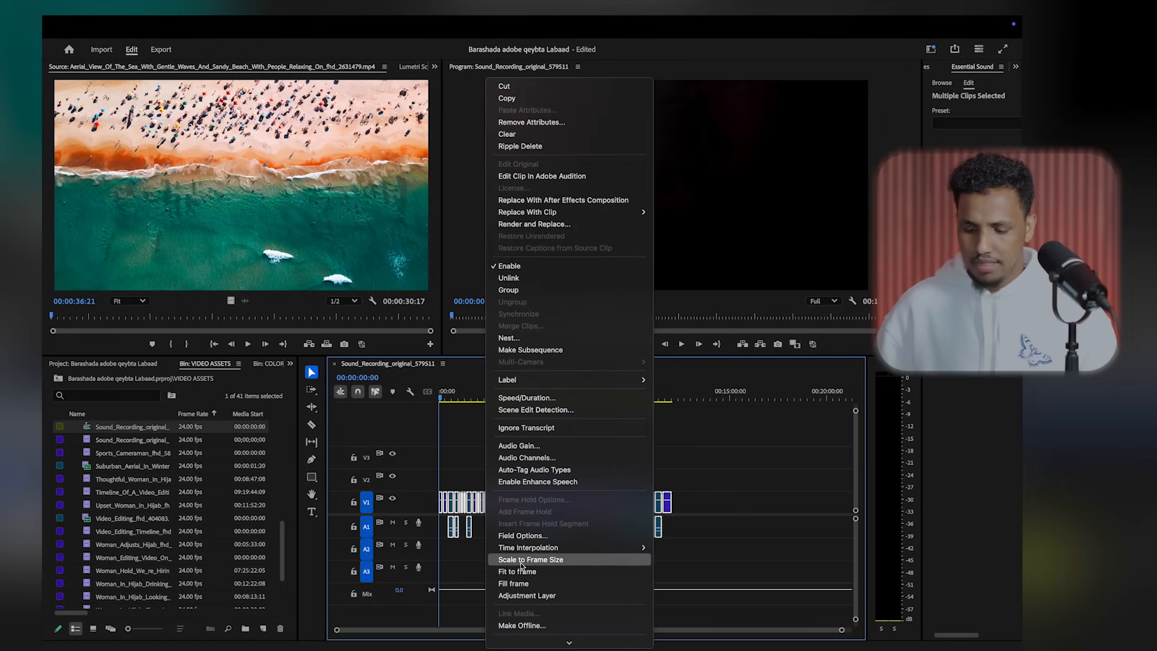
{"action": "left_click", "coordinate": [521, 560]}
{"action": "left_click_drag", "start_coordinate": [444, 425], "coordinate": [285, 442]}
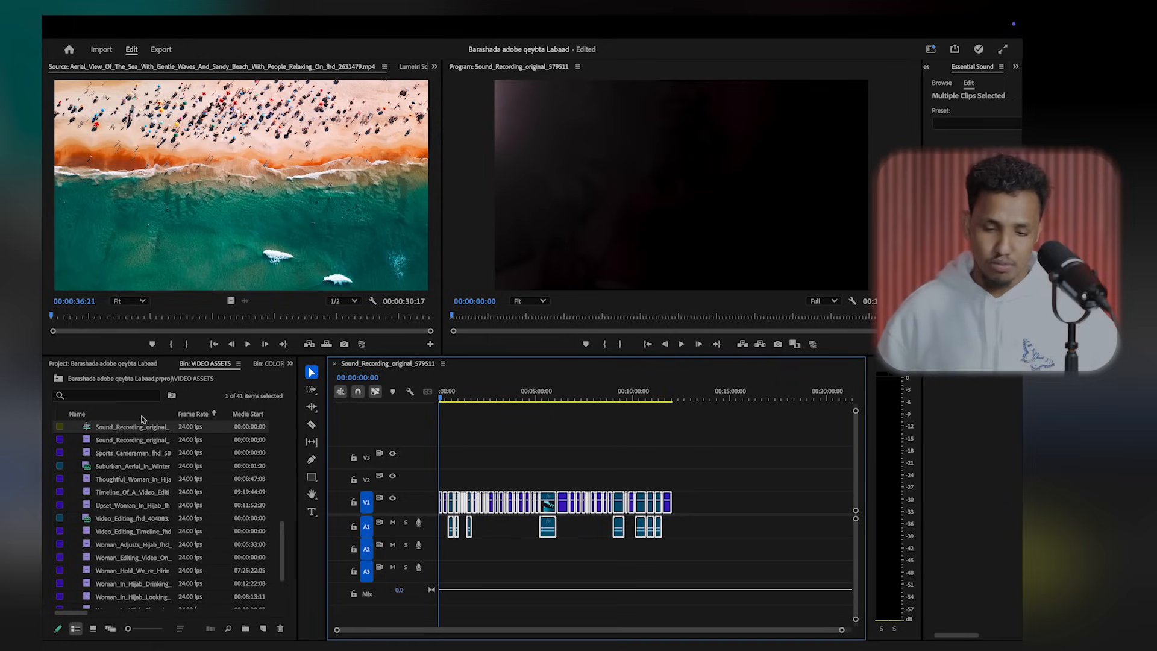
Step: Rename the new sequence in the VIDEO ASSETS bin to MAIN PROJECT
{"action": "right_click", "coordinate": [96, 429]}
{"action": "scroll", "coordinate": [129, 509], "scroll_direction": "down", "scroll_amount": 5}
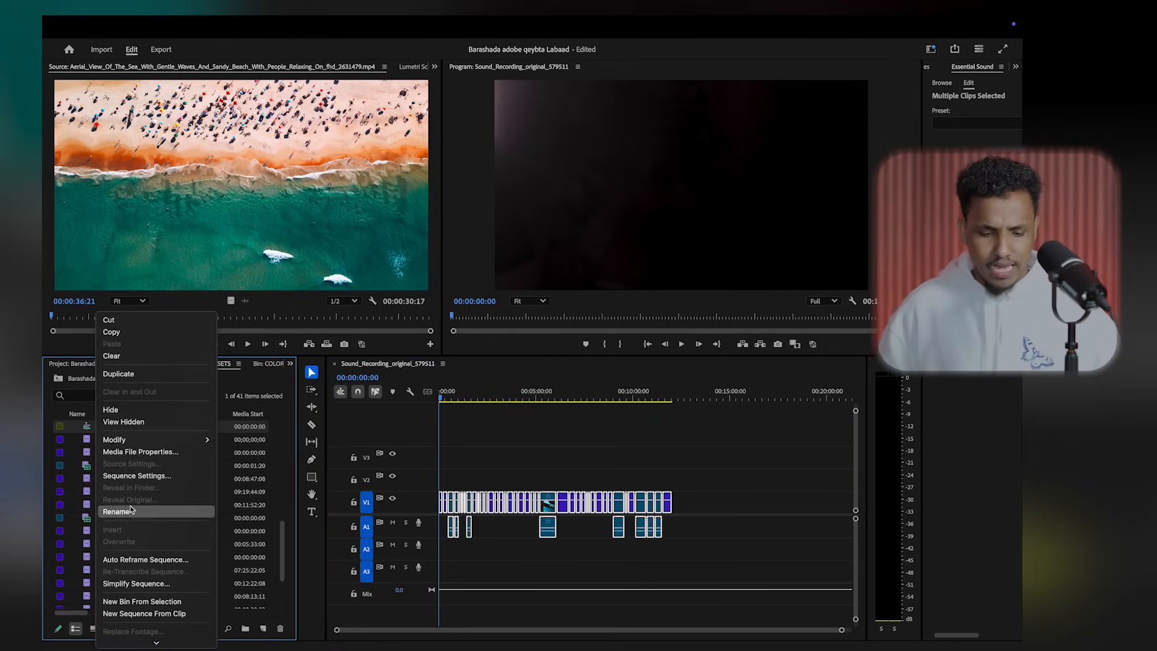
{"action": "left_click", "coordinate": [129, 511]}
{"action": "type", "text": "MAIN"}
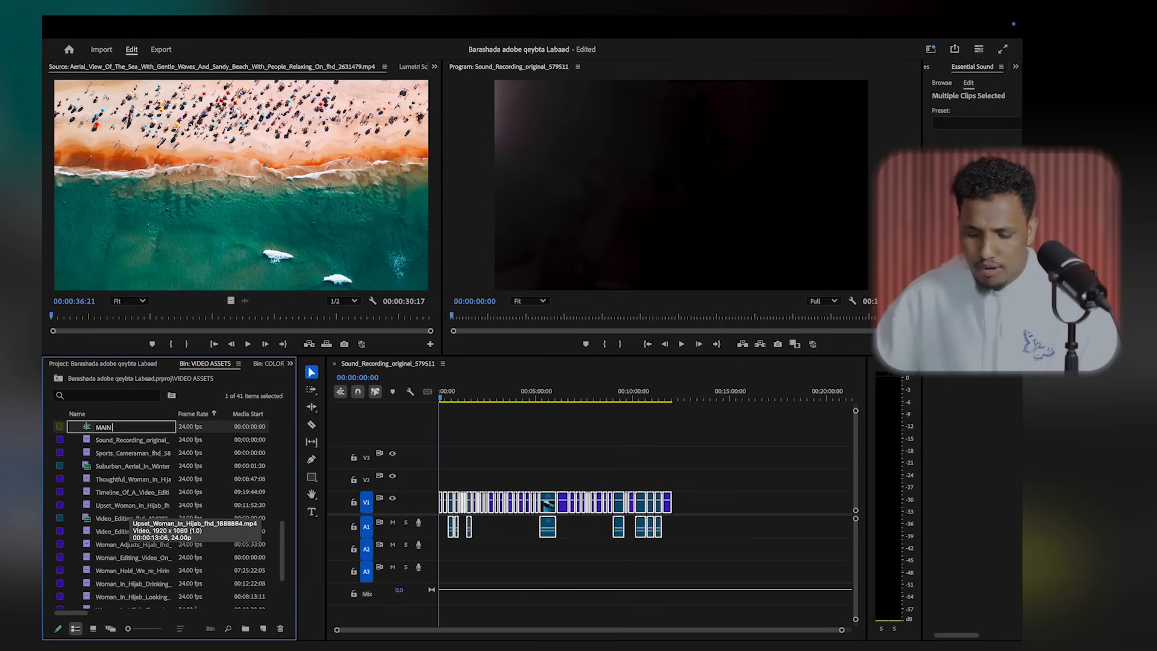
{"action": "type", "text": " PROJECT"}
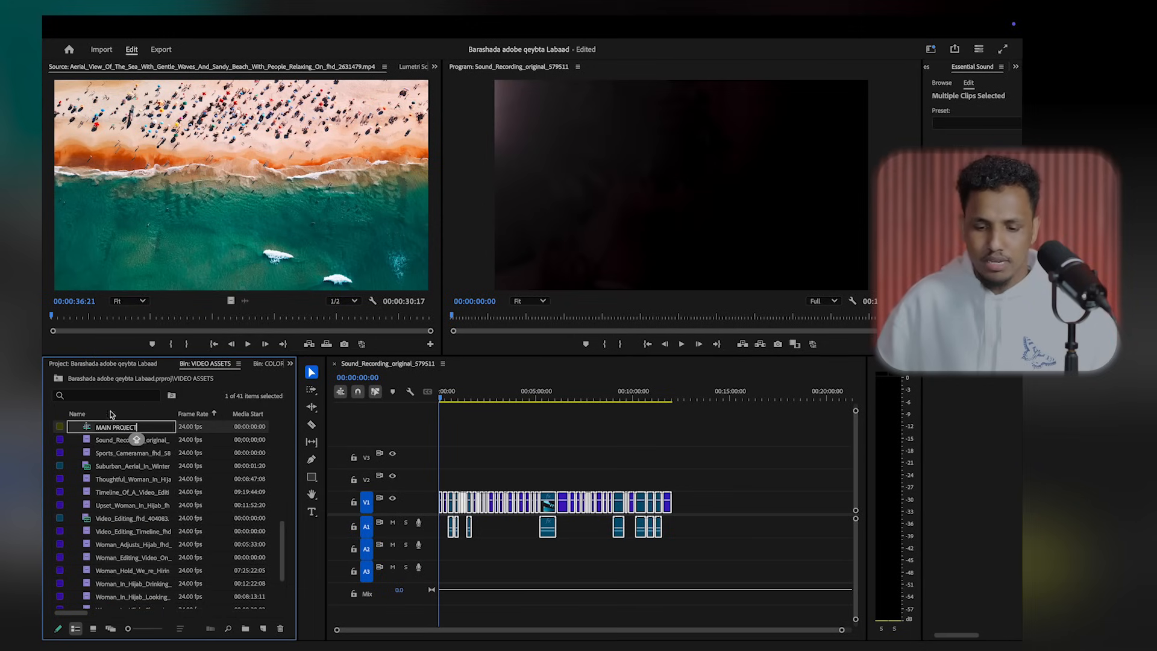
{"action": "left_click", "coordinate": [86, 428]}
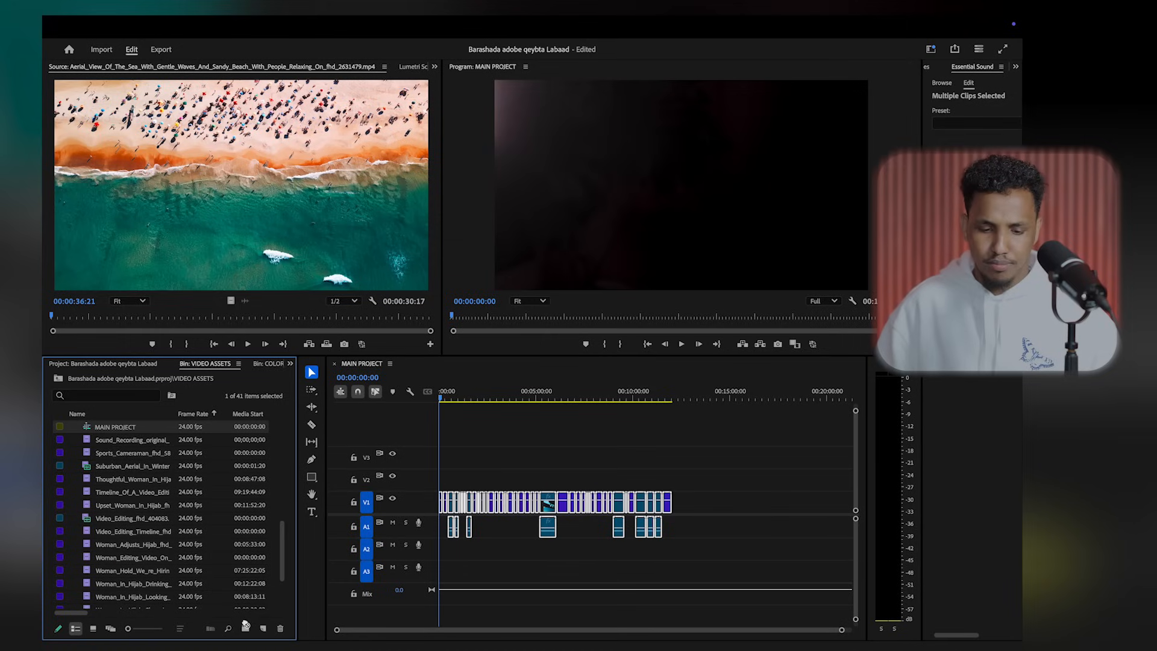
Step: Put the MAIN PROJECT sequence into a new bin named MAIN PROJECT and collapse that bin
{"action": "left_click", "coordinate": [246, 628]}
{"action": "type", "text": "M"}
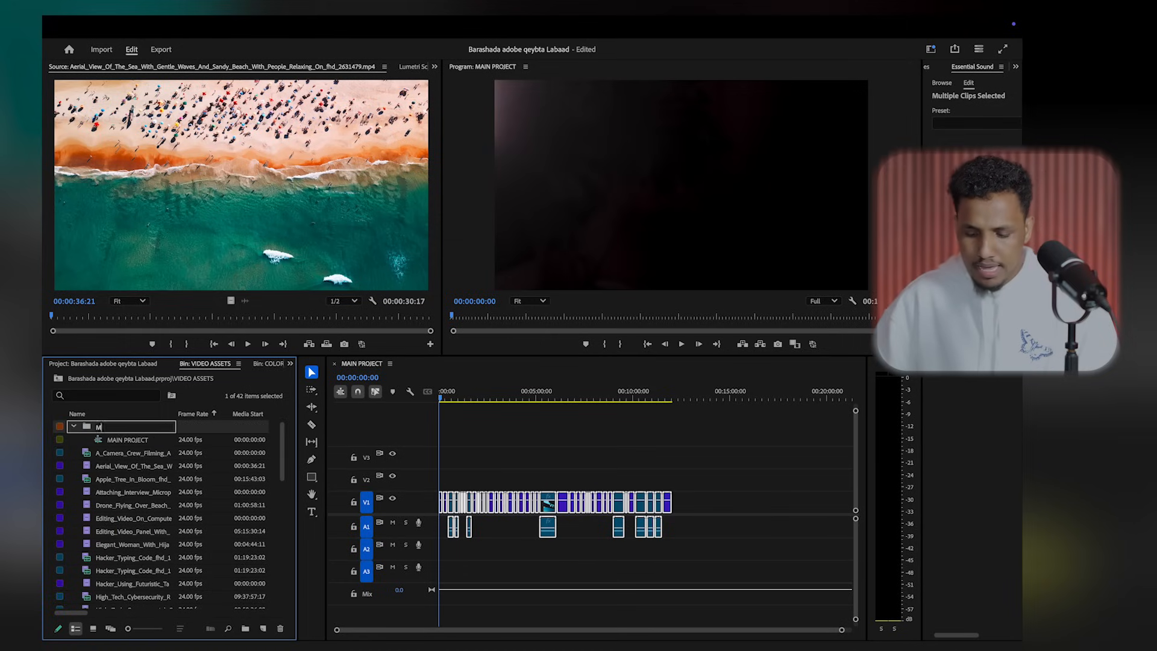
{"action": "type", "text": "AIN PROJECT"}
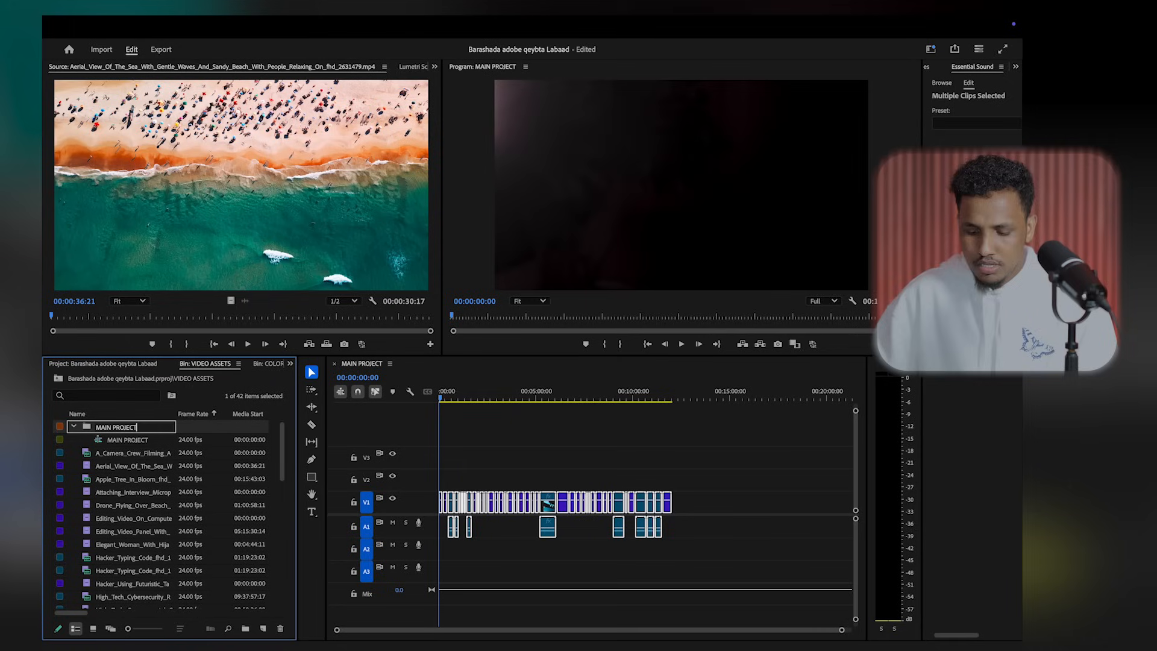
{"action": "left_click", "coordinate": [199, 531]}
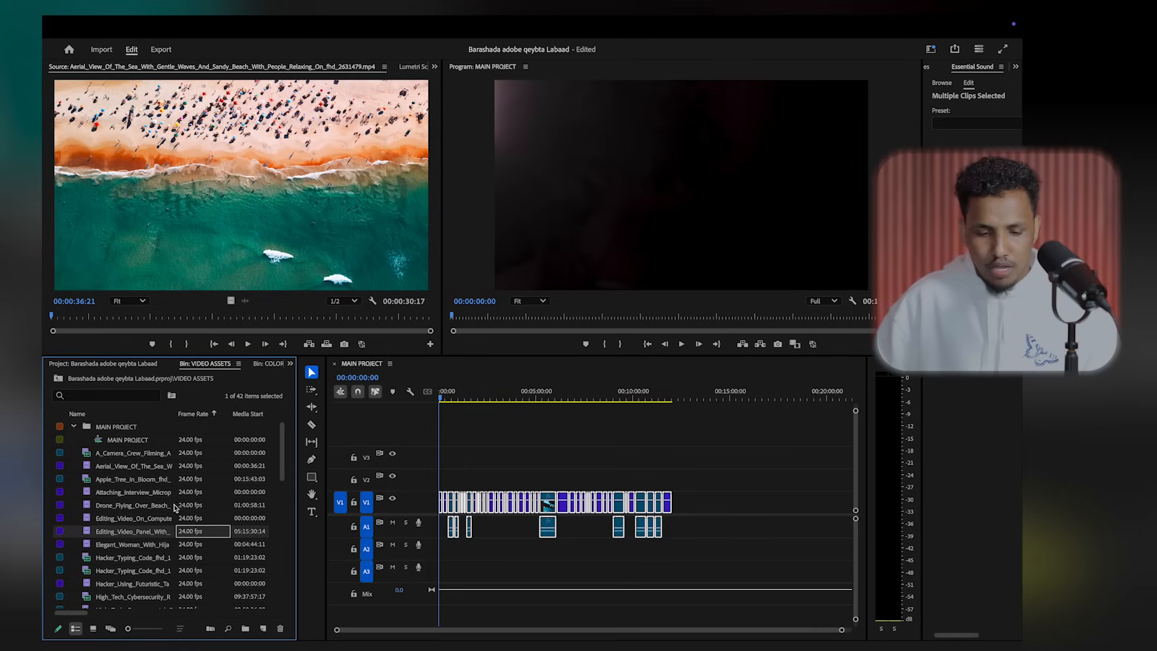
{"action": "left_click", "coordinate": [73, 426]}
Step: Show the VIDEO ASSETS bin in Icon View and locate the MAIN PROJECT bin at the end of it
{"action": "left_click", "coordinate": [94, 627]}
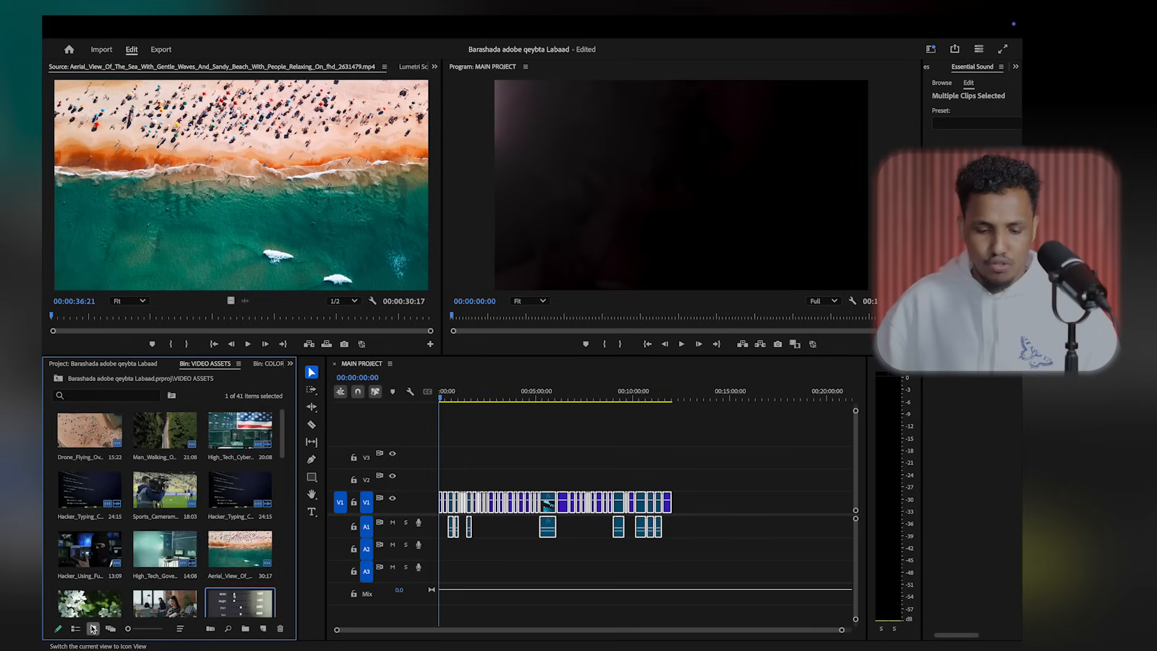
{"action": "scroll", "coordinate": [143, 516], "scroll_direction": "down", "scroll_amount": 5}
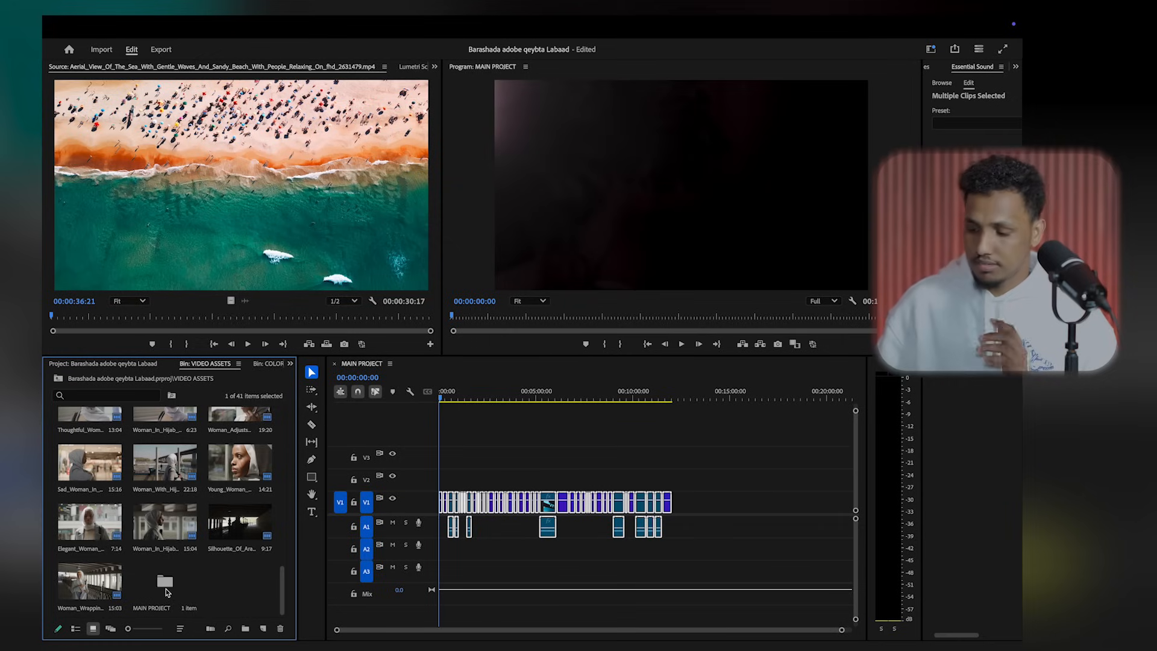
{"action": "left_click", "coordinate": [491, 561]}
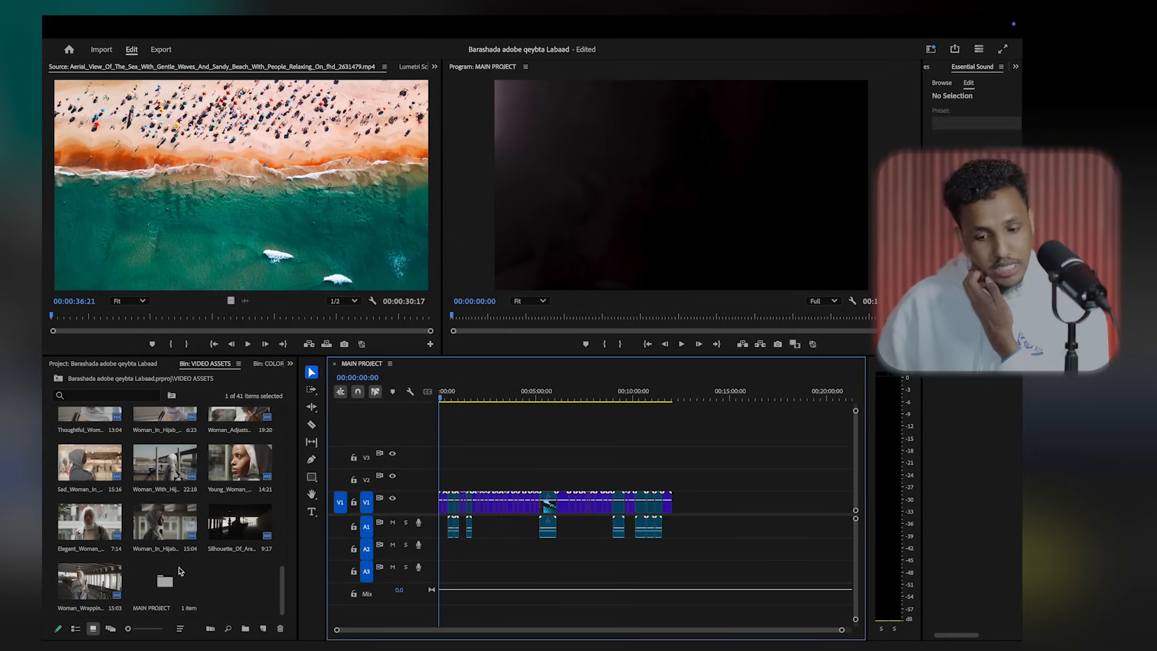
{"action": "left_click", "coordinate": [169, 475]}
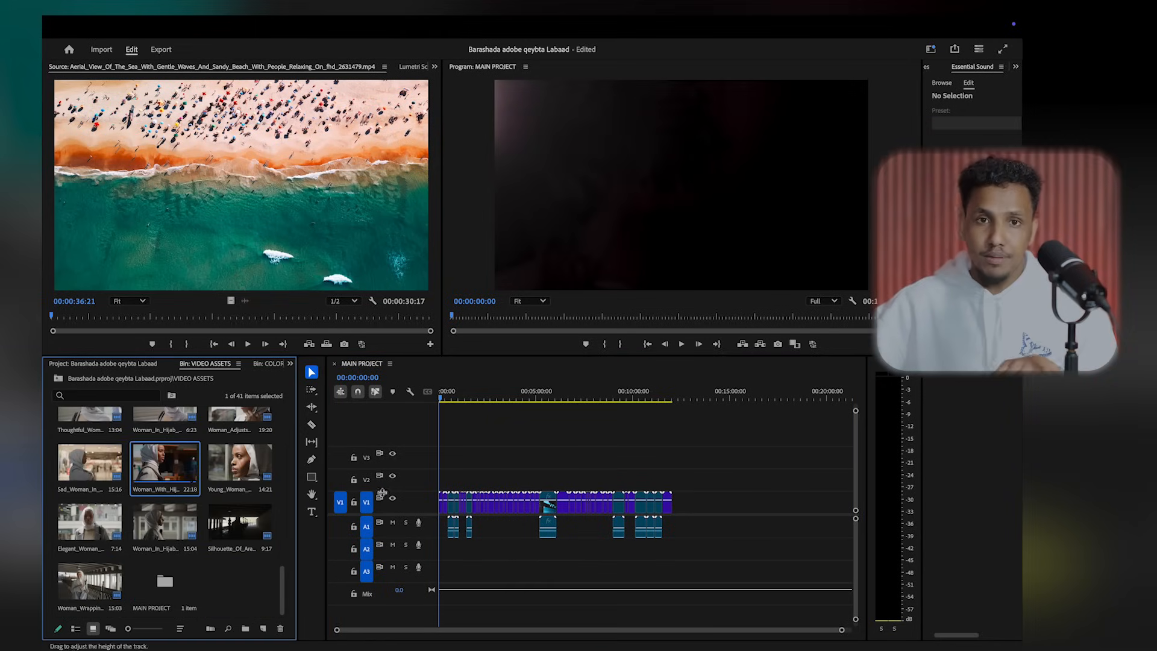
Step: Examine the VIDEO ASSETS clips at larger and smaller thumbnail sizes, ending with small thumbnails
{"action": "key", "text": "equal"}
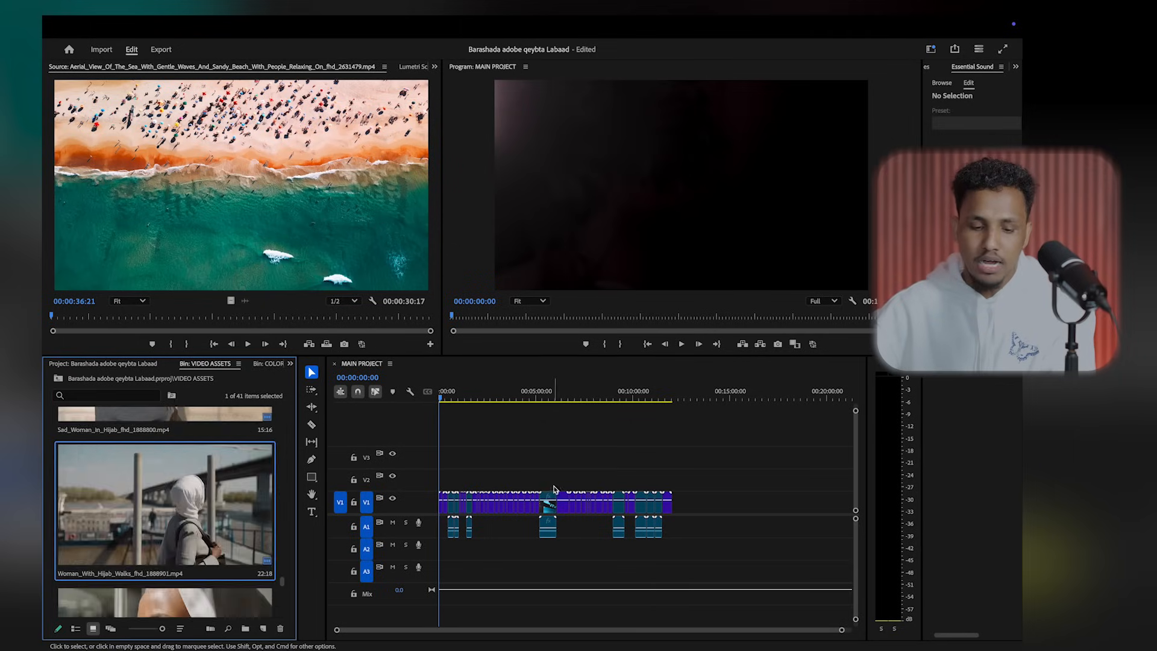
{"action": "key", "text": "minus"}
{"action": "key", "text": "minus"}
{"action": "left_click", "coordinate": [199, 610]}
{"action": "scroll", "coordinate": [203, 587], "scroll_direction": "up", "scroll_amount": 5}
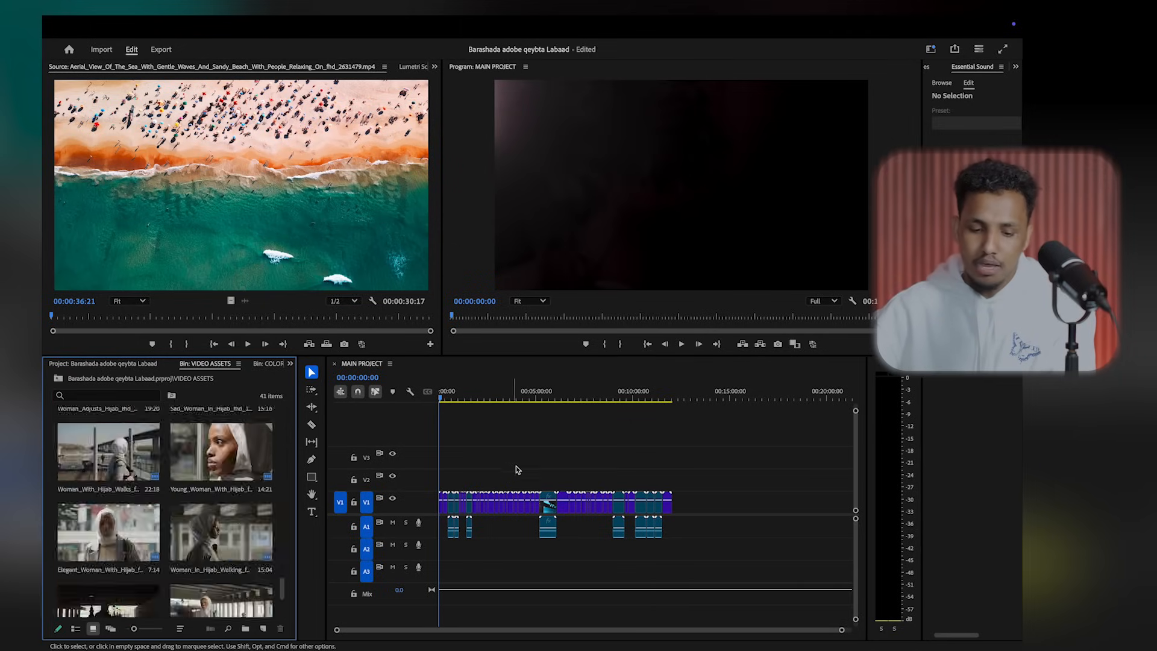
{"action": "scroll", "coordinate": [199, 588], "scroll_direction": "down", "scroll_amount": 5}
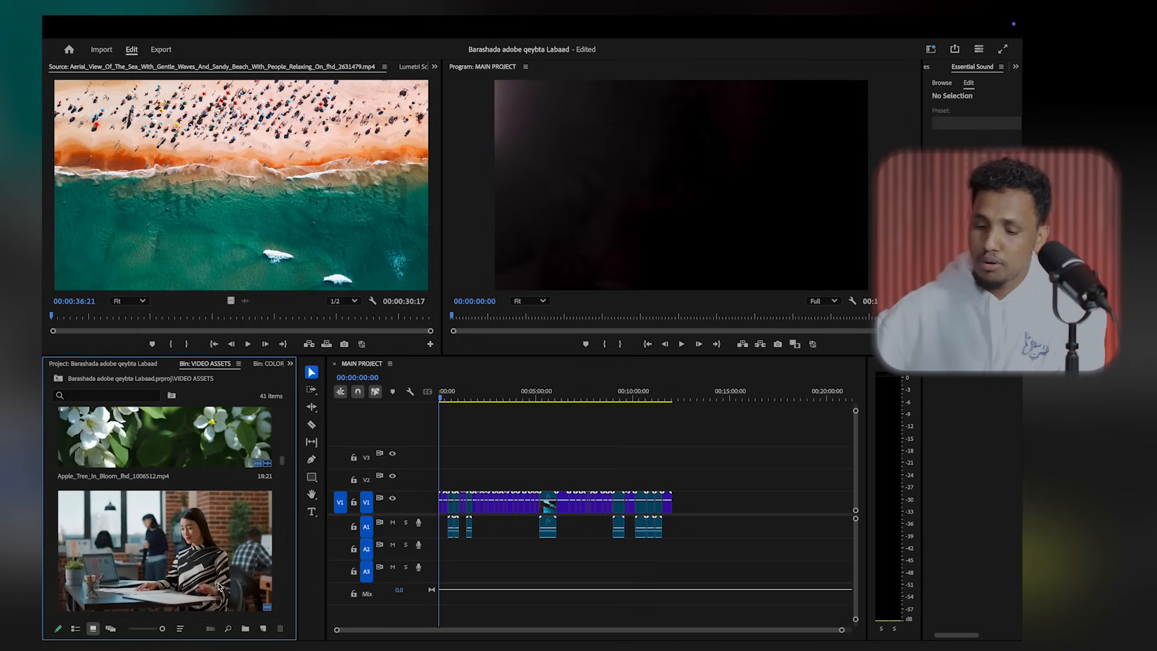
{"action": "key", "text": "shift+["}
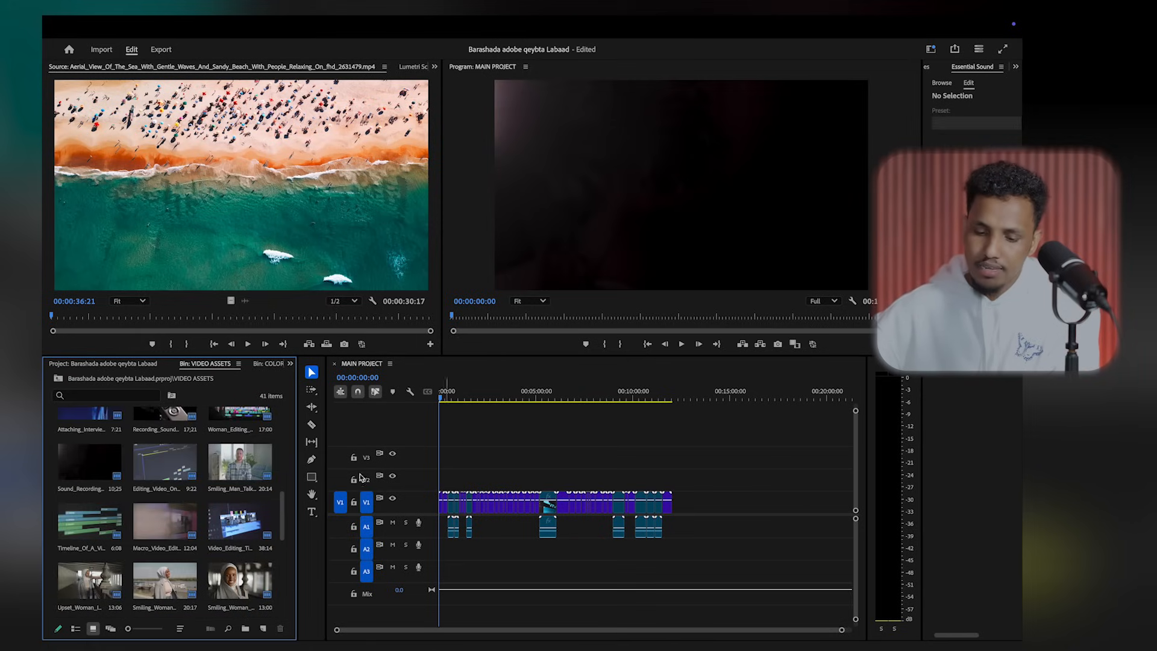
{"action": "left_click", "coordinate": [189, 526]}
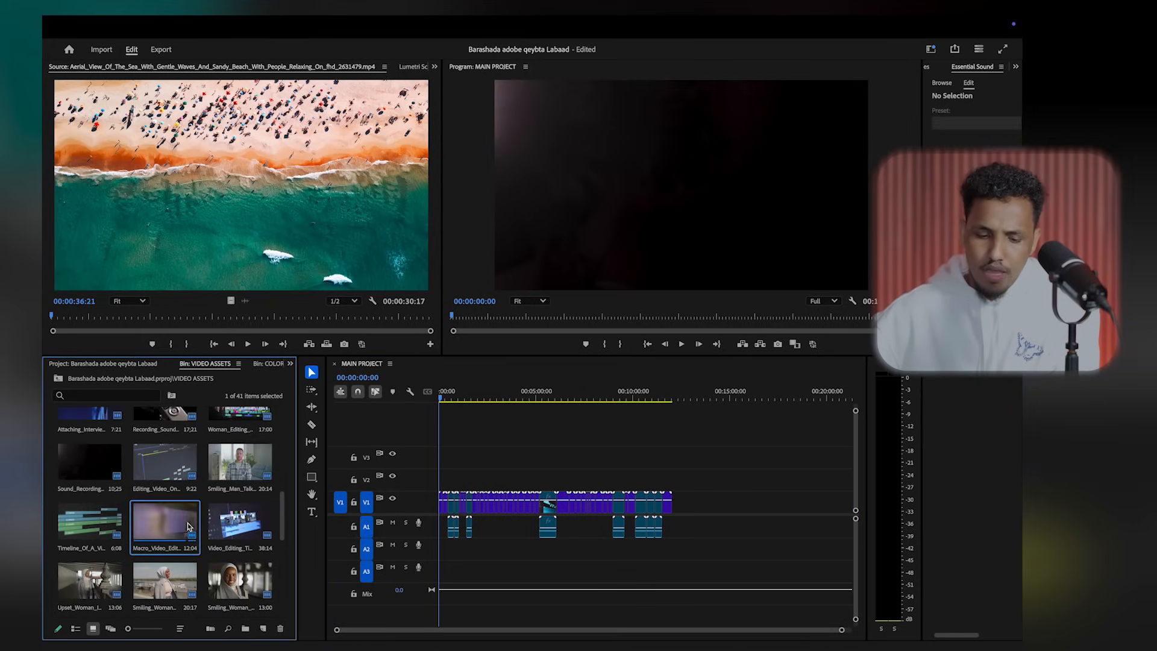
Step: Examine the clips of the MAIN PROJECT sequence at different timeline zoom levels
{"action": "left_click", "coordinate": [465, 426]}
{"action": "key", "text": "="}
{"action": "key", "text": "="}
{"action": "key", "text": "="}
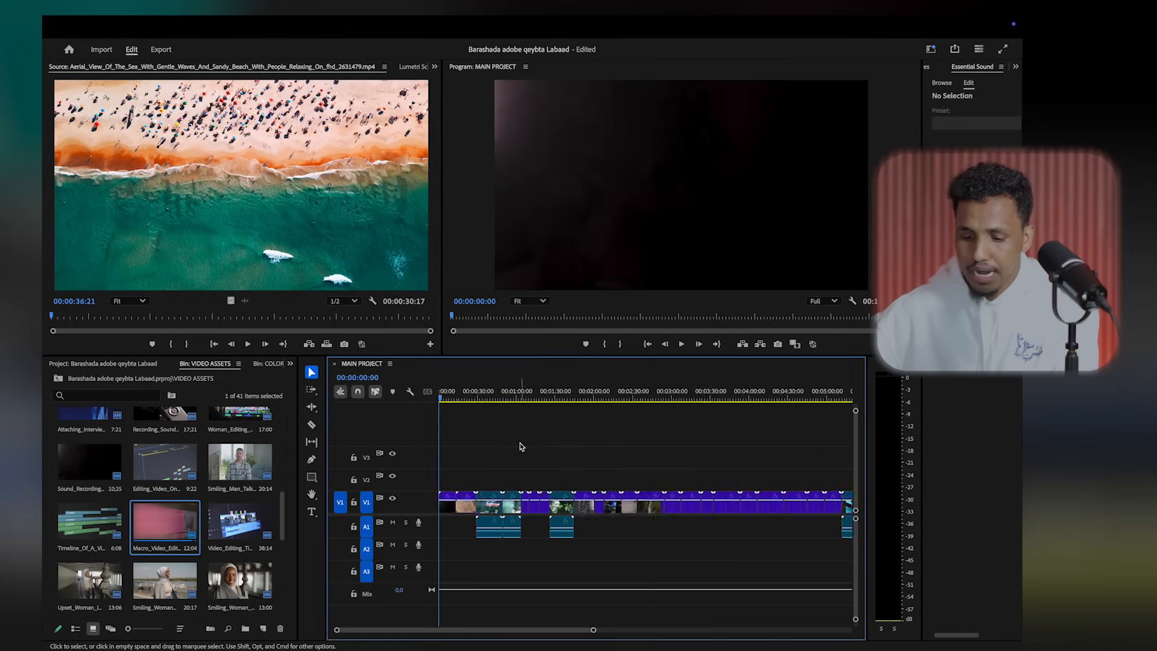
{"action": "key", "text": "-"}
{"action": "key", "text": "-"}
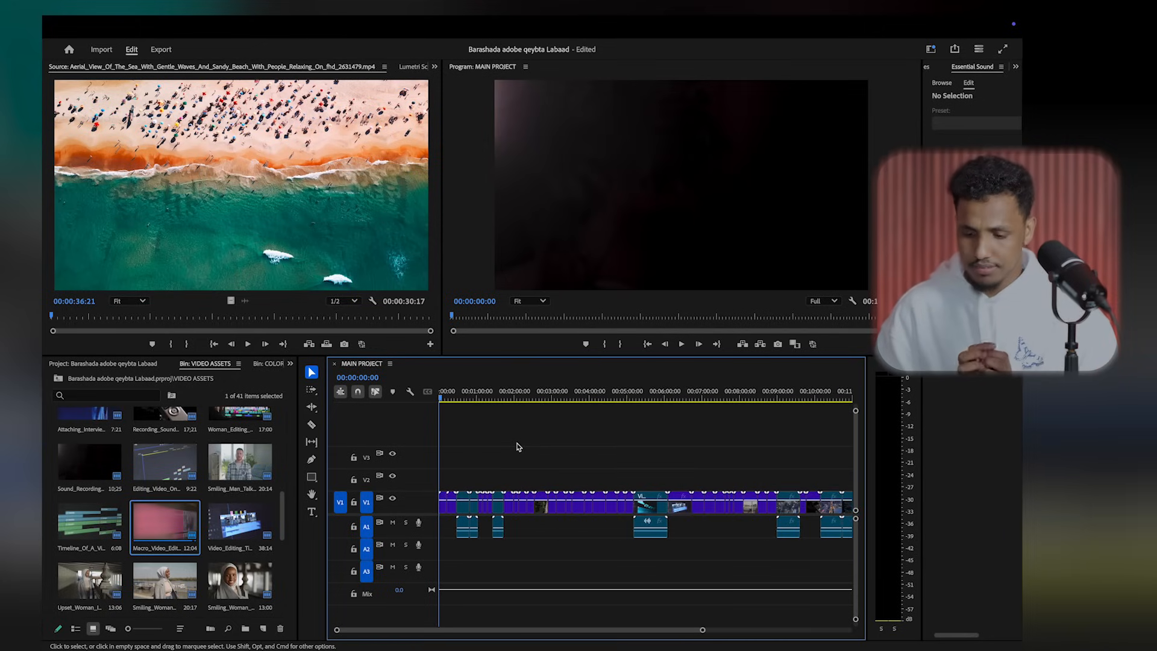
{"action": "key", "text": "-"}
{"action": "key", "text": "="}
{"action": "key", "text": "="}
{"action": "key", "text": "="}
{"action": "key", "text": "="}
{"action": "key", "text": "="}
{"action": "key", "text": "="}
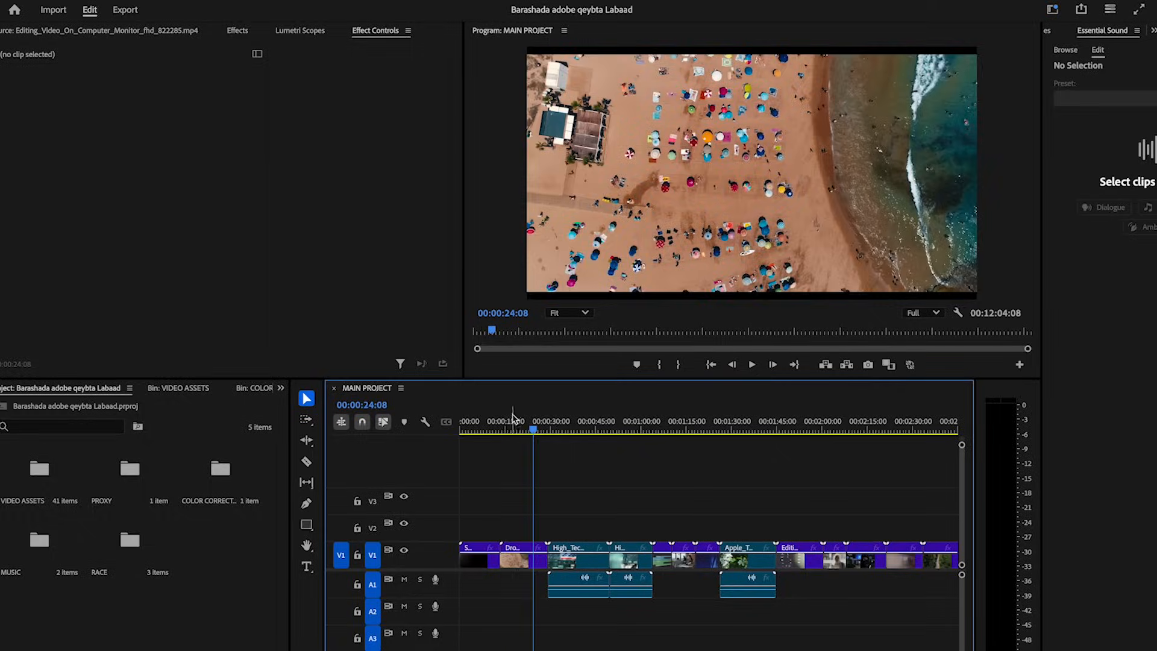
Step: Return the playhead to the sequence start and briefly play the opening
{"action": "left_click_drag", "start_coordinate": [513, 417], "coordinate": [420, 415]}
{"action": "key", "text": "-"}
{"action": "key", "text": "-"}
{"action": "key", "text": "-"}
{"action": "key", "text": "space"}
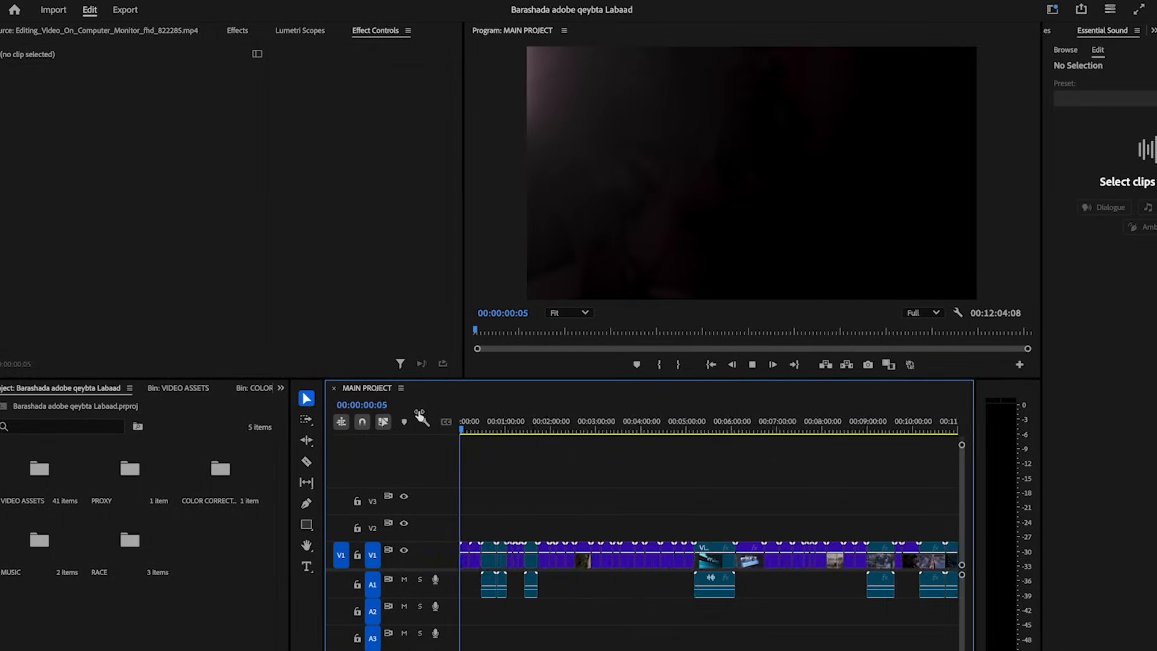
{"action": "key", "text": "="}
{"action": "key", "text": "="}
{"action": "key", "text": "space"}
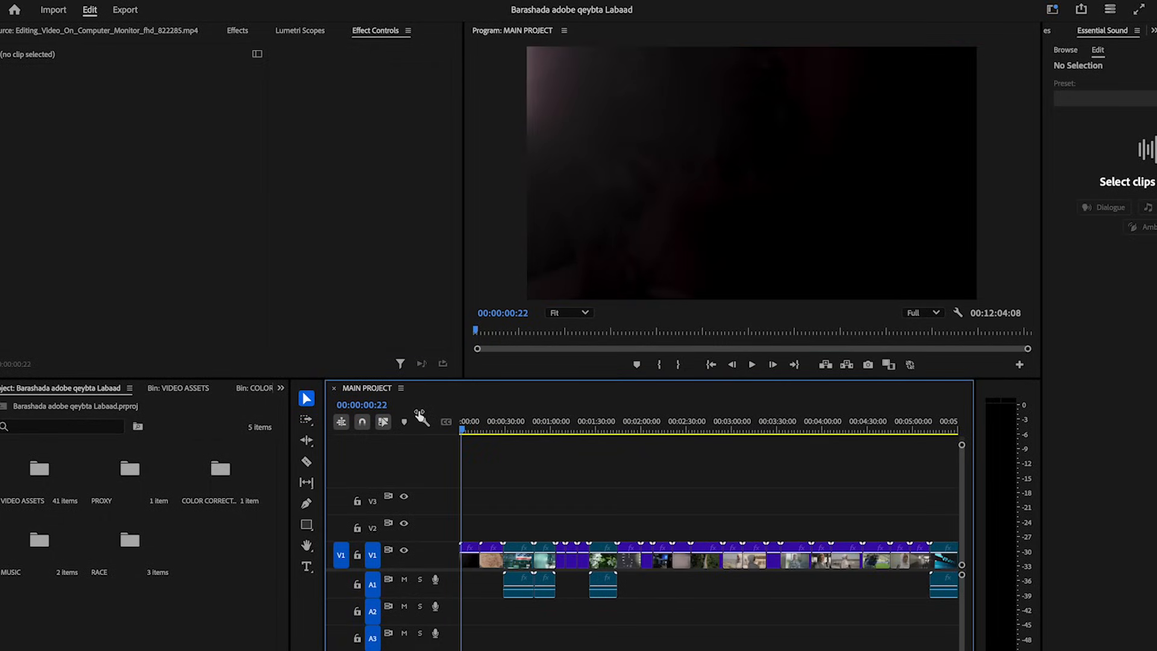
Step: Inspect the first clip and its neighbours at several timeline magnifications, and return the playhead to the beginning
{"action": "key", "text": "="}
{"action": "key", "text": "="}
{"action": "left_click", "coordinate": [487, 546]}
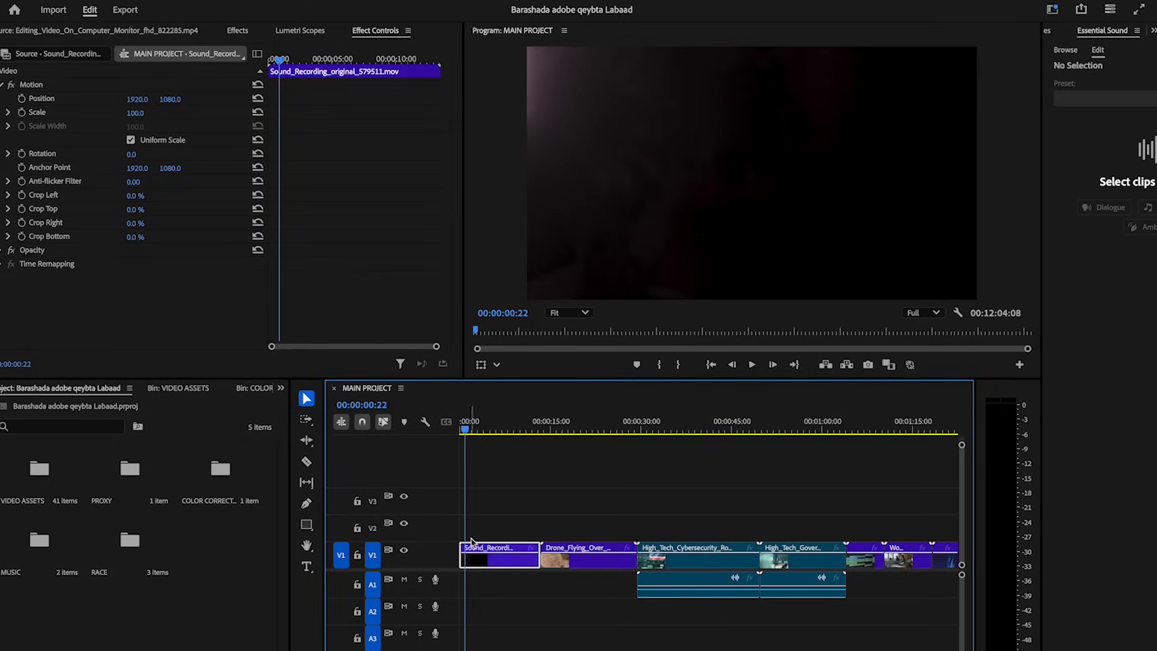
{"action": "left_click", "coordinate": [497, 529]}
{"action": "key", "text": "-"}
{"action": "key", "text": "-"}
{"action": "key", "text": "-"}
{"action": "key", "text": "-"}
{"action": "key", "text": "="}
{"action": "key", "text": "="}
{"action": "key", "text": "="}
{"action": "key", "text": "="}
{"action": "key", "text": "="}
{"action": "key", "text": "-"}
{"action": "key", "text": "-"}
{"action": "left_click_drag", "start_coordinate": [492, 438], "coordinate": [461, 484]}
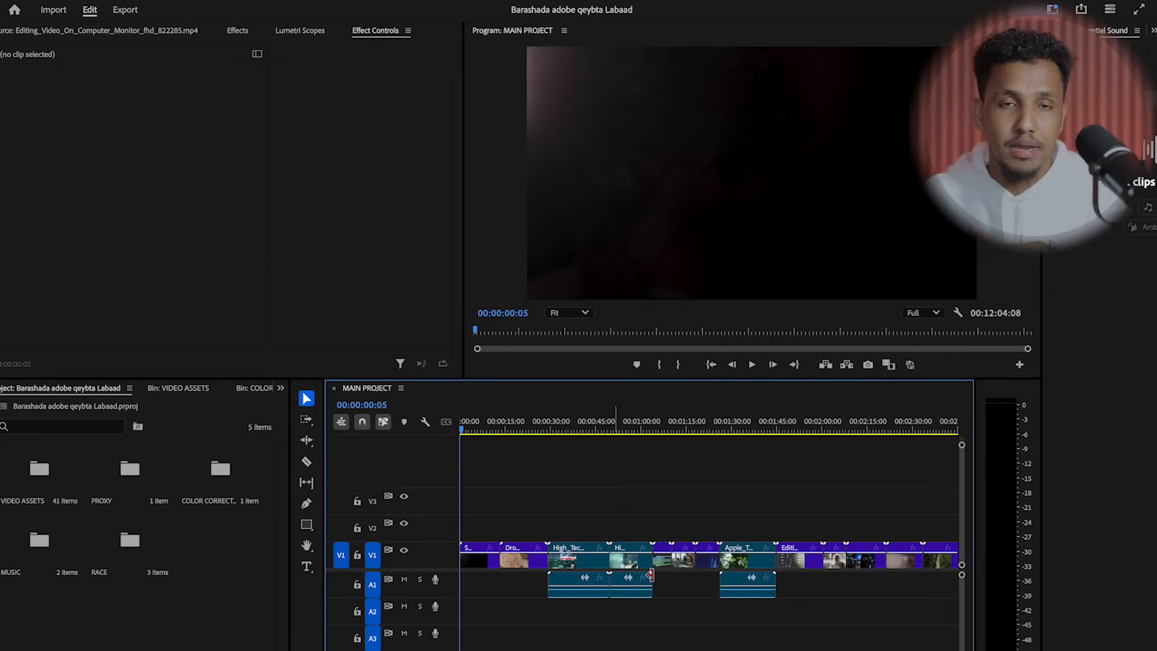
Step: Move the Apple_Tree_In_Bloom clip up to V2, unlink its audio and delete that audio
{"action": "left_click", "coordinate": [747, 552]}
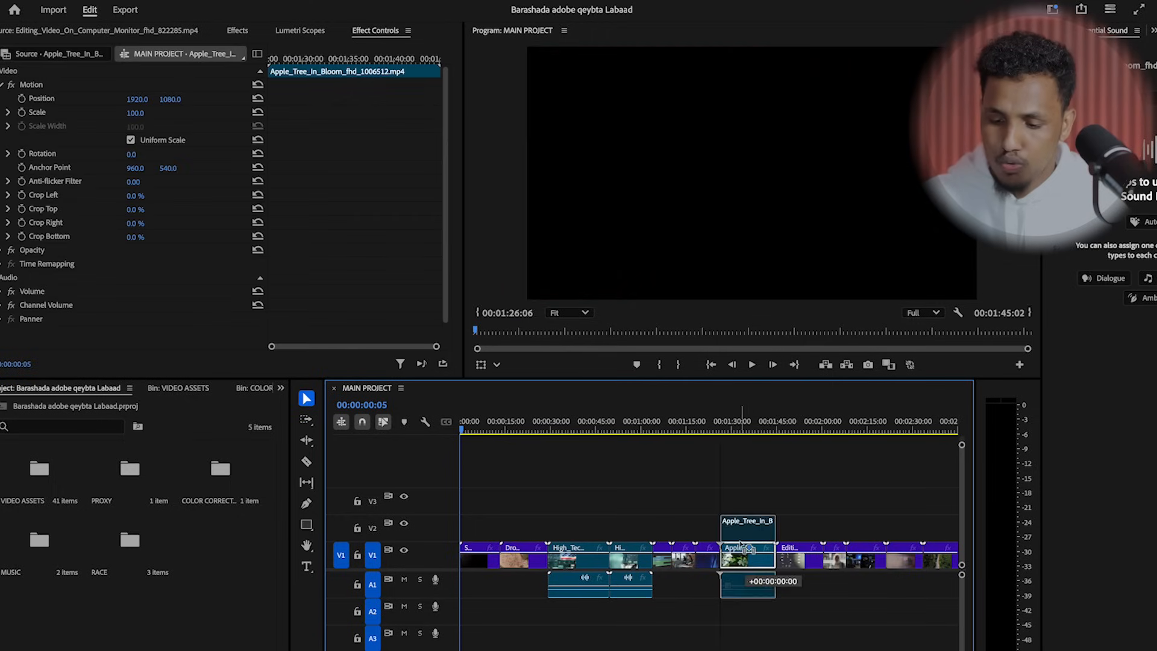
{"action": "key", "text": "alt+Up"}
{"action": "right_click", "coordinate": [764, 590]}
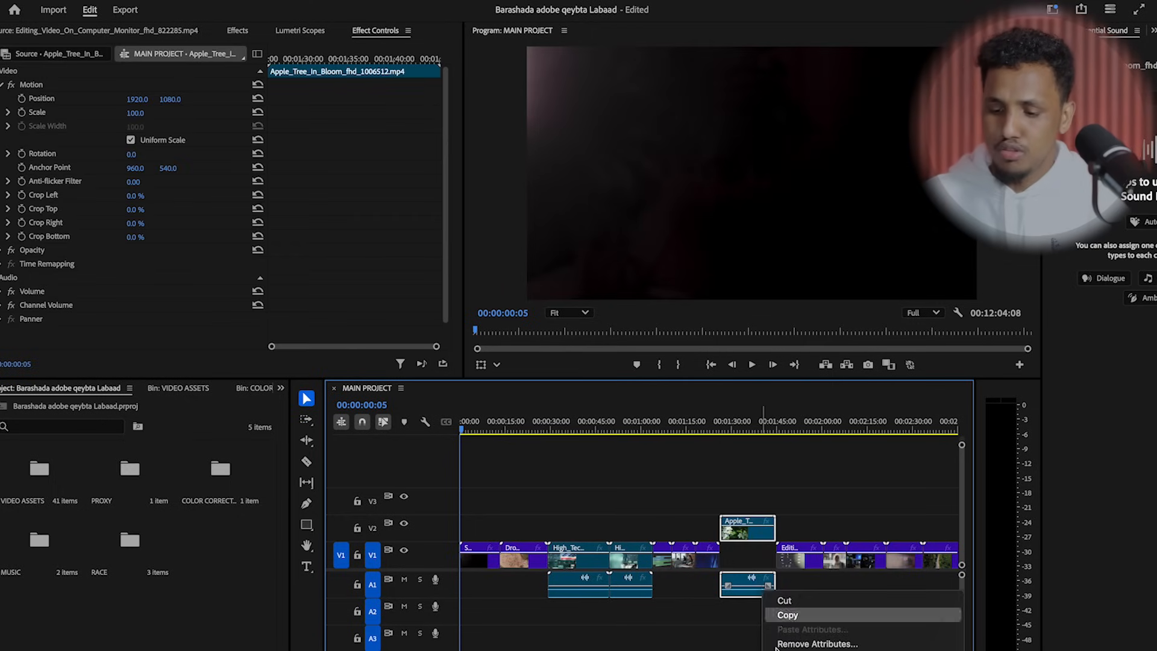
{"action": "left_click", "coordinate": [790, 571]}
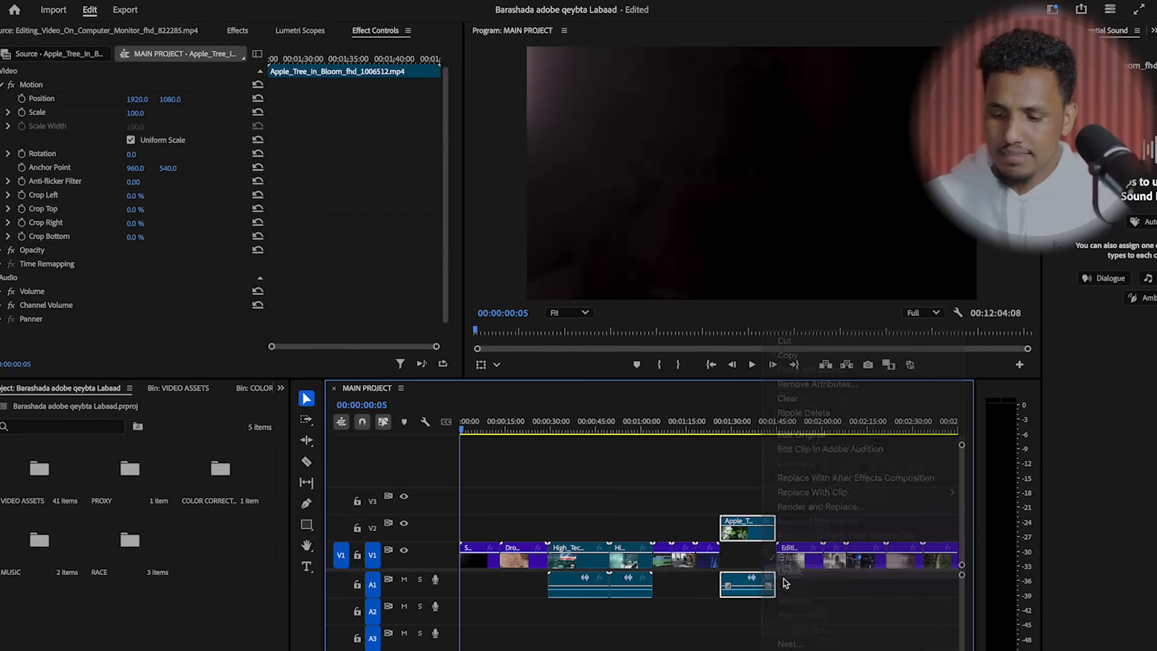
{"action": "left_click", "coordinate": [754, 588]}
{"action": "key", "text": "Delete"}
Step: Move the Apple_Tree_In_Bloom and Editing_Video_Panel clips onto V2 above the opening V1 clips, and preview the overlap at 00:00:11:18
{"action": "left_click_drag", "start_coordinate": [753, 543], "coordinate": [512, 508]}
{"action": "left_click_drag", "start_coordinate": [801, 560], "coordinate": [586, 506]}
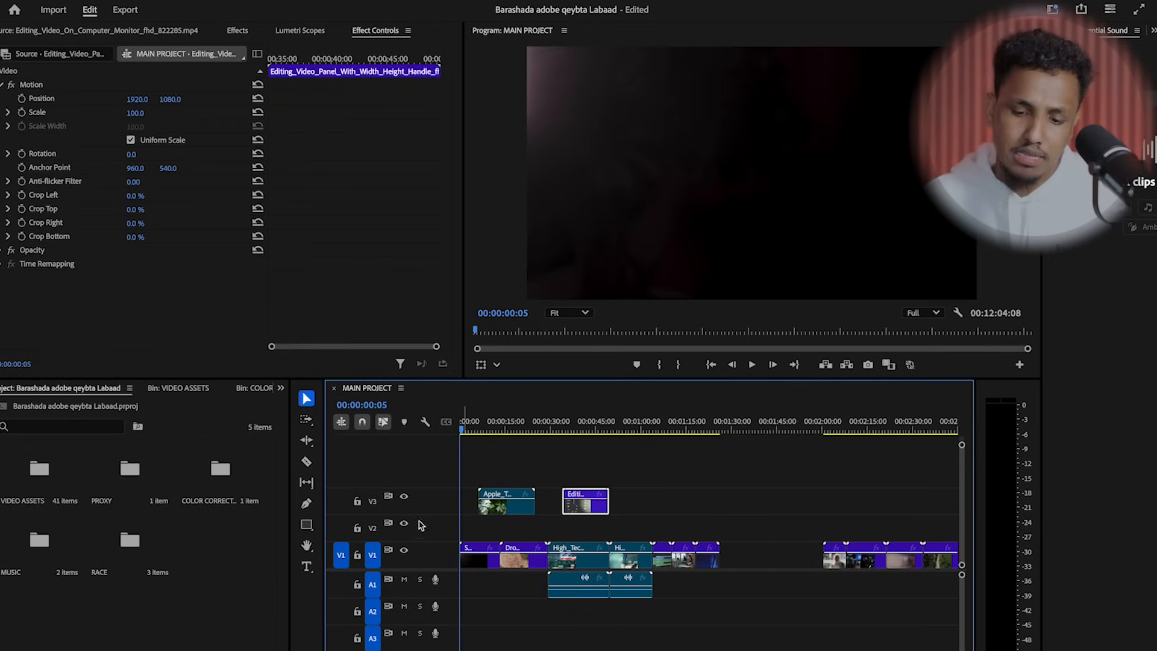
{"action": "left_click", "coordinate": [491, 529]}
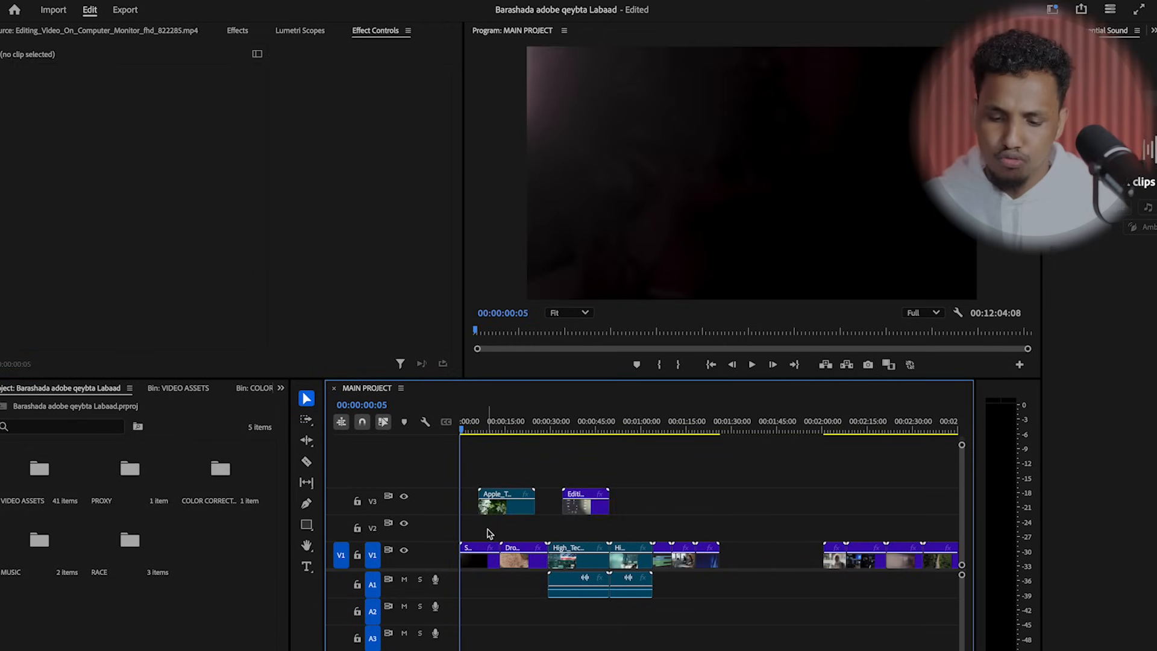
{"action": "left_click_drag", "start_coordinate": [493, 509], "coordinate": [493, 530]}
{"action": "left_click_drag", "start_coordinate": [565, 504], "coordinate": [567, 530]}
{"action": "left_click", "coordinate": [491, 426]}
{"action": "left_click_drag", "start_coordinate": [491, 425], "coordinate": [495, 425]}
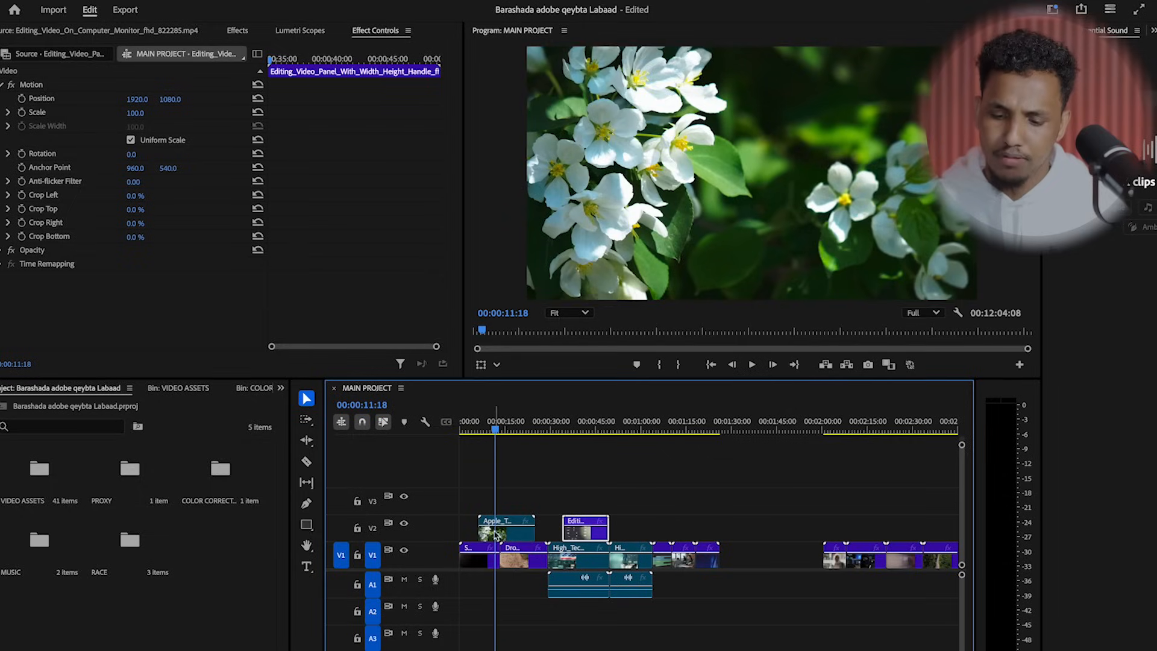
Step: Lock track V1 and return the playhead to the start of the sequence
{"action": "left_click_drag", "start_coordinate": [741, 599], "coordinate": [457, 543]}
{"action": "left_click", "coordinate": [625, 490]}
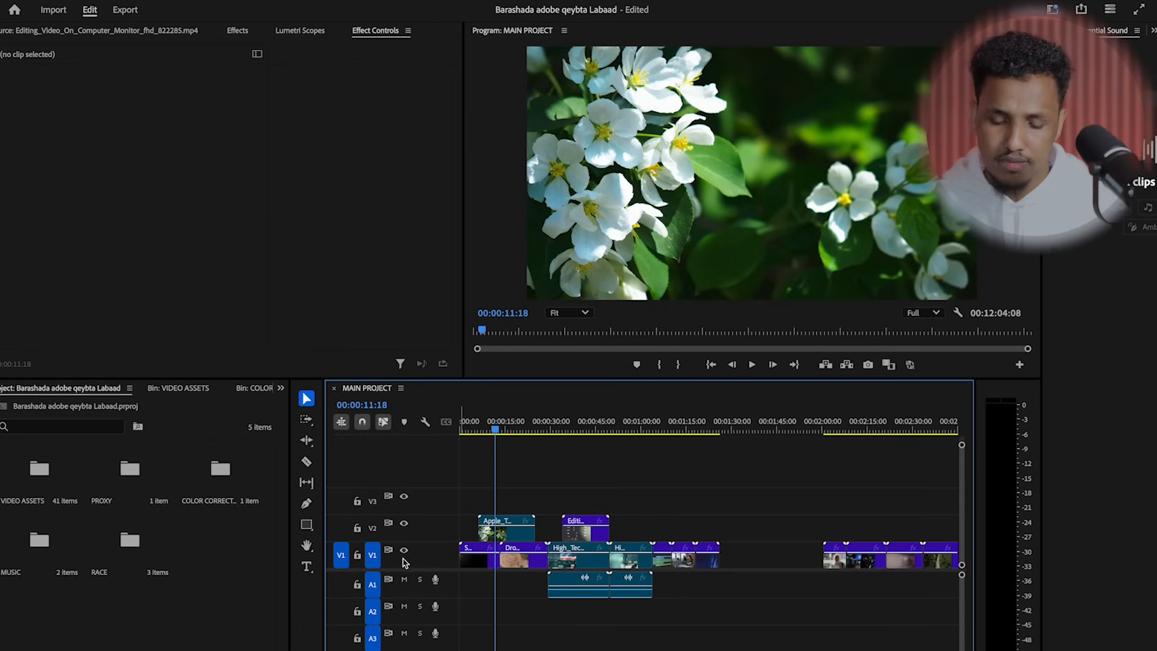
{"action": "left_click", "coordinate": [357, 555]}
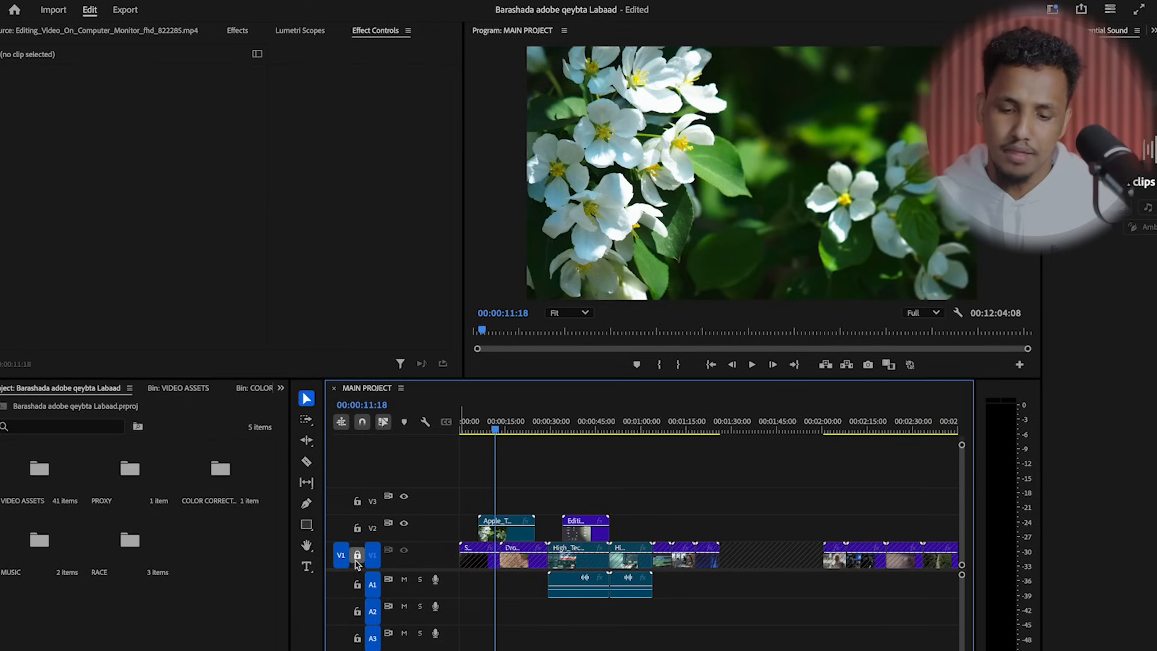
{"action": "key", "text": "Home"}
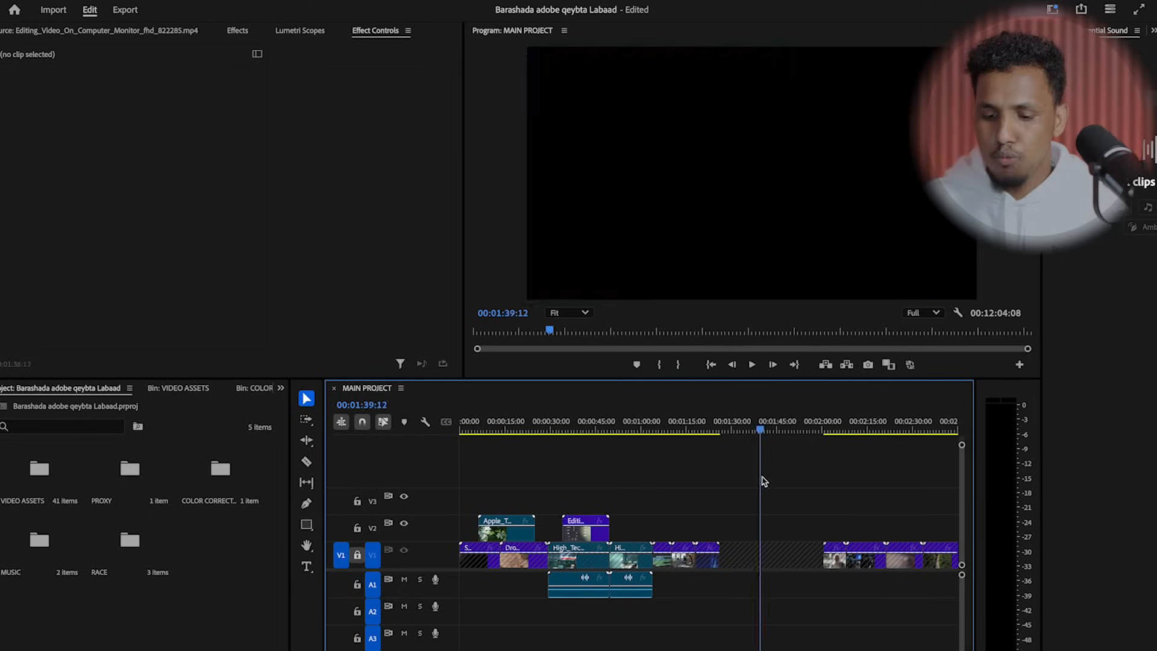
{"action": "key", "text": "shift+5"}
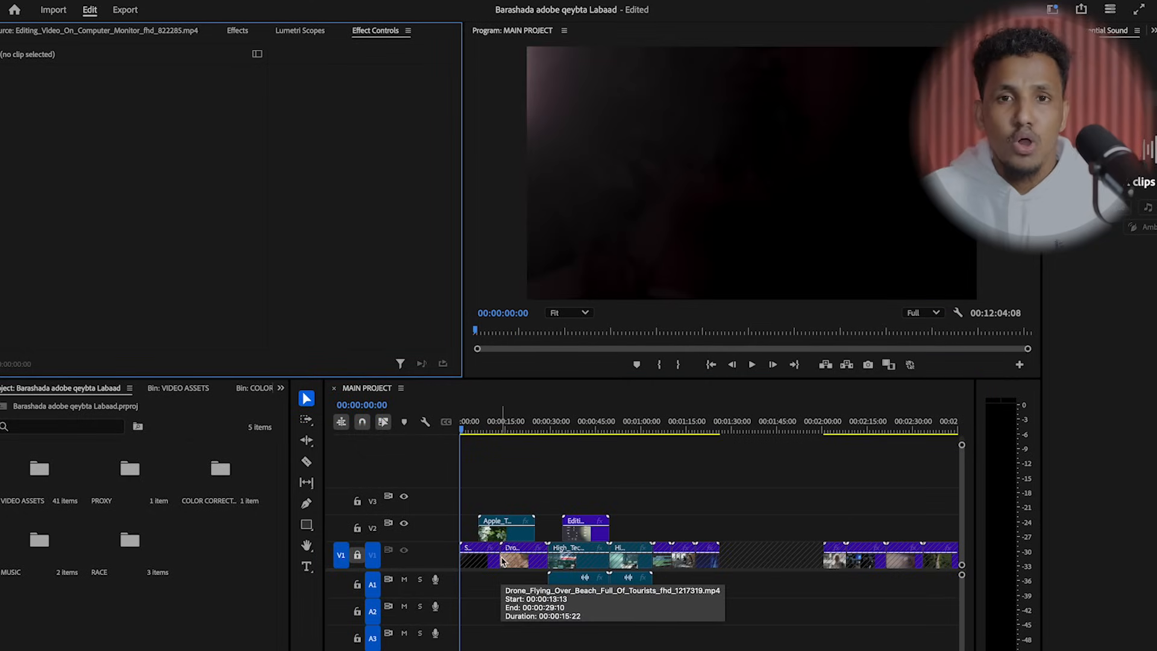
Step: Duplicate the Apple_Tree_In_Bloom clip from V2 onto V3 and V4, and delete the V4 copy
{"action": "left_click", "coordinate": [506, 529]}
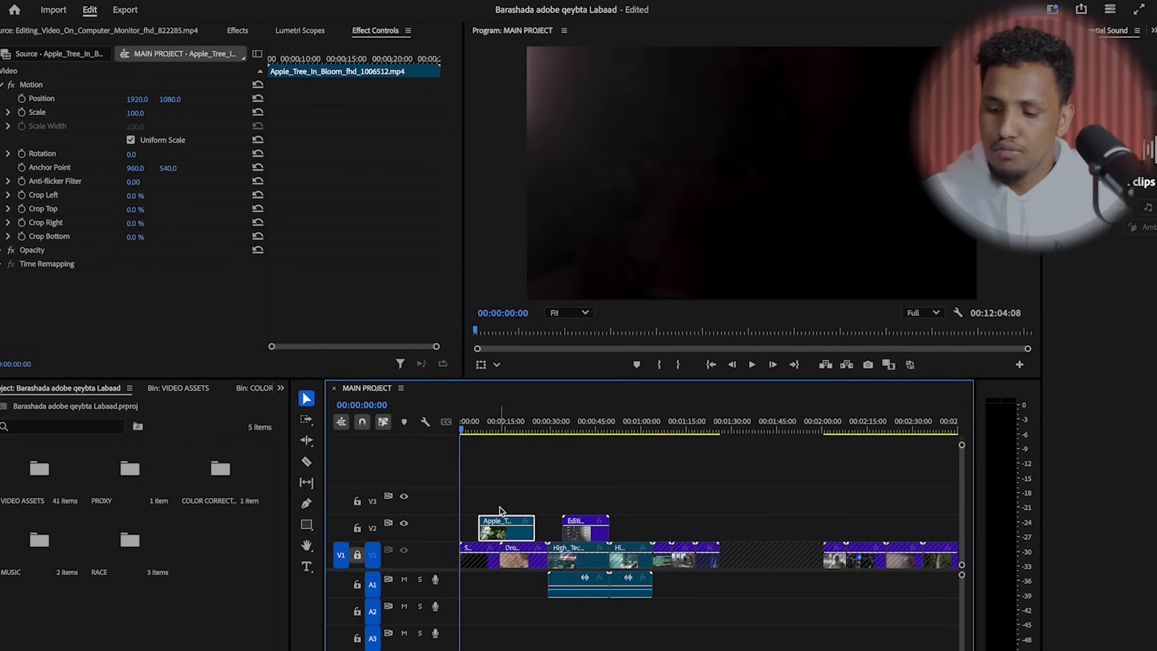
{"action": "left_click_drag", "start_coordinate": [504, 522], "coordinate": [503, 472]}
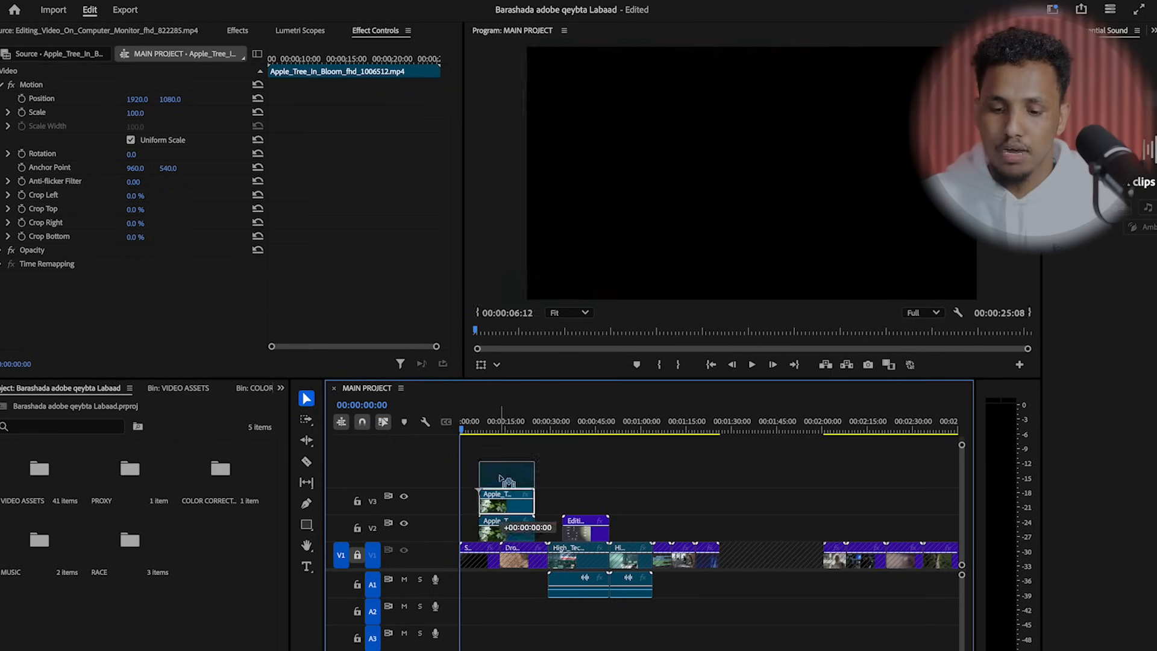
{"action": "left_click_drag", "start_coordinate": [480, 431], "coordinate": [490, 432]}
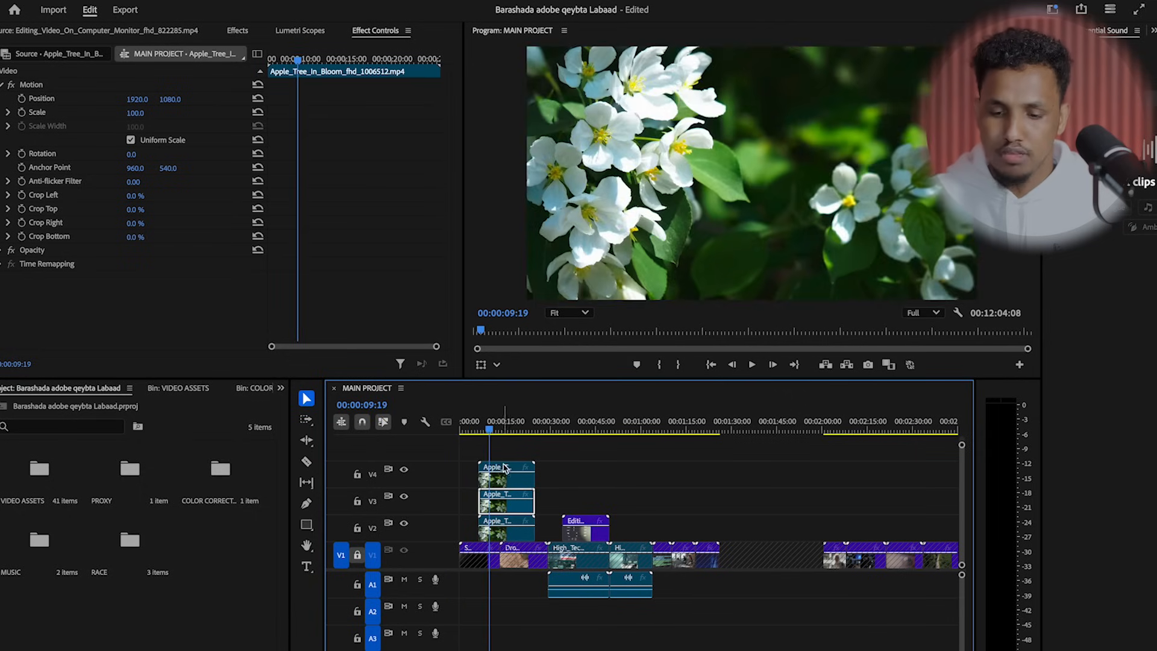
{"action": "key", "text": "Delete"}
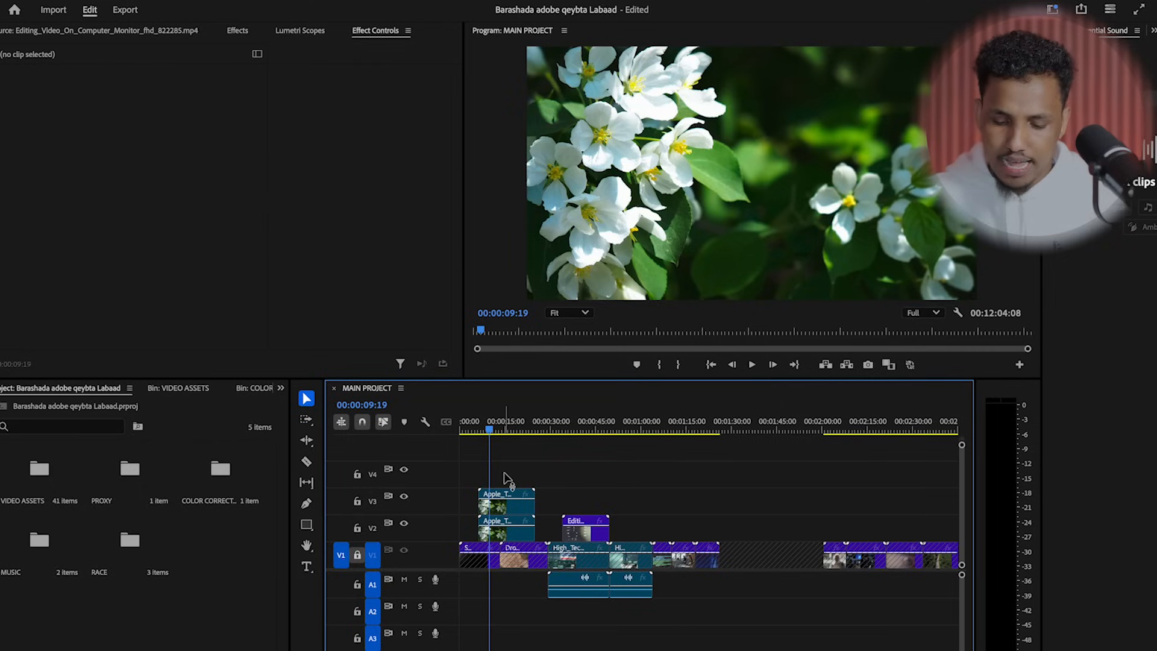
{"action": "left_click_drag", "start_coordinate": [498, 435], "coordinate": [526, 469]}
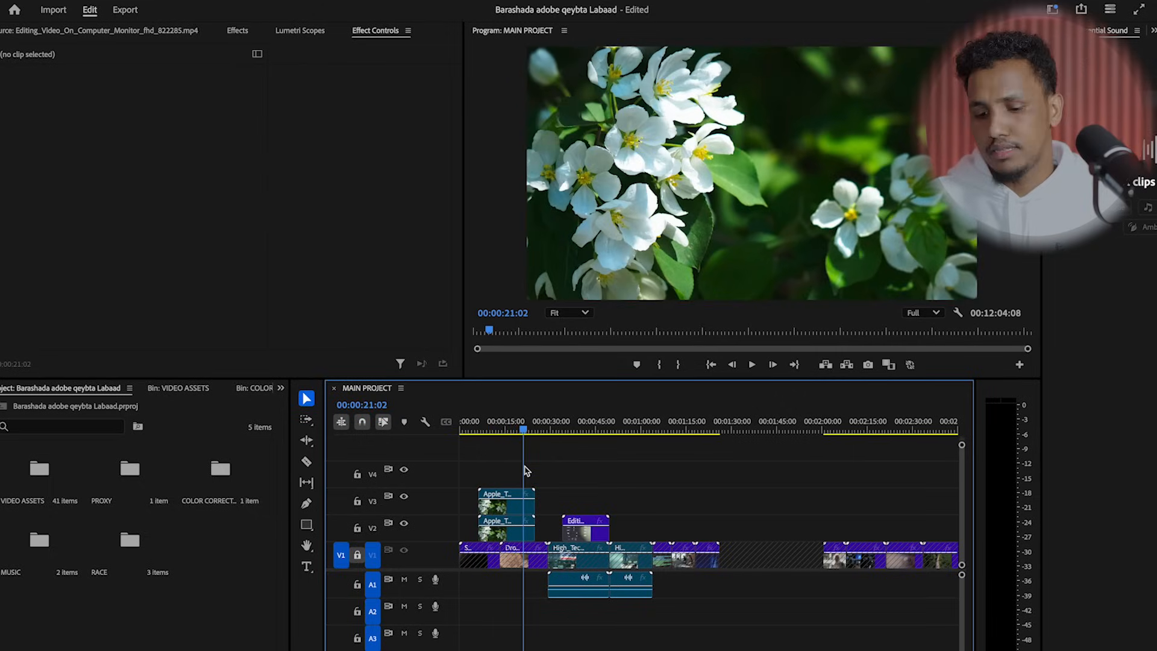
Step: Toggle the targeting of tracks V2, V3 and V4, and toggle the locks of the same three tracks
{"action": "left_click", "coordinate": [372, 528]}
{"action": "left_click", "coordinate": [373, 501]}
{"action": "left_click", "coordinate": [373, 473]}
{"action": "left_click", "coordinate": [374, 530]}
{"action": "left_click", "coordinate": [373, 509]}
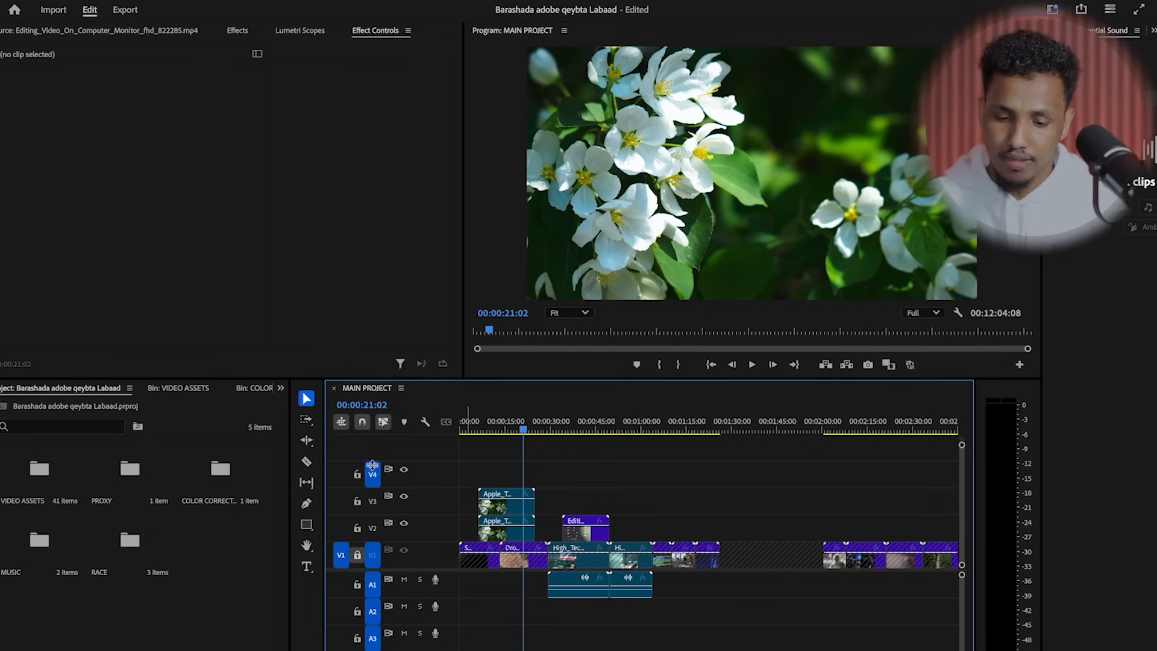
{"action": "left_click", "coordinate": [357, 474]}
{"action": "left_click", "coordinate": [358, 502]}
{"action": "left_click", "coordinate": [357, 528]}
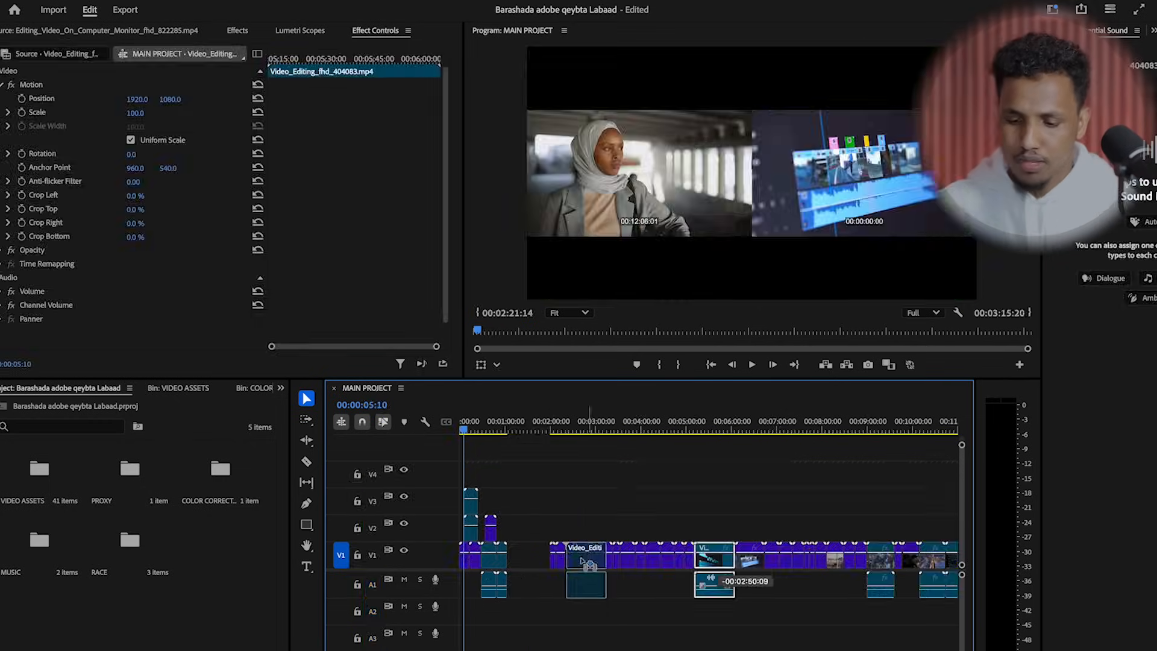
Step: Move the Video_Editing_fhd_404083 clip into the gap near the start of V1, and clear the selection of the remaining clips
{"action": "left_click_drag", "start_coordinate": [801, 503], "coordinate": [522, 583]}
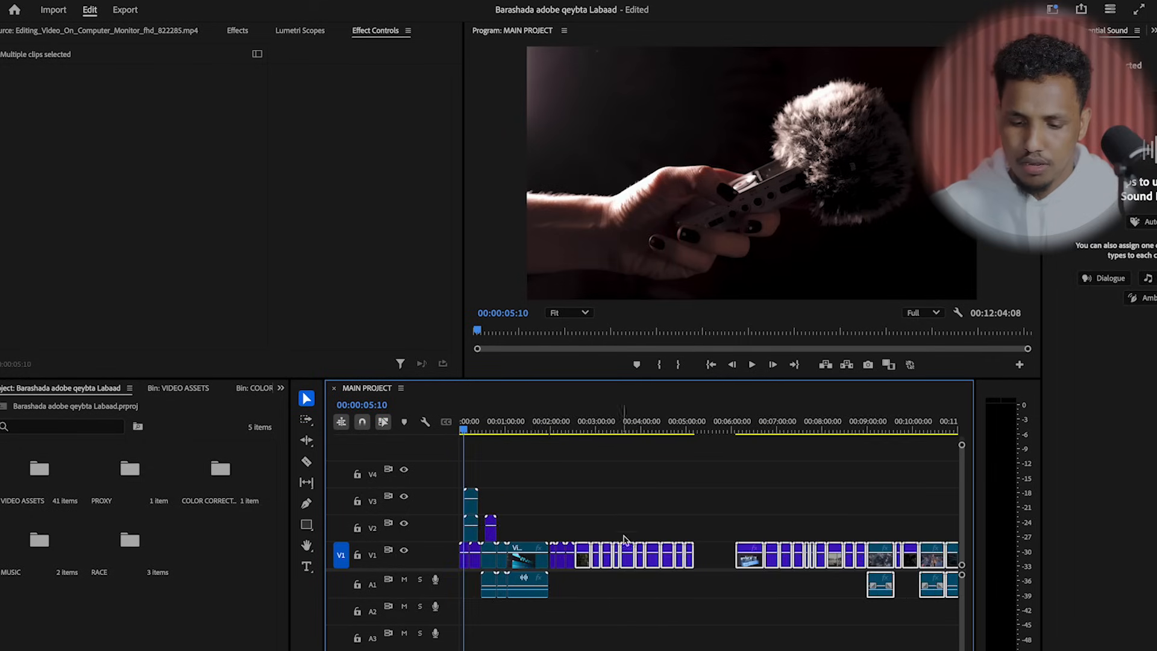
{"action": "left_click", "coordinate": [579, 528]}
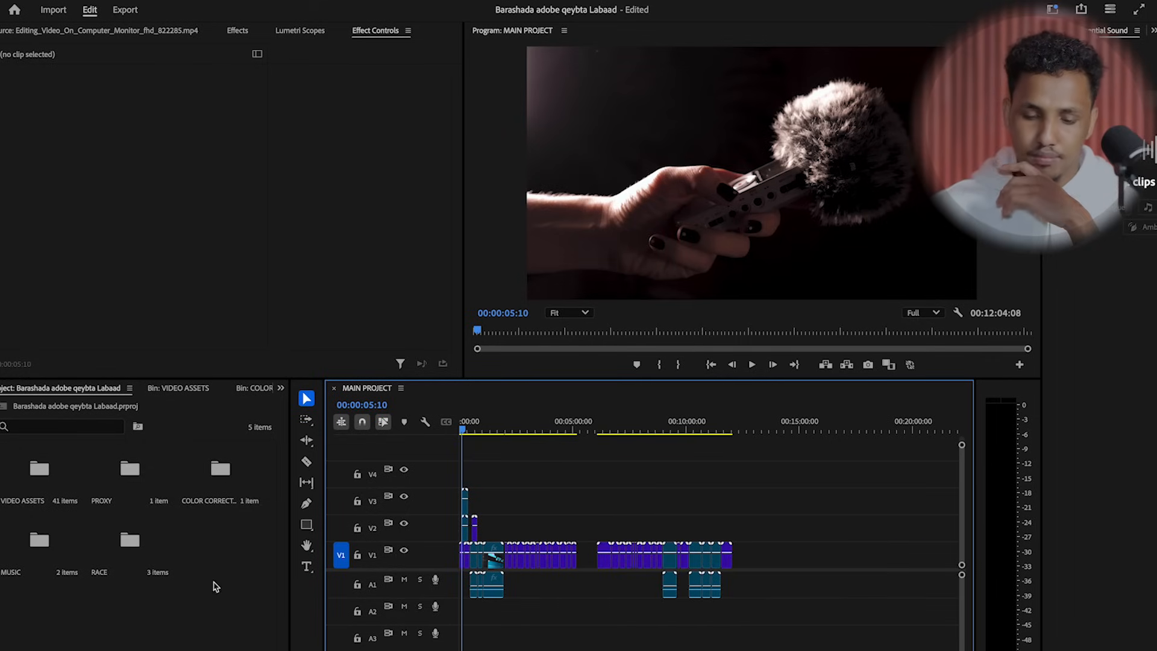
Step: Import the RAW footage folder from the CAREER EVENT folder on the external SSD into the project
{"action": "double_click", "coordinate": [202, 621]}
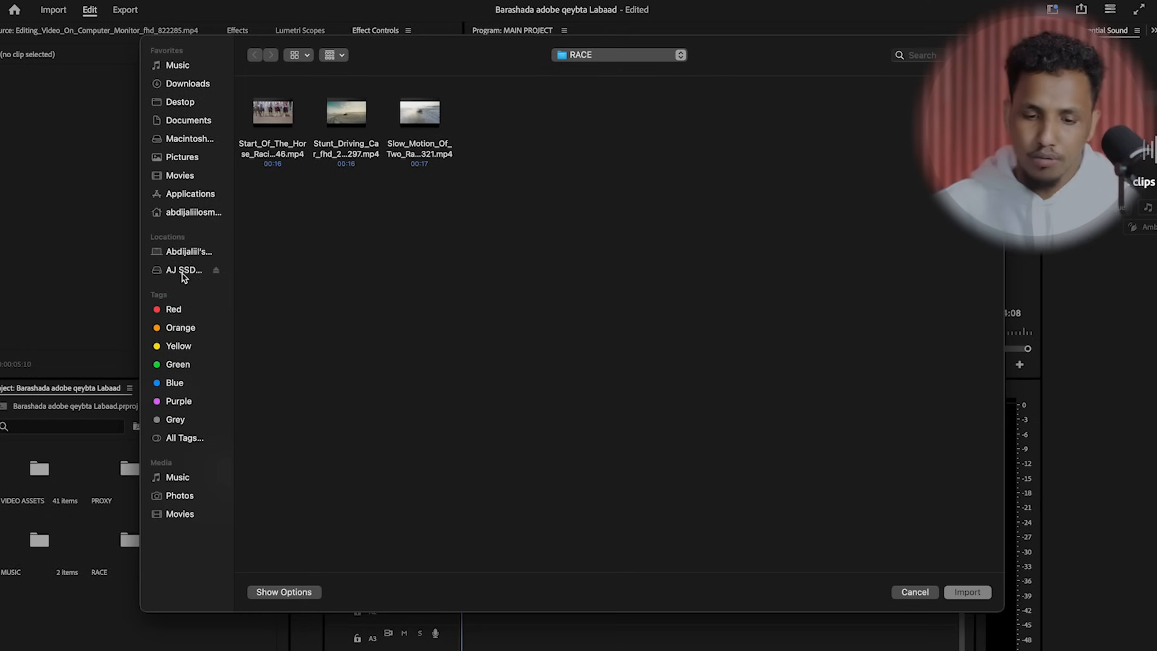
{"action": "left_click", "coordinate": [219, 271]}
{"action": "double_click", "coordinate": [279, 112]}
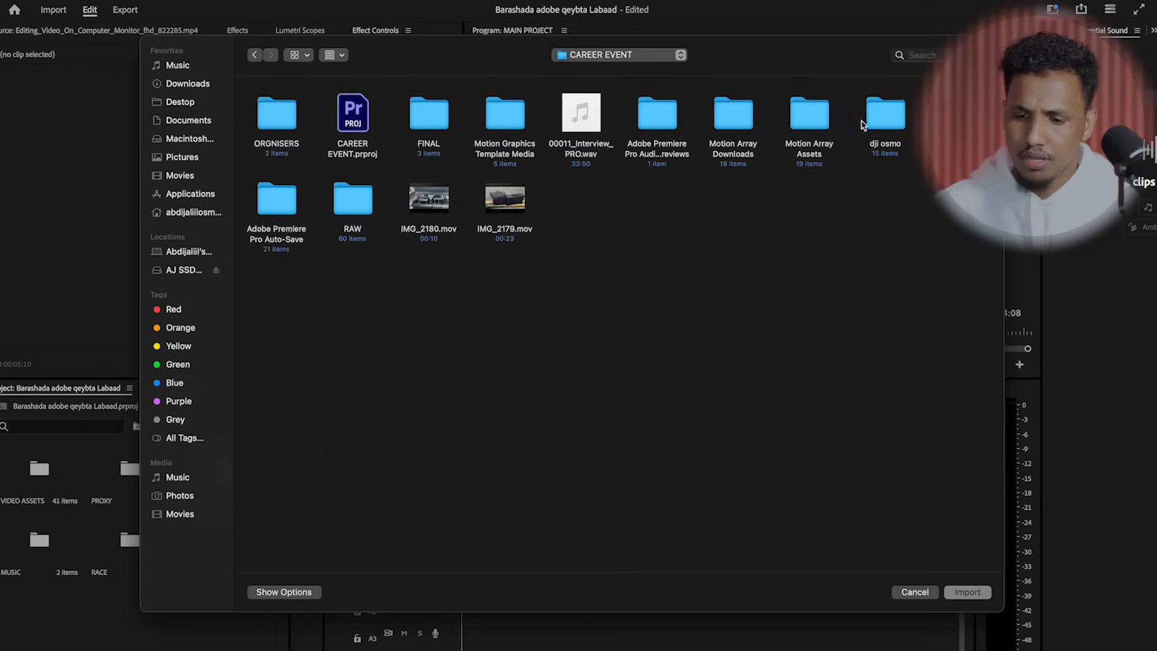
{"action": "double_click", "coordinate": [357, 204]}
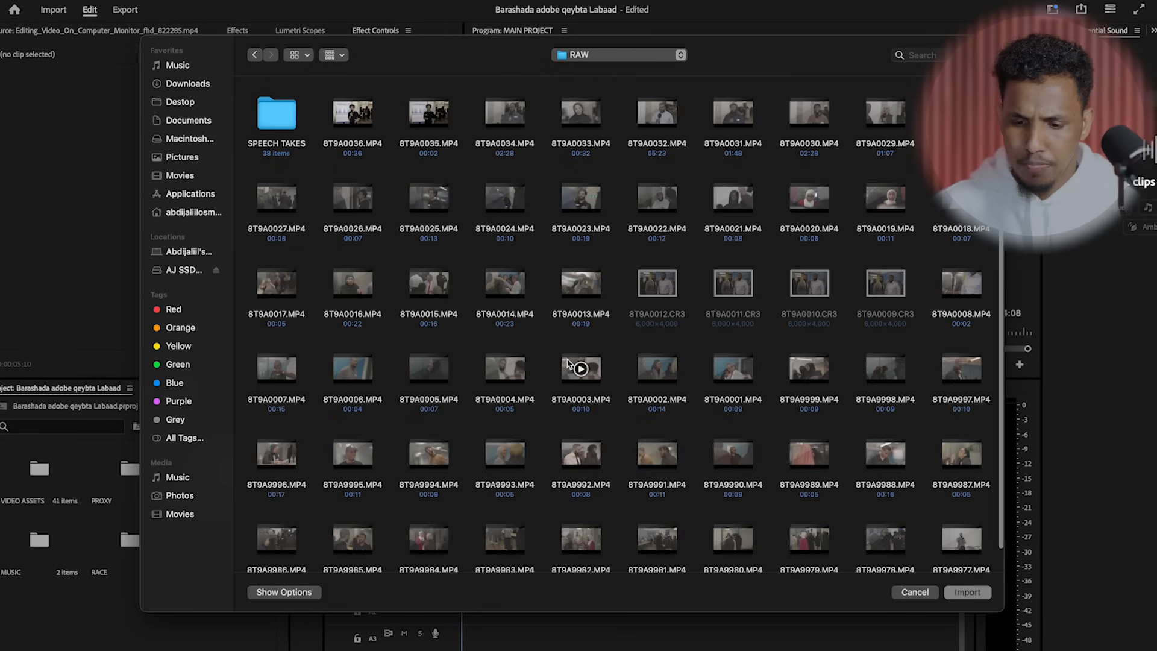
{"action": "scroll", "coordinate": [568, 364], "scroll_direction": "down", "scroll_amount": 2}
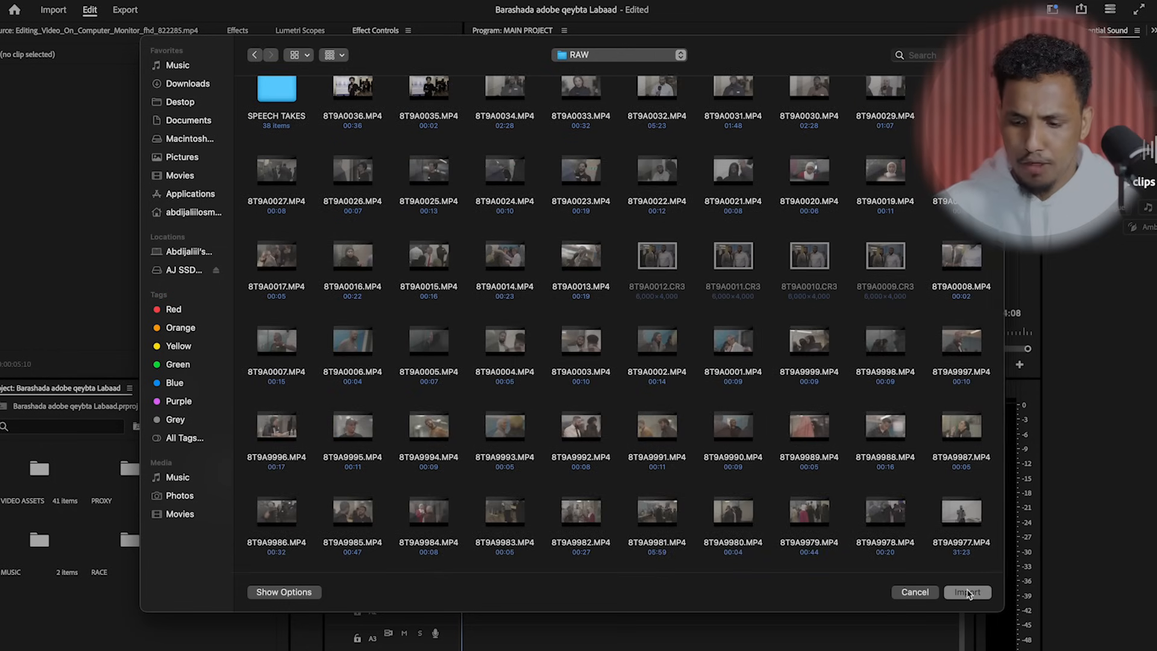
{"action": "left_click", "coordinate": [967, 592]}
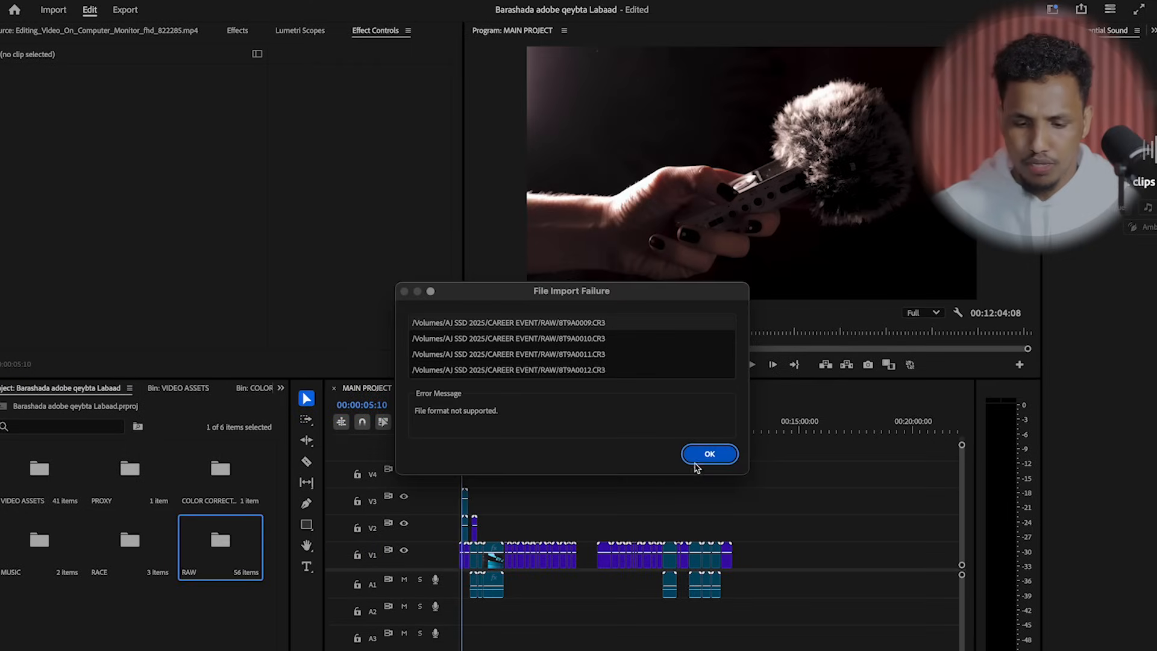
{"action": "left_click", "coordinate": [709, 454]}
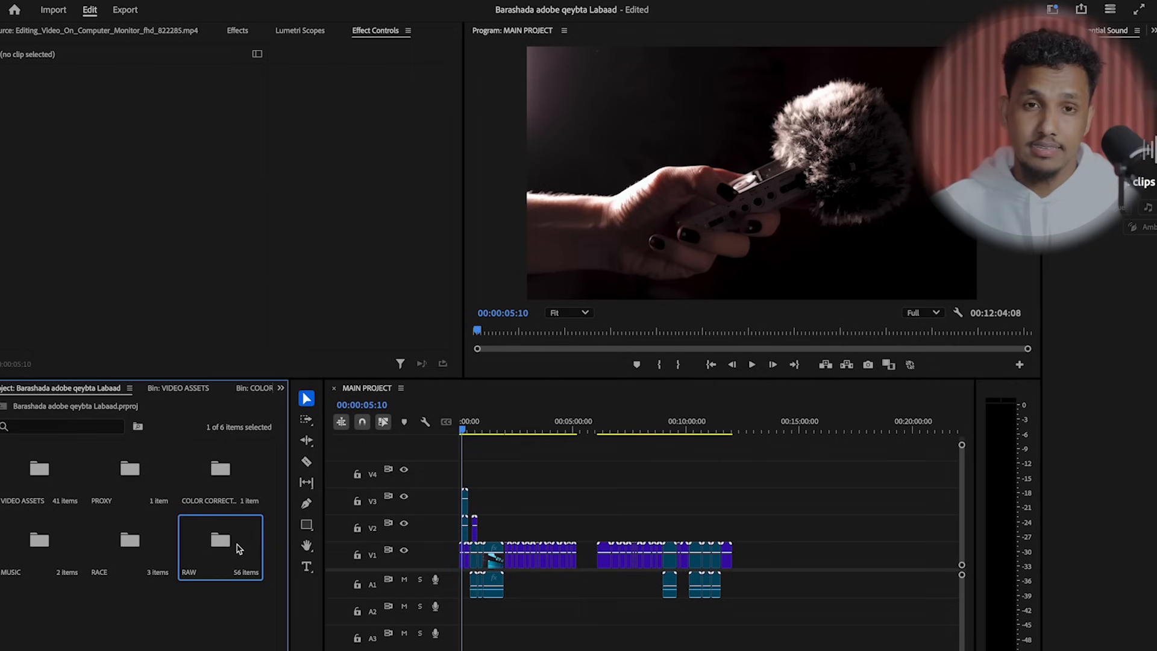
Step: Open the RAW bin and create a new sequence from all of its contents
{"action": "double_click", "coordinate": [229, 547]}
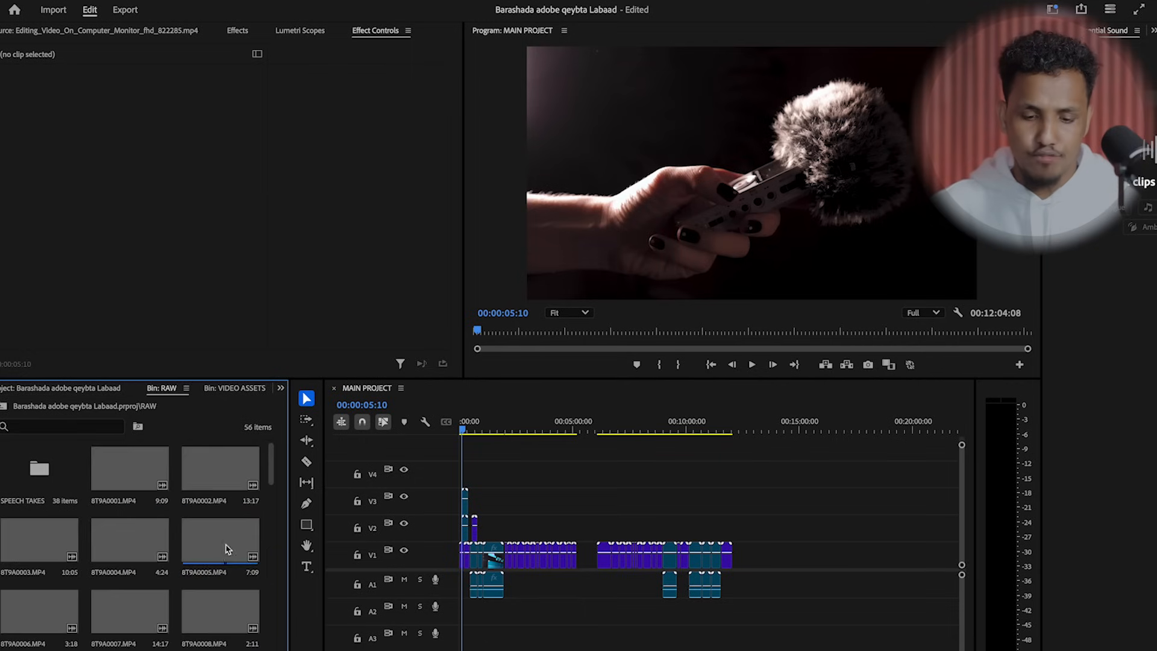
{"action": "key", "text": "ctrl+a"}
{"action": "left_click_drag", "start_coordinate": [141, 484], "coordinate": [247, 650]}
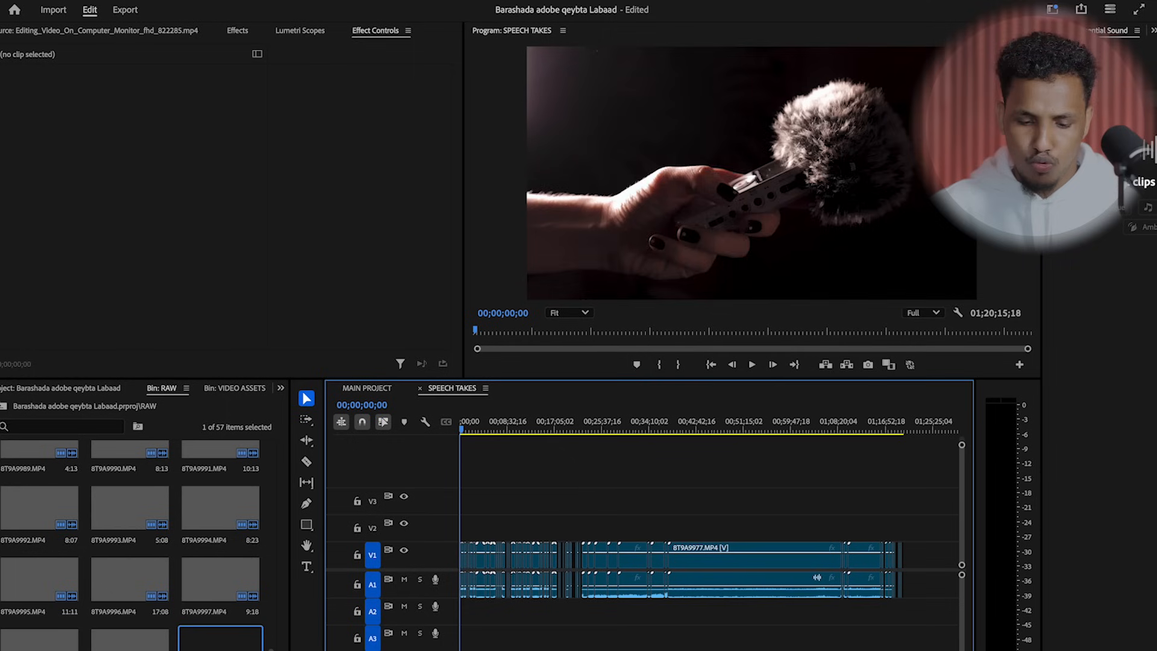
Step: Scrub through the SPEECH TAKES sequence at several magnifications, and examine its closing clips around 01;18;39;04 and 01;15;50;09
{"action": "key", "text": "equal"}
{"action": "key", "text": "equal"}
{"action": "key", "text": "equal"}
{"action": "key", "text": "equal"}
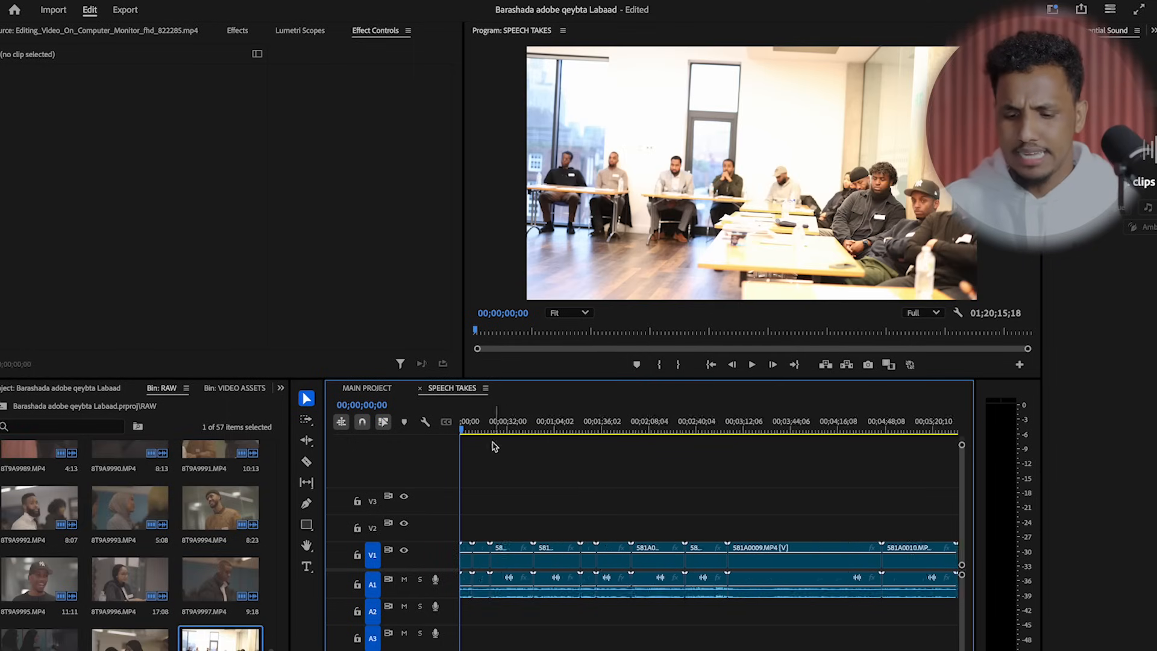
{"action": "key", "text": "minus"}
{"action": "key", "text": "minus"}
{"action": "left_click_drag", "start_coordinate": [473, 428], "coordinate": [788, 485]}
{"action": "key", "text": "minus"}
{"action": "key", "text": "minus"}
{"action": "left_click_drag", "start_coordinate": [516, 412], "coordinate": [277, 486]}
{"action": "key", "text": "space"}
{"action": "key", "text": "equal"}
{"action": "key", "text": "equal"}
{"action": "key", "text": "equal"}
{"action": "key", "text": "equal"}
{"action": "left_click_drag", "start_coordinate": [486, 426], "coordinate": [759, 471]}
{"action": "key", "text": "minus"}
{"action": "key", "text": "minus"}
{"action": "key", "text": "minus"}
{"action": "left_click_drag", "start_coordinate": [559, 426], "coordinate": [514, 542]}
{"action": "key", "text": "minus"}
{"action": "left_click_drag", "start_coordinate": [634, 426], "coordinate": [896, 459]}
{"action": "key", "text": "equal"}
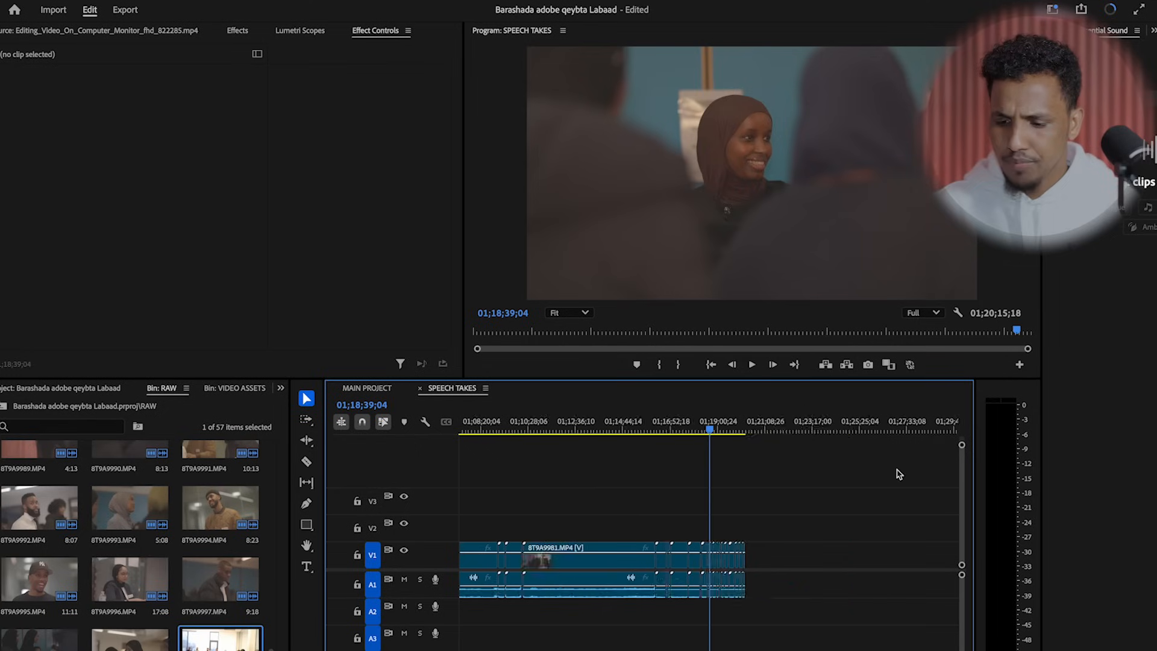
{"action": "left_click_drag", "start_coordinate": [793, 434], "coordinate": [463, 454]}
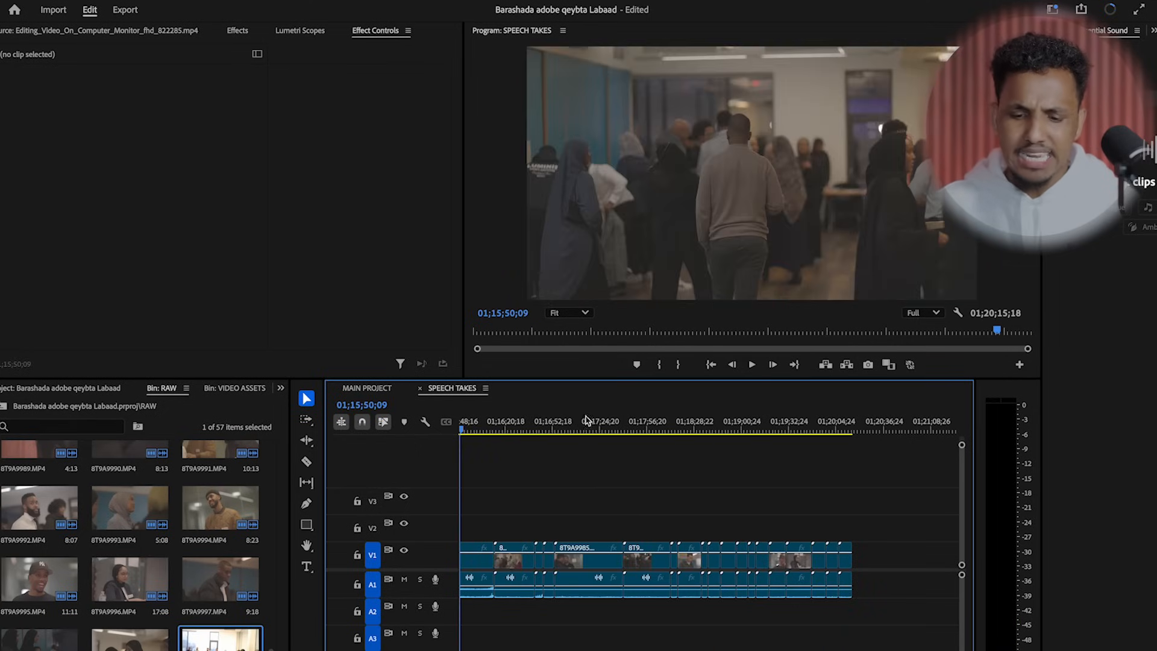
{"action": "key", "text": "minus"}
{"action": "key", "text": "minus"}
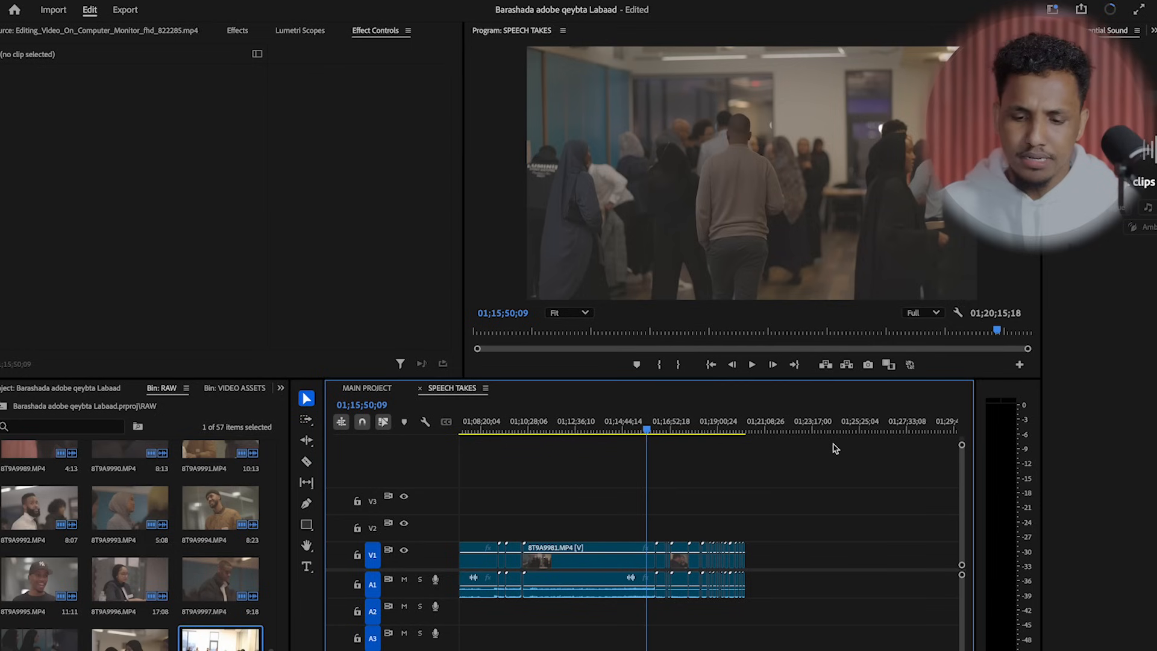
Step: Return to the start of the SPEECH TAKES sequence and scrub through its early clips to 00;12;40;13
{"action": "key", "text": "Home"}
{"action": "key", "text": "equal"}
{"action": "key", "text": "equal"}
{"action": "key", "text": "equal"}
{"action": "key", "text": "equal"}
{"action": "key", "text": "minus"}
{"action": "left_click_drag", "start_coordinate": [476, 429], "coordinate": [605, 462]}
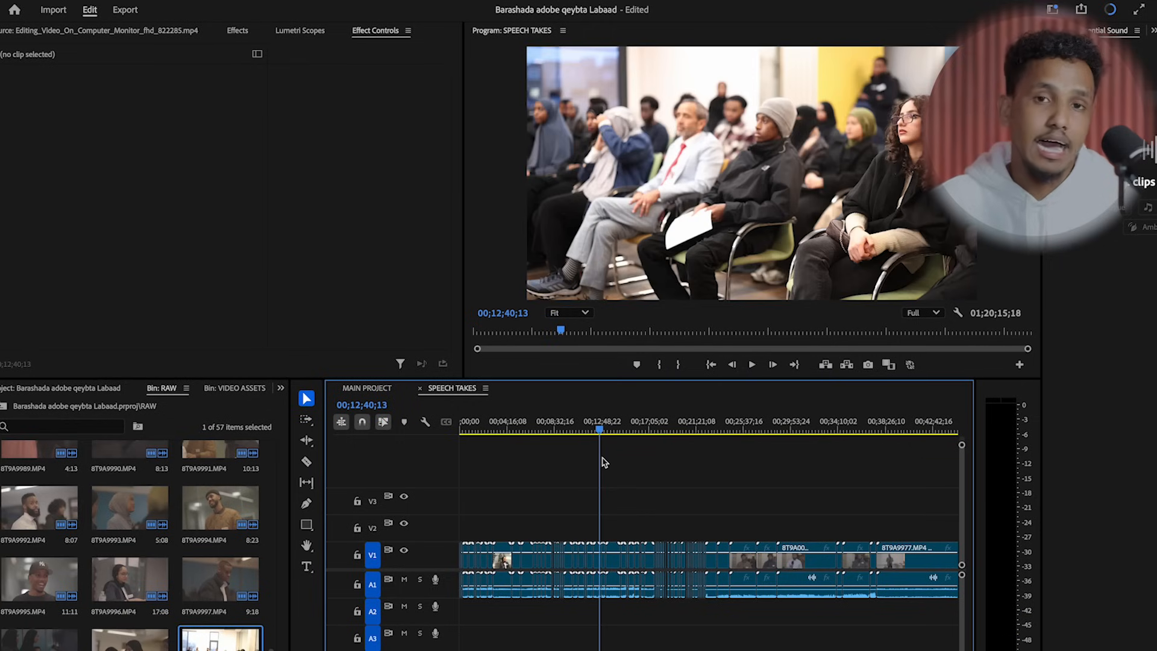
Step: Unlink the audio from the video of the first clip, 581A0001.MP4, at the start of the SPEECH TAKES sequence
{"action": "left_click", "coordinate": [528, 595]}
{"action": "key", "text": "equal"}
{"action": "key", "text": "Home"}
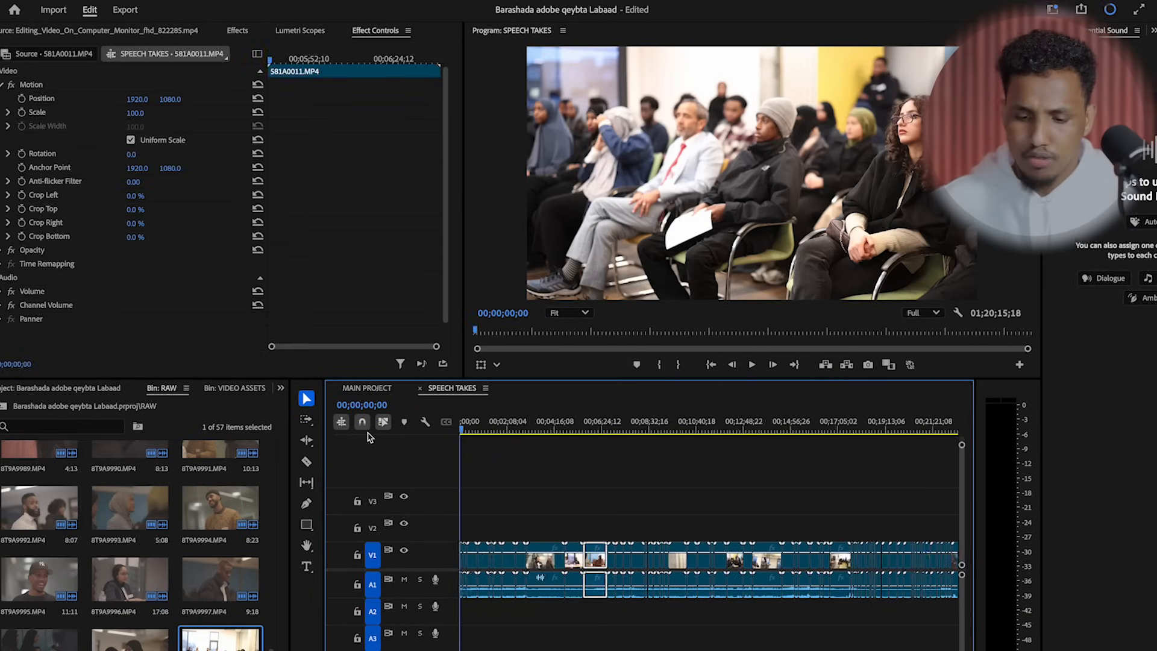
{"action": "key", "text": "equal"}
{"action": "key", "text": "equal"}
{"action": "key", "text": "equal"}
{"action": "key", "text": "equal"}
{"action": "key", "text": "equal"}
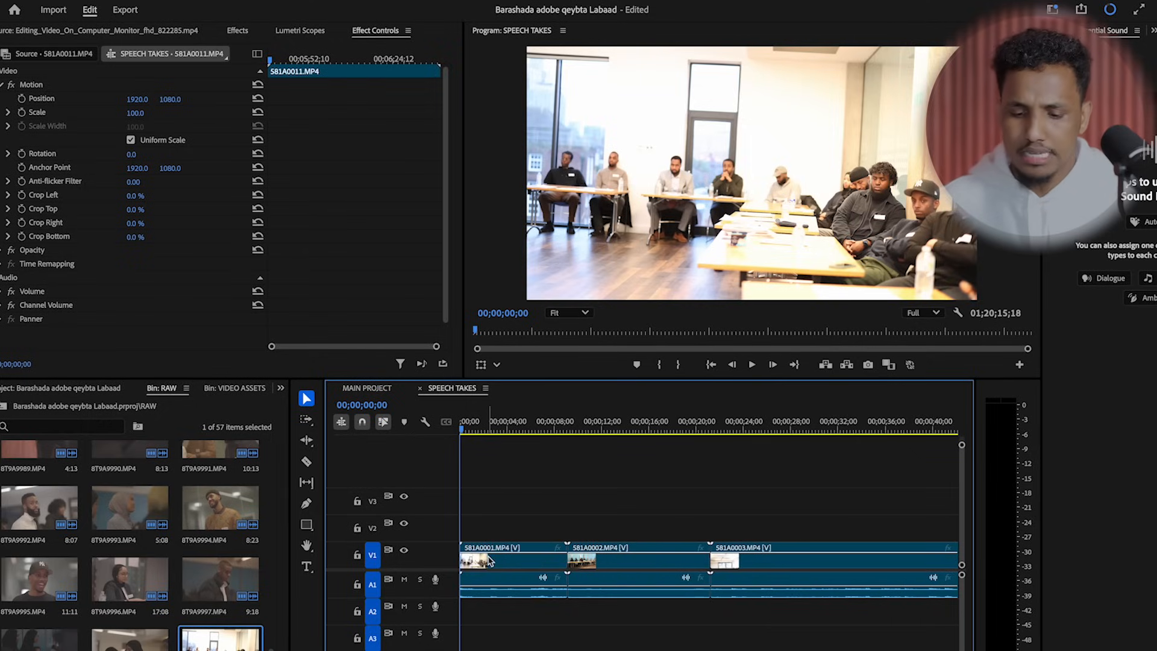
{"action": "right_click", "coordinate": [490, 551]}
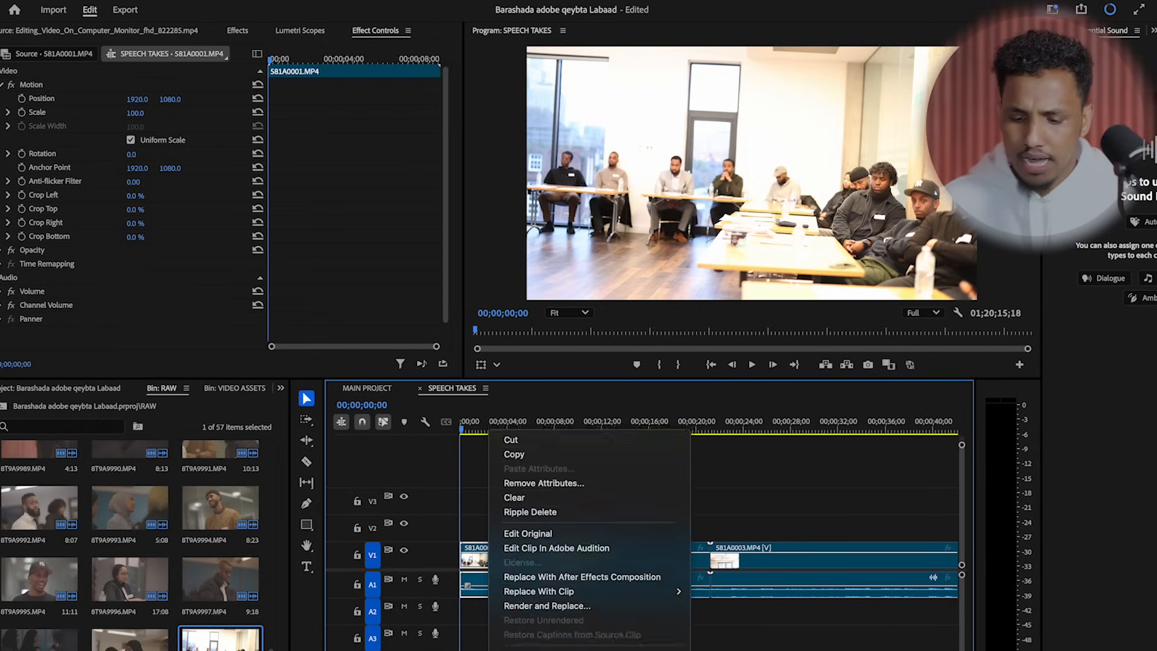
{"action": "left_click", "coordinate": [523, 598]}
{"action": "left_click", "coordinate": [498, 593], "text": "shift"}
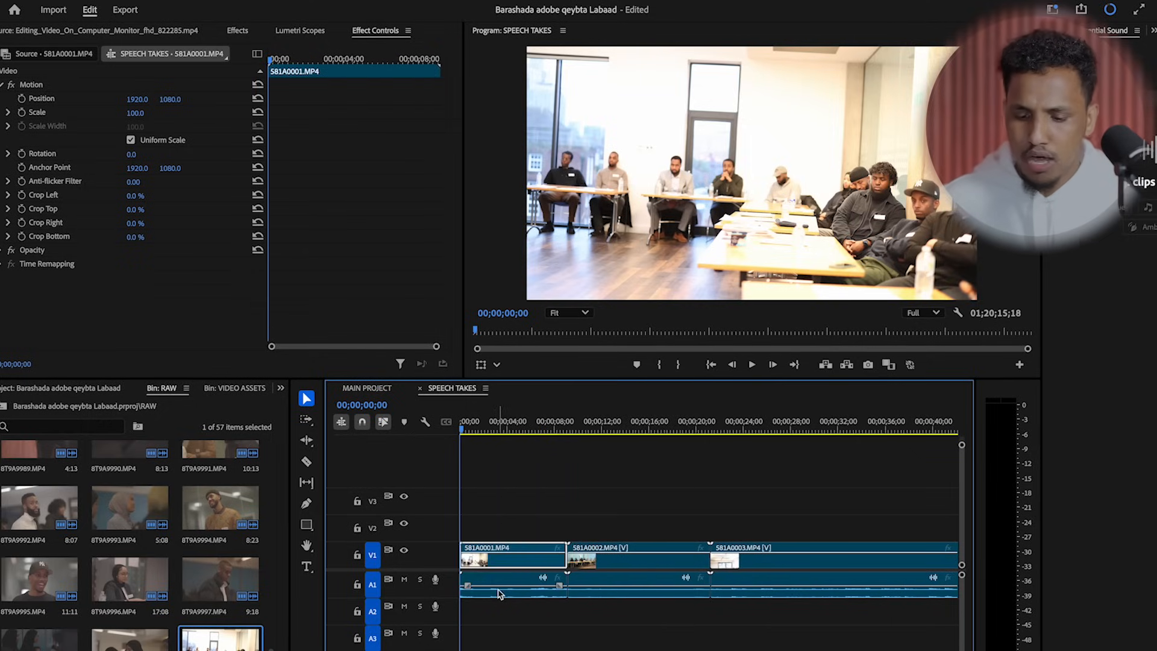
Step: Delete the unlinked audio of the first clip from A1, and undo both the deletion and the unlinking
{"action": "key", "text": "Delete"}
{"action": "key", "text": "ctrl+z"}
{"action": "left_click", "coordinate": [512, 587]}
{"action": "key", "text": "Delete"}
{"action": "left_click_drag", "start_coordinate": [482, 427], "coordinate": [593, 459]}
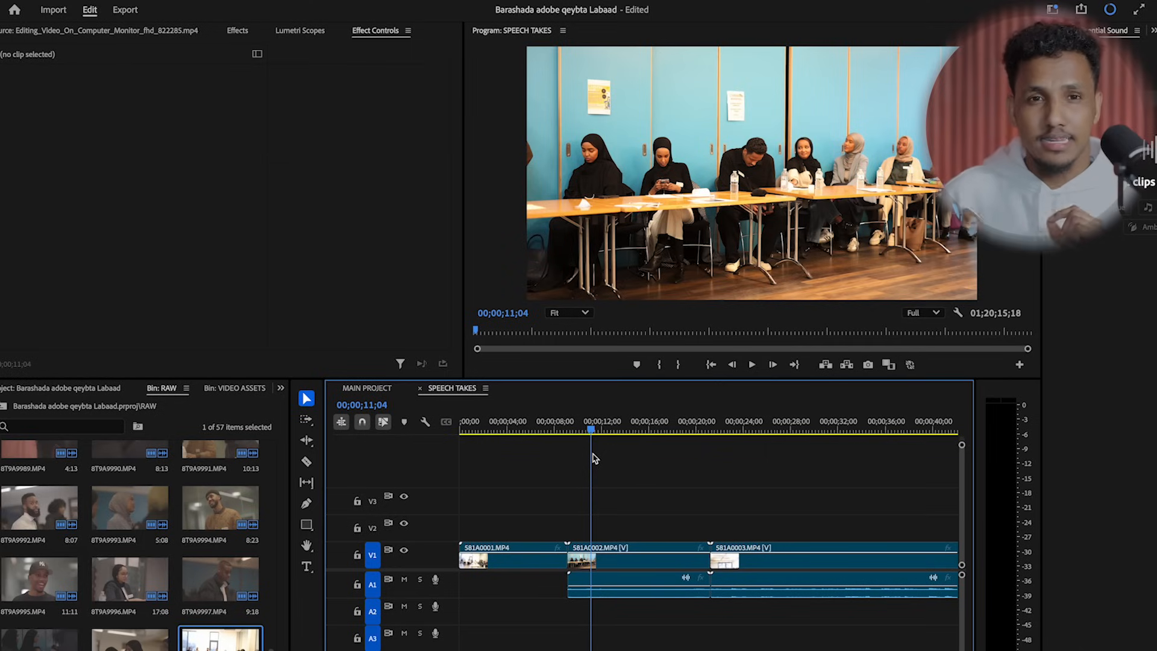
{"action": "key", "text": "super+z"}
{"action": "key", "text": "super+z"}
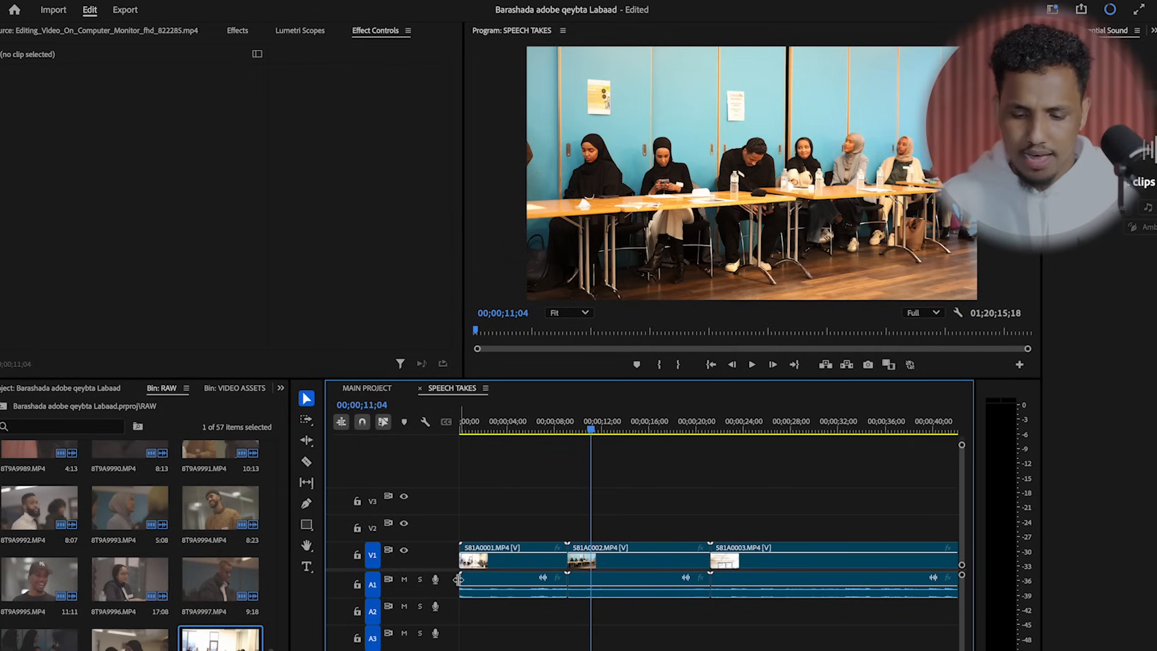
Step: Lock track V1 in the SPEECH TAKES sequence
{"action": "left_click", "coordinate": [357, 555]}
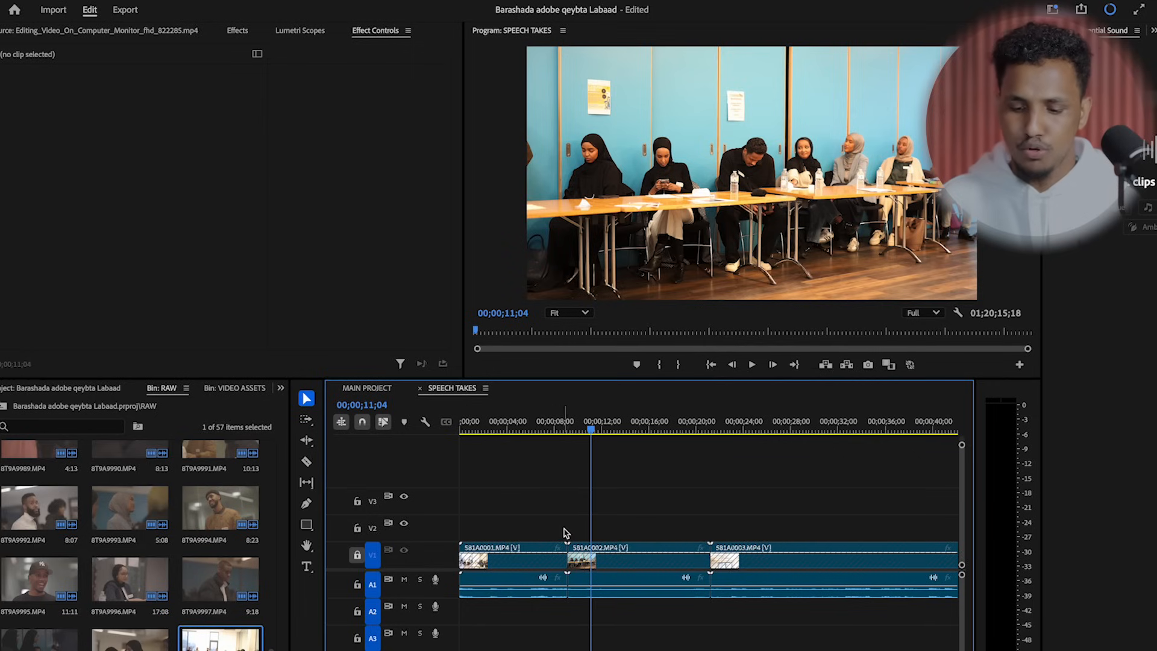
{"action": "key", "text": "backslash"}
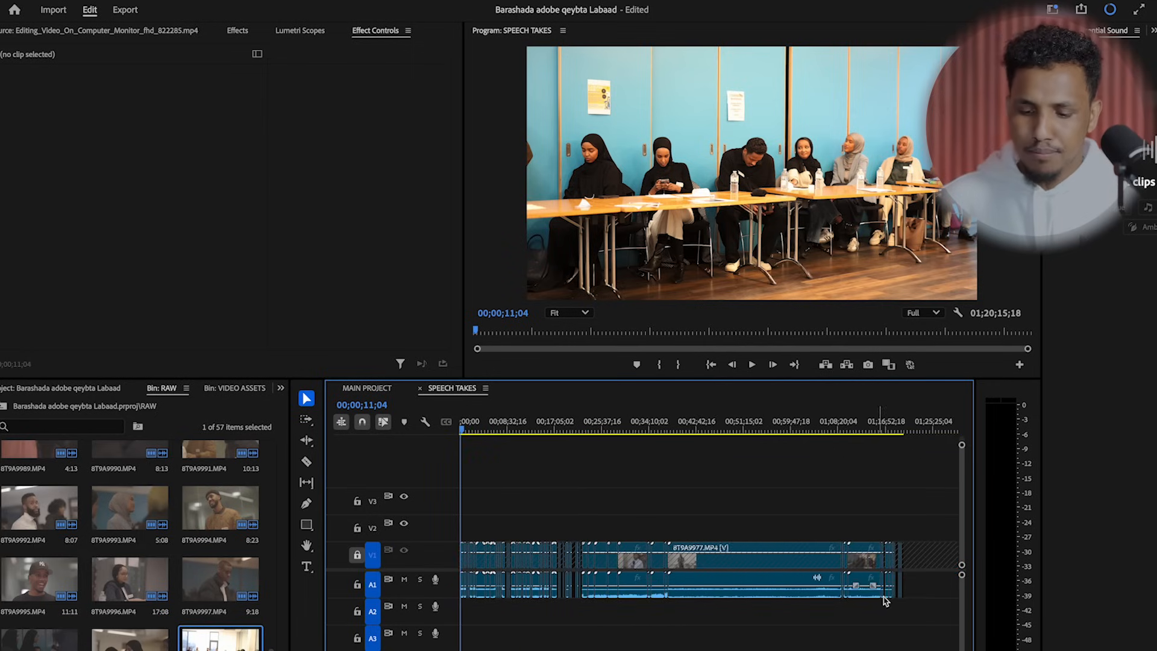
Step: Delete all audio clips on A1 across the whole SPEECH TAKES sequence, and undo the deletion
{"action": "left_click_drag", "start_coordinate": [926, 594], "coordinate": [448, 604]}
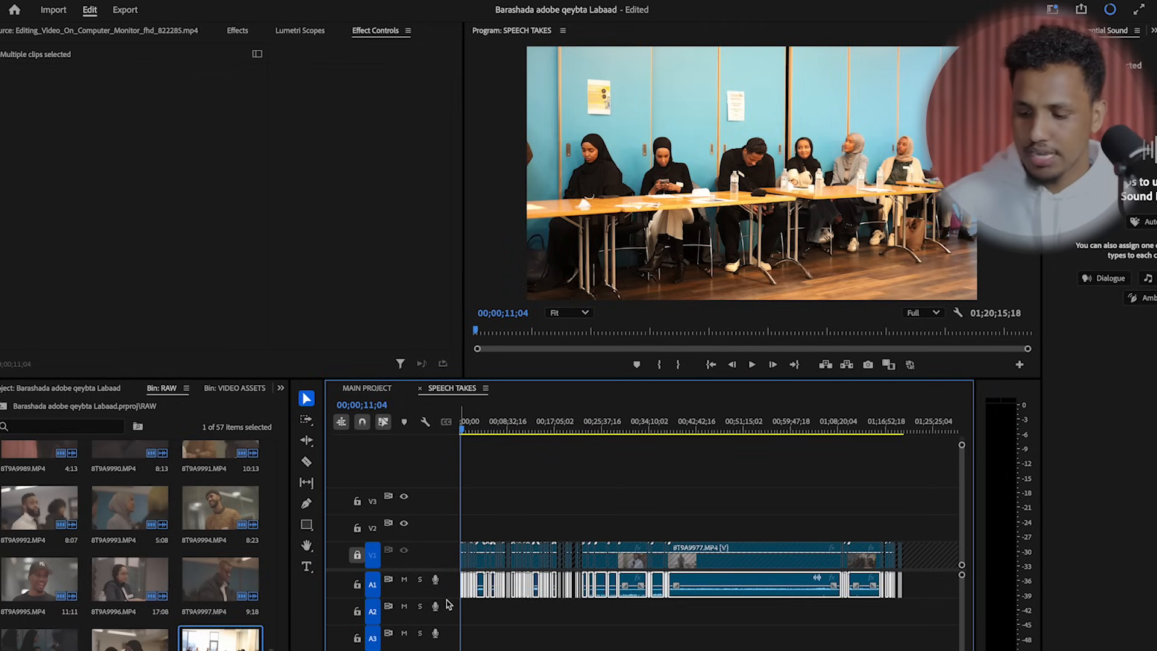
{"action": "key", "text": "Delete"}
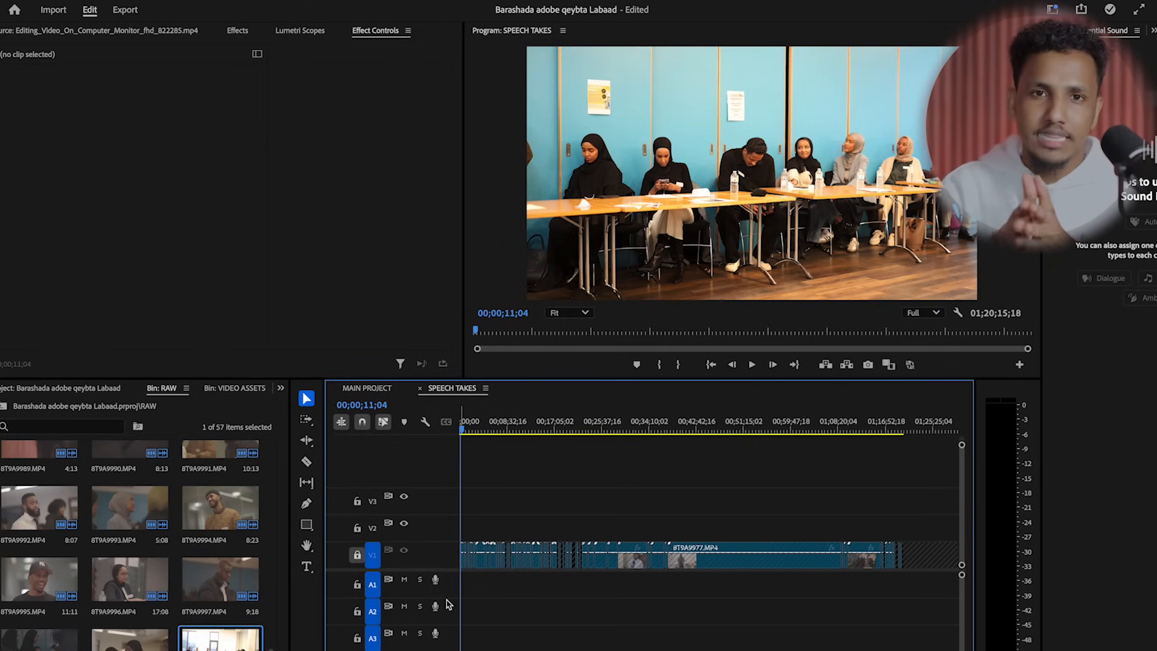
{"action": "key", "text": "backslash"}
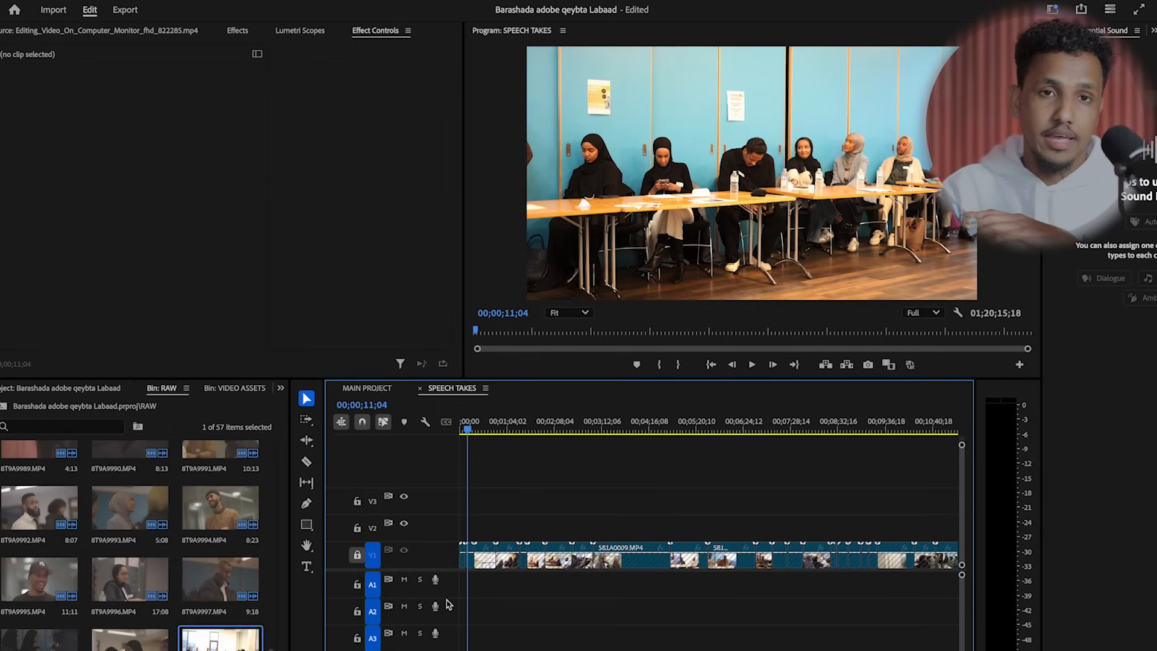
{"action": "key", "text": "ctrl+z"}
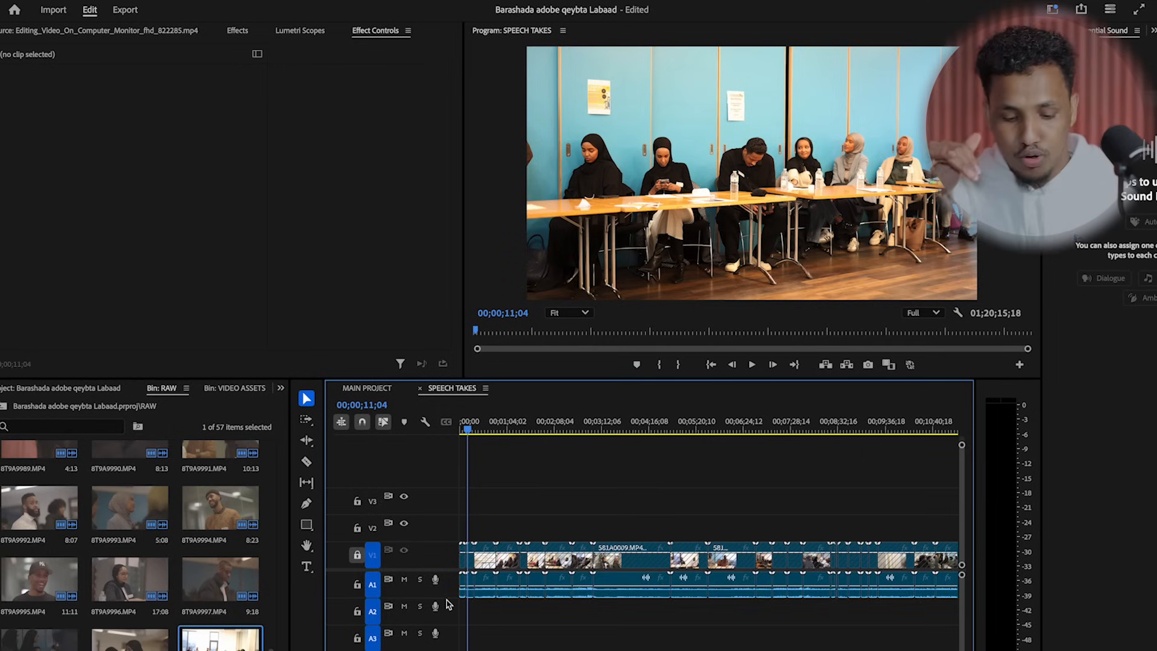
{"action": "key", "text": "backslash"}
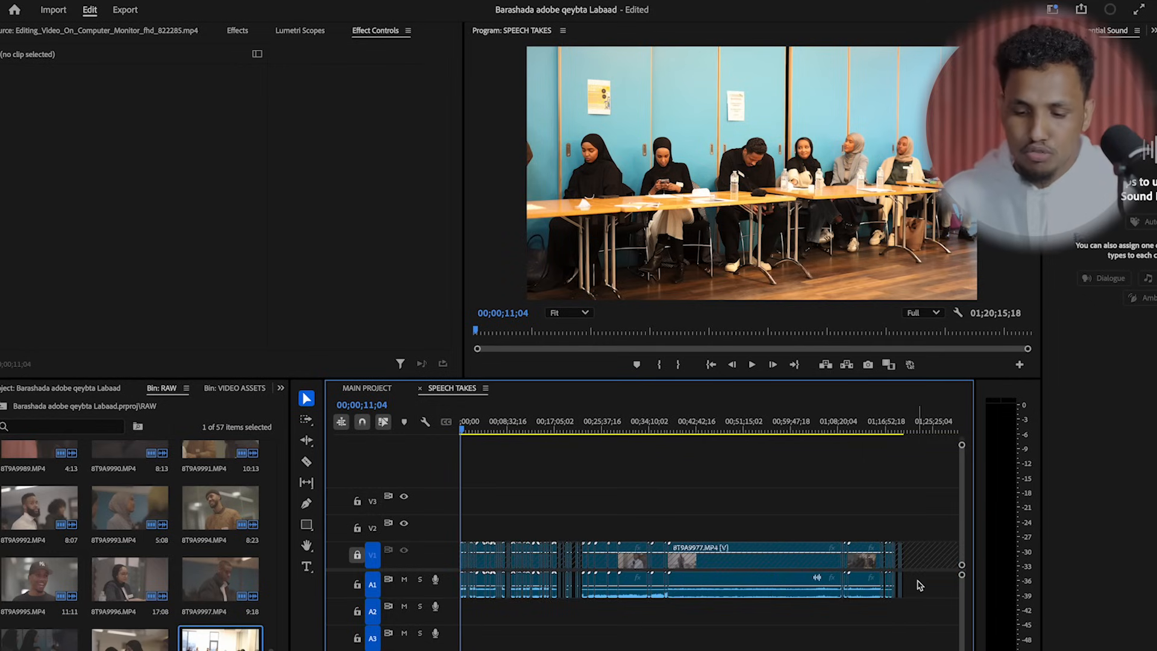
Step: Unlock track V1, delete all linked video and audio clips in the SPEECH TAKES sequence, and undo the deletion
{"action": "left_click", "coordinate": [357, 554]}
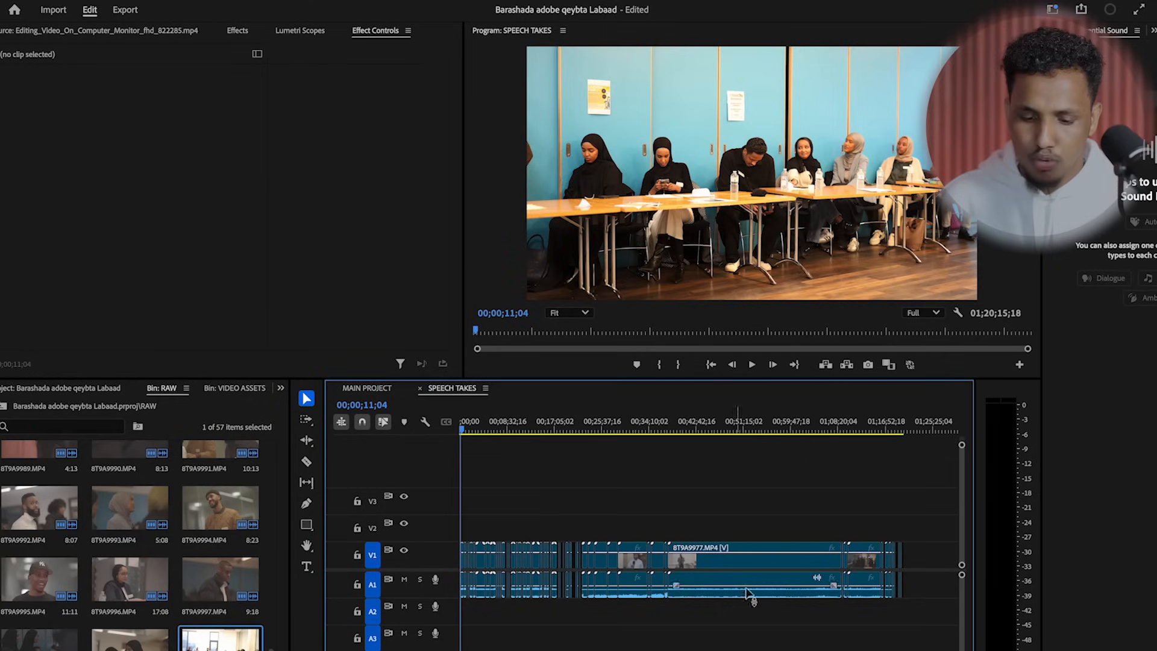
{"action": "left_click_drag", "start_coordinate": [926, 595], "coordinate": [431, 588]}
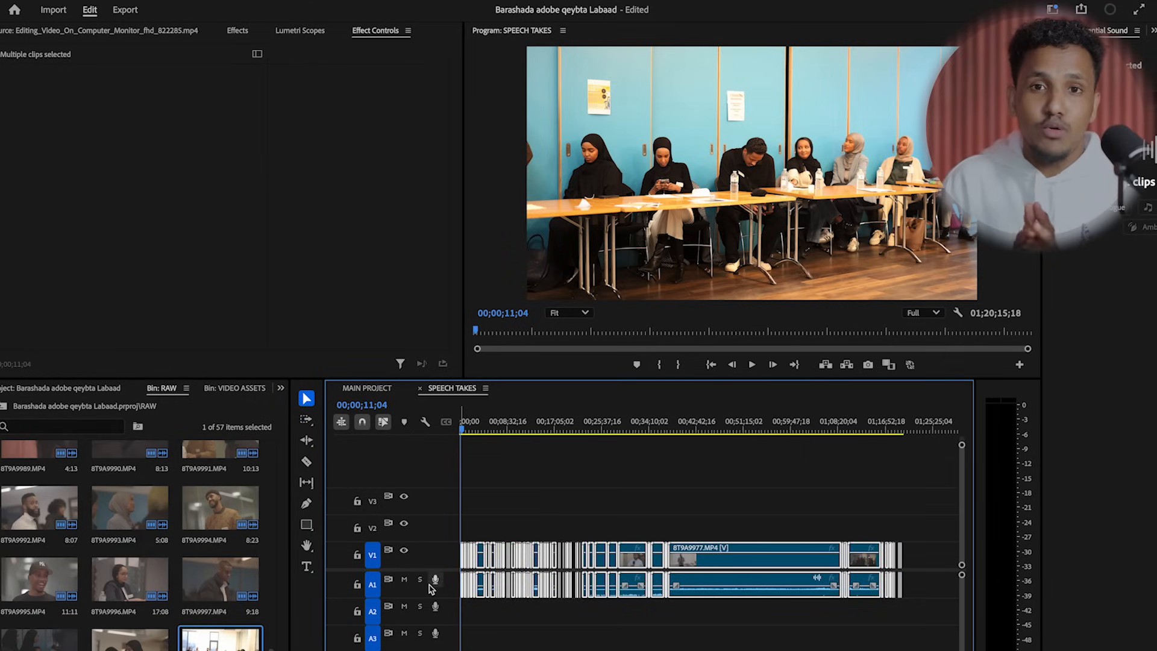
{"action": "key", "text": "Delete"}
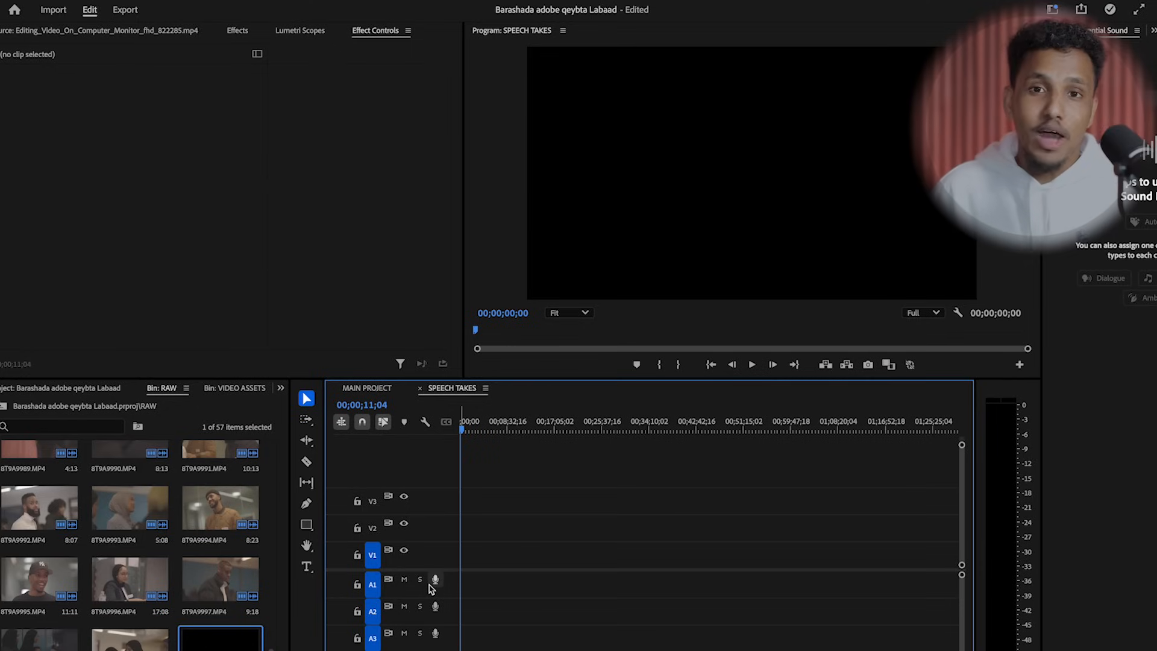
{"action": "key", "text": "ctrl+z"}
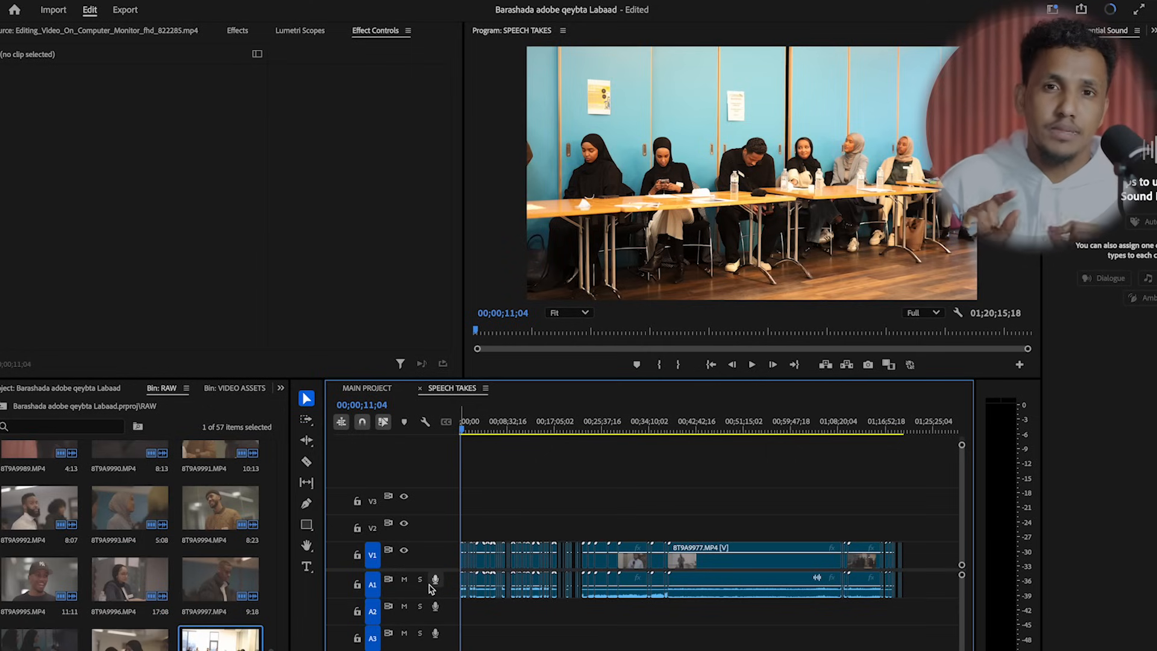
Step: Unlink the audio of 581A0002.MP4 from its video and delete that audio from A1
{"action": "scroll", "coordinate": [478, 589], "scroll_direction": "up", "scroll_amount": 10}
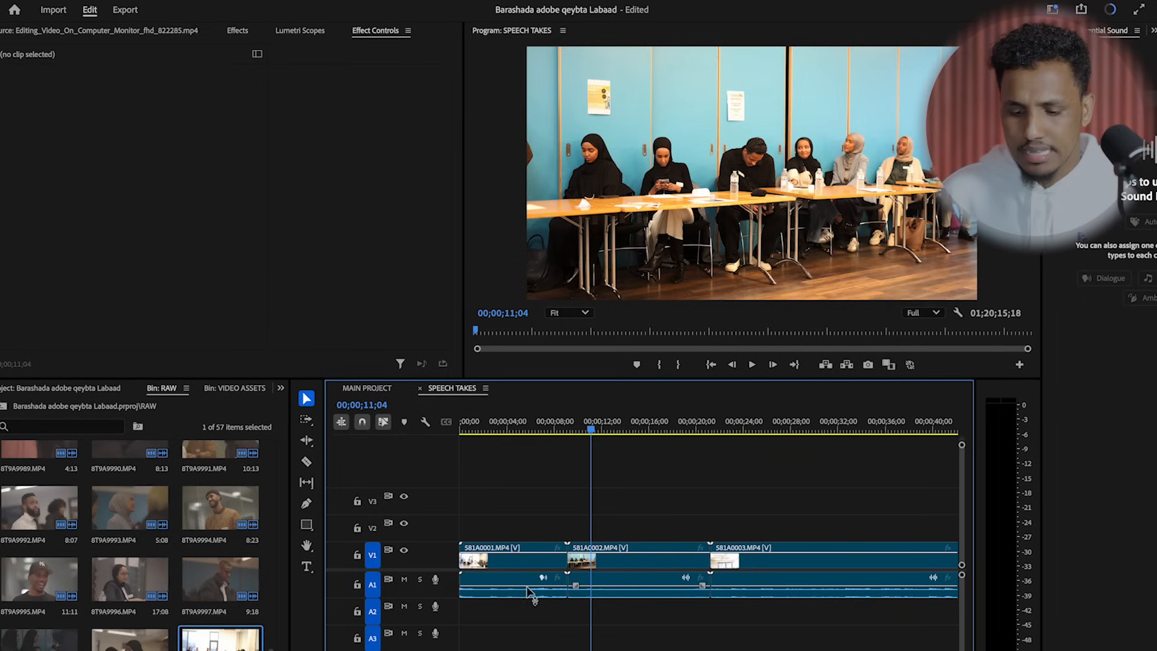
{"action": "right_click", "coordinate": [610, 585]}
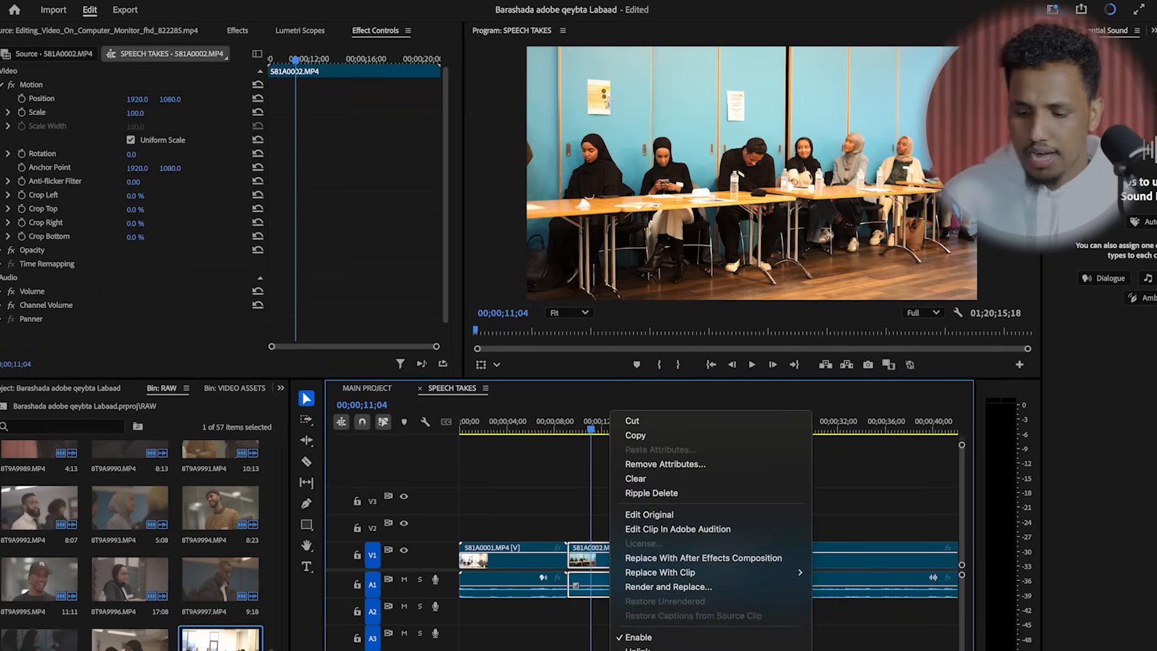
{"action": "left_click", "coordinate": [640, 649]}
{"action": "left_click", "coordinate": [628, 592]}
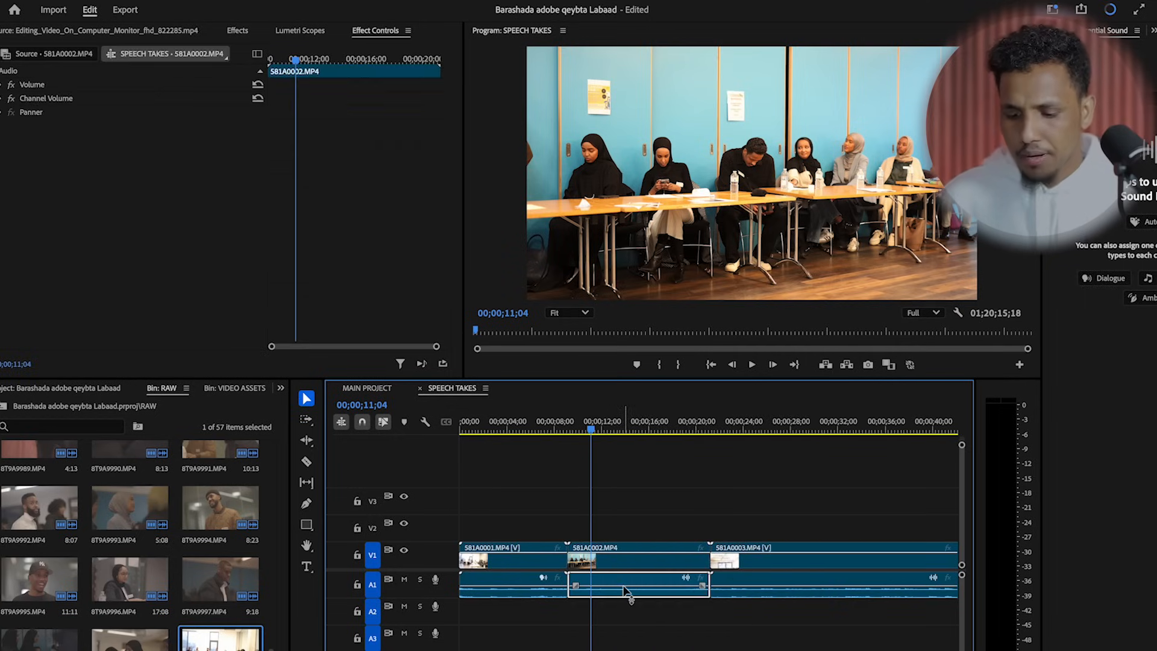
{"action": "key", "text": "Delete"}
Step: Turn the track output of V1 off and back on in the SPEECH TAKES sequence
{"action": "key", "text": "minus"}
{"action": "key", "text": "minus"}
{"action": "key", "text": "minus"}
{"action": "key", "text": "minus"}
{"action": "key", "text": "minus"}
{"action": "key", "text": "minus"}
{"action": "key", "text": "minus"}
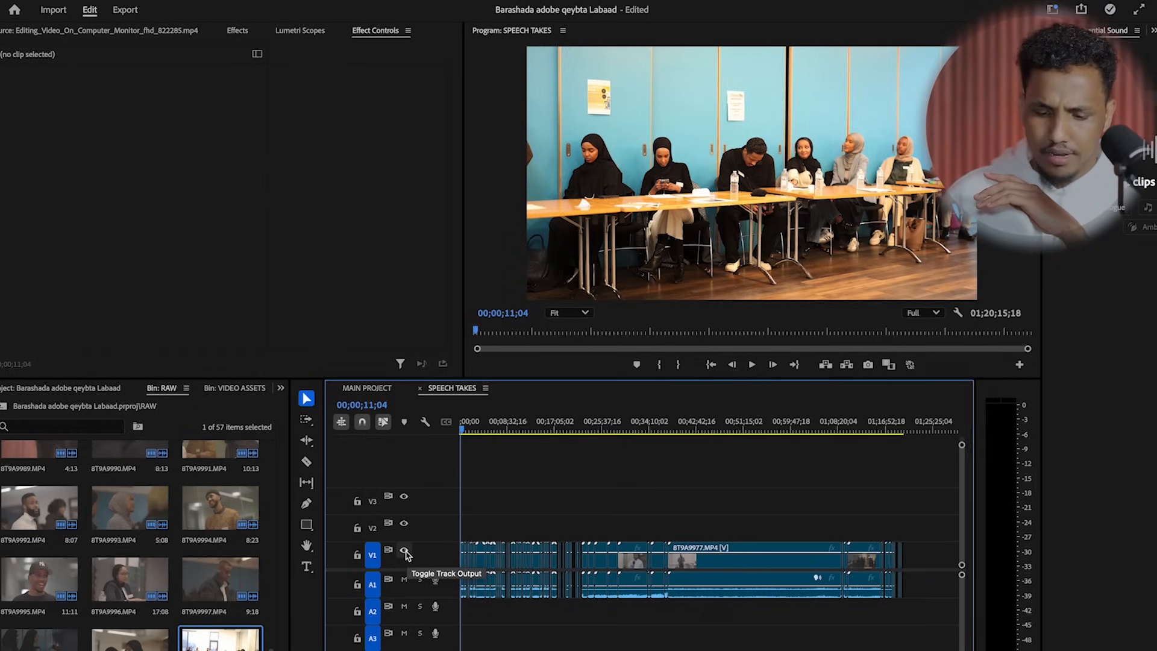
{"action": "left_click", "coordinate": [404, 551]}
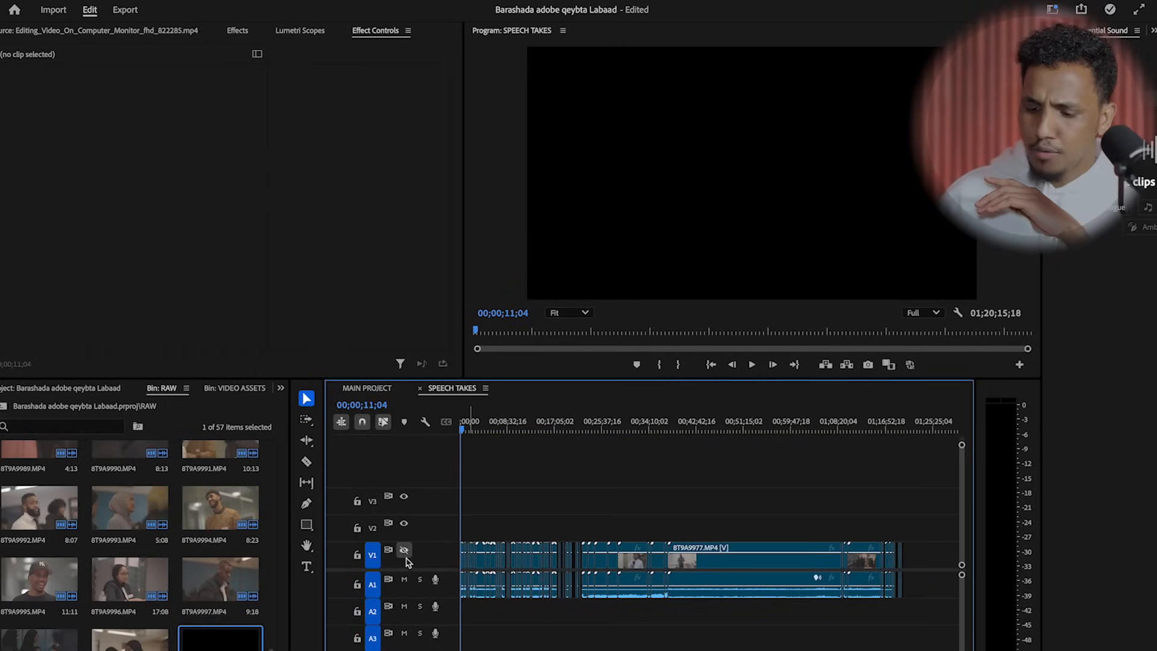
{"action": "left_click", "coordinate": [405, 555]}
Step: Lock V1, delete every audio clip on A1 in the SPEECH TAKES sequence, and undo the deletion
{"action": "left_click", "coordinate": [356, 554]}
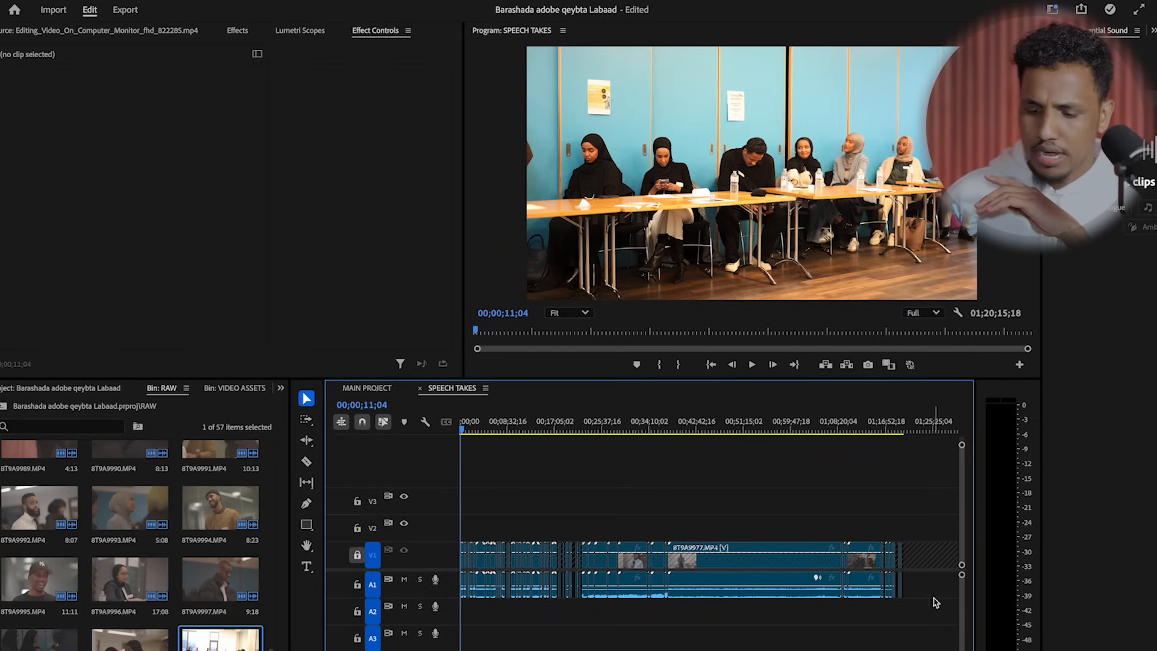
{"action": "left_click_drag", "start_coordinate": [927, 597], "coordinate": [452, 596]}
{"action": "key", "text": "Delete"}
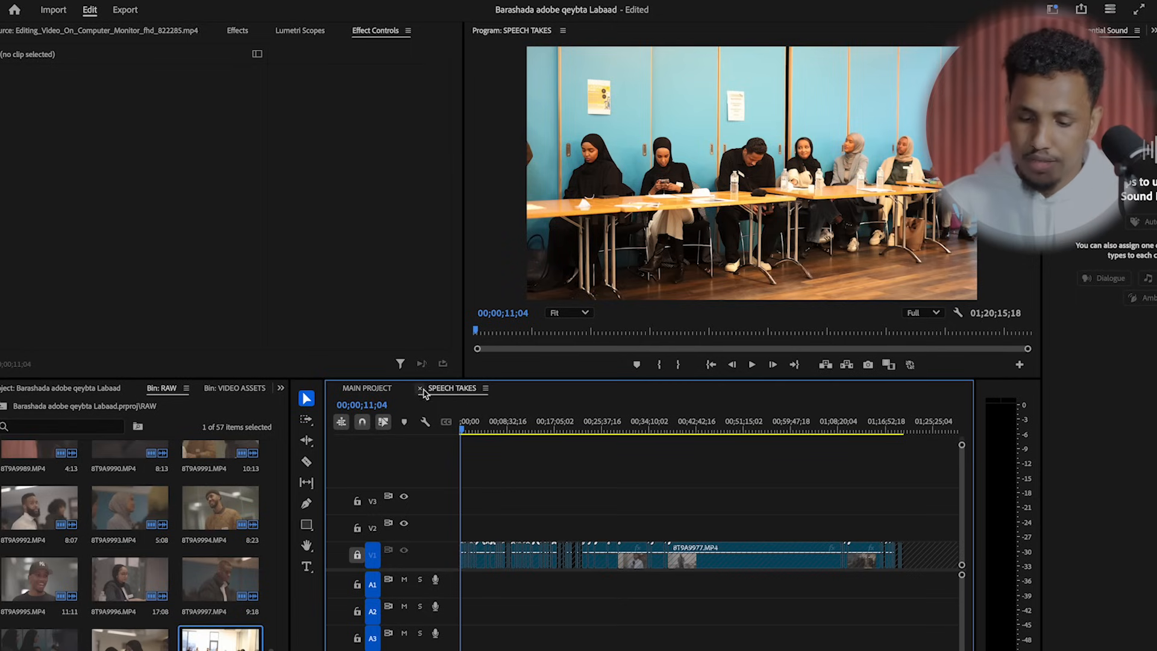
{"action": "key", "text": "ctrl+z"}
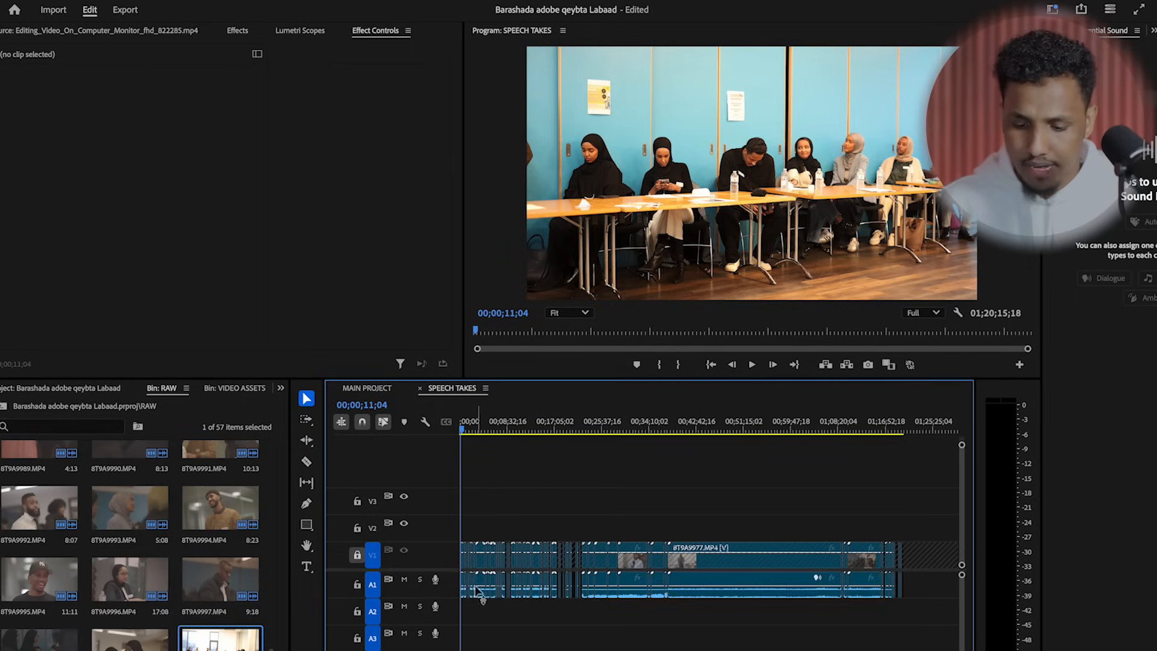
Step: Unlock V1, lock A1 instead, and delete every video clip on V1 in the SPEECH TAKES sequence
{"action": "left_click", "coordinate": [358, 554]}
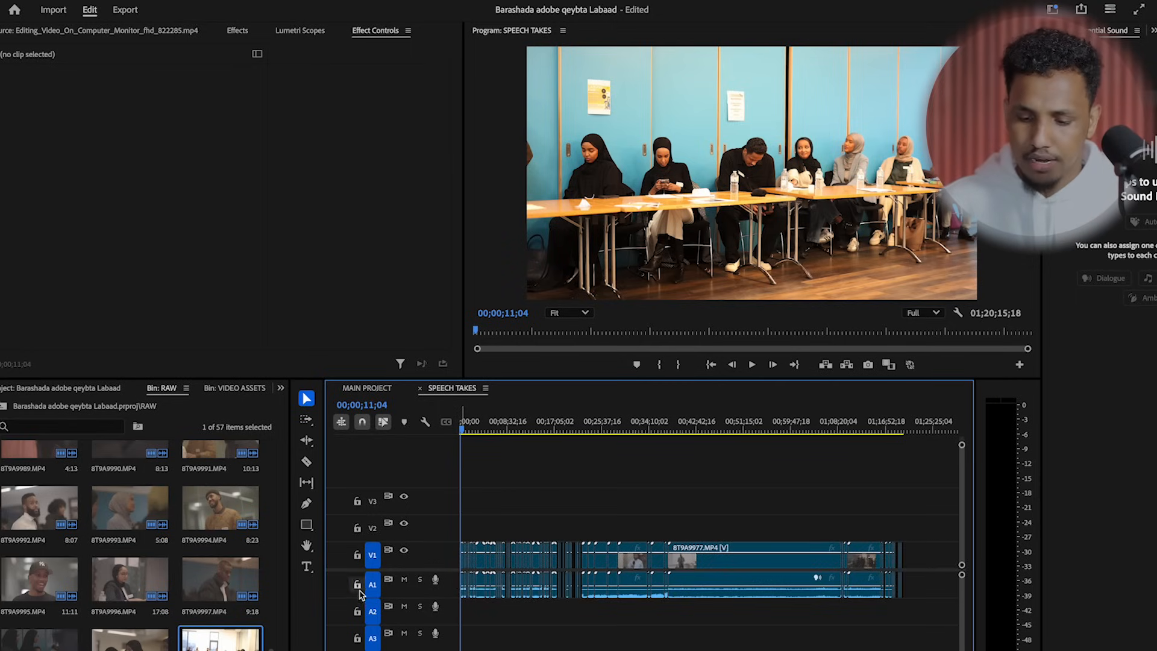
{"action": "left_click", "coordinate": [358, 585]}
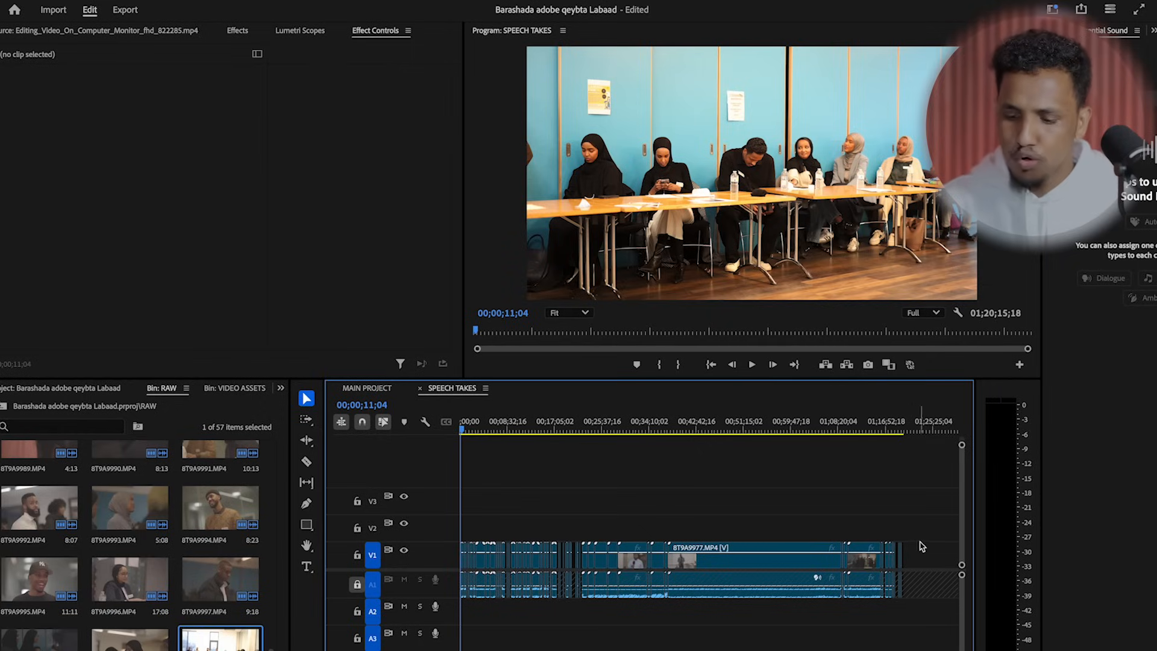
{"action": "left_click_drag", "start_coordinate": [922, 545], "coordinate": [446, 573]}
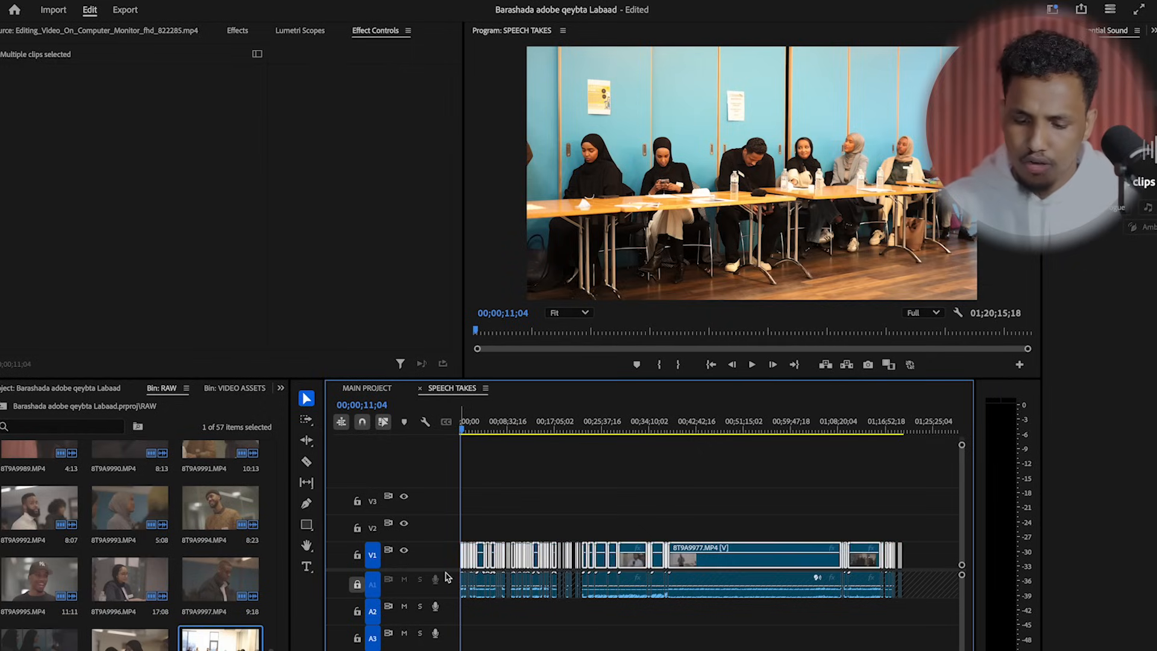
{"action": "key", "text": "Delete"}
{"action": "mouse_move", "coordinate": [467, 424]}
{"action": "left_mouse_down"}
{"action": "mouse_move", "coordinate": [591, 429]}
{"action": "mouse_move", "coordinate": [692, 456]}
{"action": "mouse_move", "coordinate": [394, 491]}
{"action": "left_mouse_up"}
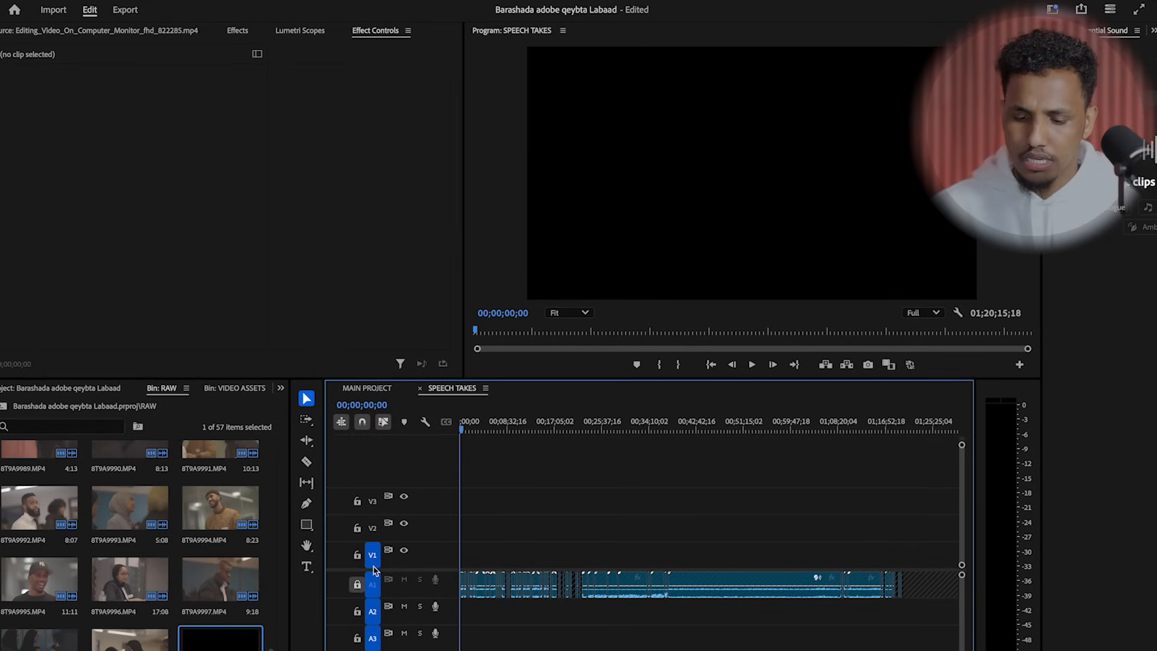
Step: Unlock A1, and undo both the unlocking and the deletion of the video clips
{"action": "left_click", "coordinate": [357, 583]}
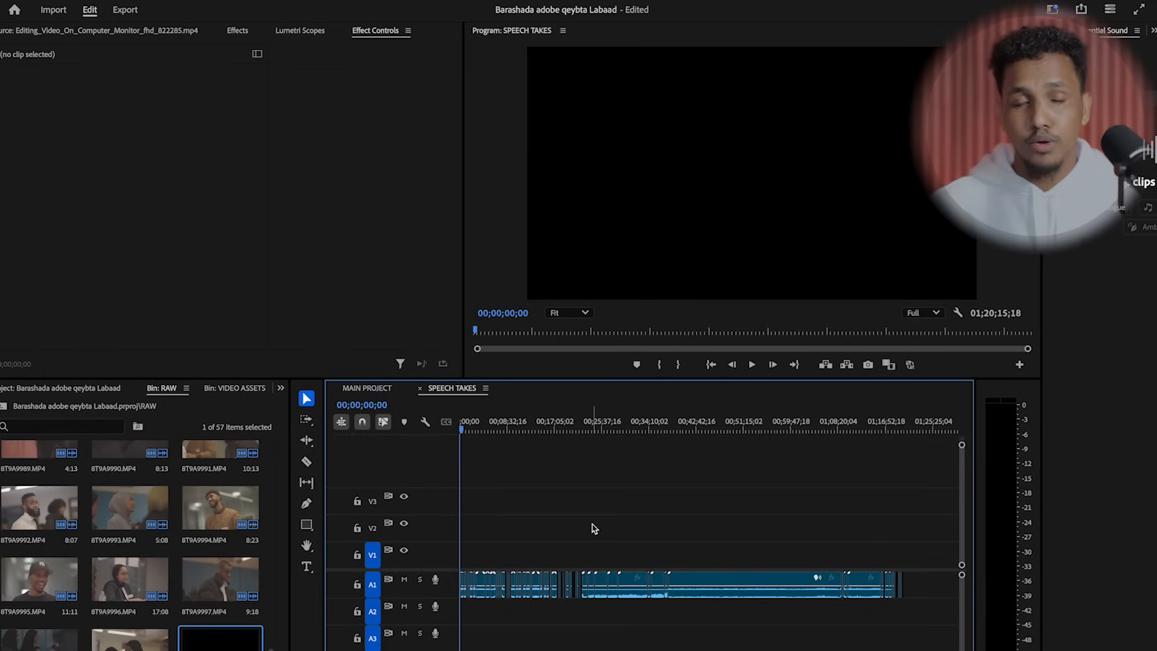
{"action": "left_click_drag", "start_coordinate": [498, 446], "coordinate": [765, 565]}
{"action": "key", "text": "super+z"}
{"action": "key", "text": "super+z"}
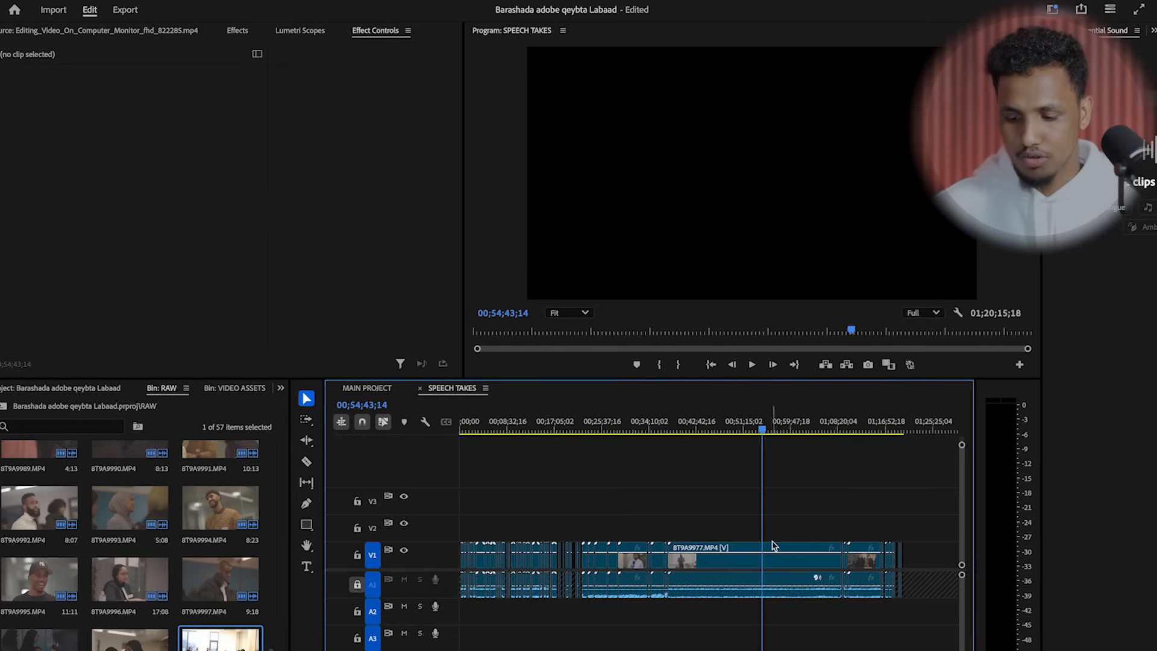
Step: Return the playhead to the start of the SPEECH TAKES sequence and unlock track A1
{"action": "left_click", "coordinate": [775, 424]}
{"action": "left_click_drag", "start_coordinate": [776, 424], "coordinate": [445, 441]}
{"action": "key", "text": "="}
{"action": "key", "text": "="}
{"action": "key", "text": "="}
{"action": "key", "text": "="}
{"action": "key", "text": "="}
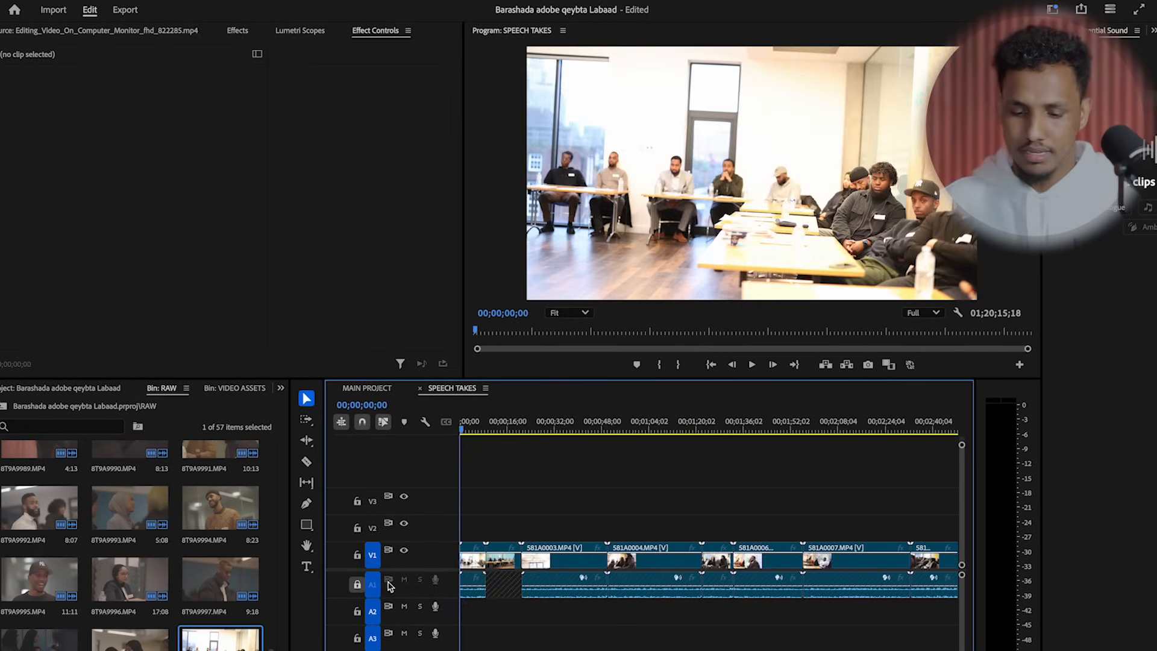
{"action": "scroll", "coordinate": [514, 537], "scroll_direction": "right", "scroll_amount": 5}
{"action": "scroll", "coordinate": [543, 536], "scroll_direction": "left", "scroll_amount": 5}
{"action": "left_click", "coordinate": [357, 587]}
{"action": "key", "text": "-"}
{"action": "key", "text": "-"}
{"action": "key", "text": "-"}
{"action": "key", "text": "-"}
{"action": "key", "text": "-"}
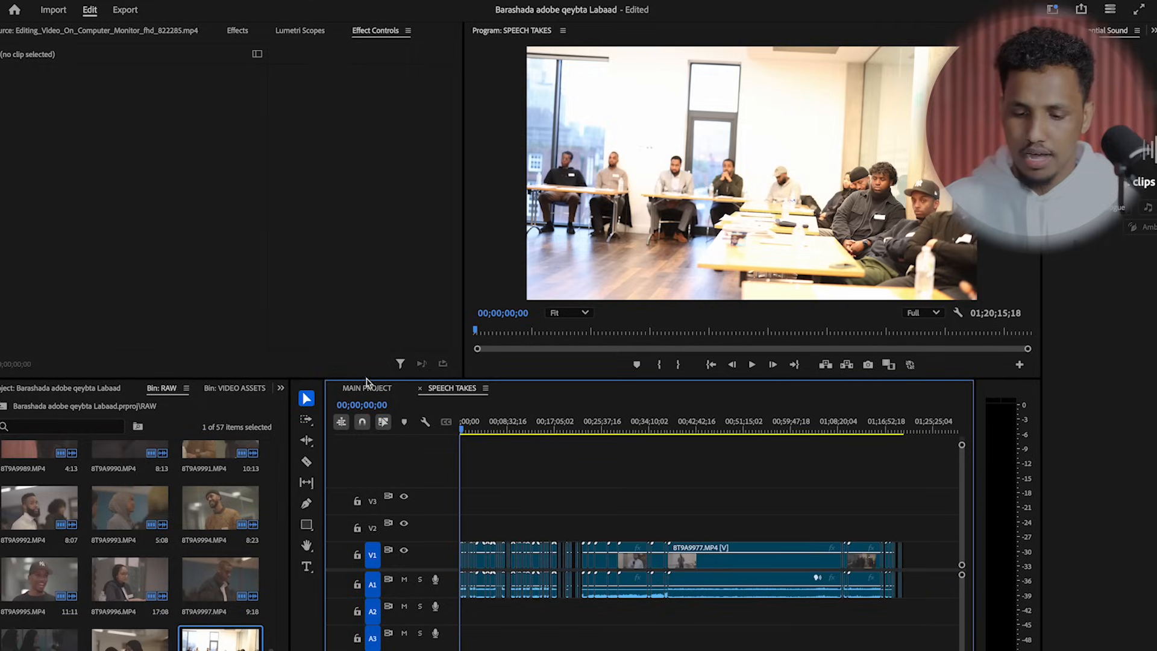
Step: Switch to the MAIN PROJECT sequence and show the project's top-level bins
{"action": "left_click", "coordinate": [367, 389]}
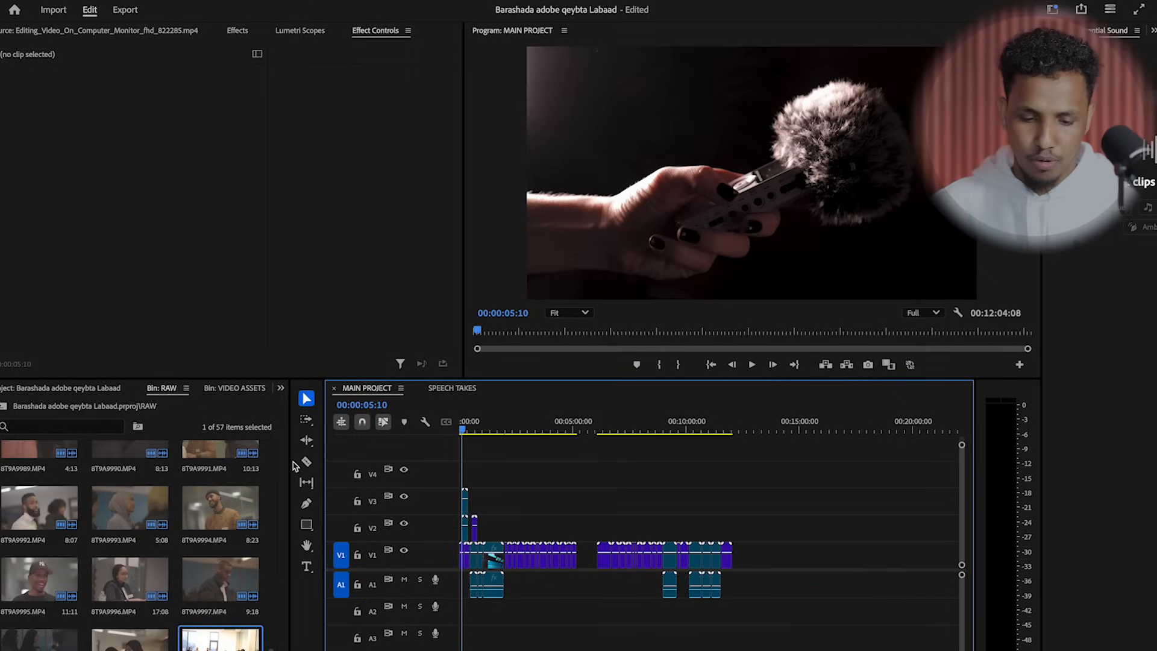
{"action": "left_click", "coordinate": [281, 389]}
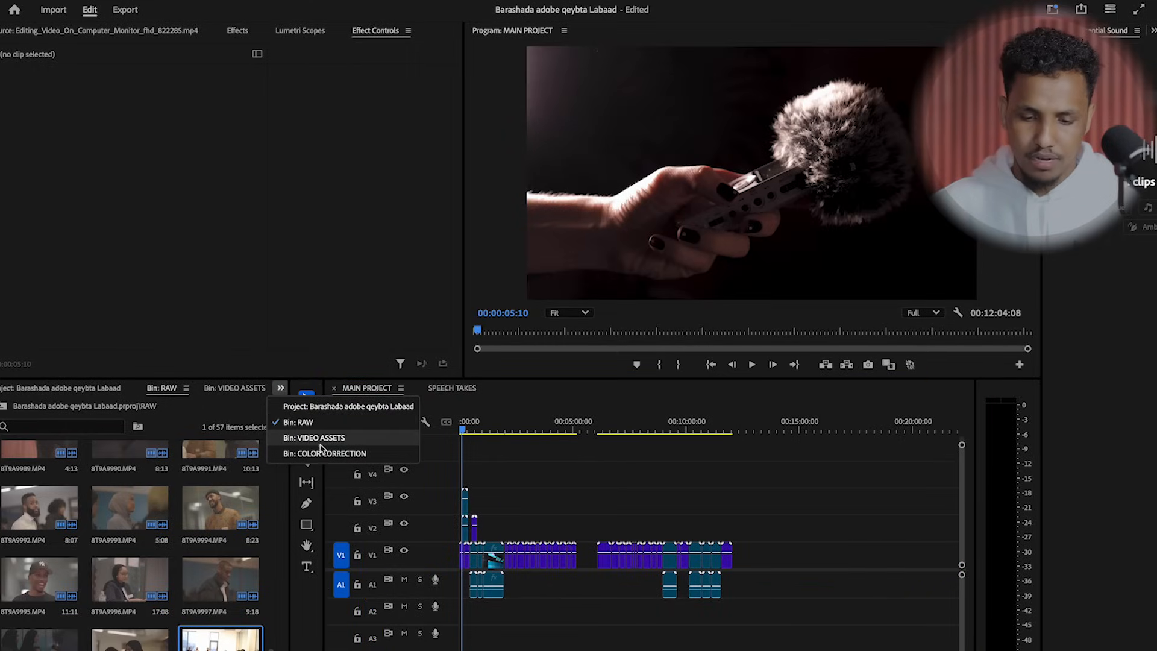
{"action": "left_click", "coordinate": [362, 409]}
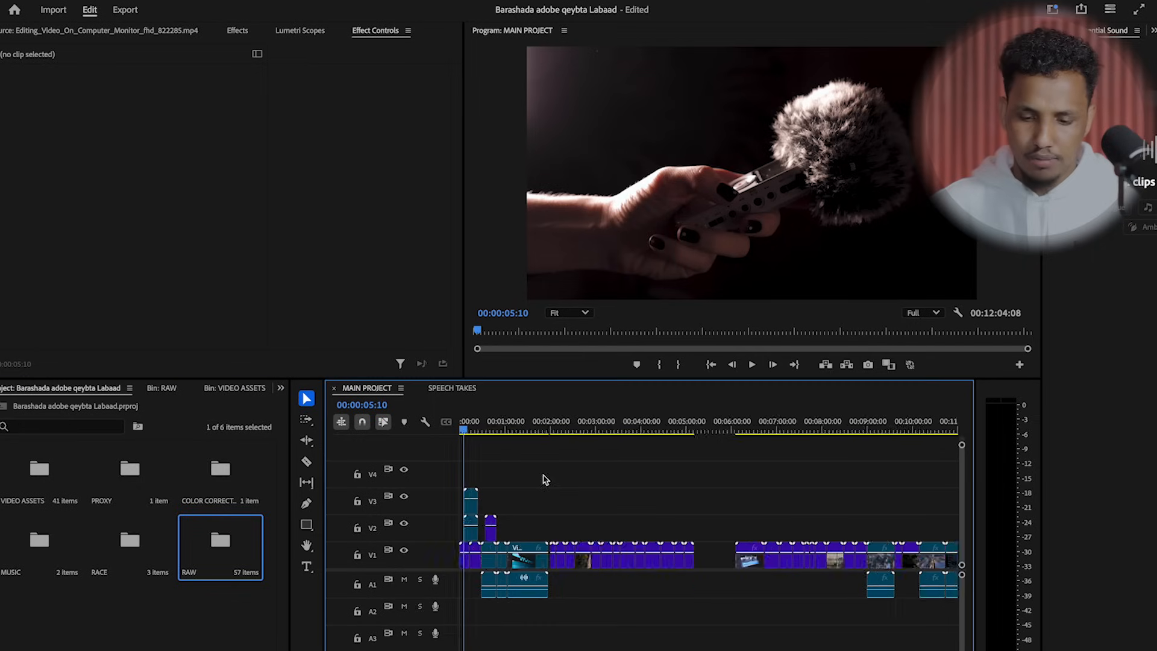
Step: Return the playhead to the start of MAIN PROJECT and look over how its clips are laid out across the tracks
{"action": "left_click", "coordinate": [553, 429]}
{"action": "left_click_drag", "start_coordinate": [553, 429], "coordinate": [456, 493]}
{"action": "key", "text": "minus"}
{"action": "key", "text": "minus"}
{"action": "key", "text": "minus"}
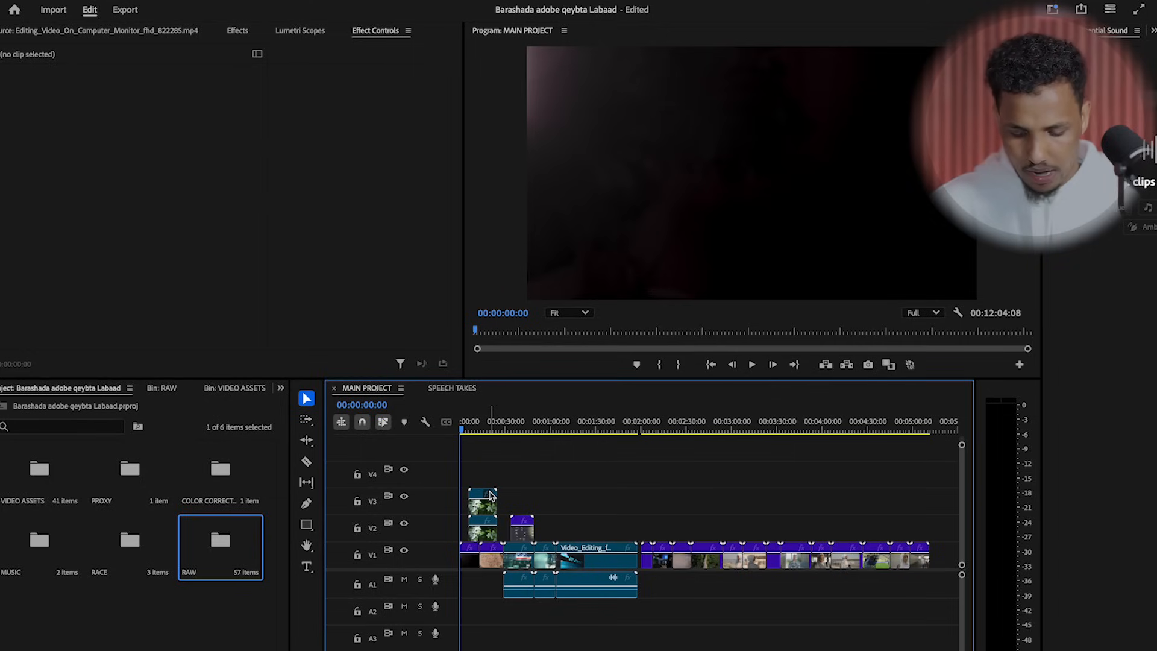
{"action": "key", "text": "minus"}
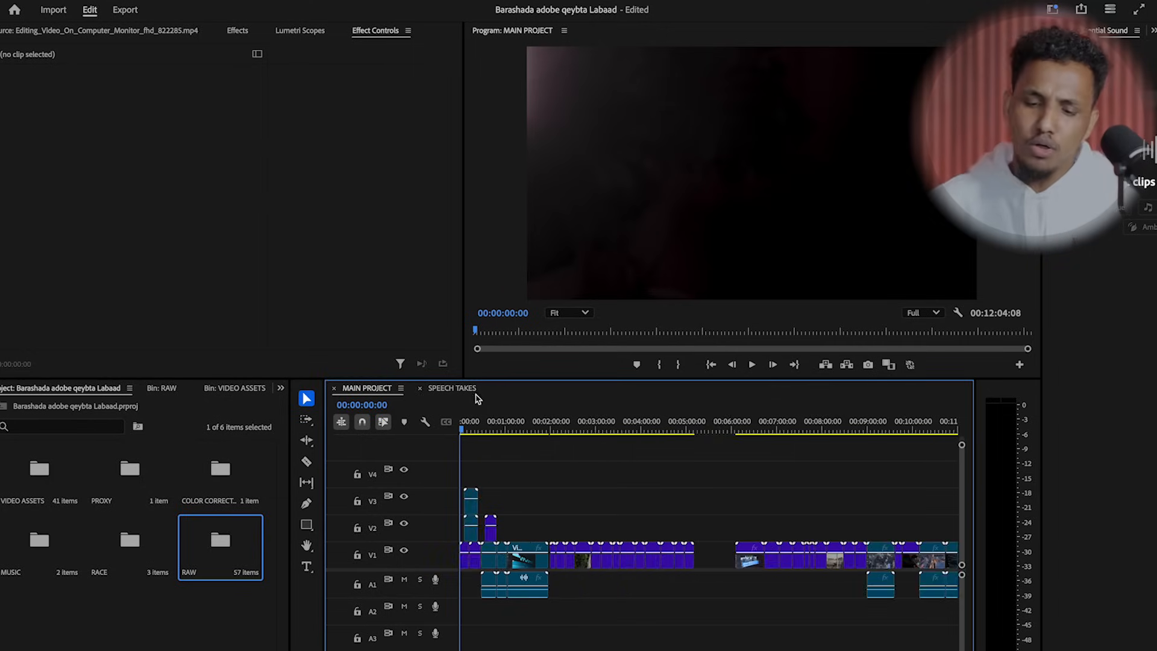
{"action": "key", "text": "minus"}
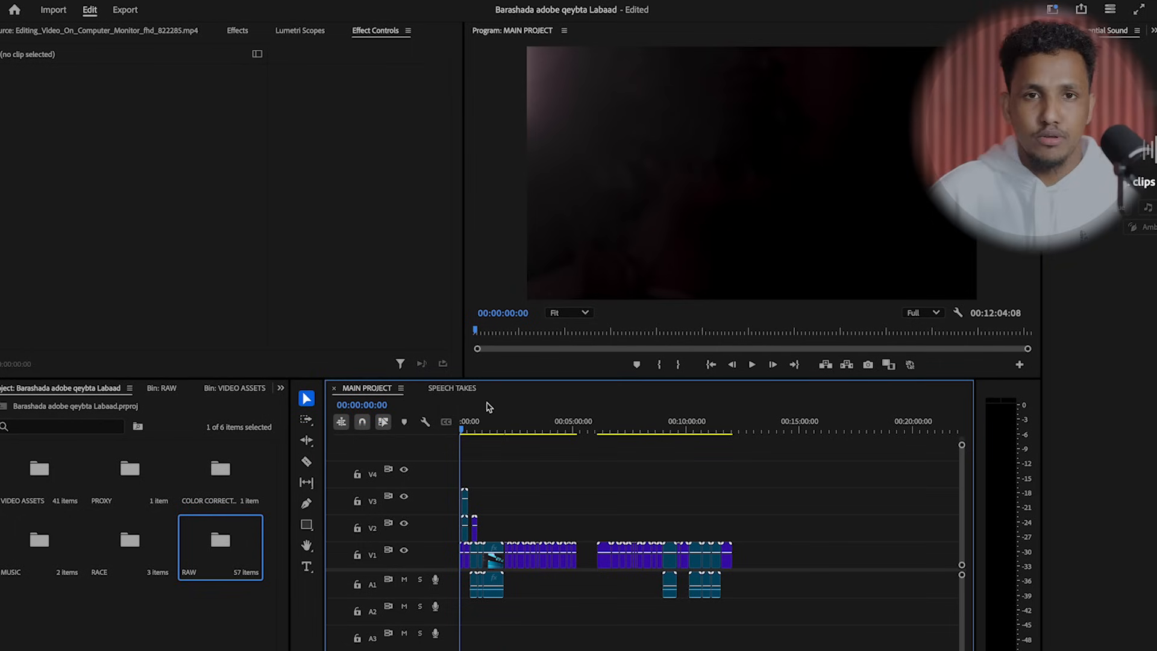
{"action": "key", "text": "equal"}
{"action": "key", "text": "equal"}
{"action": "key", "text": "equal"}
{"action": "key", "text": "equal"}
{"action": "key", "text": "minus"}
{"action": "key", "text": "minus"}
{"action": "key", "text": "minus"}
Step: Switch to the SPEECH TAKES sequence and scrub through its clips to review the footage
{"action": "left_click", "coordinate": [463, 387]}
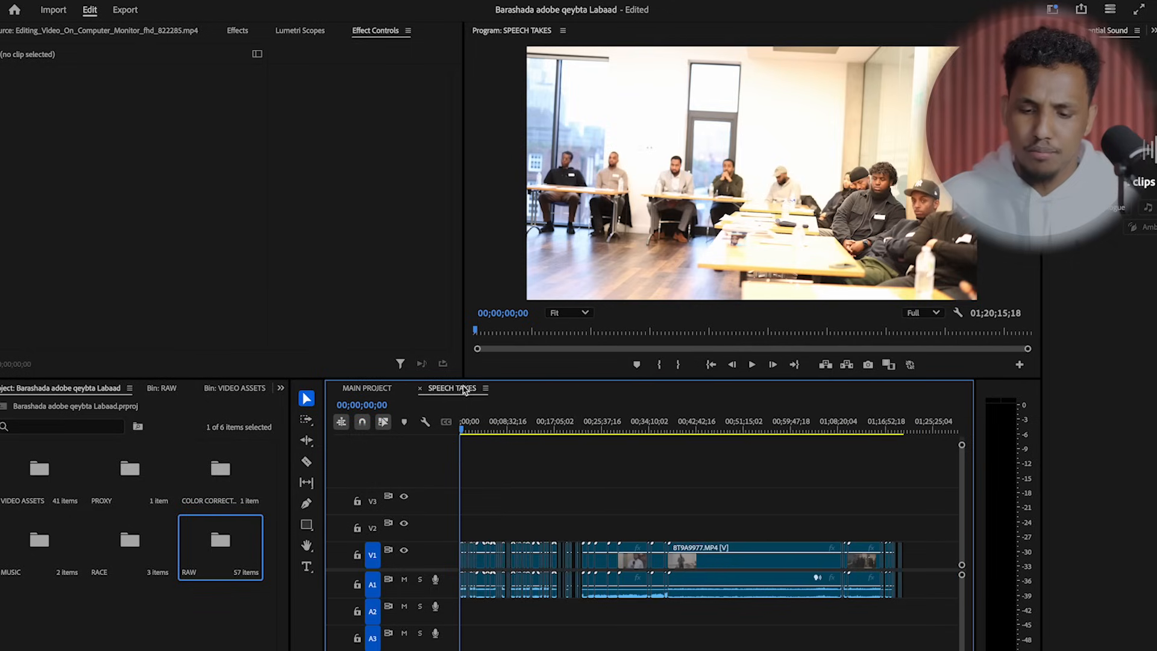
{"action": "key", "text": "equal"}
{"action": "key", "text": "equal"}
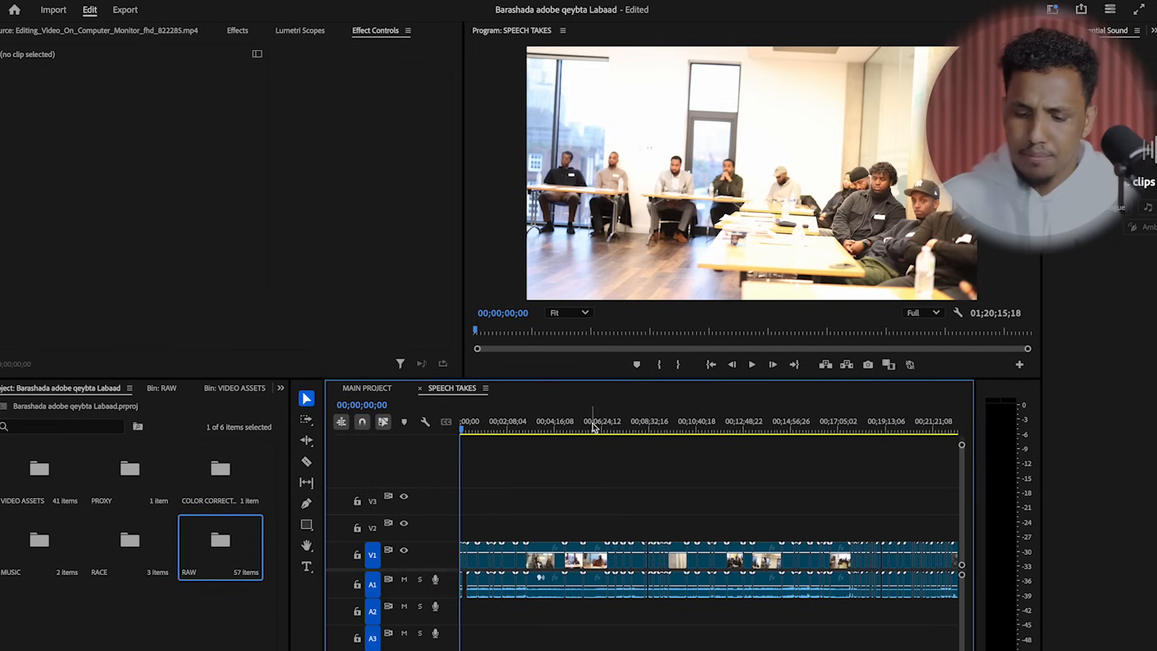
{"action": "left_click", "coordinate": [594, 426]}
{"action": "left_click", "coordinate": [745, 431]}
{"action": "left_click_drag", "start_coordinate": [752, 433], "coordinate": [824, 445]}
{"action": "key", "text": "minus"}
{"action": "key", "text": "minus"}
{"action": "left_click_drag", "start_coordinate": [604, 428], "coordinate": [888, 498]}
Step: Switch to MAIN PROJECT, move the playhead to 00:03:56:12, and select the Smiling_Woman_In_Hijab_fhd_1888859.mp4 clip on V1
{"action": "left_click", "coordinate": [382, 389]}
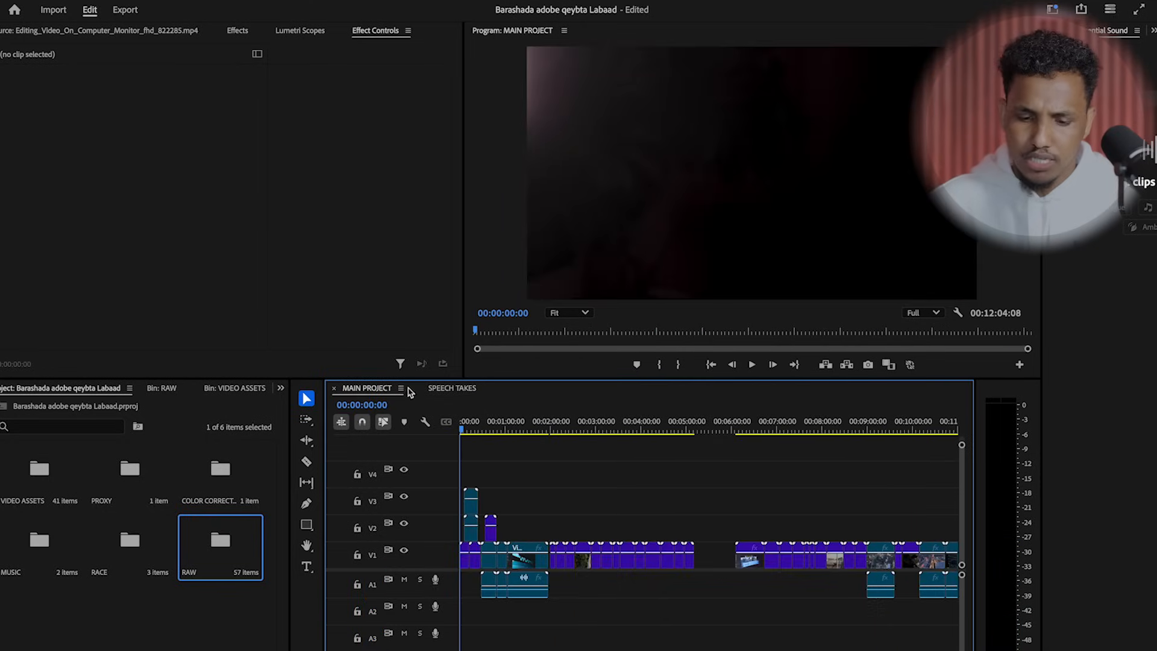
{"action": "left_click_drag", "start_coordinate": [585, 430], "coordinate": [629, 435]}
{"action": "key", "text": "equal"}
{"action": "key", "text": "equal"}
{"action": "key", "text": "equal"}
{"action": "key", "text": "equal"}
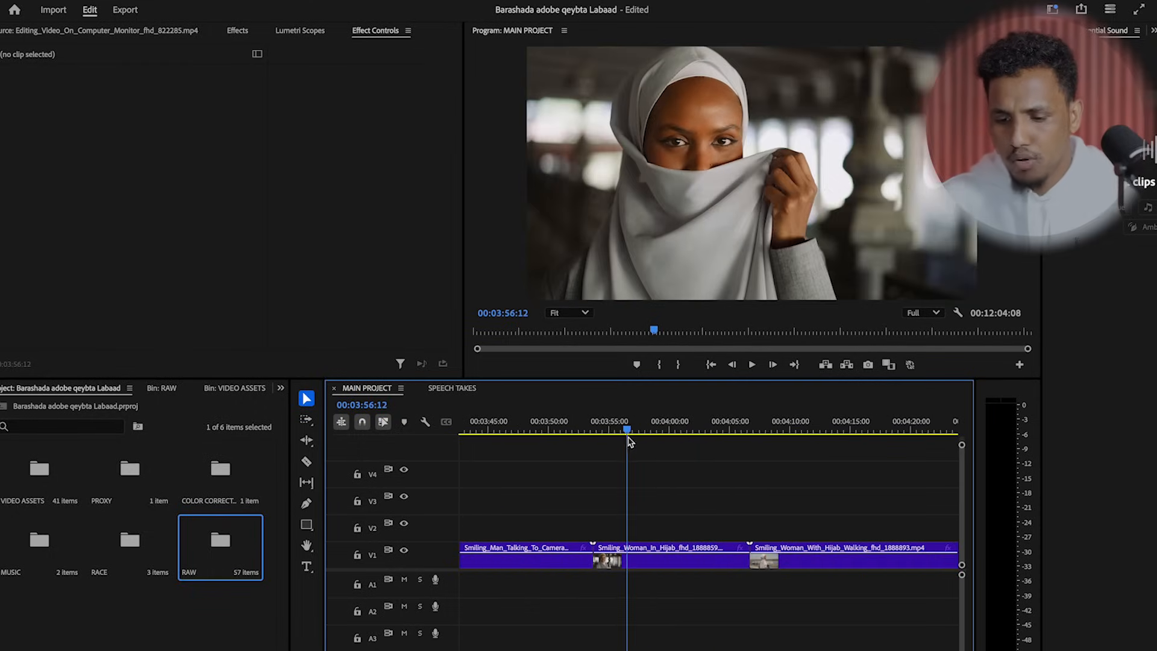
{"action": "left_click", "coordinate": [644, 570]}
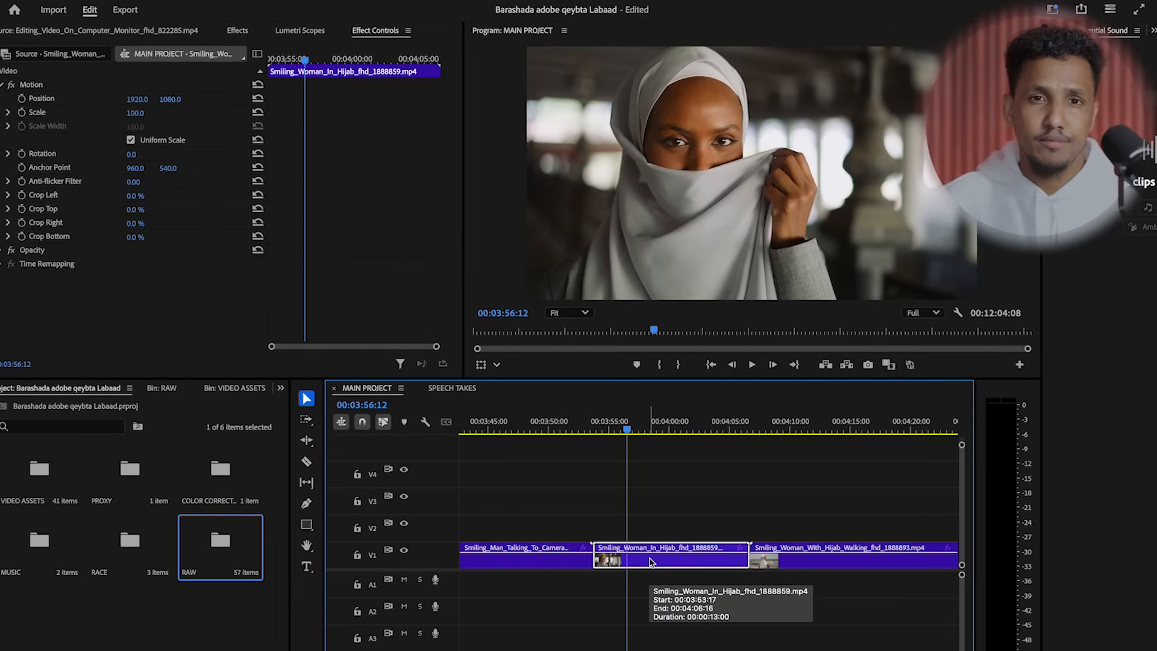
Step: Split the Smiling_Woman_In_Hijab clip at 00:03:55:15, and replace its short opening part by moving the remainder against the previous clip
{"action": "left_click", "coordinate": [617, 430]}
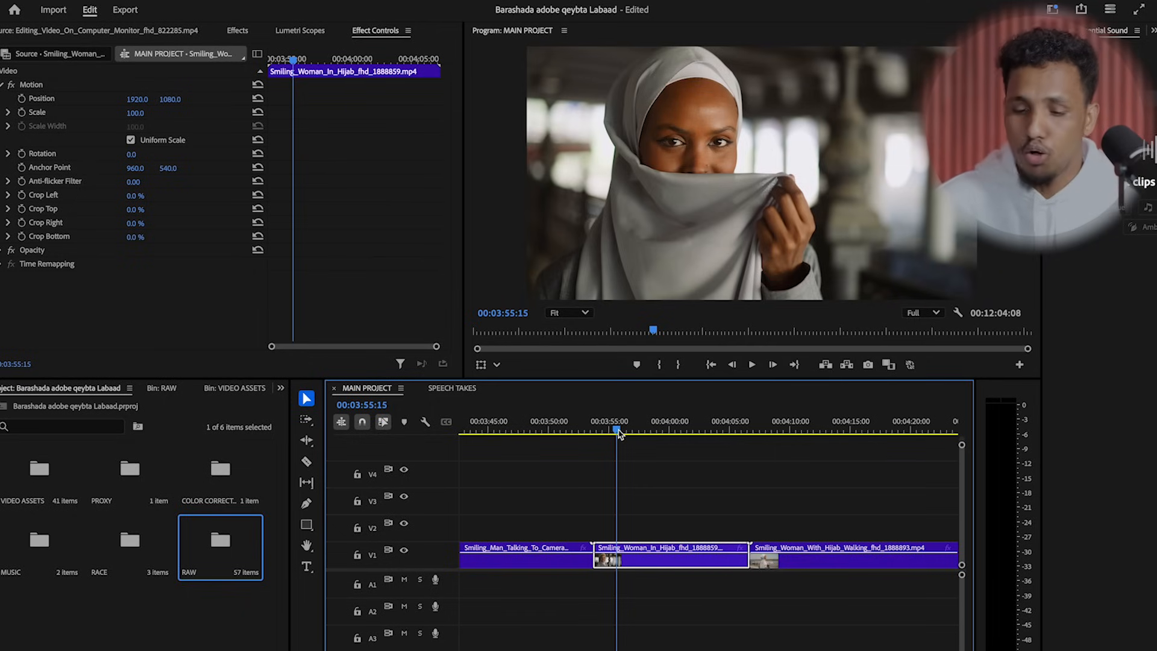
{"action": "key", "text": "c"}
{"action": "left_click", "coordinate": [616, 555]}
{"action": "key", "text": "v"}
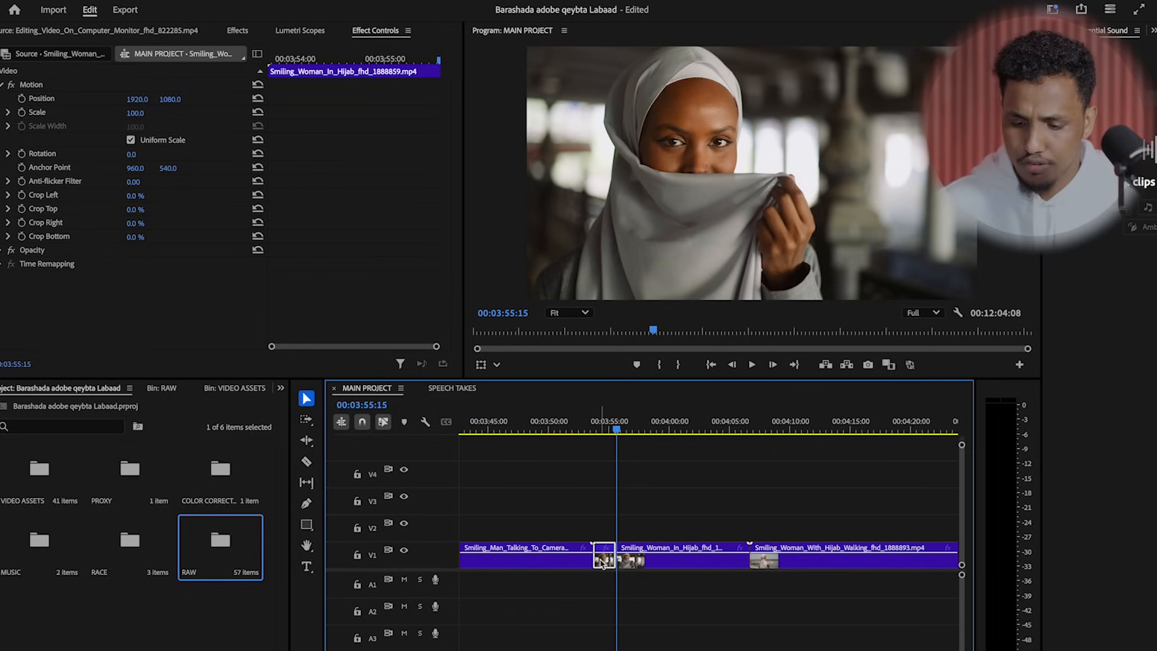
{"action": "left_click_drag", "start_coordinate": [649, 556], "coordinate": [628, 555]}
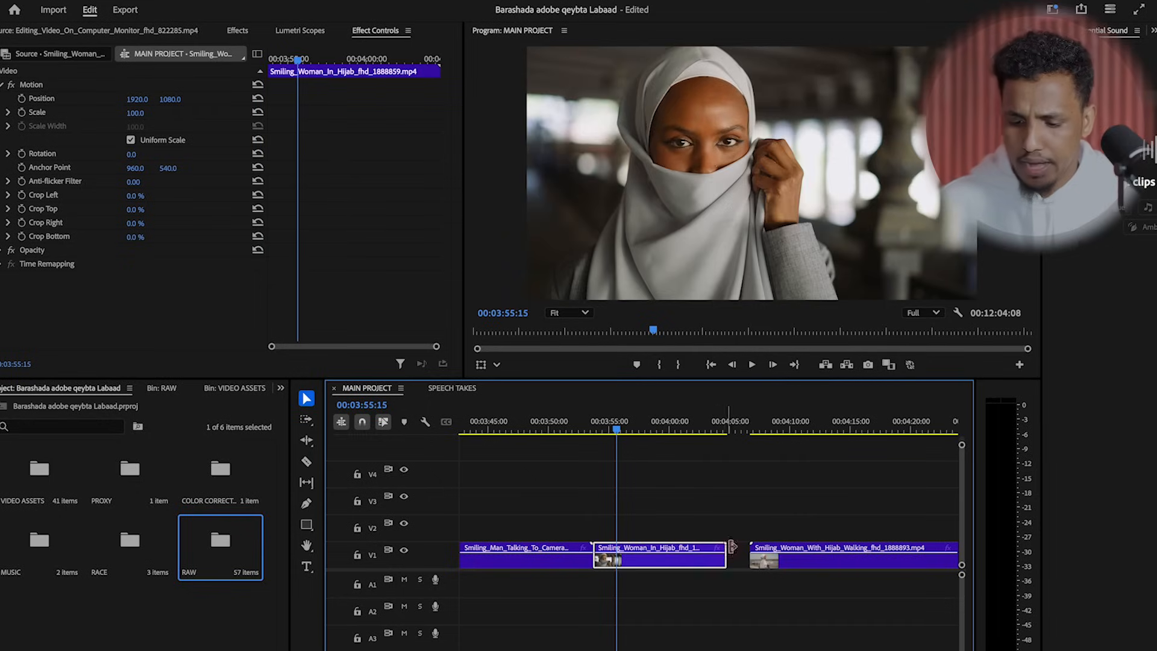
Step: Trim the end of the Smiling_Woman_In_Hijab clip on V1 back to about 00:04:00:06 and close the gap after it
{"action": "left_click_drag", "start_coordinate": [726, 551], "coordinate": [670, 552]}
{"action": "left_click", "coordinate": [678, 558]}
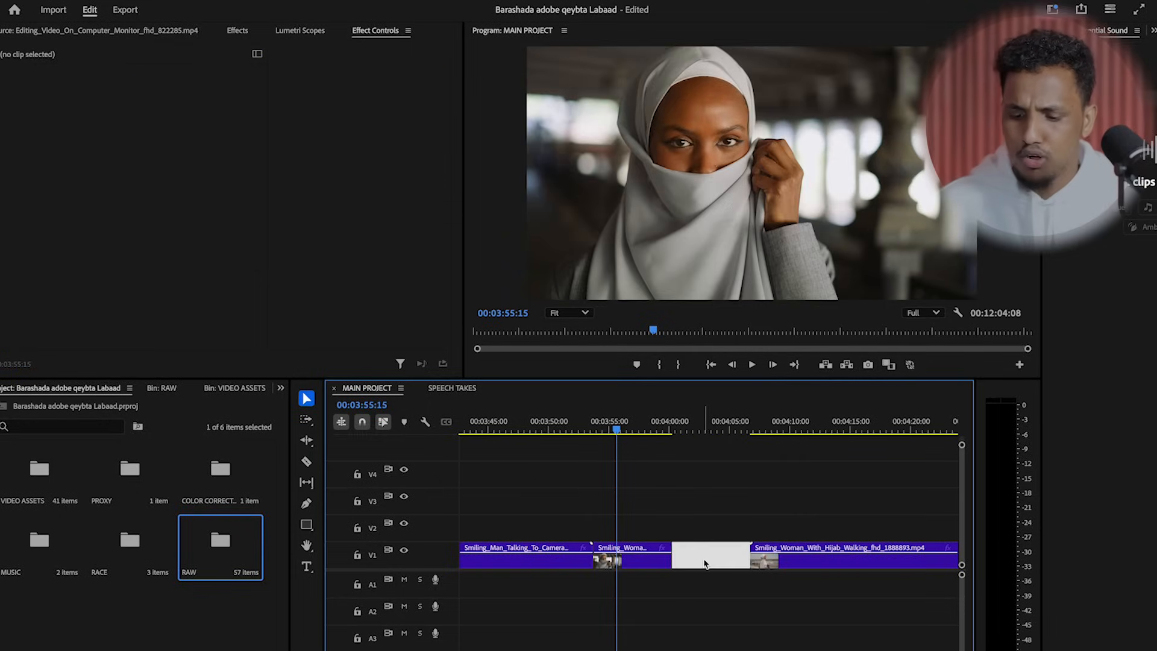
{"action": "key", "text": "Delete"}
Step: Reveal the Smiling_Woman_With_Hijab_Walking_fhd_1888893.mp4 timeline clip in its project bin and scrub through its source footage
{"action": "left_click_drag", "start_coordinate": [616, 429], "coordinate": [750, 508]}
{"action": "left_click", "coordinate": [776, 550]}
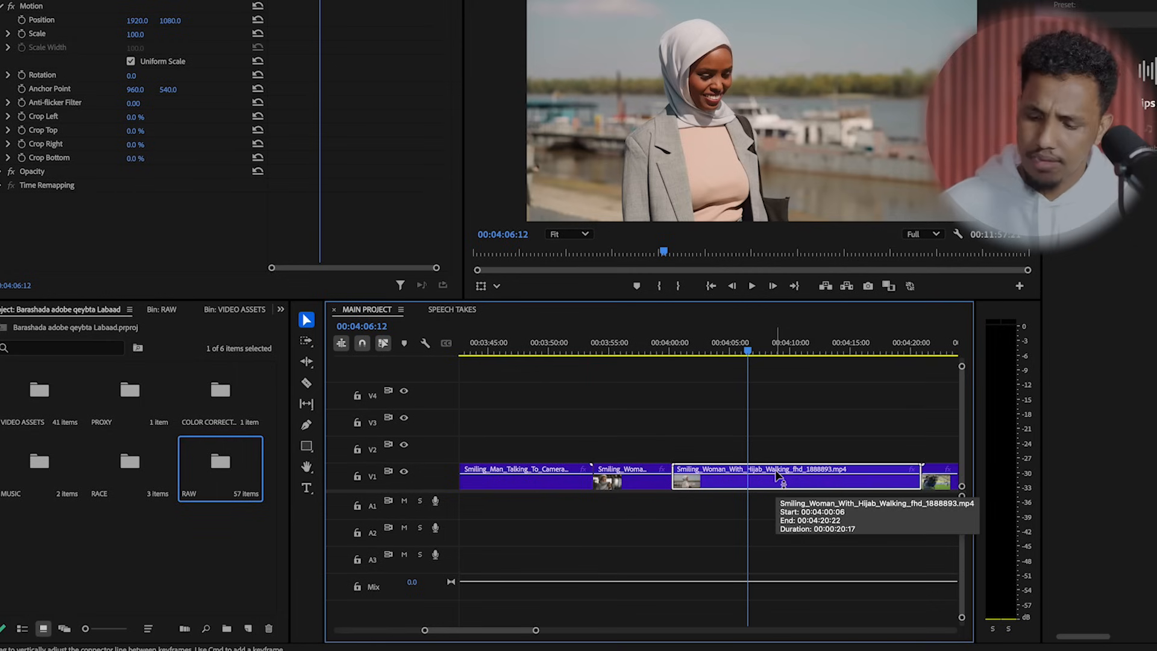
{"action": "right_click", "coordinate": [777, 475]}
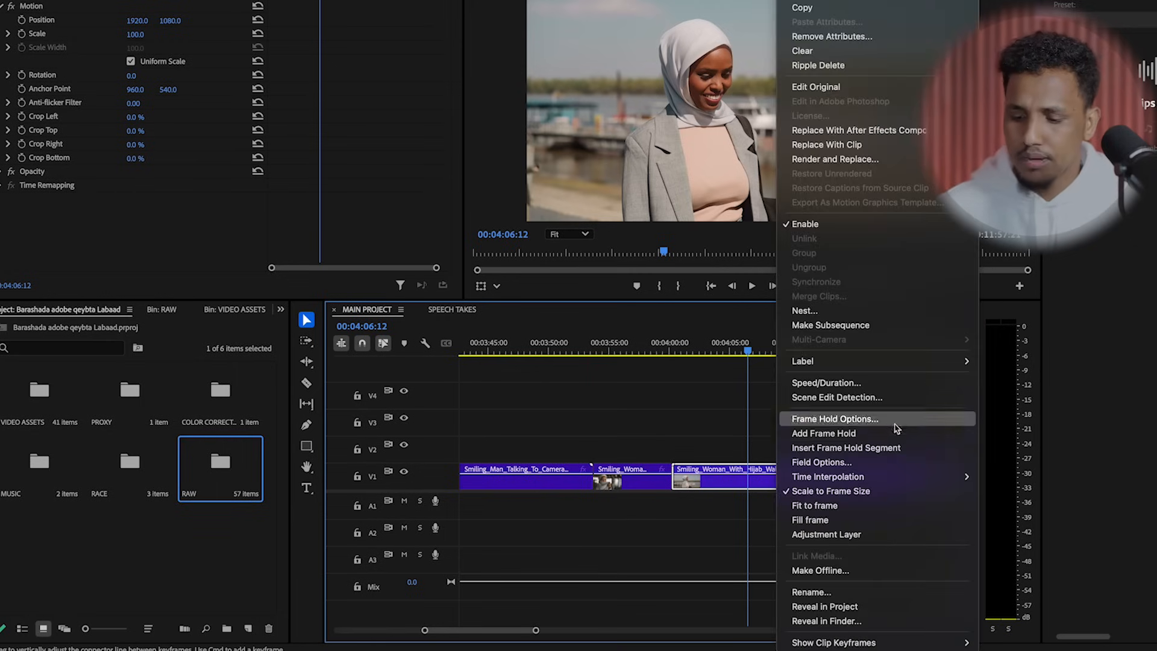
{"action": "left_click", "coordinate": [859, 606]}
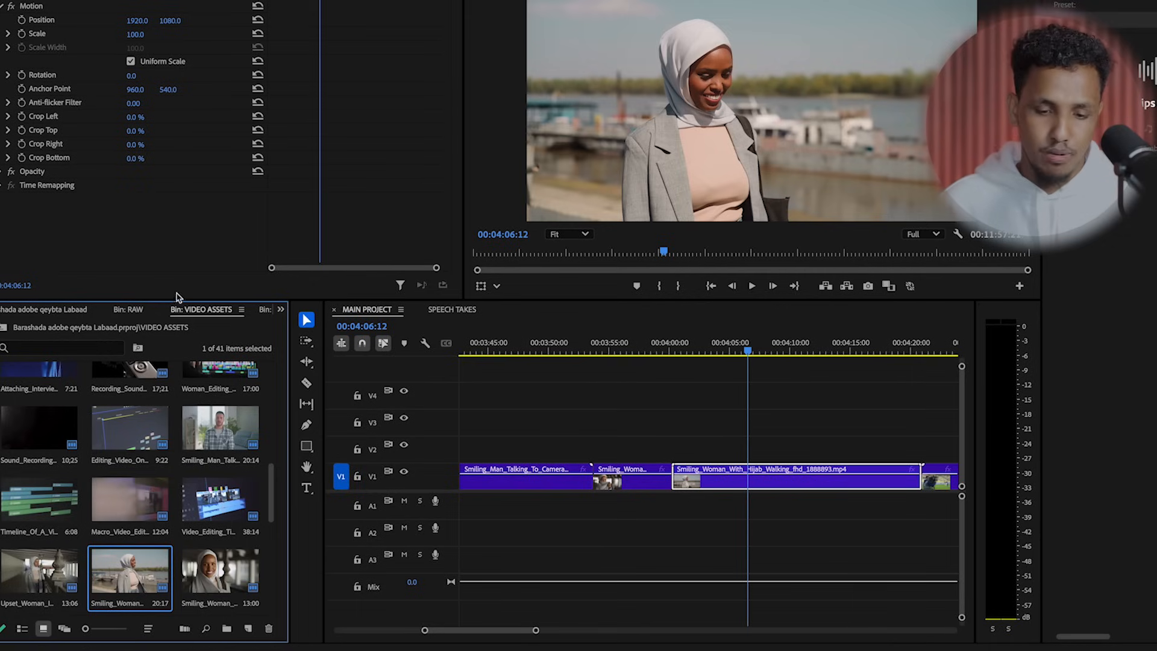
{"action": "double_click", "coordinate": [148, 568]}
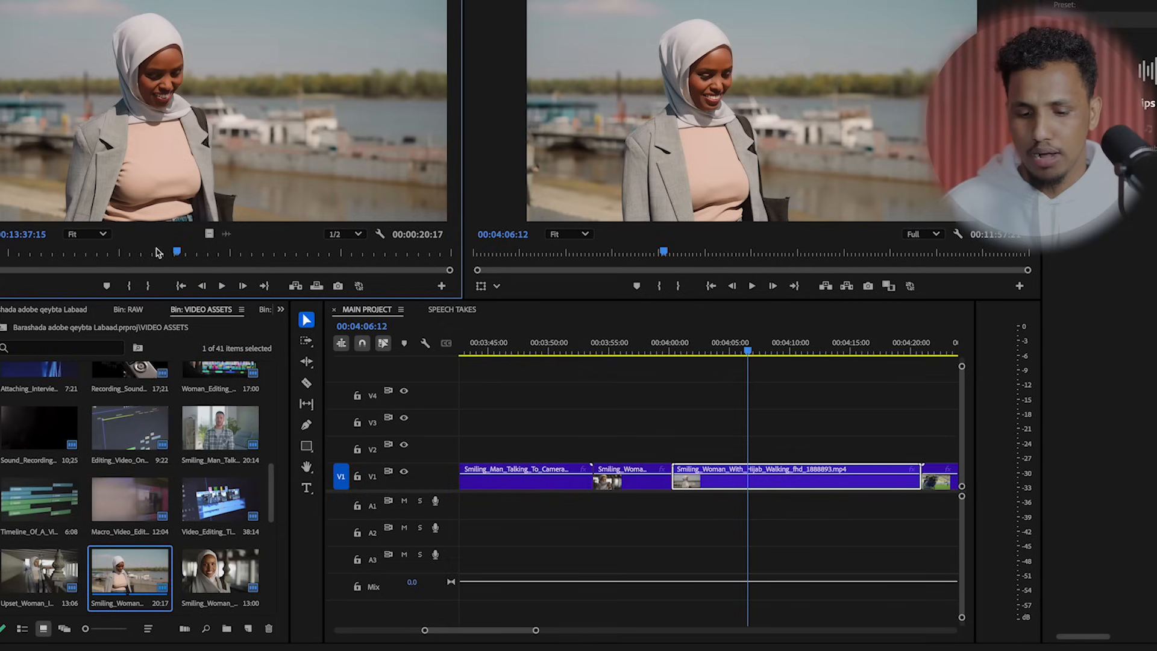
{"action": "left_click_drag", "start_coordinate": [161, 252], "coordinate": [0, 320]}
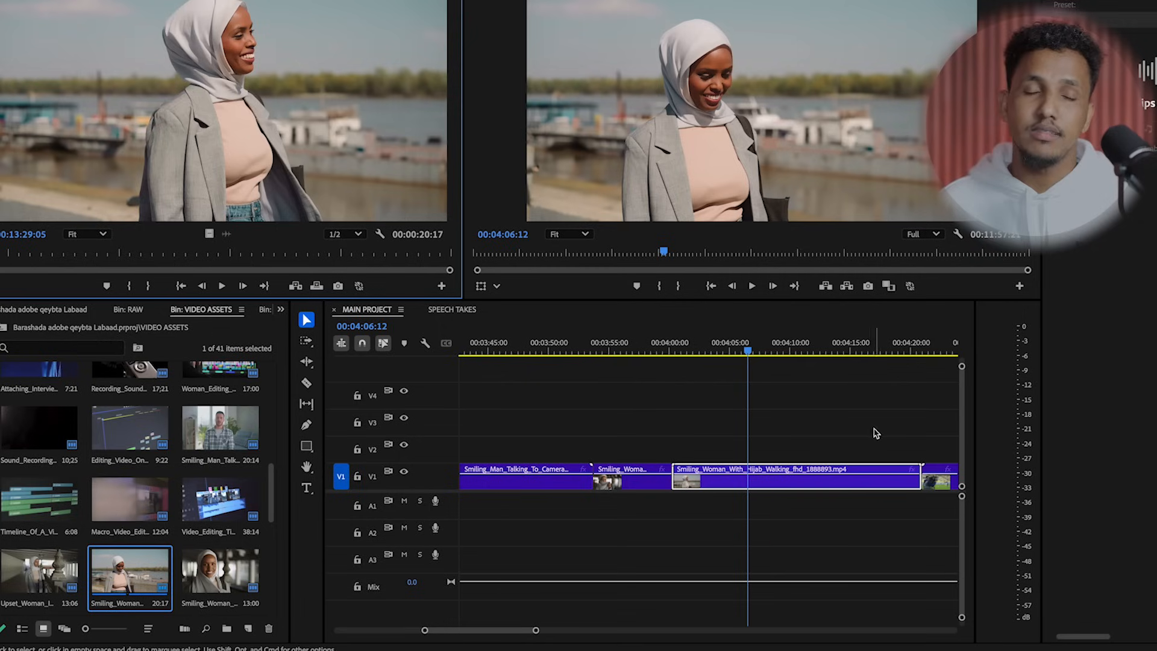
Step: Move the playhead to 00:07:03:05, reveal the Woman_Editing_Video clip there in its project bin and open it in the Source monitor
{"action": "left_click", "coordinate": [619, 349]}
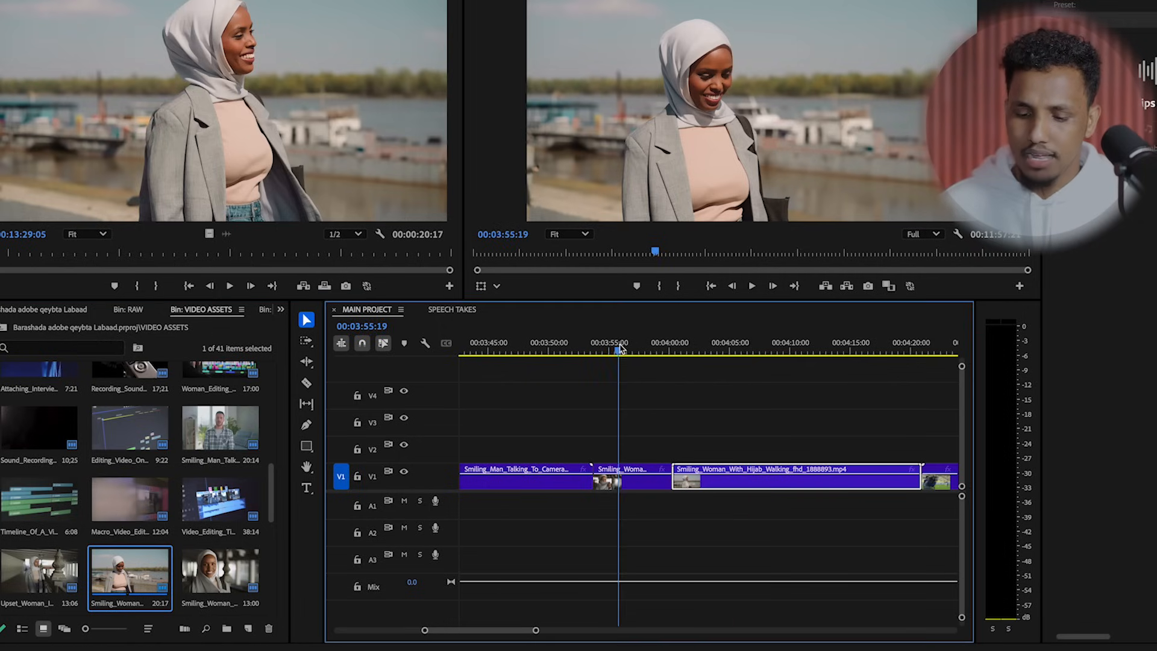
{"action": "left_click", "coordinate": [699, 442]}
{"action": "key", "text": "minus"}
{"action": "key", "text": "backslash"}
{"action": "left_click_drag", "start_coordinate": [757, 351], "coordinate": [780, 356]}
{"action": "key", "text": "equal"}
{"action": "key", "text": "equal"}
{"action": "key", "text": "equal"}
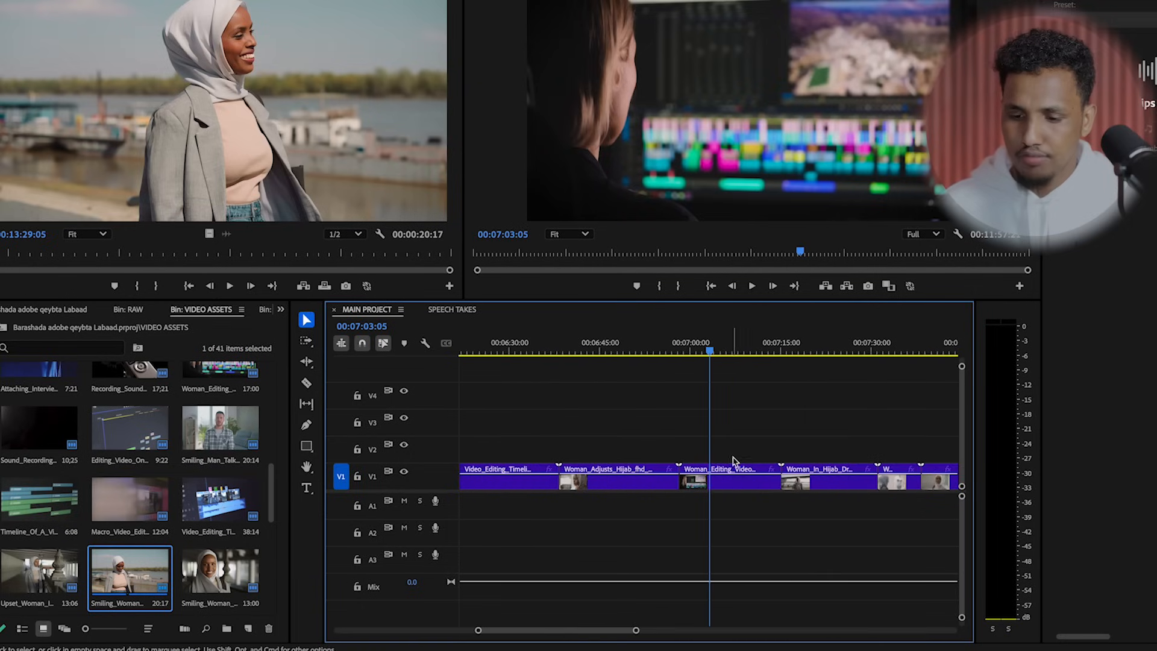
{"action": "right_click", "coordinate": [737, 474]}
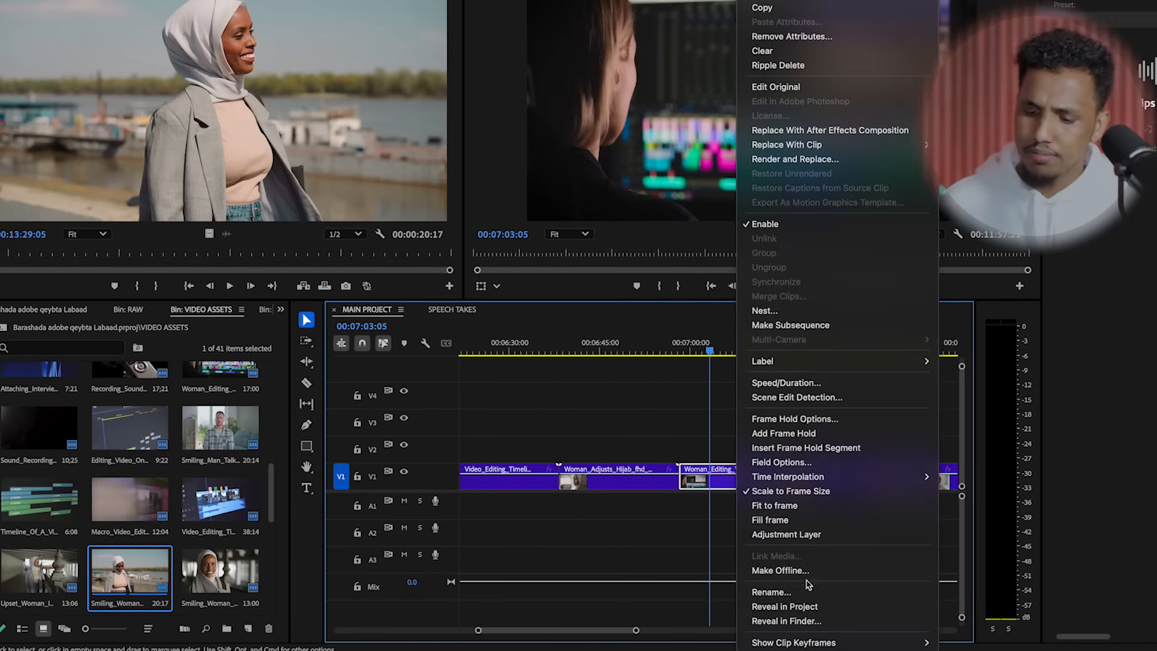
{"action": "left_click", "coordinate": [783, 606]}
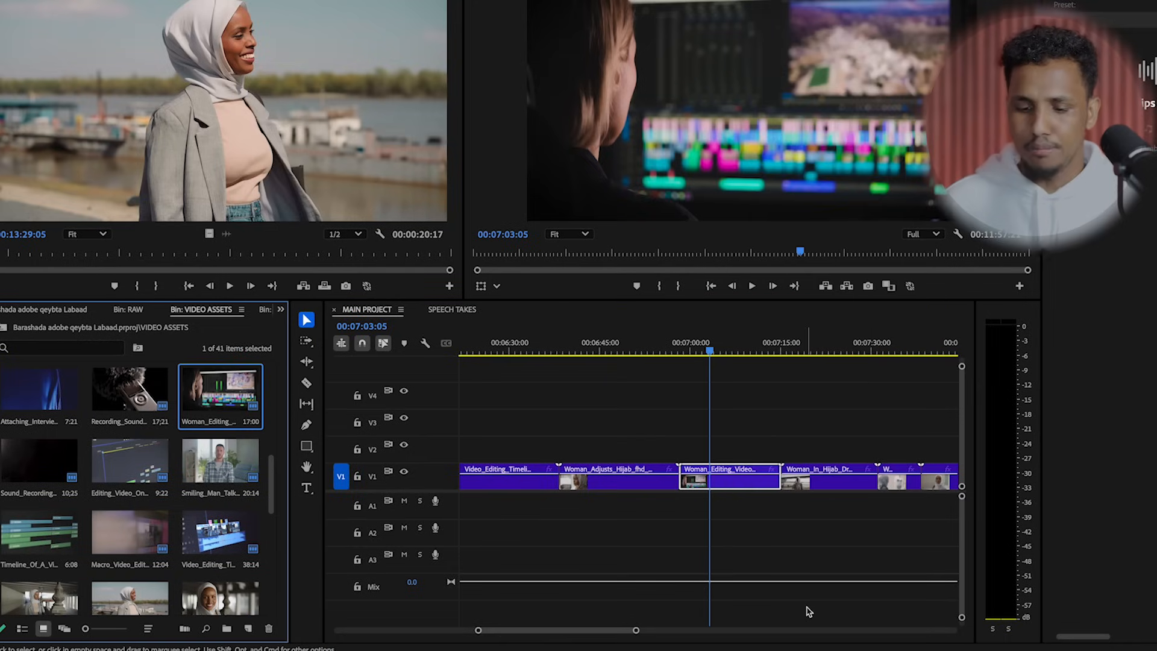
{"action": "double_click", "coordinate": [207, 405]}
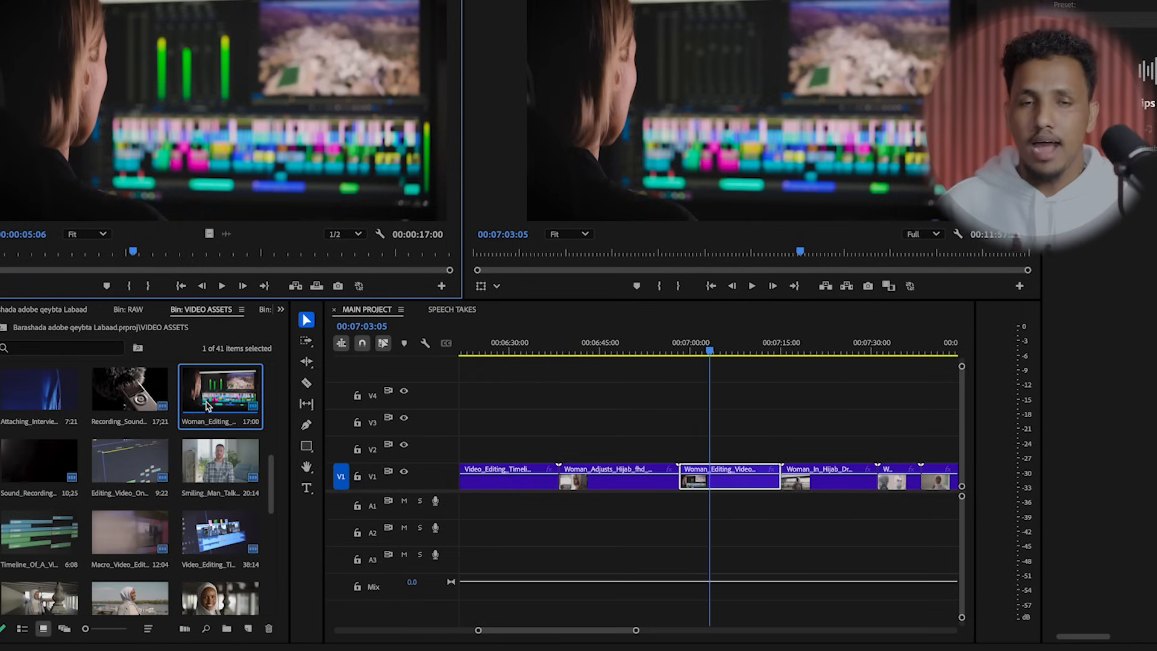
Step: Return the playhead to the start of the MAIN PROJECT sequence with the whole edit in view
{"action": "left_click", "coordinate": [637, 414]}
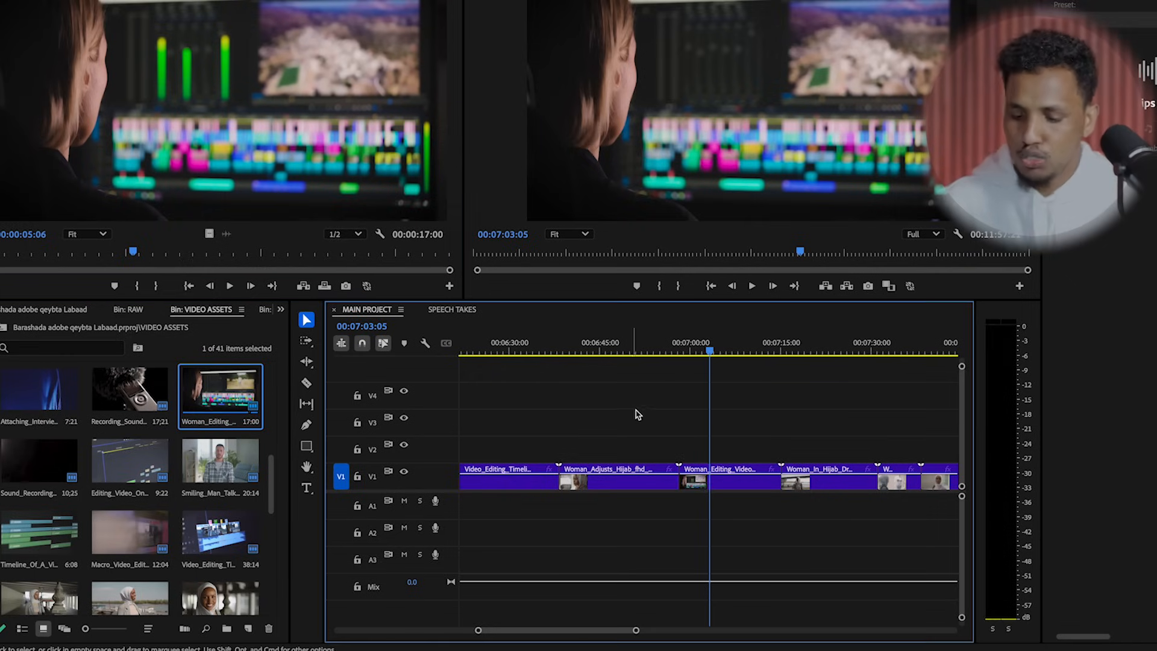
{"action": "key", "text": "minus"}
{"action": "key", "text": "minus"}
{"action": "key", "text": "minus"}
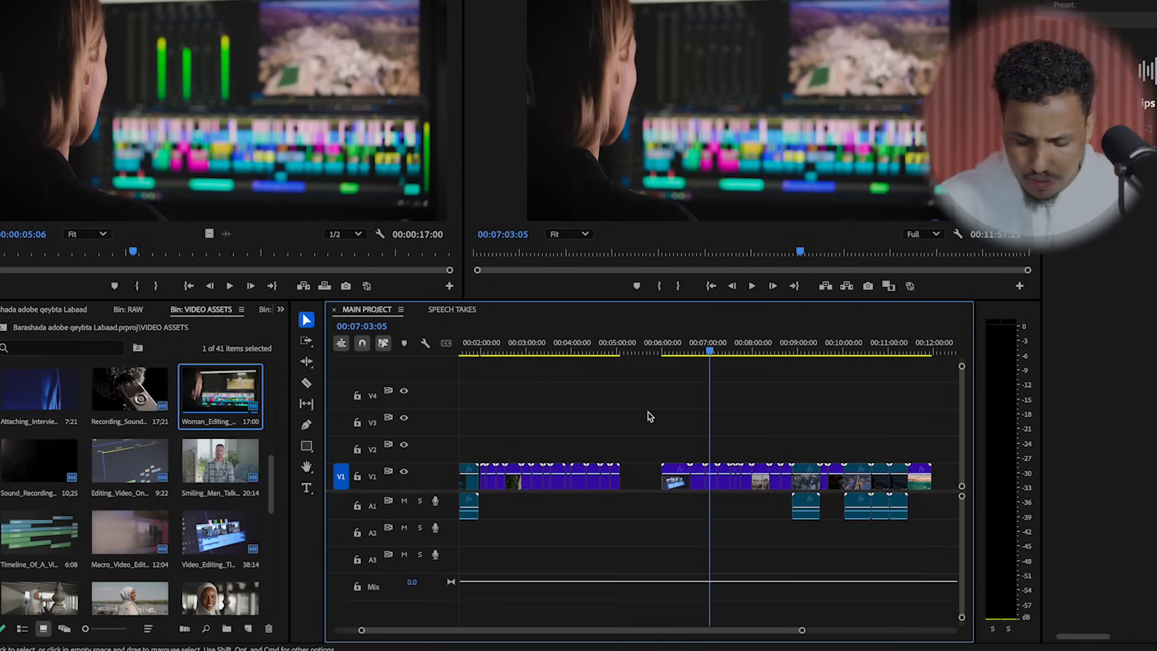
{"action": "key", "text": "minus"}
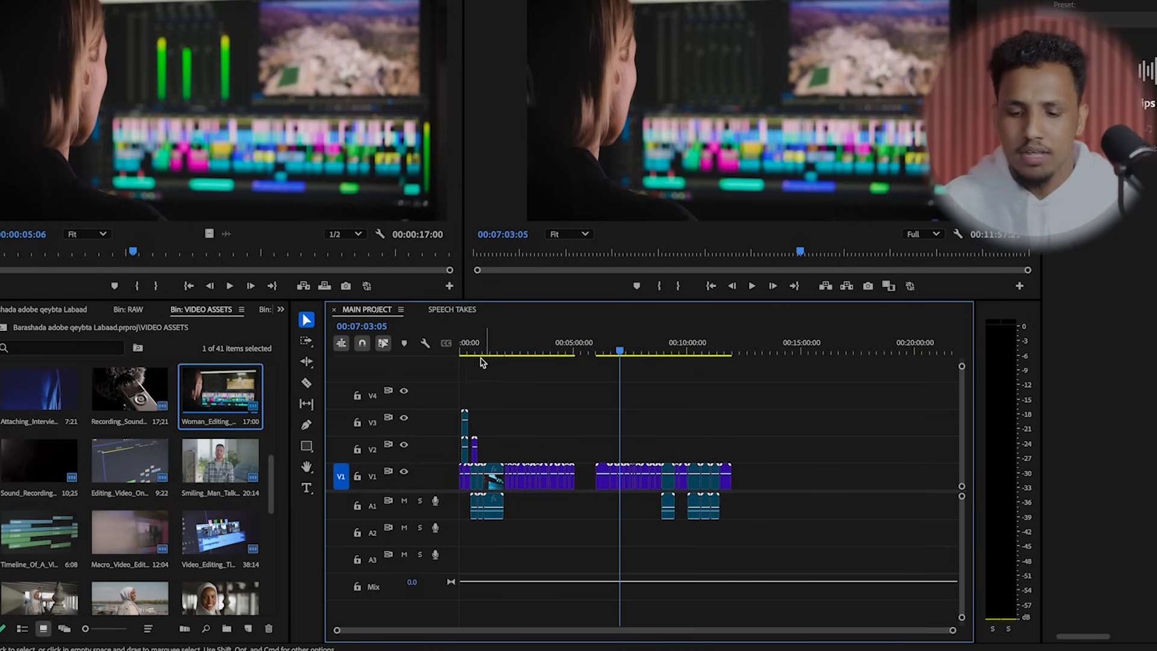
{"action": "left_click_drag", "start_coordinate": [504, 348], "coordinate": [444, 349]}
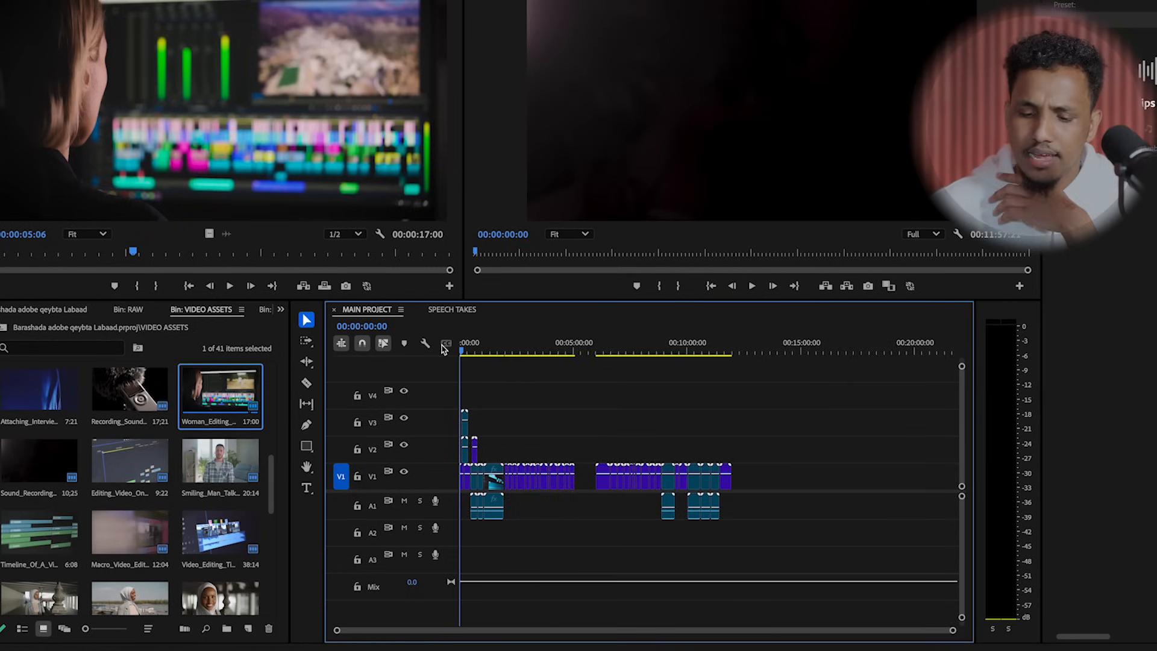
Step: Delete the overlay clips on V2 and V3 near the start of MAIN PROJECT
{"action": "key", "text": "equal"}
{"action": "key", "text": "equal"}
{"action": "key", "text": "equal"}
{"action": "key", "text": "equal"}
{"action": "key", "text": "minus"}
{"action": "key", "text": "minus"}
{"action": "key", "text": "equal"}
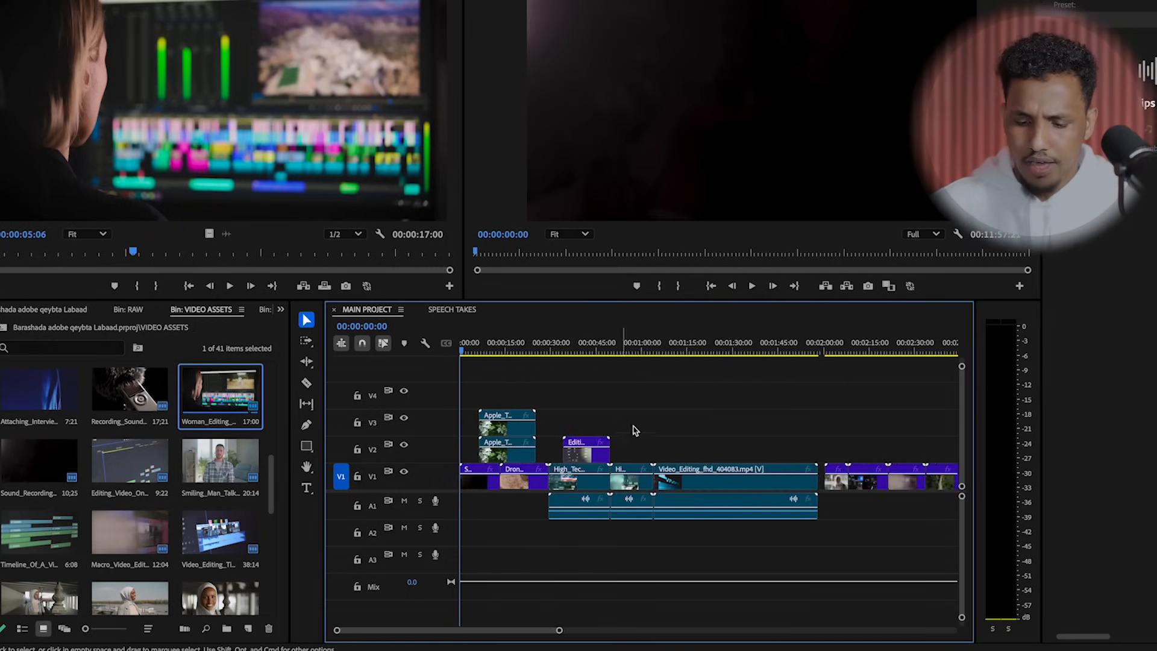
{"action": "key", "text": "minus"}
{"action": "key", "text": "minus"}
{"action": "key", "text": "equal"}
{"action": "key", "text": "equal"}
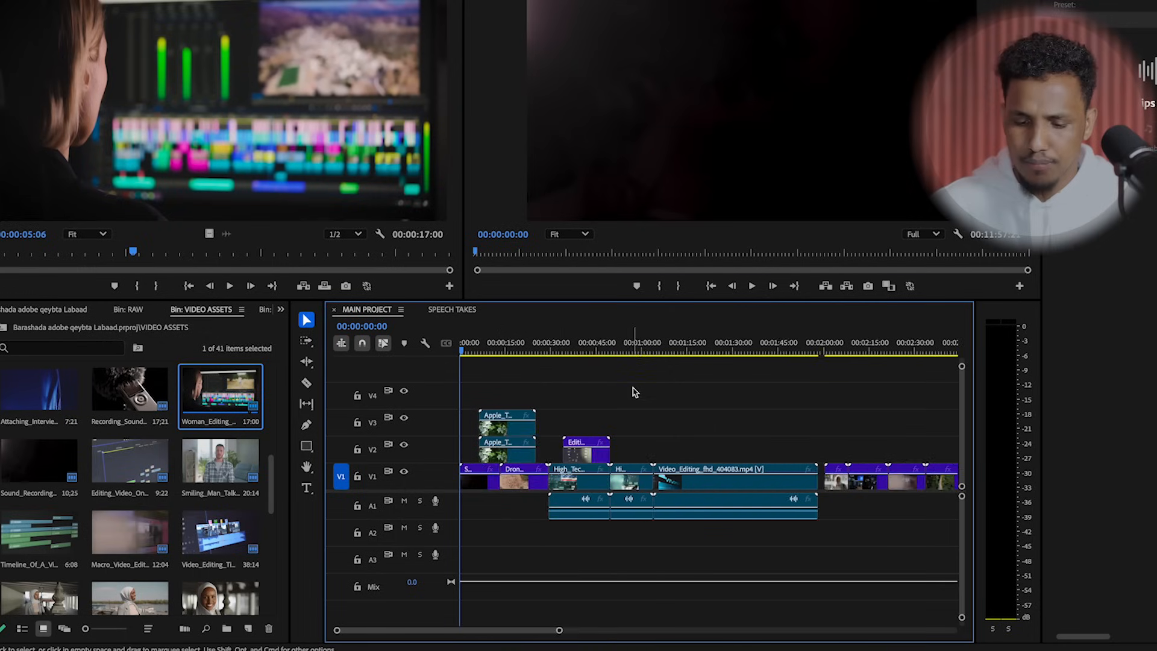
{"action": "left_click_drag", "start_coordinate": [641, 398], "coordinate": [495, 444]}
{"action": "left_click", "coordinate": [564, 400]}
{"action": "left_click_drag", "start_coordinate": [628, 398], "coordinate": [487, 446]}
{"action": "key", "text": "Delete"}
Step: Ripple delete the first clip on V1 so the Drone_Flying_Over_Beach clip opens the sequence
{"action": "key", "text": "minus"}
{"action": "key", "text": "minus"}
{"action": "left_click", "coordinate": [471, 480]}
{"action": "key", "text": "shift+Delete"}
{"action": "key", "text": "minus"}
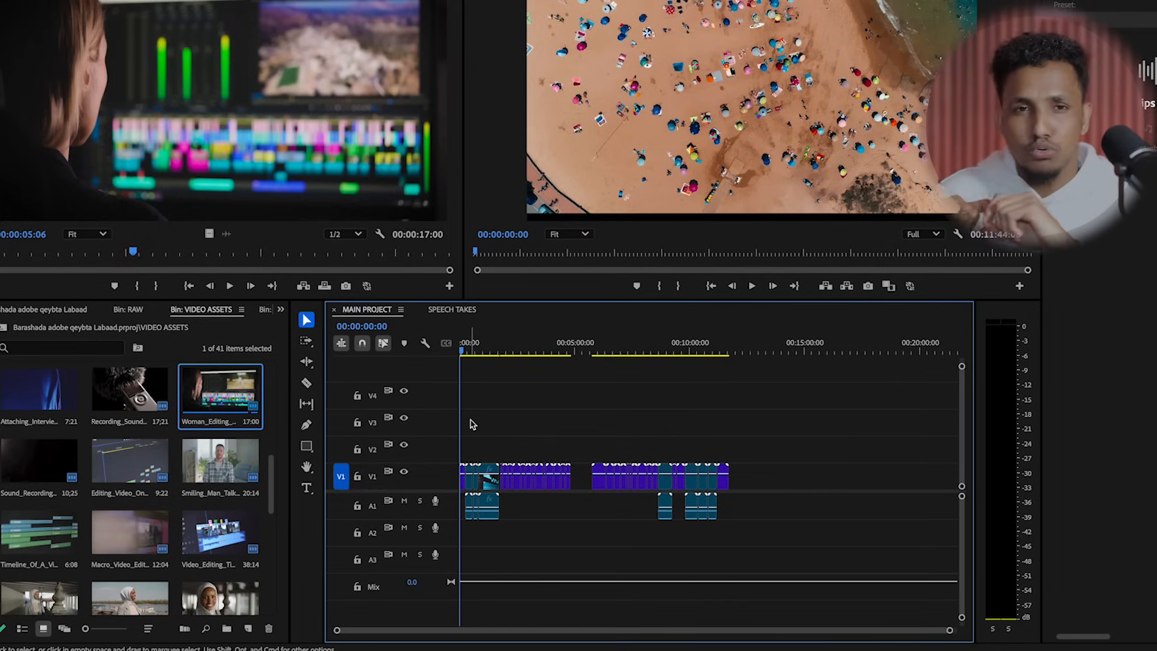
Step: Create an adjustment layer in the VIDEO ASSETS bin at 1920 x 1080, 24.00 fps, with square pixels
{"action": "left_click", "coordinate": [247, 629]}
{"action": "left_click", "coordinate": [312, 530]}
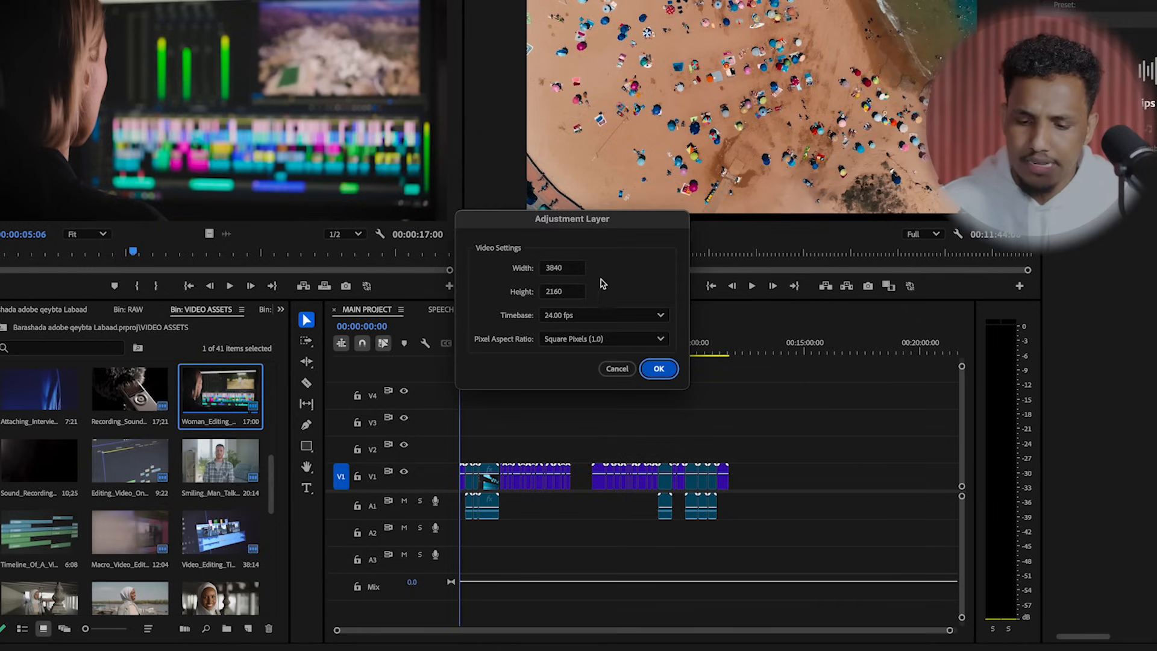
{"action": "left_click", "coordinate": [558, 268]}
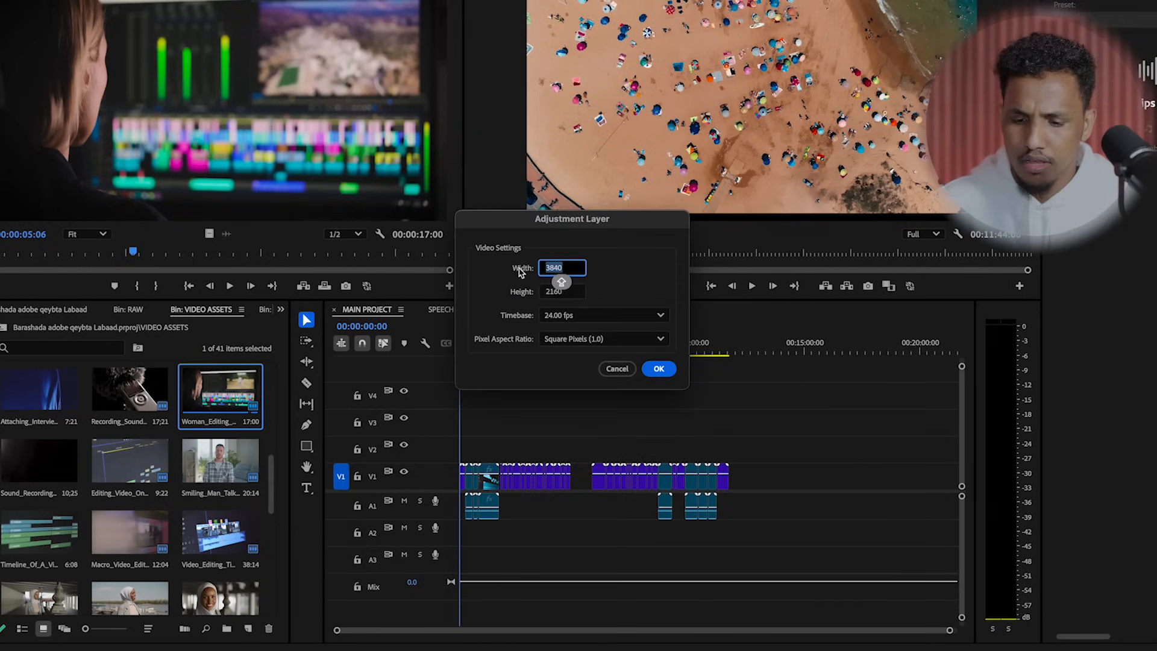
{"action": "type", "text": "1920"}
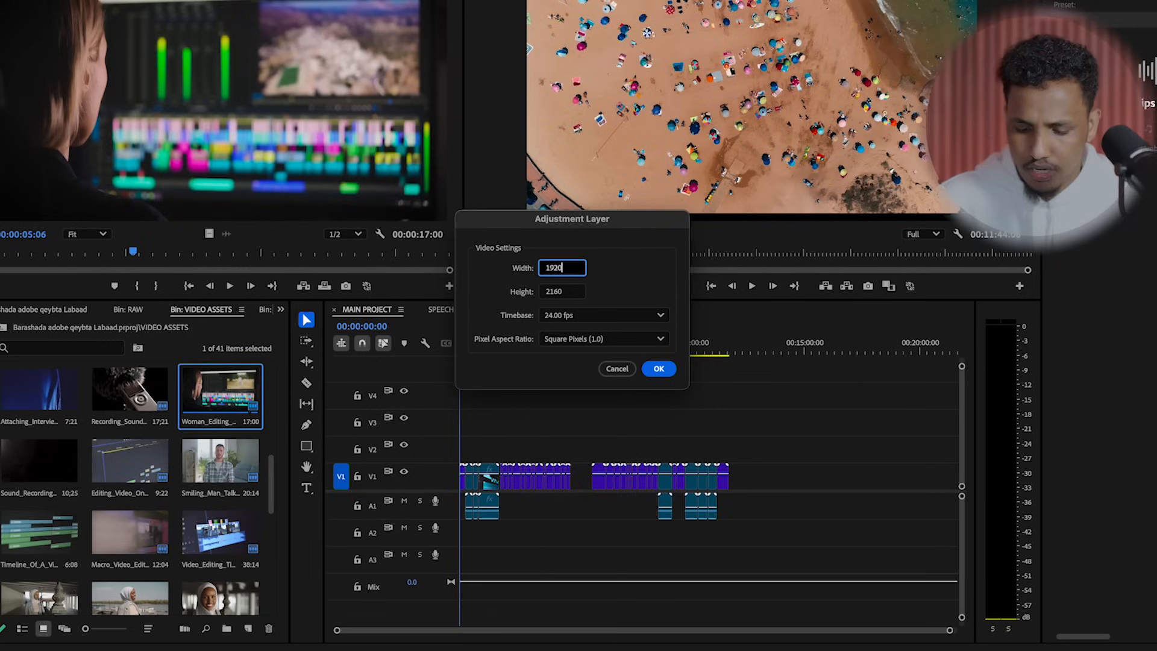
{"action": "left_click", "coordinate": [567, 291]}
{"action": "type", "text": "1"}
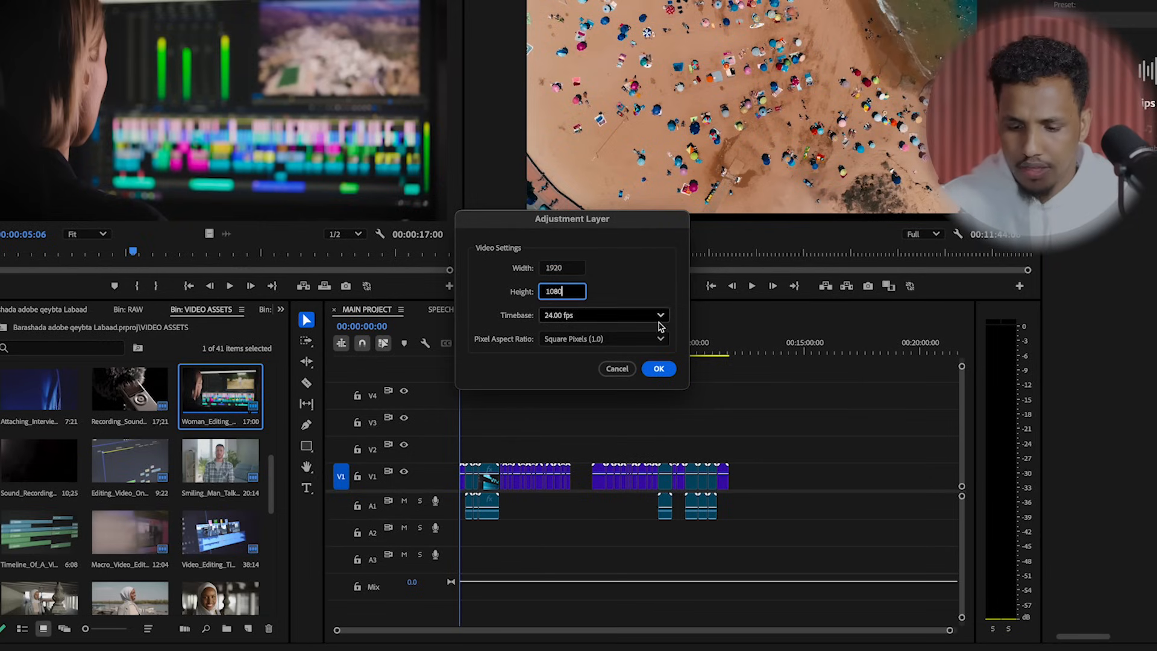
{"action": "left_click", "coordinate": [633, 339]}
{"action": "left_click", "coordinate": [632, 340]}
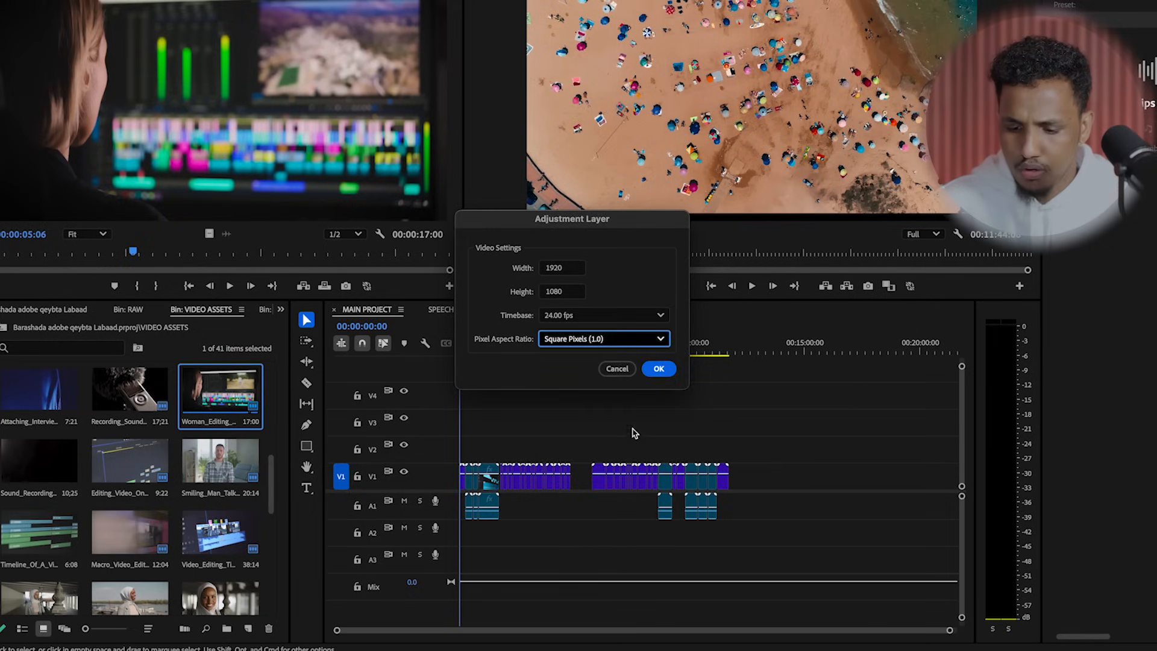
{"action": "left_click", "coordinate": [661, 374]}
Step: Place the adjustment layer on V2 from the sequence start and extend it to the end of the last V1 clip
{"action": "left_click_drag", "start_coordinate": [244, 587], "coordinate": [741, 462]}
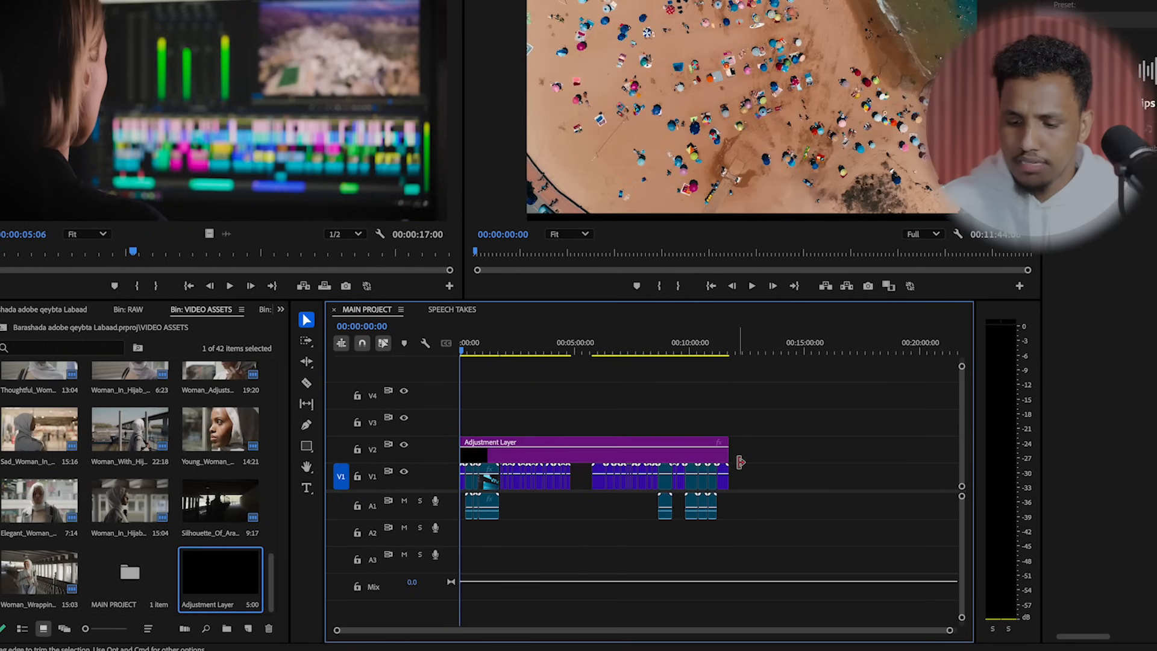
{"action": "key", "text": "equal"}
{"action": "key", "text": "equal"}
{"action": "key", "text": "equal"}
{"action": "key", "text": "equal"}
{"action": "key", "text": "equal"}
{"action": "left_click", "coordinate": [617, 458]}
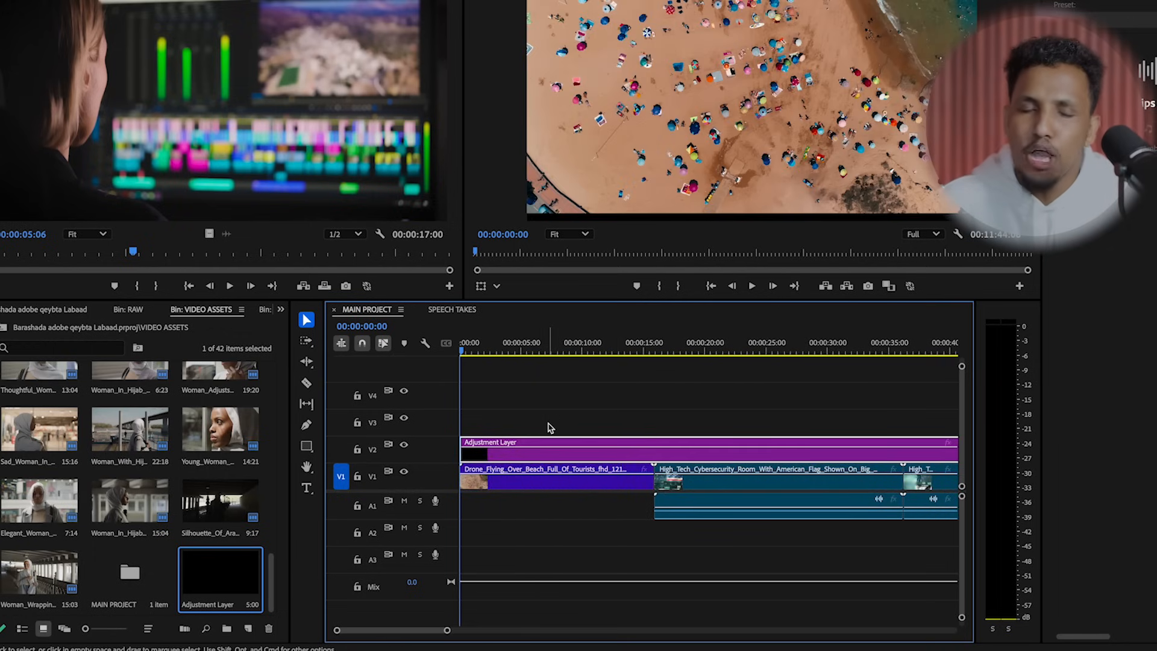
Step: Examine how the adjustment layer on V2 covers the clips below it, and return the playhead to the sequence start
{"action": "key", "text": "minus"}
{"action": "key", "text": "minus"}
{"action": "key", "text": "minus"}
{"action": "key", "text": "minus"}
{"action": "key", "text": "minus"}
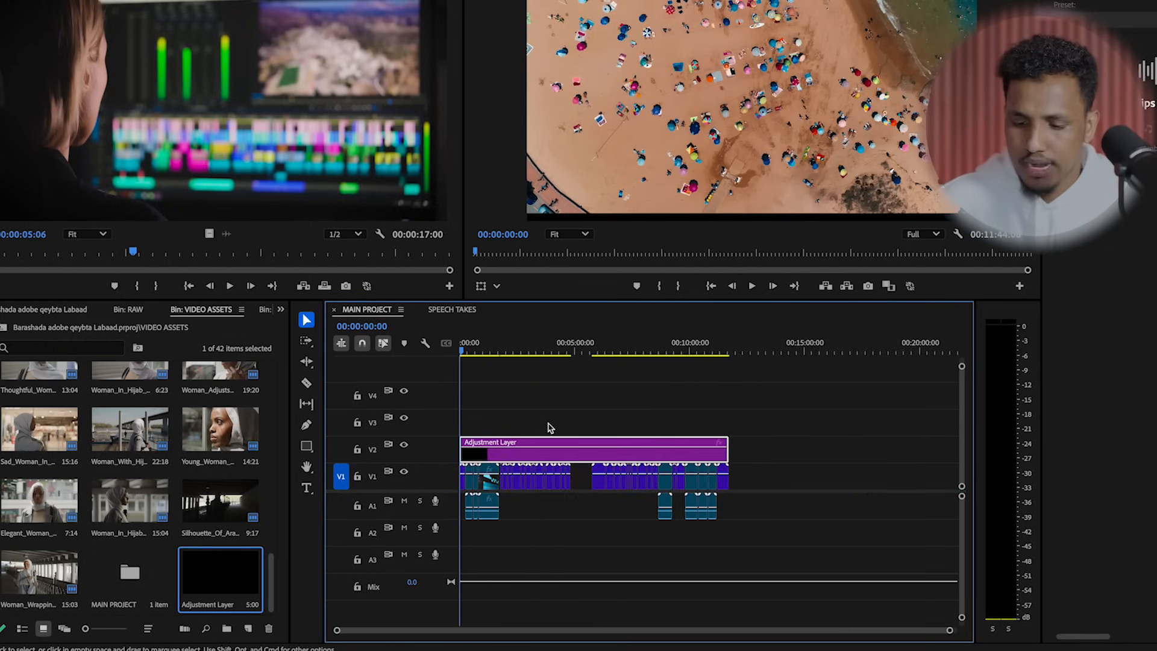
{"action": "key", "text": "equal"}
{"action": "key", "text": "equal"}
{"action": "key", "text": "equal"}
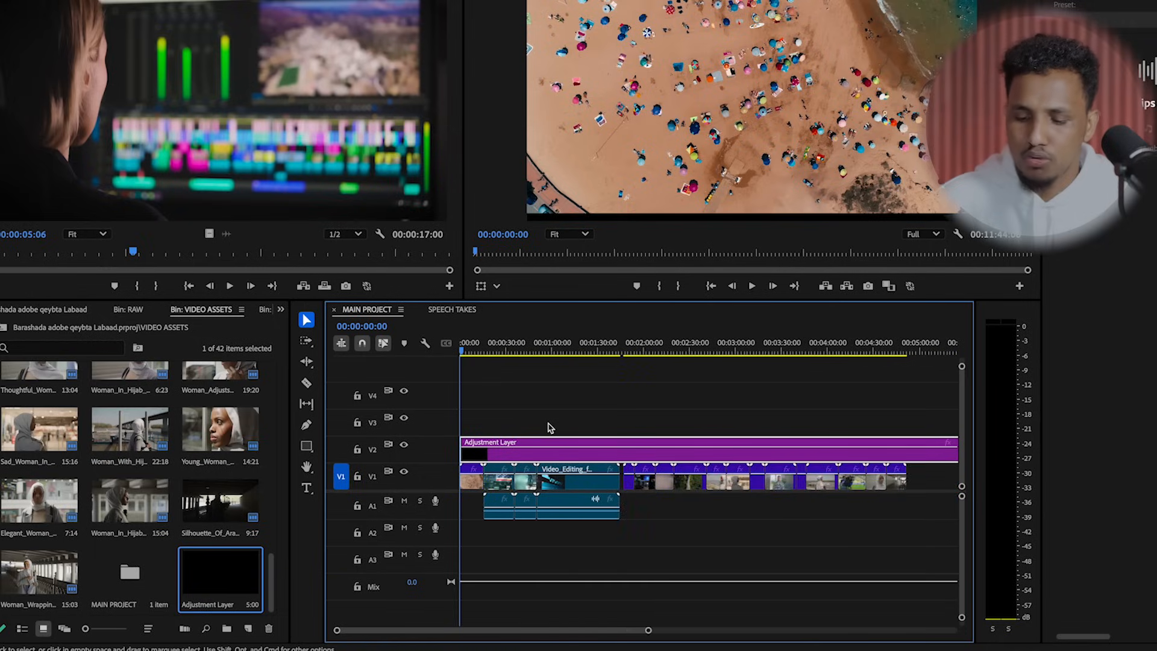
{"action": "key", "text": "minus"}
{"action": "key", "text": "minus"}
{"action": "left_click", "coordinate": [486, 348]}
{"action": "left_click_drag", "start_coordinate": [488, 348], "coordinate": [525, 382]}
{"action": "key", "text": "Home"}
{"action": "key", "text": "backslash"}
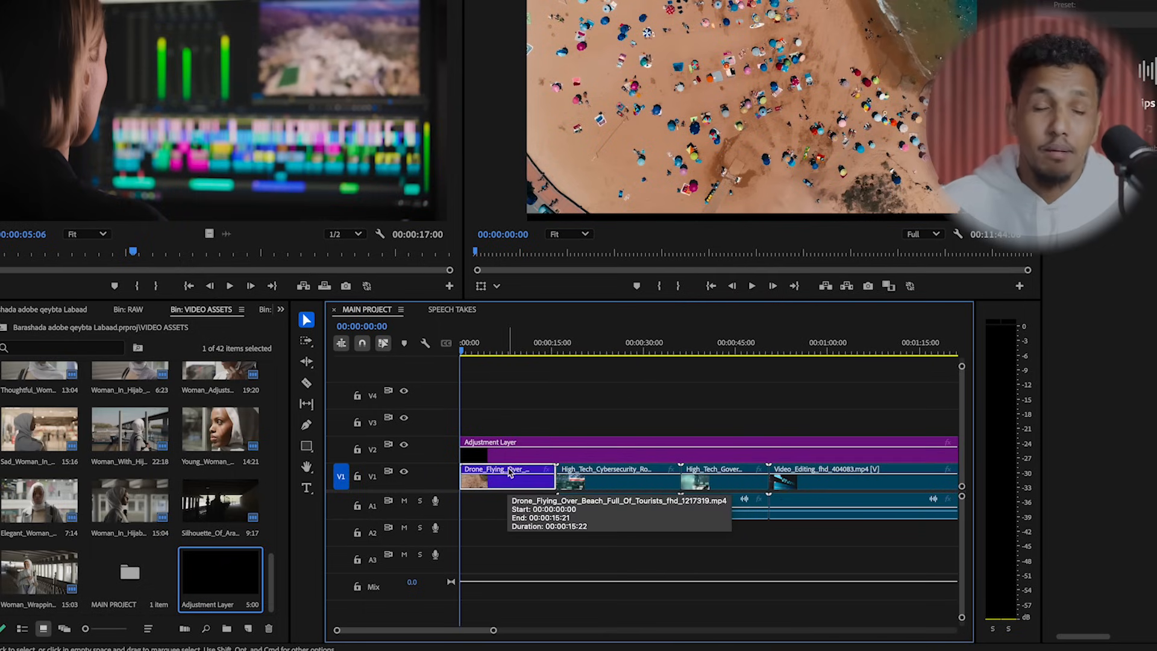
Step: Show the Lumetri Color controls at a wider size and set the Drone_Flying_Over_Beach clip's saturation to 0
{"action": "key", "text": "space"}
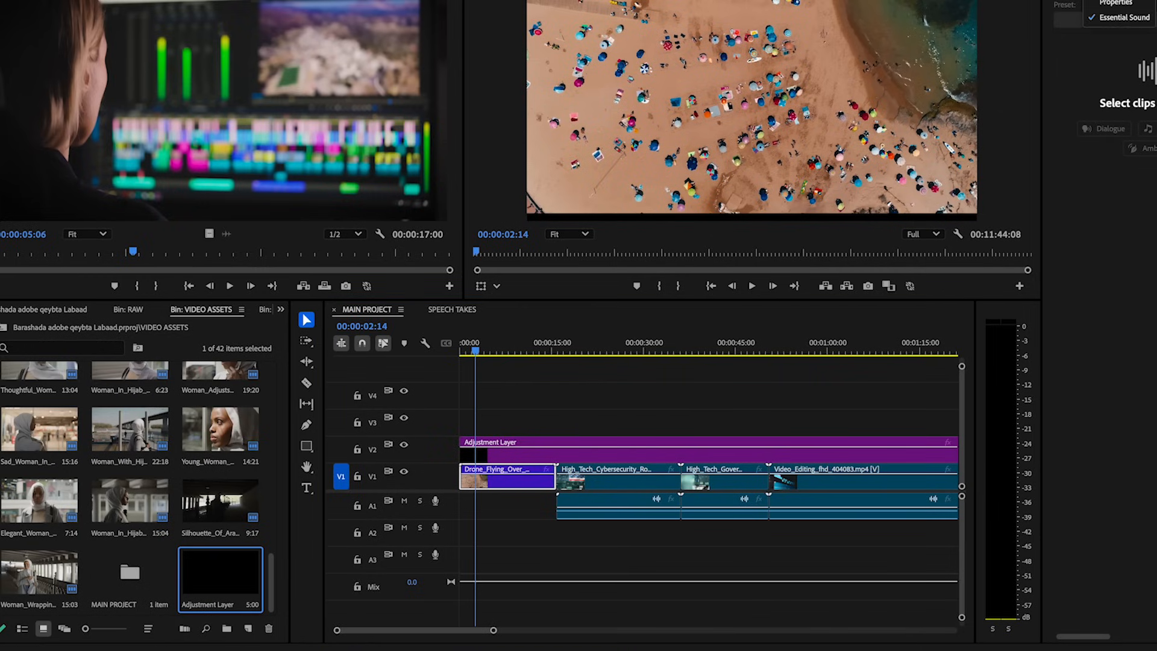
{"action": "left_click", "coordinate": [1114, 2]}
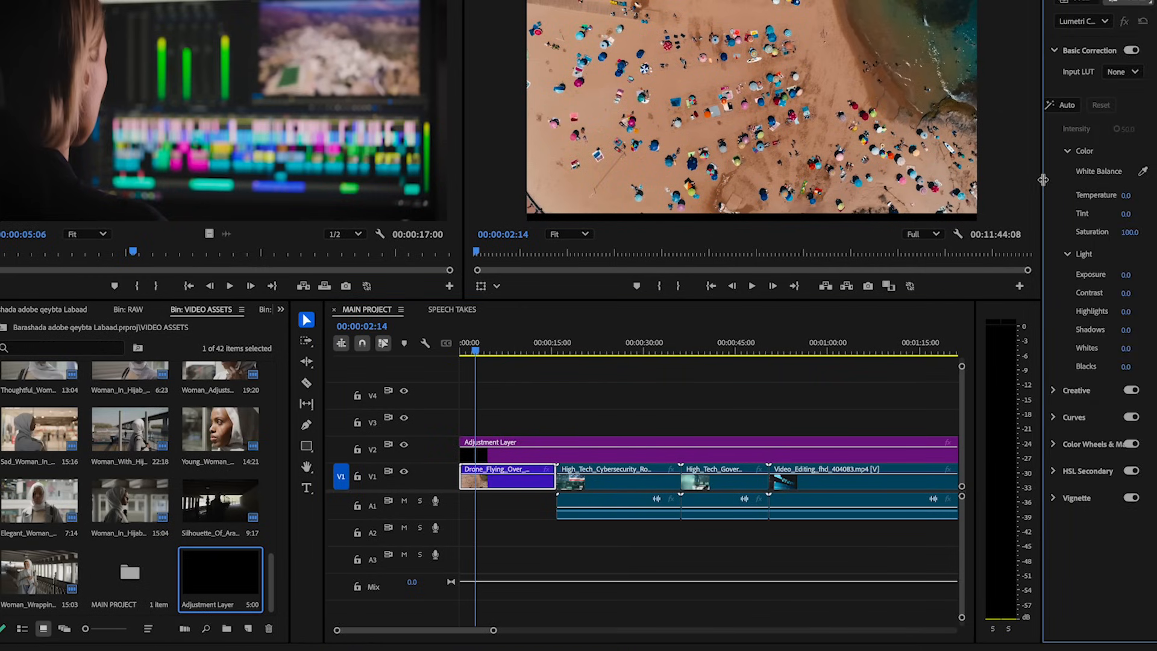
{"action": "left_click_drag", "start_coordinate": [1042, 175], "coordinate": [924, 195]}
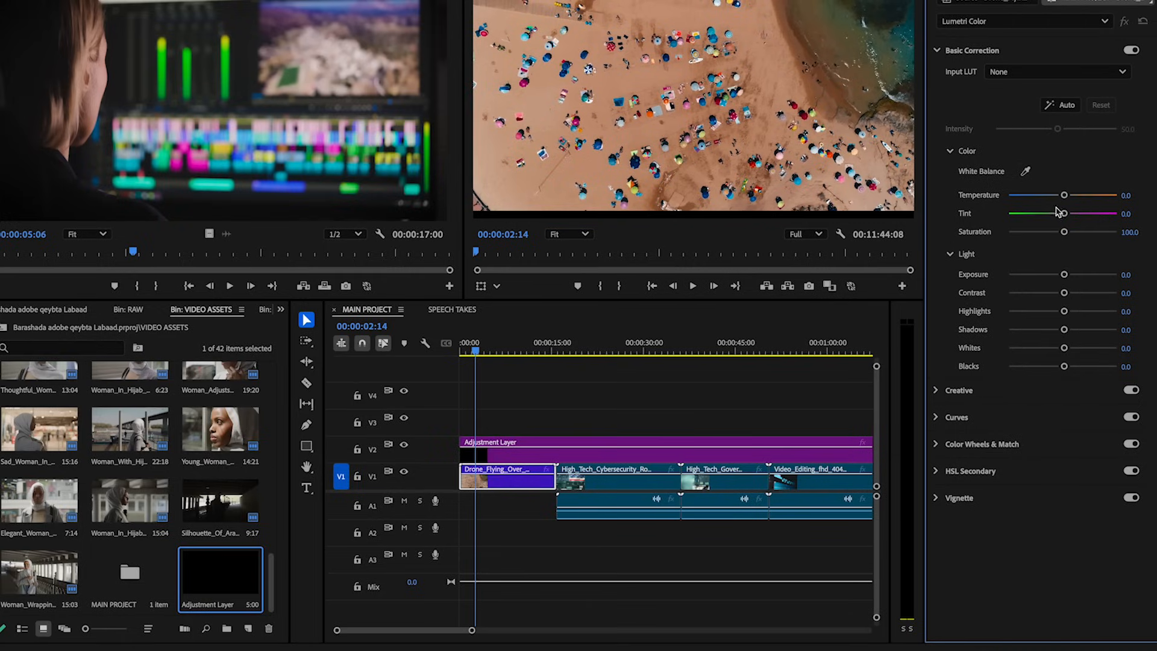
{"action": "left_click_drag", "start_coordinate": [1062, 234], "coordinate": [1008, 235]}
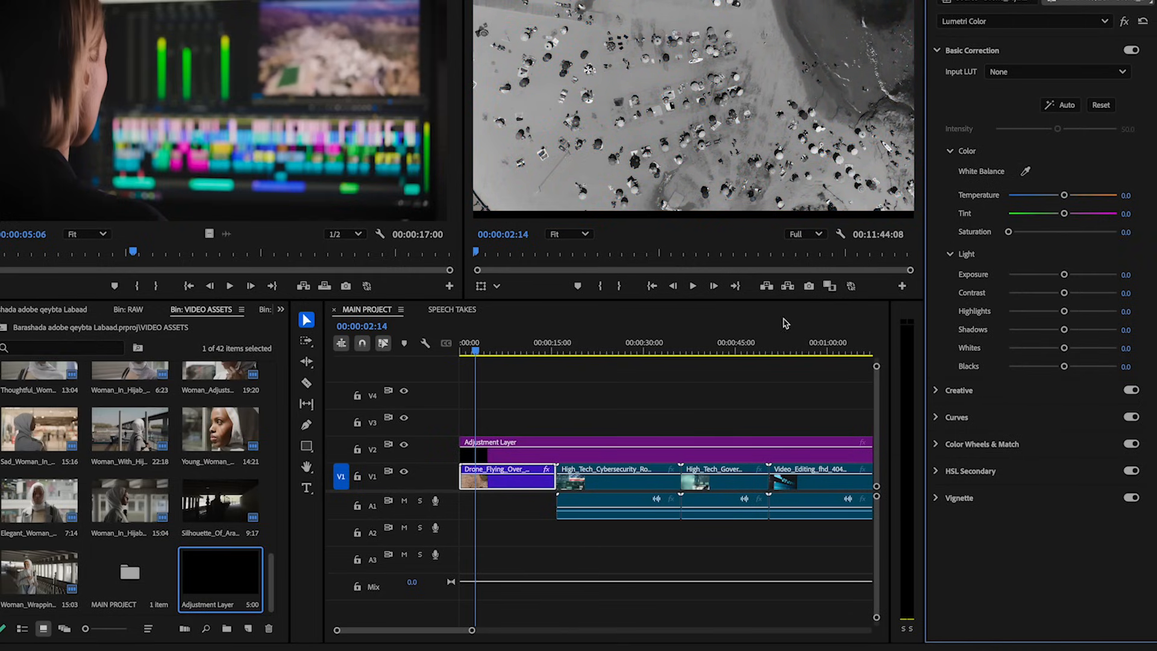
Step: Set the adjustment layer's Lumetri saturation to 0 and scrub through the sequence to check the black-and-white look
{"action": "left_click", "coordinate": [524, 491]}
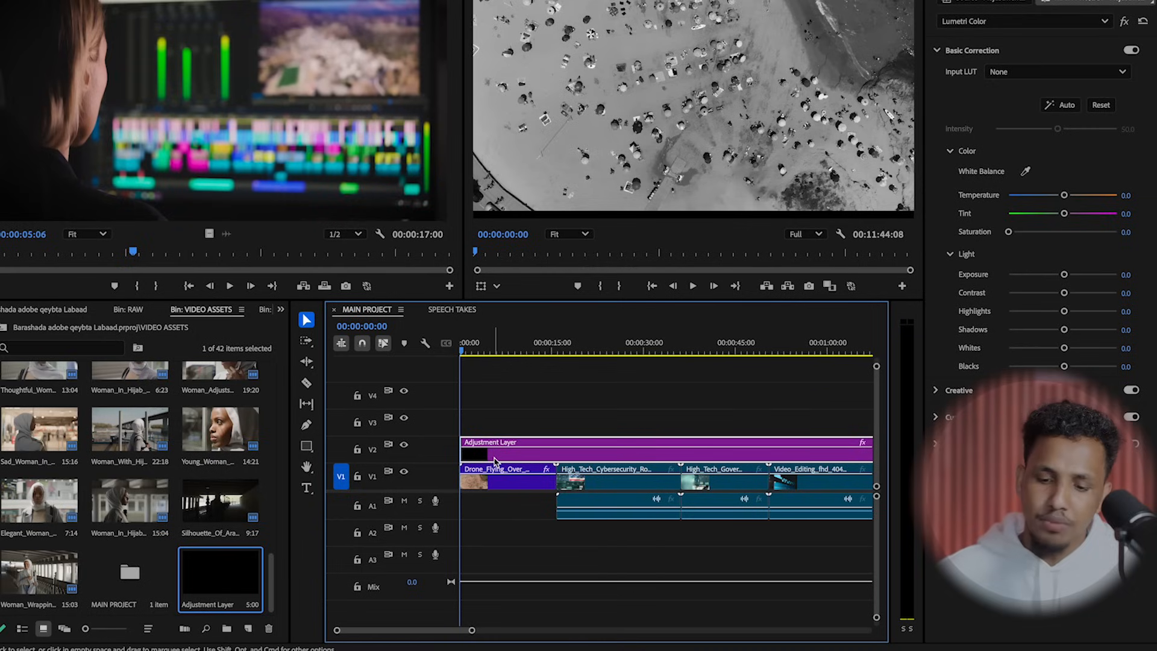
{"action": "left_click_drag", "start_coordinate": [470, 350], "coordinate": [796, 408]}
{"action": "key", "text": "minus"}
{"action": "key", "text": "minus"}
{"action": "key", "text": "minus"}
{"action": "key", "text": "minus"}
{"action": "left_click_drag", "start_coordinate": [500, 351], "coordinate": [629, 360]}
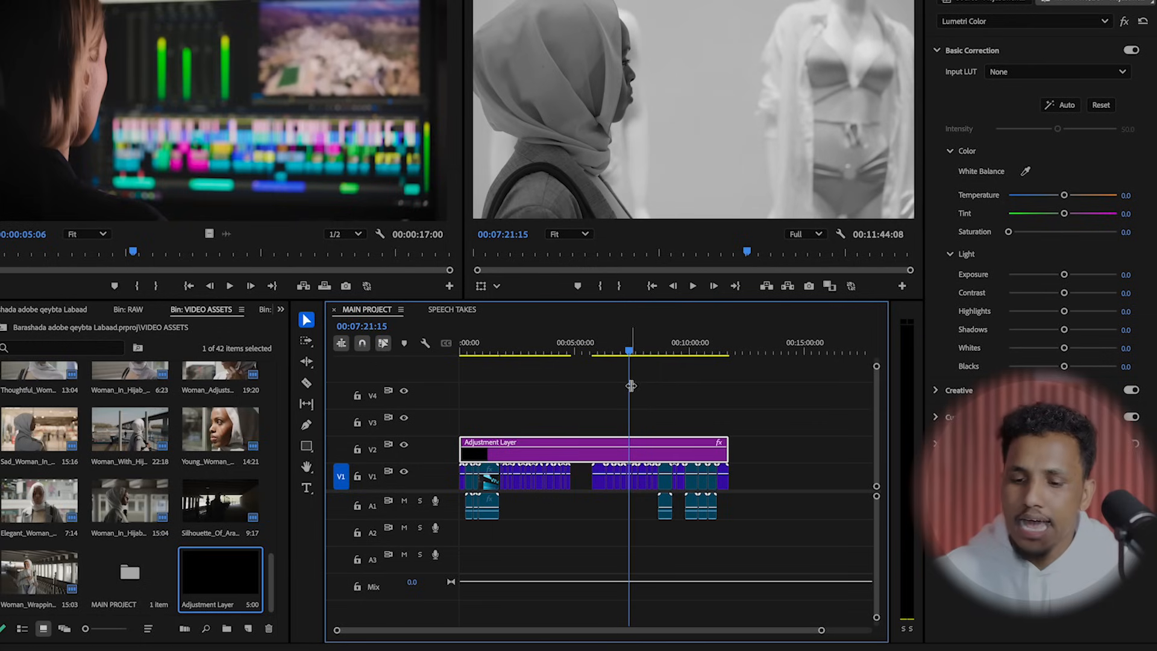
Step: Close the large gap between the V1 clips and move the playhead to 00:10:38:11 near the end of the edit
{"action": "left_click", "coordinate": [584, 485]}
{"action": "key", "text": "Delete"}
{"action": "left_click_drag", "start_coordinate": [541, 360], "coordinate": [704, 365]}
{"action": "key", "text": "equal"}
{"action": "key", "text": "equal"}
{"action": "key", "text": "equal"}
{"action": "key", "text": "minus"}
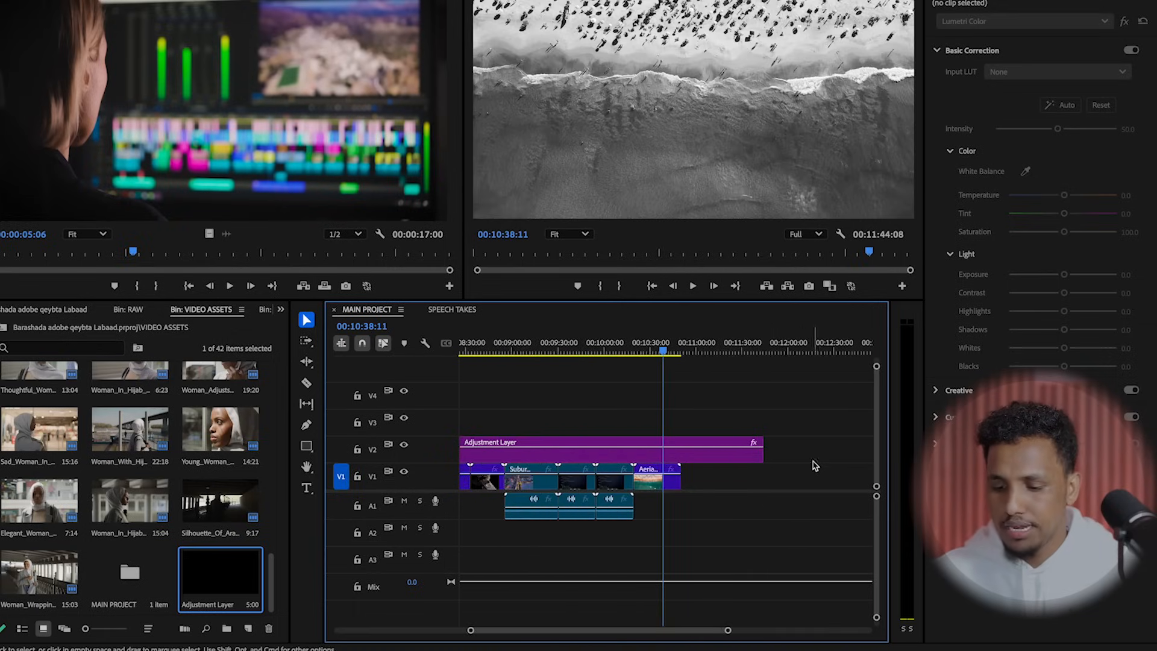
Step: Trim the adjustment layer to end with the last V1 clip, and scrub back through the black-and-white footage to 00:04:24:03
{"action": "left_click_drag", "start_coordinate": [766, 447], "coordinate": [664, 452]}
{"action": "key", "text": "minus"}
{"action": "key", "text": "minus"}
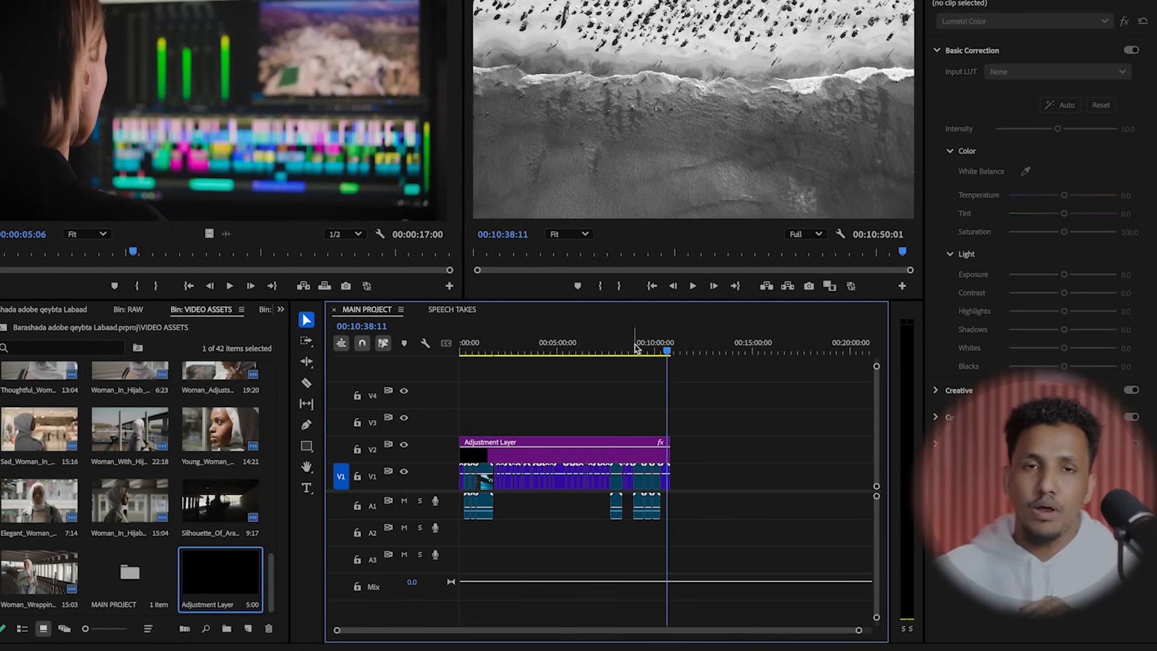
{"action": "left_click_drag", "start_coordinate": [634, 348], "coordinate": [658, 425]}
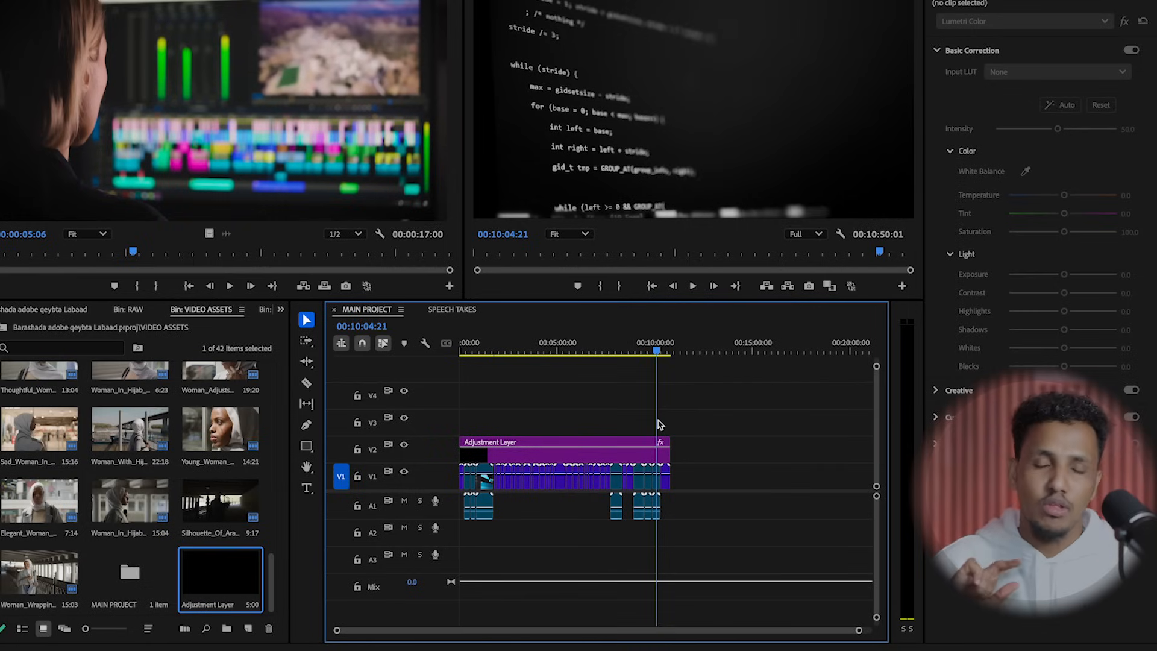
{"action": "left_click_drag", "start_coordinate": [656, 352], "coordinate": [544, 379]}
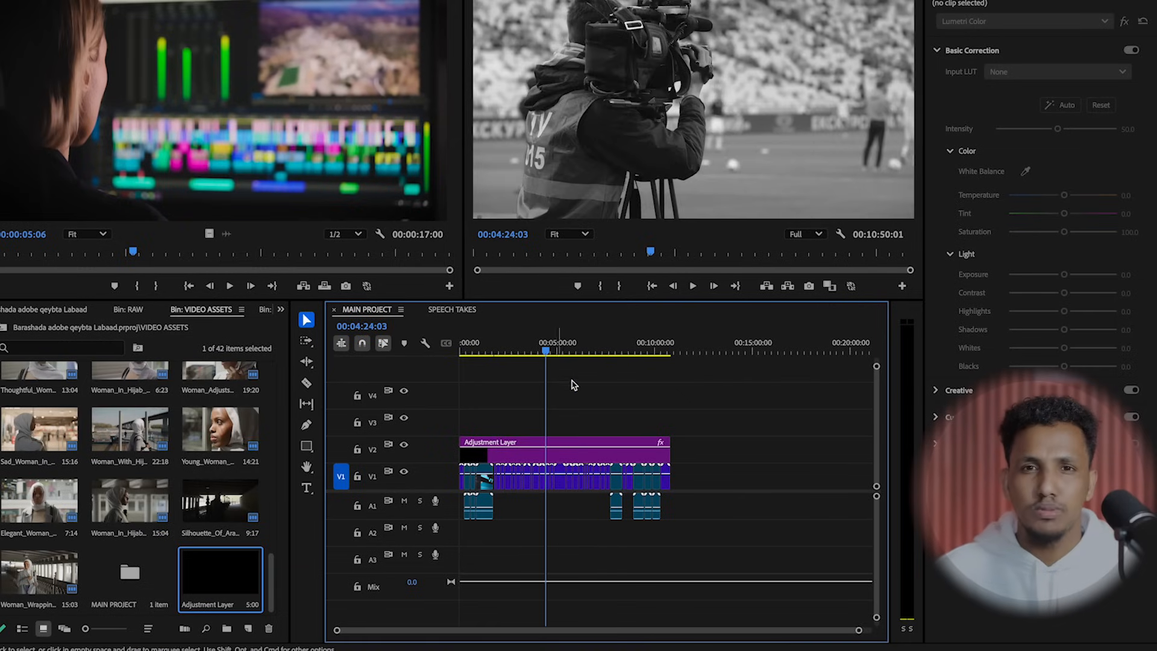
Step: Reset the adjustment layer's Lumetri saturation to 100 and check the restored color in the cameraman clip
{"action": "left_click", "coordinate": [559, 449]}
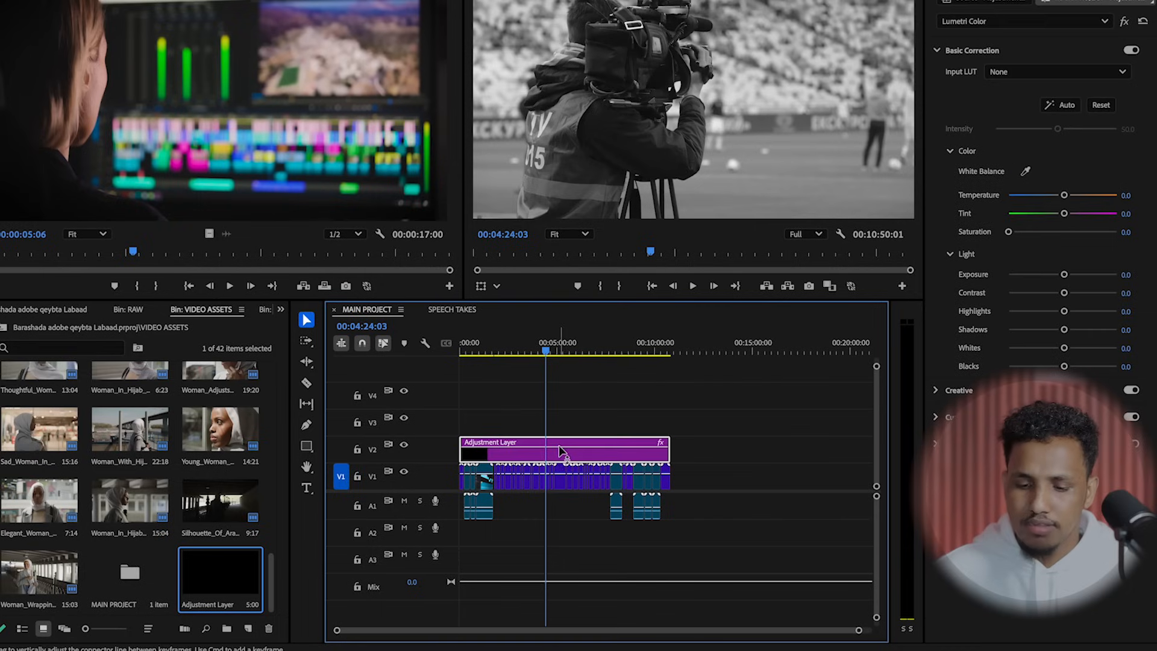
{"action": "double_click", "coordinate": [1009, 233]}
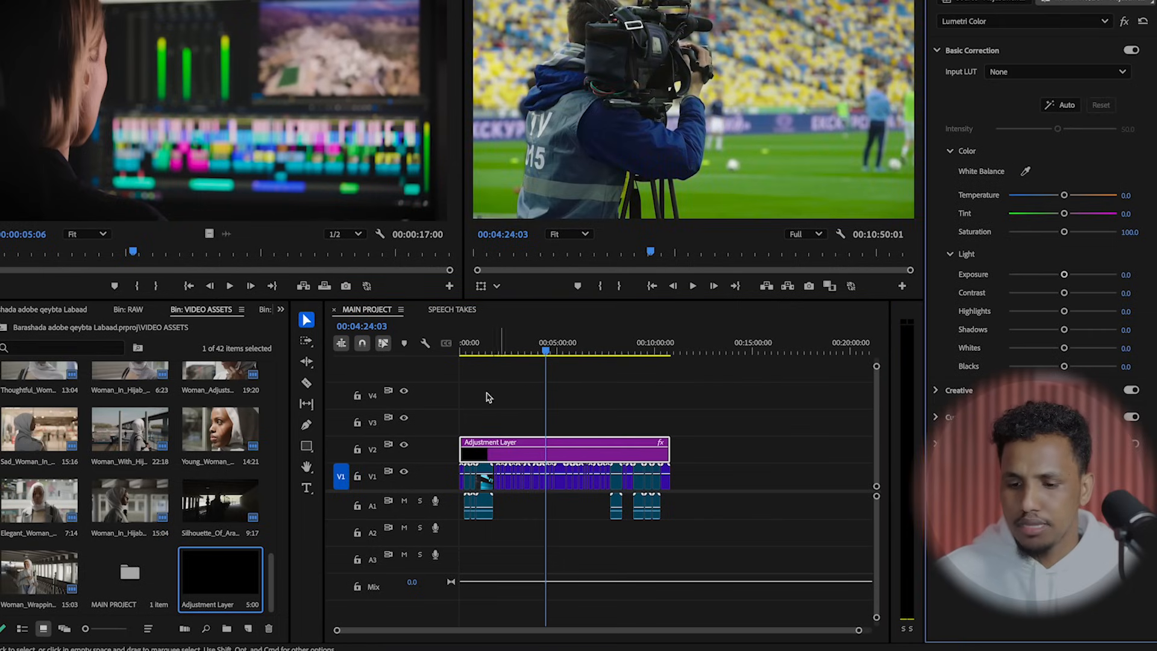
{"action": "left_click_drag", "start_coordinate": [545, 353], "coordinate": [546, 358]}
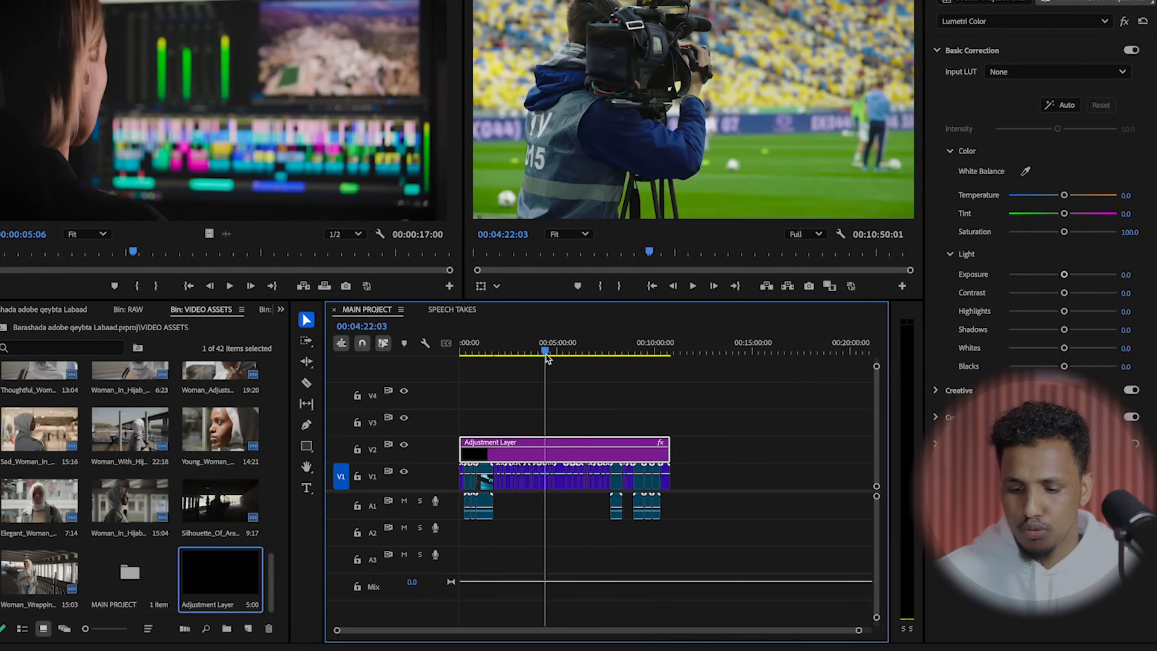
Step: Apply Lumetri's automatic correction to the adjustment layer, shift its temperature toward orange, and check the cameraman clip
{"action": "key", "text": "equal"}
{"action": "key", "text": "equal"}
{"action": "key", "text": "equal"}
{"action": "key", "text": "equal"}
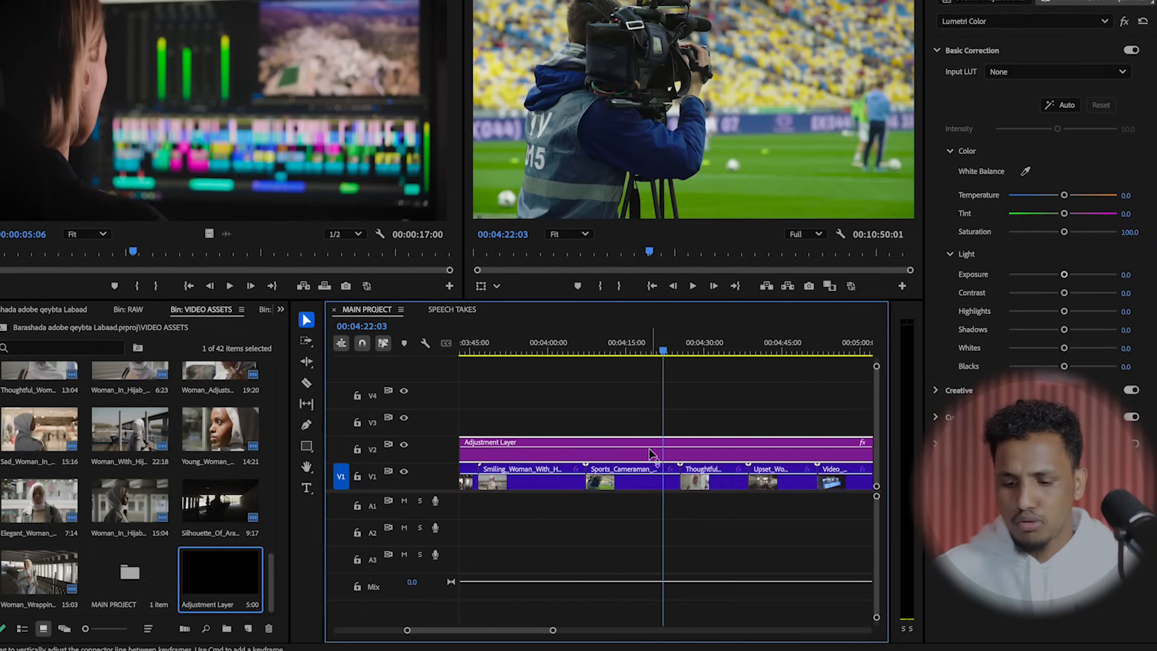
{"action": "left_click", "coordinate": [1062, 105]}
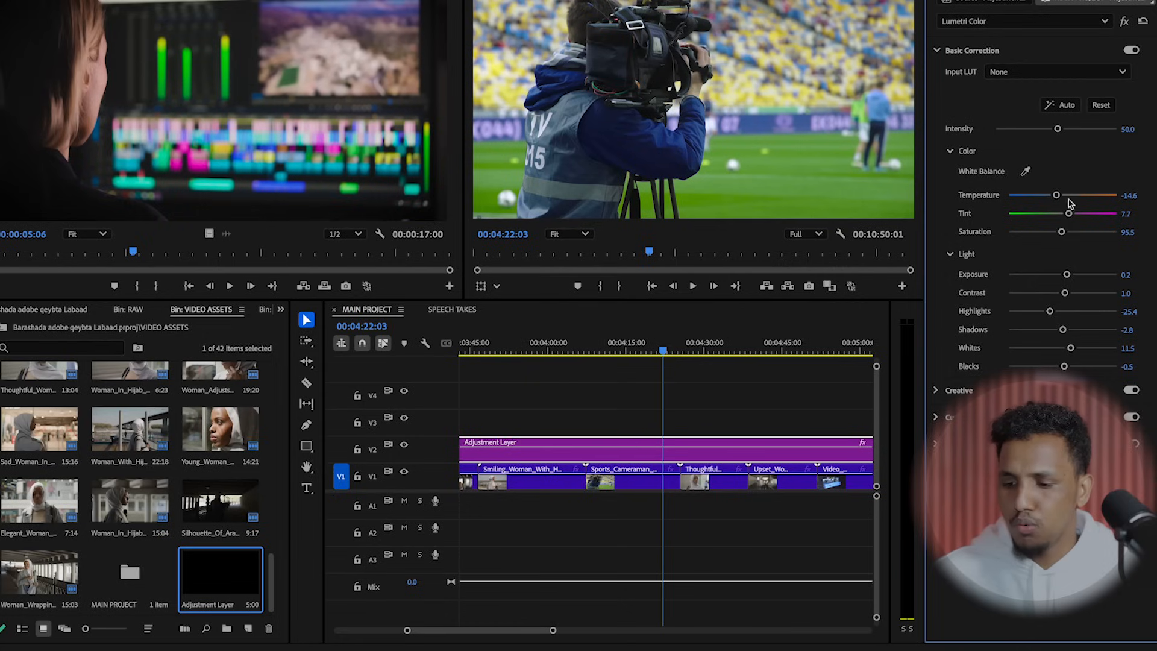
{"action": "left_click_drag", "start_coordinate": [1056, 195], "coordinate": [1118, 195]}
{"action": "mouse_move", "coordinate": [646, 344]}
{"action": "left_mouse_down"}
{"action": "mouse_move", "coordinate": [807, 352]}
{"action": "mouse_move", "coordinate": [657, 353]}
{"action": "left_mouse_up"}
{"action": "left_click", "coordinate": [706, 402]}
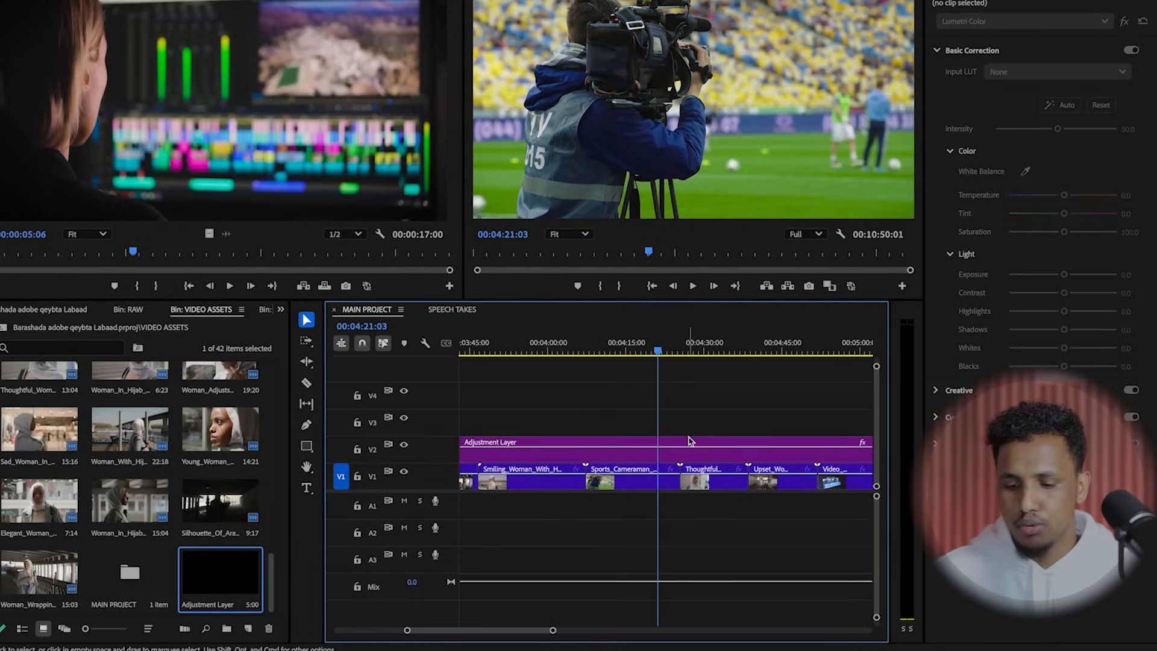
Step: Return to the start of the sequence and examine the clips beneath the adjustment layer
{"action": "key", "text": "minus"}
{"action": "key", "text": "minus"}
{"action": "key", "text": "minus"}
{"action": "key", "text": "minus"}
{"action": "left_click_drag", "start_coordinate": [531, 352], "coordinate": [439, 371]}
{"action": "key", "text": "equal"}
{"action": "key", "text": "equal"}
{"action": "key", "text": "equal"}
{"action": "key", "text": "equal"}
{"action": "key", "text": "minus"}
{"action": "key", "text": "minus"}
{"action": "key", "text": "minus"}
{"action": "key", "text": "minus"}
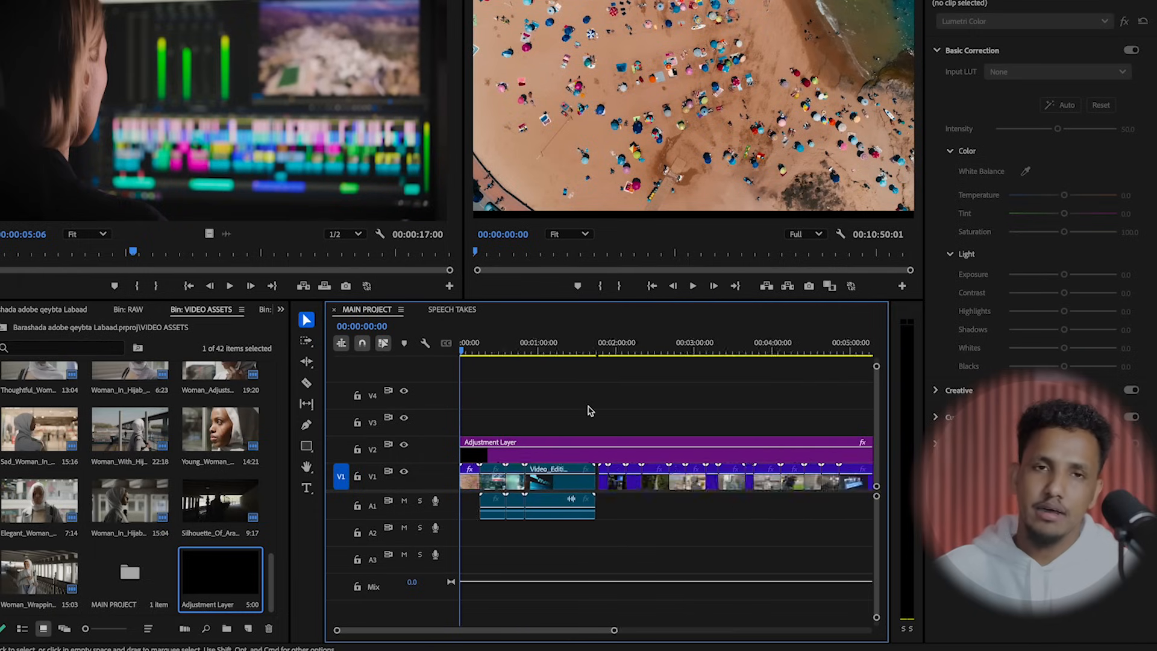
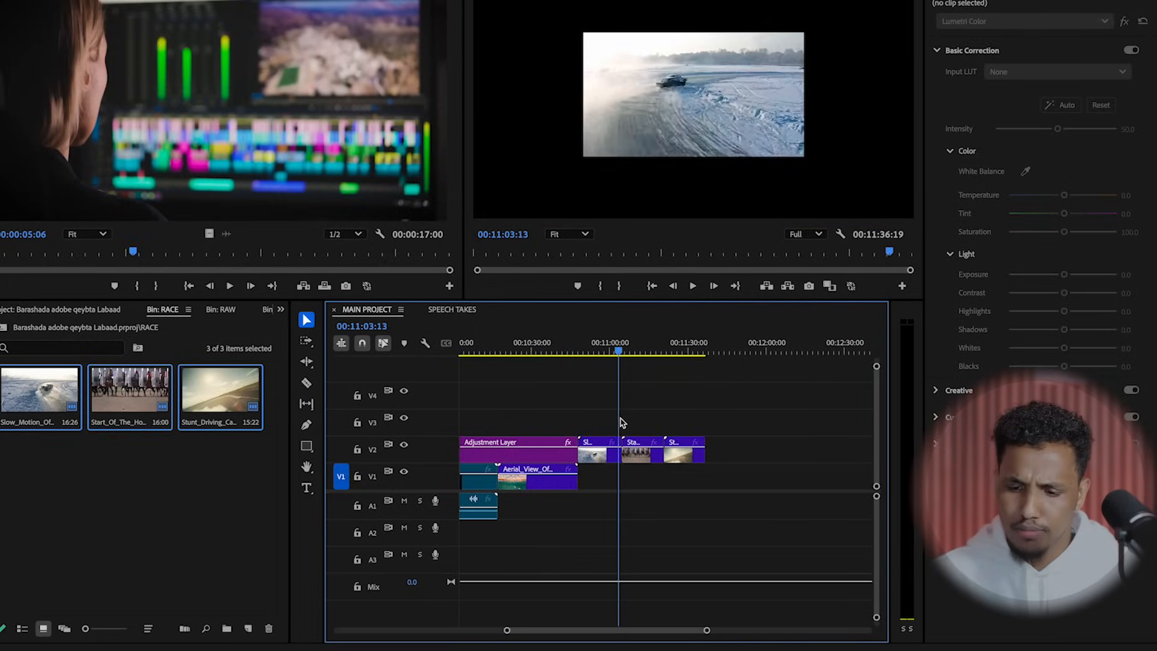
Step: Try scaling the three race clips on V2 to the frame size, scrub through them, and undo the scaling
{"action": "left_click_drag", "start_coordinate": [751, 432], "coordinate": [600, 467]}
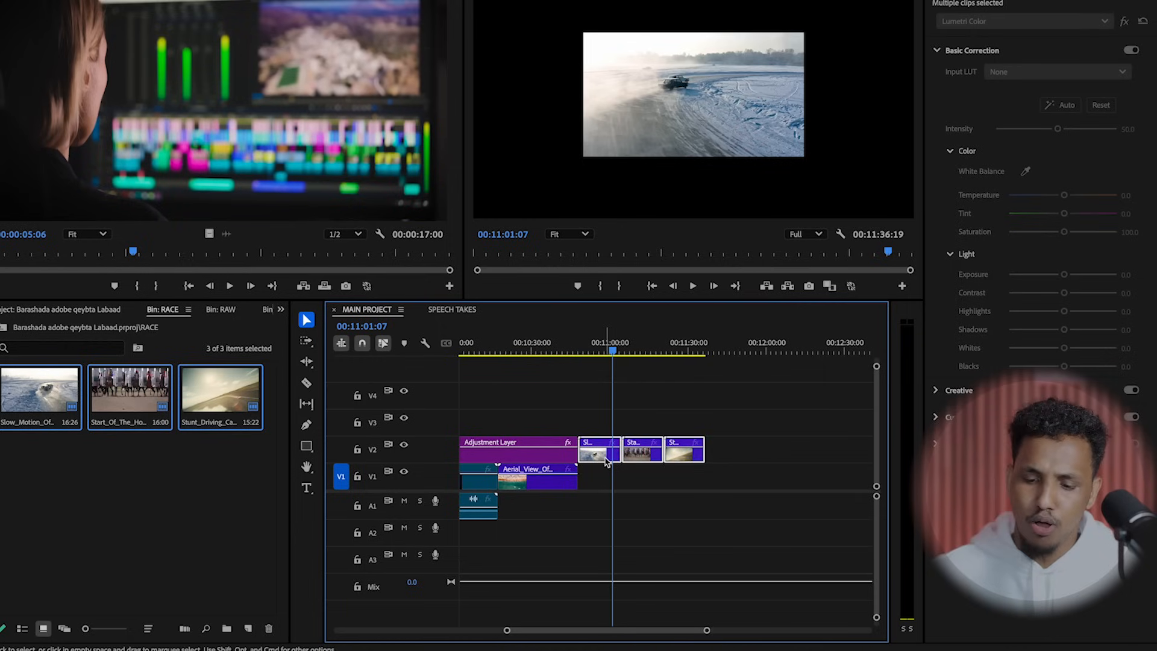
{"action": "right_click", "coordinate": [607, 462]}
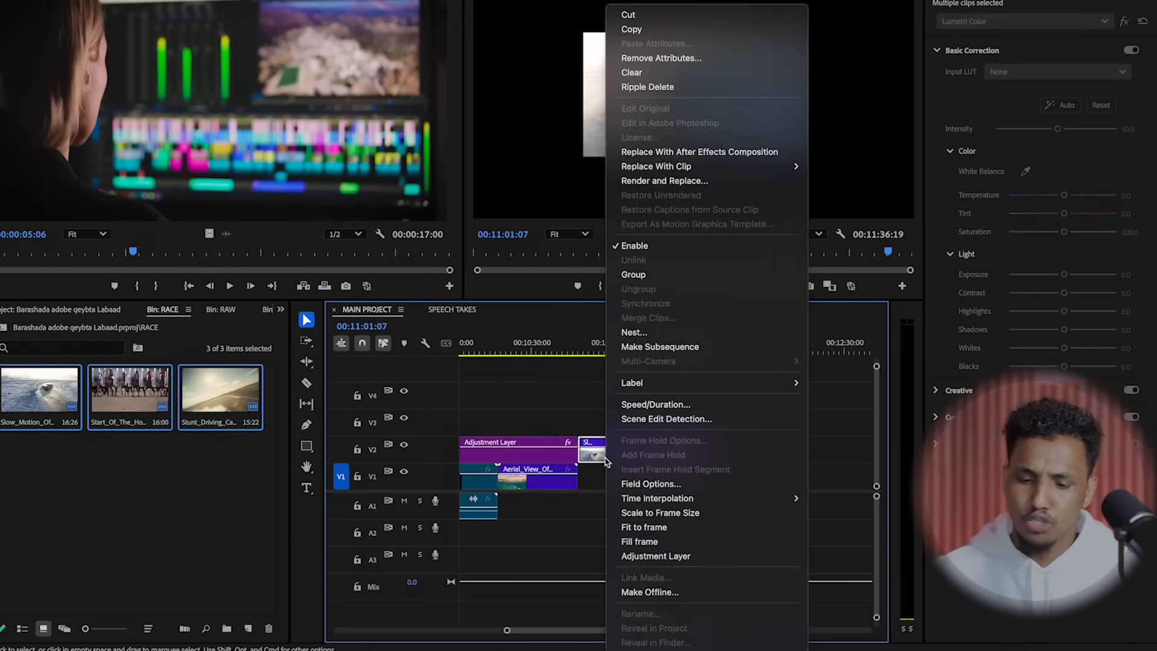
{"action": "left_click", "coordinate": [660, 512]}
{"action": "left_click", "coordinate": [598, 349]}
{"action": "left_click_drag", "start_coordinate": [608, 345], "coordinate": [662, 362]}
{"action": "key", "text": "super+z"}
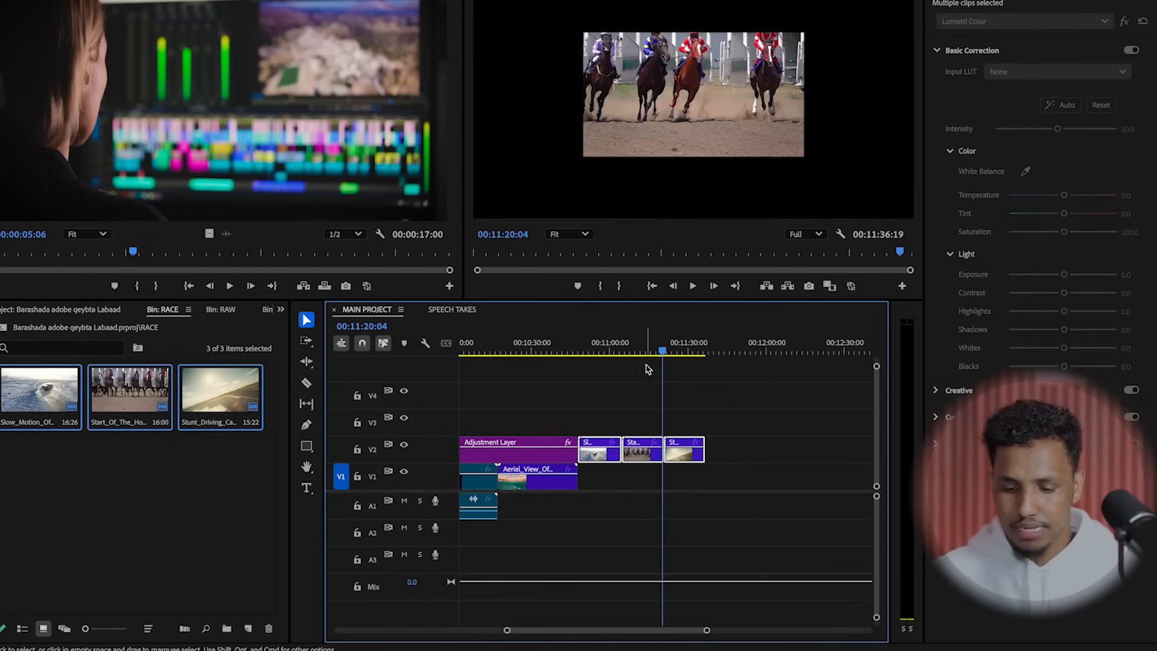
{"action": "left_click", "coordinate": [703, 416]}
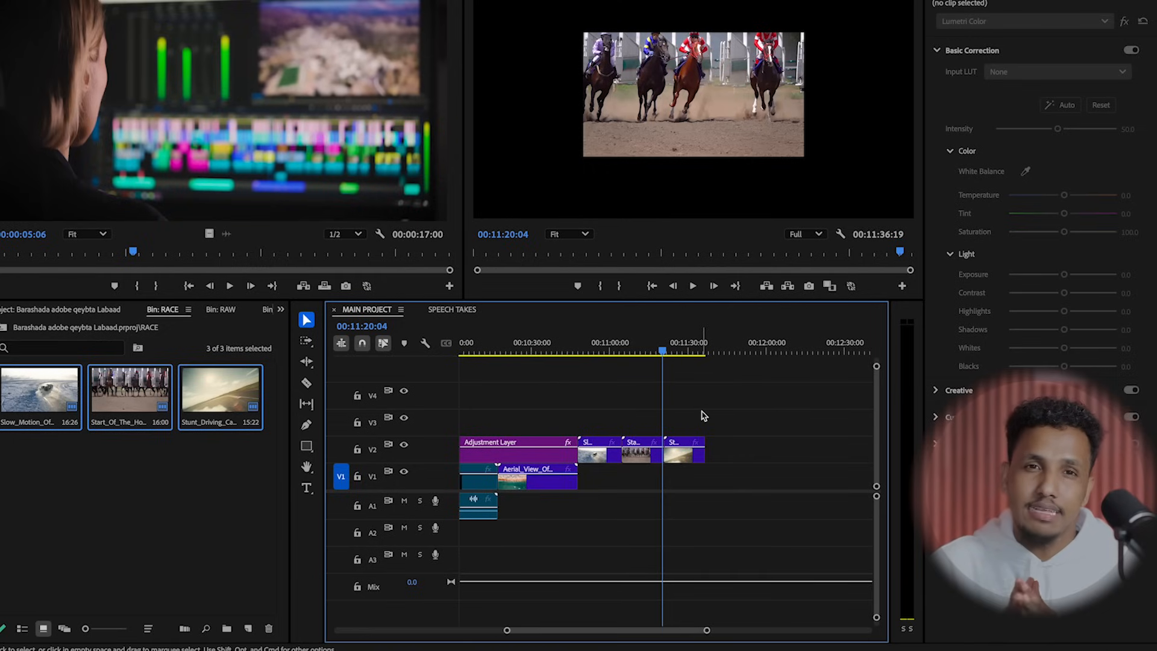
Step: Scrub from the adjustment layer section into the race clips, and try Scale to Frame Size on all three
{"action": "left_click", "coordinate": [489, 352]}
{"action": "left_click_drag", "start_coordinate": [489, 351], "coordinate": [685, 461]}
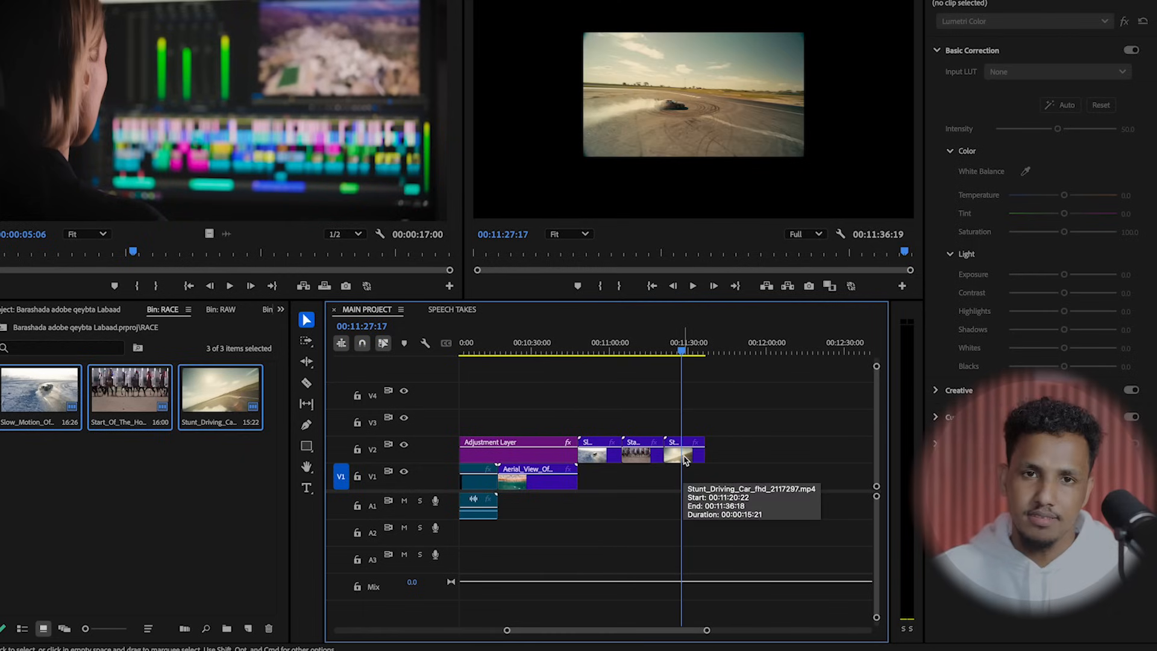
{"action": "left_click_drag", "start_coordinate": [742, 415], "coordinate": [592, 461]}
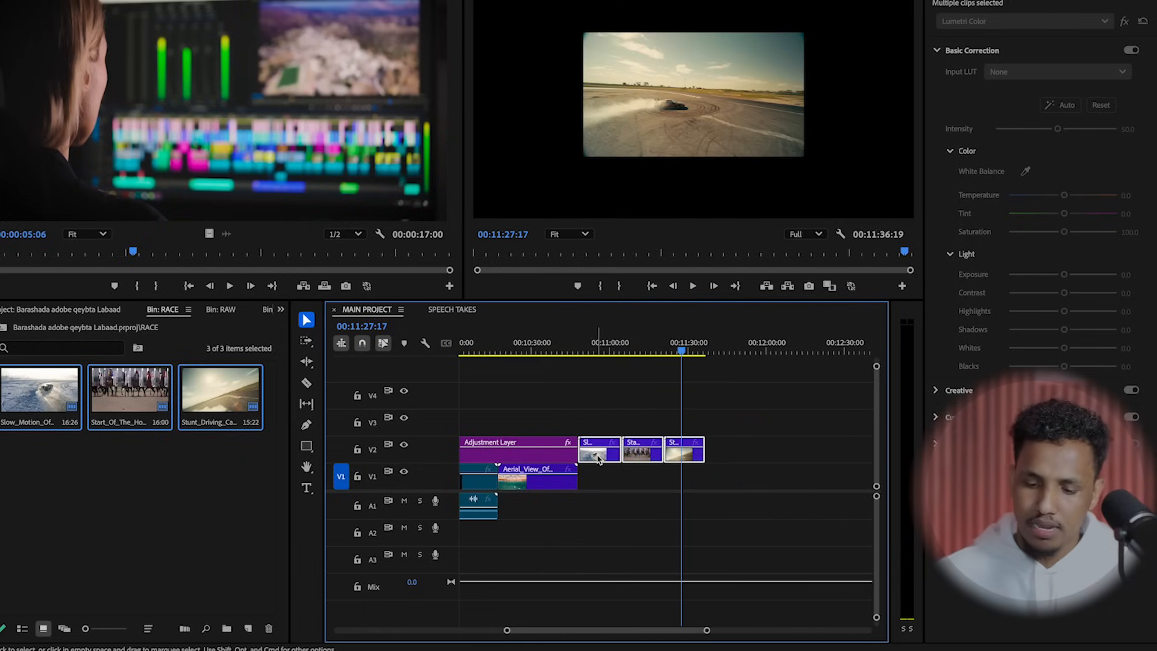
{"action": "right_click", "coordinate": [599, 459]}
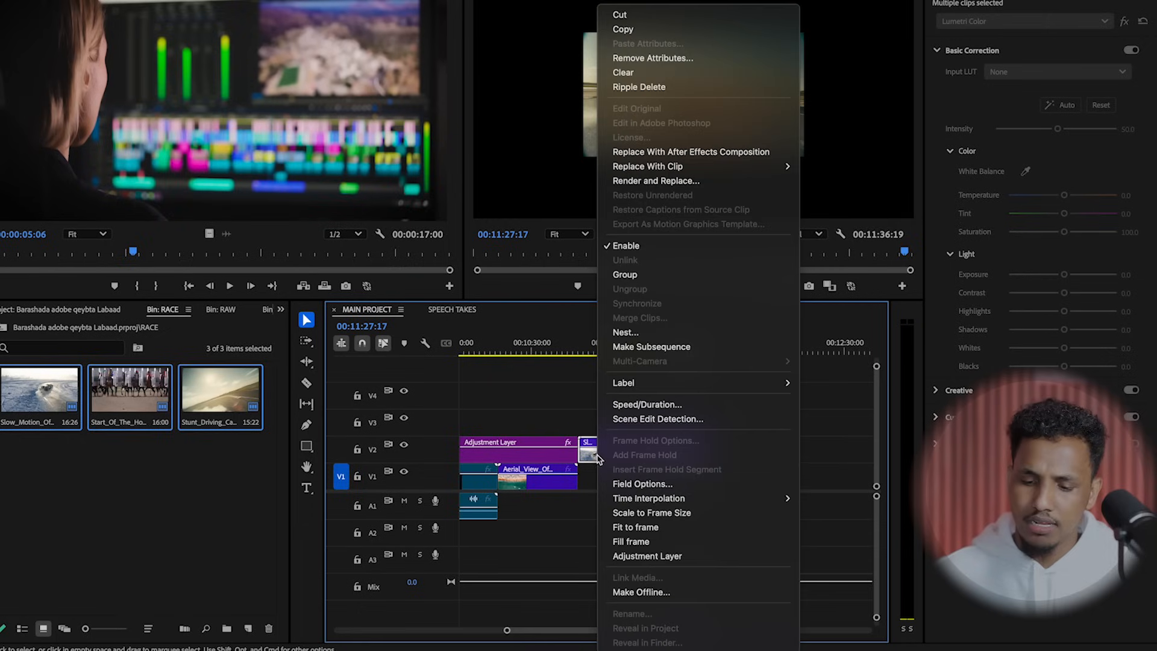
{"action": "left_click", "coordinate": [645, 513]}
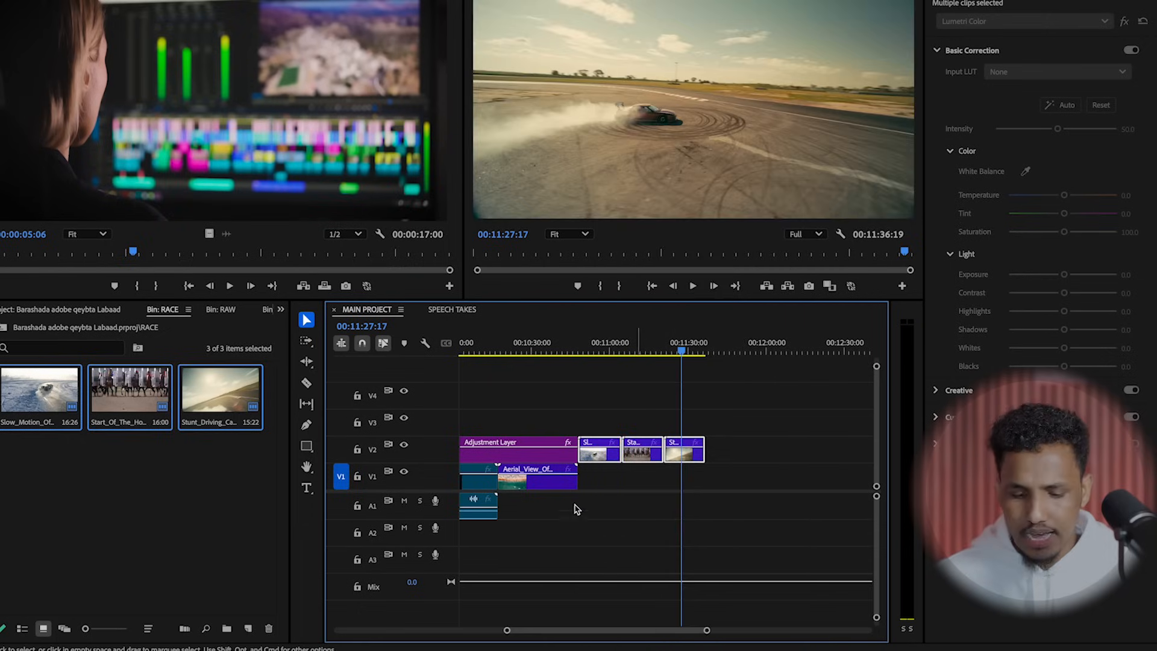
{"action": "right_click", "coordinate": [140, 411]}
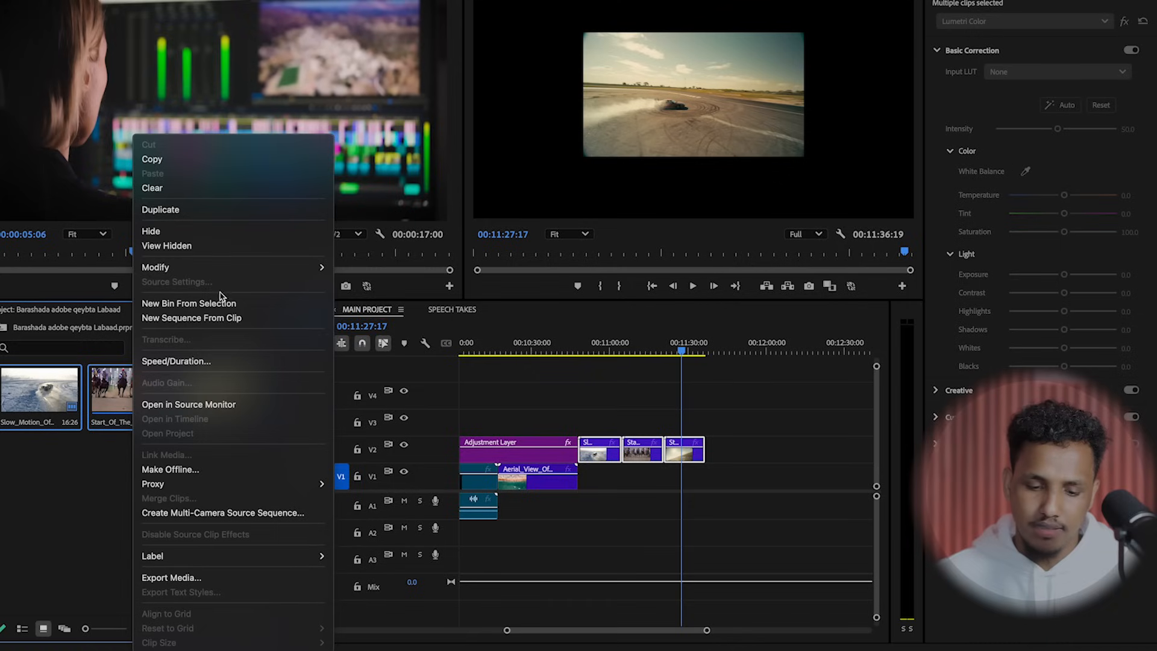
{"action": "mouse_move", "coordinate": [222, 265]}
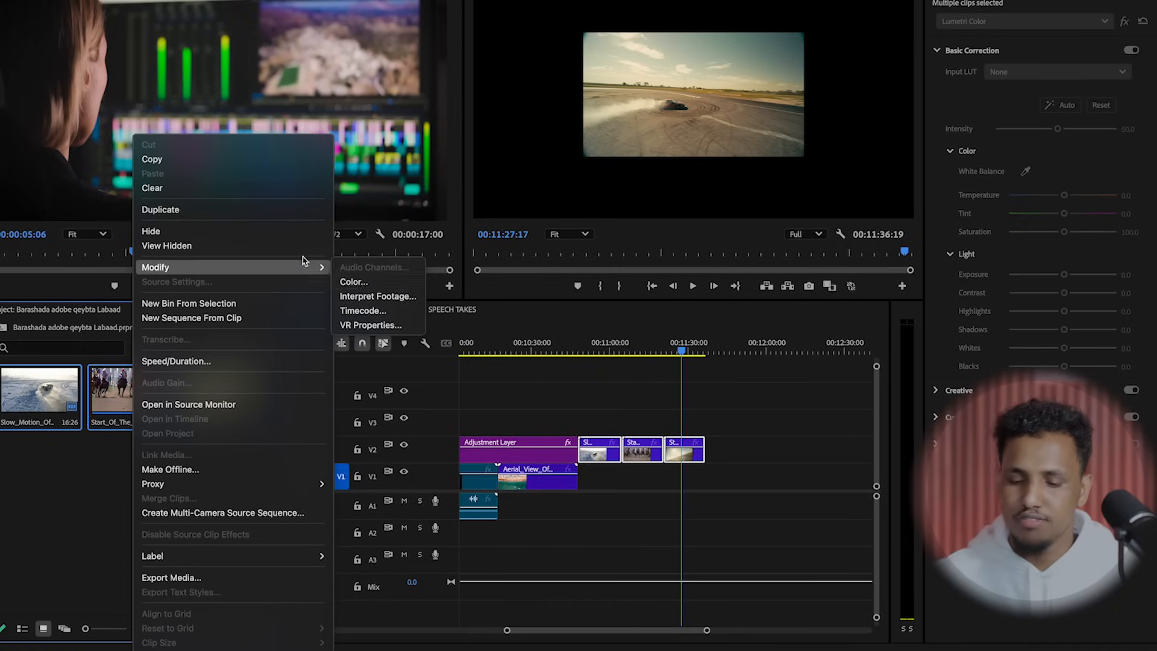
{"action": "left_click", "coordinate": [786, 483]}
Step: Scale the three race clips on V2 to the sequence frame size and play the drifting cars clip to check it
{"action": "left_click_drag", "start_coordinate": [757, 393], "coordinate": [592, 456]}
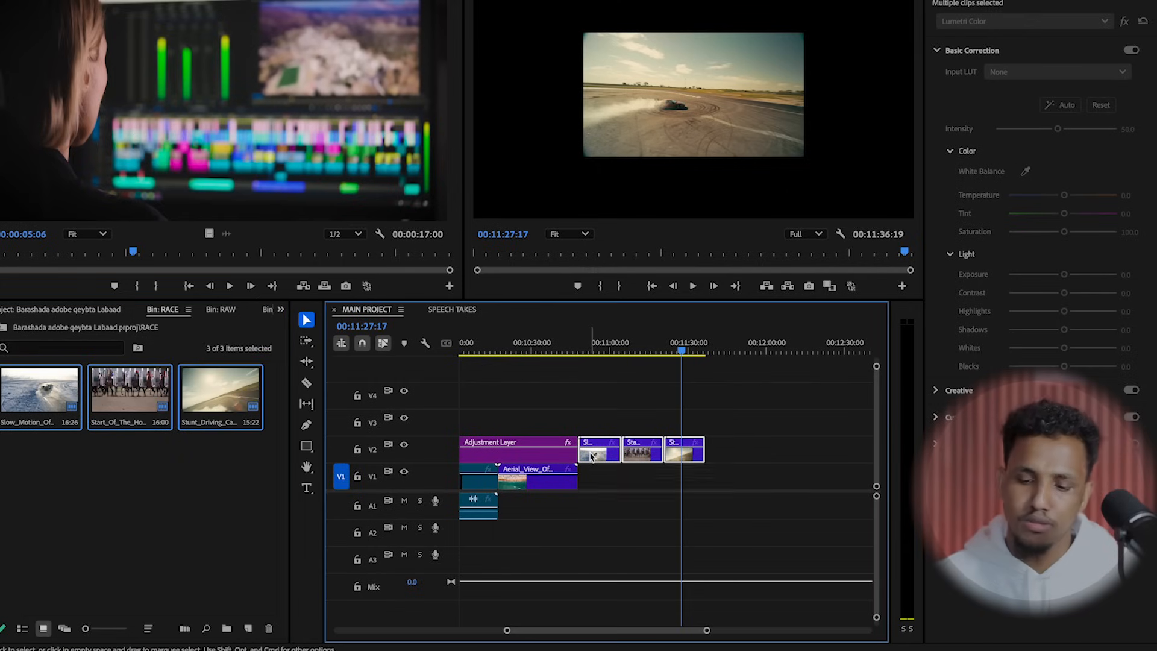
{"action": "right_click", "coordinate": [590, 456]}
{"action": "left_click", "coordinate": [627, 512]}
{"action": "left_click_drag", "start_coordinate": [607, 350], "coordinate": [593, 352]}
{"action": "key", "text": "space"}
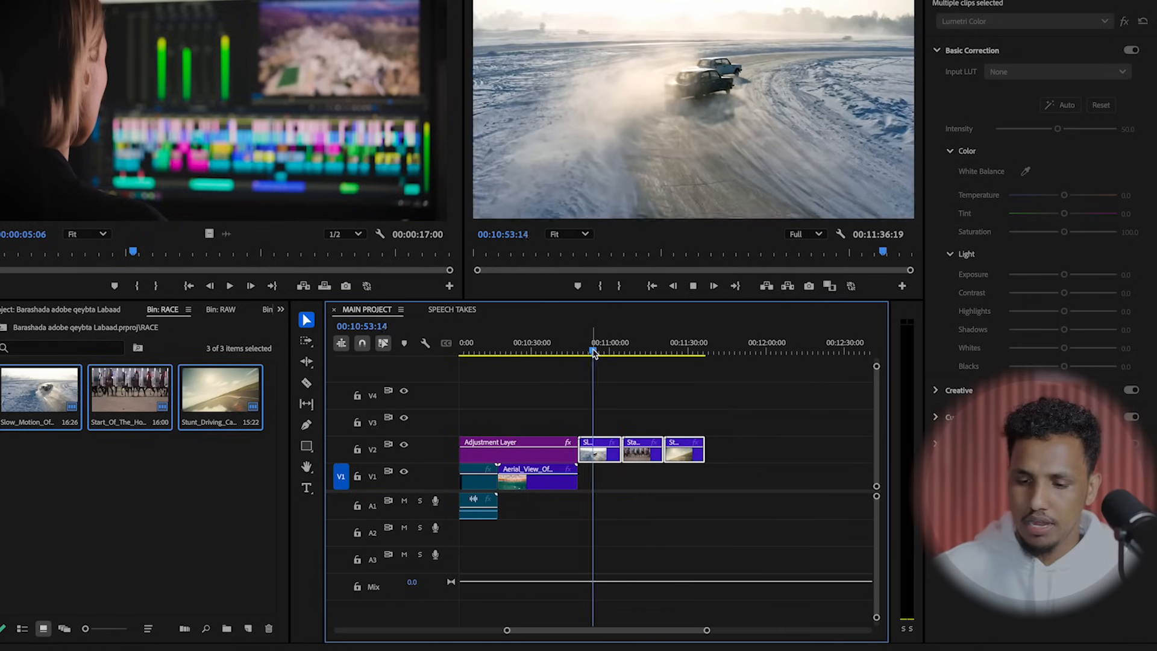
{"action": "key", "text": "="}
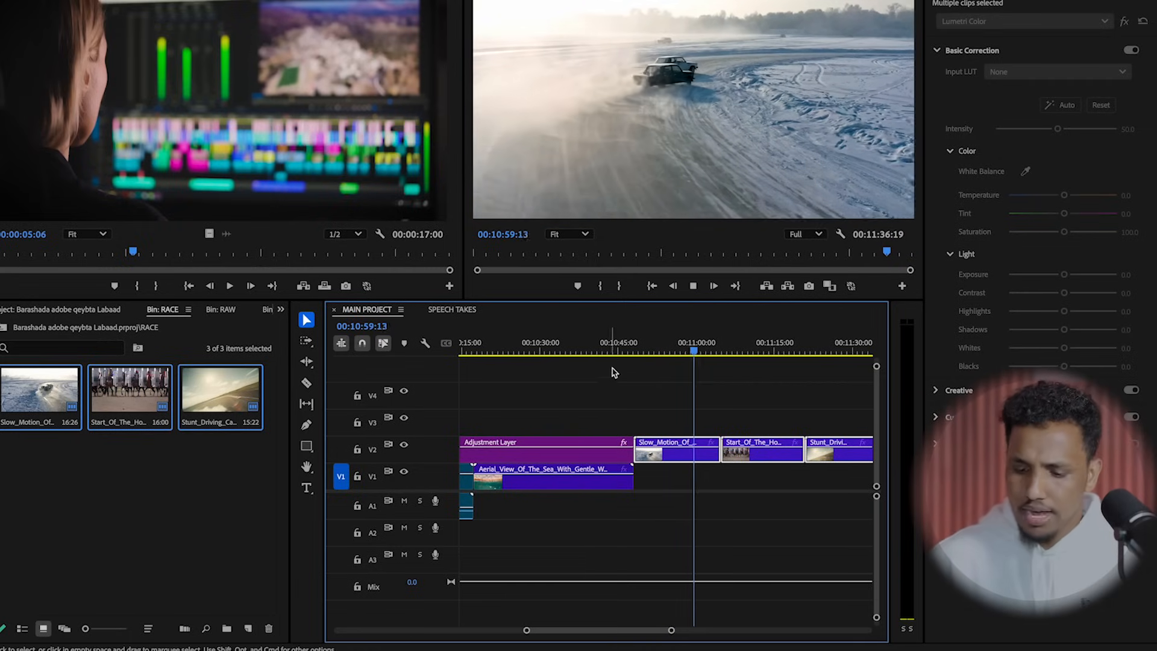
{"action": "key", "text": "space"}
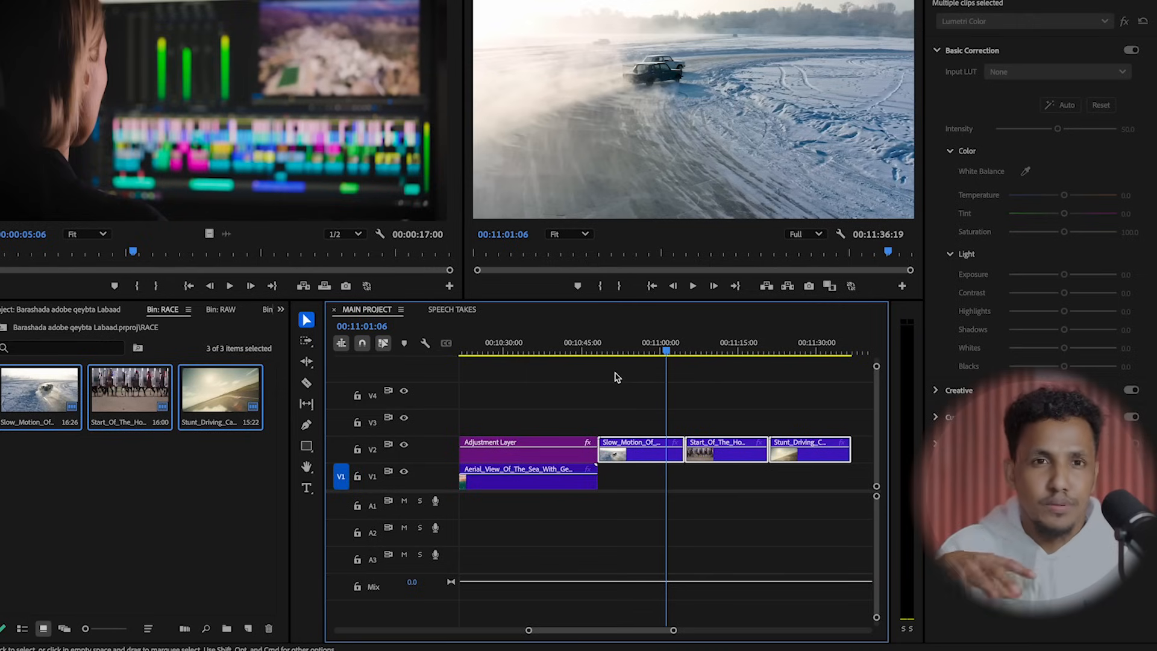
{"action": "left_click", "coordinate": [617, 377]}
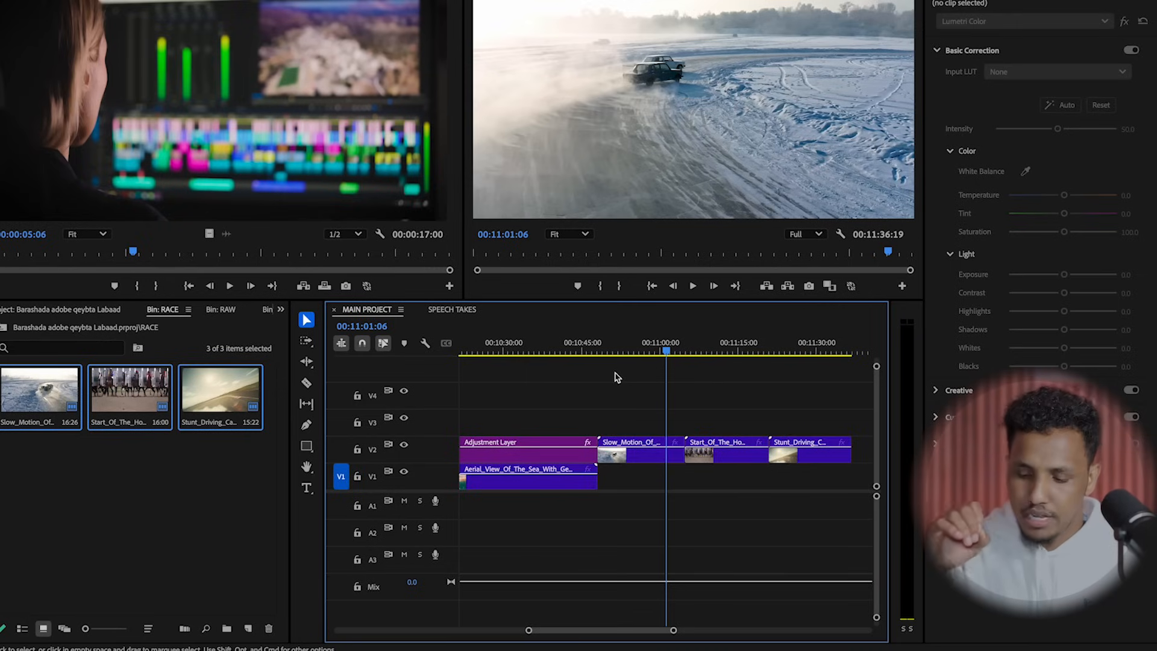
Step: Split the drifting cars clip on V2 near its beginning and again at 00:11:02:03 to isolate its middle section
{"action": "key", "text": "="}
{"action": "key", "text": "="}
{"action": "key", "text": "-"}
{"action": "left_click_drag", "start_coordinate": [611, 346], "coordinate": [552, 430]}
{"action": "key", "text": "space"}
{"action": "key", "text": "space"}
{"action": "key", "text": "c"}
{"action": "left_click", "coordinate": [563, 450]}
{"action": "left_click_drag", "start_coordinate": [564, 351], "coordinate": [673, 375]}
{"action": "left_click", "coordinate": [673, 458]}
{"action": "key", "text": "v"}
Step: Set the speed of the drifting cars clip's middle segment to 500%
{"action": "left_click", "coordinate": [634, 460]}
{"action": "right_click", "coordinate": [633, 459]}
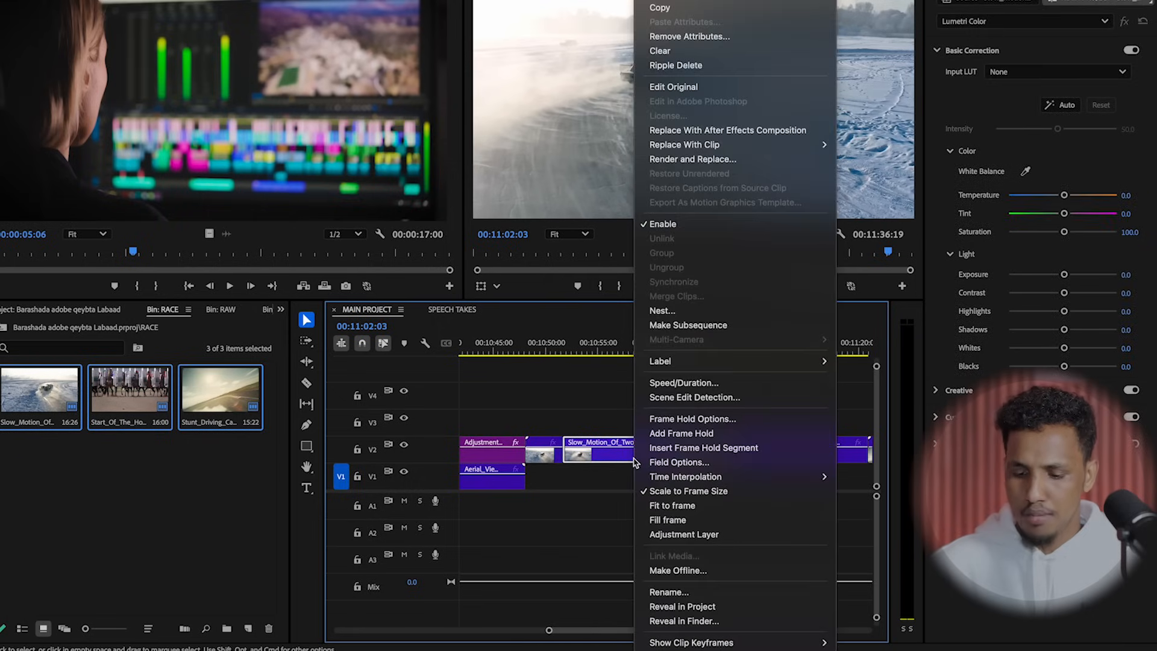
{"action": "left_click", "coordinate": [687, 382]}
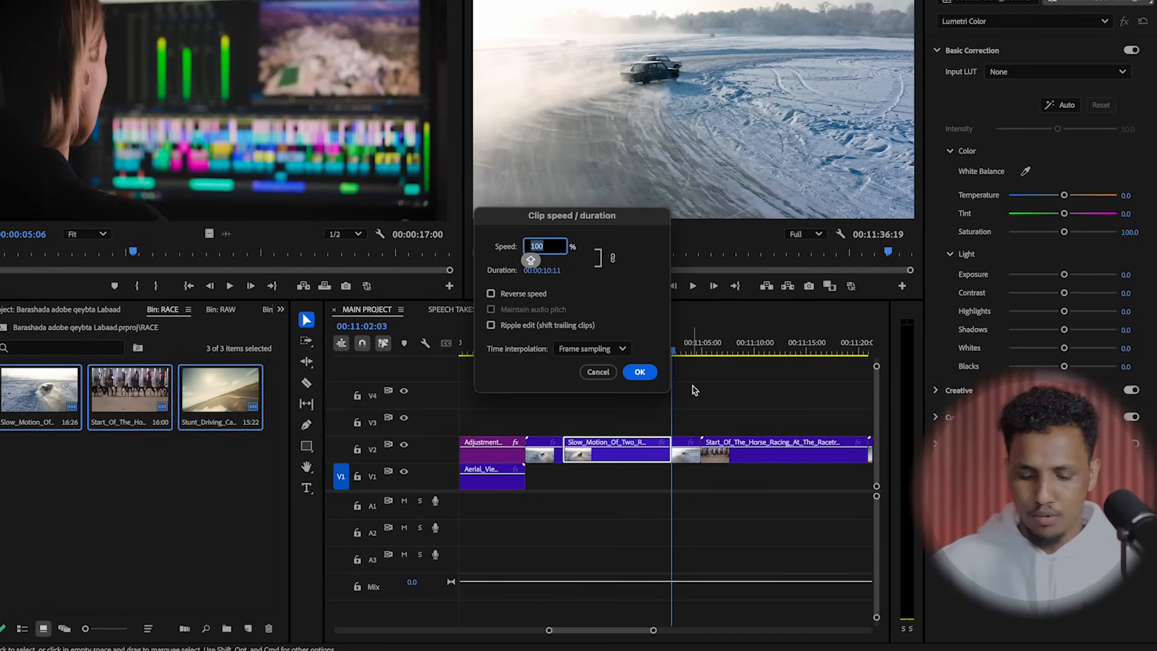
{"action": "type", "text": "5"}
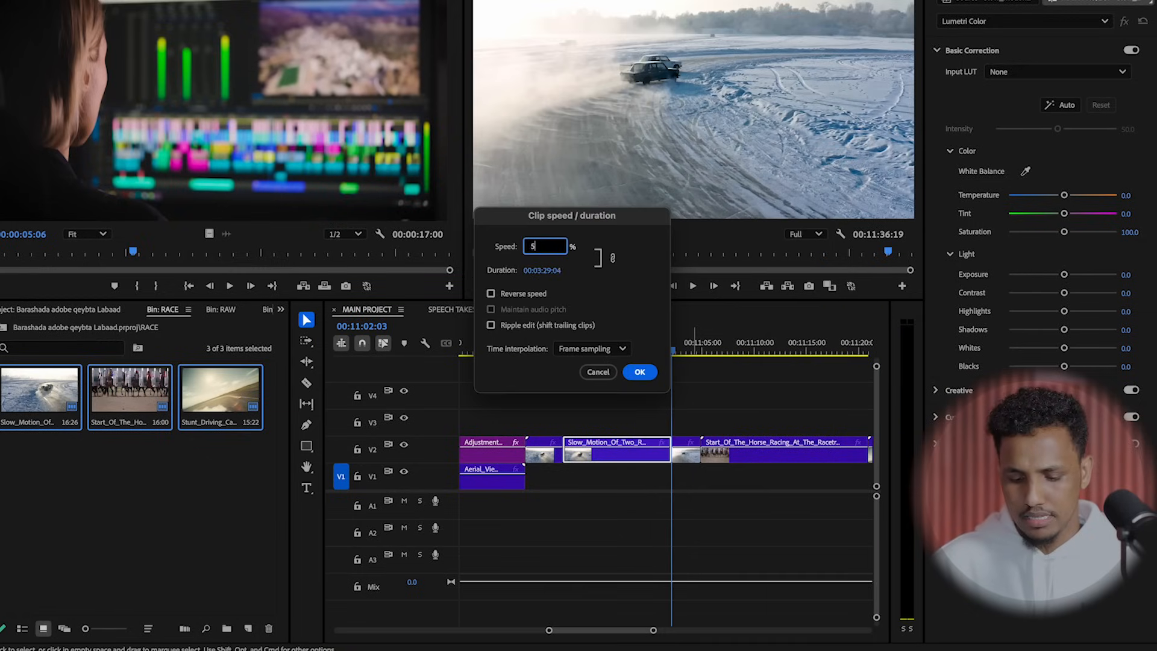
{"action": "type", "text": "00"}
{"action": "key", "text": "Return"}
Step: Close the gap after the sped-up drifting cars segment and play that section
{"action": "left_click", "coordinate": [627, 460]}
{"action": "key", "text": "Delete"}
{"action": "left_click", "coordinate": [559, 335]}
{"action": "key", "text": "space"}
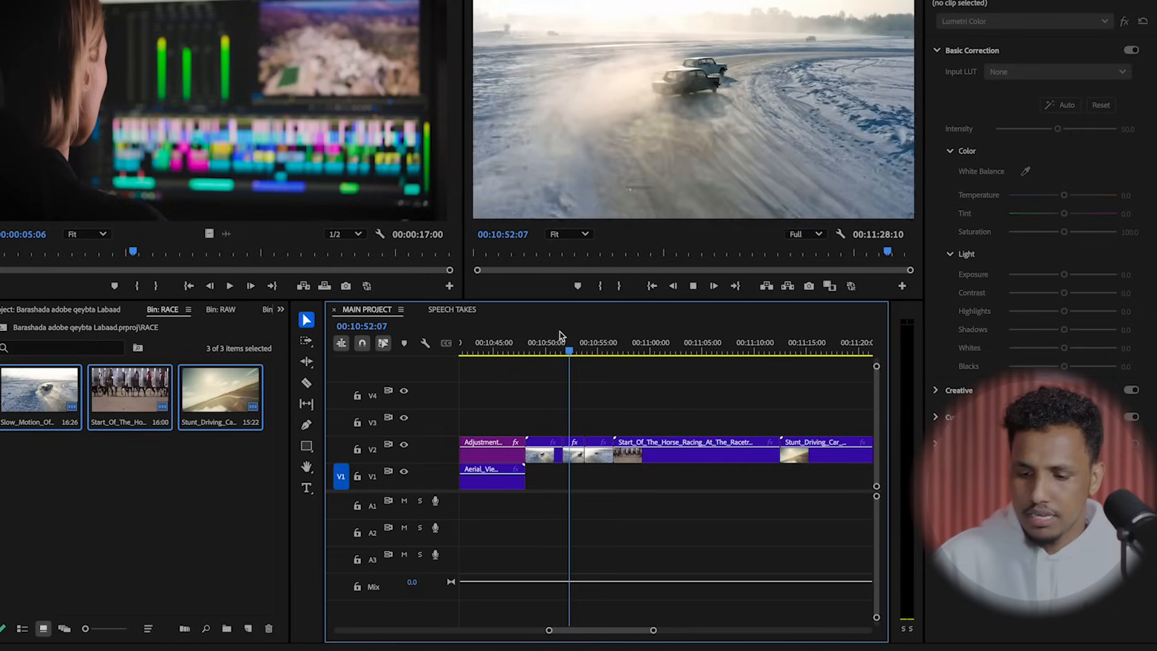
{"action": "key", "text": "space"}
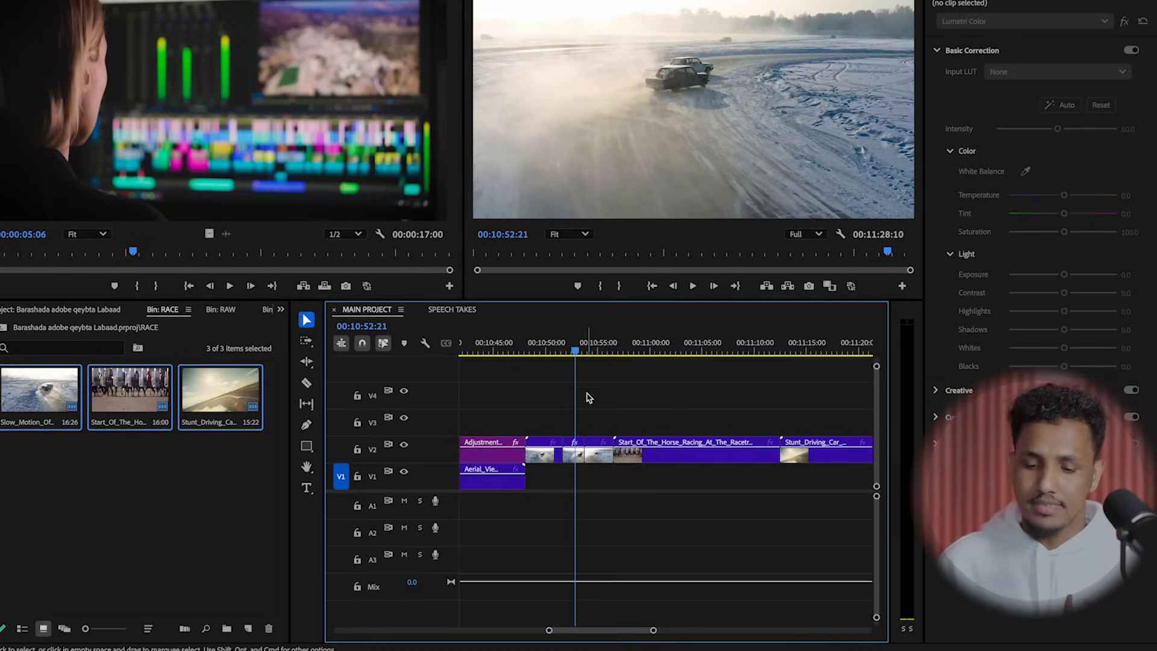
Step: Undo the gap removal, the speed change and both cuts on the drifting cars clip
{"action": "key", "text": "super+z"}
{"action": "key", "text": "super+z"}
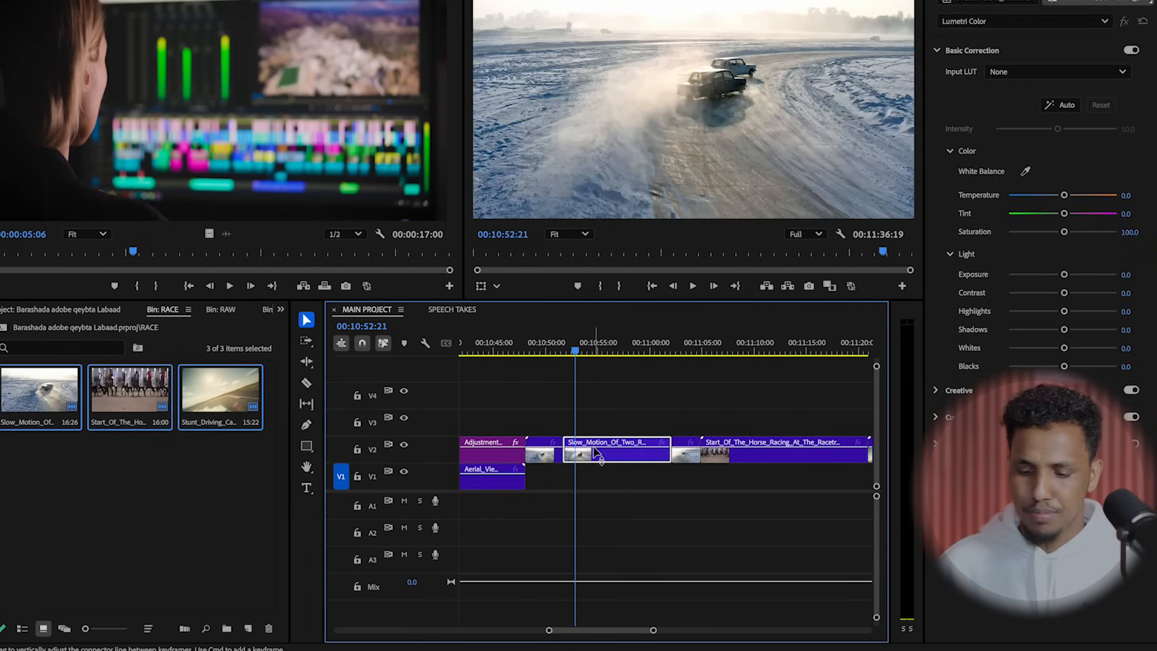
{"action": "right_click", "coordinate": [594, 451]}
{"action": "left_click", "coordinate": [607, 419]}
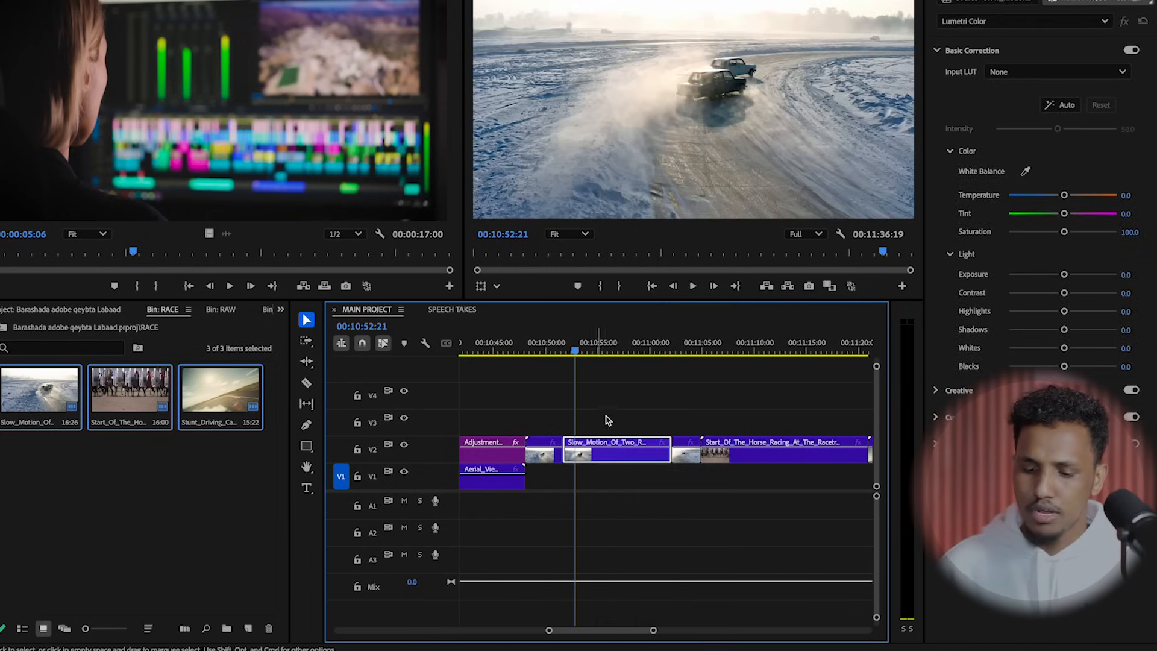
{"action": "left_click", "coordinate": [624, 421]}
{"action": "key", "text": "super+z"}
{"action": "key", "text": "super+z"}
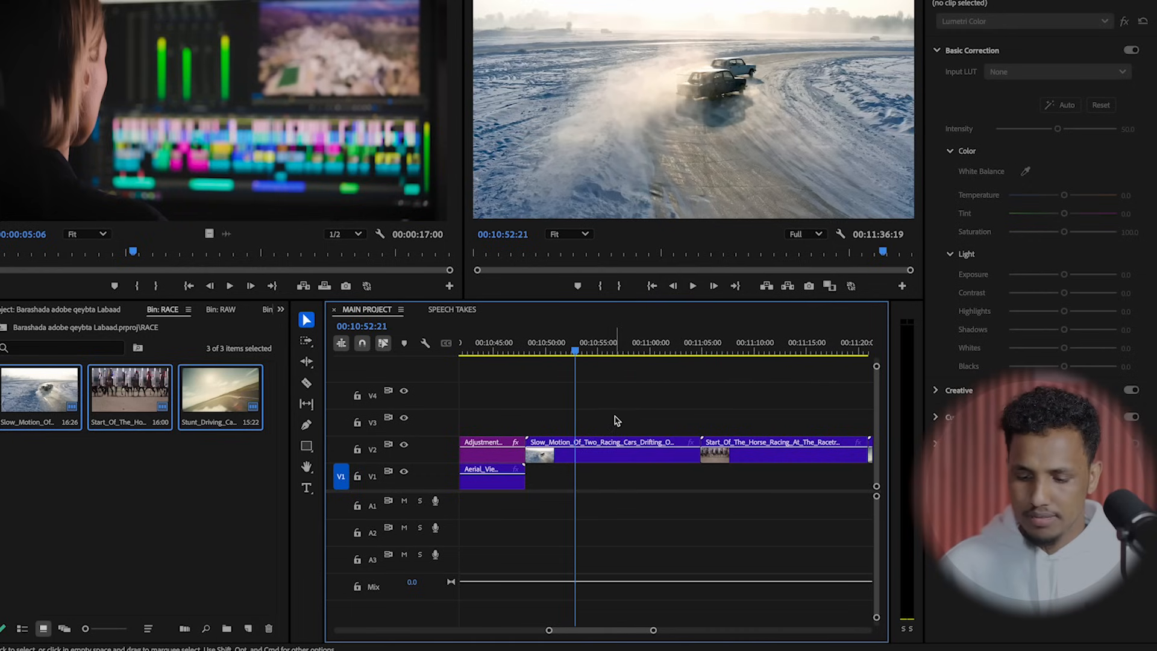
Step: Split the drifting cars clip on V2 at about 00:10:51 and 00:11:02, and select the middle segment
{"action": "key", "text": "c"}
{"action": "left_click", "coordinate": [557, 449]}
{"action": "left_click", "coordinate": [675, 449]}
{"action": "key", "text": "v"}
{"action": "left_click", "coordinate": [621, 448]}
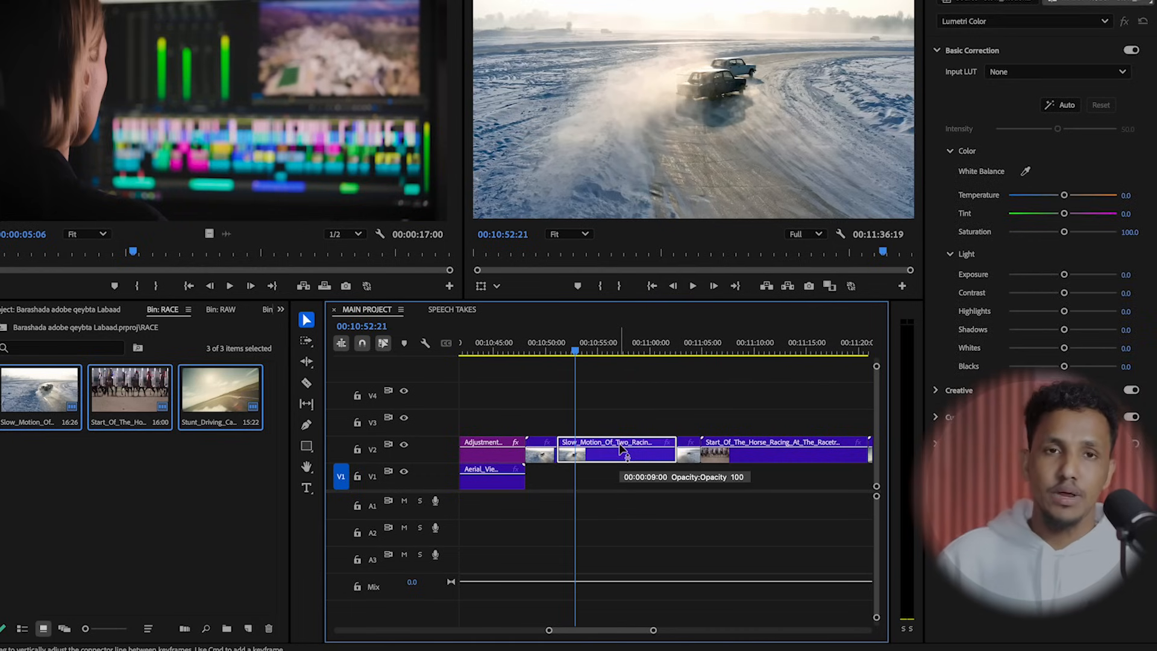
Step: Set the speed of the drifting cars clip's middle segment to 50% and play the slowed section
{"action": "right_click", "coordinate": [621, 448]}
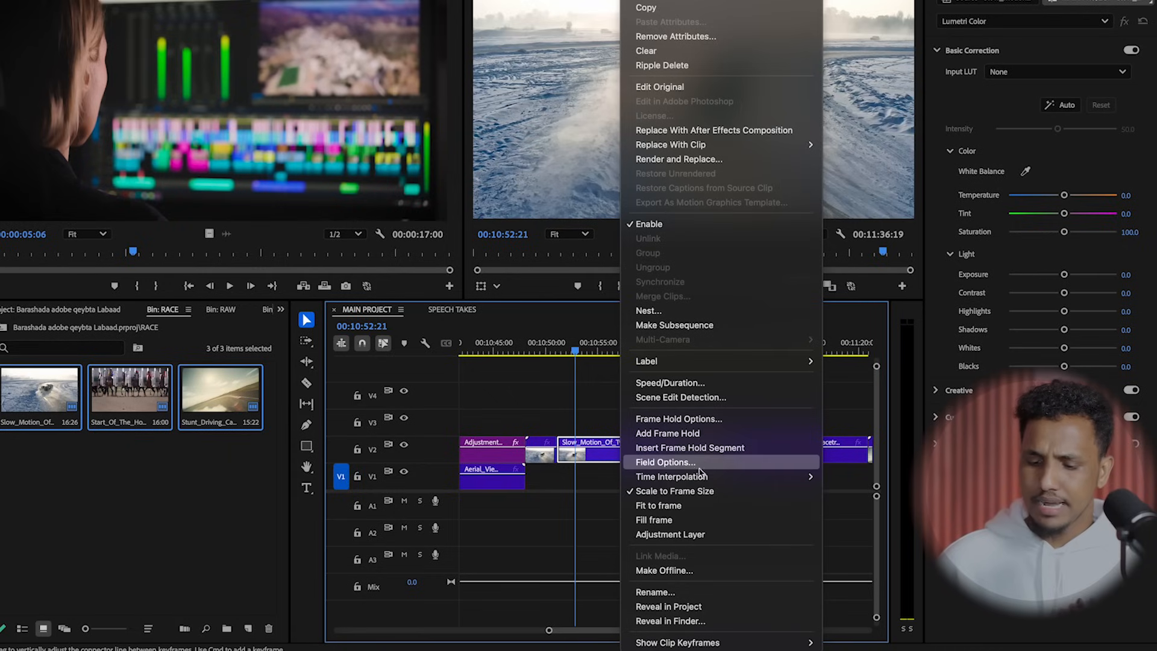
{"action": "left_click", "coordinate": [702, 383]}
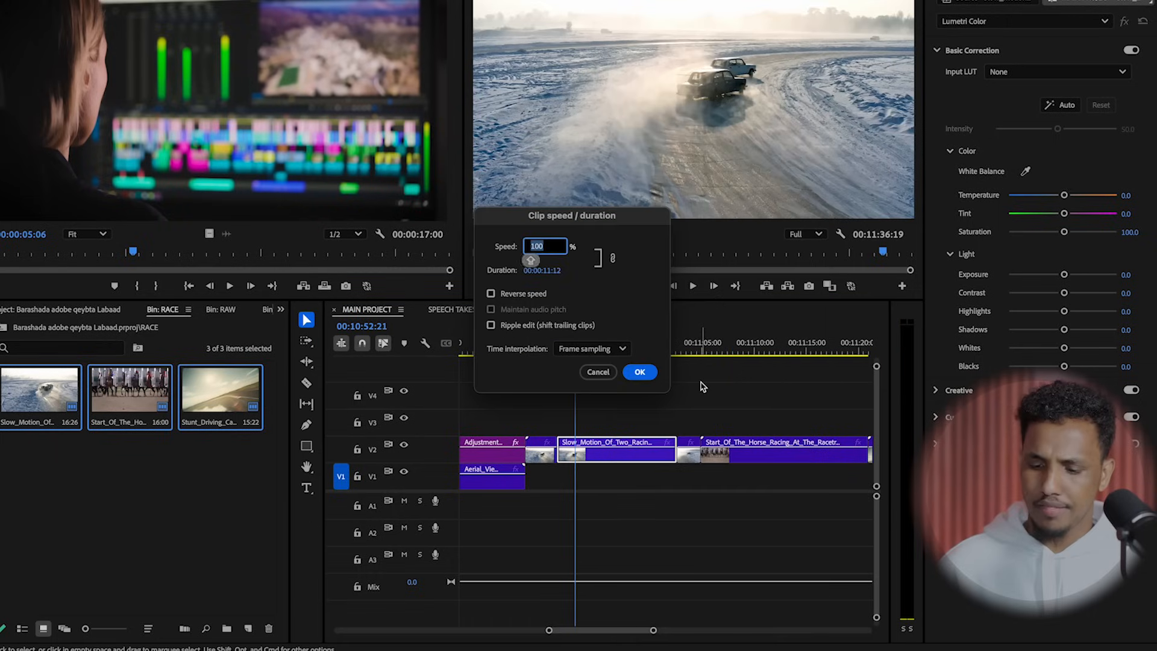
{"action": "type", "text": "50"}
{"action": "key", "text": "Return"}
{"action": "key", "text": "space"}
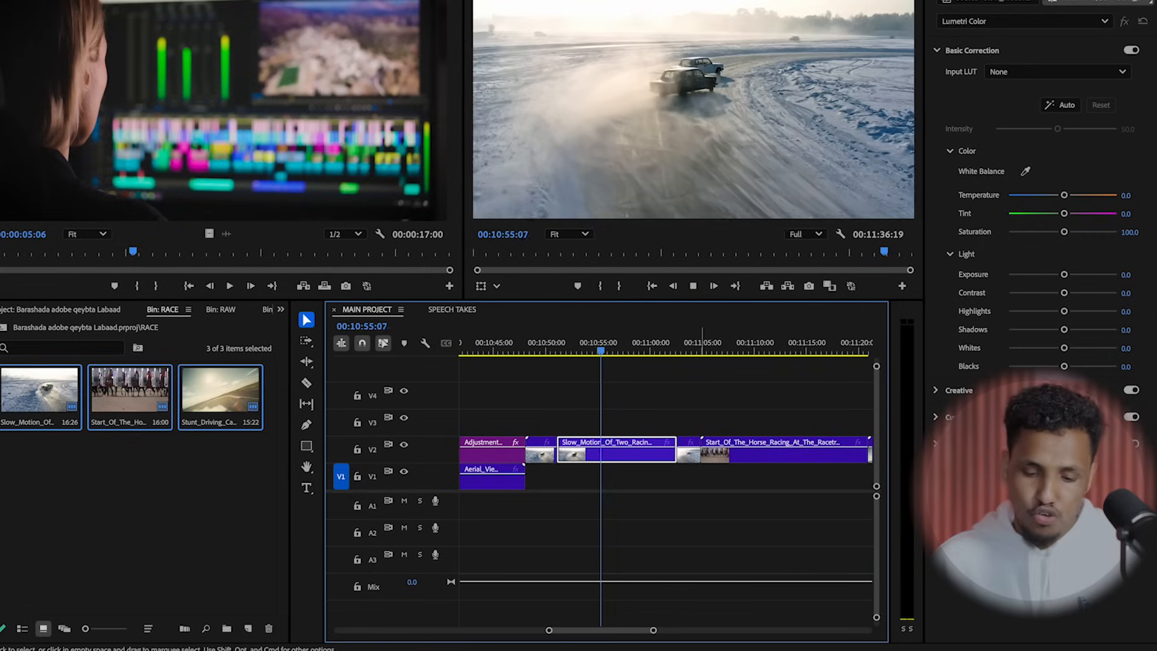
{"action": "key", "text": "space"}
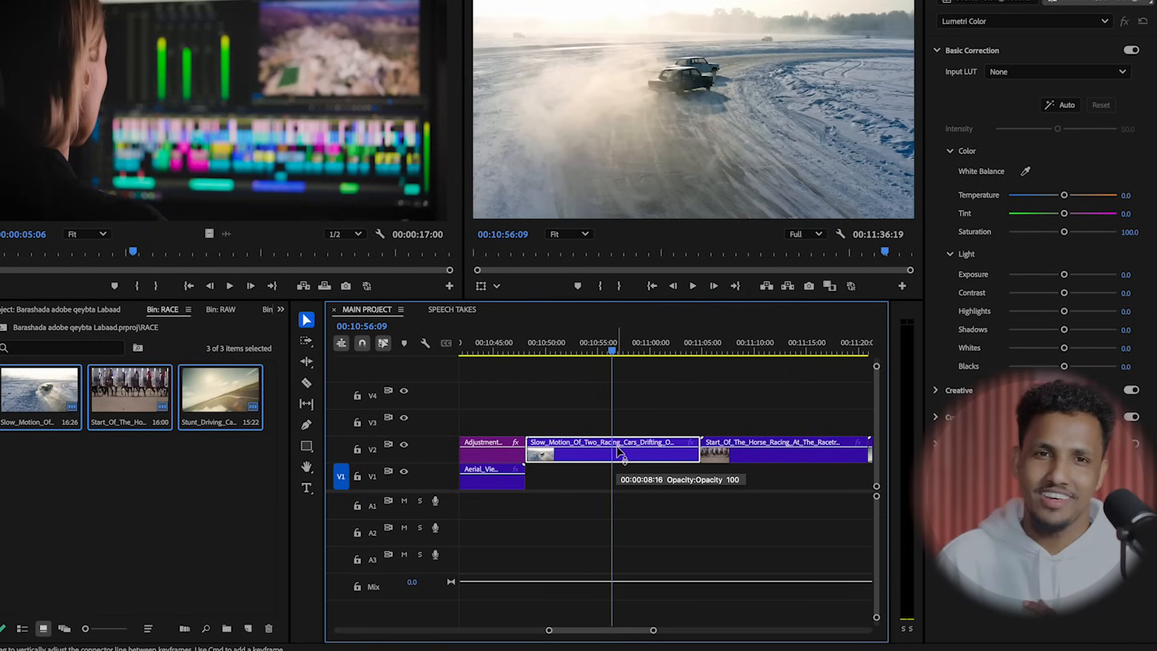
Step: Play part of the horse race clip on V2 and place the playhead at 00:11:12:08
{"action": "key", "text": "minus"}
{"action": "key", "text": "minus"}
{"action": "key", "text": "minus"}
{"action": "key", "text": "equal"}
{"action": "key", "text": "equal"}
{"action": "key", "text": "minus"}
{"action": "left_click_drag", "start_coordinate": [660, 352], "coordinate": [710, 357]}
{"action": "key", "text": "space"}
{"action": "key", "text": "equal"}
{"action": "key", "text": "equal"}
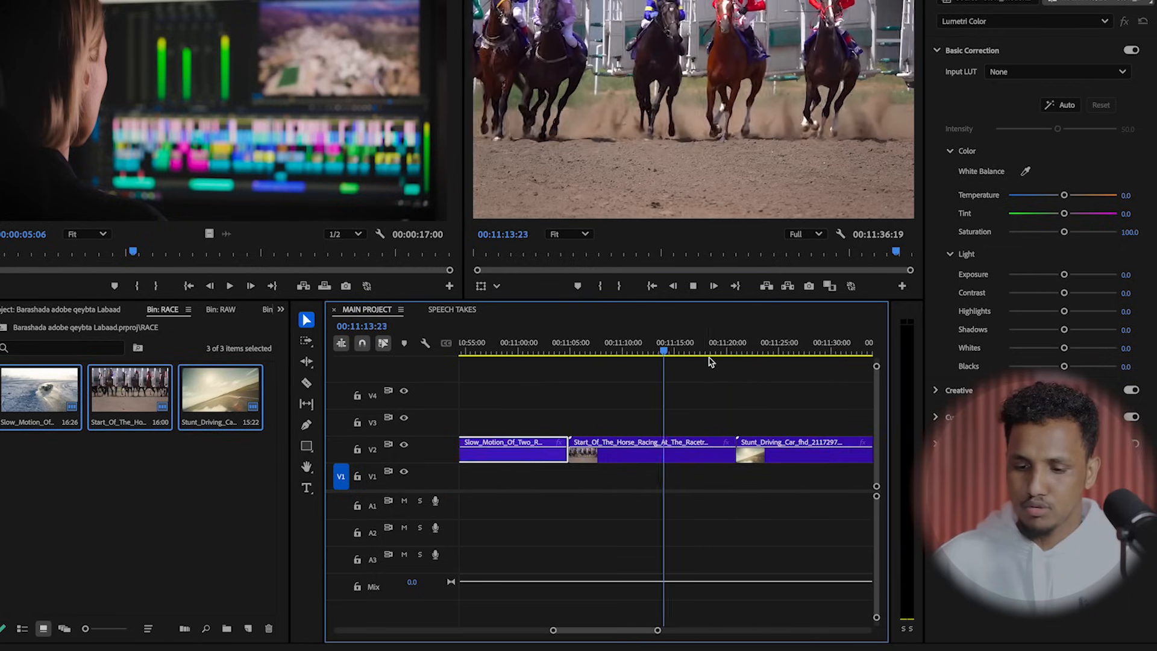
{"action": "left_click_drag", "start_coordinate": [638, 346], "coordinate": [573, 400]}
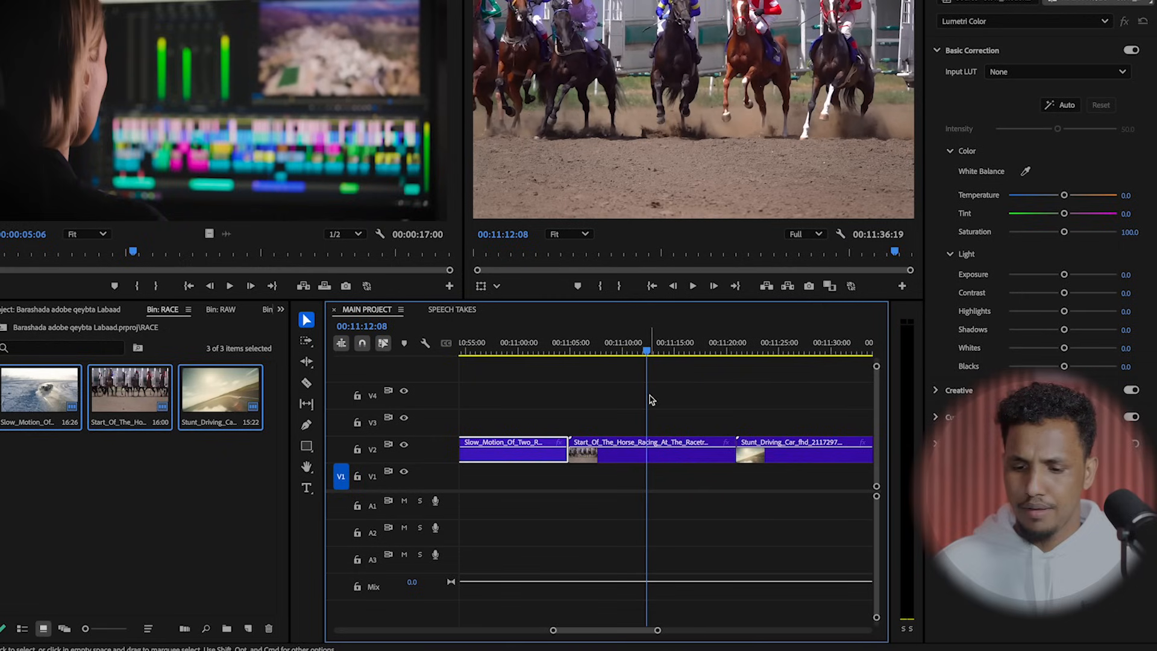
{"action": "key", "text": "space"}
Step: Split the horse race clip on V2 at 00:11:12:08 and about 00:11:16:07, and select the middle segment
{"action": "key", "text": "c"}
{"action": "left_click", "coordinate": [648, 449]}
{"action": "left_click", "coordinate": [690, 449]}
{"action": "key", "text": "v"}
{"action": "left_click", "coordinate": [661, 461]}
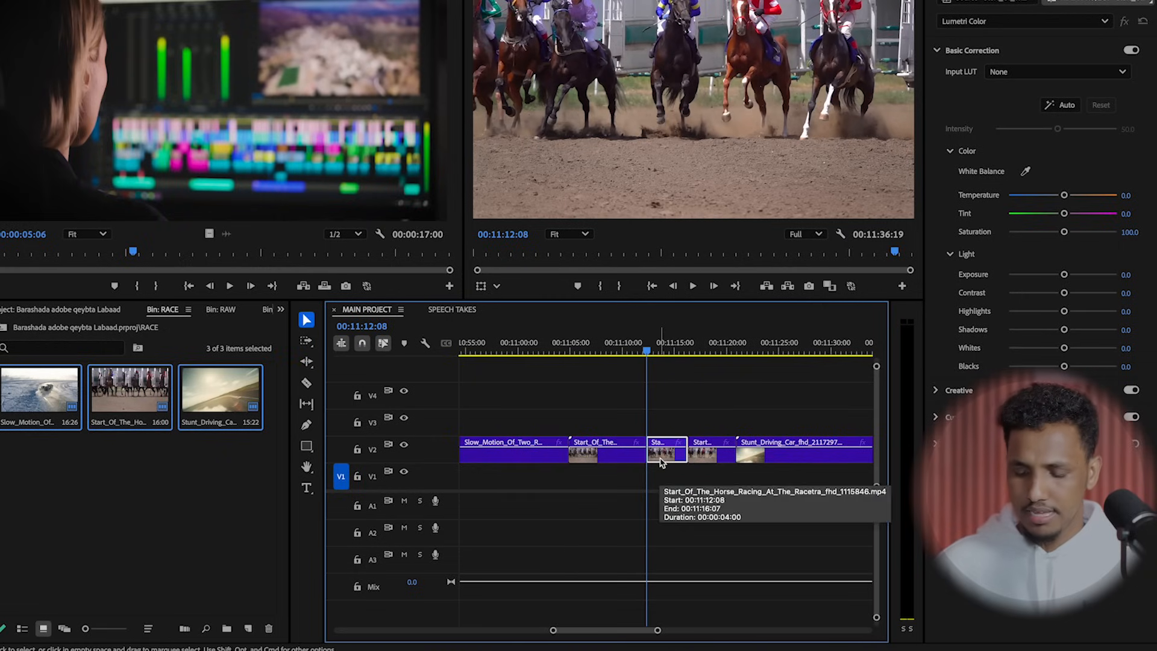
Step: Try a speed of 30% with ripple edit of trailing clips on the horse race clip's middle segment
{"action": "right_click", "coordinate": [662, 460]}
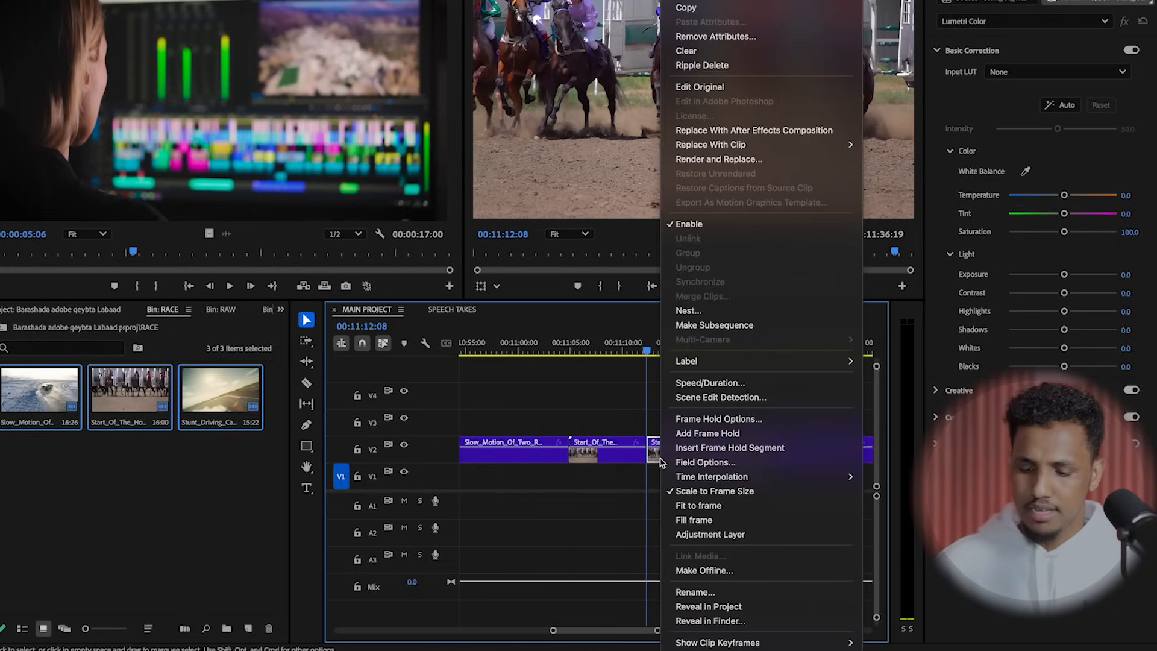
{"action": "left_click", "coordinate": [717, 384]}
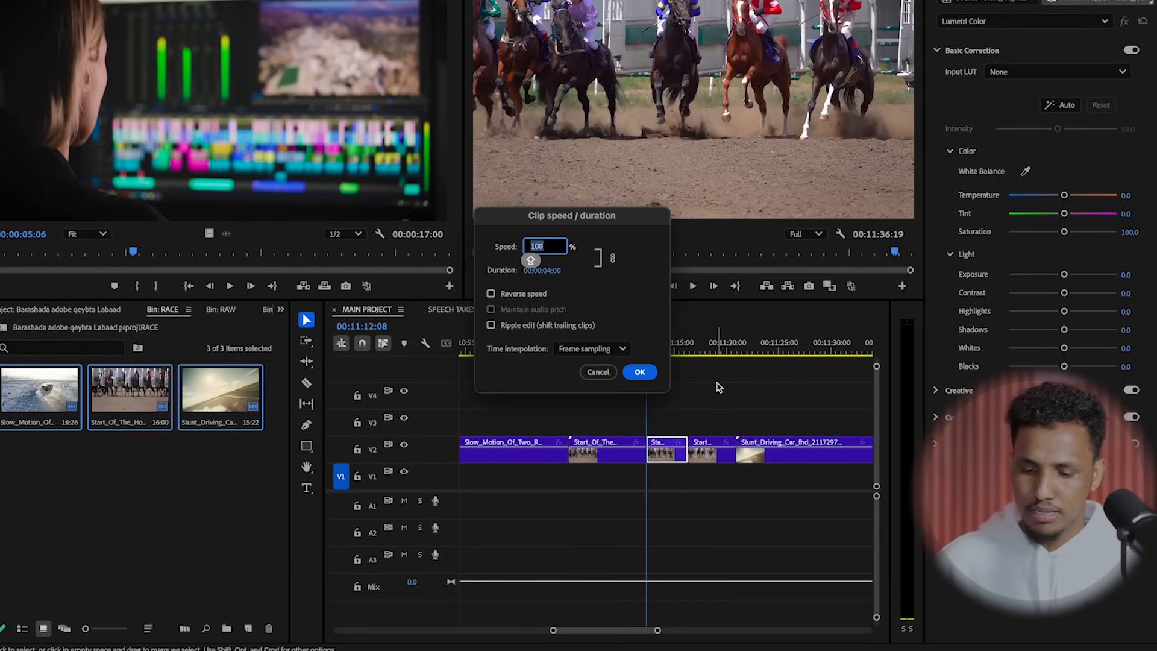
{"action": "type", "text": "30"}
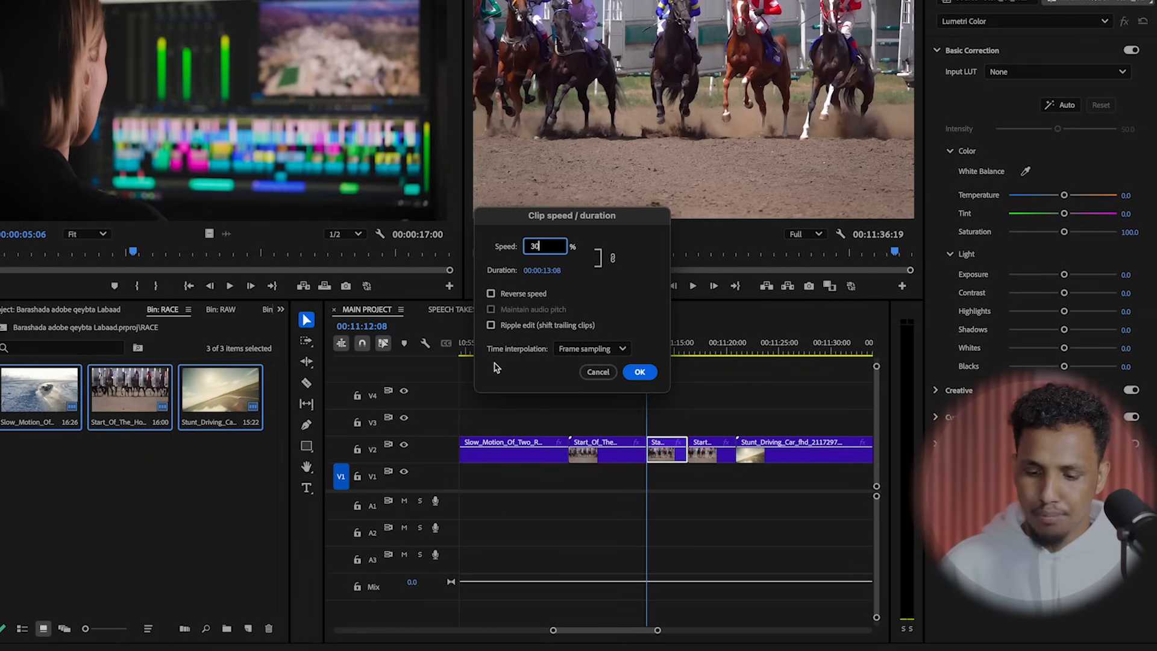
{"action": "left_click", "coordinate": [491, 326]}
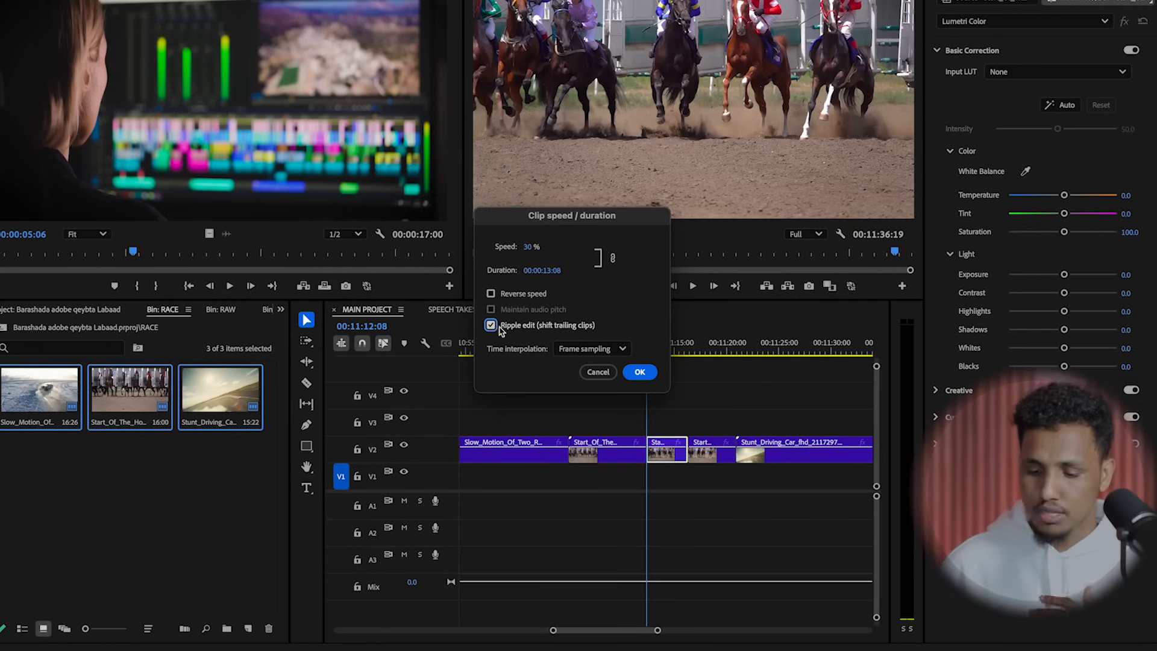
{"action": "left_click", "coordinate": [638, 373]}
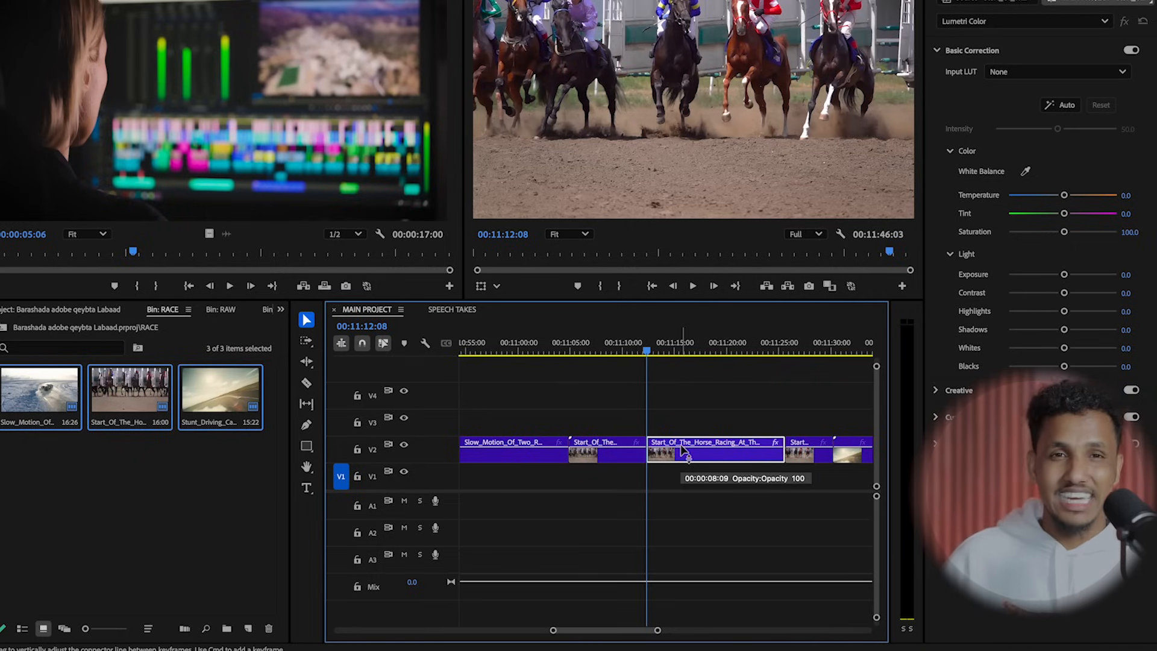
{"action": "key", "text": "super+z"}
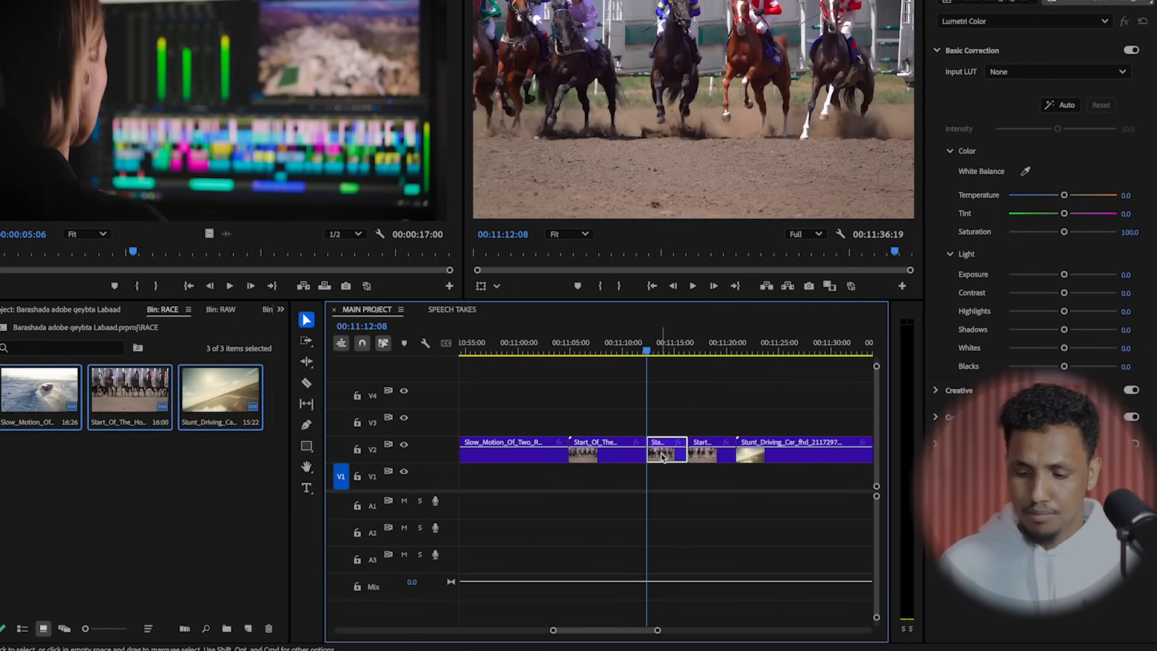
{"action": "right_click", "coordinate": [661, 456]}
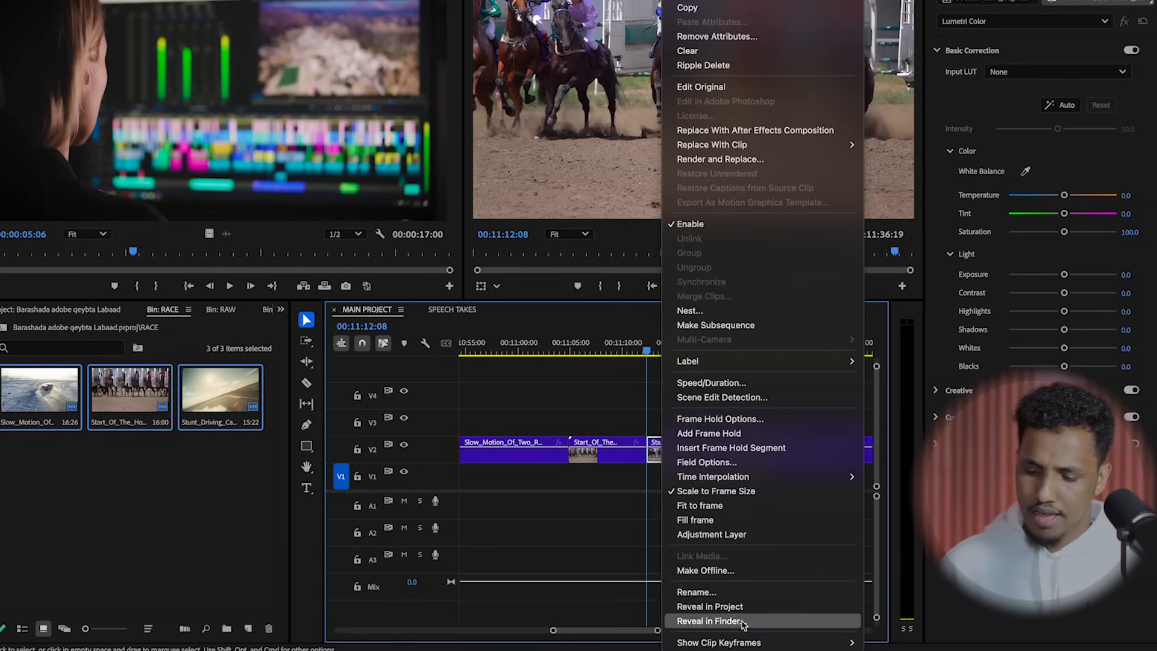
{"action": "left_click", "coordinate": [711, 383]}
{"action": "left_click", "coordinate": [491, 325]}
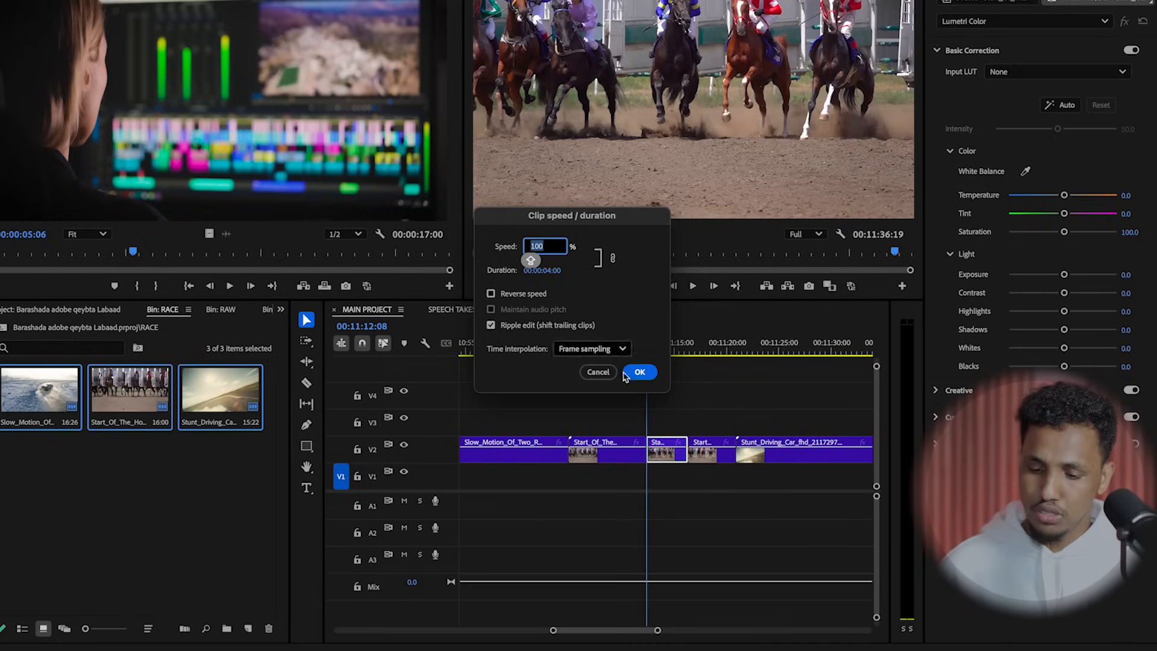
{"action": "left_click", "coordinate": [599, 372]}
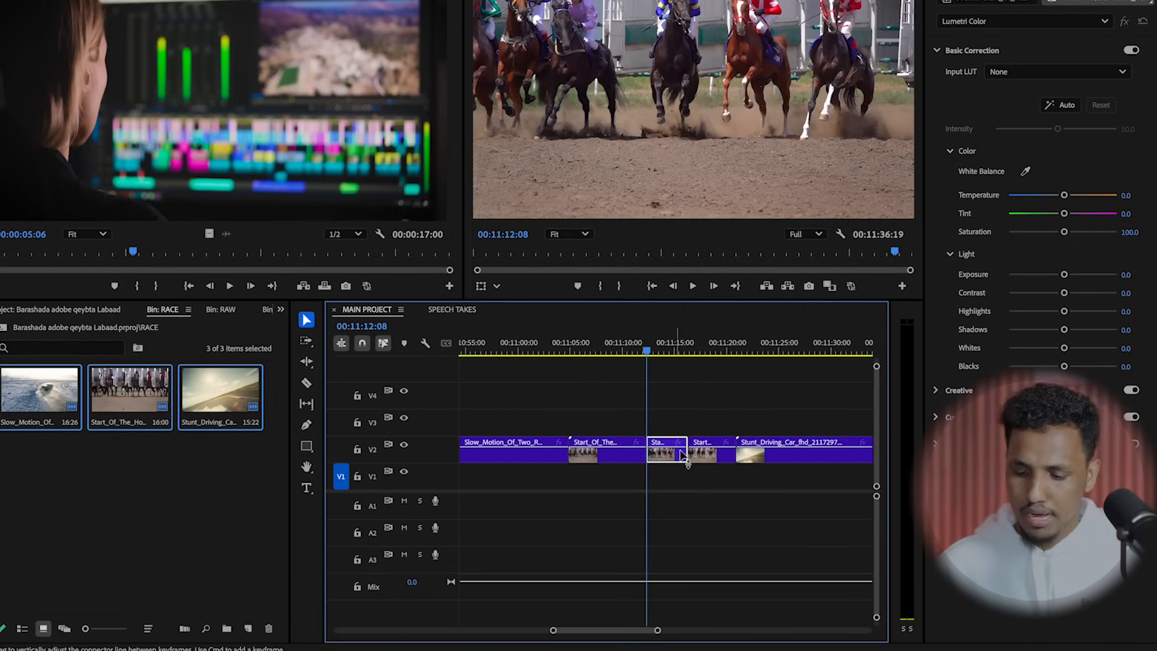
Step: Restore the horse race clip on V2 to one uncut piece reaching the stunt driving clip
{"action": "key", "text": "Delete"}
{"action": "left_click_drag", "start_coordinate": [644, 441], "coordinate": [843, 416]}
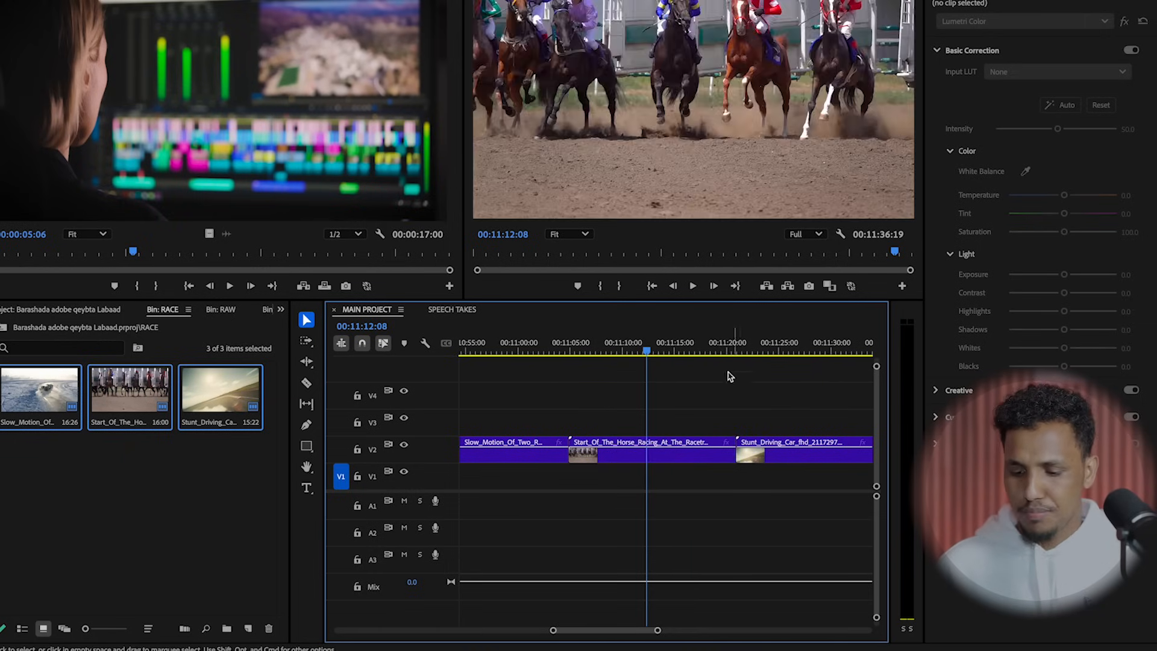
Step: Show the Time Remapping Speed keyframe line on the horse race clip
{"action": "key", "text": "space"}
{"action": "left_click_drag", "start_coordinate": [582, 347], "coordinate": [608, 353]}
{"action": "right_click", "coordinate": [632, 458]}
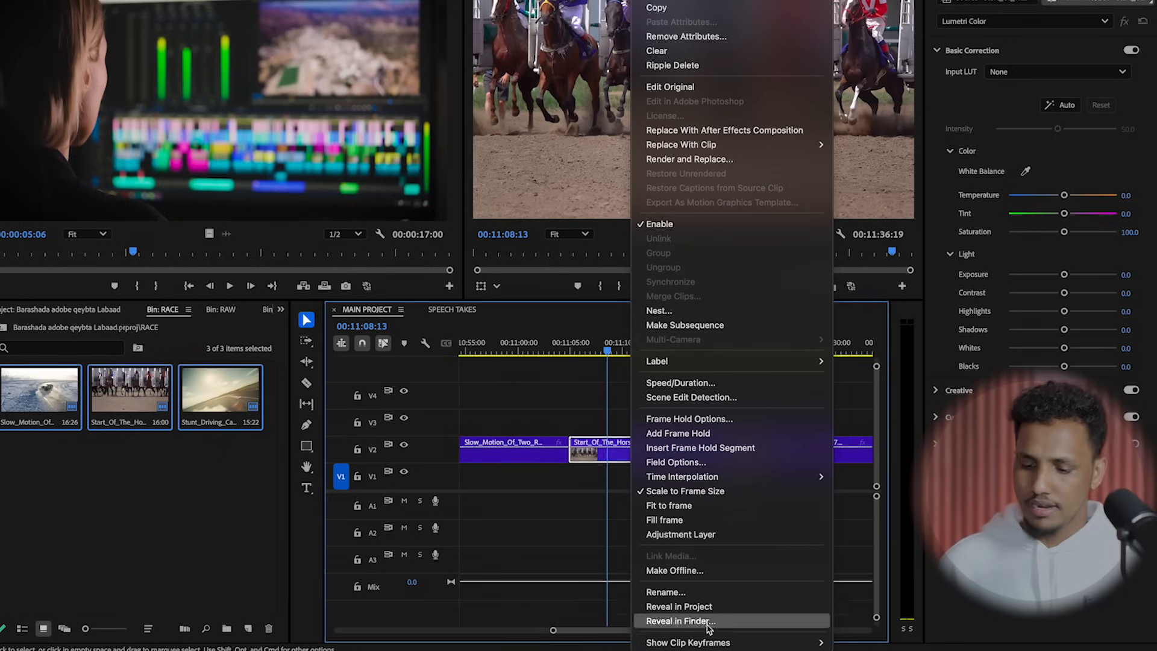
{"action": "mouse_move", "coordinate": [720, 643]}
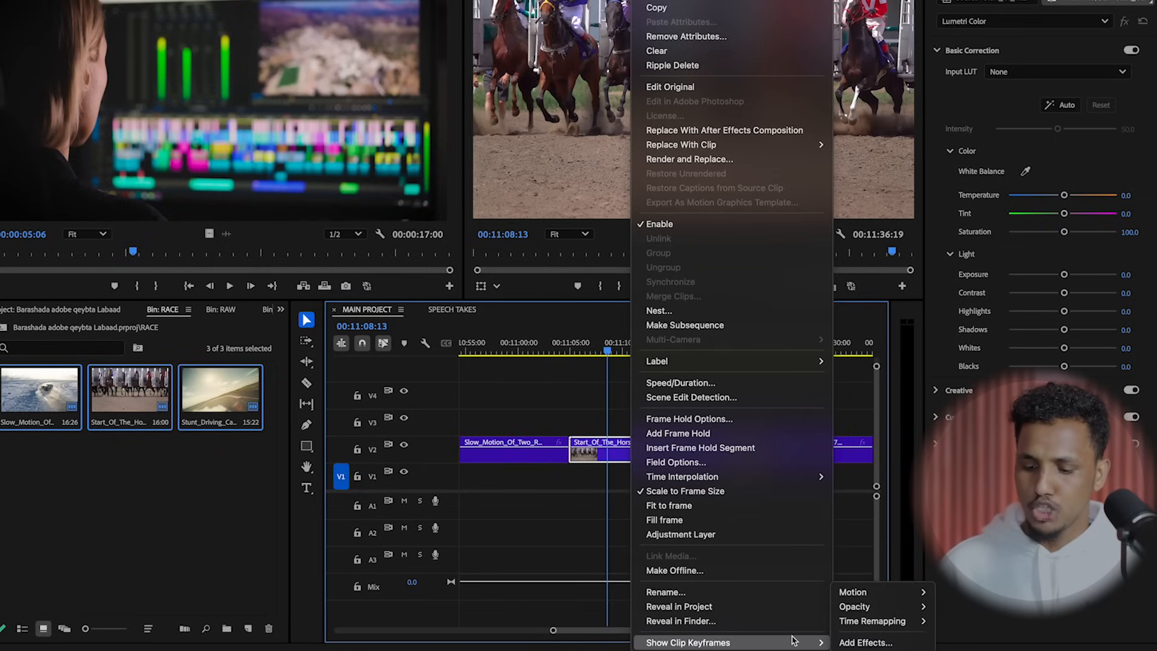
{"action": "mouse_move", "coordinate": [883, 627]}
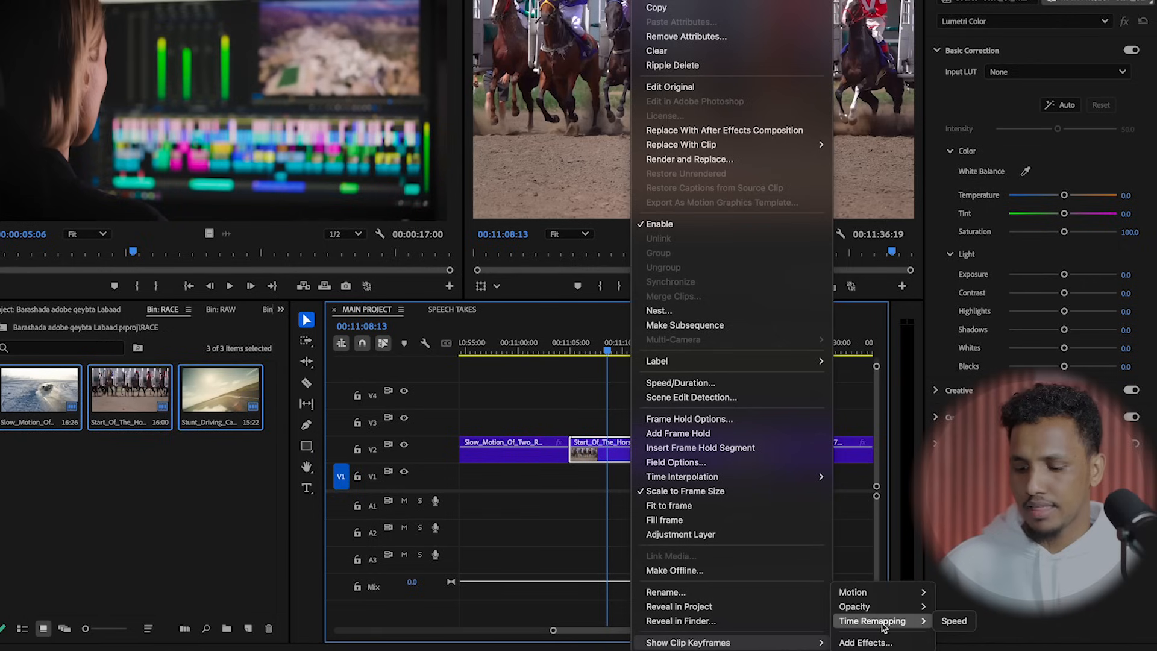
{"action": "left_click", "coordinate": [952, 621]}
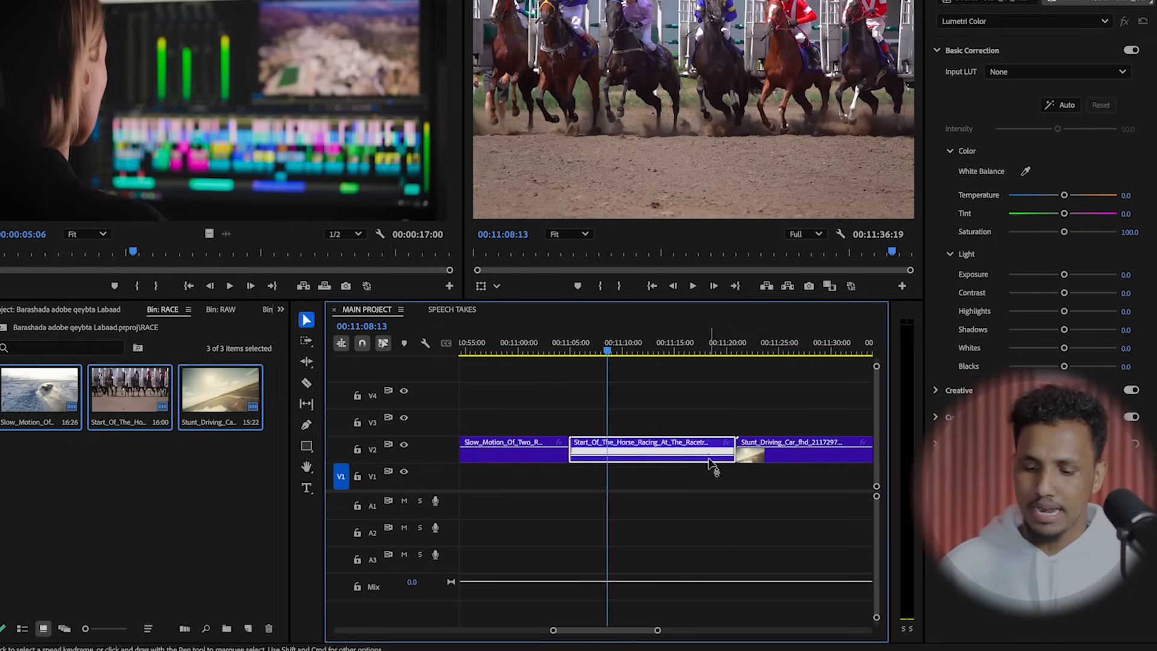
Step: Increase the height of the V2 track and select the horse race clip
{"action": "left_click", "coordinate": [687, 413]}
{"action": "scroll", "coordinate": [687, 414], "scroll_direction": "up", "scroll_amount": 3}
{"action": "scroll", "coordinate": [681, 414], "scroll_direction": "down", "scroll_amount": 1}
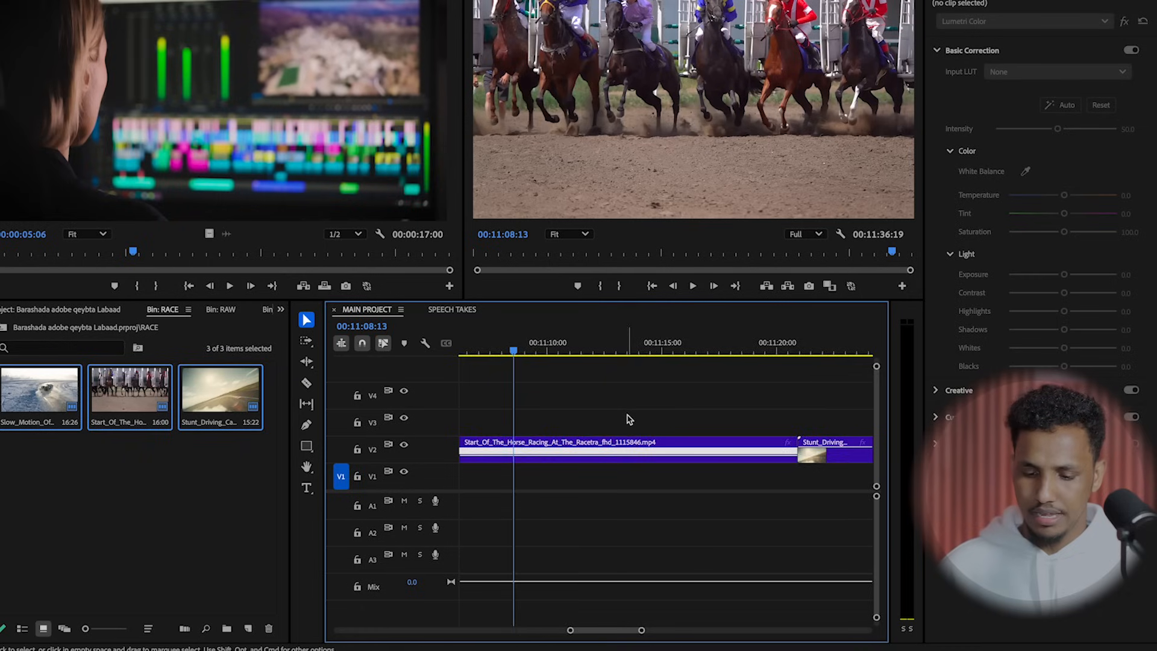
{"action": "scroll", "coordinate": [629, 418], "scroll_direction": "down", "scroll_amount": 4}
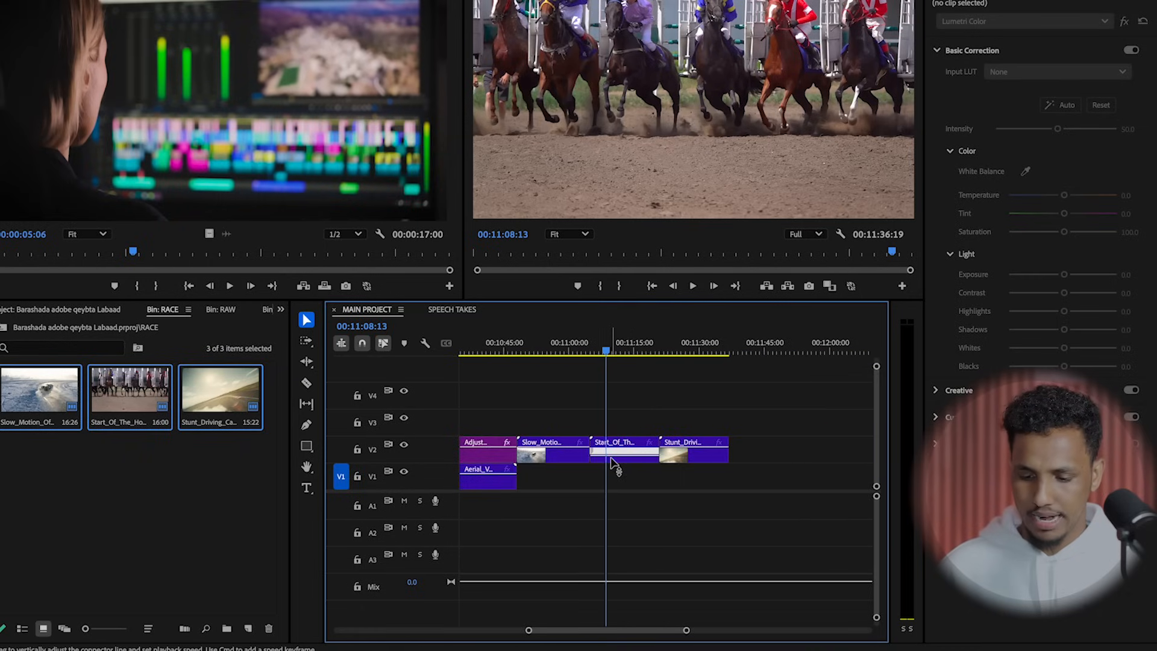
{"action": "scroll", "coordinate": [612, 463], "scroll_direction": "up", "scroll_amount": 2}
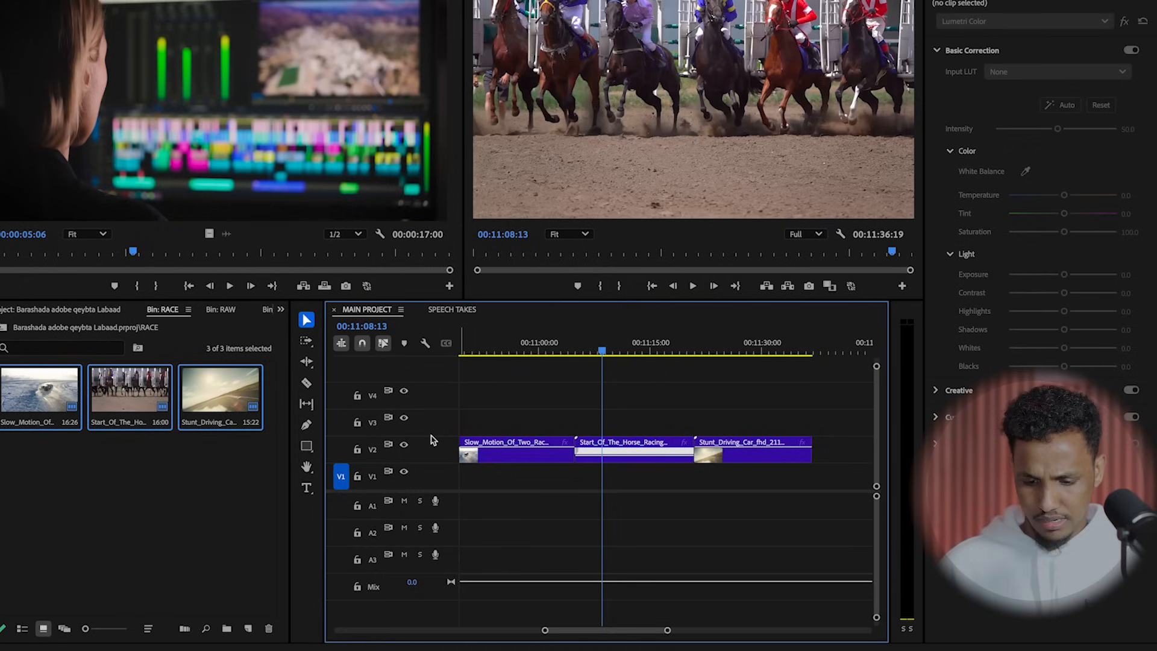
{"action": "left_click_drag", "start_coordinate": [432, 439], "coordinate": [431, 426]}
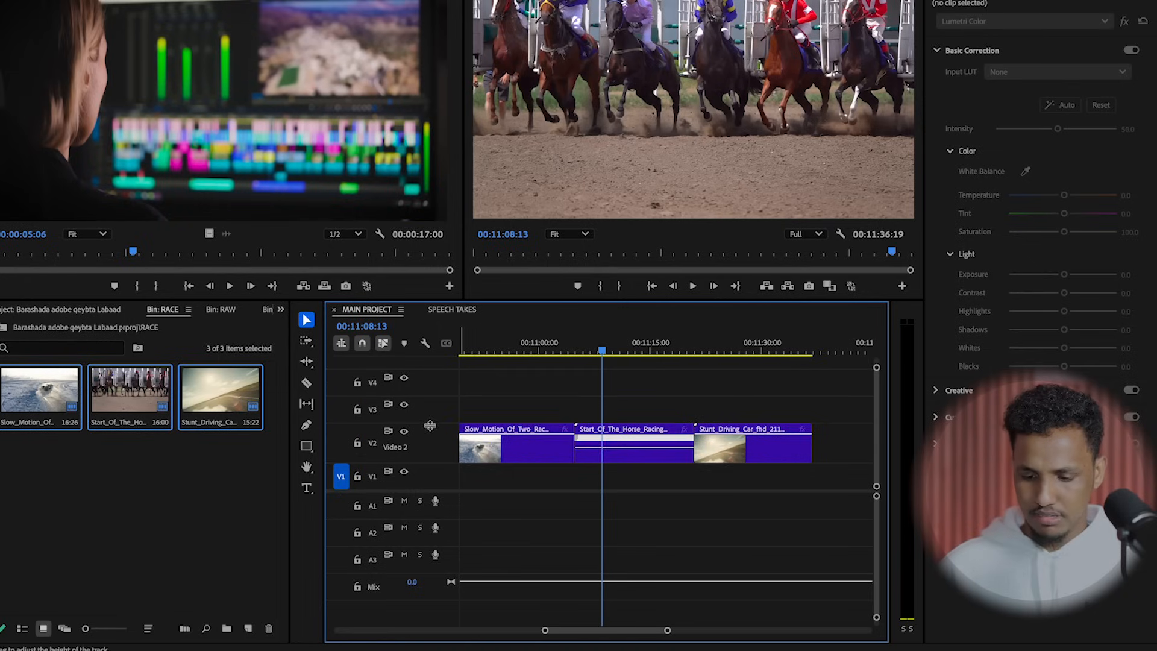
{"action": "scroll", "coordinate": [619, 413], "scroll_direction": "up", "scroll_amount": 3}
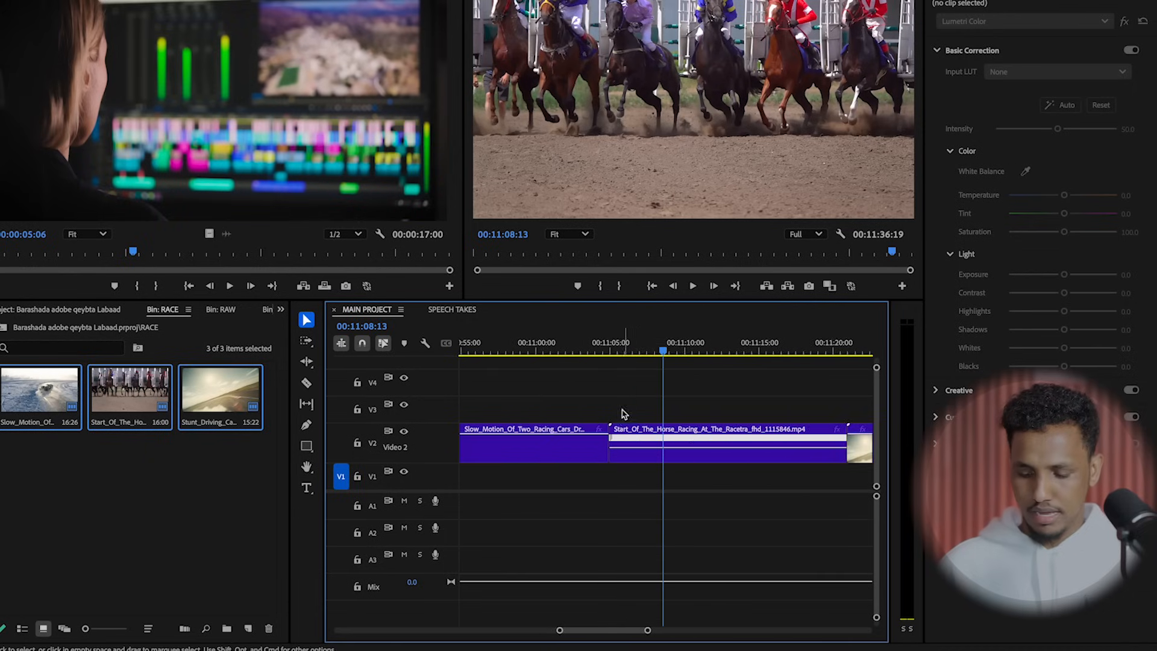
{"action": "left_click", "coordinate": [645, 440]}
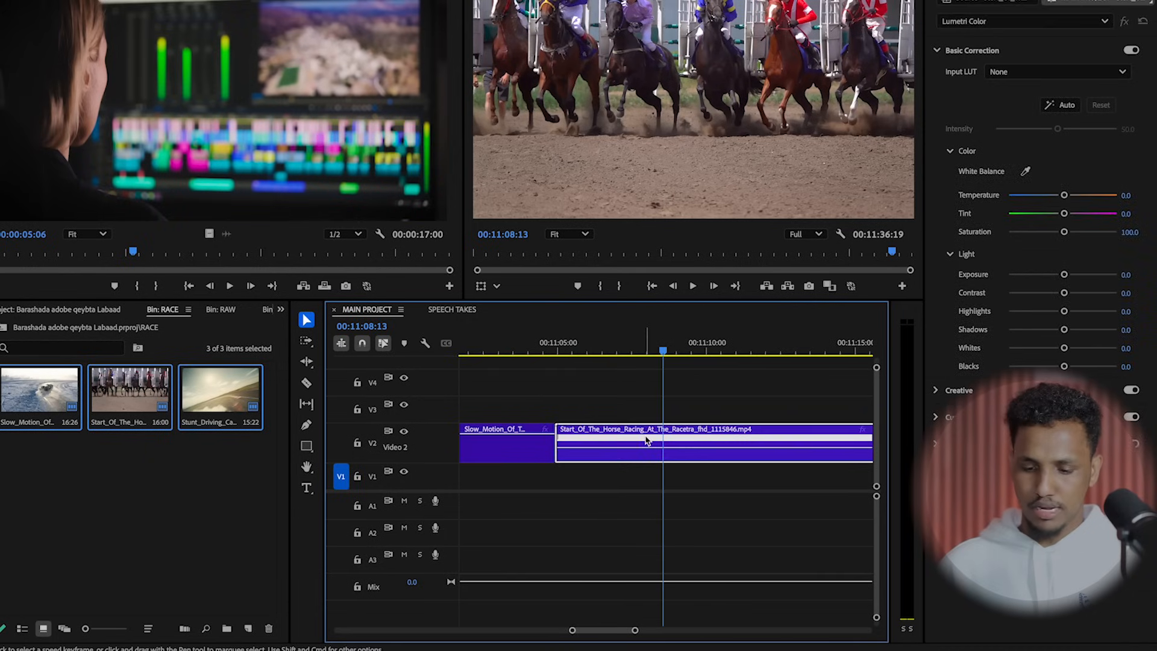
{"action": "left_click", "coordinate": [703, 408]}
{"action": "key", "text": "minus"}
{"action": "left_click", "coordinate": [692, 444]}
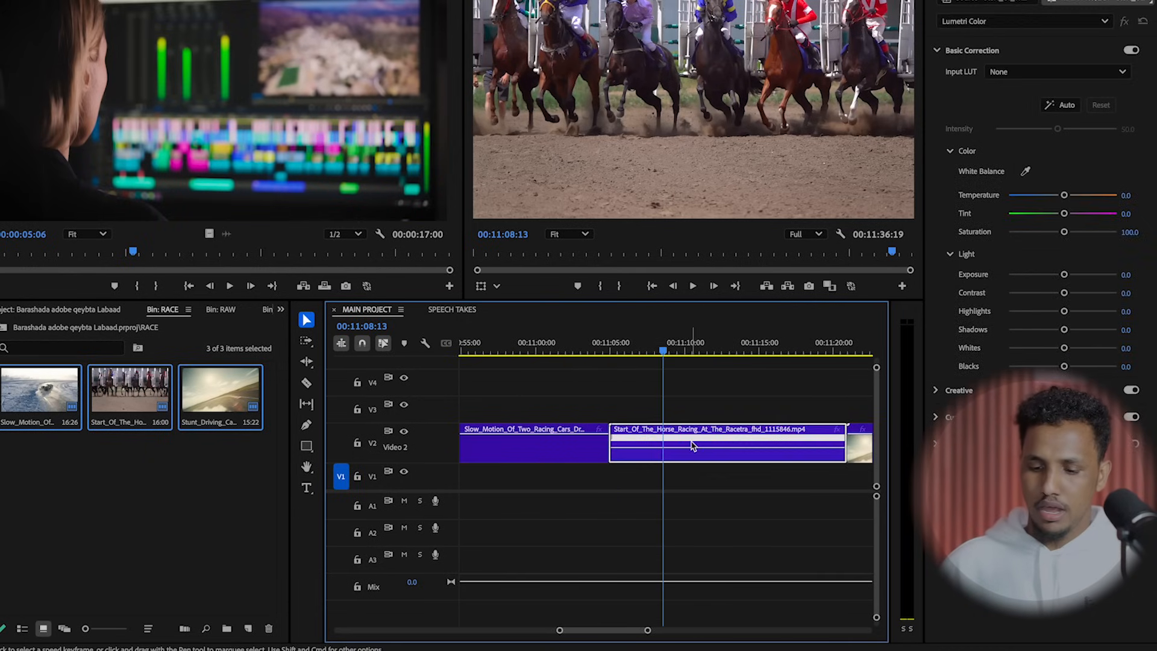
{"action": "key", "text": "minus"}
Step: Play the beginning of the horse race clip and add a speed keyframe at about 00:11:09:13 with the Pen tool
{"action": "left_click_drag", "start_coordinate": [654, 356], "coordinate": [644, 353]}
{"action": "key", "text": "space"}
{"action": "key", "text": "equal"}
{"action": "key", "text": "equal"}
{"action": "key", "text": "equal"}
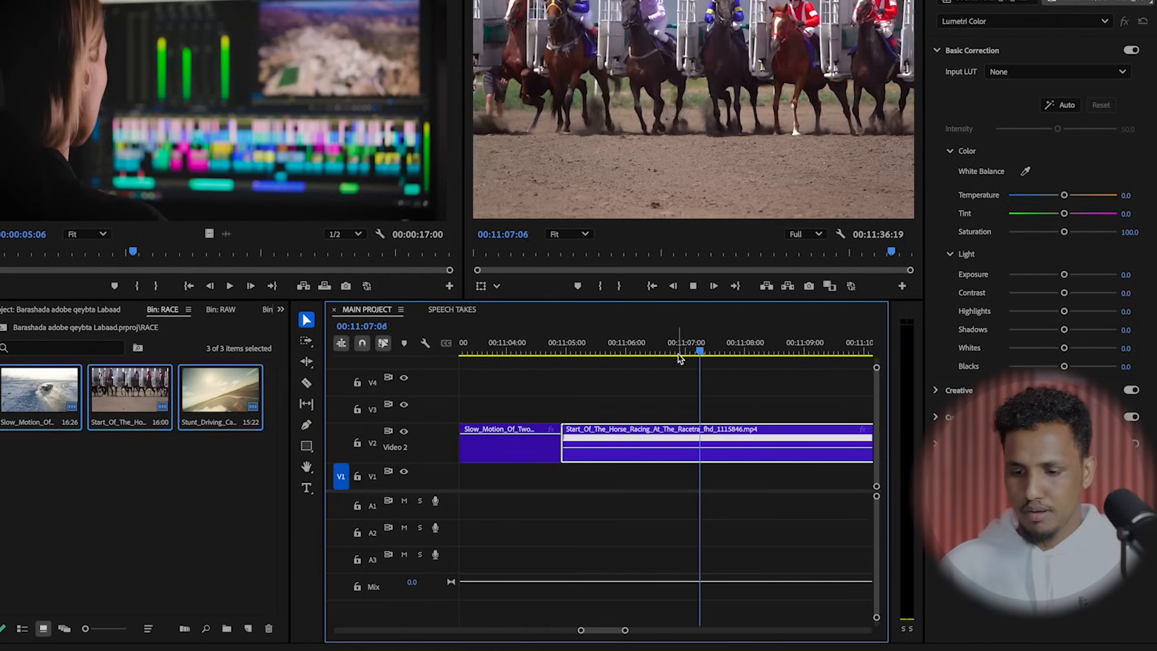
{"action": "key", "text": "minus"}
{"action": "key", "text": "minus"}
{"action": "key", "text": "minus"}
{"action": "key", "text": "equal"}
{"action": "key", "text": "equal"}
{"action": "key", "text": "space"}
{"action": "left_click", "coordinate": [306, 426]}
{"action": "left_click", "coordinate": [672, 437]}
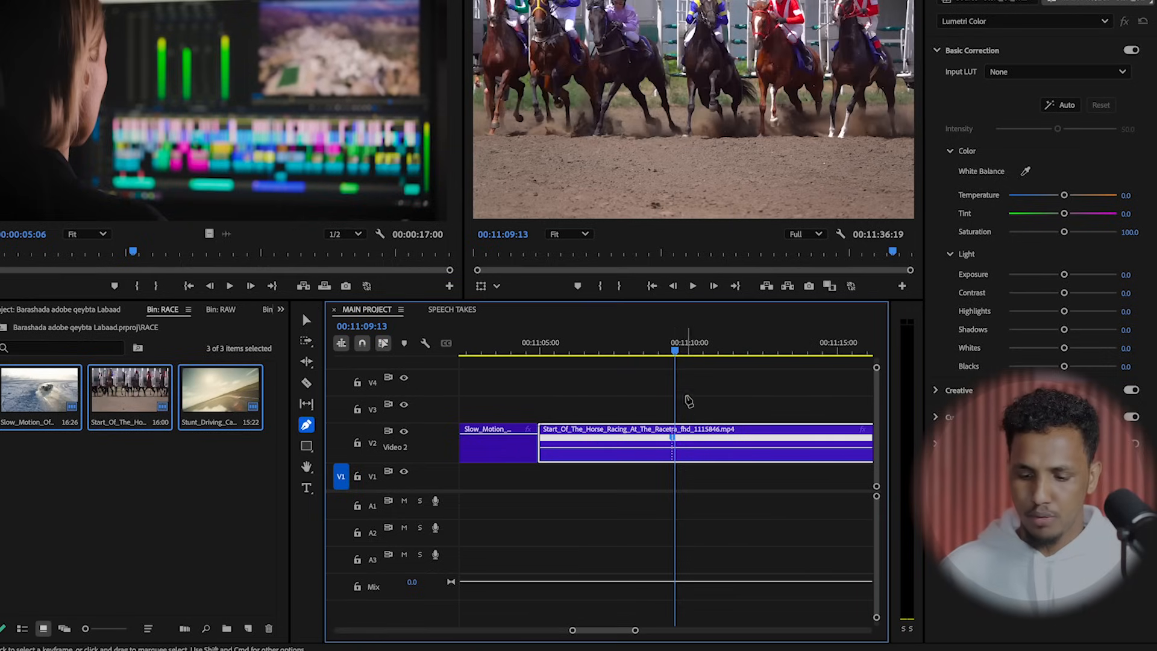
Step: Add a second speed keyframe to the horse race clip at about 00:11:15:19
{"action": "left_click_drag", "start_coordinate": [675, 350], "coordinate": [764, 357]}
{"action": "key", "text": "minus"}
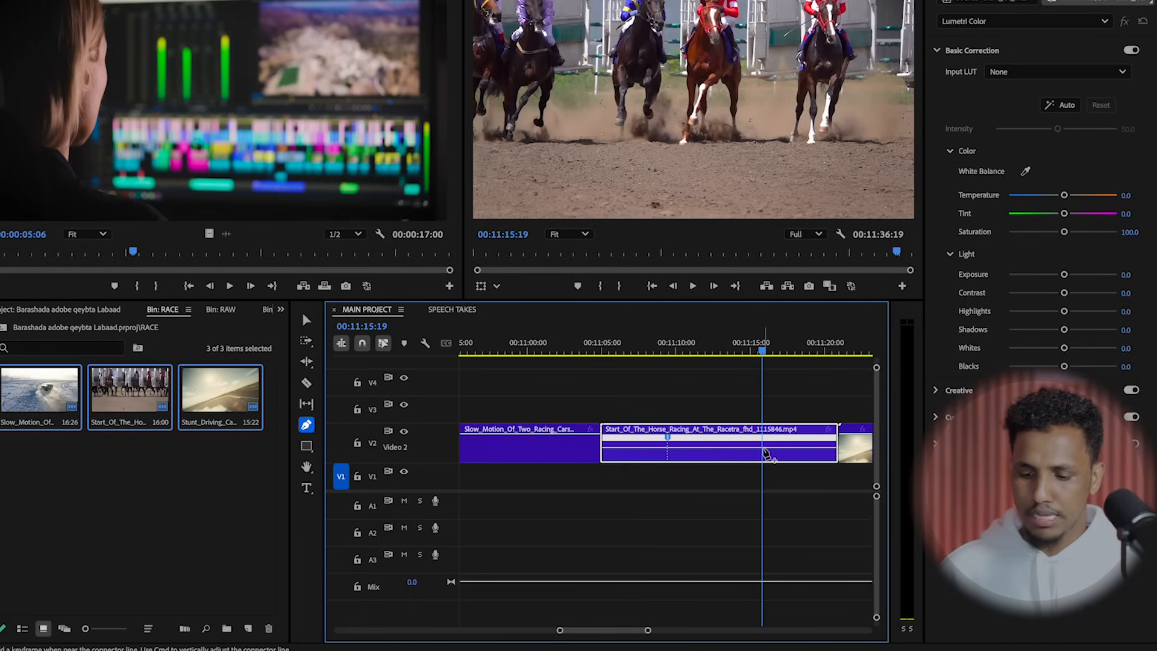
{"action": "left_click", "coordinate": [764, 450]}
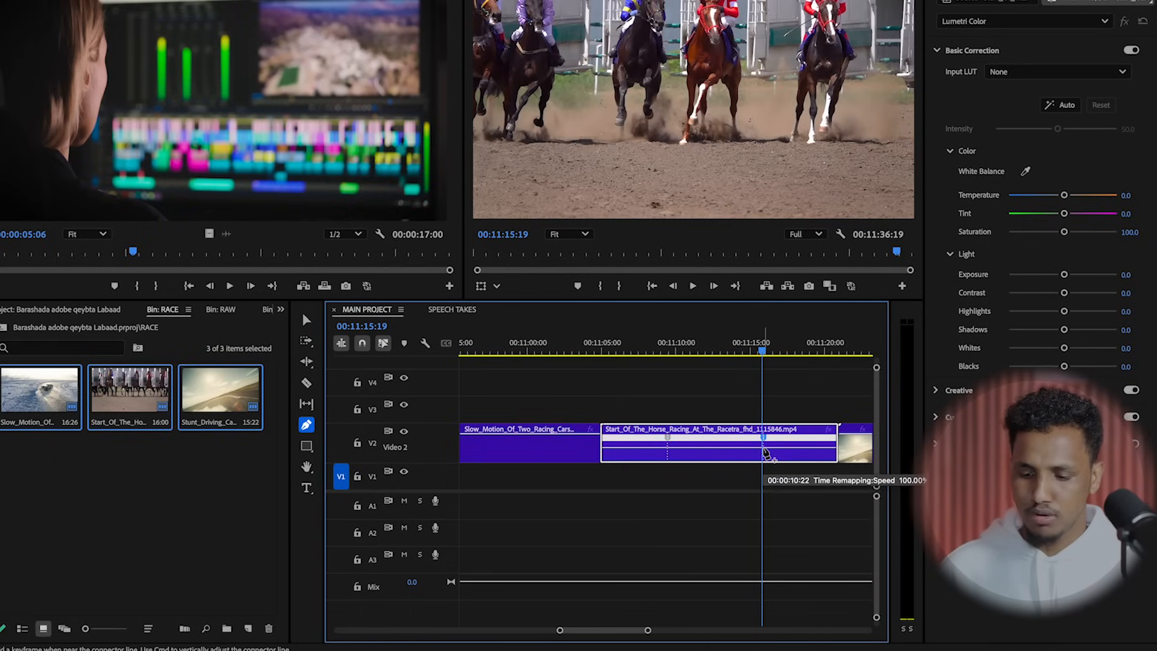
{"action": "key", "text": "v"}
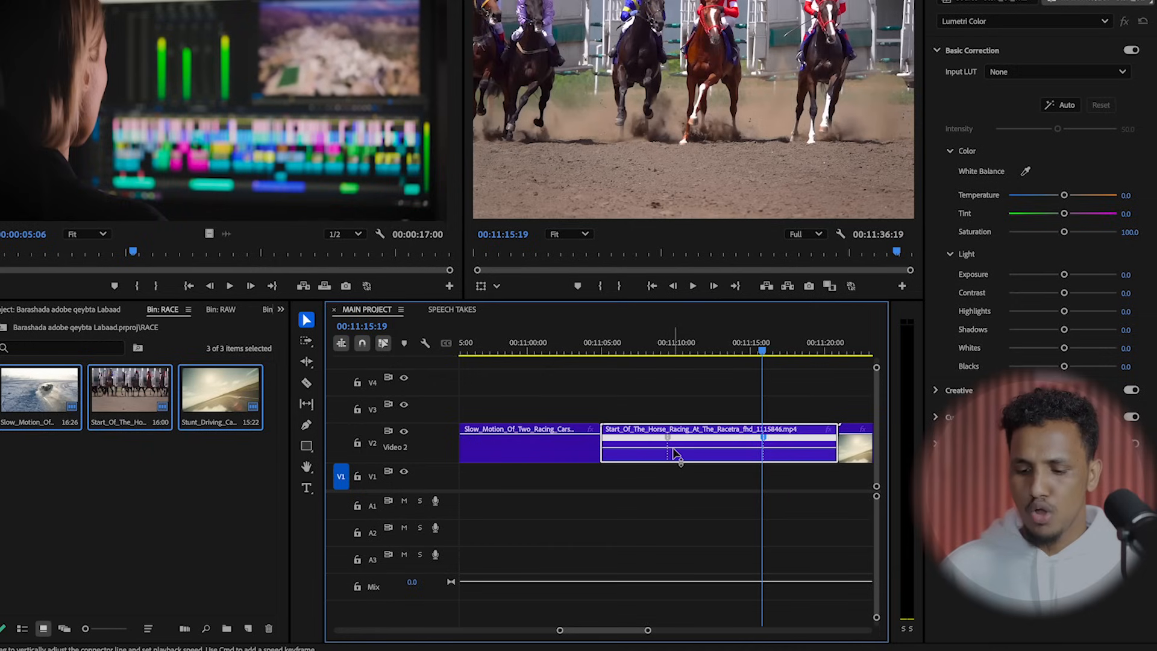
Step: Raise the speed line between the horse race clip's two keyframes to 198% and play that section
{"action": "left_click_drag", "start_coordinate": [673, 449], "coordinate": [674, 444]}
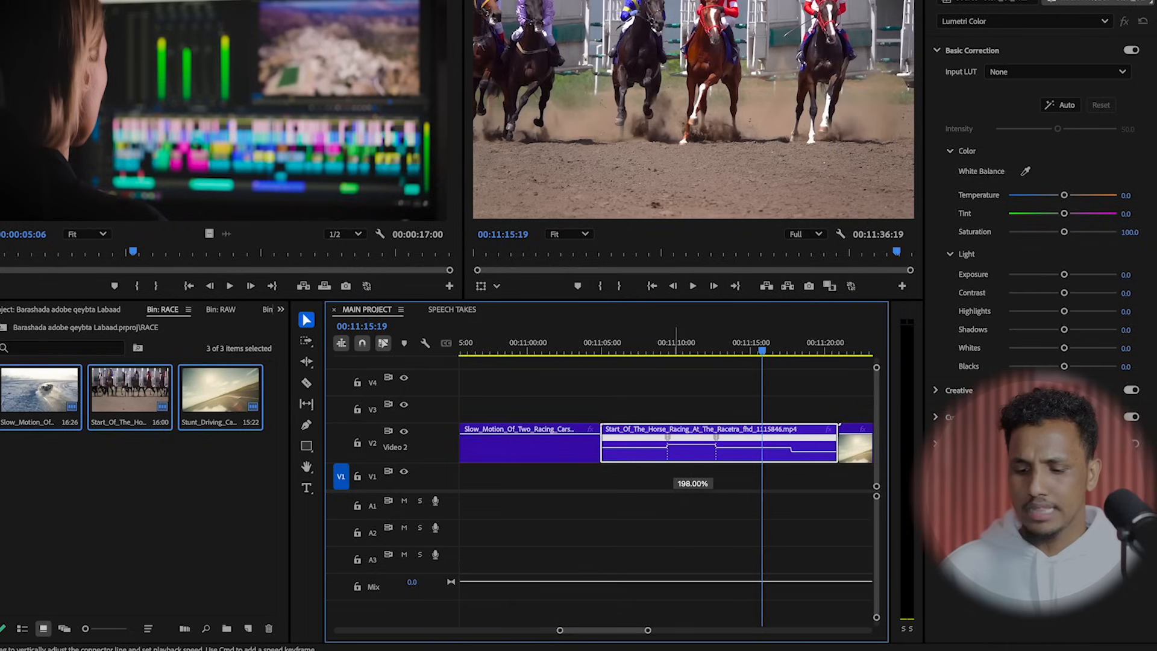
{"action": "left_click_drag", "start_coordinate": [674, 444], "coordinate": [651, 341]}
{"action": "key", "text": "space"}
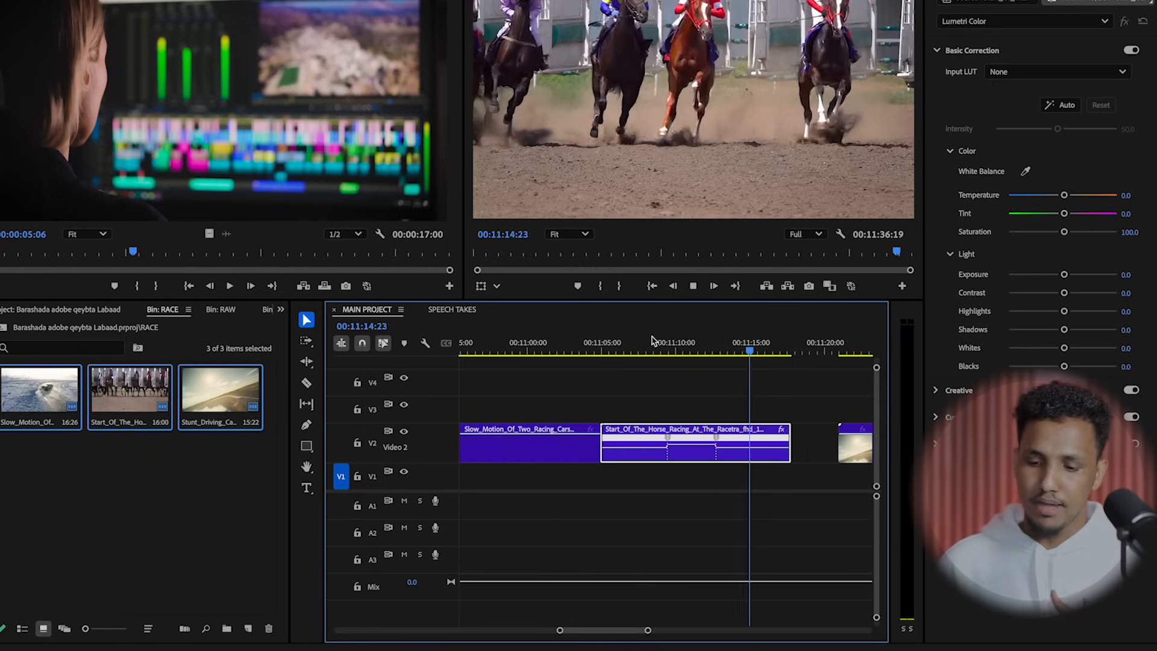
Step: Play the horse race clip from near its start to review the speed change between its two keyframes
{"action": "key", "text": "space"}
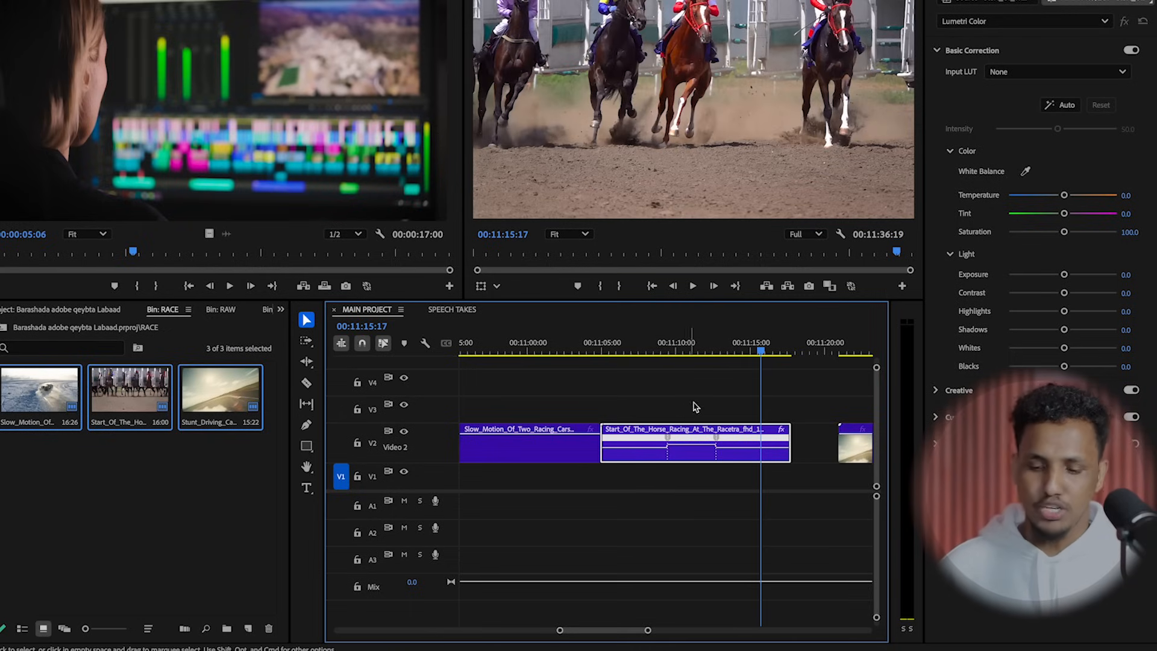
{"action": "left_click_drag", "start_coordinate": [655, 349], "coordinate": [607, 346]}
{"action": "key", "text": "space"}
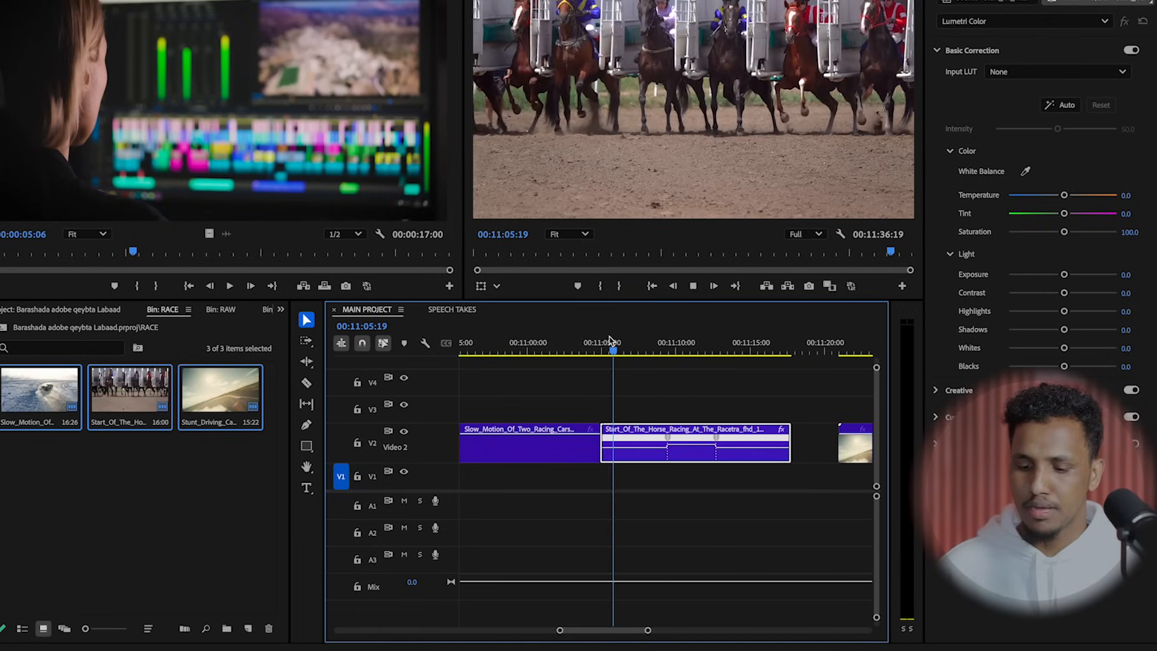
{"action": "key", "text": "space"}
{"action": "key", "text": "space"}
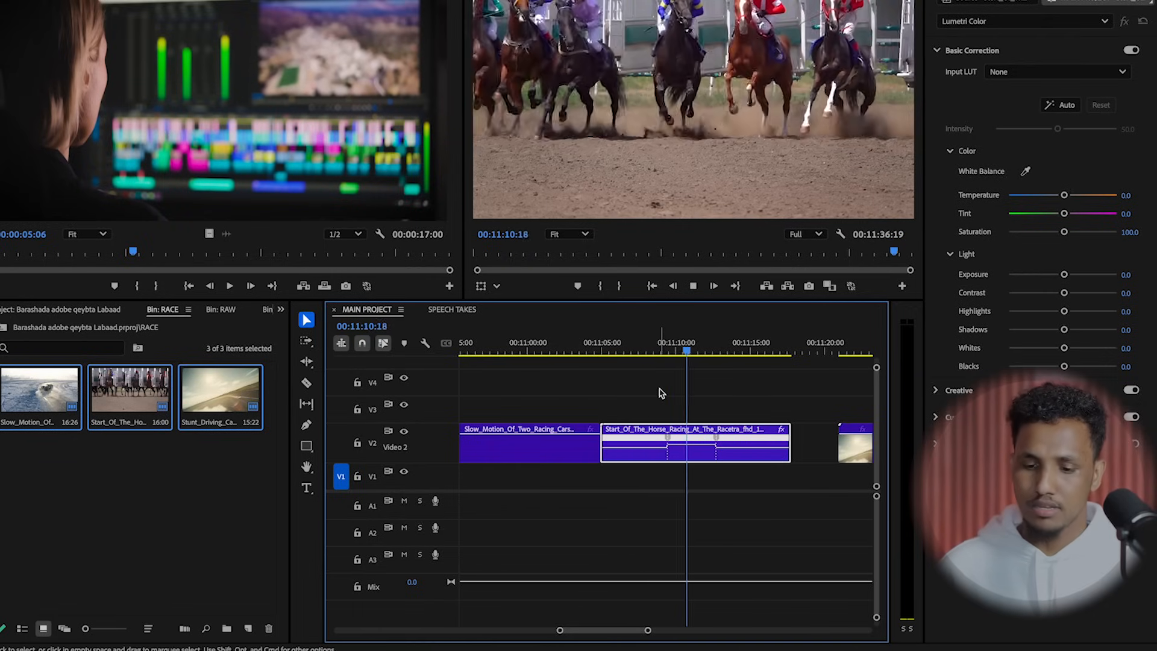
{"action": "key", "text": "space"}
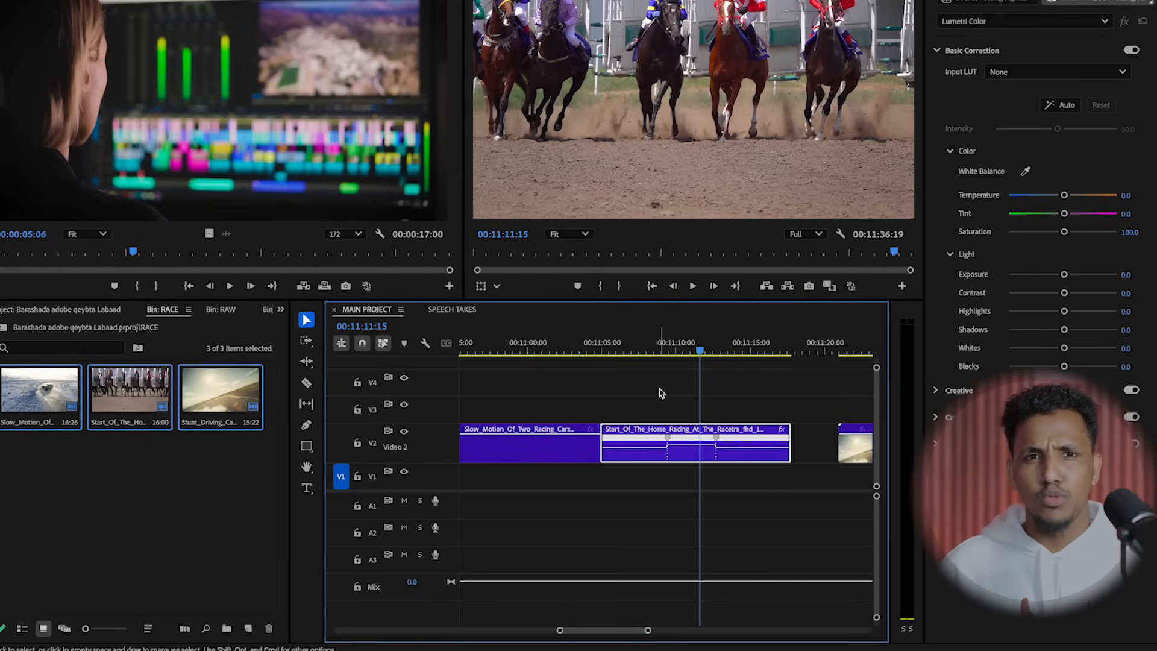
{"action": "key", "text": "space"}
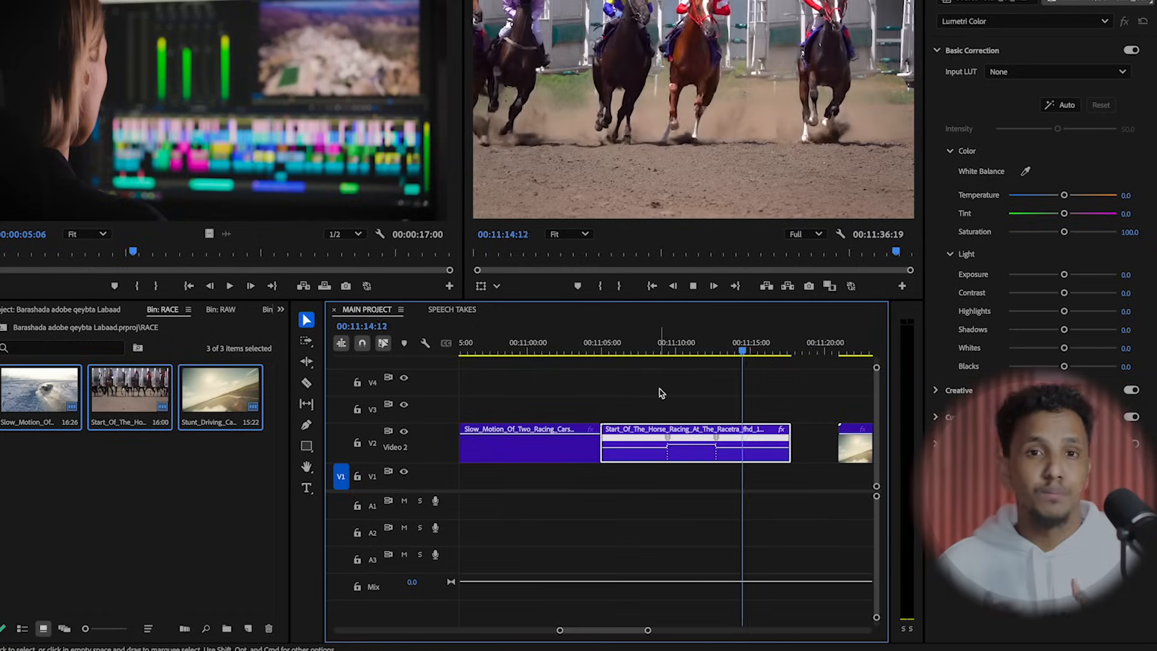
Step: Delete the empty gap between the horse race clip and the stunt driving clip on V2
{"action": "key", "text": "minus"}
{"action": "key", "text": "minus"}
{"action": "key", "text": "minus"}
{"action": "key", "text": "equal"}
{"action": "key", "text": "equal"}
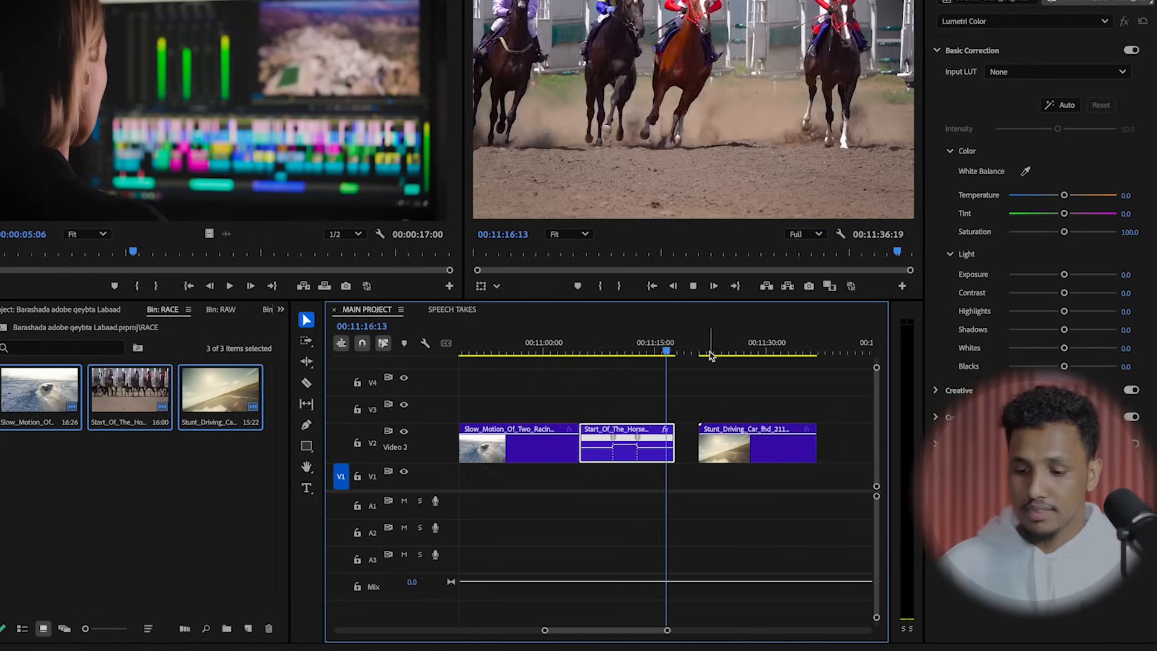
{"action": "left_click", "coordinate": [708, 353]}
{"action": "key", "text": "equal"}
{"action": "key", "text": "equal"}
{"action": "key", "text": "minus"}
{"action": "mouse_move", "coordinate": [679, 354]}
{"action": "left_mouse_down"}
{"action": "mouse_move", "coordinate": [710, 356]}
{"action": "mouse_move", "coordinate": [663, 356]}
{"action": "left_mouse_up"}
{"action": "key", "text": "equal"}
{"action": "left_click", "coordinate": [605, 434]}
{"action": "key", "text": "Delete"}
Step: Preview the stunt driving clip, then show its Time Remapping Speed keyframes on the timeline clip
{"action": "key", "text": "minus"}
{"action": "left_click_drag", "start_coordinate": [577, 351], "coordinate": [603, 359]}
{"action": "key", "text": "space"}
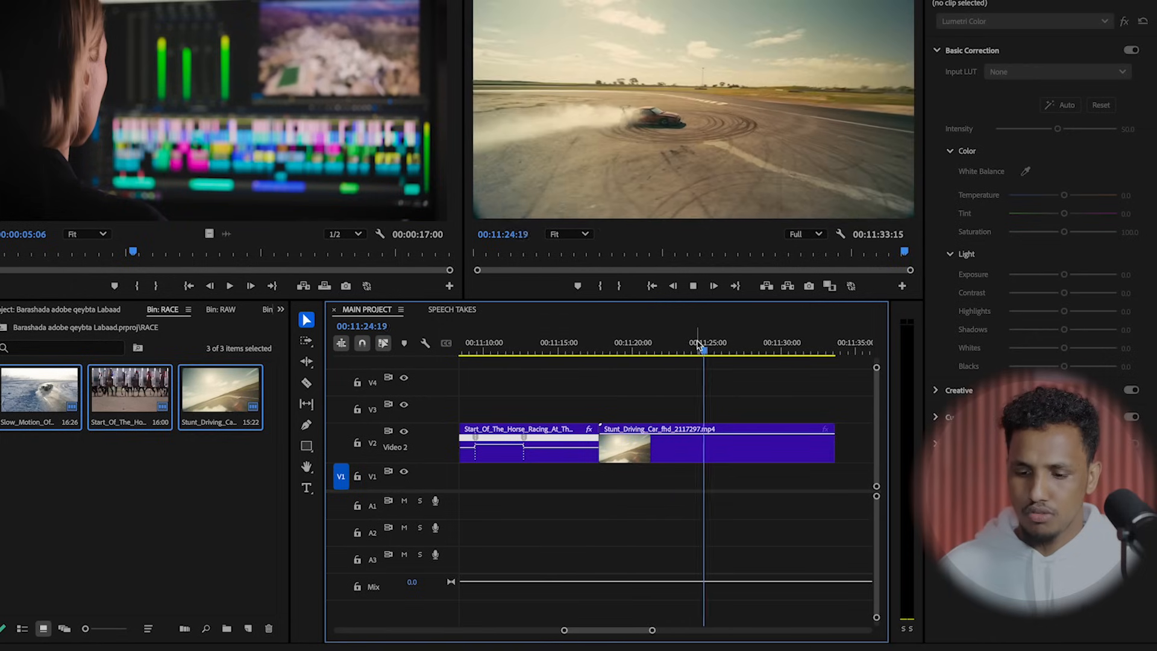
{"action": "left_click", "coordinate": [728, 352]}
{"action": "left_click_drag", "start_coordinate": [730, 354], "coordinate": [692, 349]}
{"action": "key", "text": "space"}
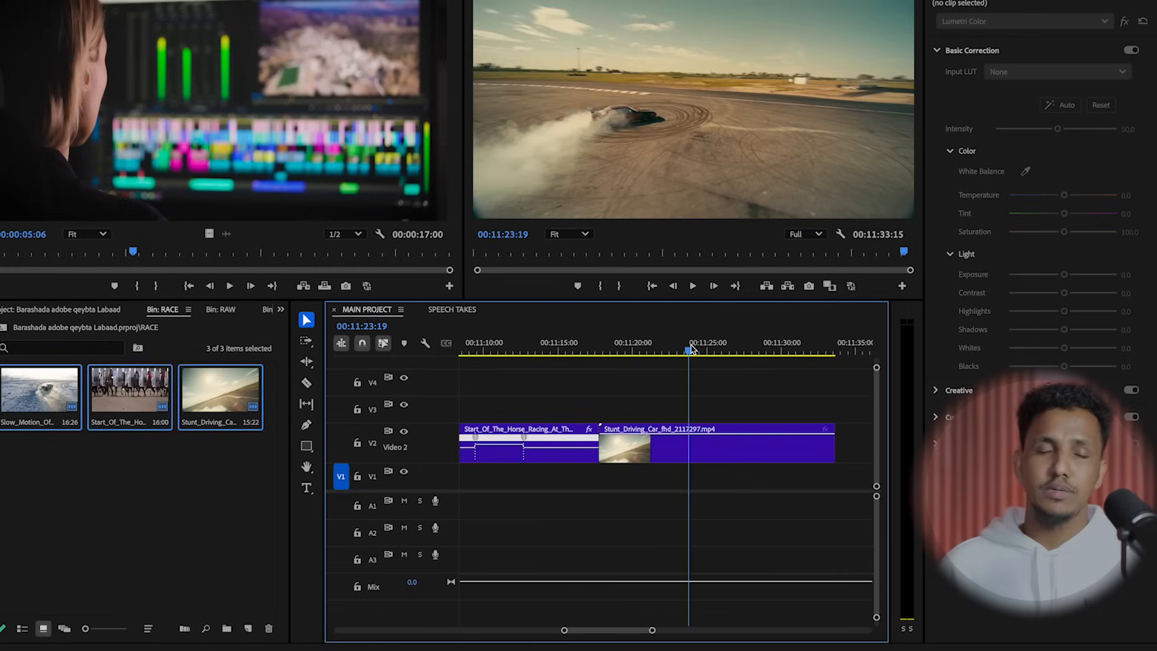
{"action": "right_click", "coordinate": [708, 442]}
{"action": "mouse_move", "coordinate": [807, 644]}
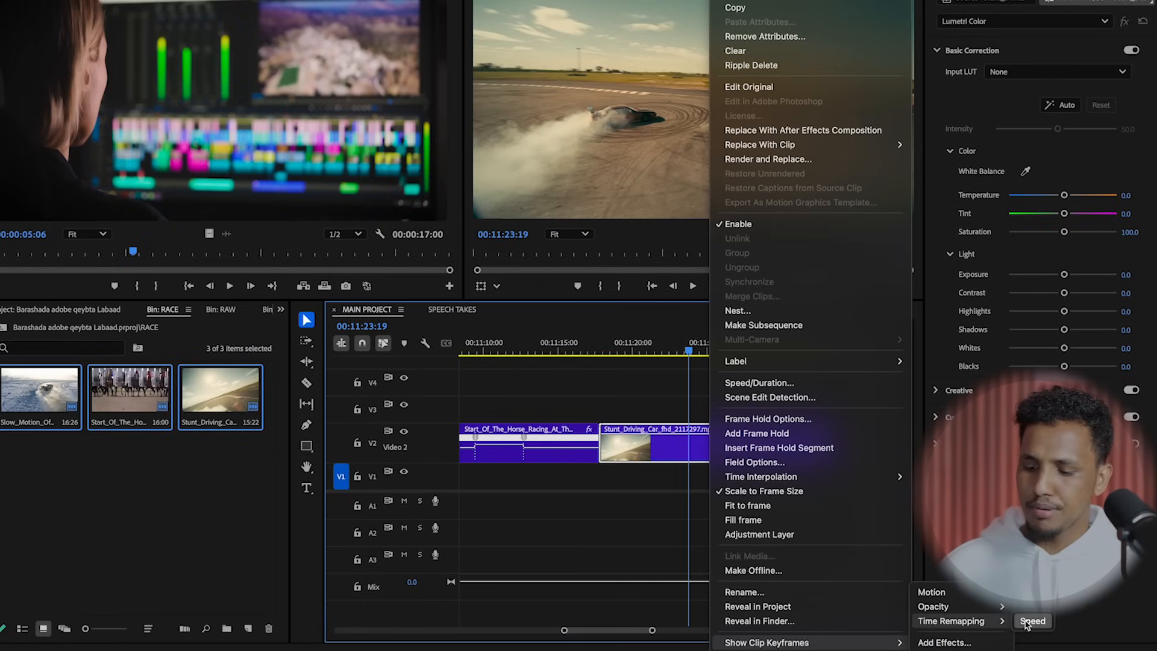
{"action": "left_click", "coordinate": [1028, 625]}
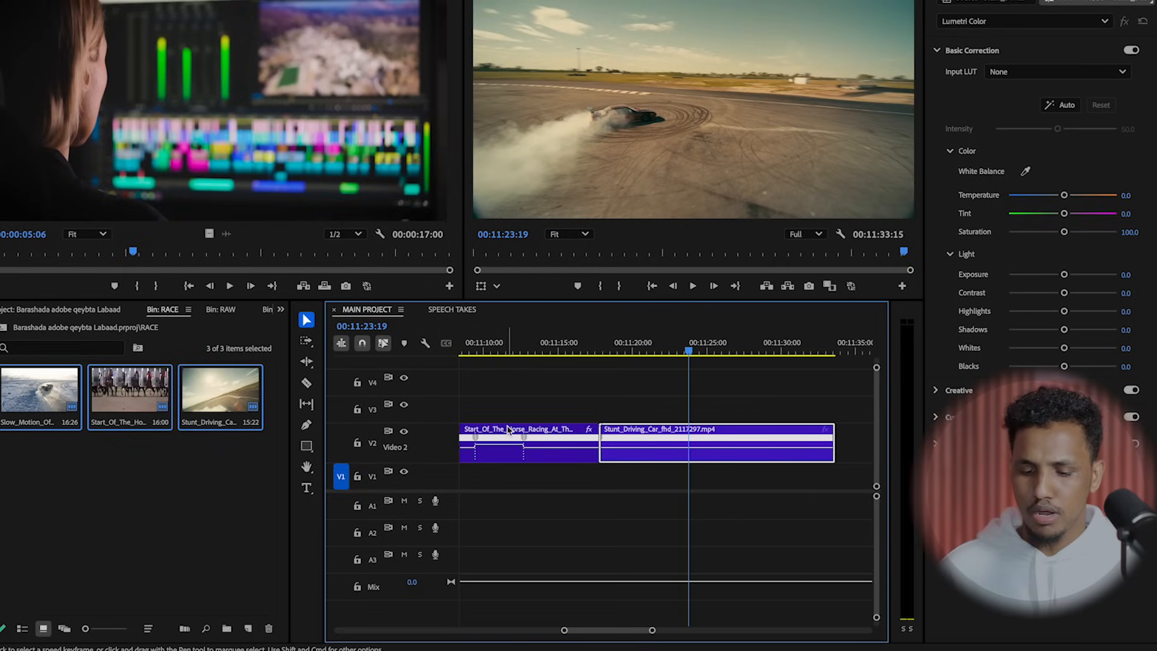
Step: Add two speed keyframes to the stunt driving clip with the Pen tool, at about 00:11:22:12 and 00:11:29:00
{"action": "left_click_drag", "start_coordinate": [654, 633], "coordinate": [643, 630]}
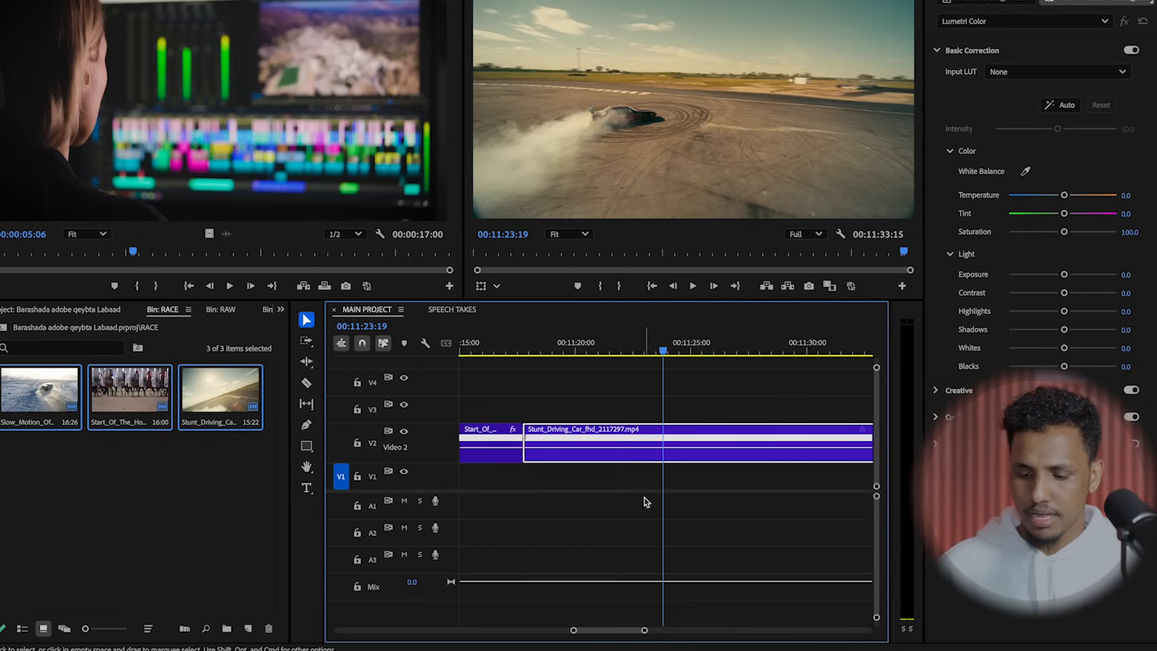
{"action": "key", "text": "equal"}
{"action": "key", "text": "minus"}
{"action": "key", "text": "minus"}
{"action": "key", "text": "equal"}
{"action": "key", "text": "minus"}
{"action": "key", "text": "equal"}
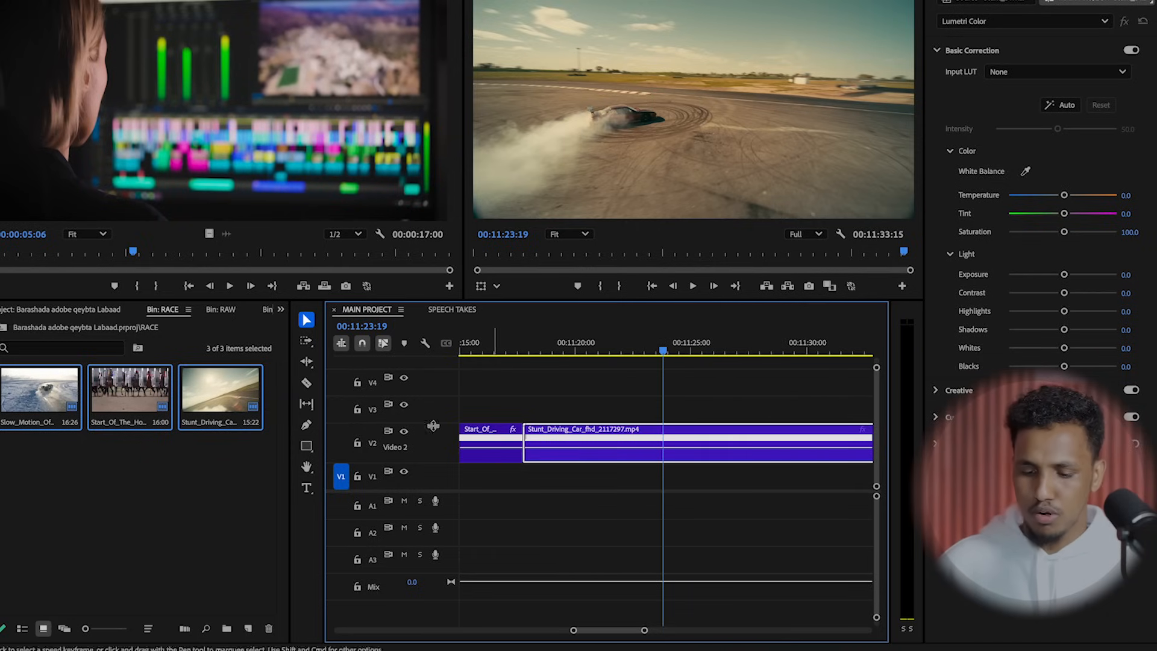
{"action": "left_click", "coordinate": [306, 427]}
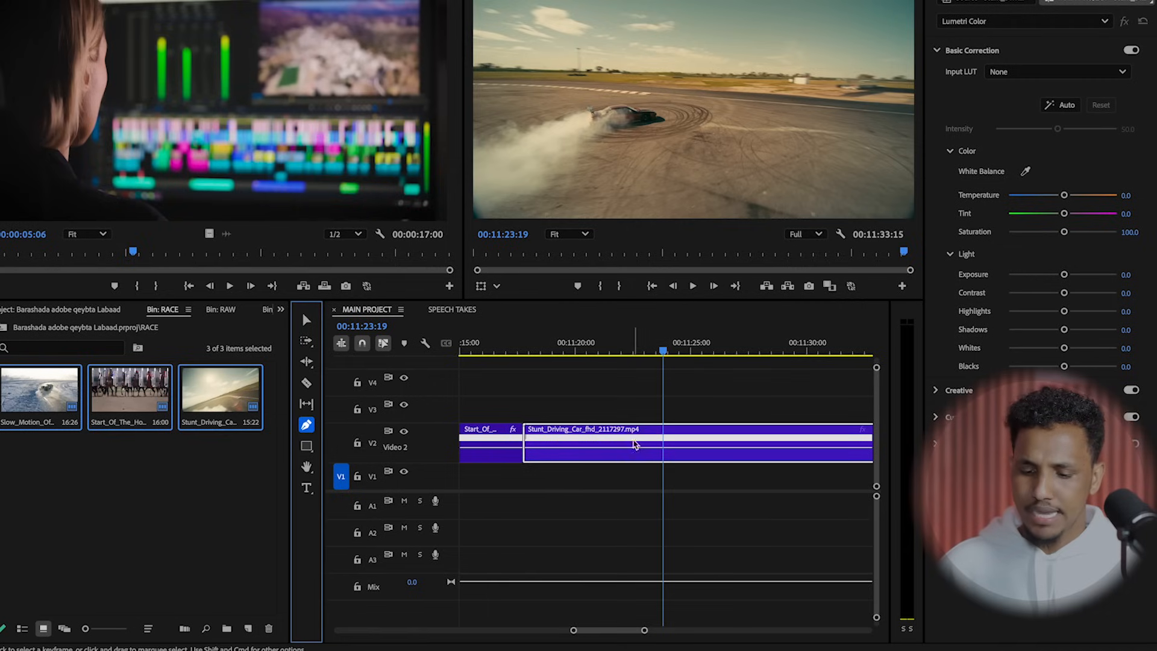
{"action": "left_click", "coordinate": [633, 447]}
{"action": "key", "text": "minus"}
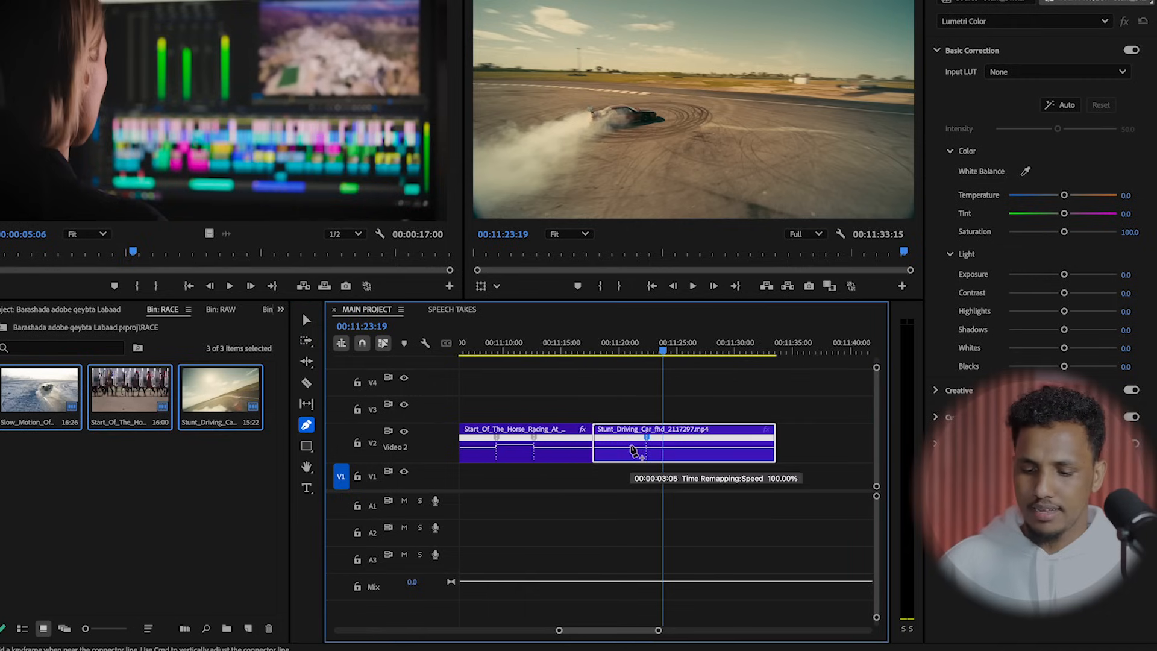
{"action": "left_click_drag", "start_coordinate": [666, 351], "coordinate": [723, 354]}
{"action": "left_click", "coordinate": [726, 437]}
{"action": "key", "text": "v"}
Step: Lower the speed line between the stunt driving clip's two keyframes and play the slowed section
{"action": "left_click_drag", "start_coordinate": [715, 350], "coordinate": [683, 362]}
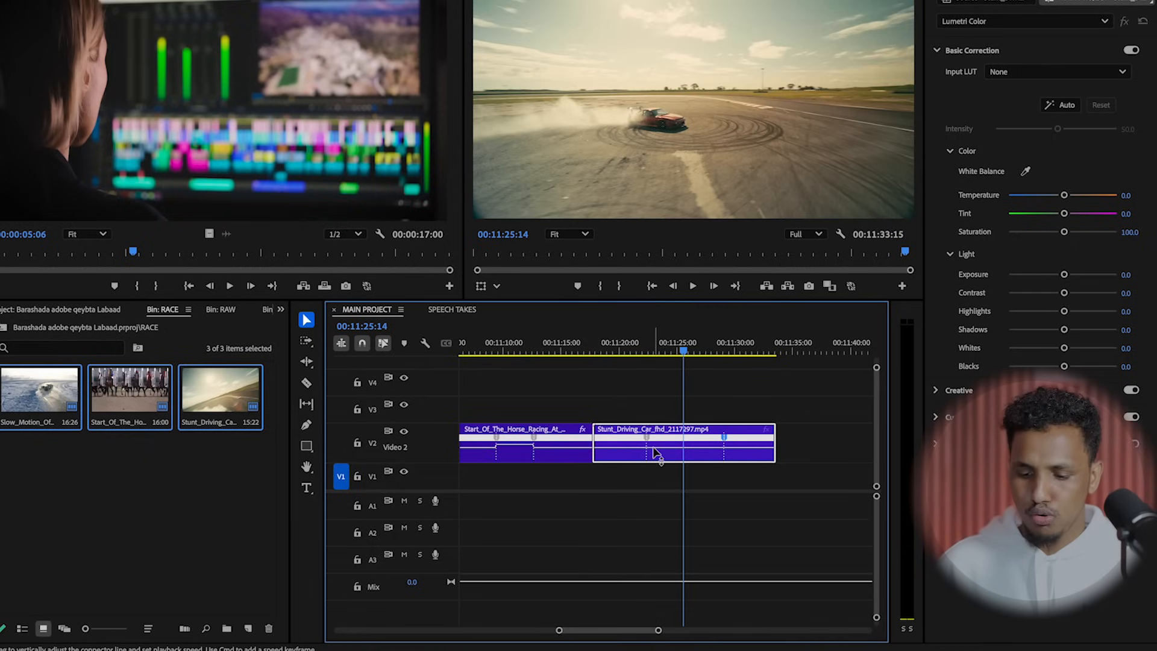
{"action": "left_click_drag", "start_coordinate": [657, 453], "coordinate": [656, 463]}
{"action": "left_click", "coordinate": [655, 351]}
{"action": "key", "text": "space"}
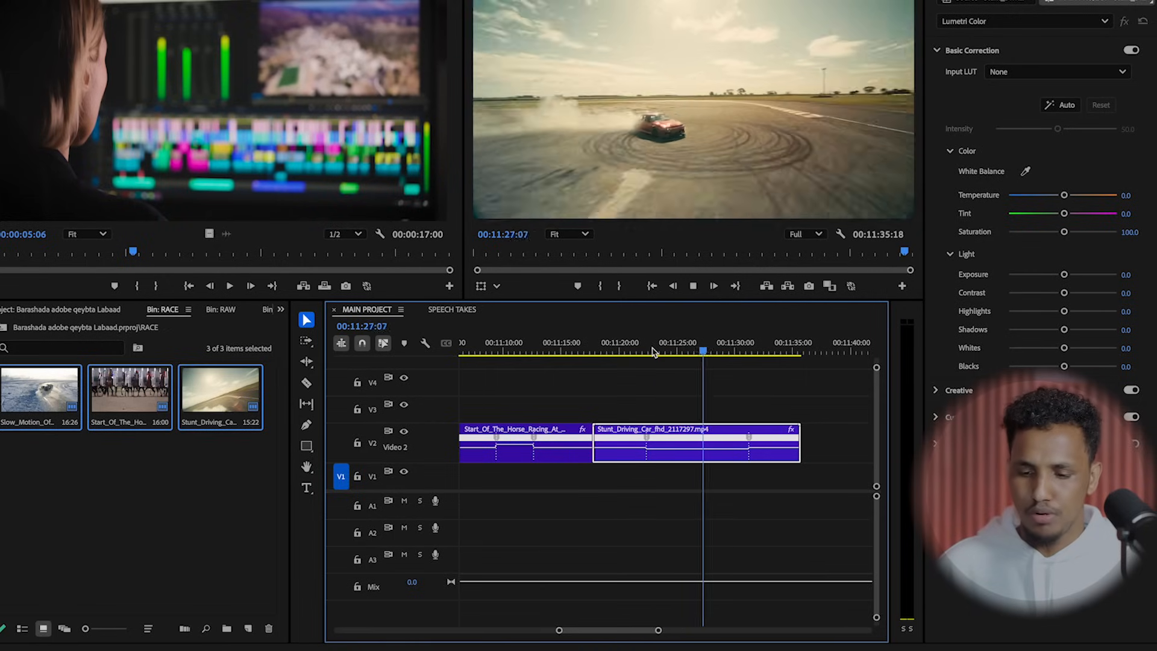
{"action": "key", "text": "space"}
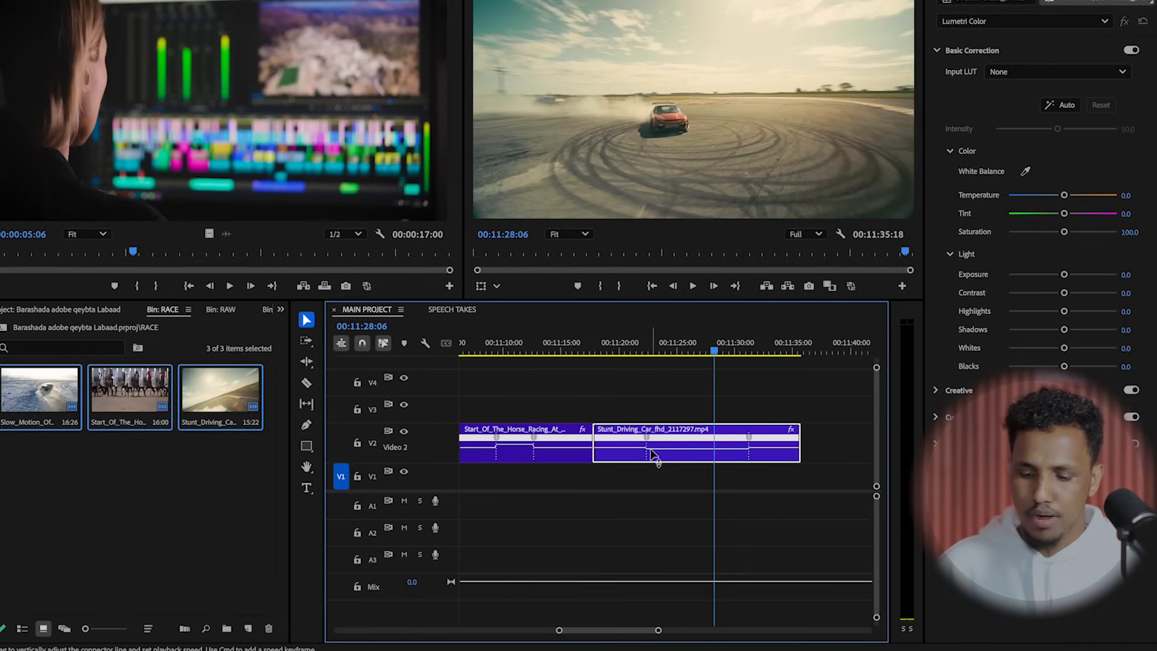
Step: Raise the speed line between the stunt driving clip's two keyframes above normal speed and play that section
{"action": "left_click_drag", "start_coordinate": [651, 476], "coordinate": [651, 471]}
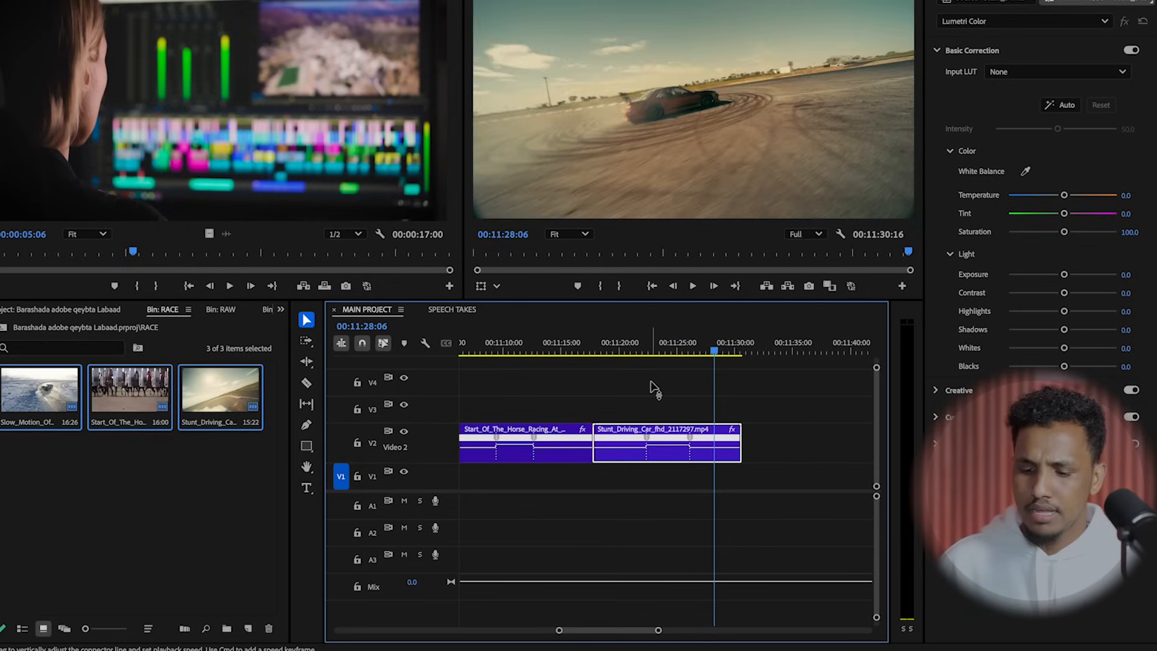
{"action": "left_click", "coordinate": [643, 346]}
{"action": "key", "text": "space"}
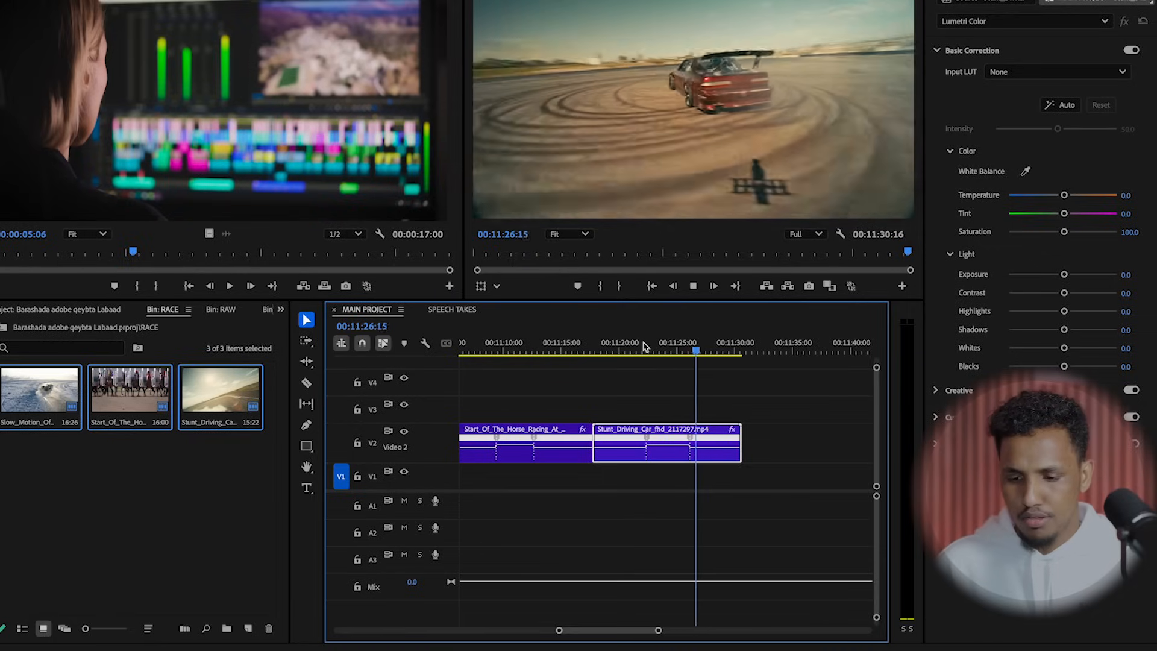
{"action": "key", "text": "space"}
Step: Add a third speed keyframe at about 00:11:28:09, lower the speed line between the second and third keyframes, and play the result
{"action": "key", "text": "="}
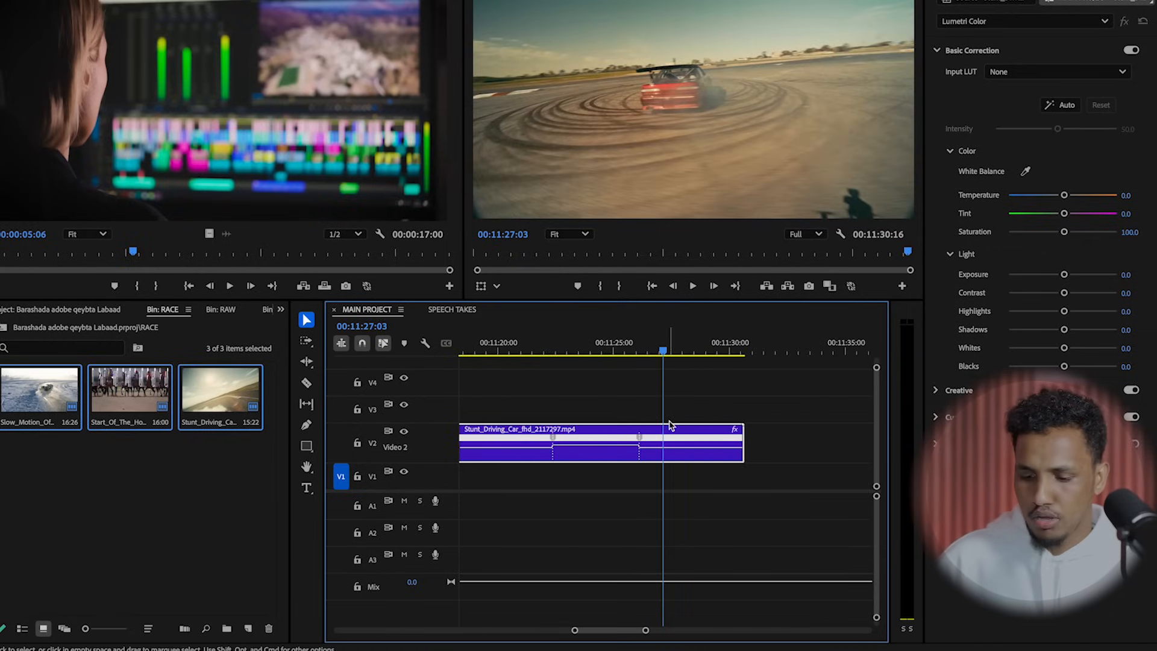
{"action": "left_click", "coordinate": [306, 424]}
{"action": "left_click", "coordinate": [692, 449]}
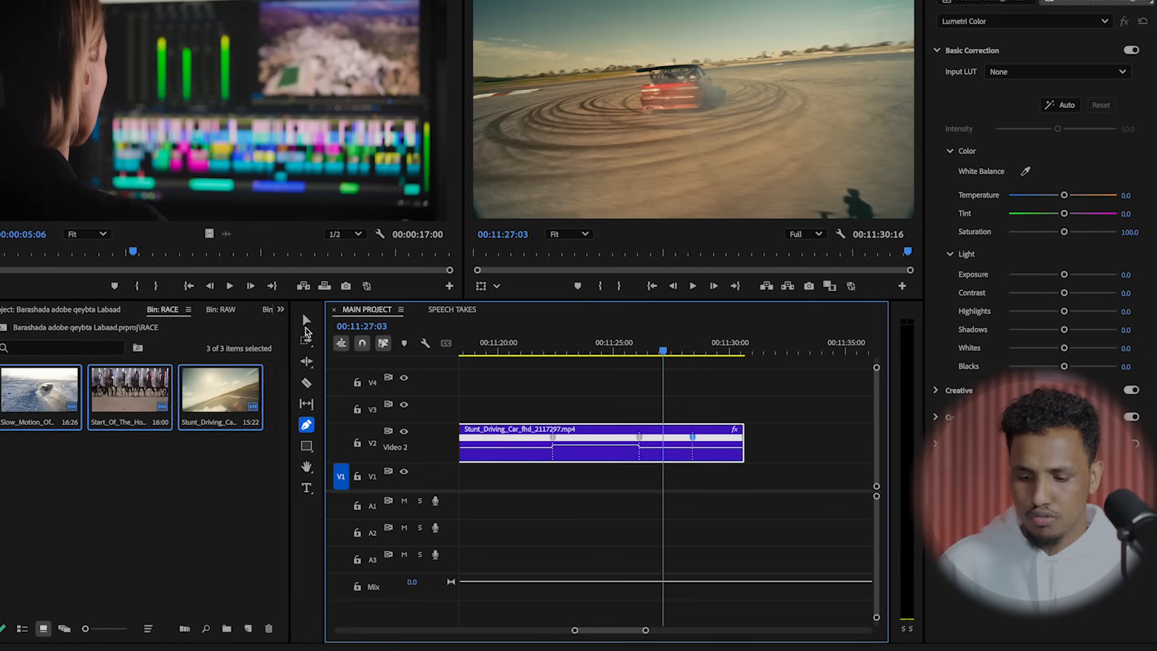
{"action": "key", "text": "v"}
{"action": "left_click_drag", "start_coordinate": [644, 451], "coordinate": [646, 462]}
{"action": "key", "text": "space"}
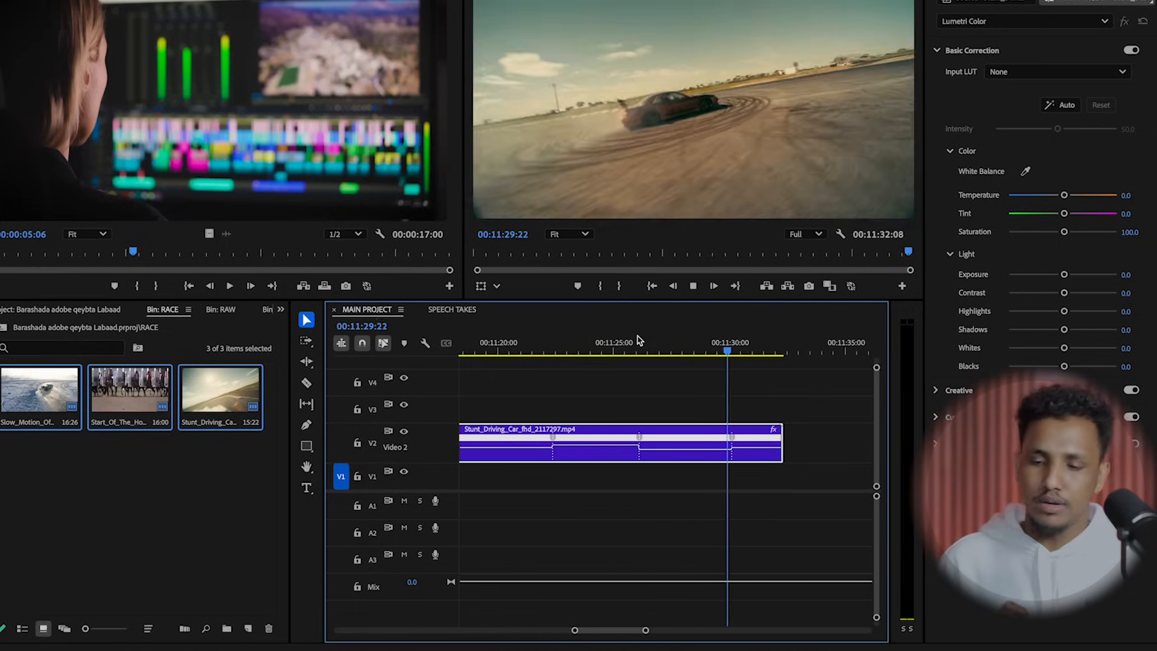
{"action": "key", "text": "minus"}
{"action": "key", "text": "minus"}
{"action": "key", "text": "space"}
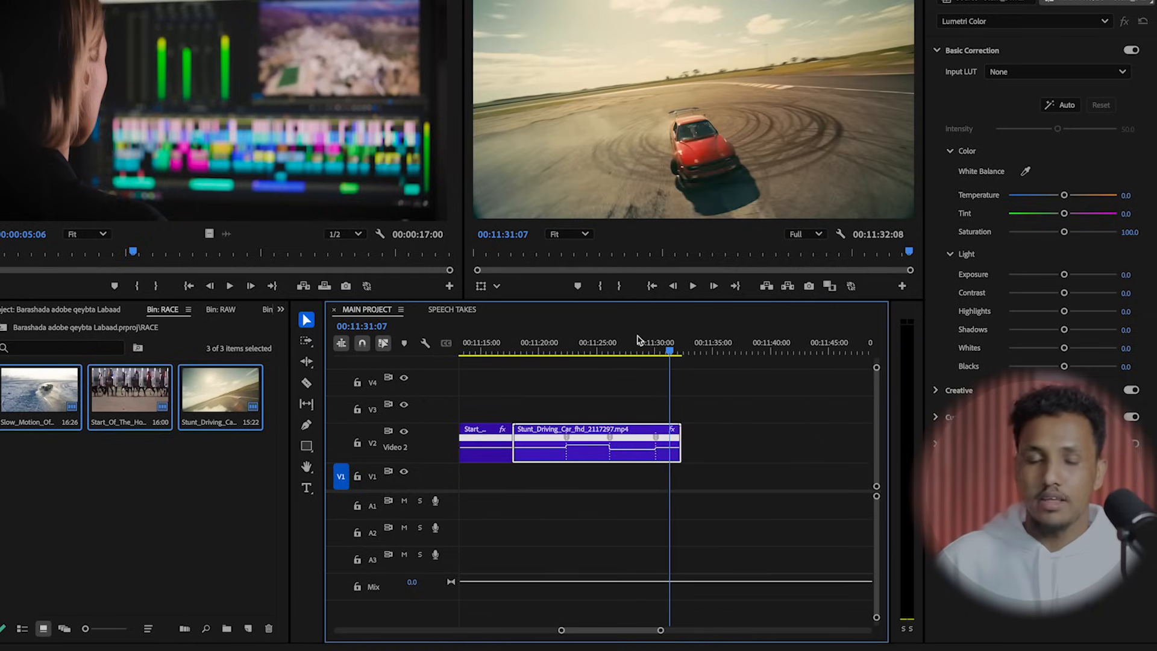
Step: Go back to the slow-motion racing cars clip and park the playhead on it at 00:10:52:23
{"action": "key", "text": "backslash"}
{"action": "key", "text": "equal"}
{"action": "key", "text": "equal"}
{"action": "key", "text": "equal"}
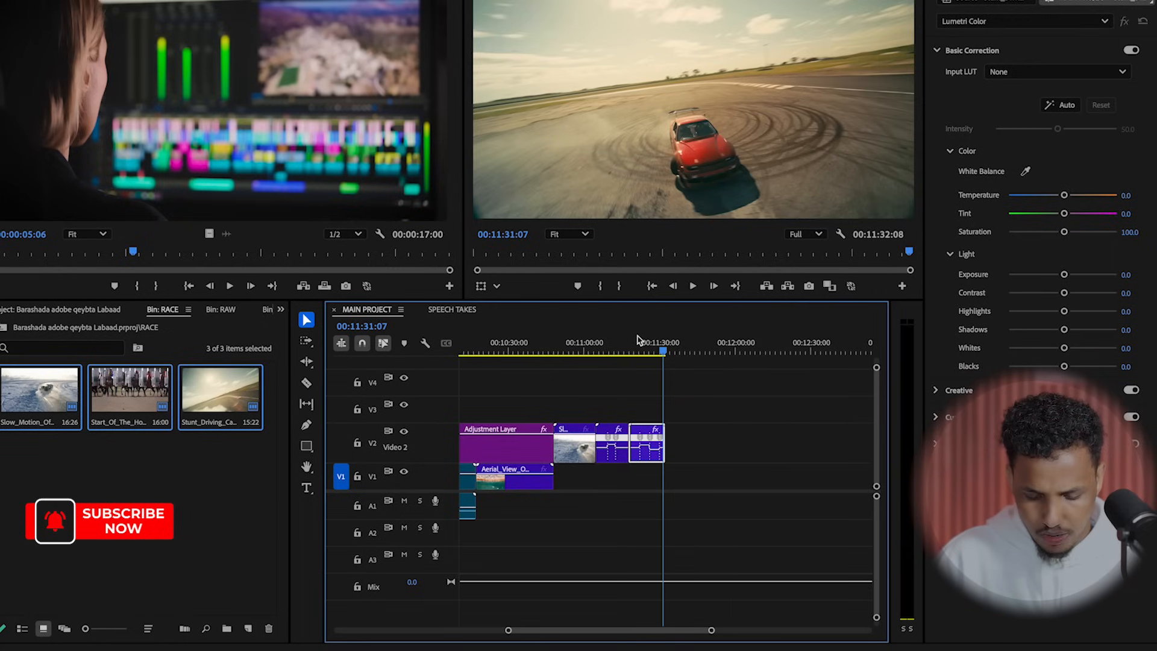
{"action": "left_click_drag", "start_coordinate": [608, 350], "coordinate": [578, 351]}
{"action": "key", "text": "="}
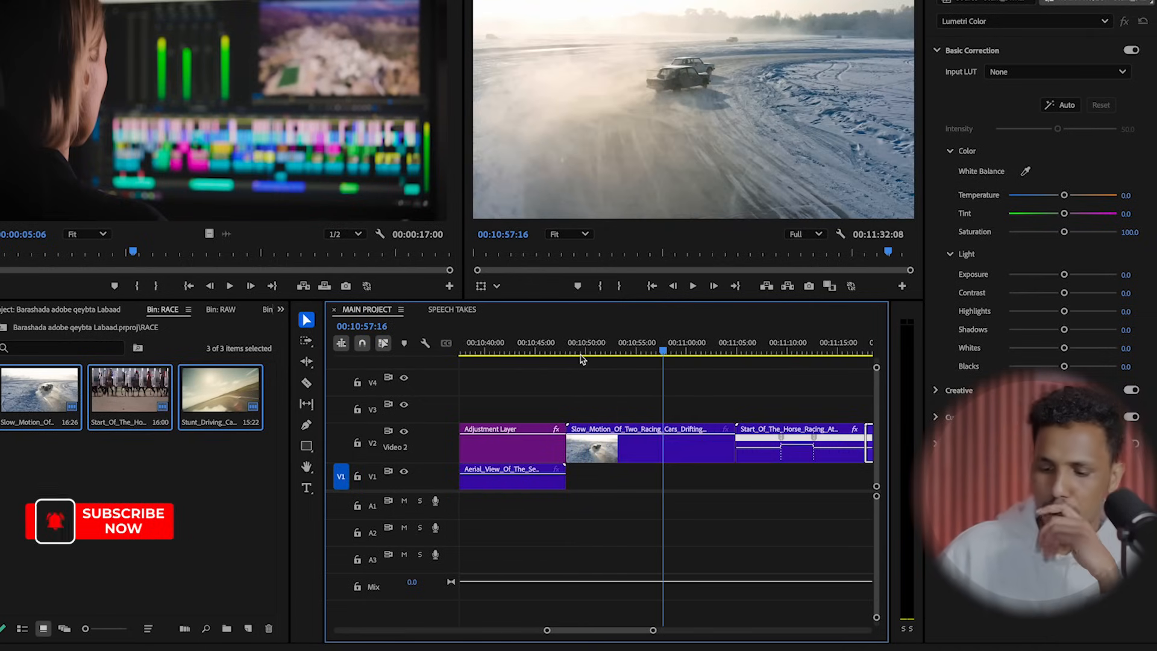
{"action": "left_click", "coordinate": [614, 443]}
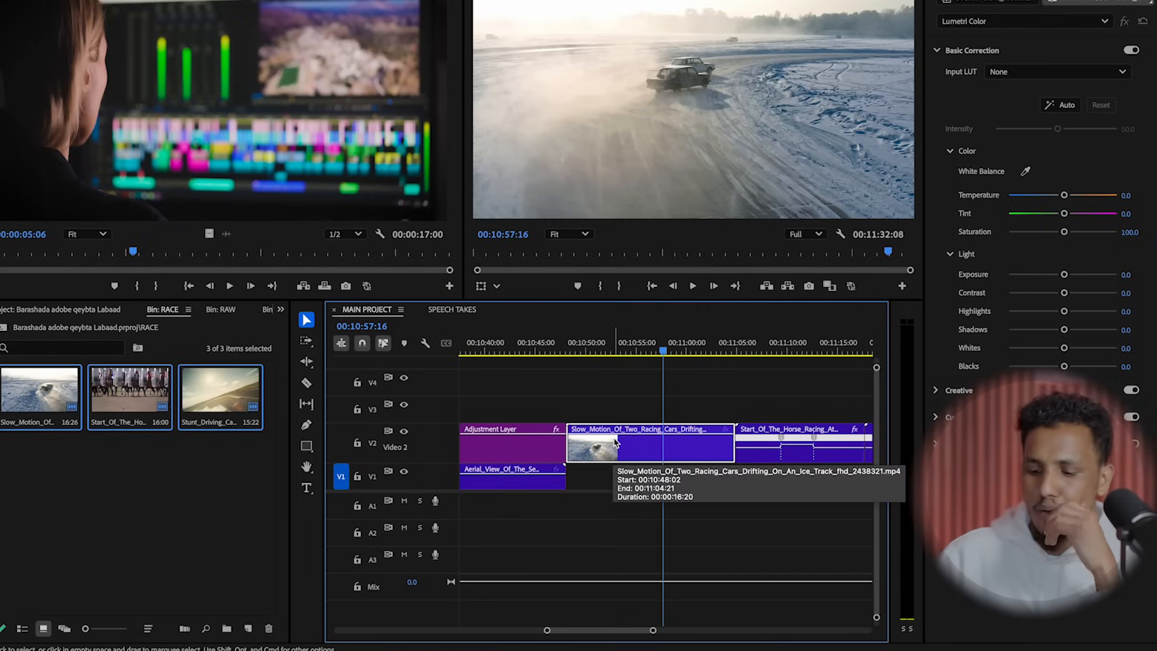
{"action": "key", "text": "minus"}
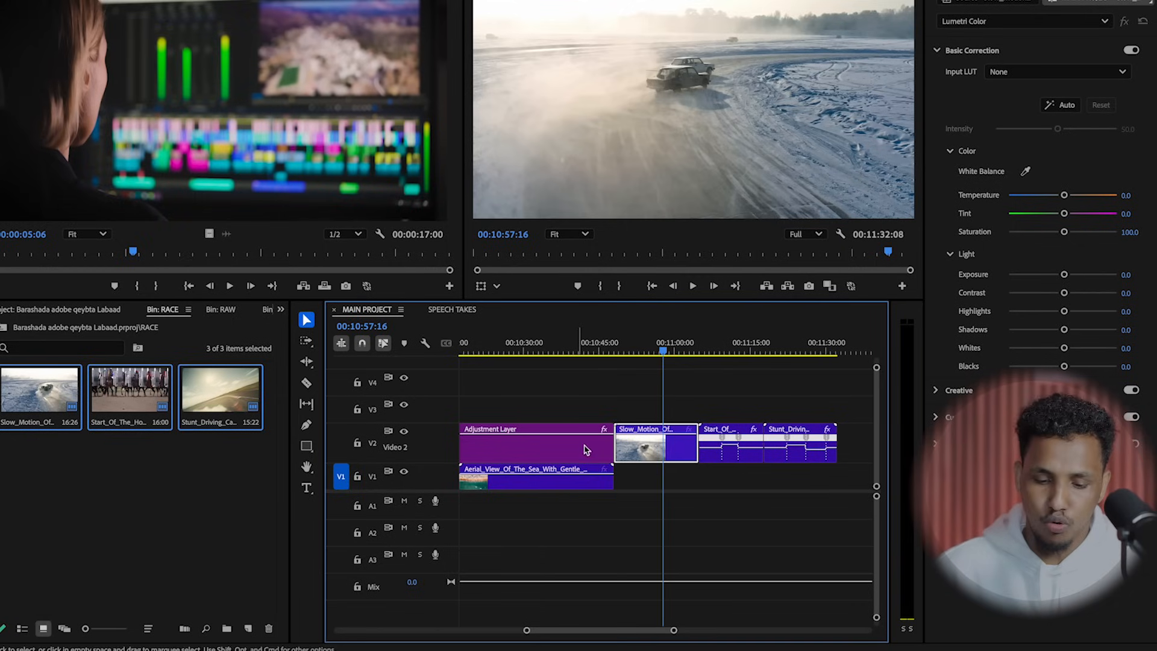
{"action": "mouse_move", "coordinate": [640, 352]}
{"action": "left_mouse_down"}
{"action": "mouse_move", "coordinate": [666, 354]}
{"action": "mouse_move", "coordinate": [642, 361]}
{"action": "left_mouse_up"}
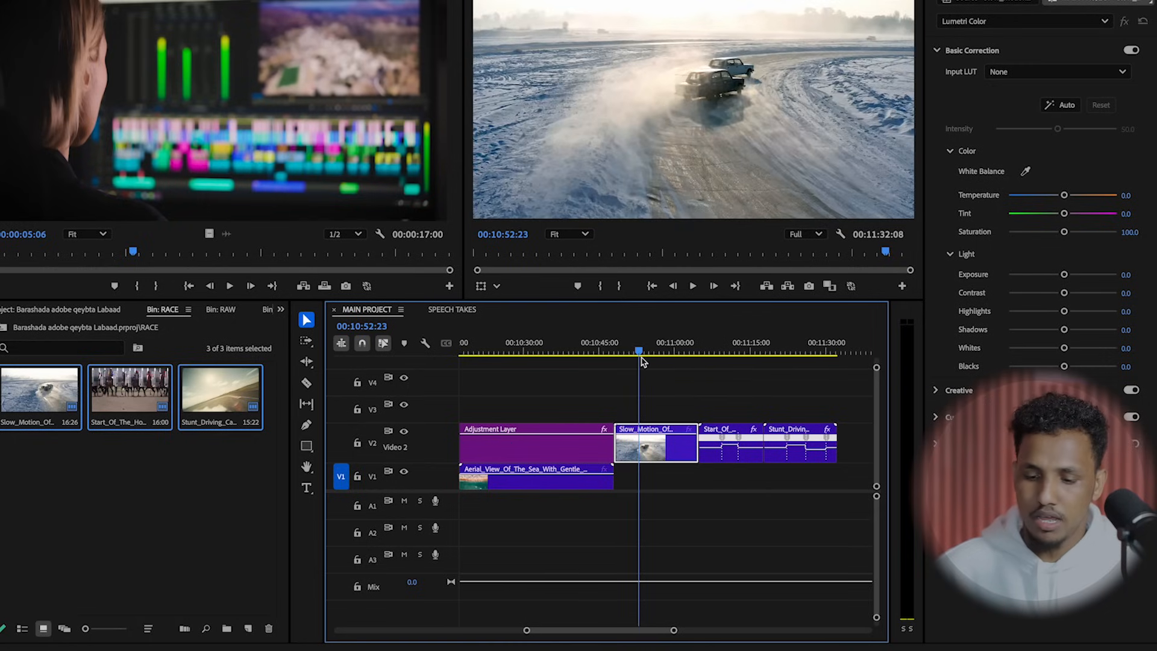
Step: Rename the slow-motion racing cars clip on the timeline to GAARI SLOW MOTION
{"action": "left_click", "coordinate": [667, 395]}
{"action": "key", "text": "="}
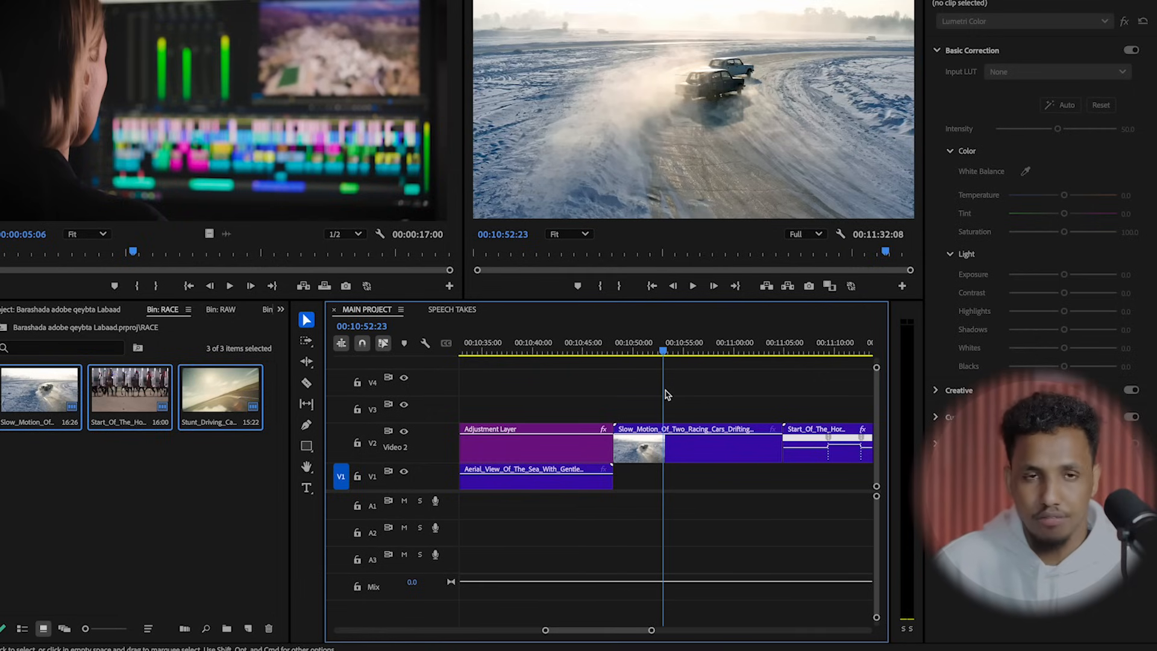
{"action": "key", "text": "minus"}
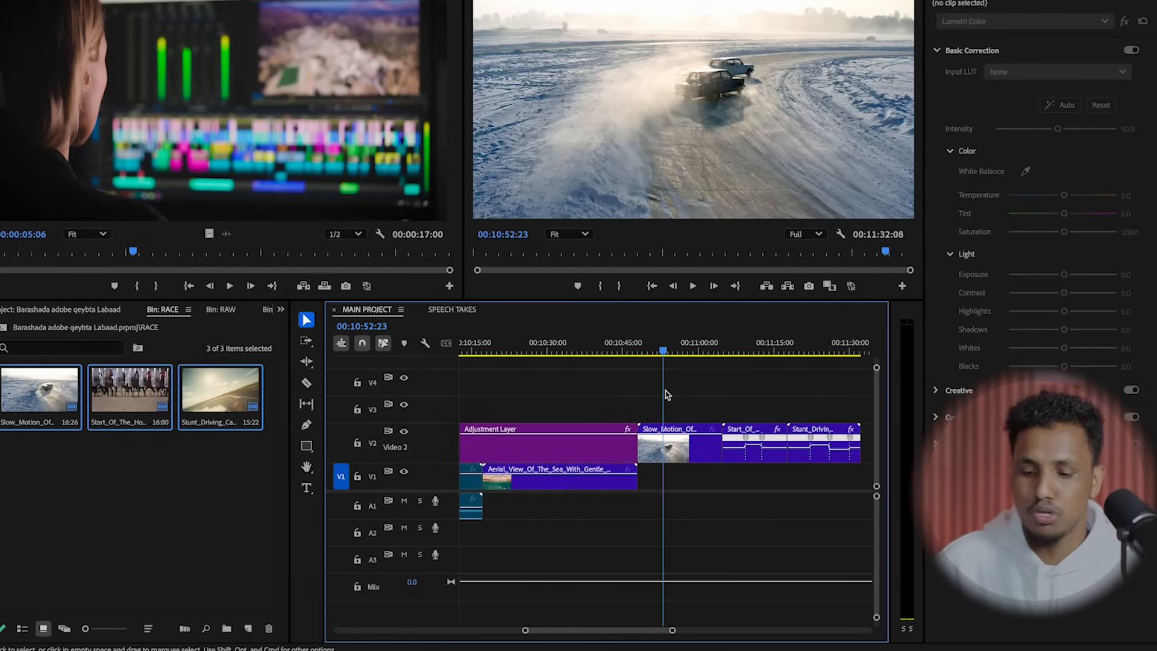
{"action": "key", "text": "="}
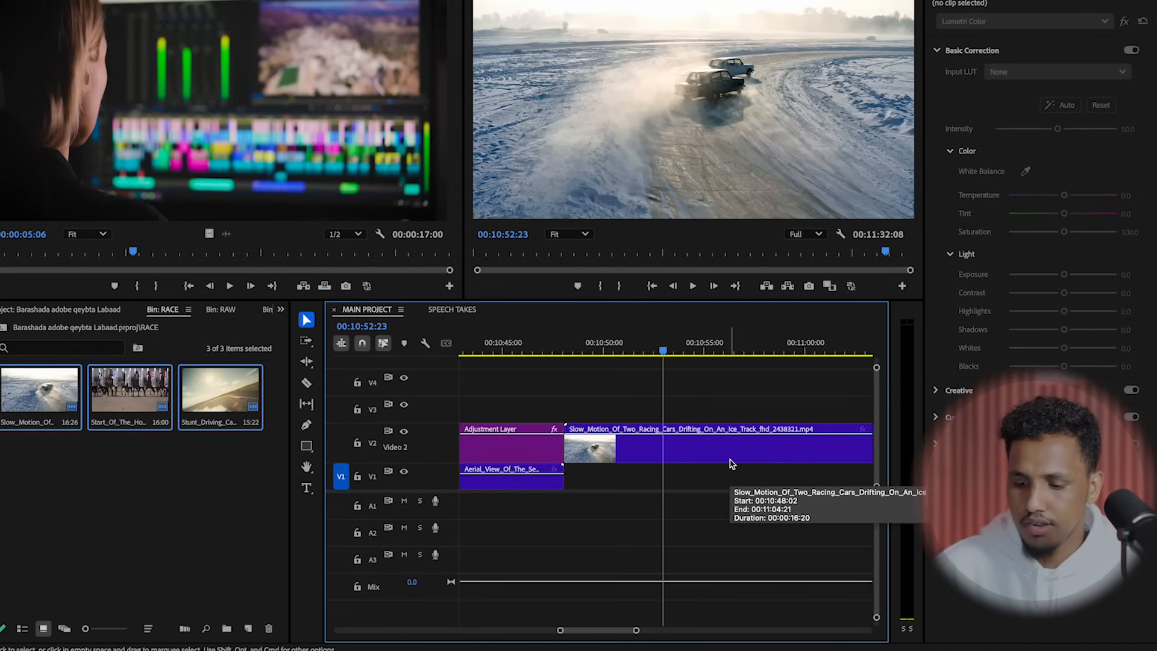
{"action": "left_click", "coordinate": [658, 438]}
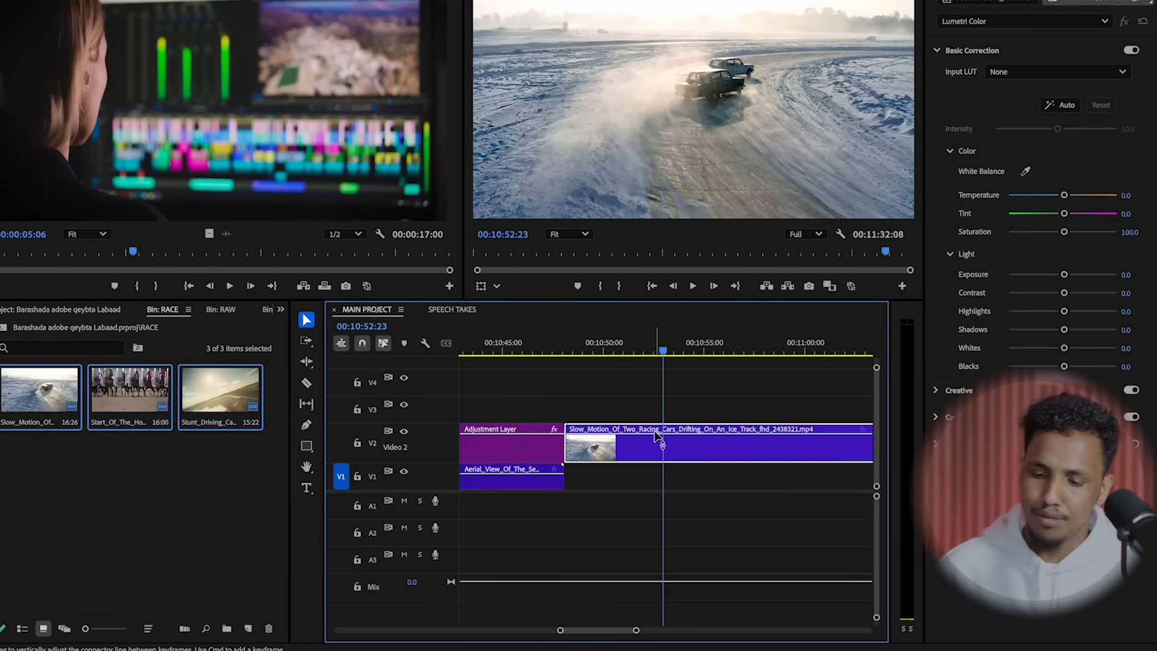
{"action": "left_click", "coordinate": [620, 409]}
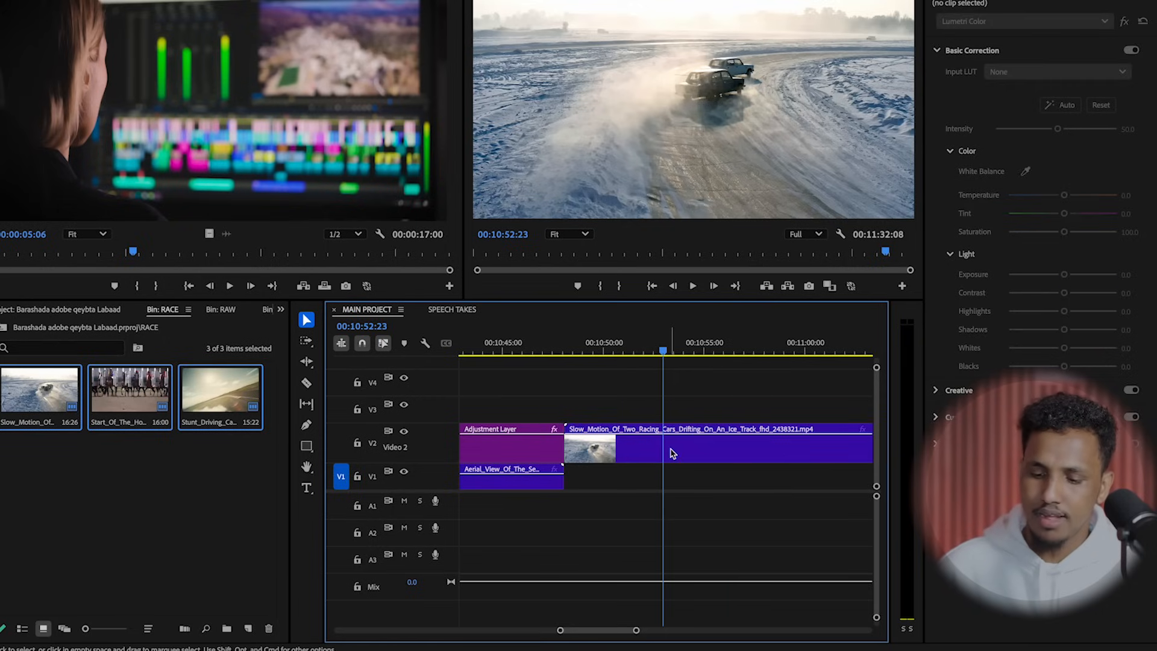
{"action": "right_click", "coordinate": [670, 452]}
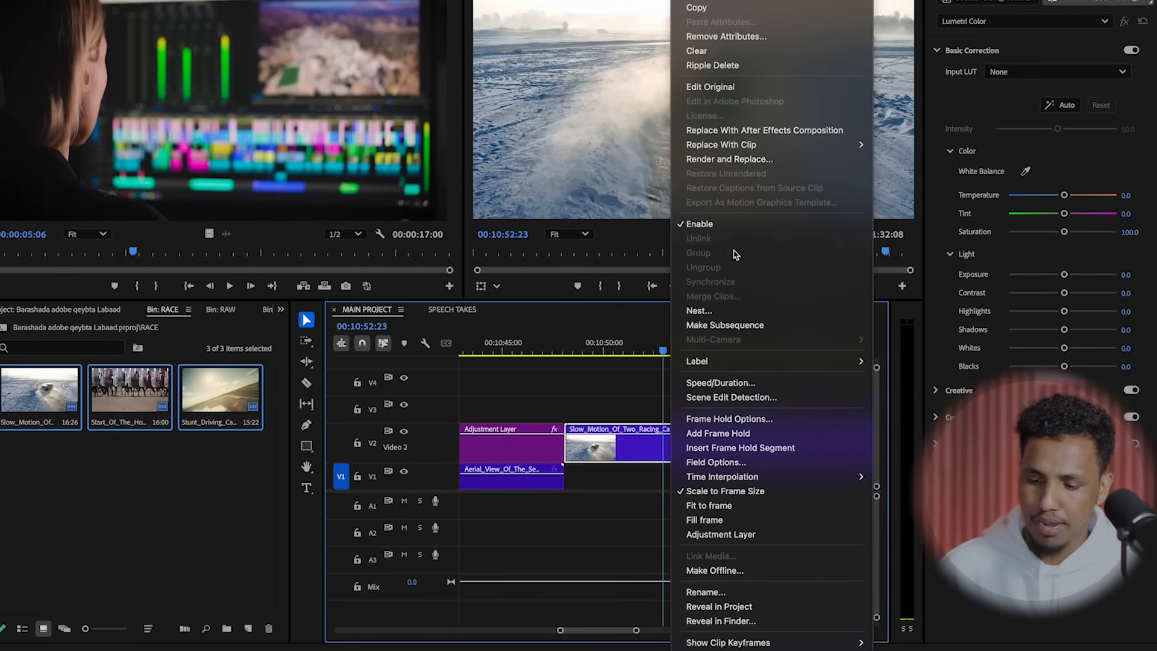
{"action": "left_click", "coordinate": [753, 596]}
{"action": "type", "text": "GAARI SLOW MOTION"}
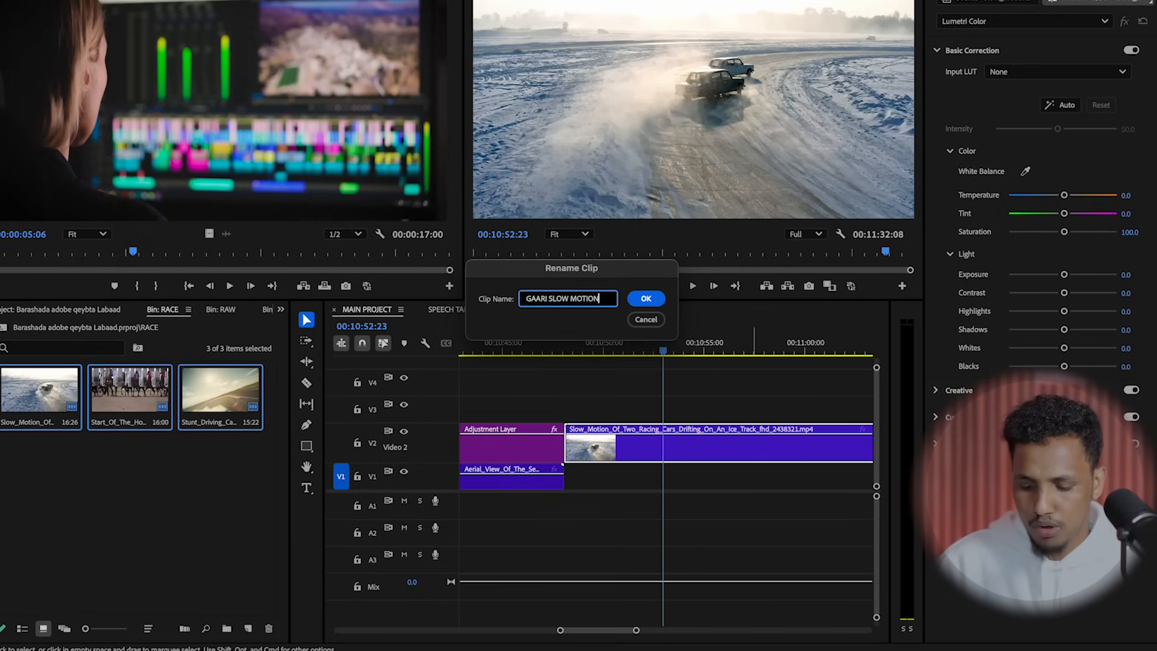
{"action": "left_click", "coordinate": [646, 299]}
{"action": "left_click", "coordinate": [606, 397]}
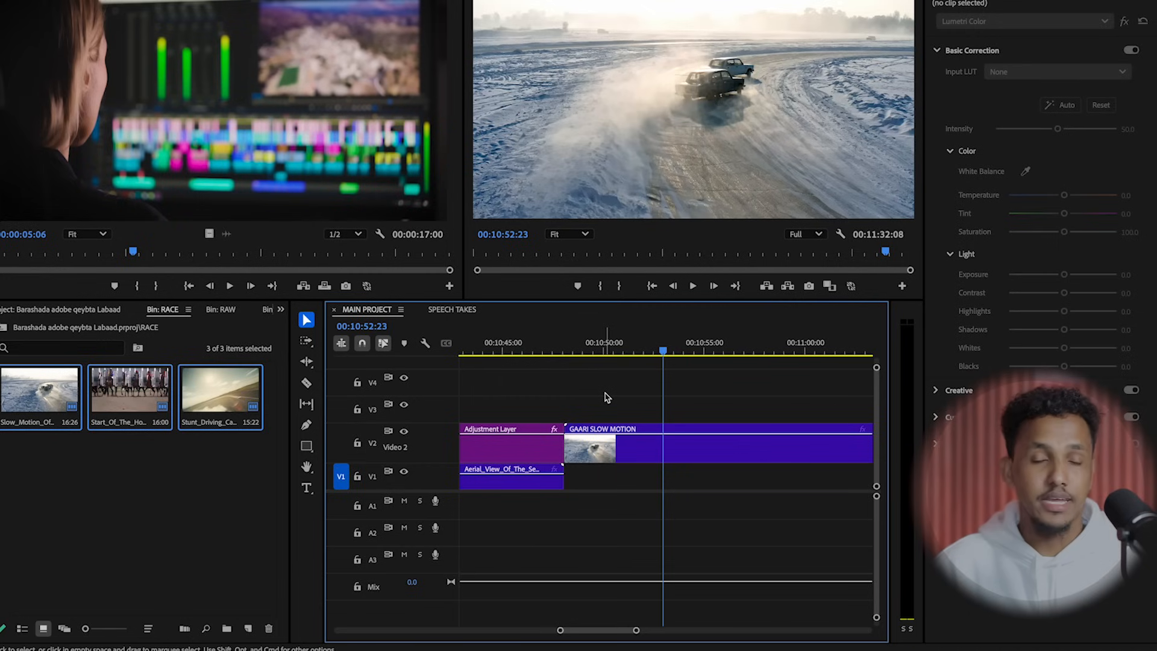
{"action": "left_click", "coordinate": [612, 451]}
{"action": "key", "text": "minus"}
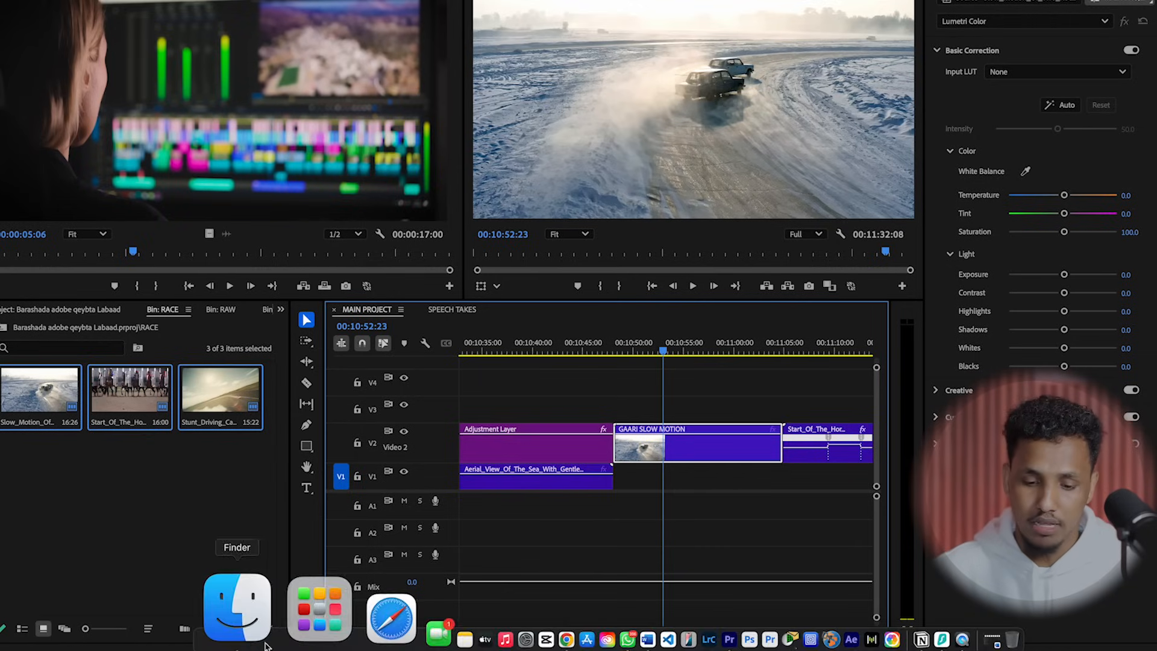
Step: Switch to Finder and open the RACE folder inside the video editing folder on the AJ SSD 2025 drive
{"action": "left_click", "coordinate": [258, 609]}
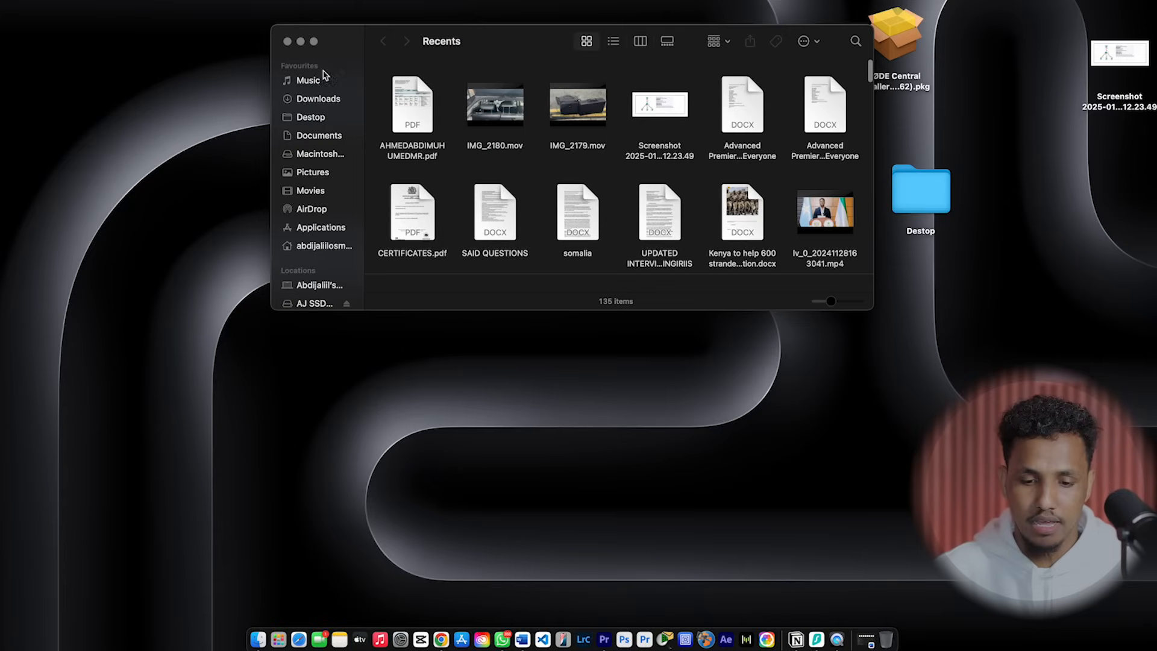
{"action": "left_click", "coordinate": [313, 41]}
{"action": "left_click", "coordinate": [45, 204]}
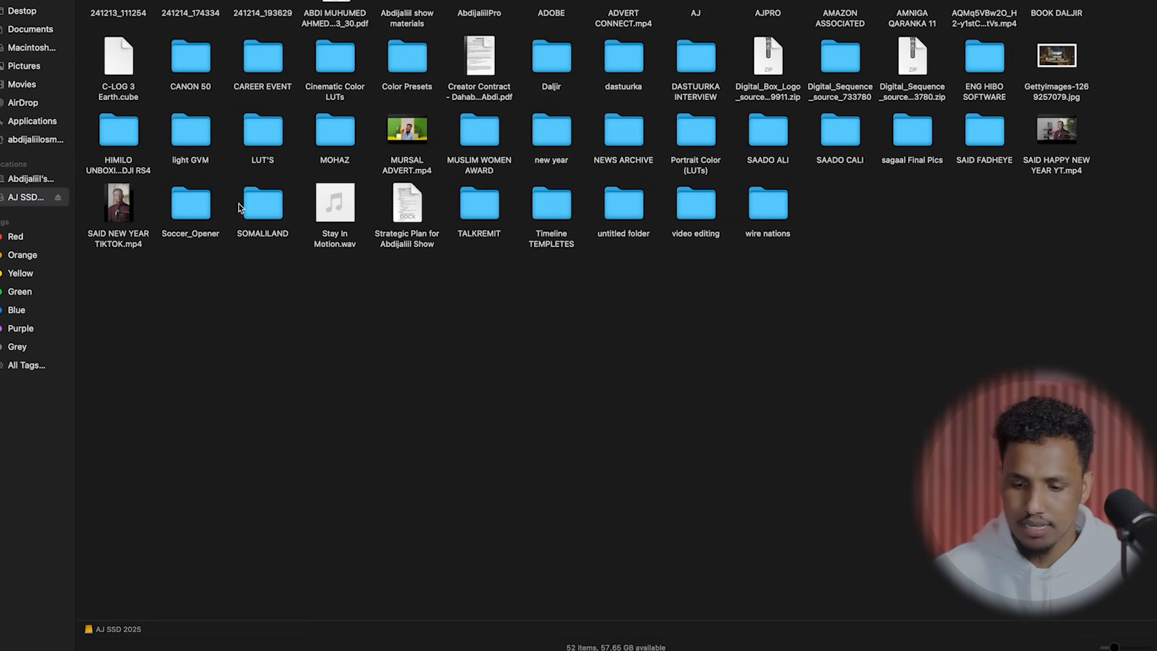
{"action": "left_click", "coordinate": [696, 205]}
{"action": "double_click", "coordinate": [702, 204]}
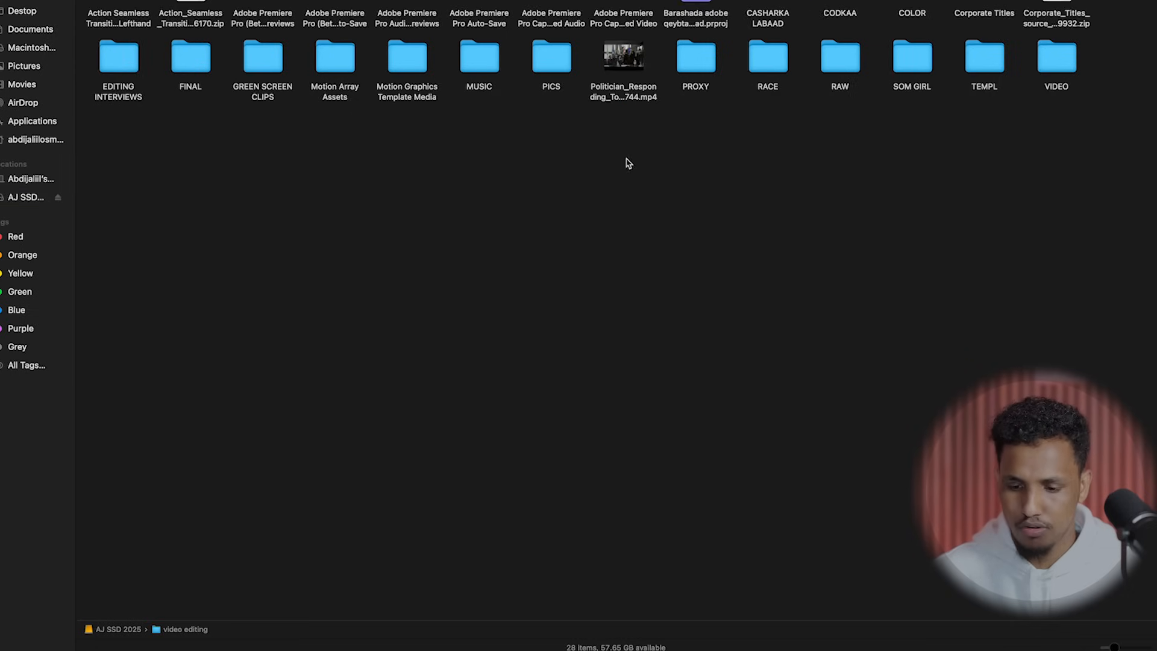
{"action": "left_click", "coordinate": [485, 57]}
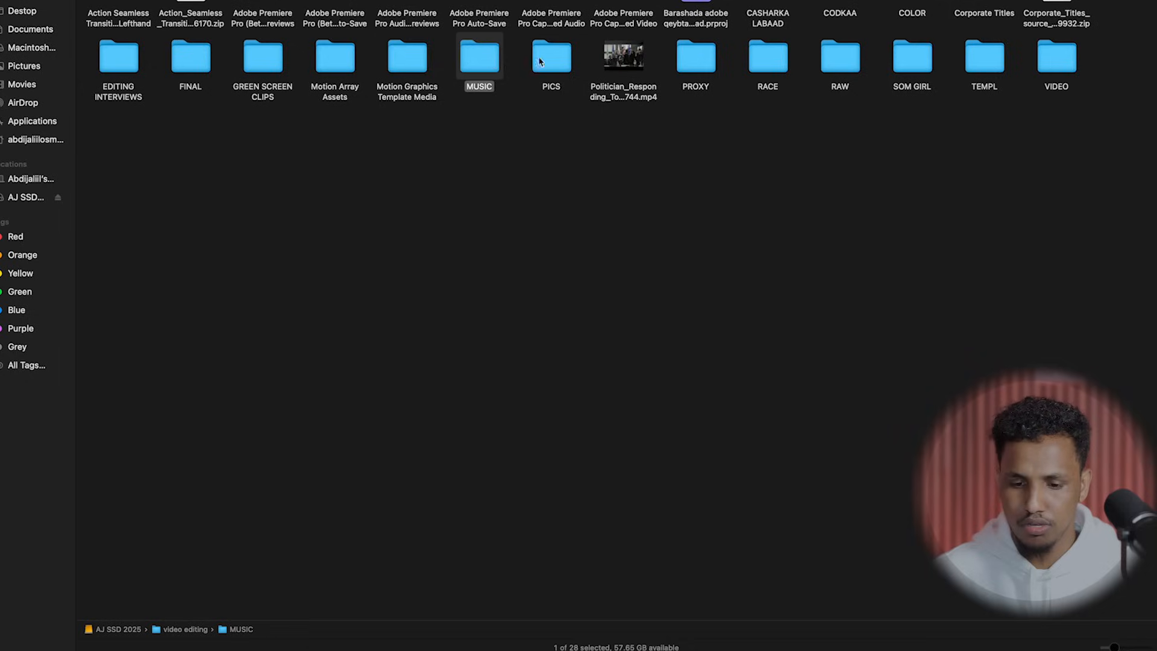
{"action": "left_click", "coordinate": [843, 56]}
{"action": "double_click", "coordinate": [771, 56]}
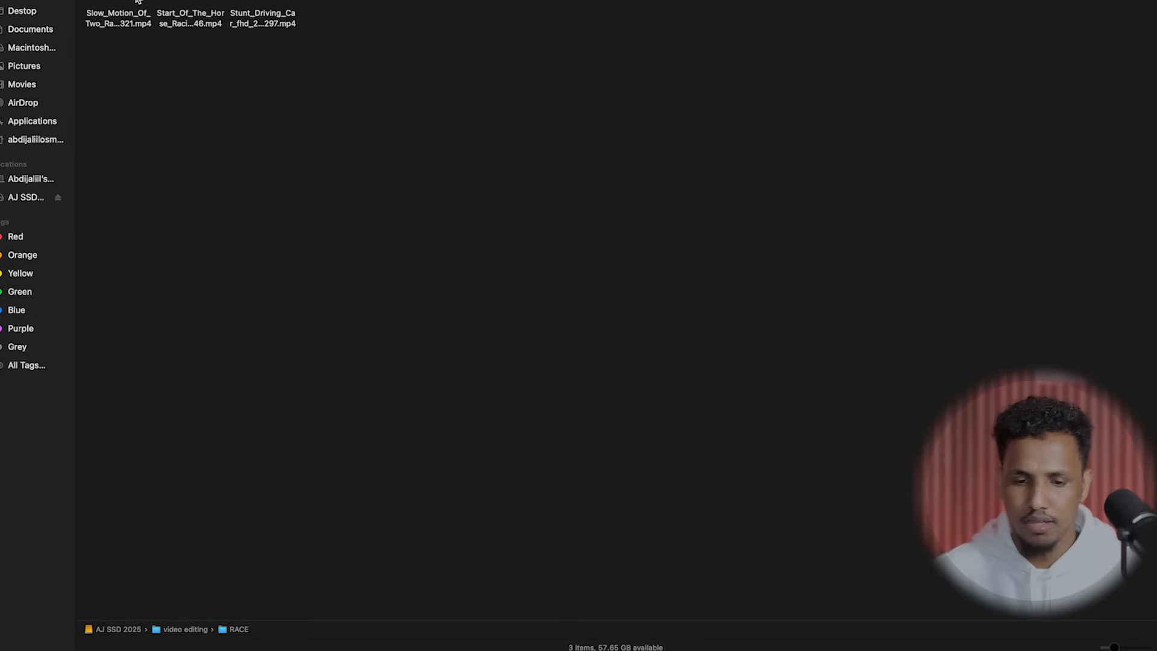
Step: Move the Slow_Motion_Of_Two_Racing_Cars video file to the Bin and switch back to Premiere Pro
{"action": "left_click", "coordinate": [118, 19]}
{"action": "right_click", "coordinate": [123, 14]}
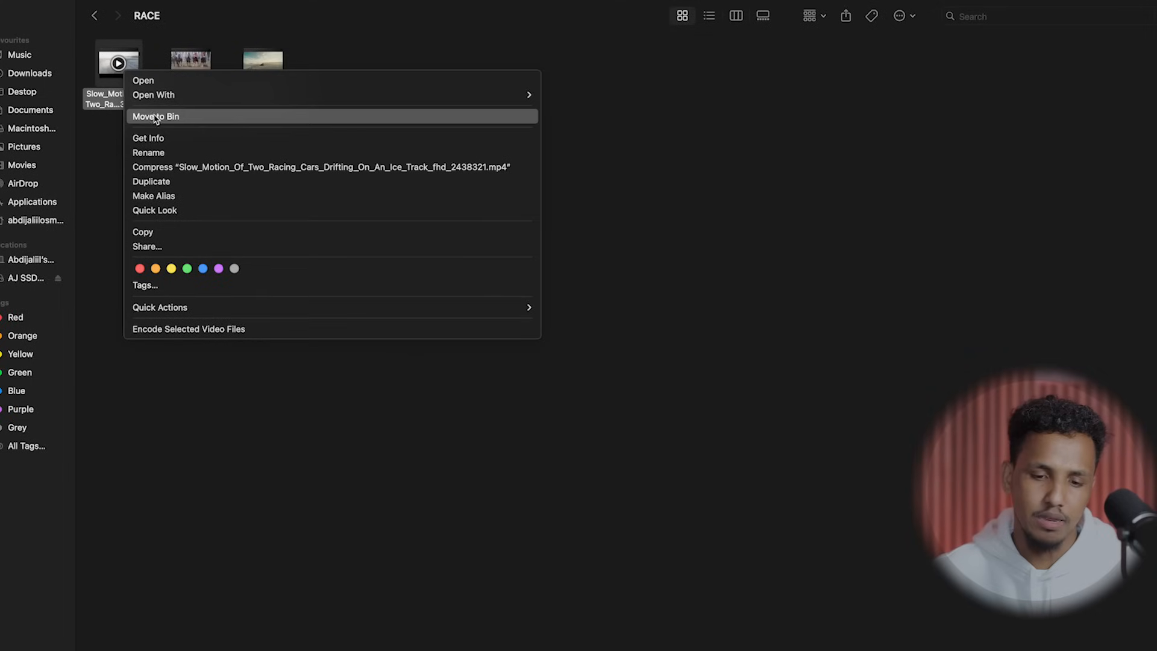
{"action": "left_click", "coordinate": [155, 118]}
{"action": "key", "text": "ctrl+Up"}
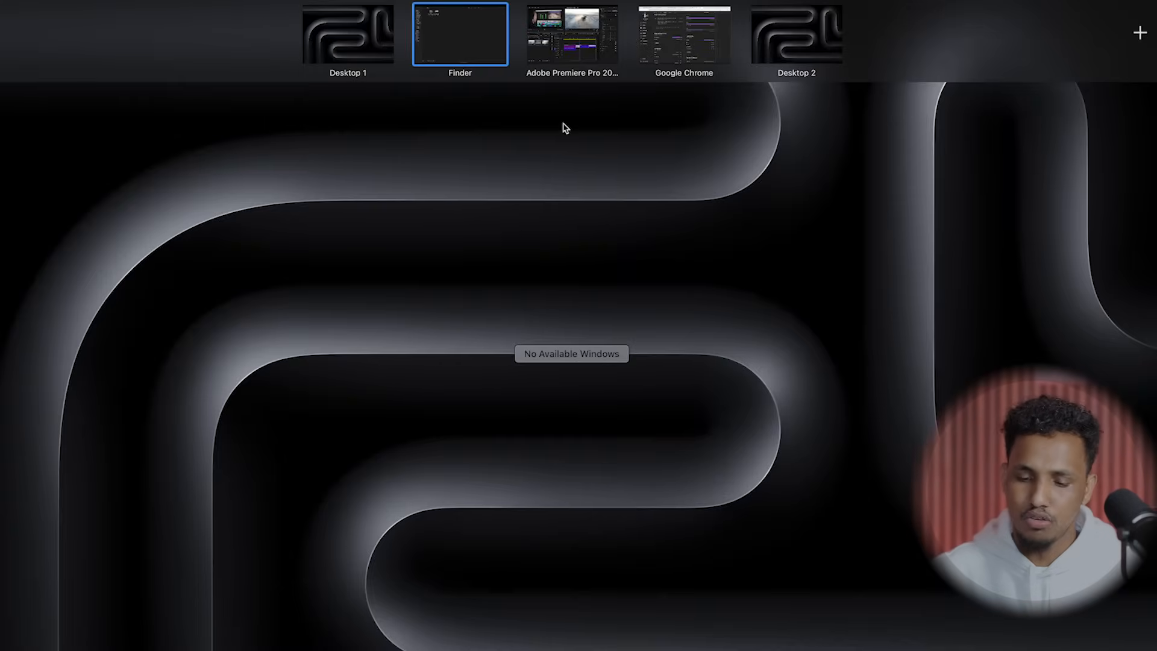
{"action": "left_click", "coordinate": [567, 58]}
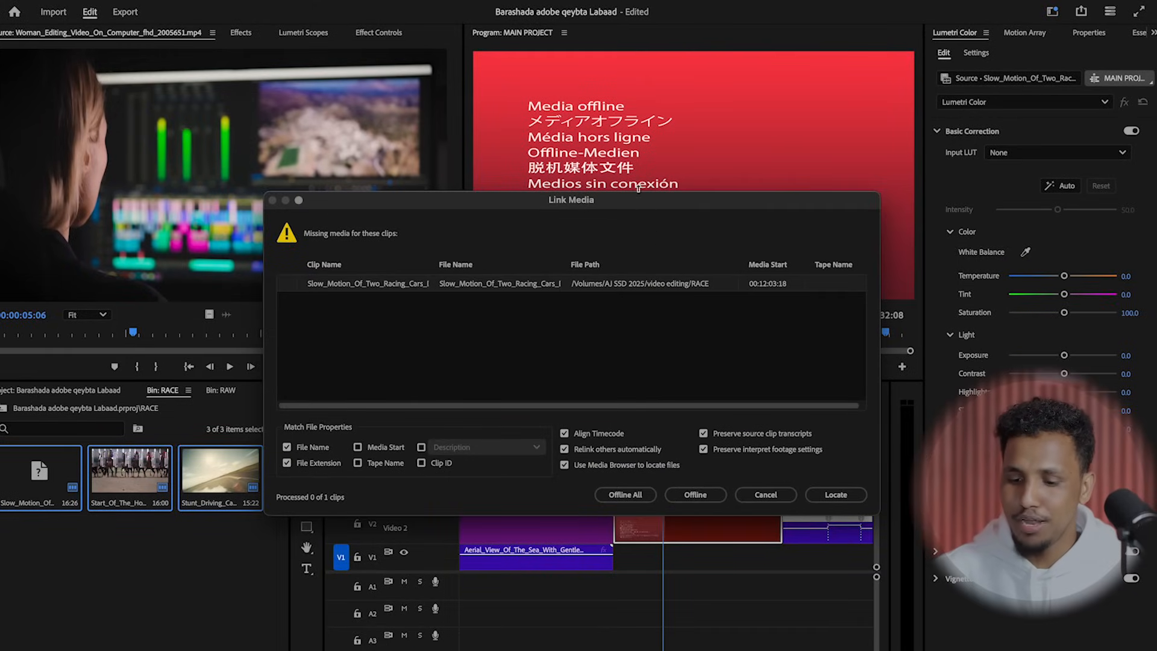
Step: Dismiss the Link Media dialog without relinking and inspect the GAARI SLOW MOTION clip on the timeline
{"action": "left_click_drag", "start_coordinate": [638, 199], "coordinate": [352, 269]}
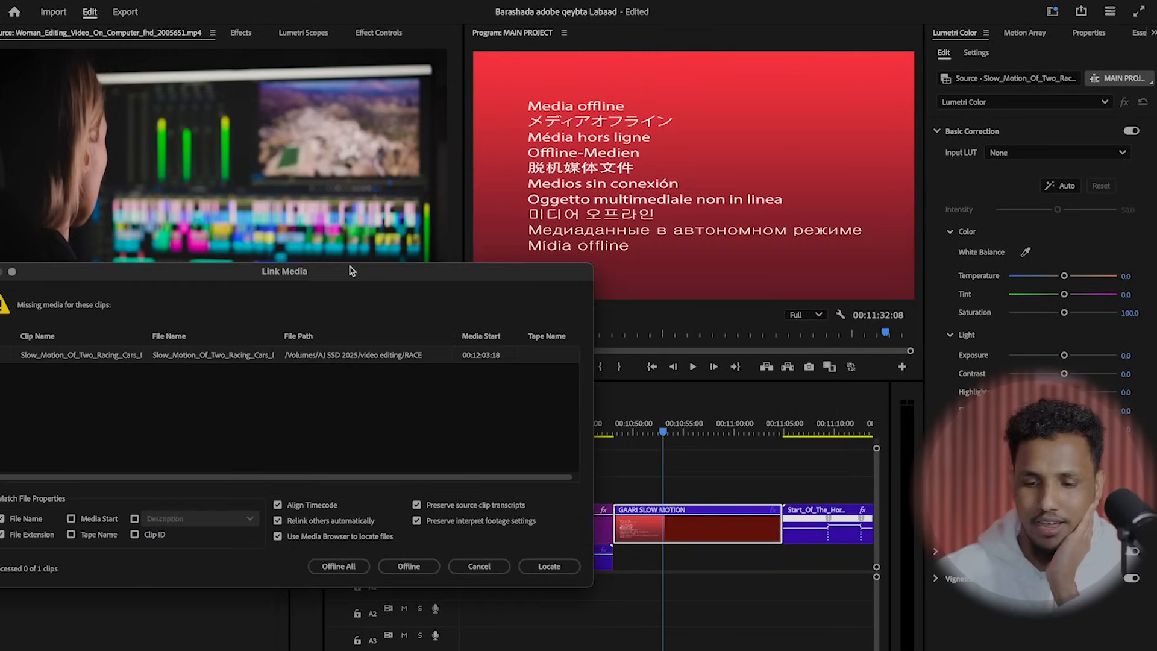
{"action": "left_click", "coordinate": [479, 566]}
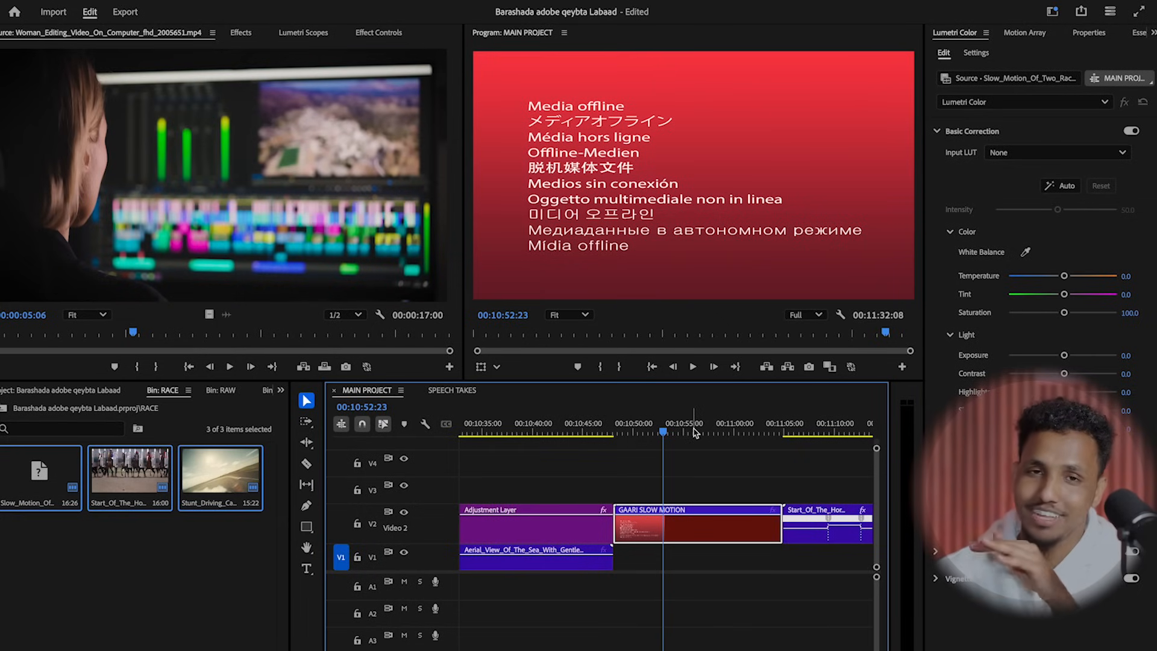
{"action": "key", "text": "minus"}
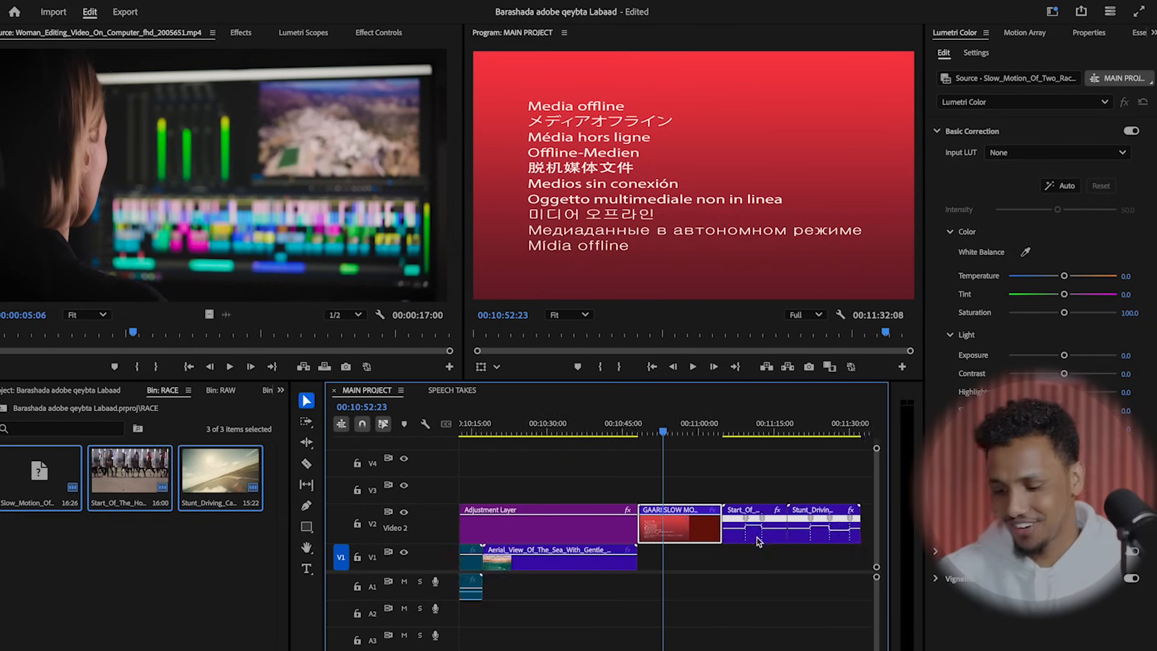
{"action": "key", "text": "equal"}
{"action": "key", "text": "equal"}
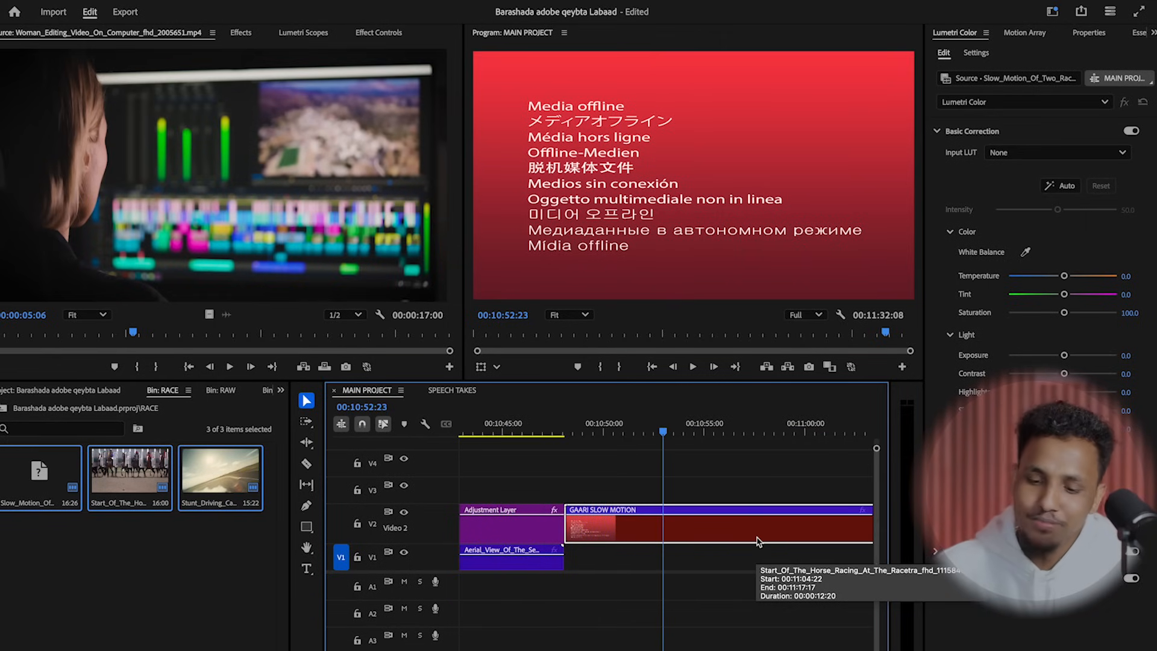
{"action": "key", "text": "minus"}
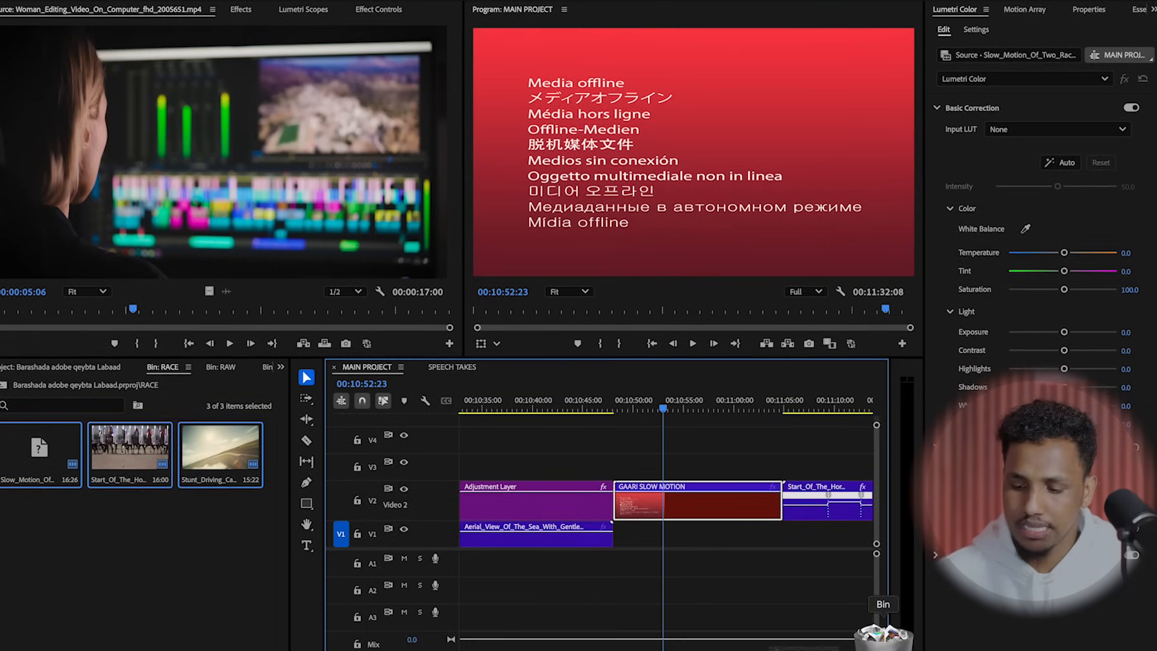
Step: Open the Bin in Finder and put the slow-motion racing cars file back into the RACE folder
{"action": "left_click", "coordinate": [883, 633]}
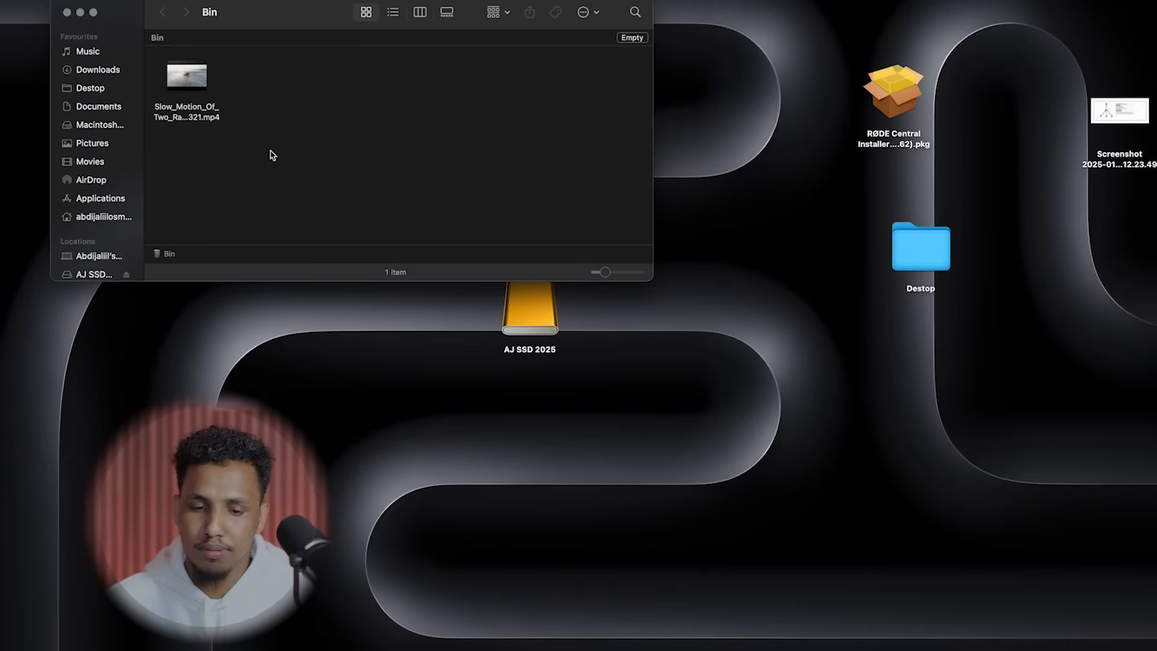
{"action": "left_click", "coordinate": [204, 96]}
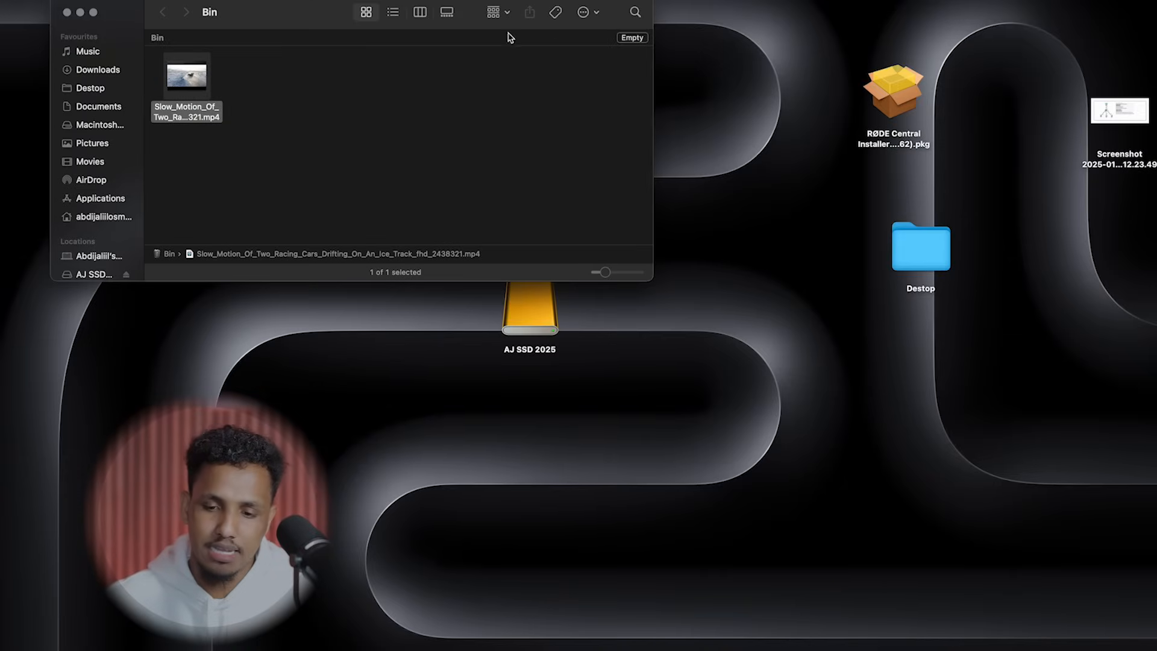
{"action": "right_click", "coordinate": [204, 105]}
{"action": "left_click", "coordinate": [230, 147]}
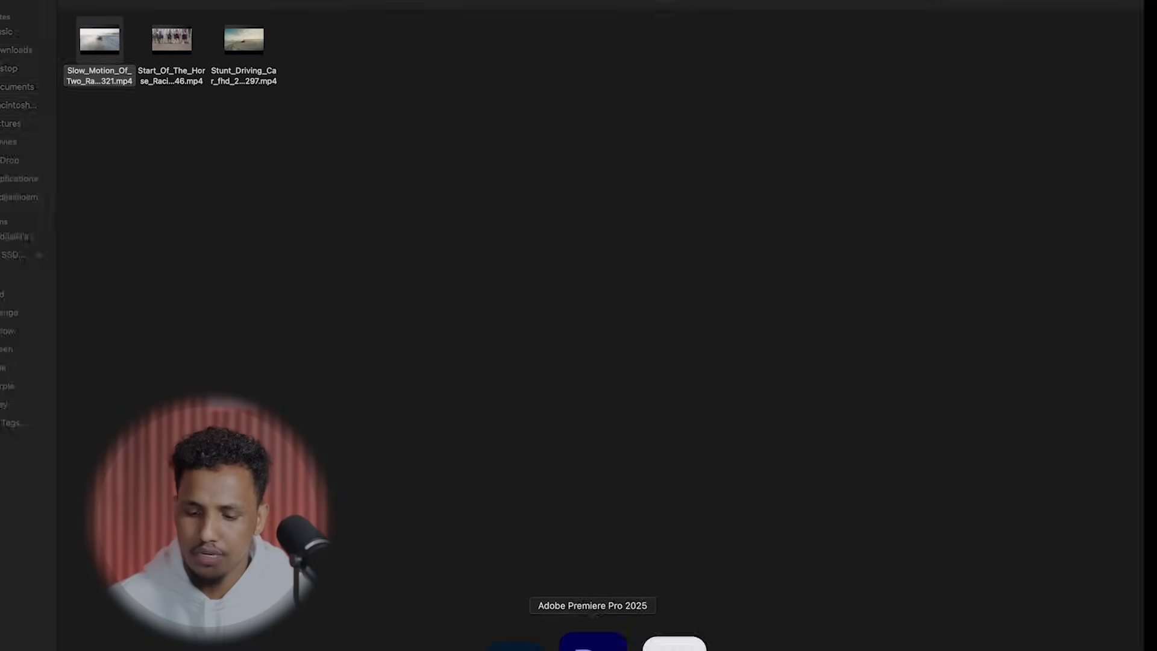
Step: Return to Premiere Pro and relink the offline GAARI SLOW MOTION clip to its Slow_Motion_Of_Two_Racing_Cars file in the RACE folder
{"action": "left_click", "coordinate": [593, 643]}
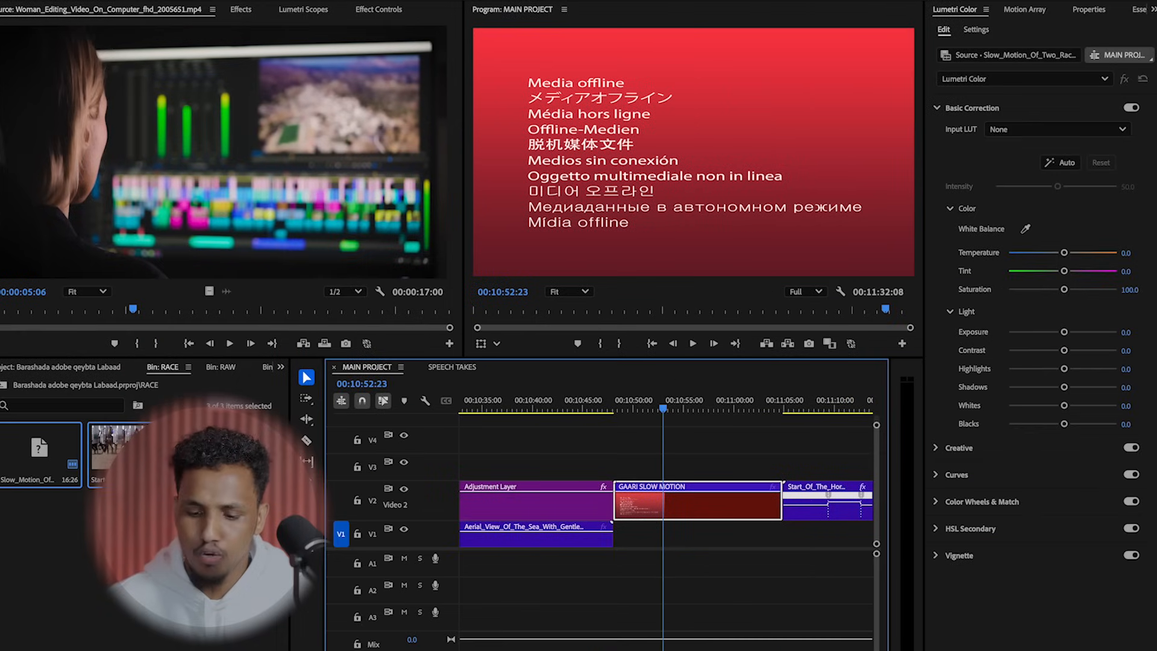
{"action": "right_click", "coordinate": [701, 514]}
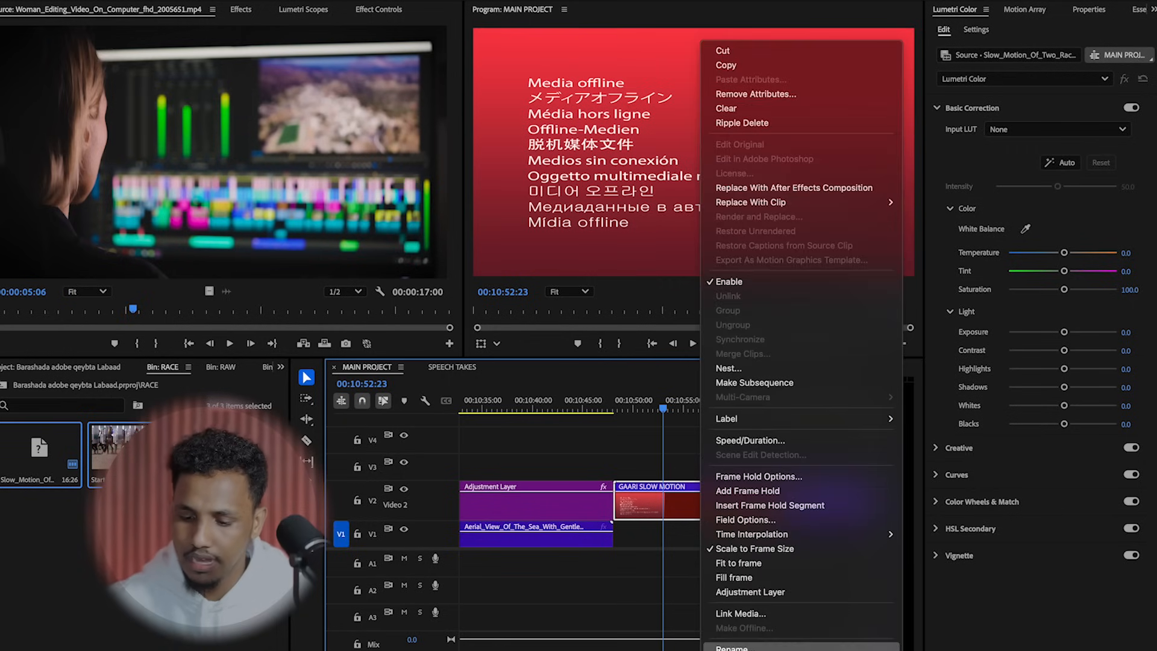
{"action": "left_click", "coordinate": [801, 614]}
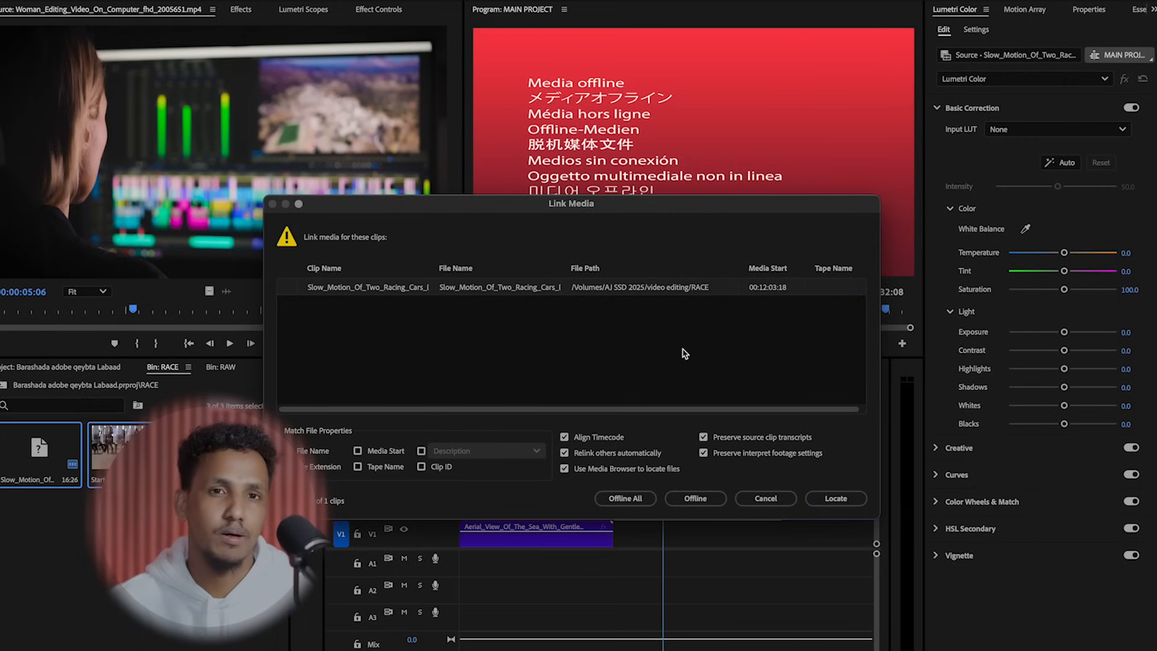
{"action": "left_click", "coordinate": [840, 501]}
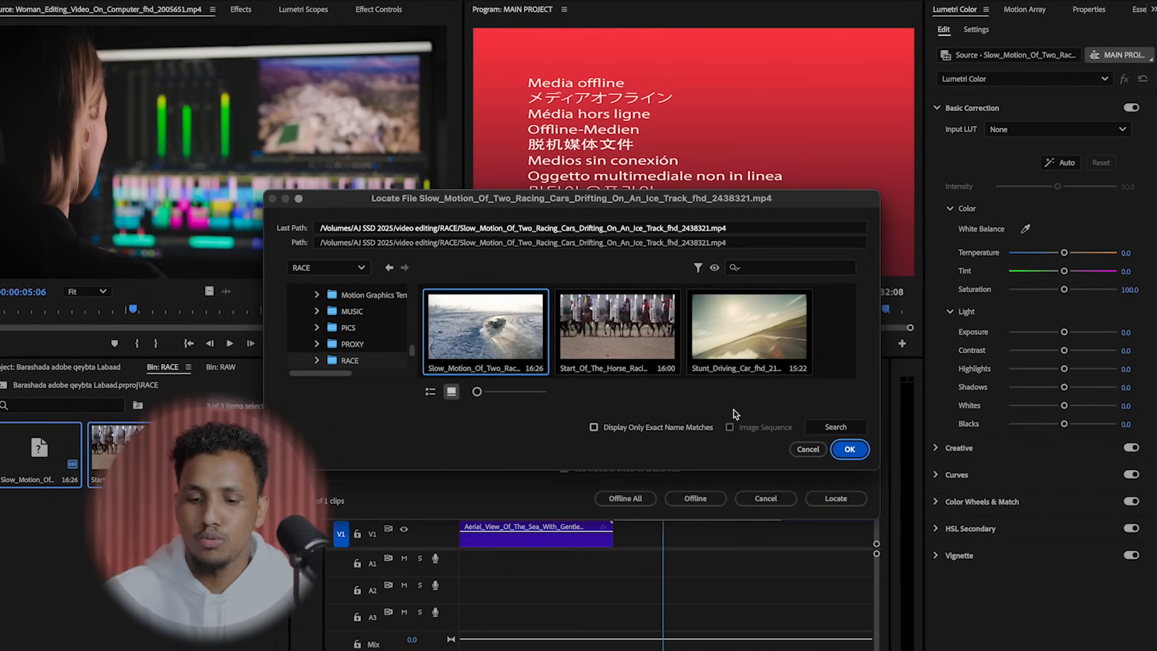
{"action": "left_click", "coordinate": [848, 449]}
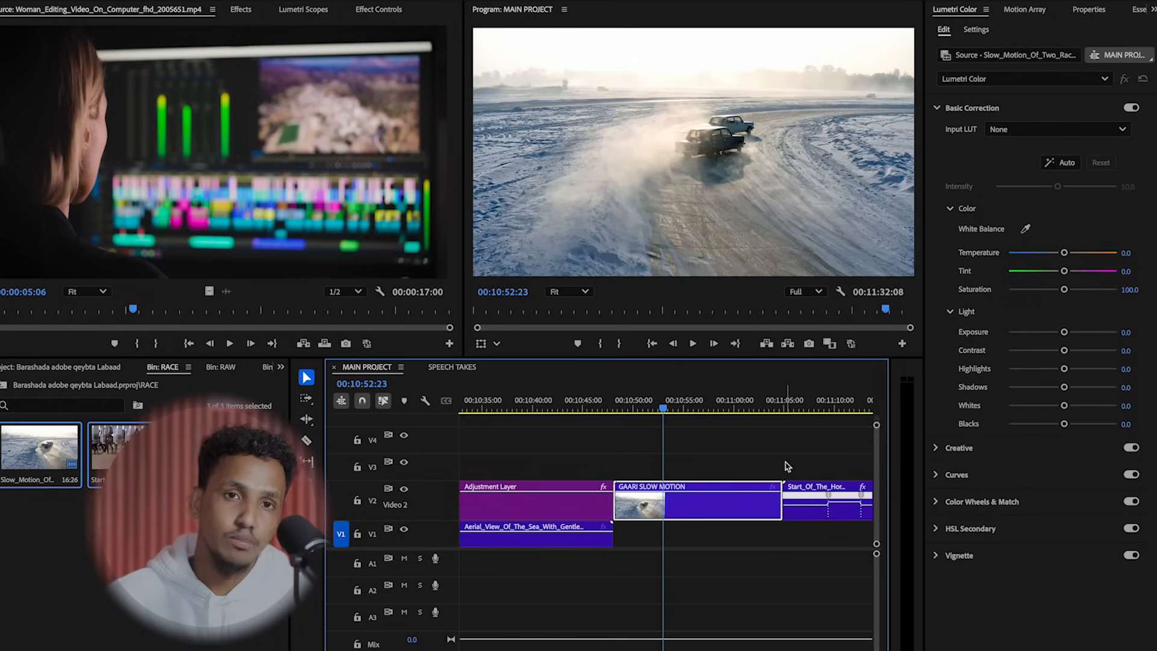
Step: Make the GAARI SLOW MOTION clip offline with the Media Files Remain on Disk option
{"action": "key", "text": "equal"}
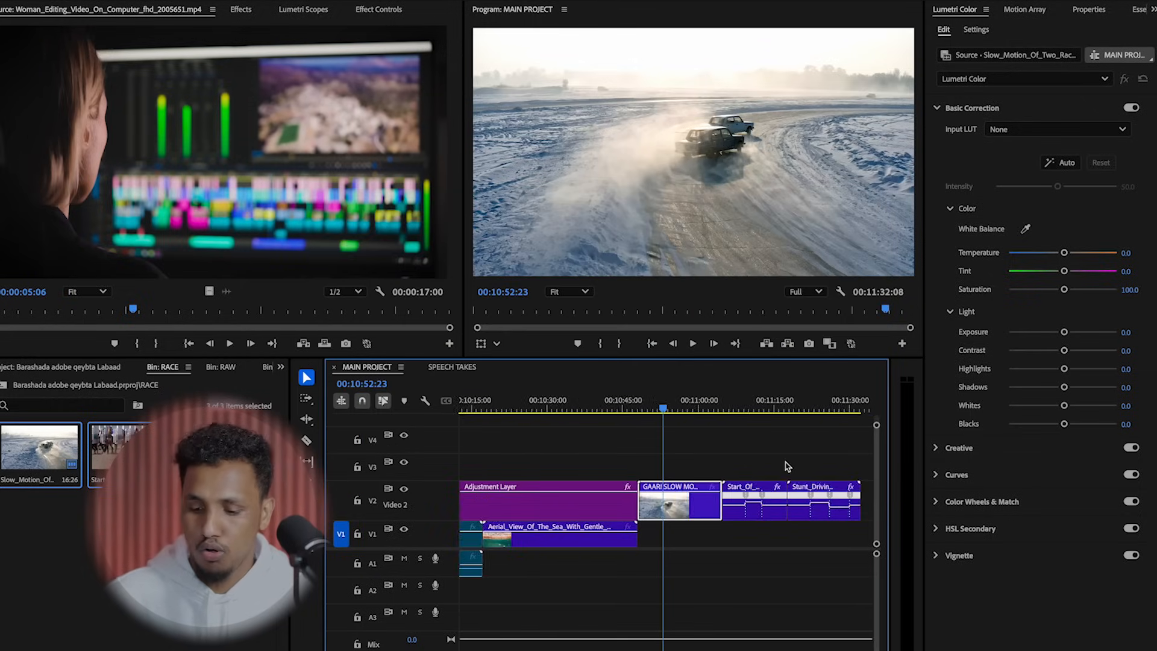
{"action": "key", "text": "minus"}
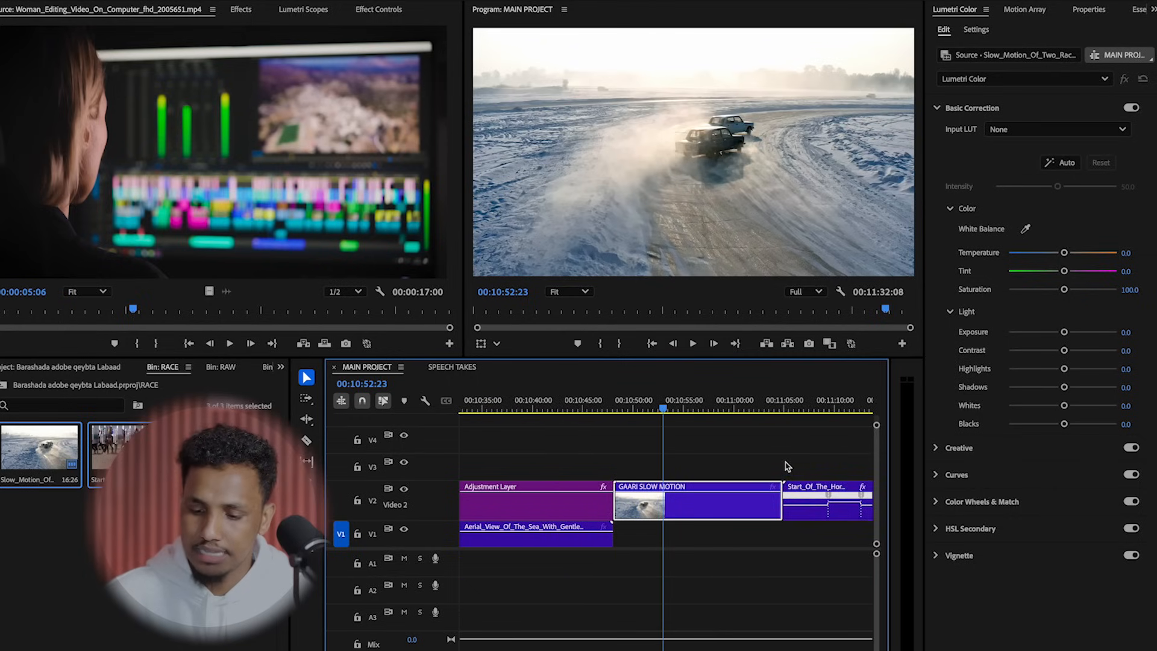
{"action": "right_click", "coordinate": [711, 511]}
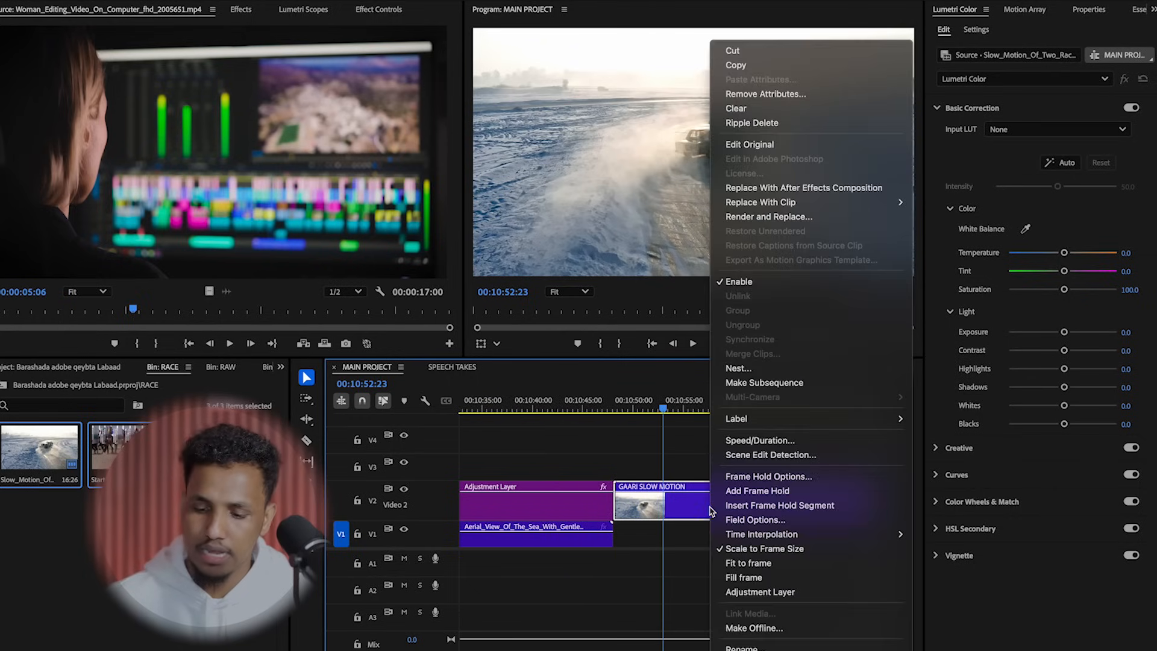
{"action": "left_click", "coordinate": [826, 630]}
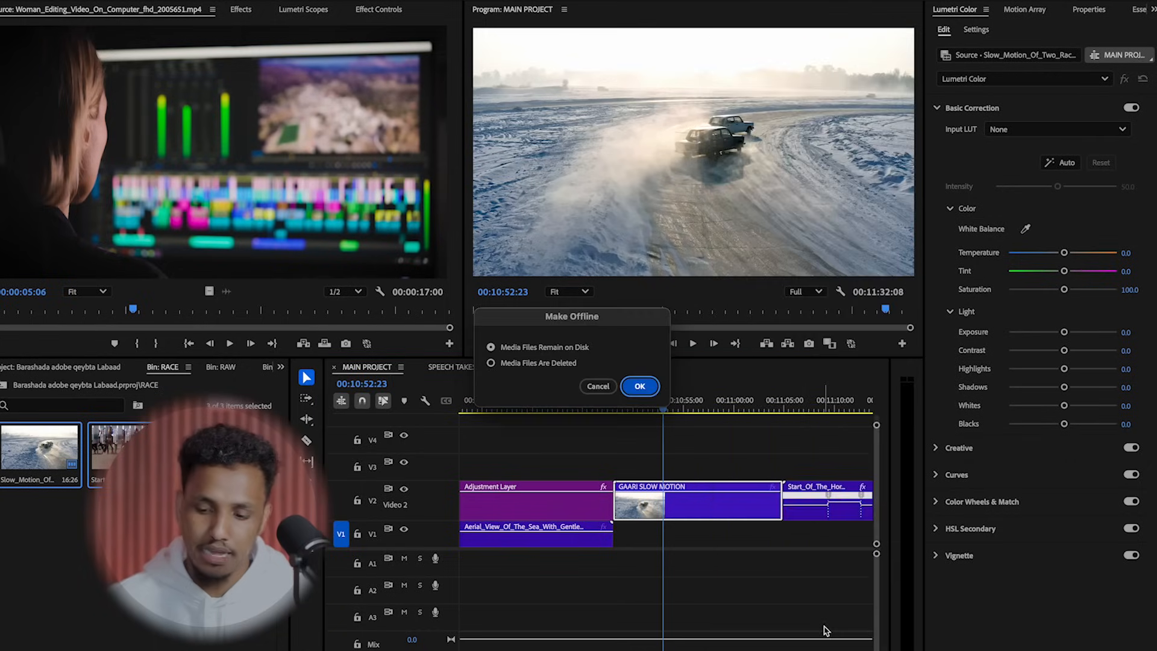
{"action": "left_click", "coordinate": [640, 386]}
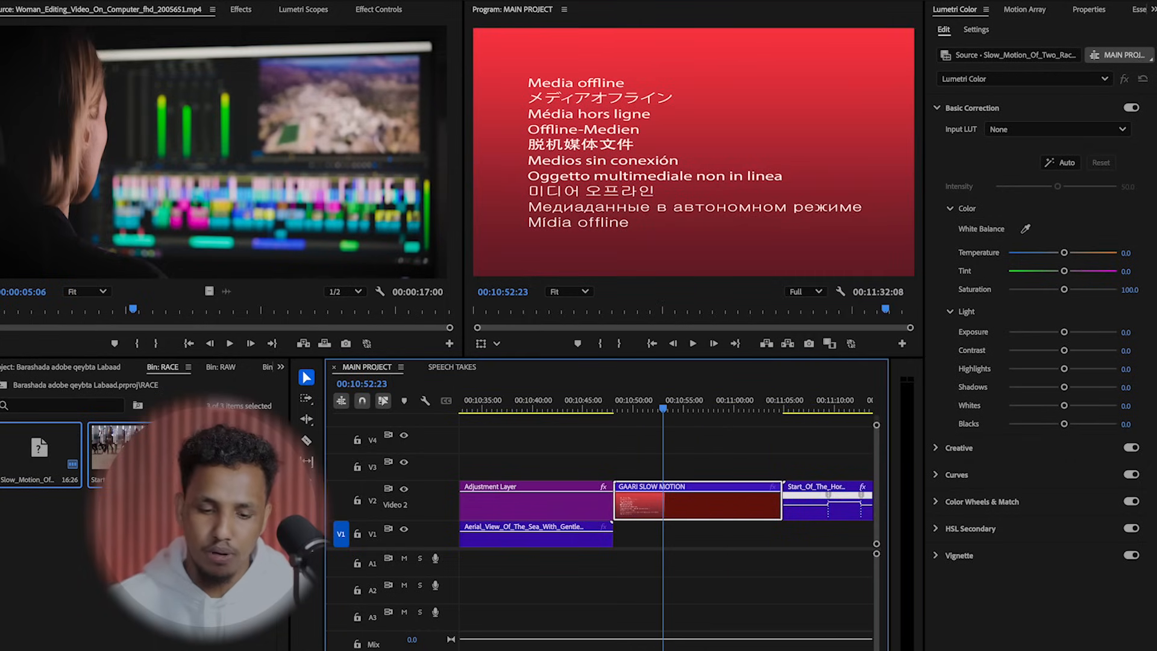
Step: Relink the offline GAARI SLOW MOTION clip by locating its Slow_Motion_Of_Two_Racing_Cars file in the RACE folder
{"action": "right_click", "coordinate": [727, 505]}
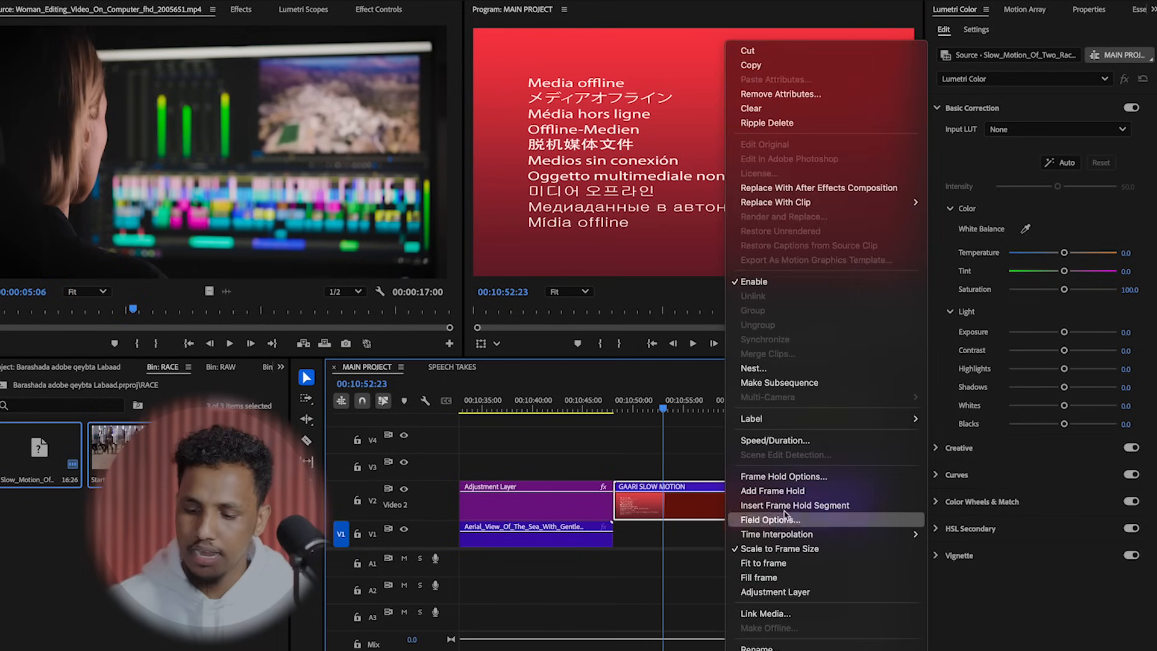
{"action": "left_click", "coordinate": [789, 614]}
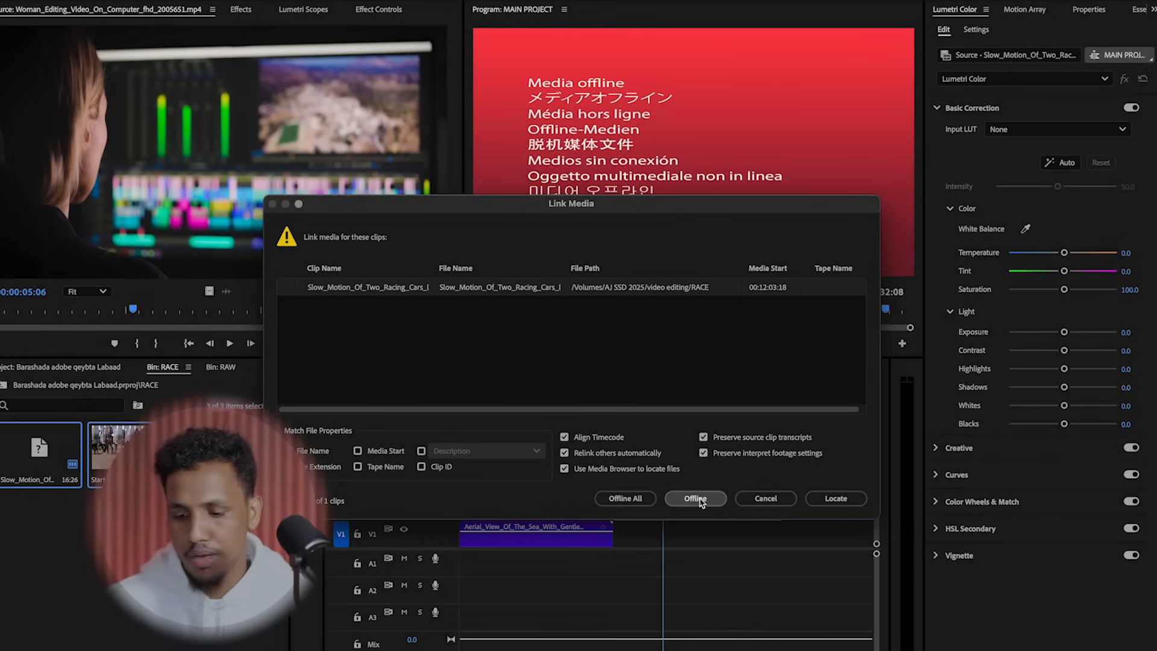
{"action": "left_click", "coordinate": [858, 505]}
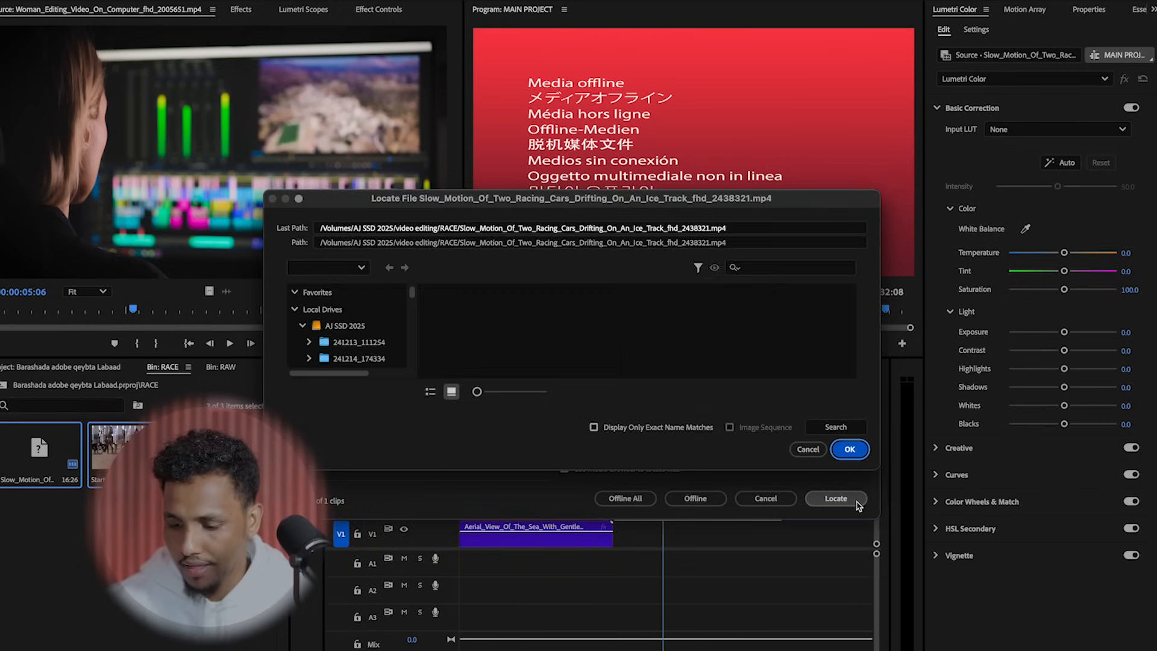
{"action": "scroll", "coordinate": [373, 344], "scroll_direction": "up", "scroll_amount": 1}
{"action": "scroll", "coordinate": [374, 344], "scroll_direction": "down", "scroll_amount": 1}
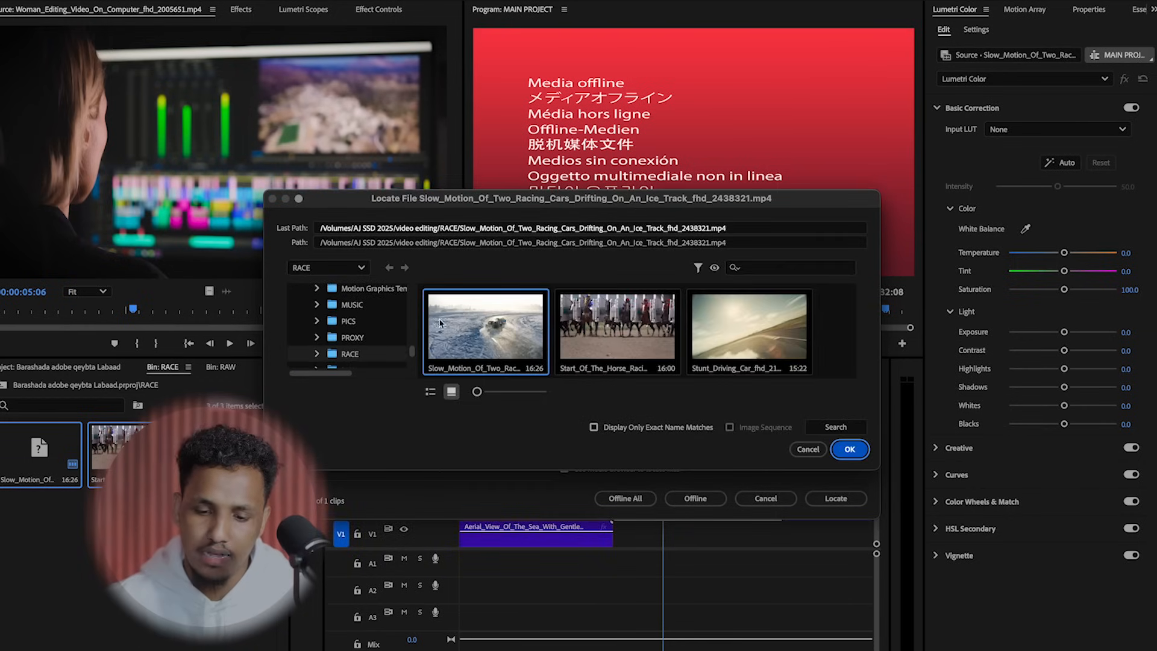
{"action": "left_click", "coordinate": [850, 450]}
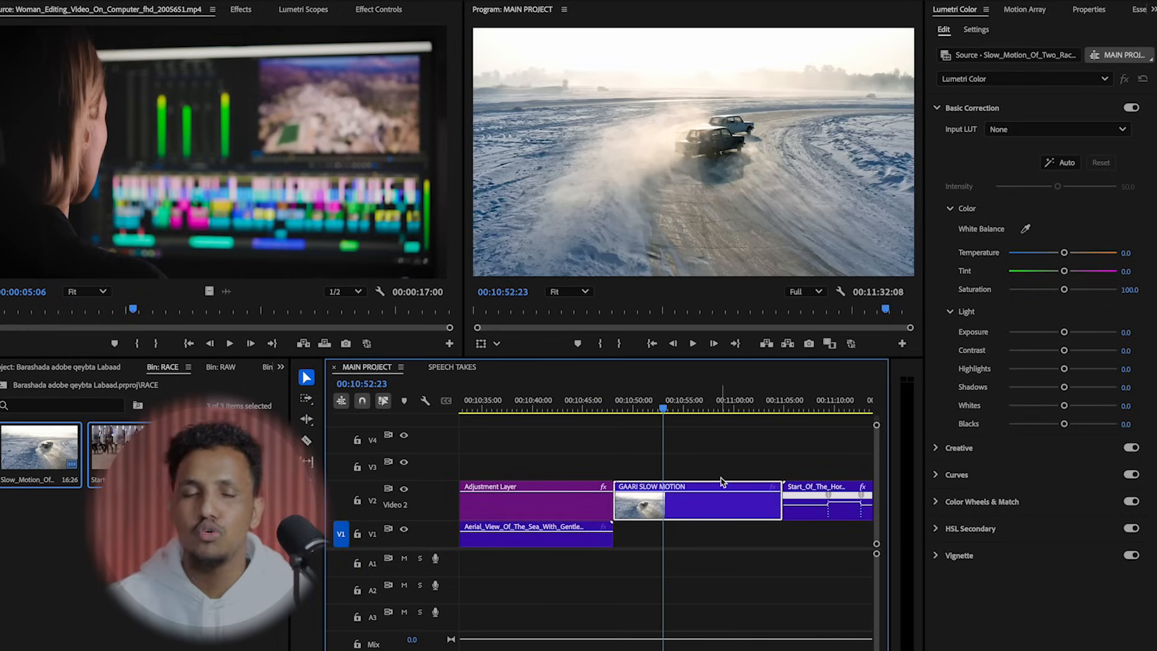
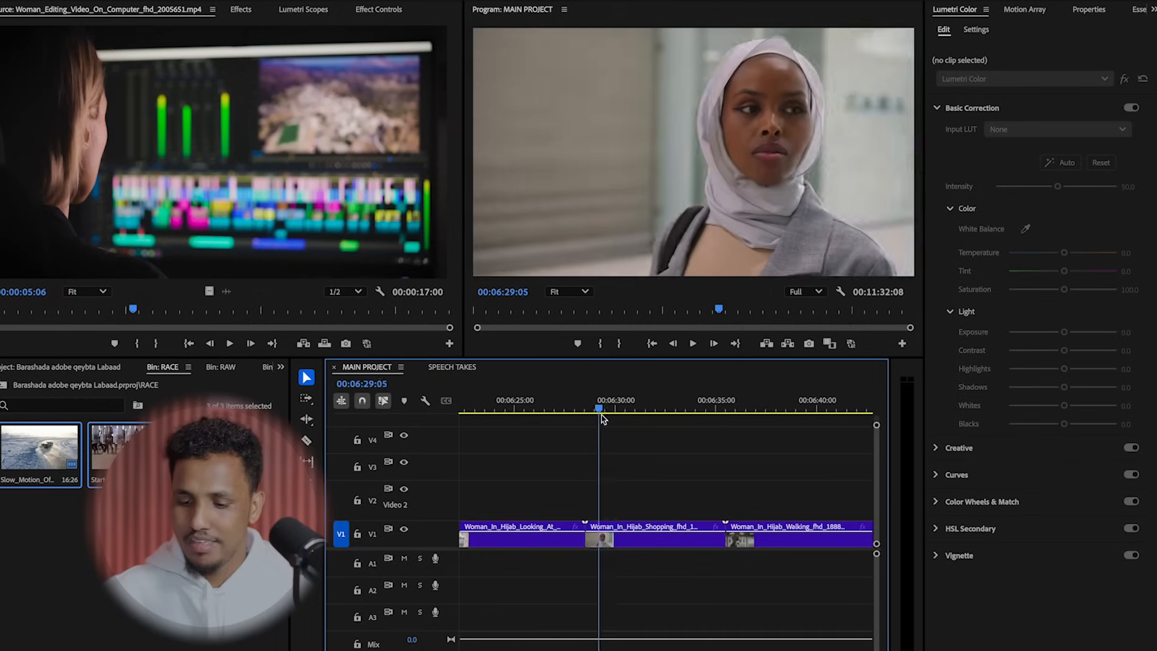
Step: Apply Lumetri's automatic basic correction to the Woman_In_Hijab_Shopping clip on V1 and raise its exposure to 0.6
{"action": "left_click", "coordinate": [642, 536]}
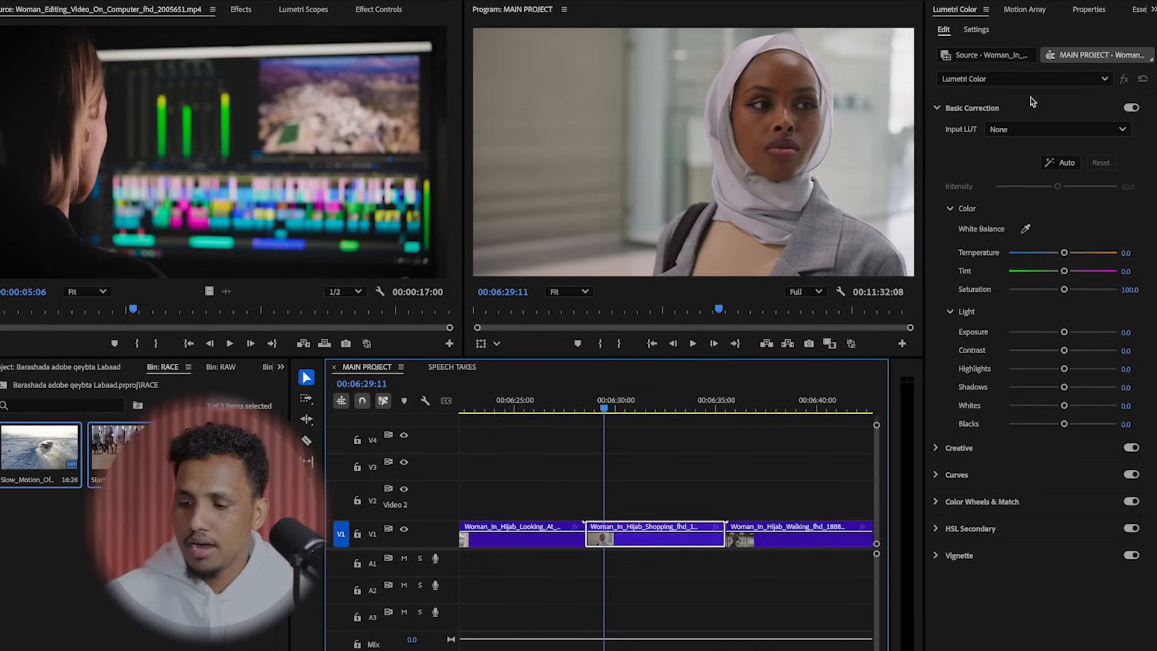
{"action": "left_click", "coordinate": [1066, 171]}
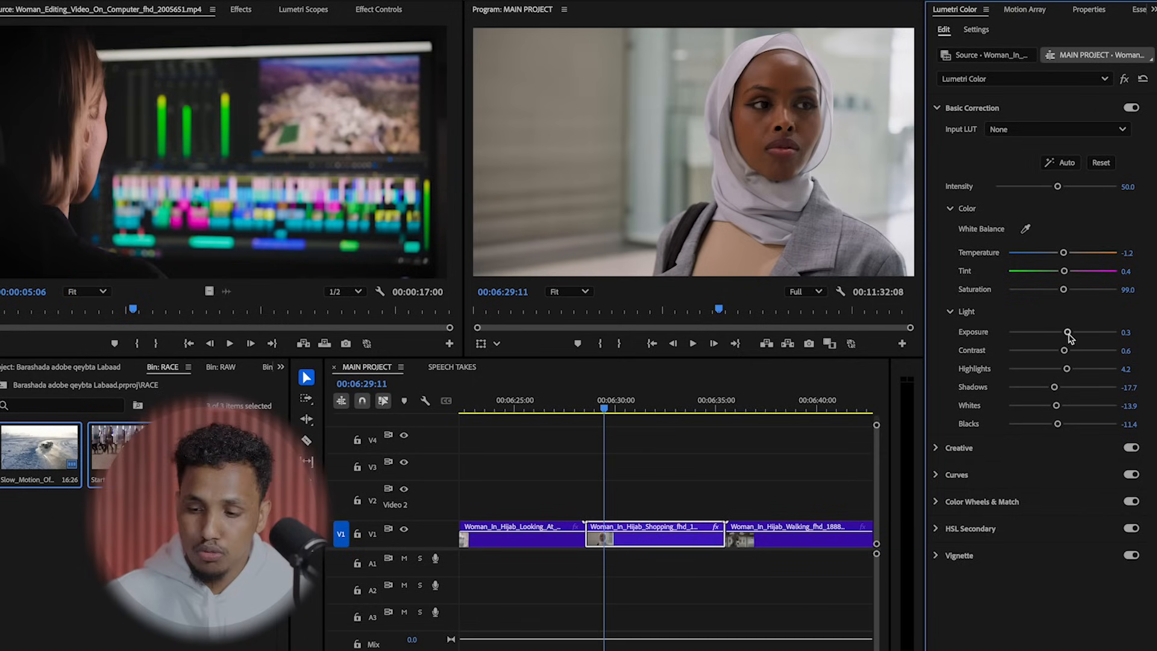
{"action": "left_click_drag", "start_coordinate": [1068, 333], "coordinate": [1070, 334]}
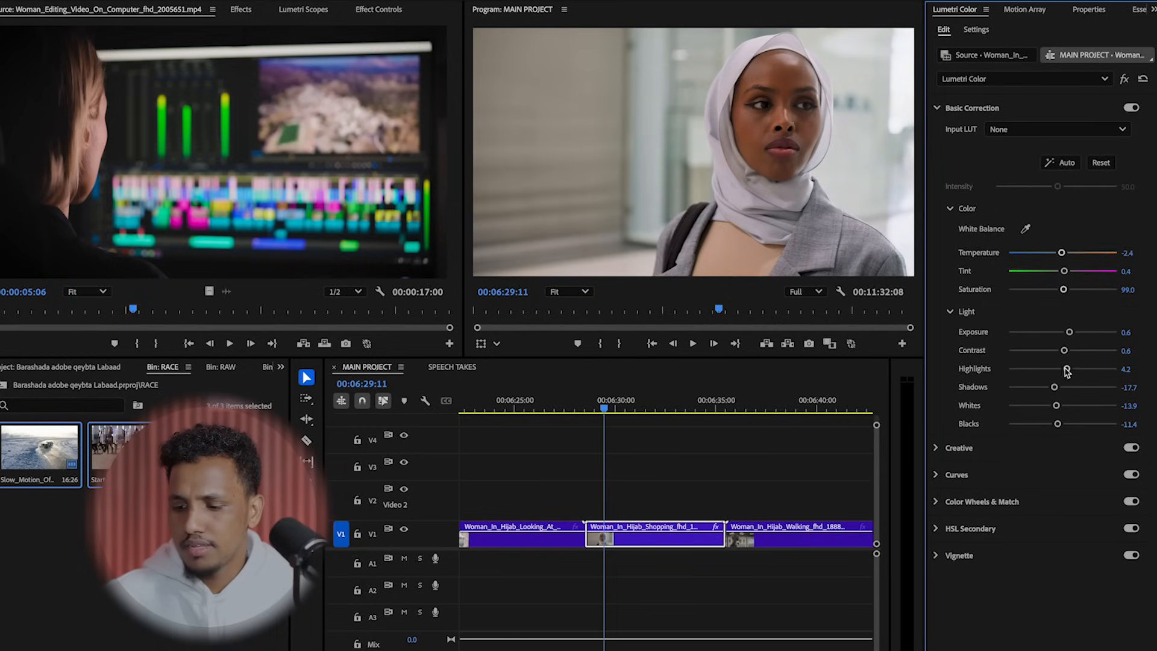
Step: Set the woman shopping clip's Highlights to -43.4 and Whites to 15.7 in Basic Correction, and preview the result
{"action": "left_click_drag", "start_coordinate": [1066, 371], "coordinate": [1038, 378]}
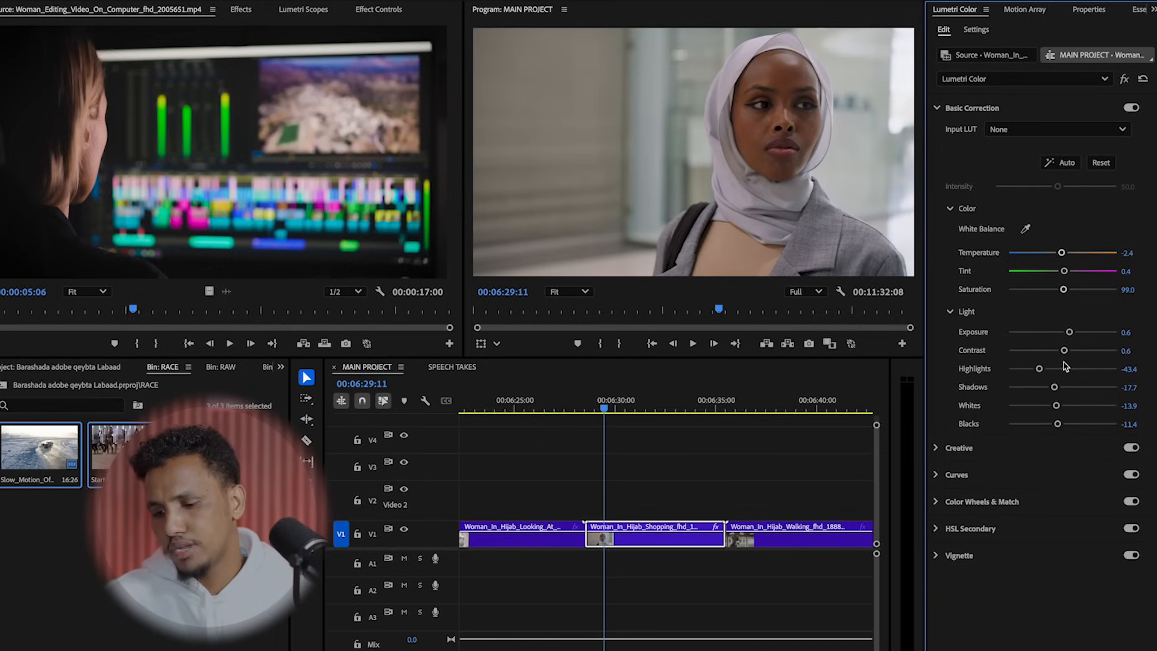
{"action": "left_click_drag", "start_coordinate": [1056, 410], "coordinate": [1071, 409]}
{"action": "key", "text": "space"}
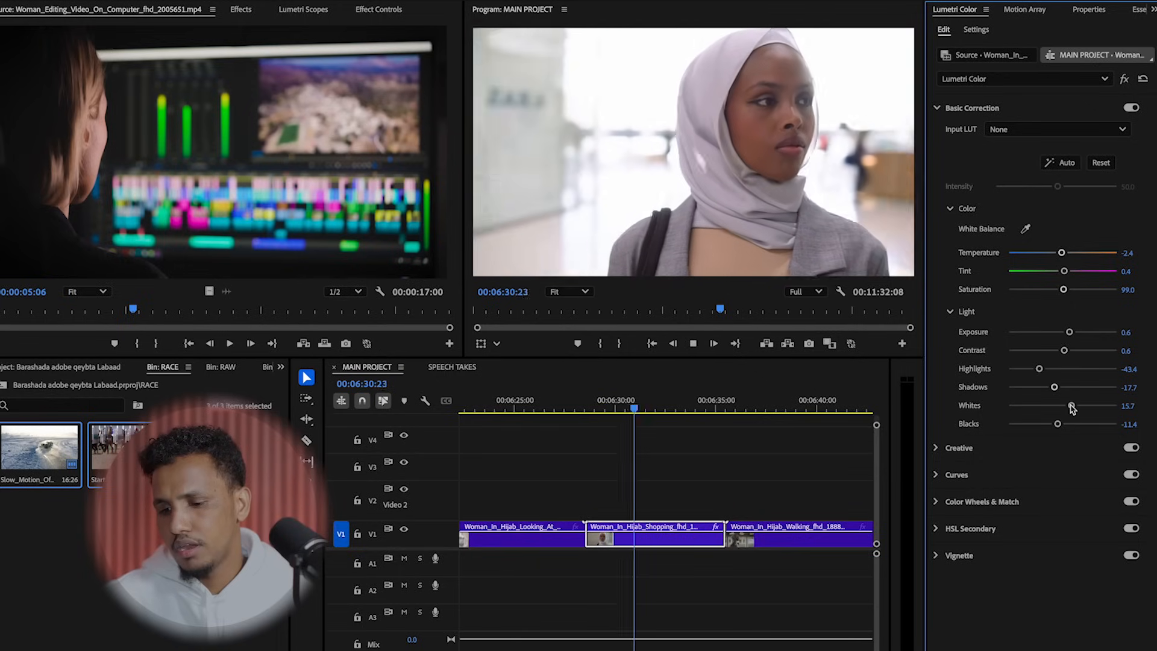
{"action": "key", "text": "space"}
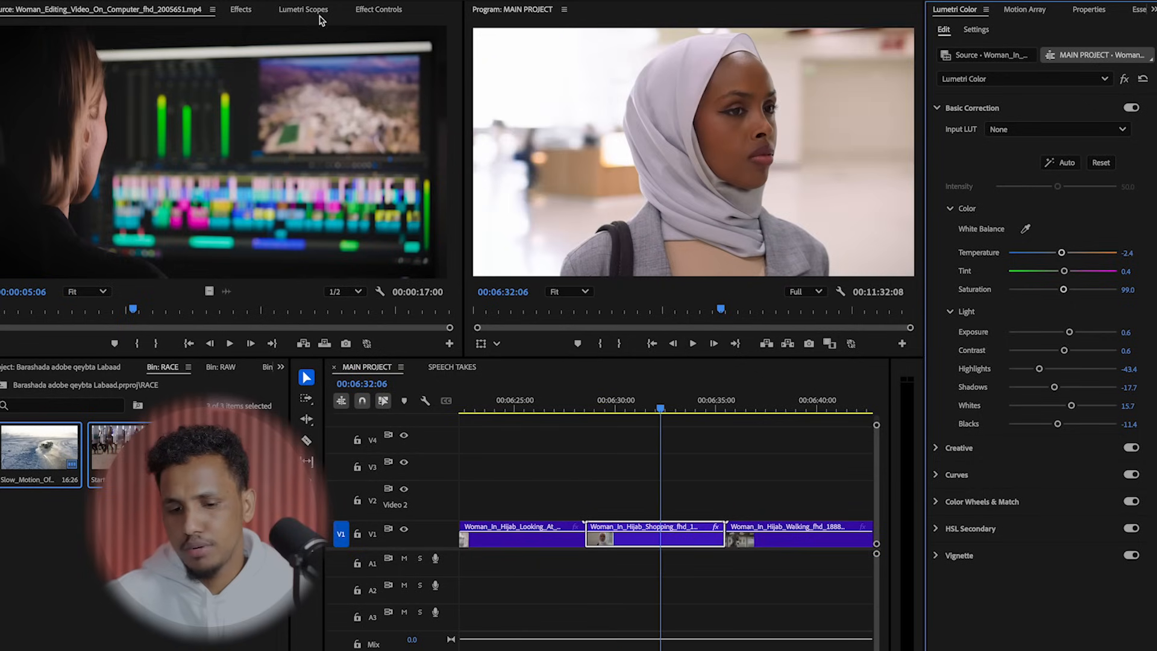
Step: Show the Lumetri Scopes waveform in place of the source view while the clip plays
{"action": "left_click", "coordinate": [315, 15]}
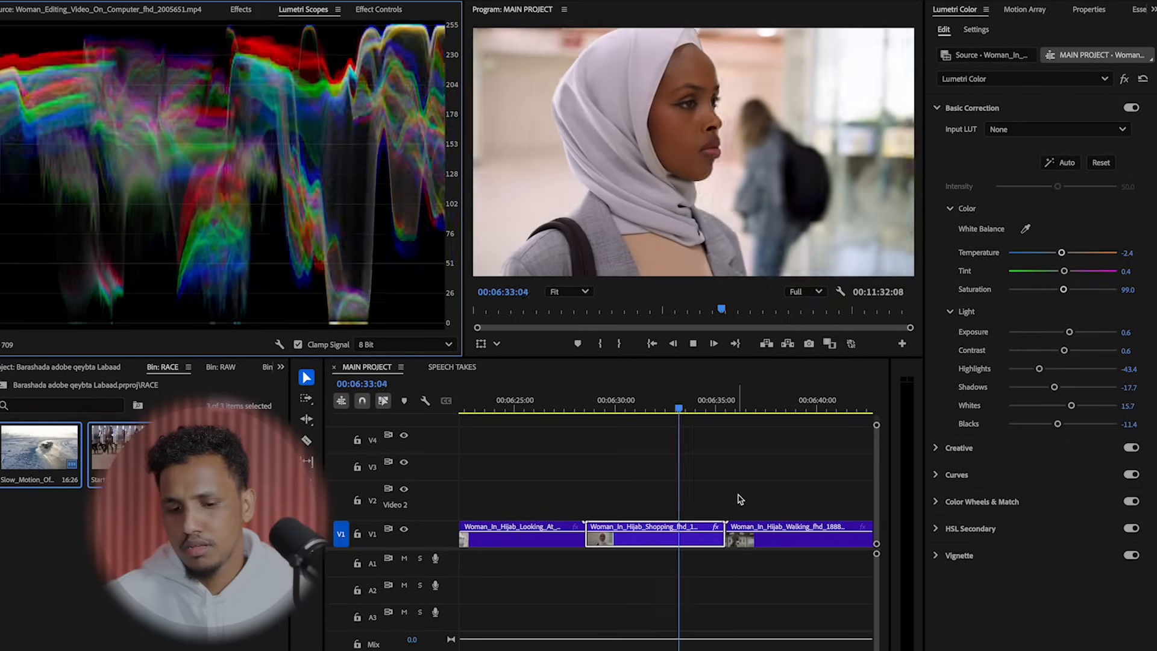
{"action": "key", "text": "space"}
Step: Try raising the clip's Blacks to 94.0 and check the effect on an earlier frame
{"action": "left_click_drag", "start_coordinate": [1057, 424], "coordinate": [1114, 428]}
{"action": "key", "text": "space"}
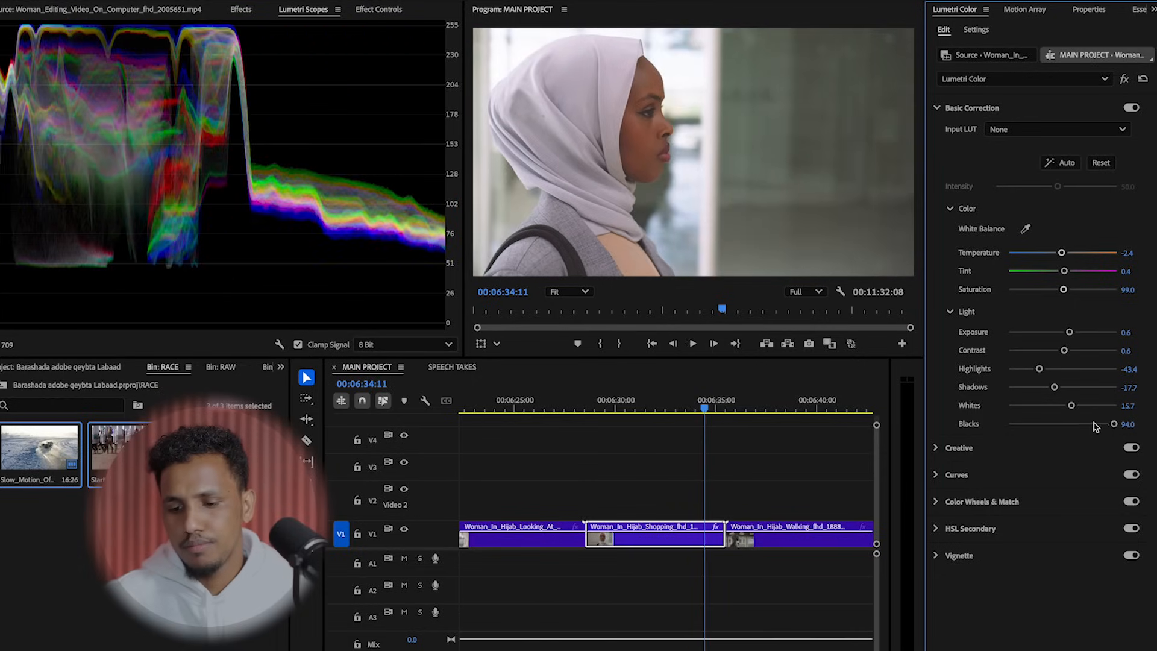
{"action": "key", "text": "space"}
{"action": "left_click_drag", "start_coordinate": [673, 403], "coordinate": [630, 404]}
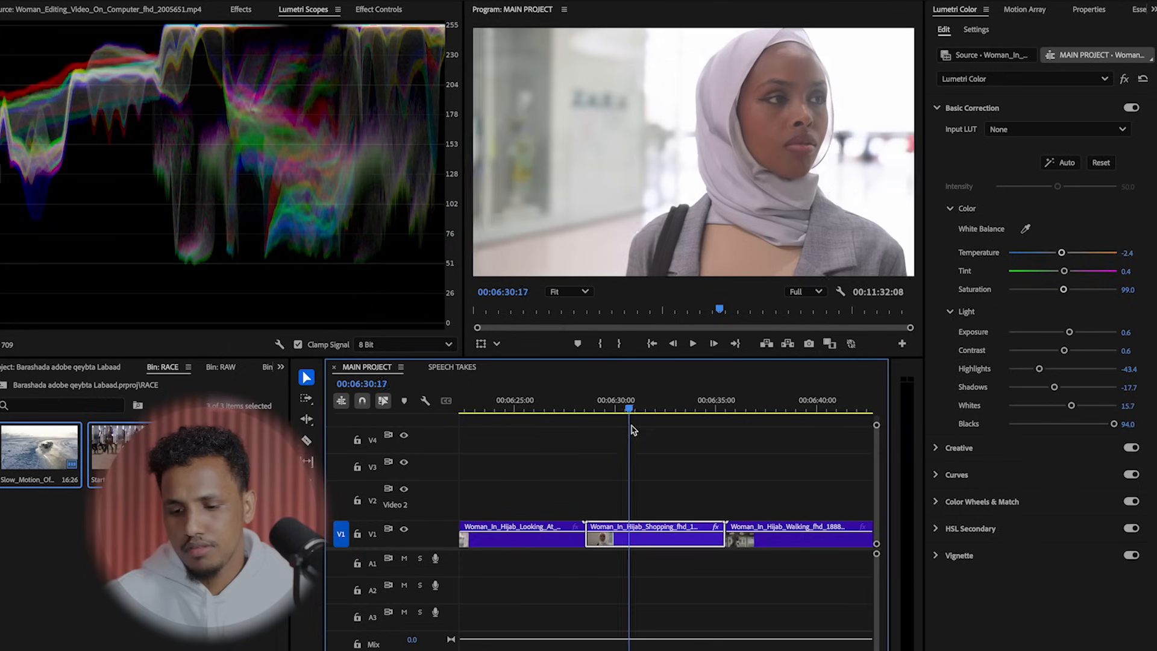
Step: Set the shopping clip's Blacks to -14.5 and its Exposure to -0.5
{"action": "left_click_drag", "start_coordinate": [1121, 429], "coordinate": [1054, 434]}
{"action": "key", "text": "space"}
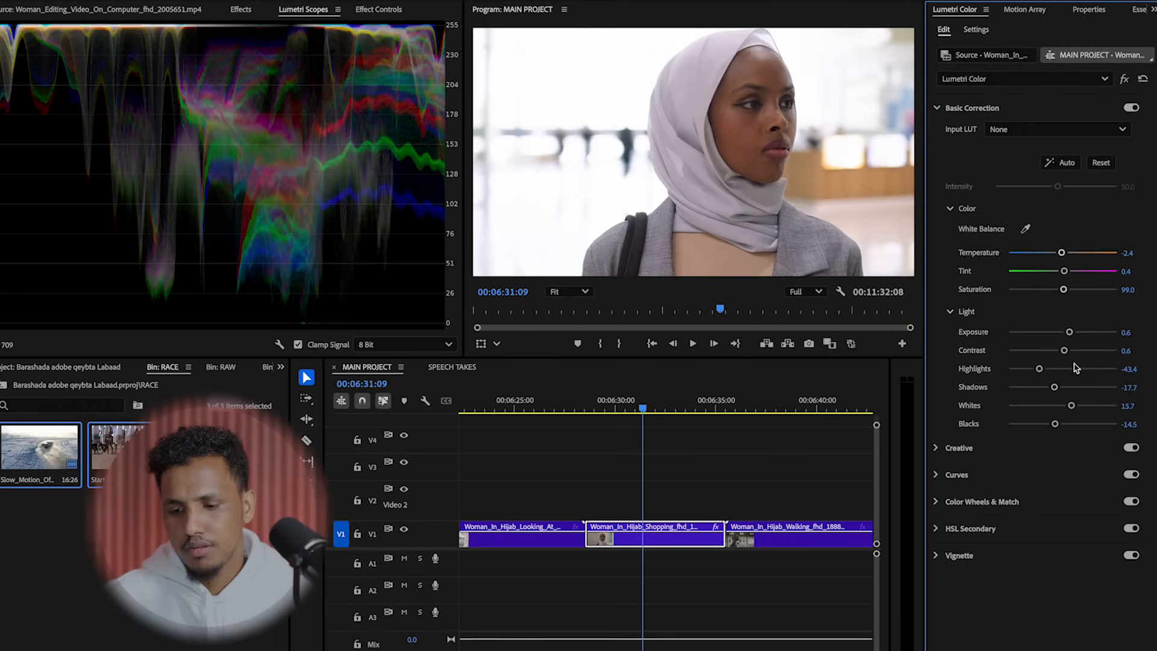
{"action": "left_click_drag", "start_coordinate": [1070, 331], "coordinate": [1055, 336]}
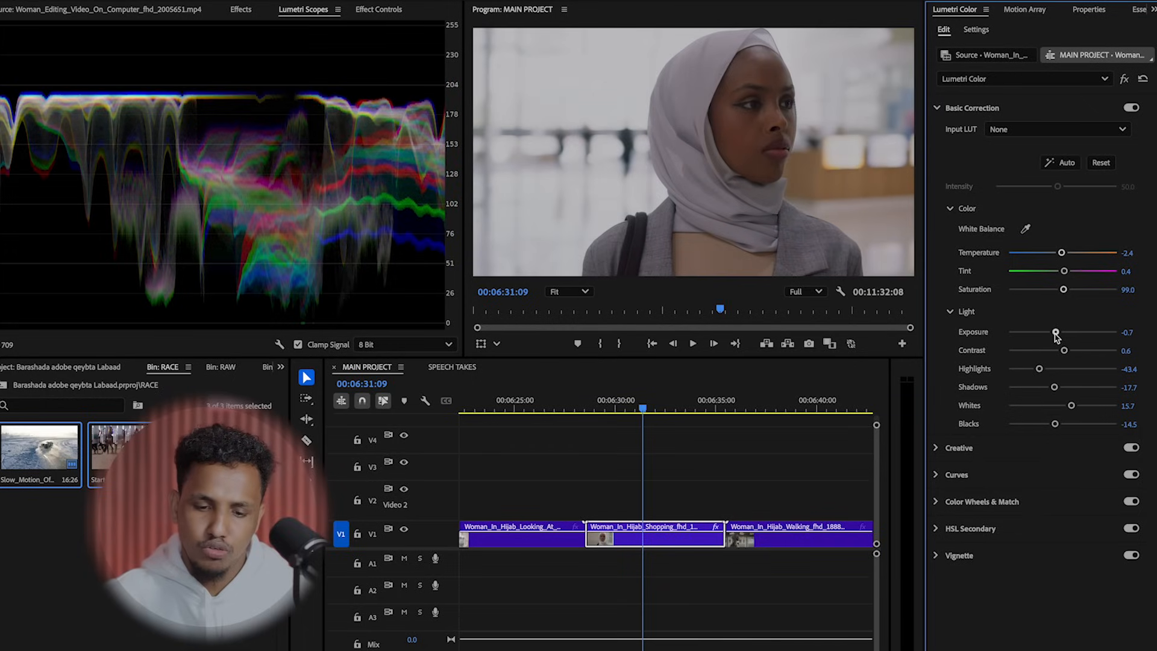
{"action": "left_click_drag", "start_coordinate": [1055, 336], "coordinate": [1058, 337]}
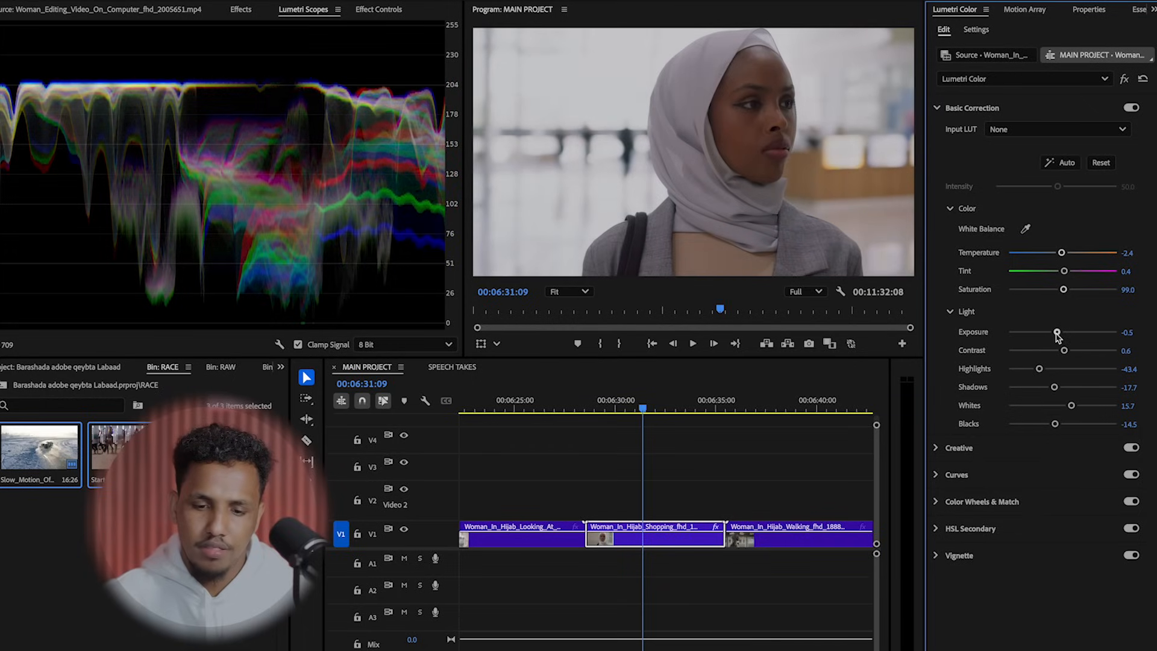
Step: Play through the shopping clip with pauses and examine how its brightness levels read in the waveform scope
{"action": "key", "text": "space"}
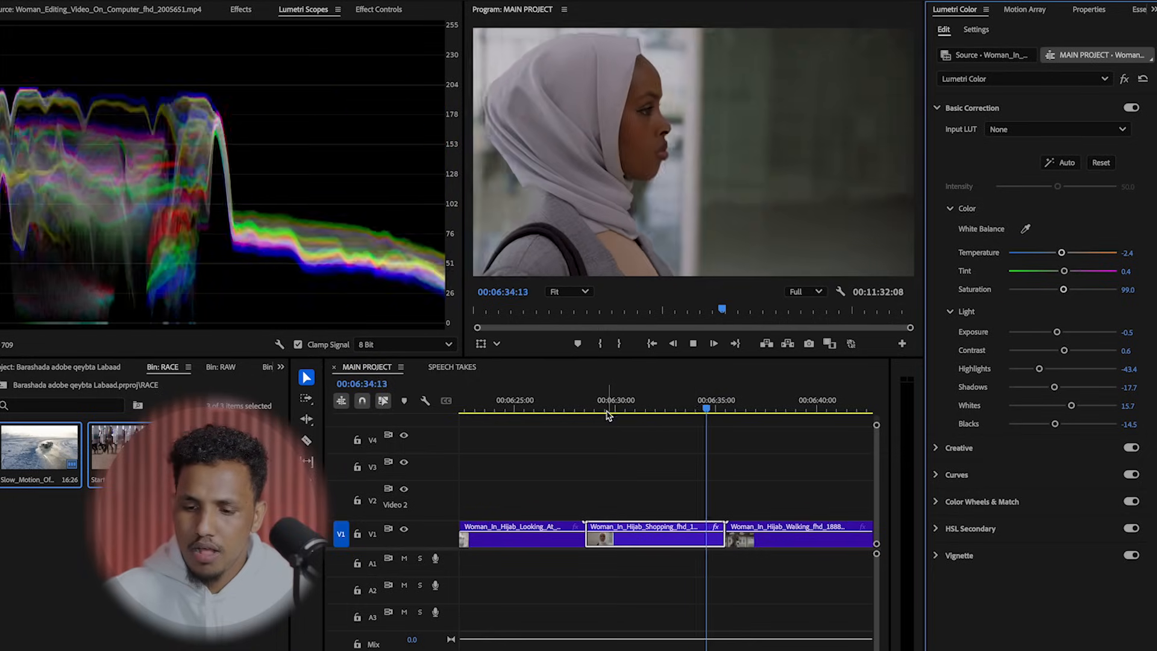
{"action": "left_click", "coordinate": [603, 408]}
{"action": "key", "text": "space"}
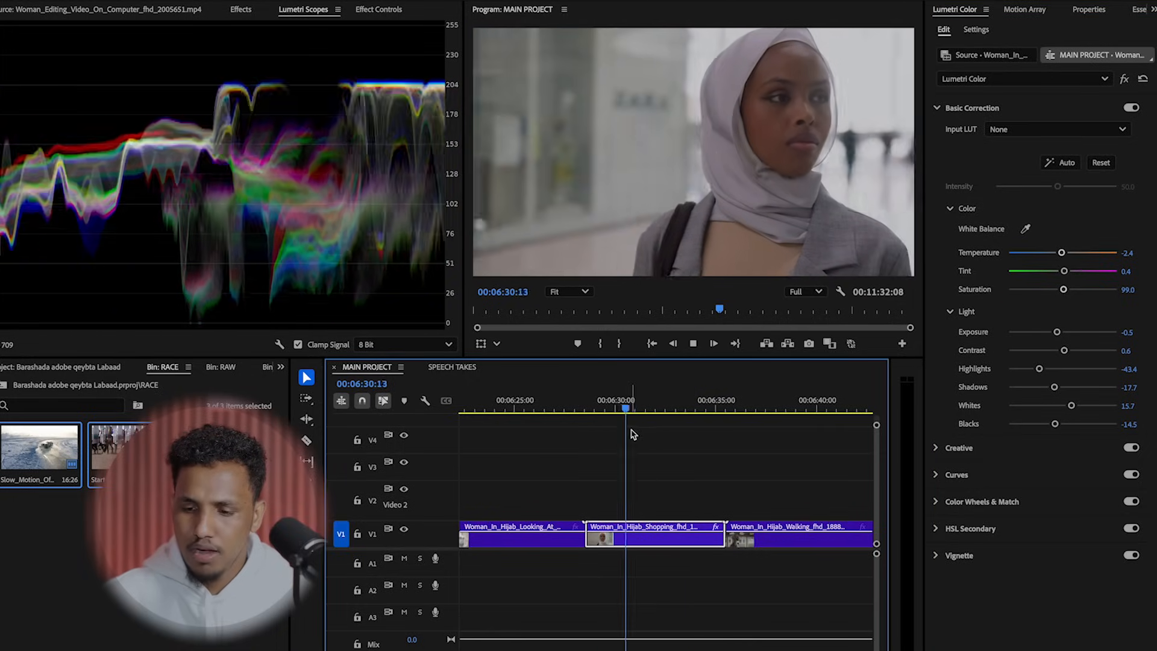
{"action": "left_click_drag", "start_coordinate": [648, 410], "coordinate": [592, 412]}
{"action": "key", "text": "space"}
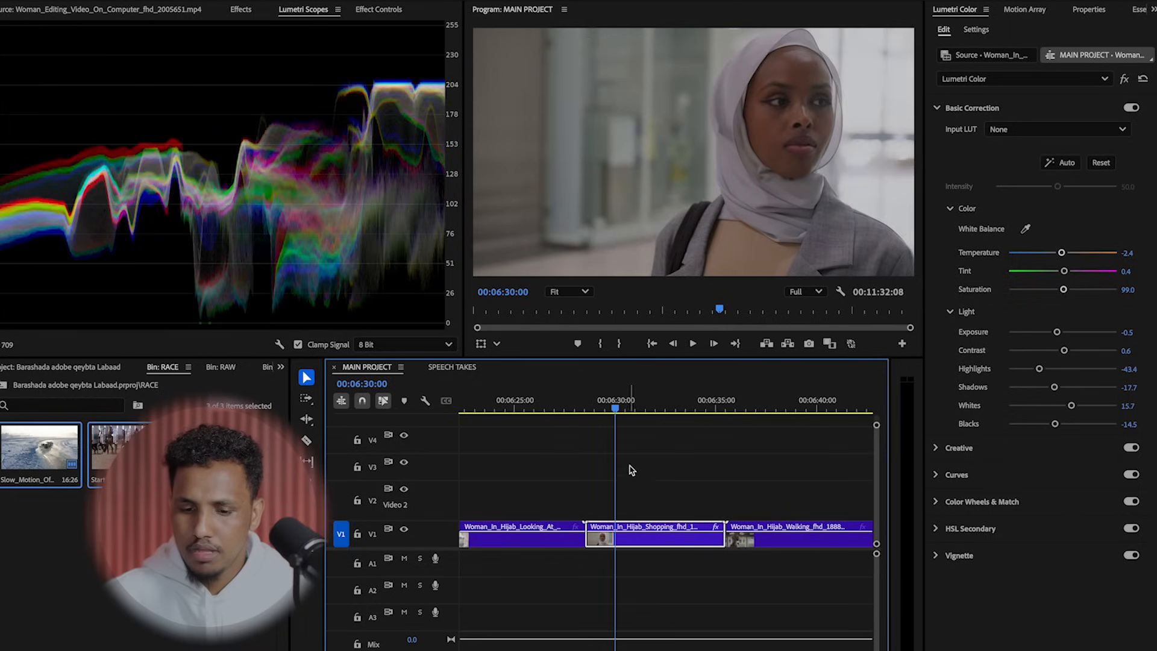
{"action": "key", "text": "space"}
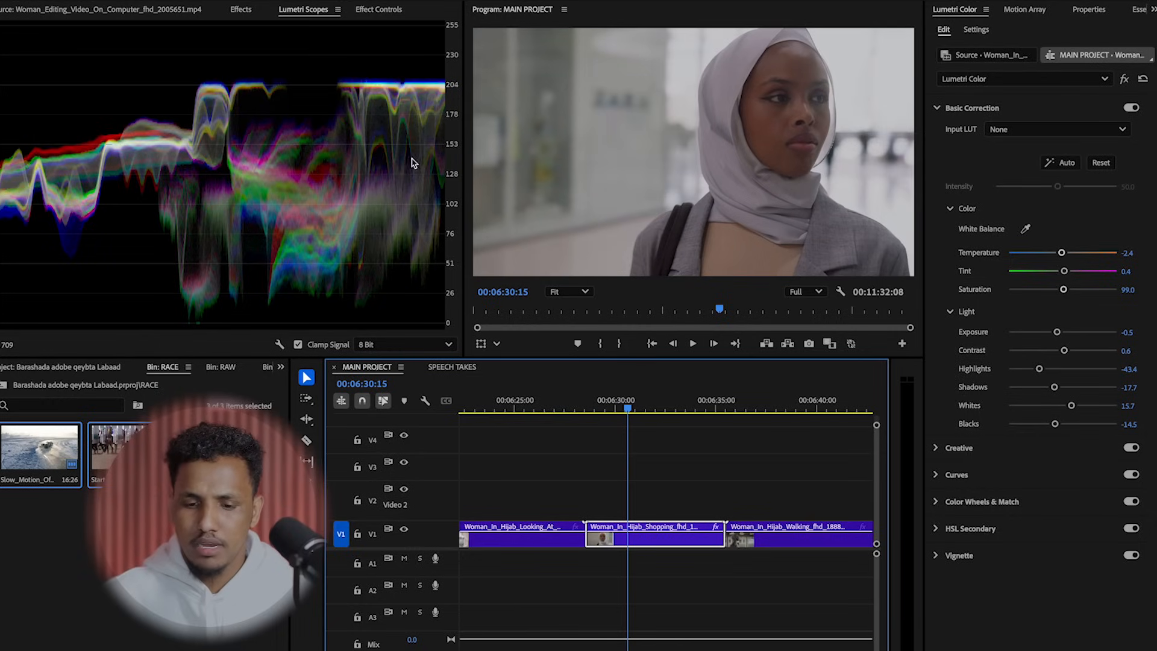
{"action": "key", "text": "space"}
{"action": "key", "text": "space"}
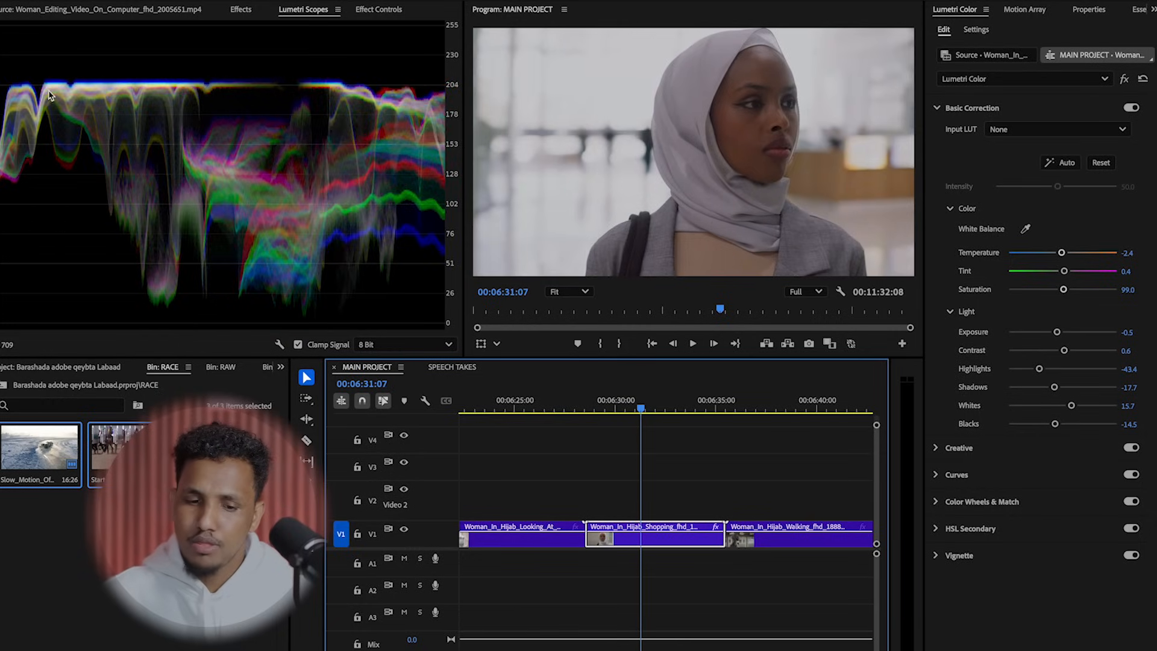
{"action": "key", "text": "space"}
{"action": "key", "text": "space"}
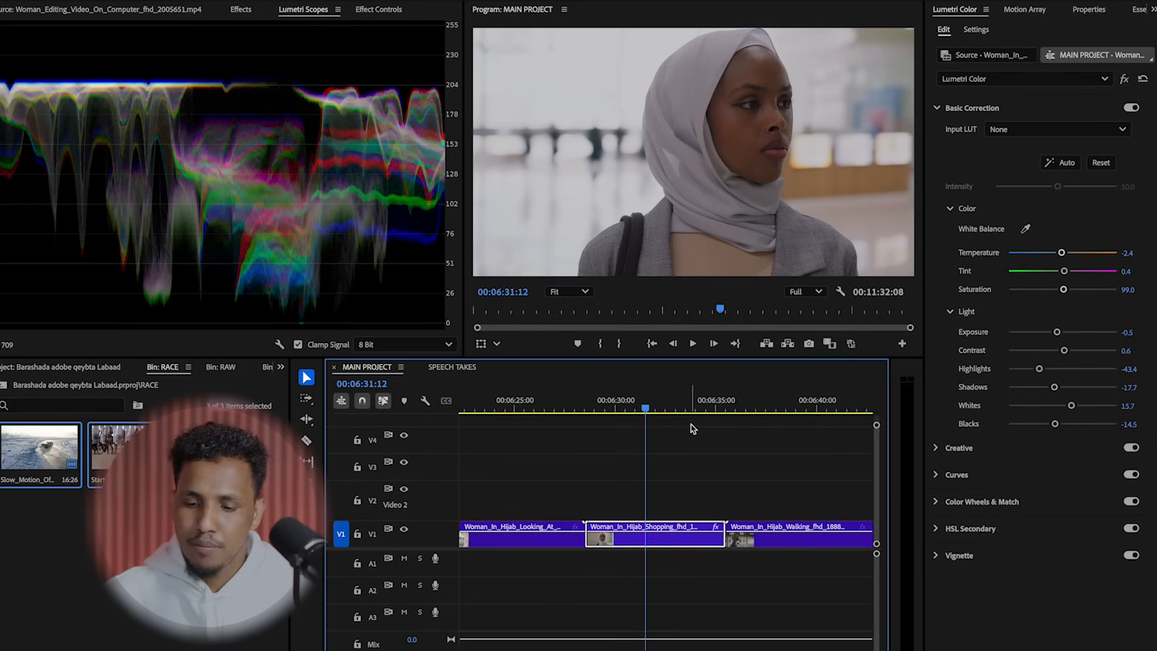
{"action": "key", "text": "space"}
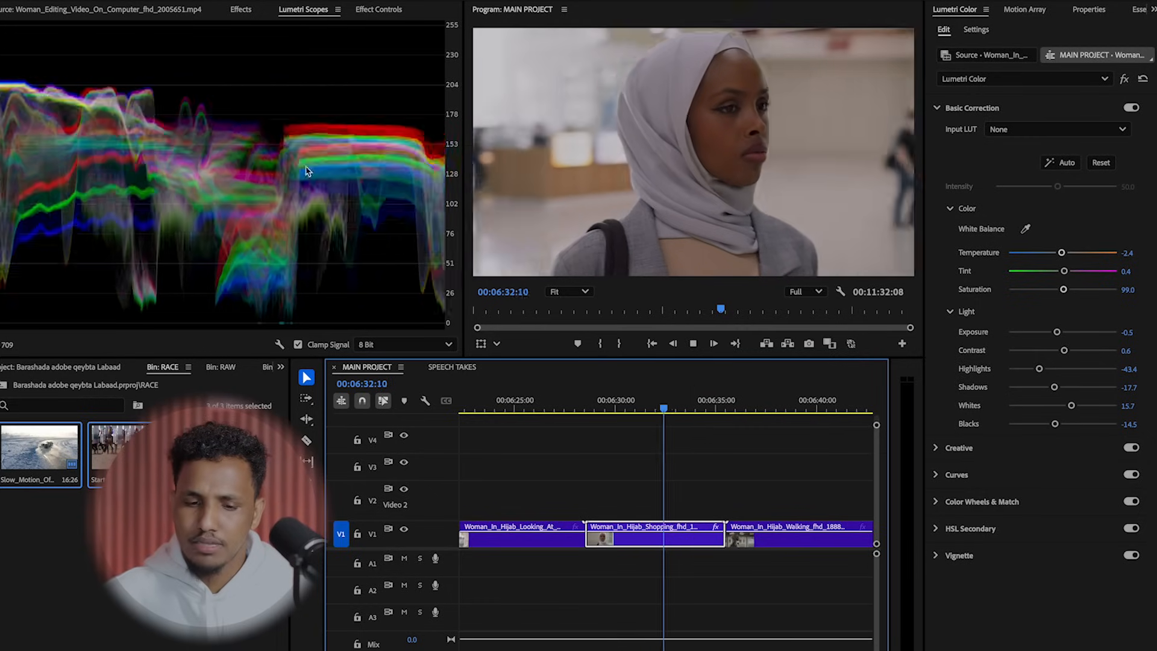
{"action": "key", "text": "space"}
{"action": "key", "text": "space"}
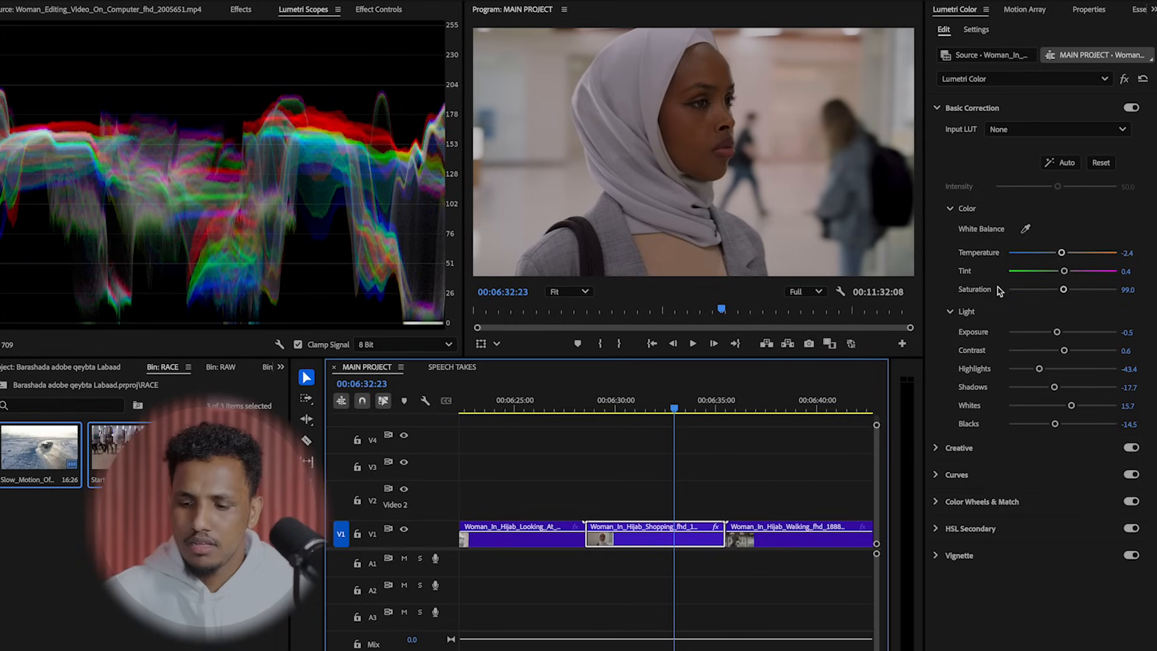
Step: Lower the shopping clip's Saturation to 85.5 in Basic Correction and start playback
{"action": "left_click_drag", "start_coordinate": [1064, 291], "coordinate": [1063, 291]}
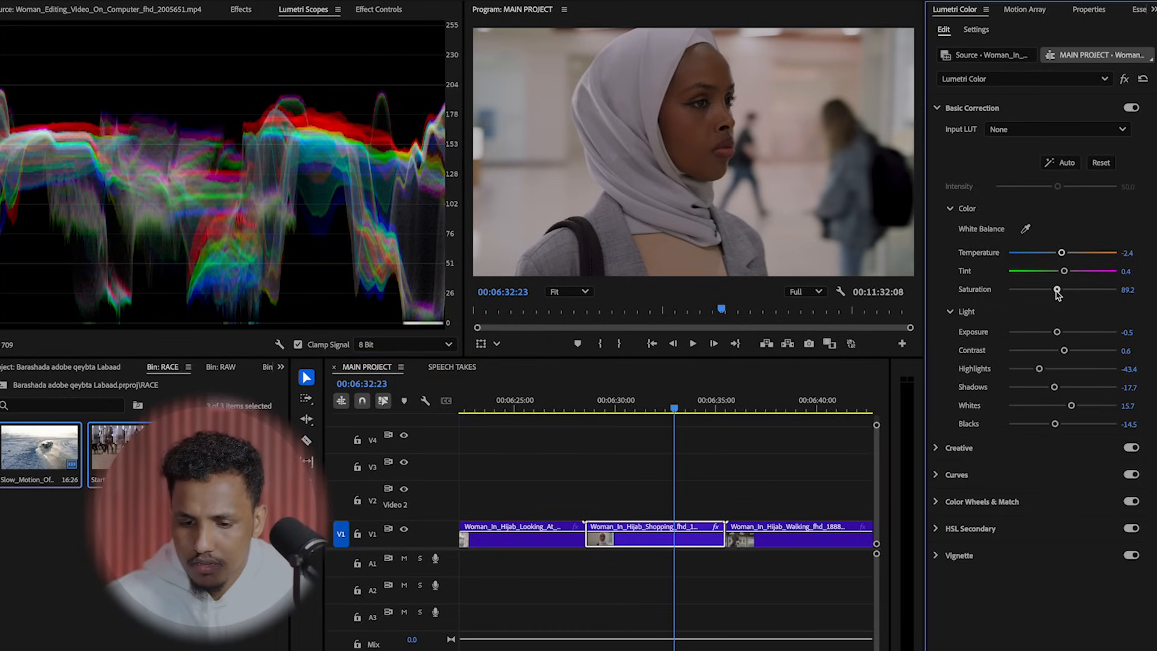
{"action": "left_click_drag", "start_coordinate": [1054, 294], "coordinate": [1055, 292]}
{"action": "key", "text": "space"}
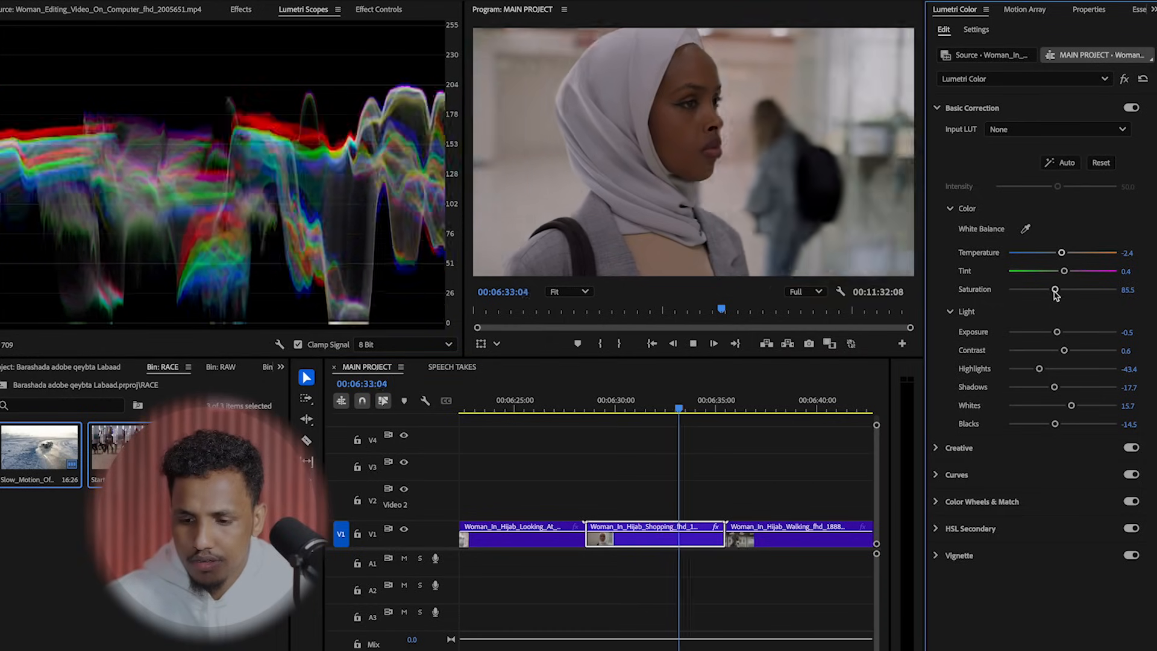
Step: Replay and scrub the shopping clip to examine the desaturated picture from its beginning towards its end
{"action": "left_click_drag", "start_coordinate": [669, 409], "coordinate": [657, 412]}
{"action": "key", "text": "space"}
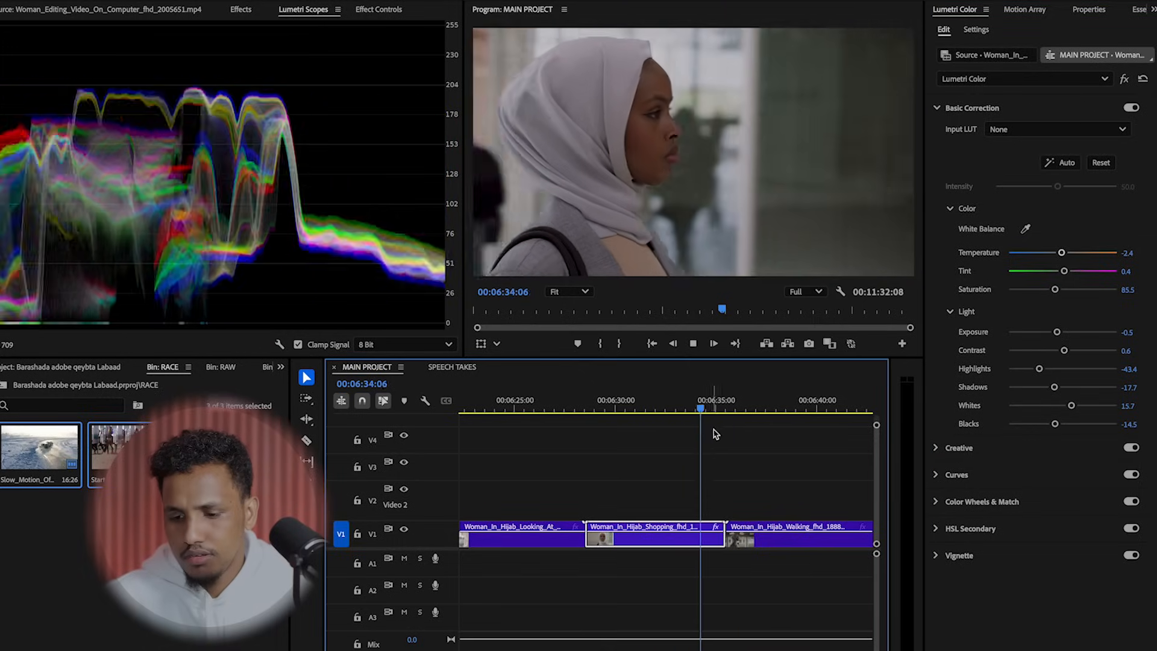
{"action": "left_click_drag", "start_coordinate": [663, 412], "coordinate": [599, 429]}
{"action": "key", "text": "space"}
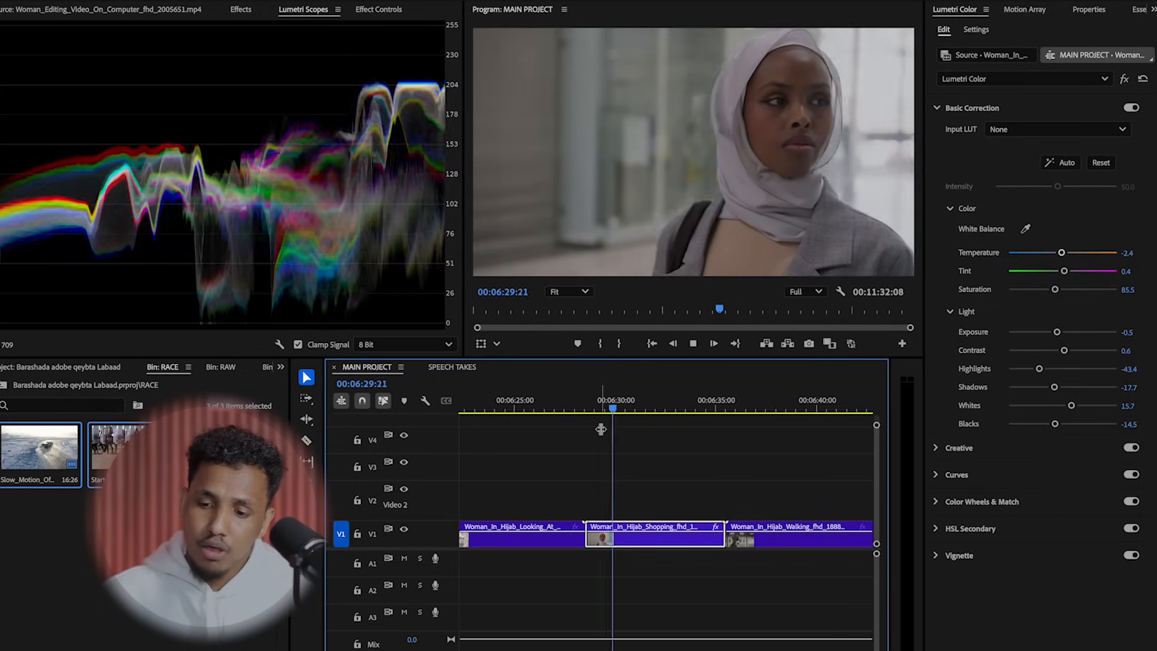
{"action": "key", "text": "space"}
{"action": "key", "text": "space"}
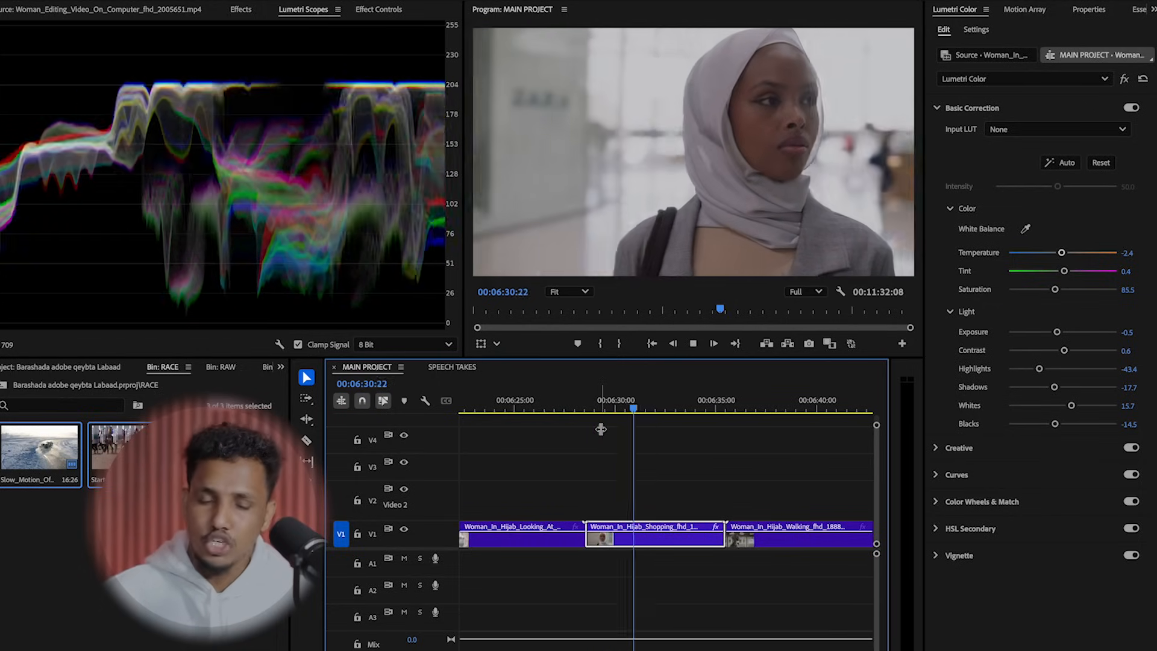
{"action": "key", "text": "space"}
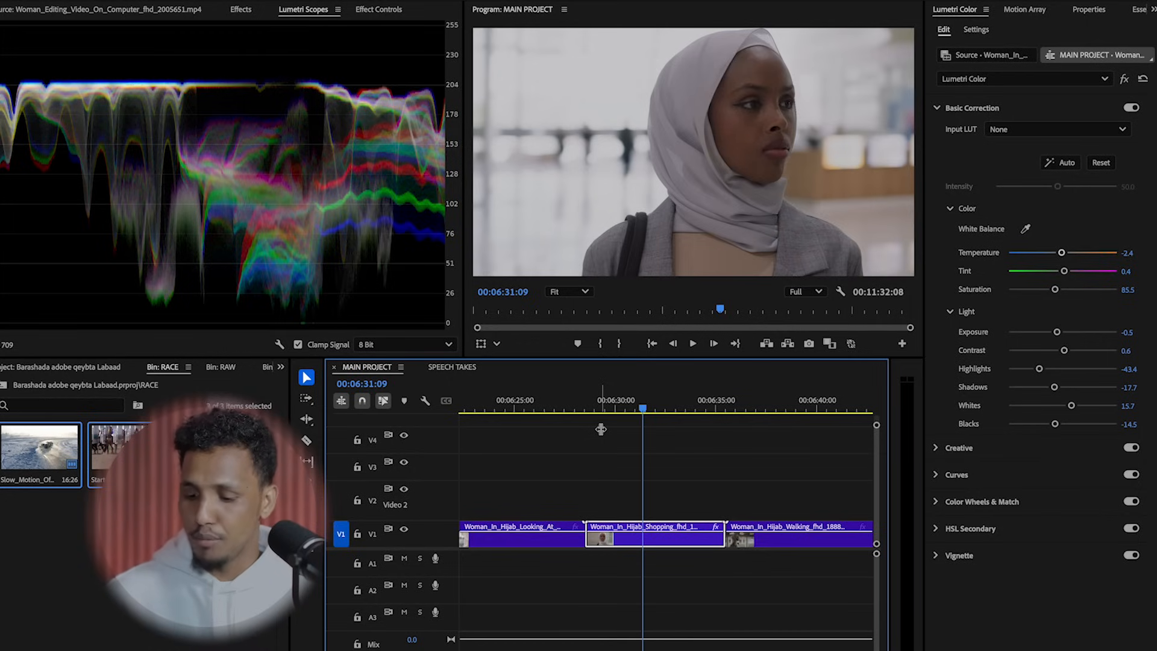
{"action": "key", "text": "minus"}
{"action": "key", "text": "minus"}
{"action": "key", "text": "equal"}
{"action": "key", "text": "equal"}
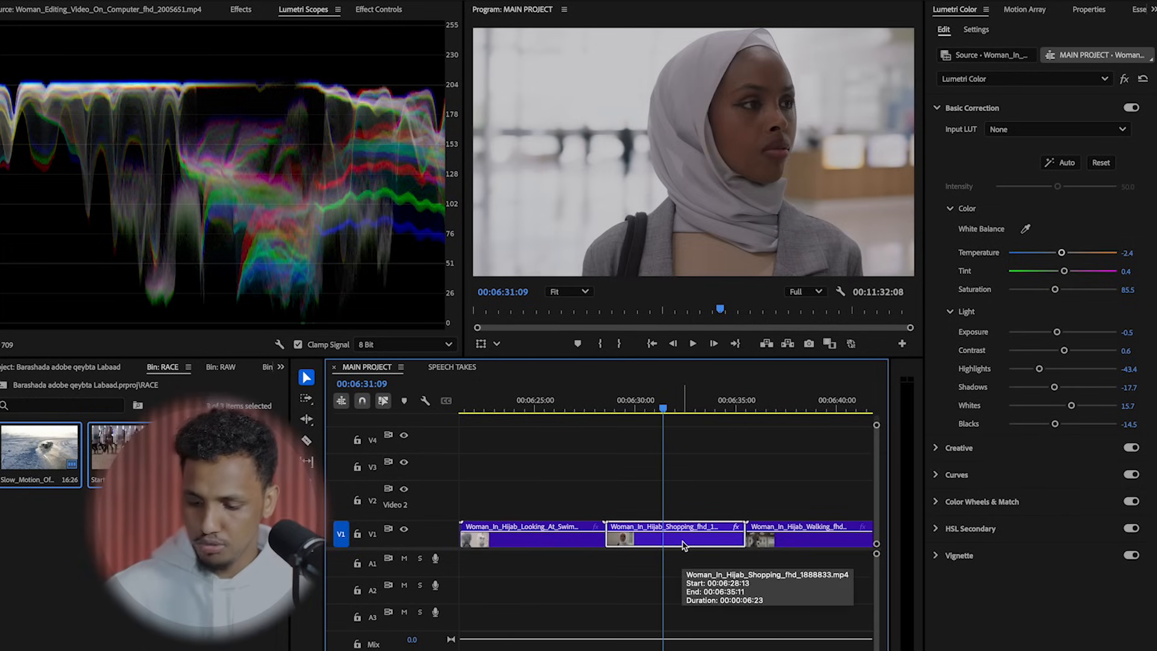
{"action": "left_click_drag", "start_coordinate": [610, 416], "coordinate": [700, 441]}
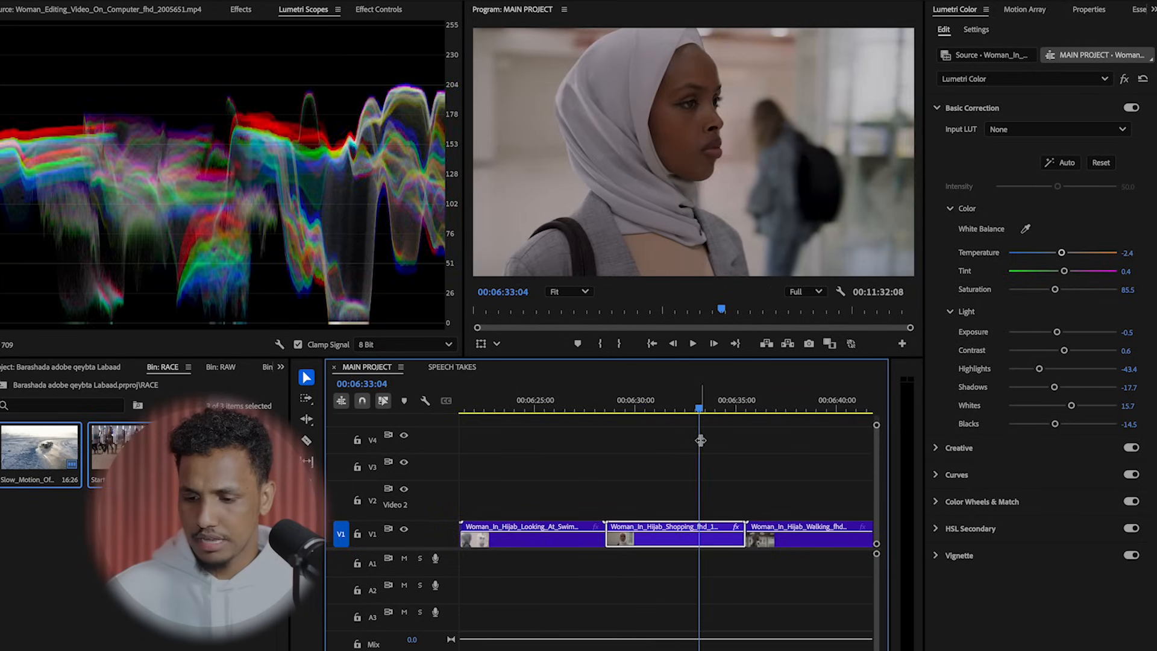
{"action": "key", "text": "space"}
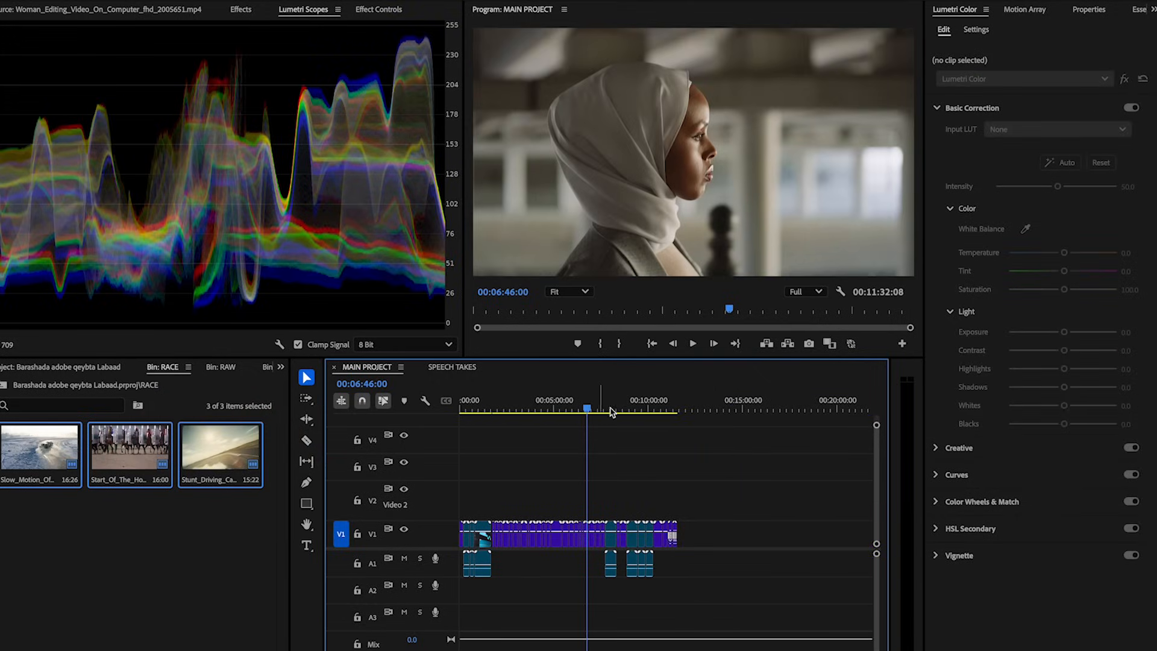
Step: Add COLOR.mp4 from the COLOR bin inside COLOR CORRECTION to the end of the MAIN PROJECT sequence on V1
{"action": "left_click", "coordinate": [663, 409]}
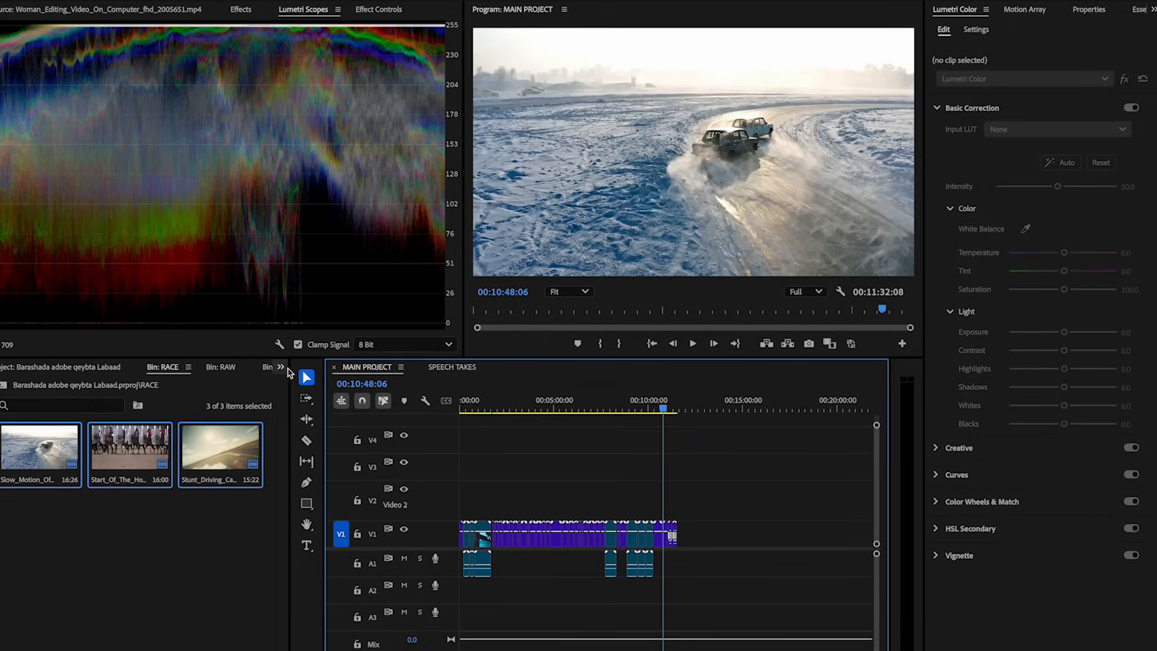
{"action": "left_click", "coordinate": [281, 367]}
{"action": "left_click", "coordinate": [289, 384]}
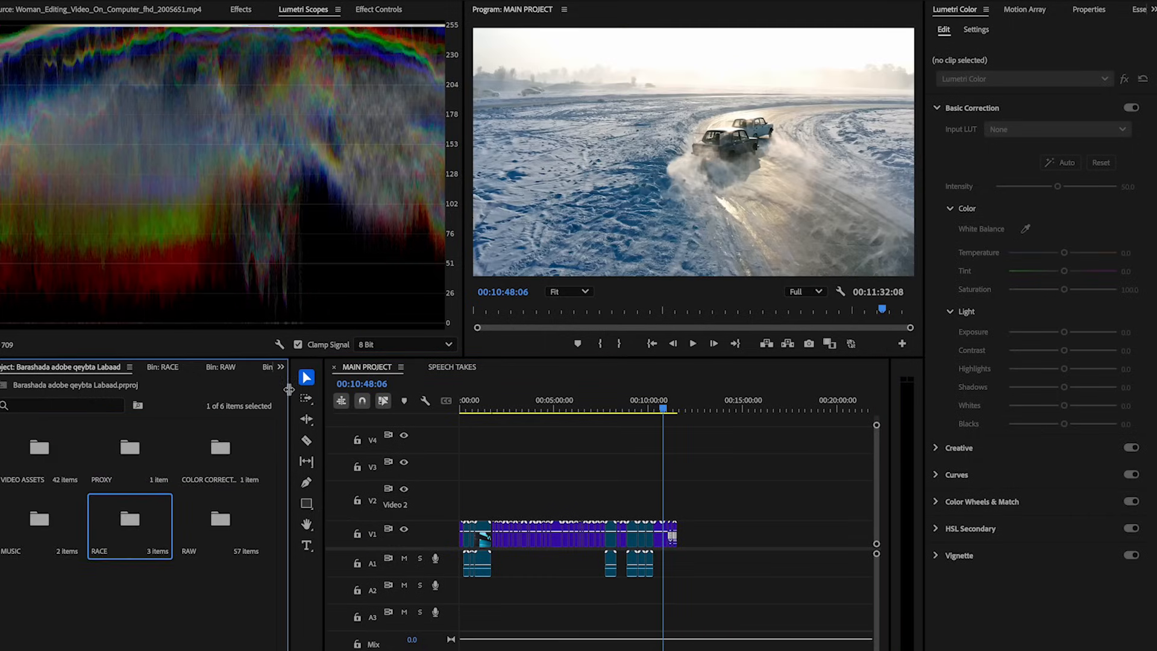
{"action": "double_click", "coordinate": [211, 458]}
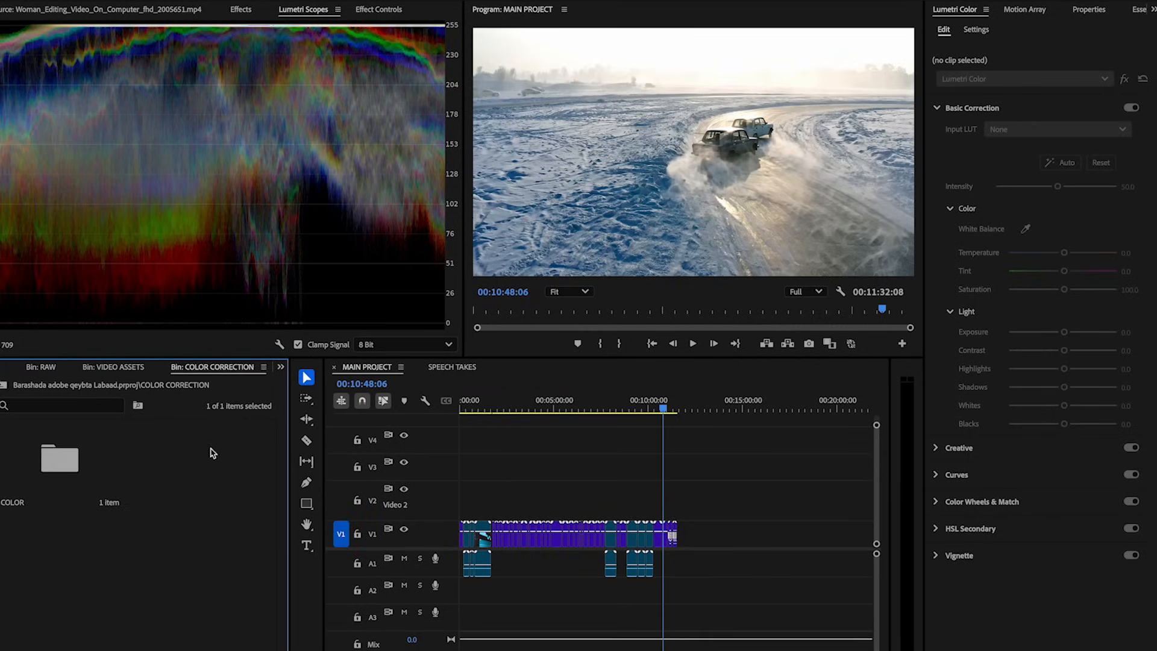
{"action": "double_click", "coordinate": [40, 464]}
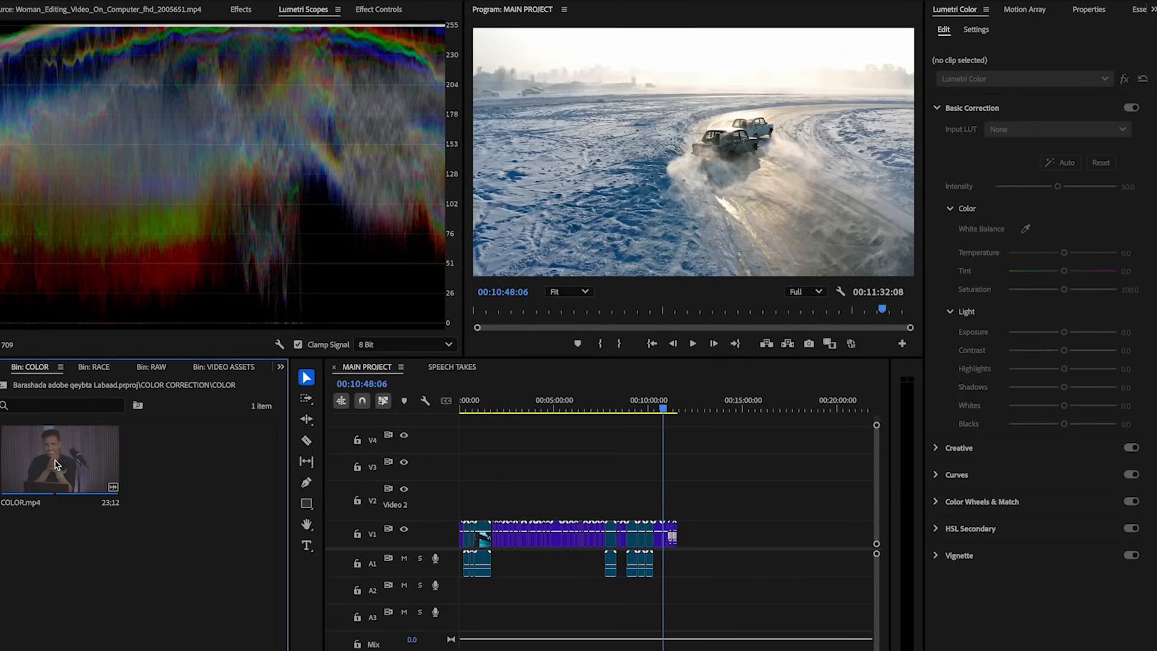
{"action": "left_click_drag", "start_coordinate": [57, 464], "coordinate": [690, 542]}
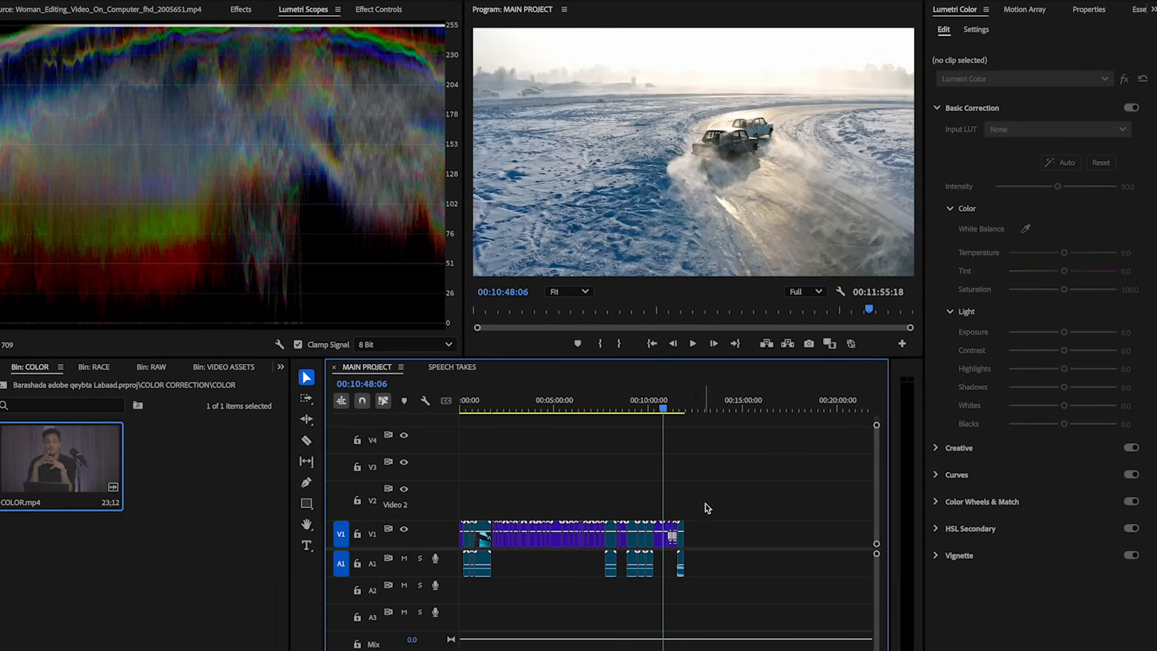
Step: Play the added COLOR.mp4 clip from near its start and examine its flat picture and waveform
{"action": "key", "text": "="}
{"action": "key", "text": "="}
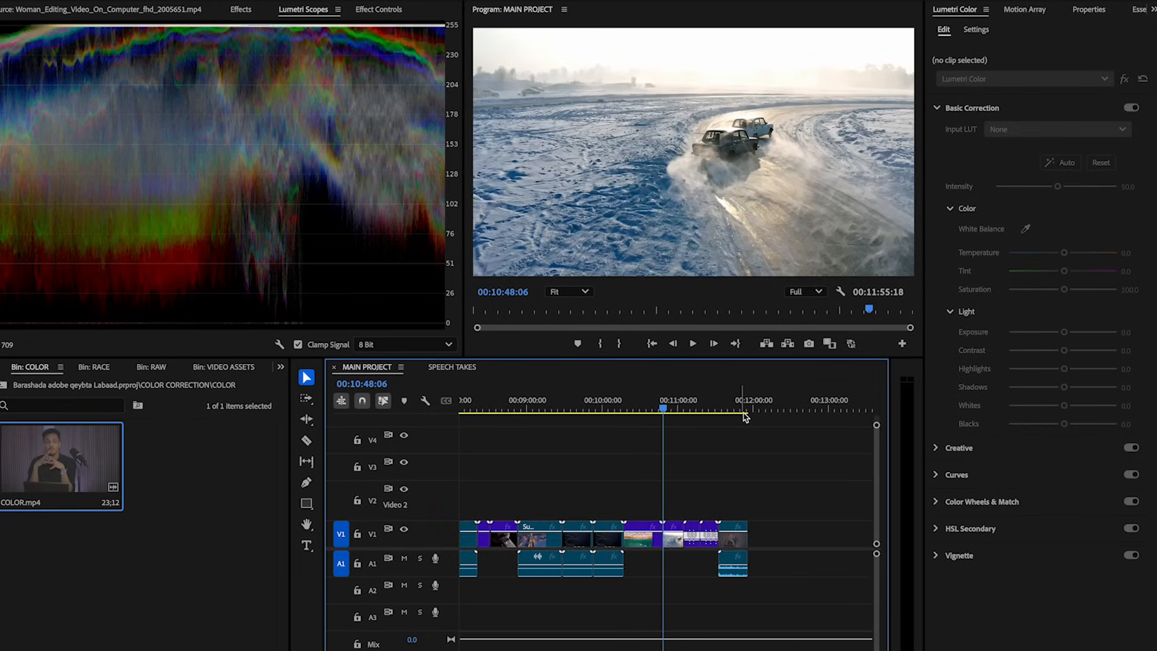
{"action": "left_click", "coordinate": [720, 407]}
{"action": "key", "text": "space"}
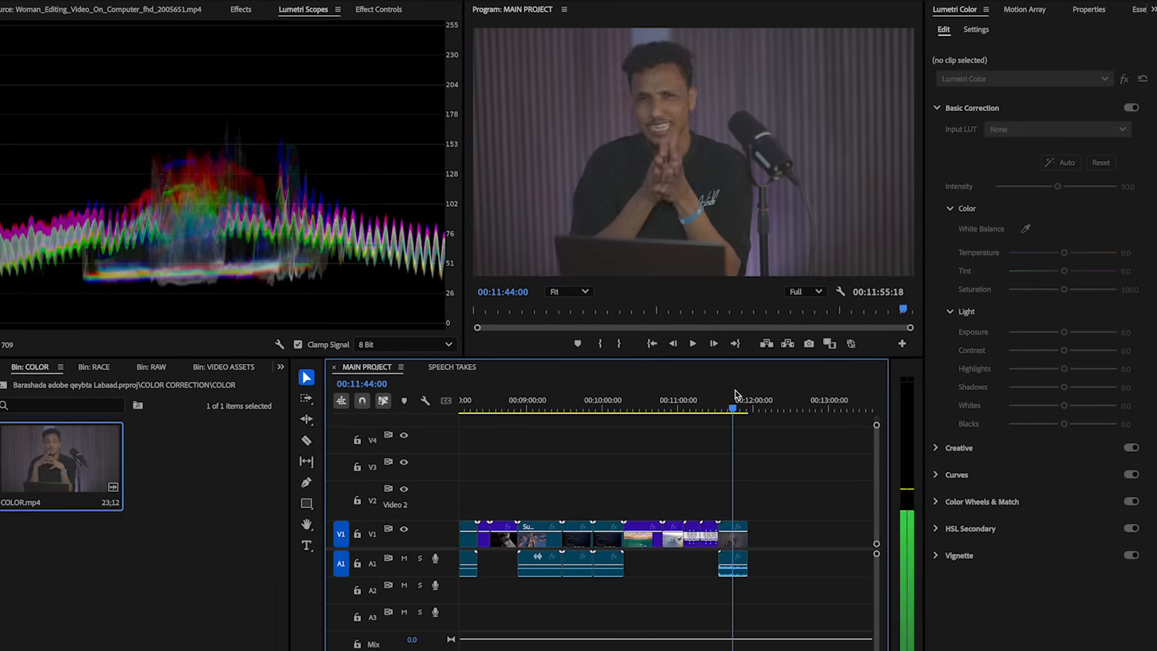
{"action": "key", "text": "="}
{"action": "key", "text": "="}
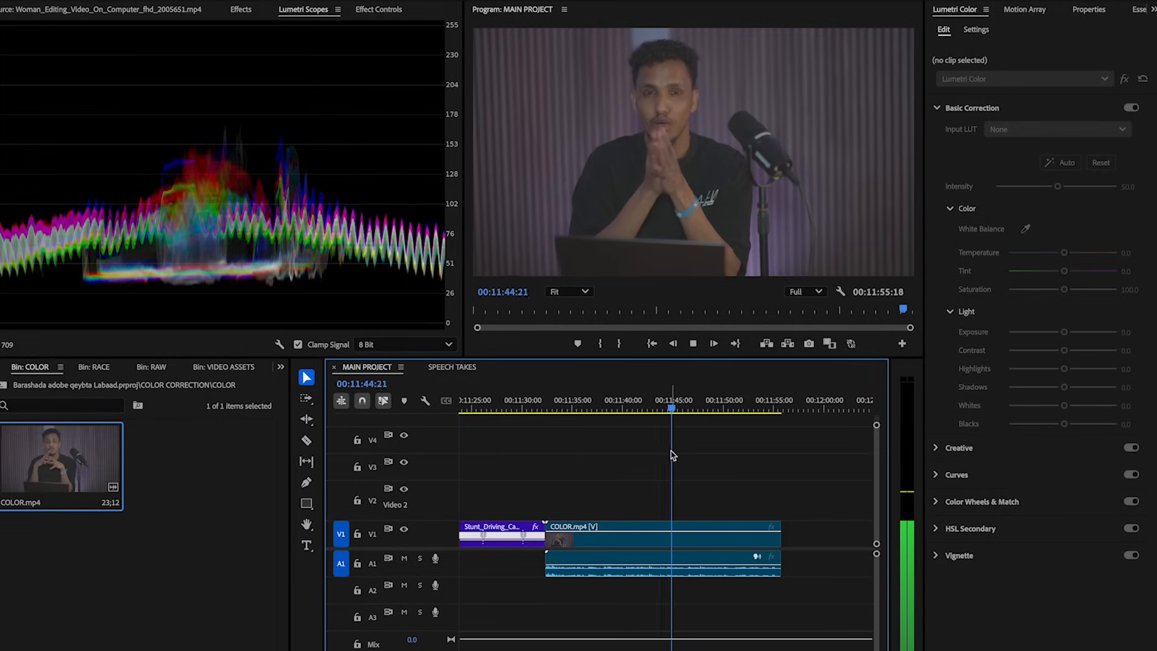
{"action": "left_click", "coordinate": [557, 410]}
{"action": "key", "text": "space"}
{"action": "key", "text": "="}
{"action": "key", "text": "="}
Step: Enlarge the scopes and Program monitor by shrinking the timeline area, and stop playback on COLOR.mp4 at 00:11:36:21
{"action": "left_click_drag", "start_coordinate": [689, 357], "coordinate": [705, 410]}
{"action": "key", "text": "-"}
{"action": "key", "text": "="}
{"action": "key", "text": "space"}
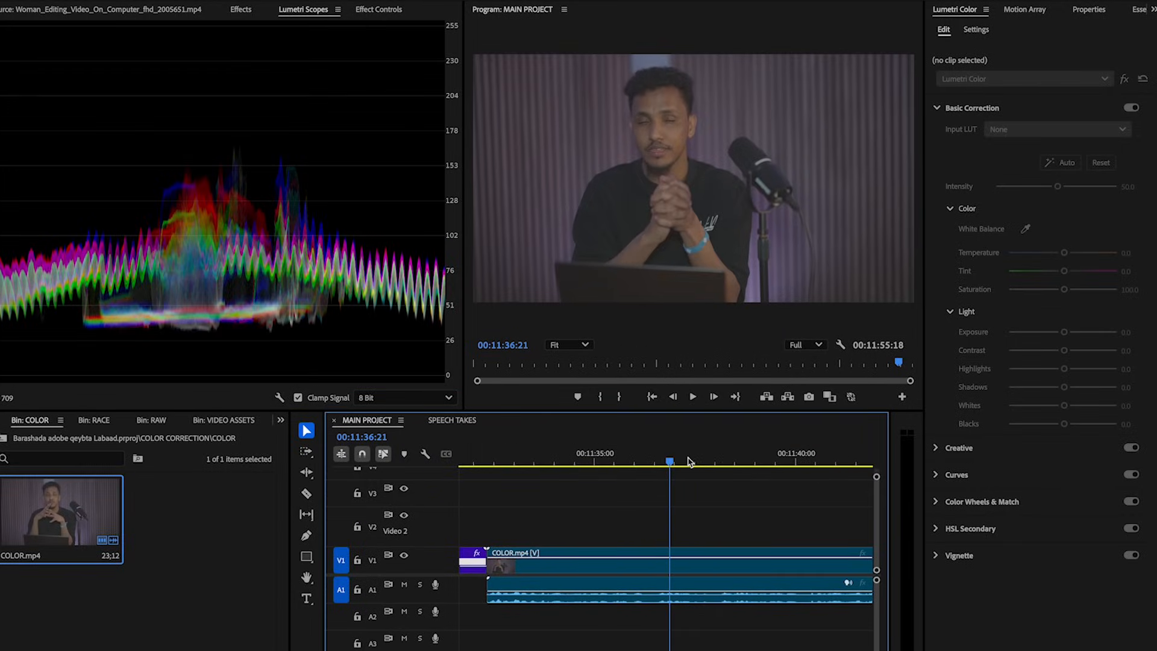
Step: Apply the CanonLog3_12-to-WideDR_FF_Ver.2.0 cube file as input LUT to the COLOR.mp4 source clip, replacing the already stored LUT
{"action": "key", "text": "-"}
{"action": "key", "text": "-"}
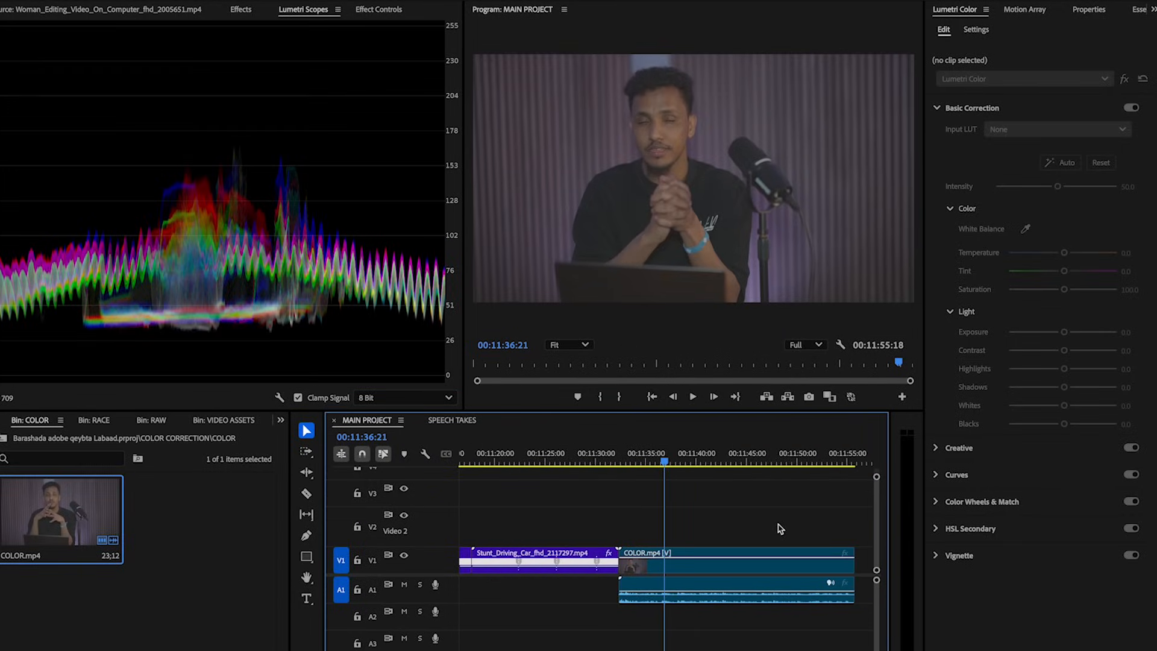
{"action": "left_click", "coordinate": [772, 562]}
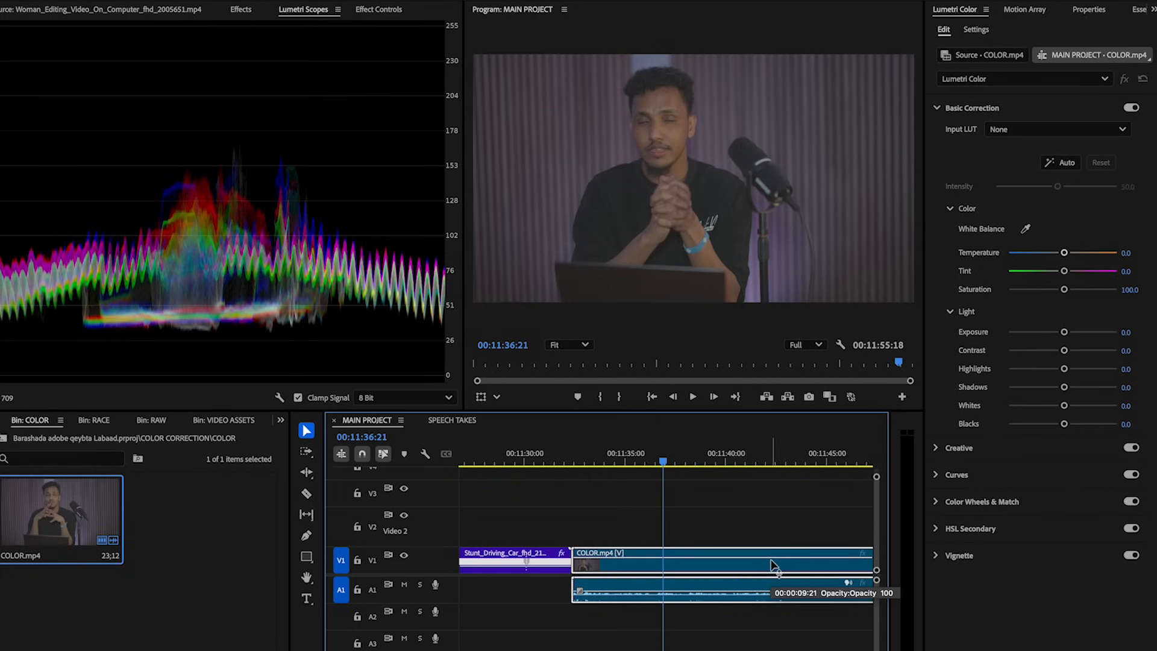
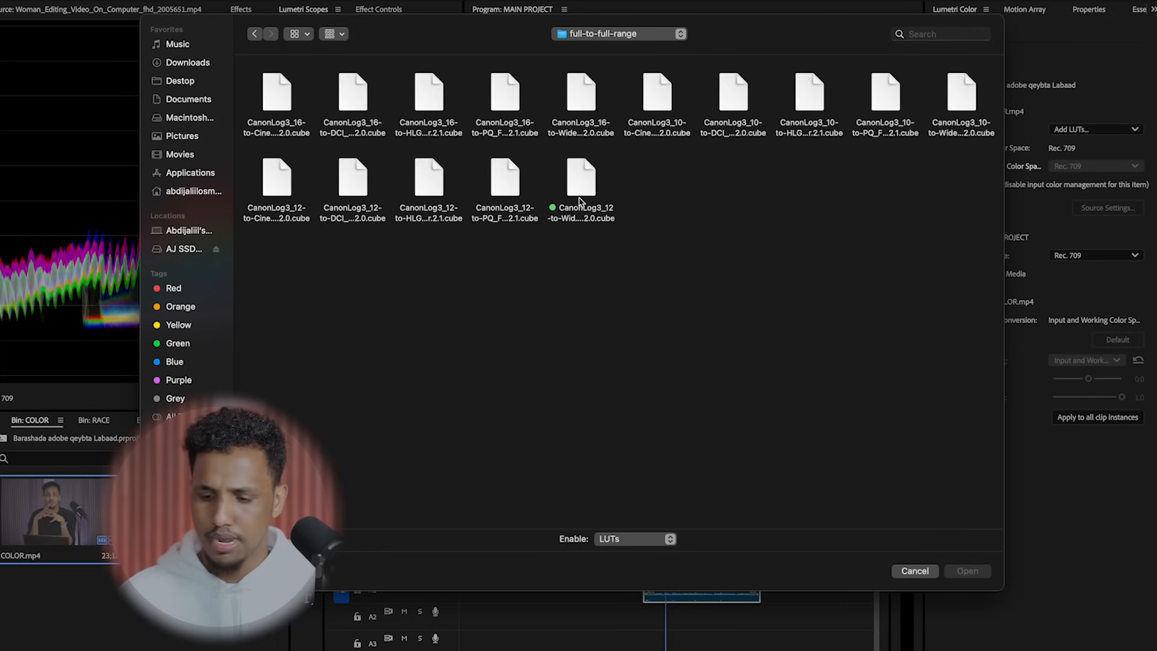
{"action": "left_click", "coordinate": [577, 192]}
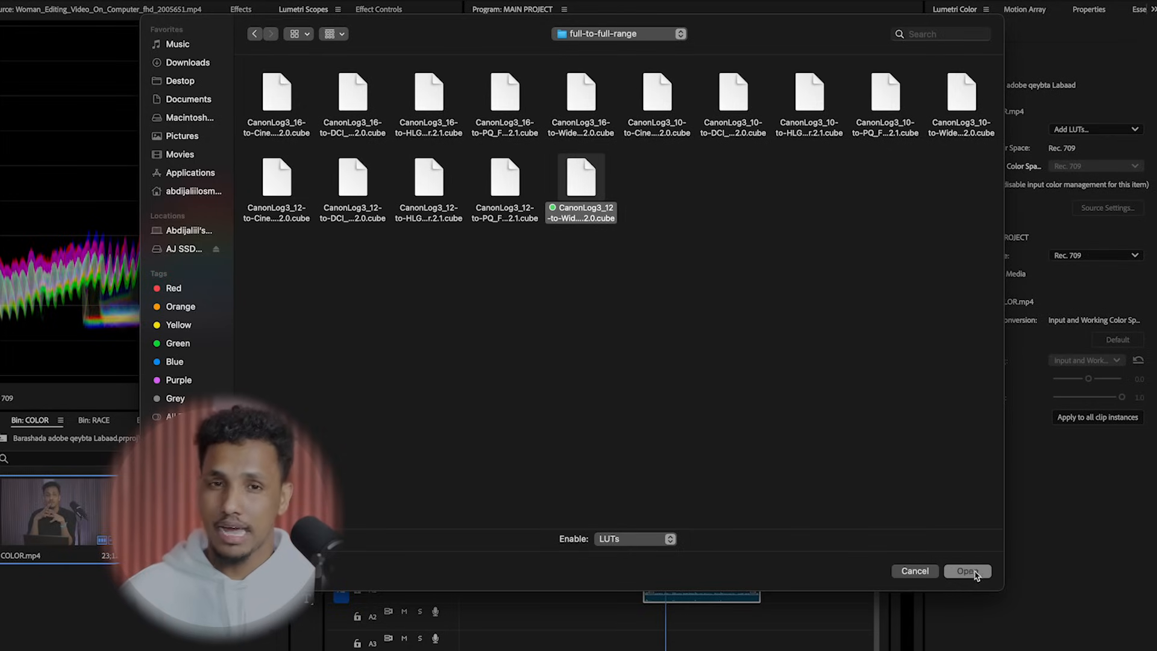
{"action": "left_click", "coordinate": [975, 572]}
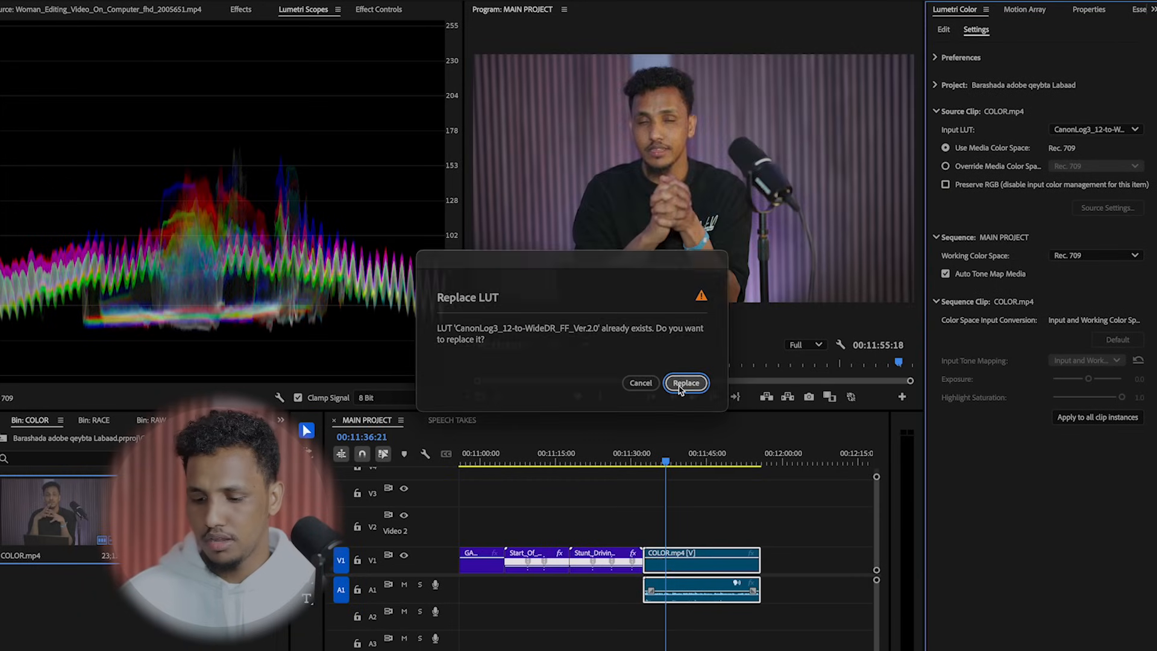
{"action": "left_click", "coordinate": [682, 386]}
Step: Play COLOR.mp4 with its input LUT up to 00:11:41:05 and examine the picture and waveform
{"action": "key", "text": "space"}
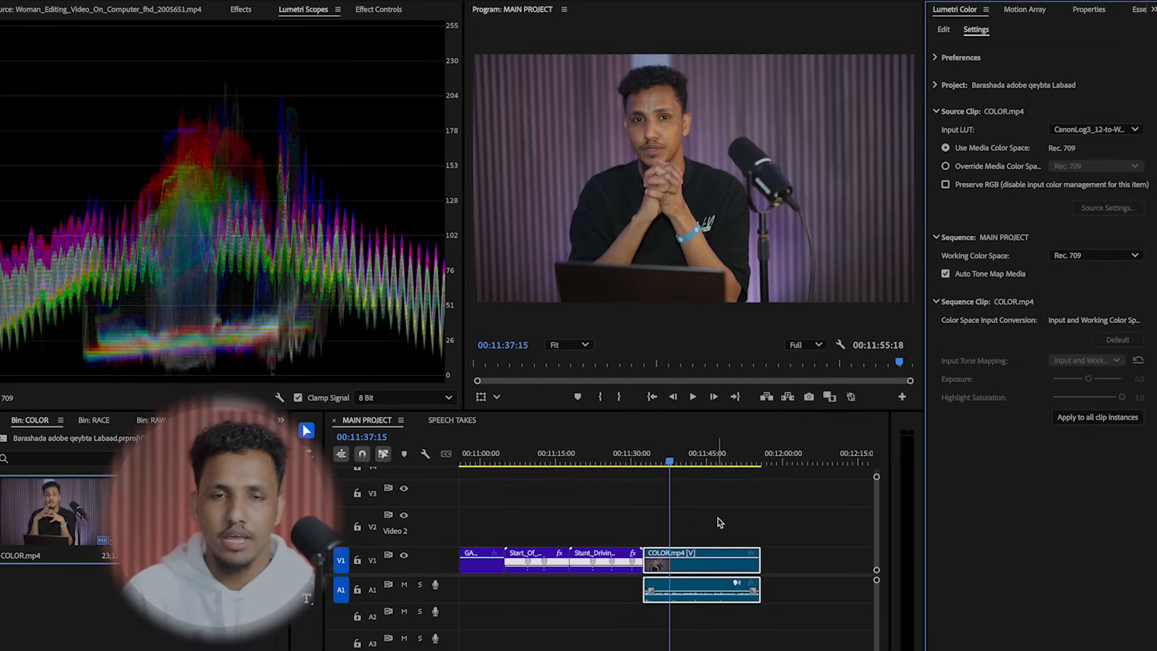
{"action": "key", "text": "="}
{"action": "key", "text": "="}
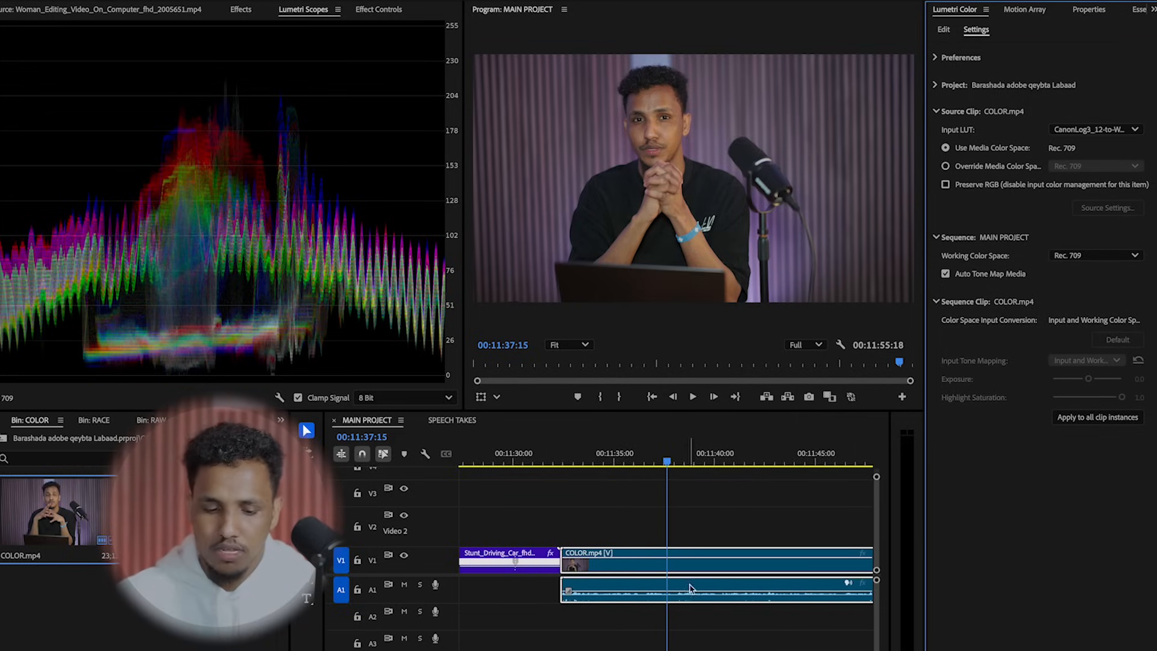
{"action": "key", "text": "space"}
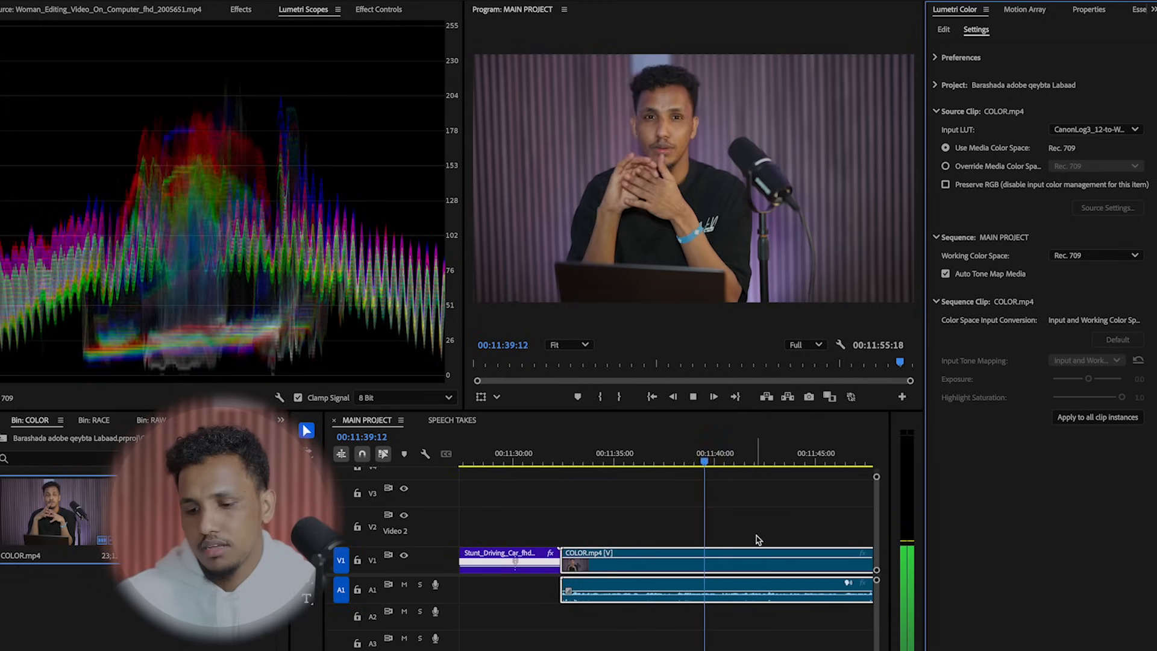
{"action": "key", "text": "space"}
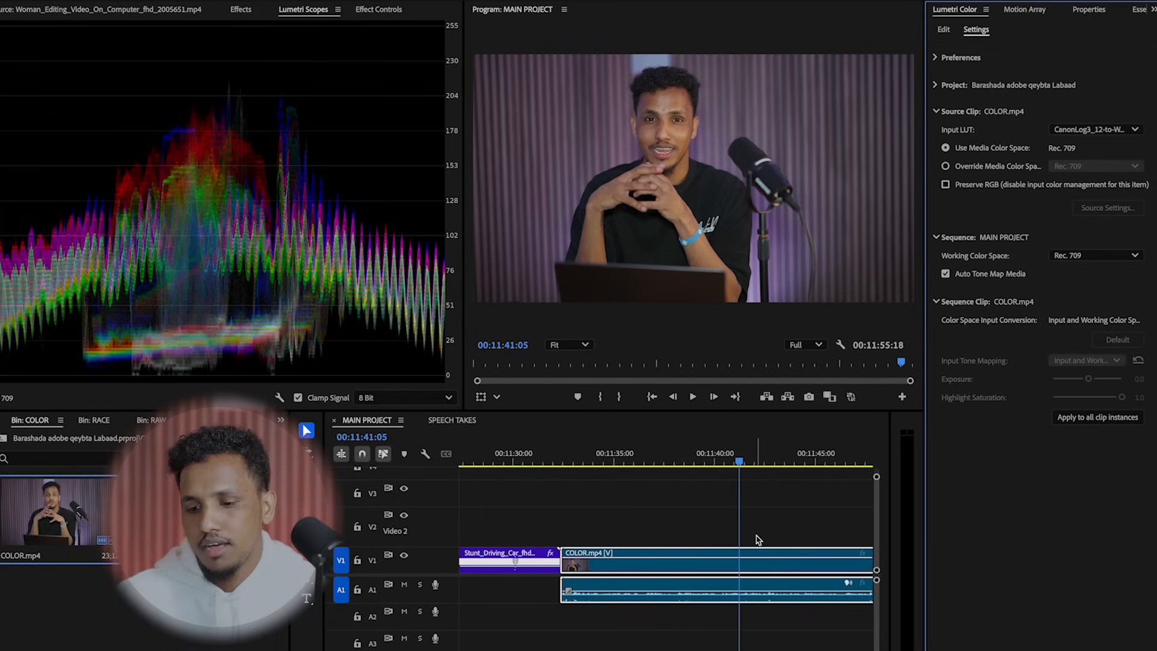
Step: Lower the Exposure of COLOR.mp4 to -0.2 and its Saturation to 98.8 in Basic Correction, and check the result in playback
{"action": "left_click", "coordinate": [944, 30]}
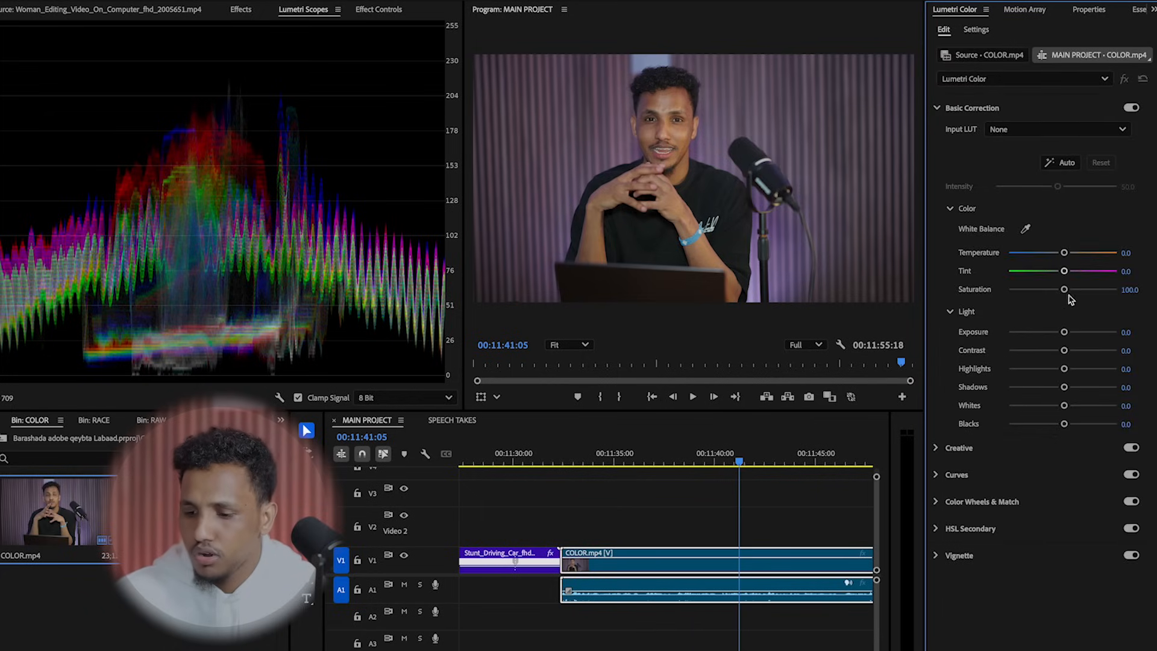
{"action": "left_click_drag", "start_coordinate": [1065, 332], "coordinate": [1061, 333]}
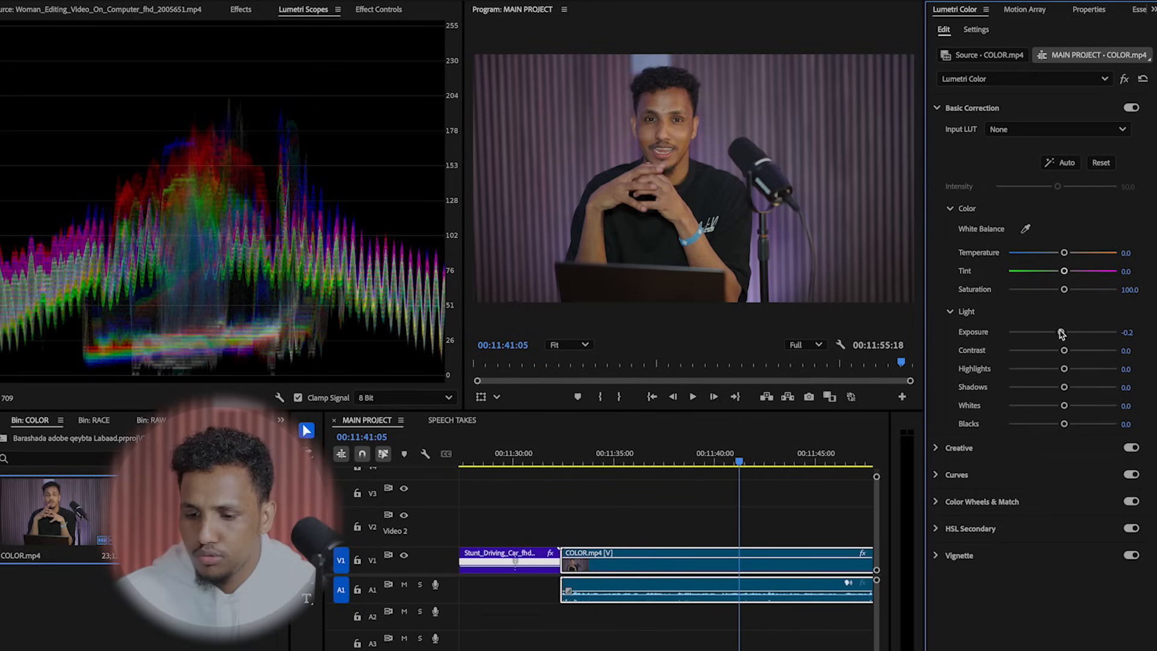
{"action": "key", "text": "space"}
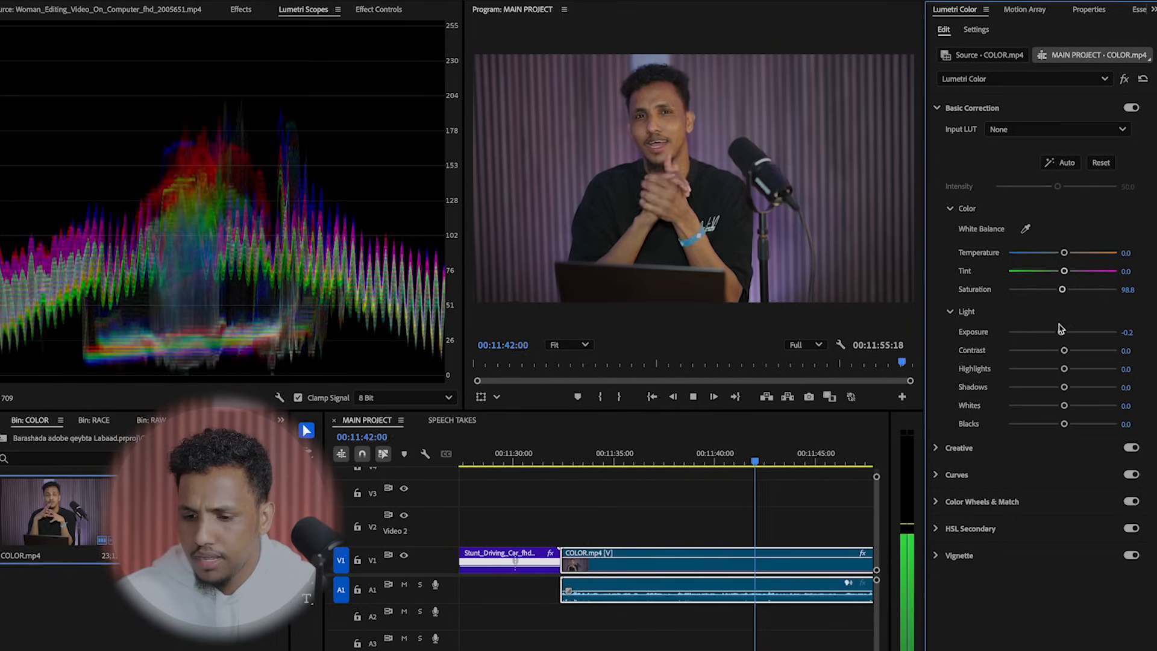
{"action": "key", "text": "space"}
Step: Raise the Whites of COLOR.mp4 to 24.1 and the Blacks to 9.6, checking the picture in playback
{"action": "mouse_move", "coordinate": [1064, 407]}
{"action": "left_mouse_down"}
{"action": "mouse_move", "coordinate": [1075, 406]}
{"action": "mouse_move", "coordinate": [1068, 426]}
{"action": "left_mouse_up"}
{"action": "key", "text": "space"}
{"action": "key", "text": "space"}
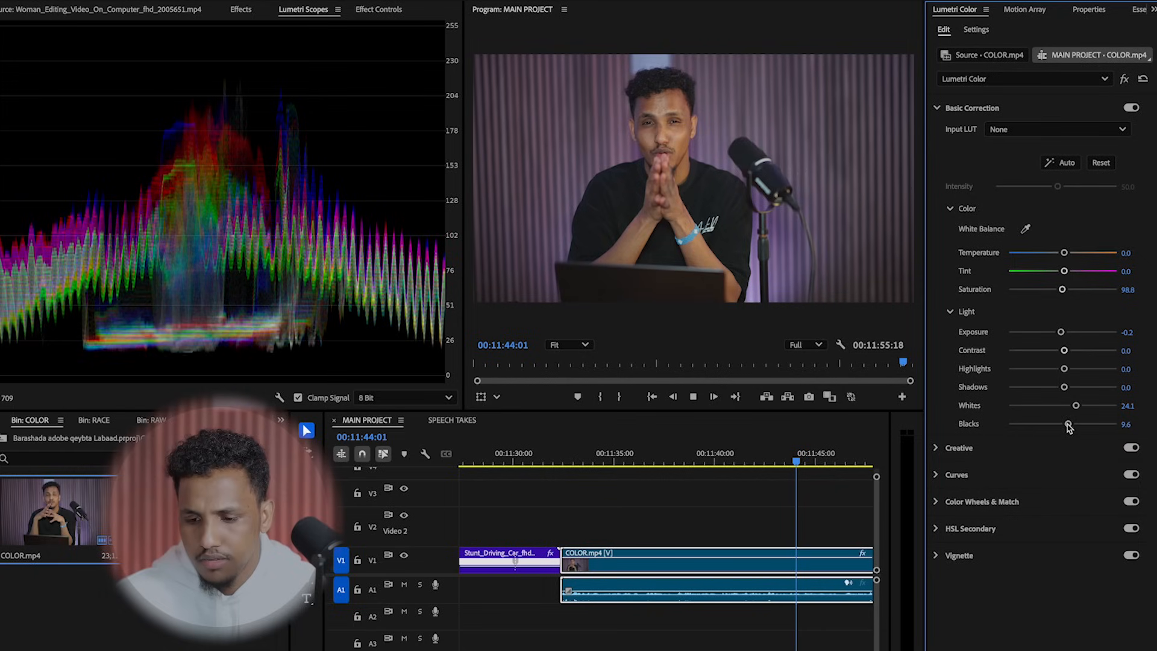
{"action": "key", "text": "space"}
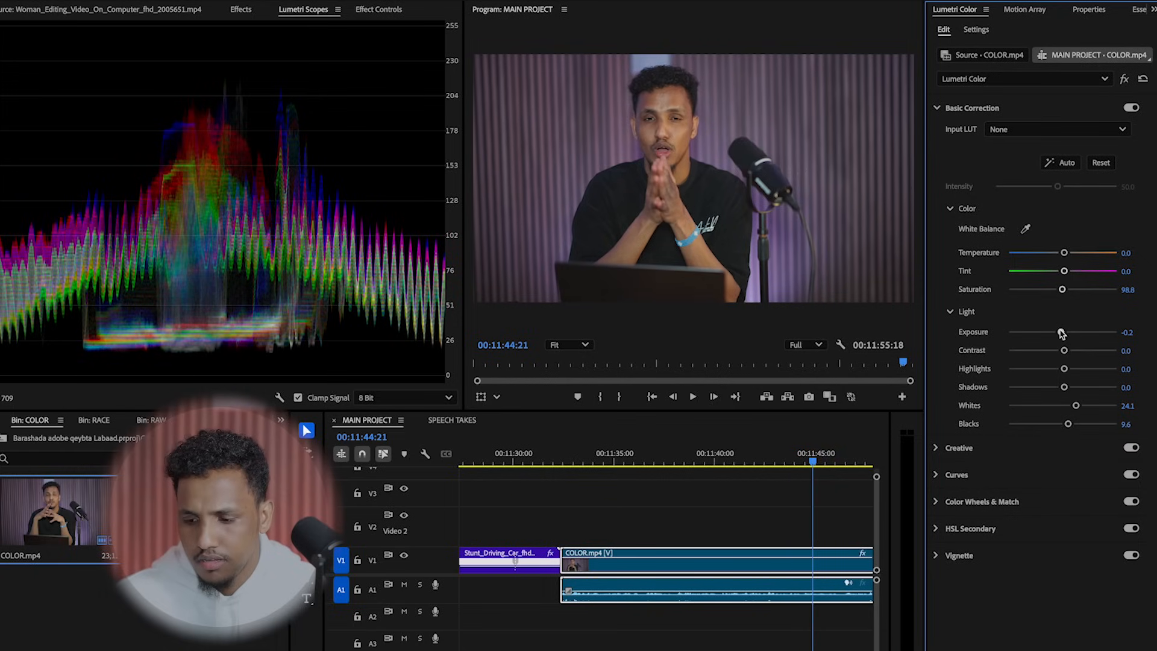
Step: Set the Exposure of COLOR.mp4 to -0.4 and cool its Temperature to -2.4, reviewing the change in playback
{"action": "left_click_drag", "start_coordinate": [1061, 333], "coordinate": [1059, 334]}
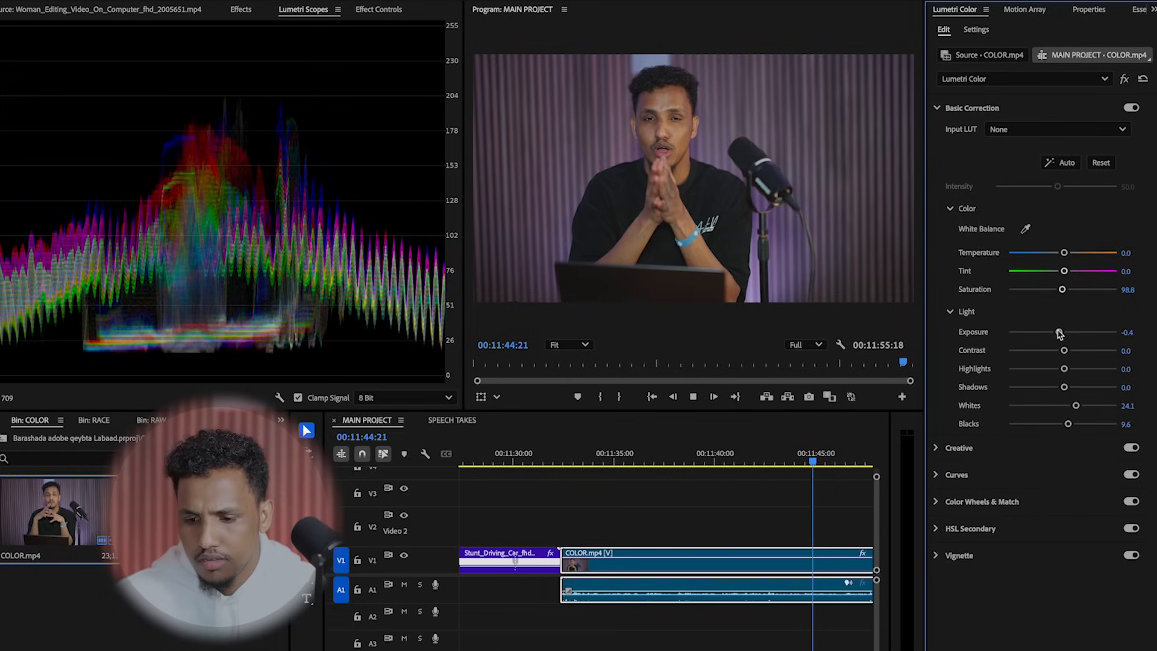
{"action": "key", "text": "space"}
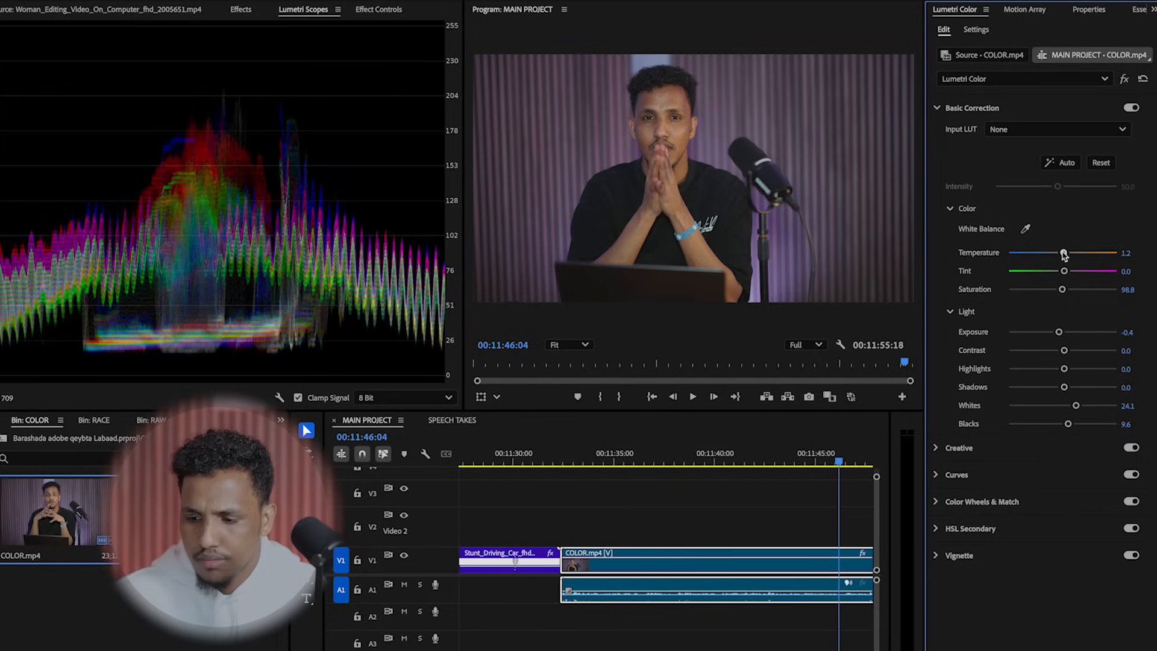
{"action": "left_click_drag", "start_coordinate": [1061, 254], "coordinate": [1063, 255]}
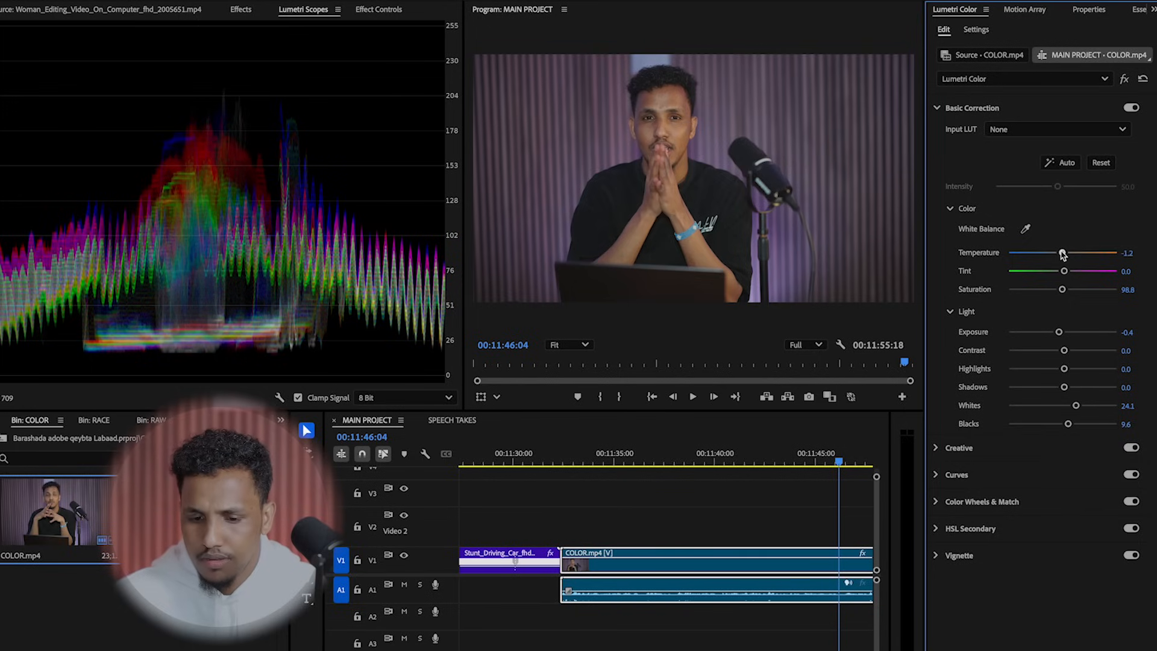
{"action": "key", "text": "space"}
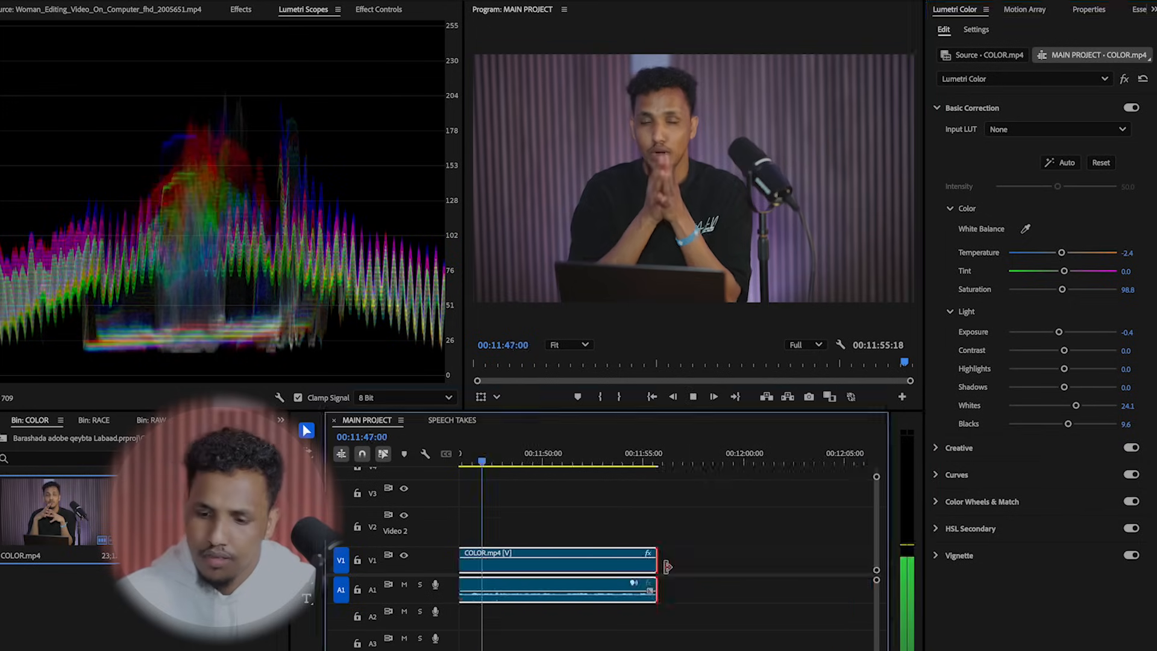
Step: Stop playback at 00:11:48:12 and reselect the corrected COLOR.mp4 clip at the end of V1
{"action": "left_click", "coordinate": [666, 566]}
{"action": "key", "text": "space"}
{"action": "key", "text": "minus"}
{"action": "key", "text": "minus"}
{"action": "key", "text": "minus"}
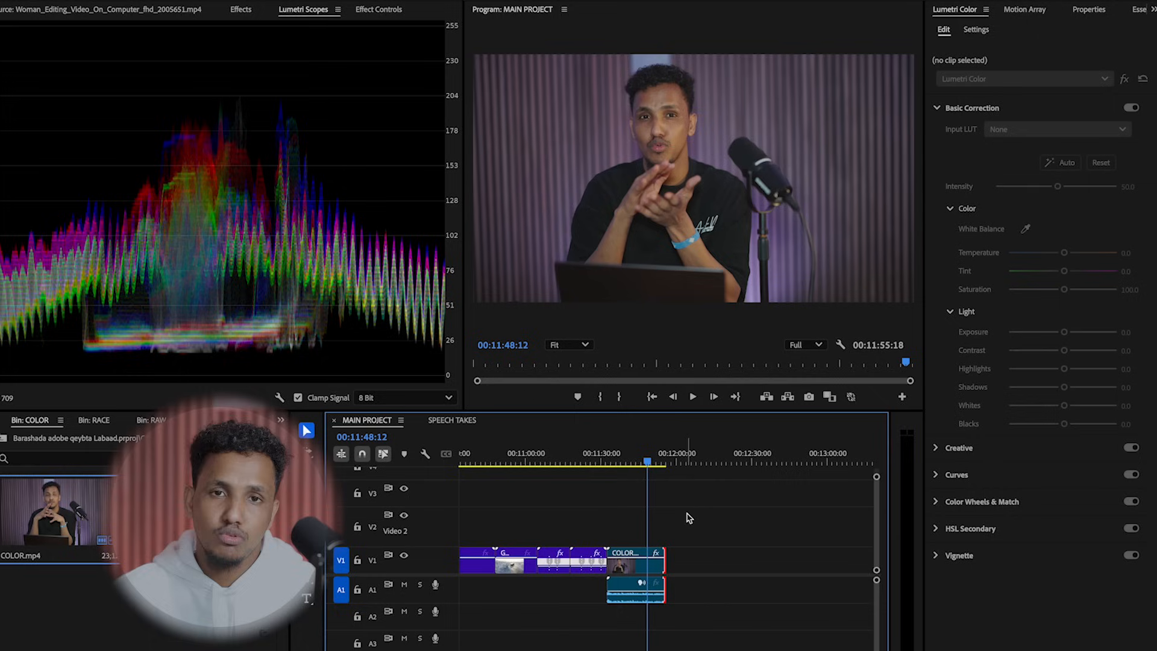
{"action": "left_click", "coordinate": [639, 563]}
{"action": "key", "text": "equal"}
{"action": "key", "text": "equal"}
{"action": "key", "text": "equal"}
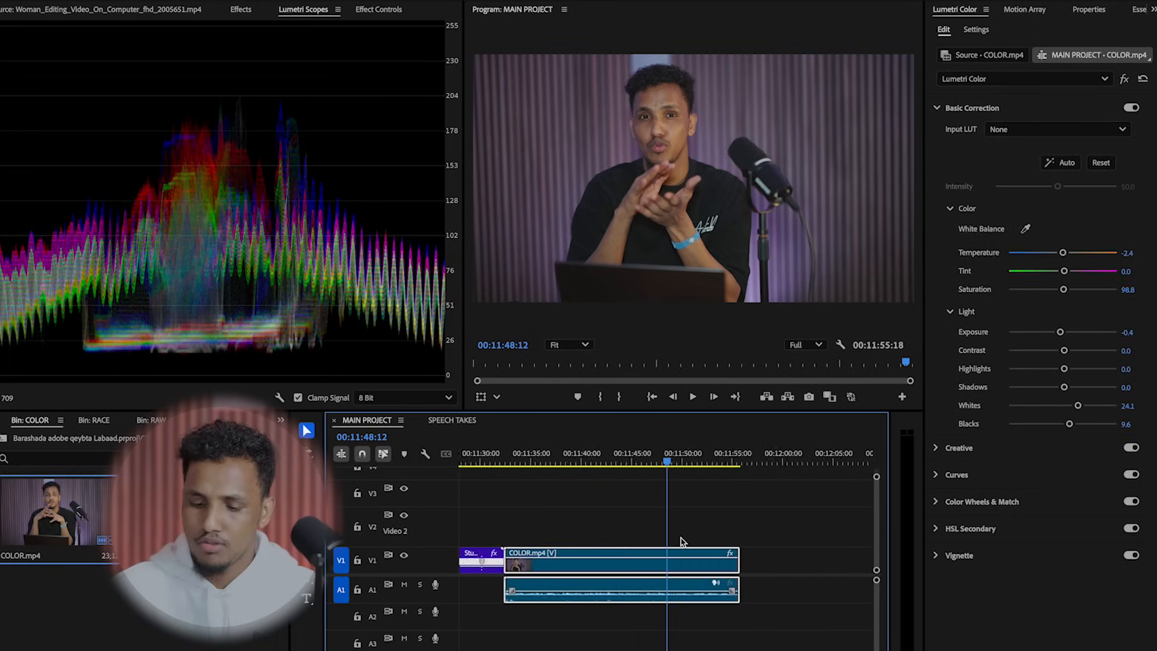
{"action": "key", "text": "minus"}
{"action": "key", "text": "minus"}
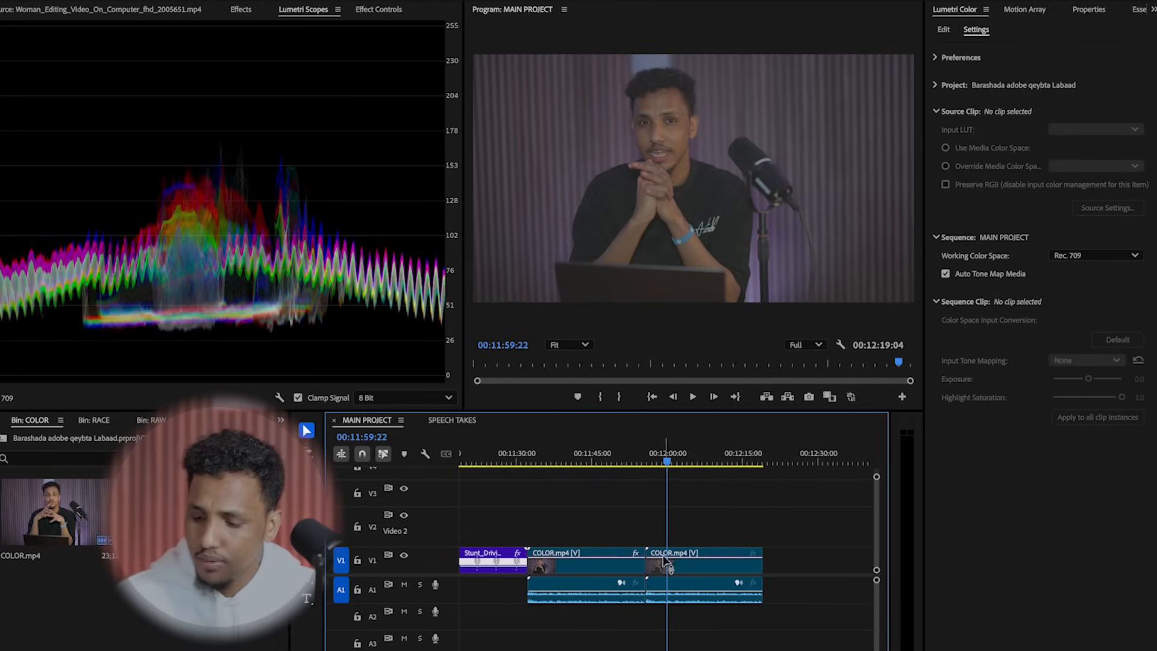
Step: Set the Contrast of the second, uncorrected COLOR.mp4 clip to 56.6 in Basic Correction
{"action": "left_click", "coordinate": [702, 568]}
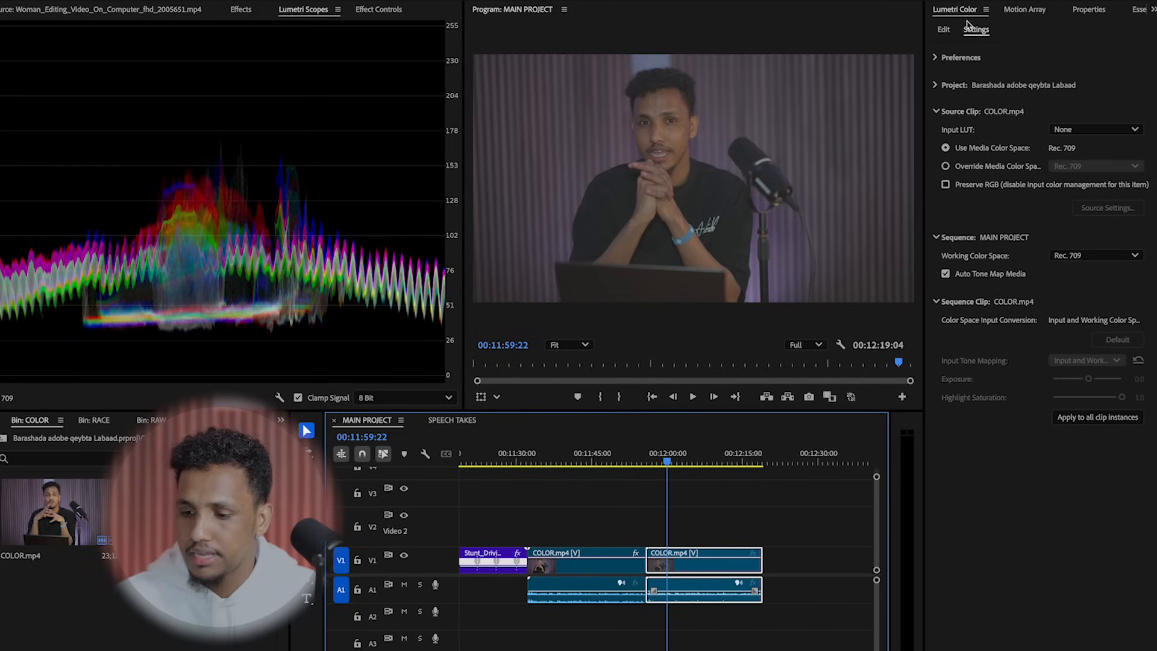
{"action": "left_click", "coordinate": [944, 30]}
{"action": "left_click", "coordinate": [684, 559]}
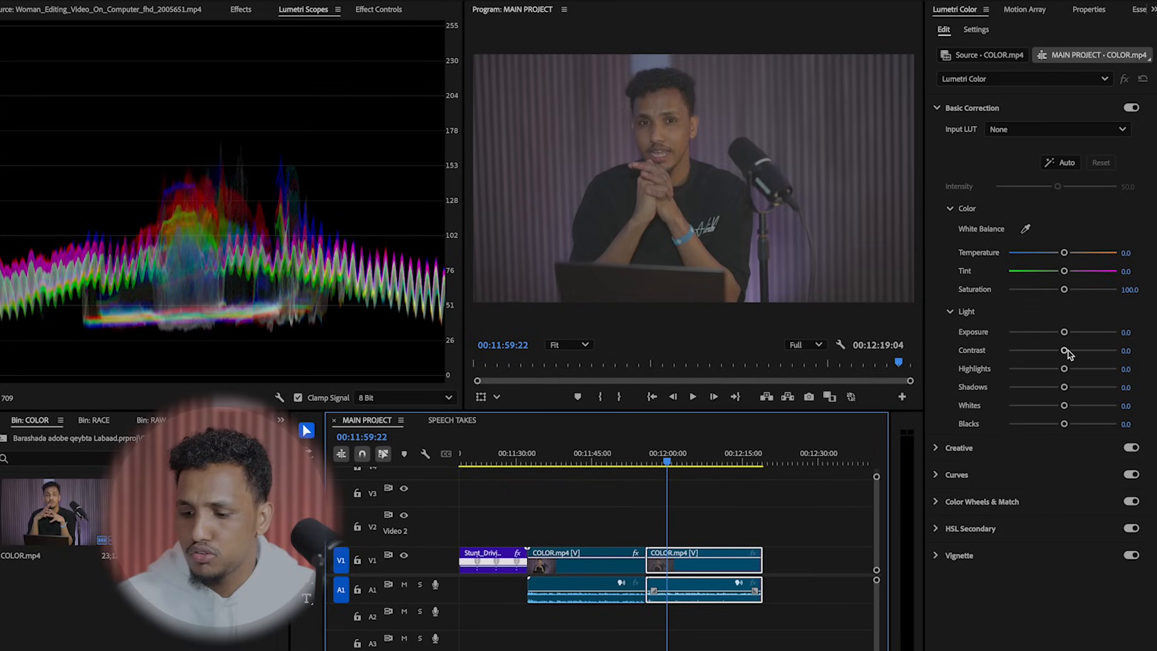
{"action": "left_click_drag", "start_coordinate": [1064, 351], "coordinate": [1094, 352]}
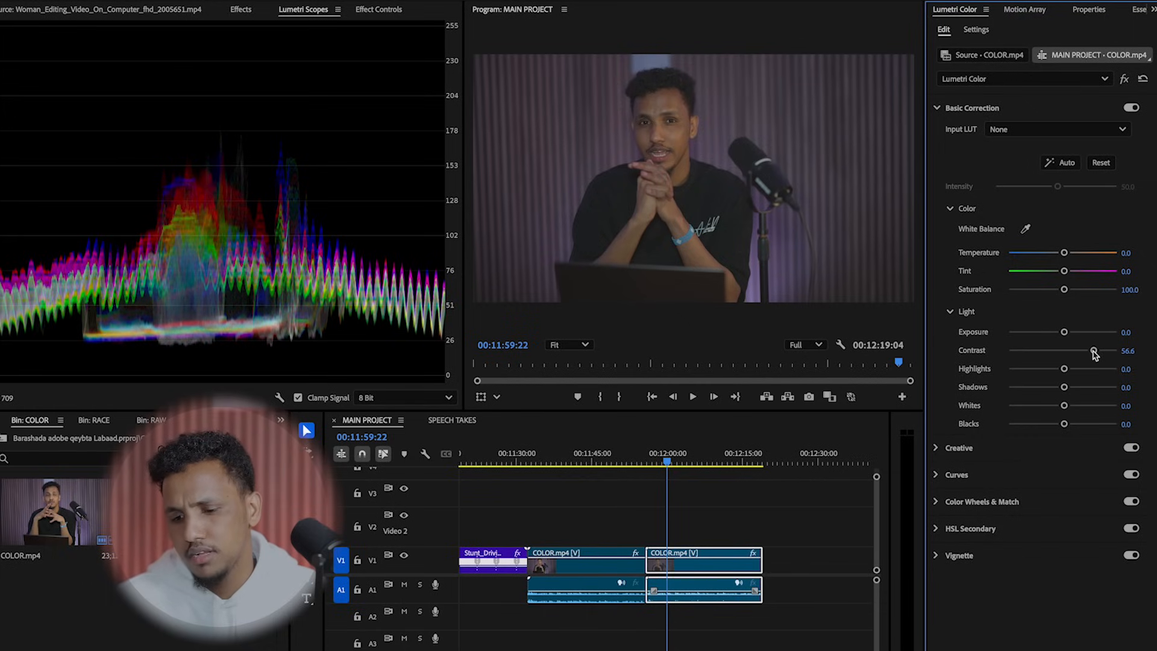
Step: Set the second COLOR.mp4 clip's Exposure to 0.1 and Highlights to 55.4, and check the result in playback
{"action": "left_click_drag", "start_coordinate": [1062, 333], "coordinate": [1064, 333]}
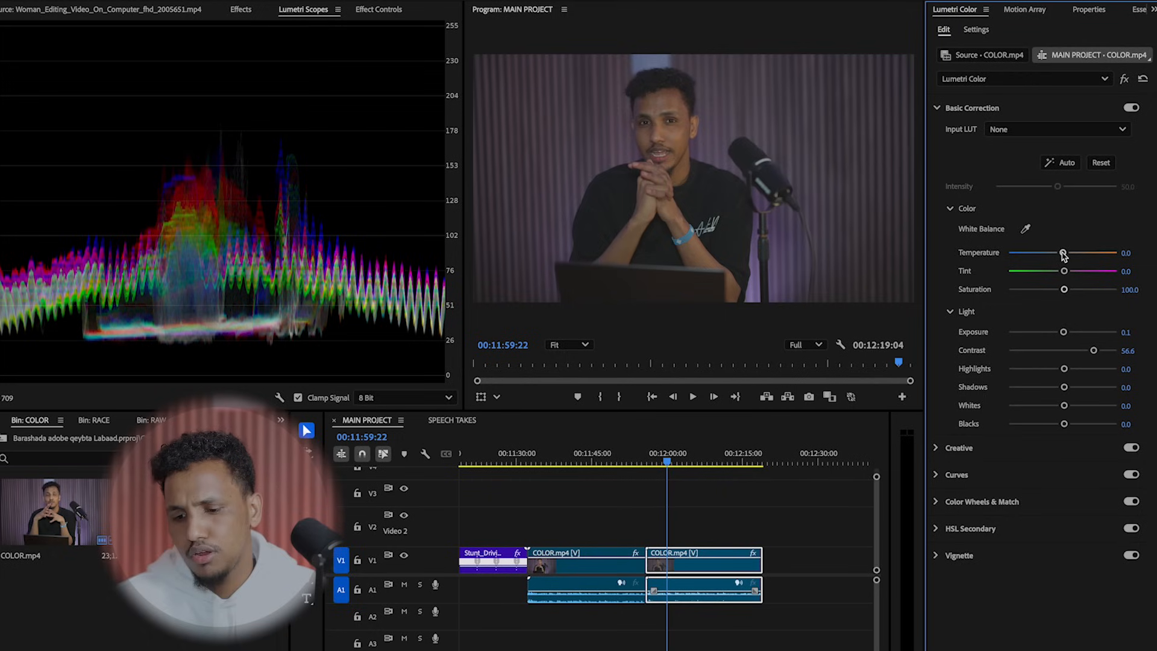
{"action": "left_click_drag", "start_coordinate": [1064, 369], "coordinate": [1093, 369]}
{"action": "key", "text": "space"}
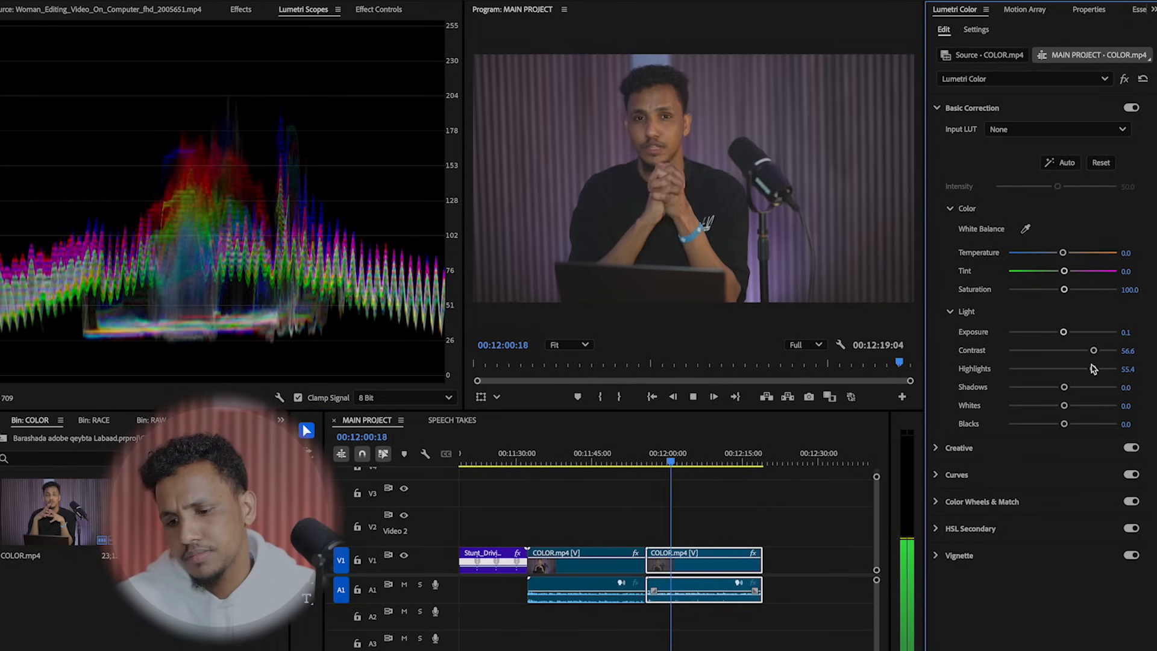
{"action": "key", "text": "space"}
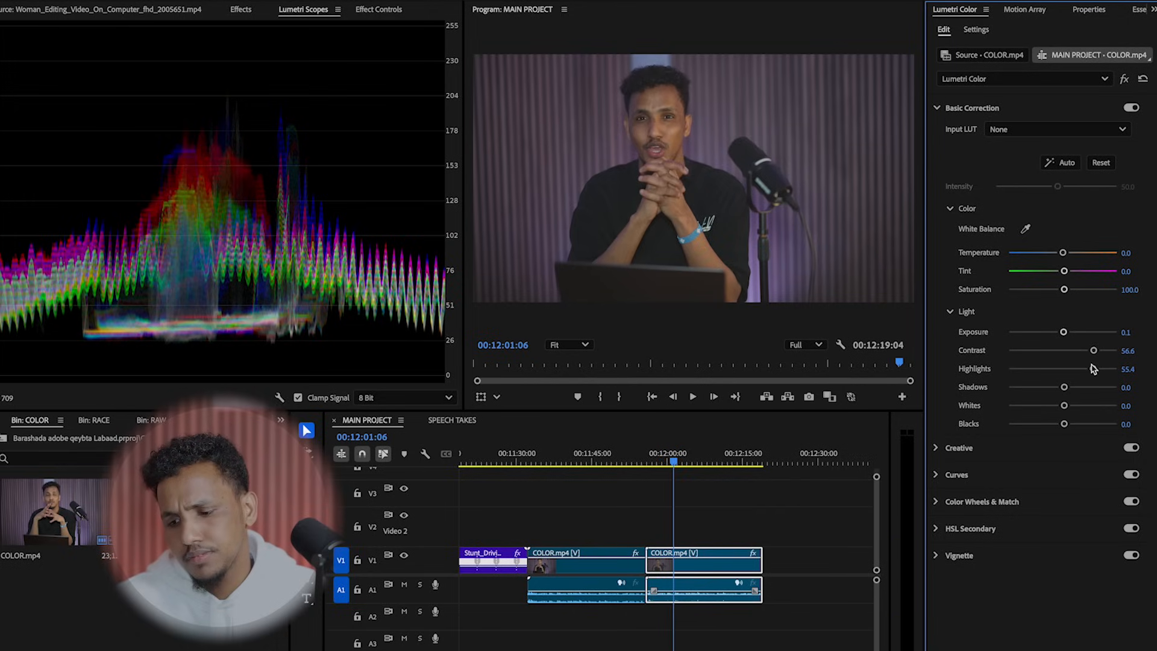
Step: Raise the Shadows of the second COLOR.mp4 clip to 2.4 and play it to check the picture
{"action": "left_click_drag", "start_coordinate": [1065, 389], "coordinate": [1066, 388]}
{"action": "key", "text": "space"}
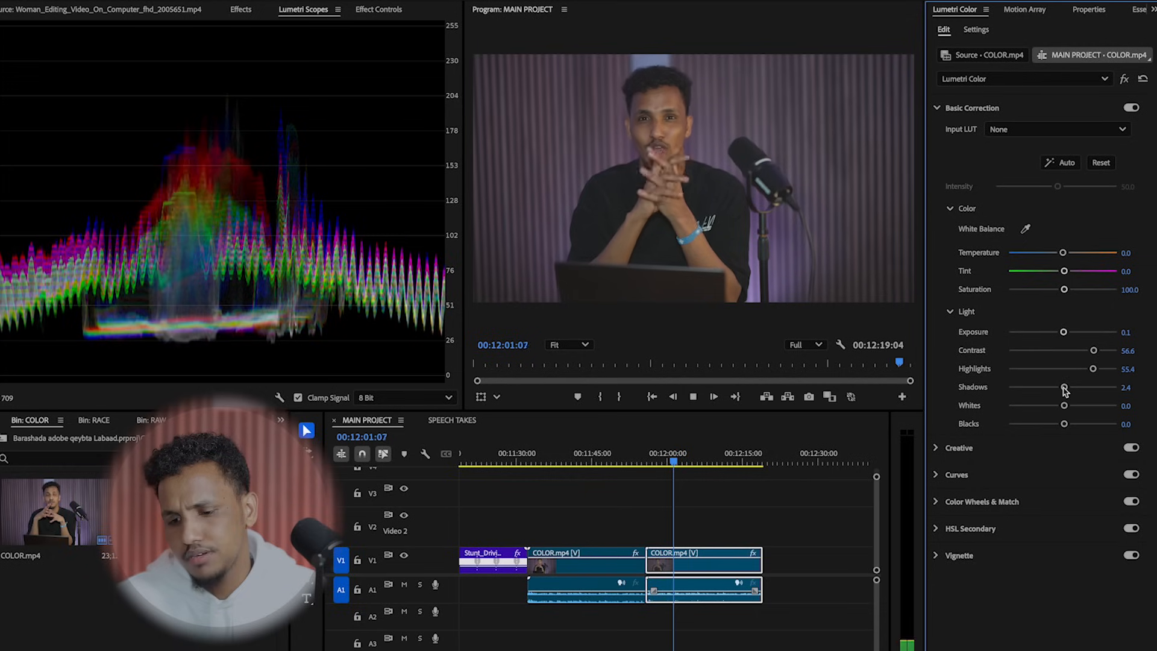
{"action": "key", "text": "space"}
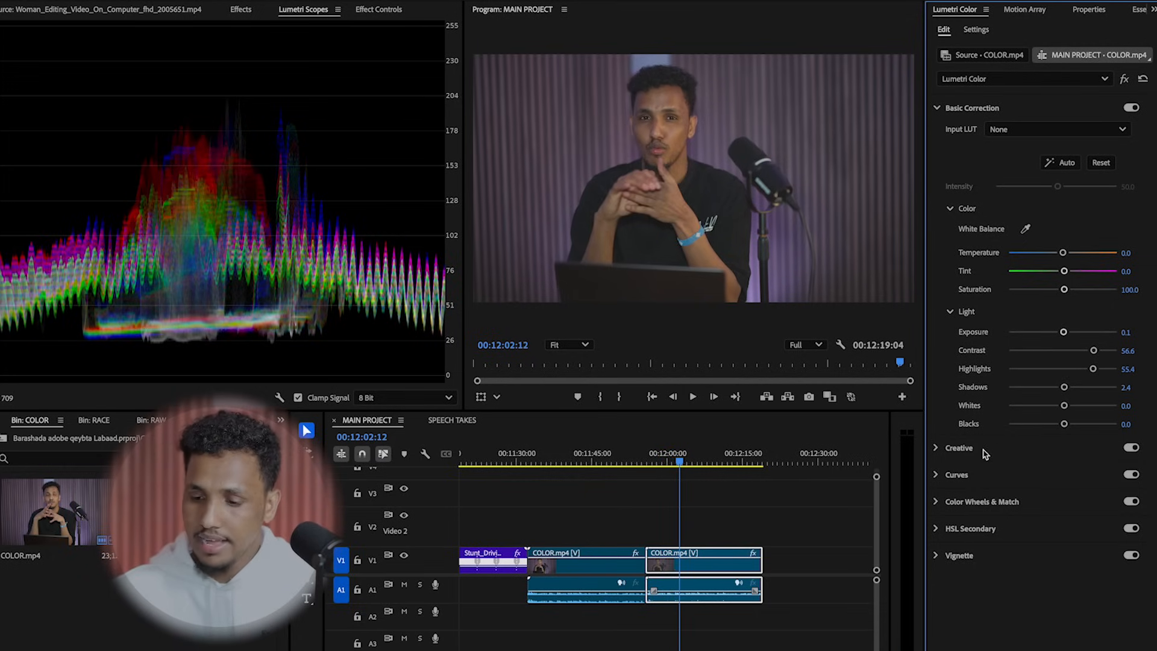
Step: Play the second COLOR.mp4 clip and compare its picture and waveform with the first, LUT-corrected clip
{"action": "key", "text": "space"}
{"action": "key", "text": "space"}
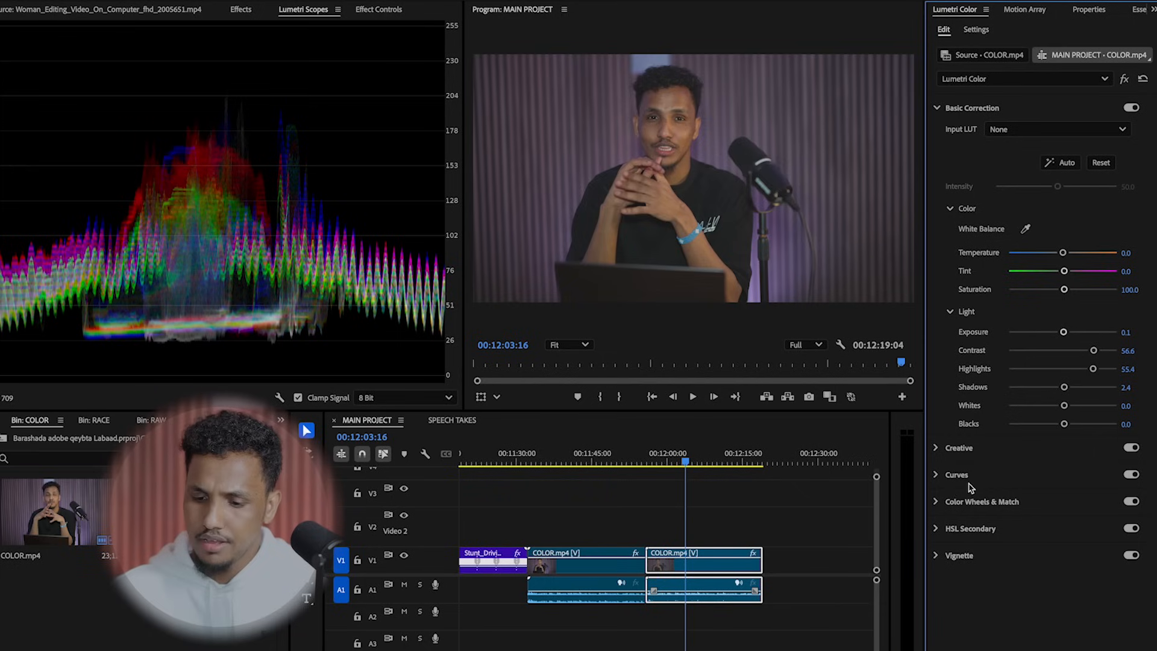
{"action": "left_click", "coordinate": [625, 461]}
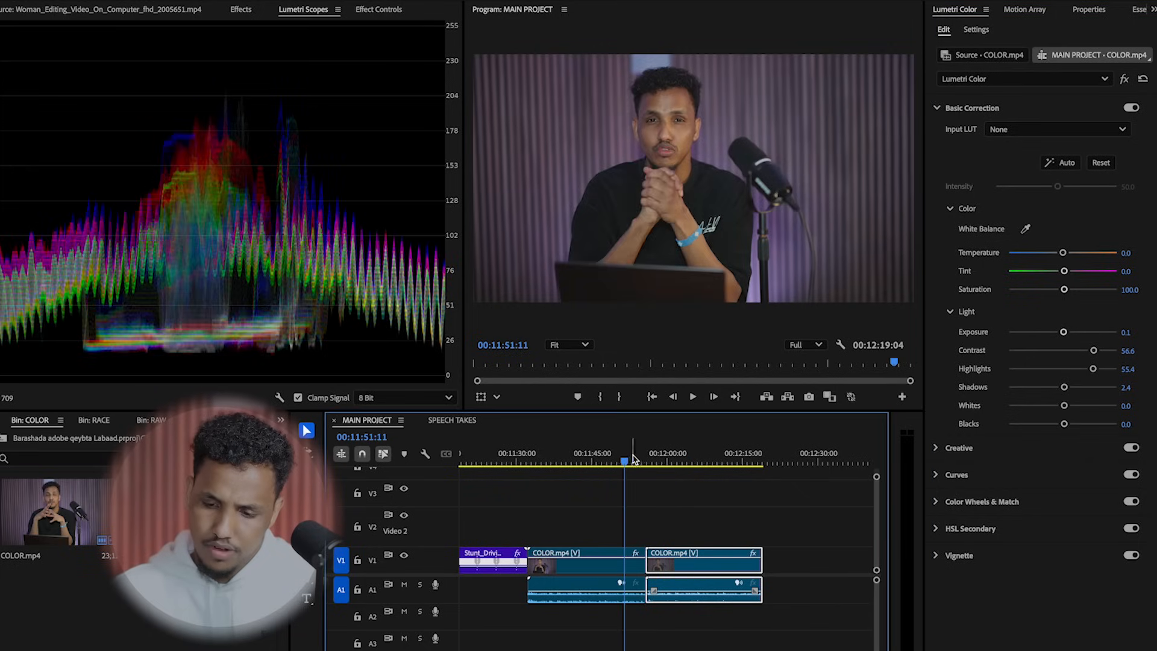
{"action": "left_click", "coordinate": [656, 462]}
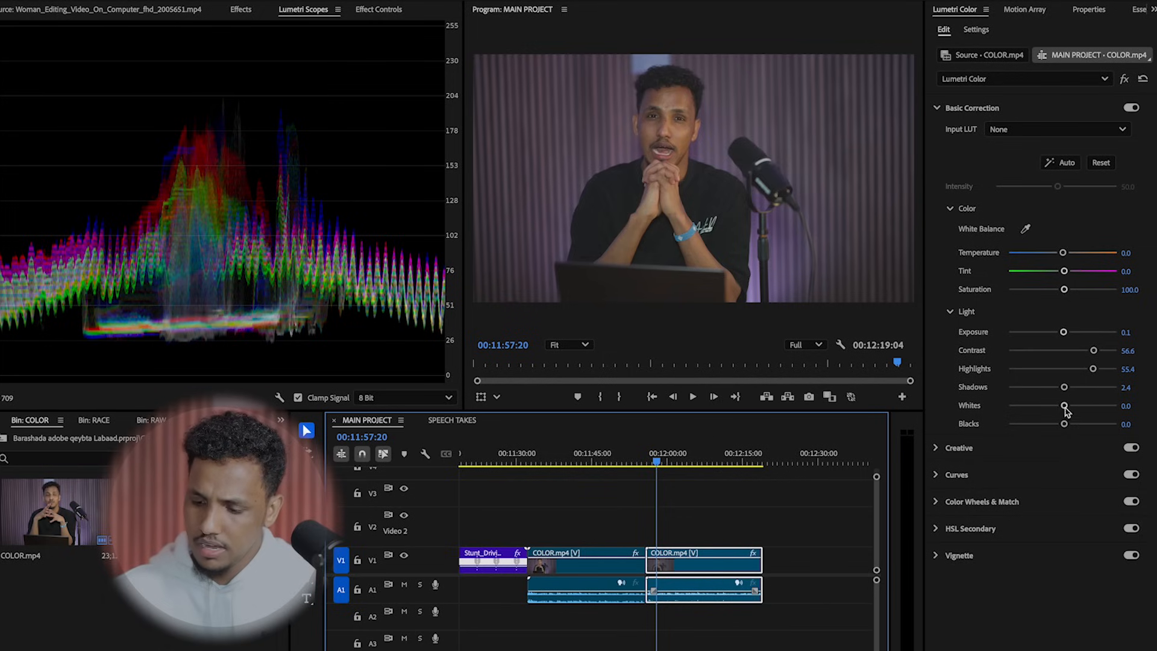
Step: Raise the Whites of the second COLOR.mp4 clip to 22.9 and review it in short playbacks up to 00:11:59:03
{"action": "left_click_drag", "start_coordinate": [1066, 409], "coordinate": [1077, 409]}
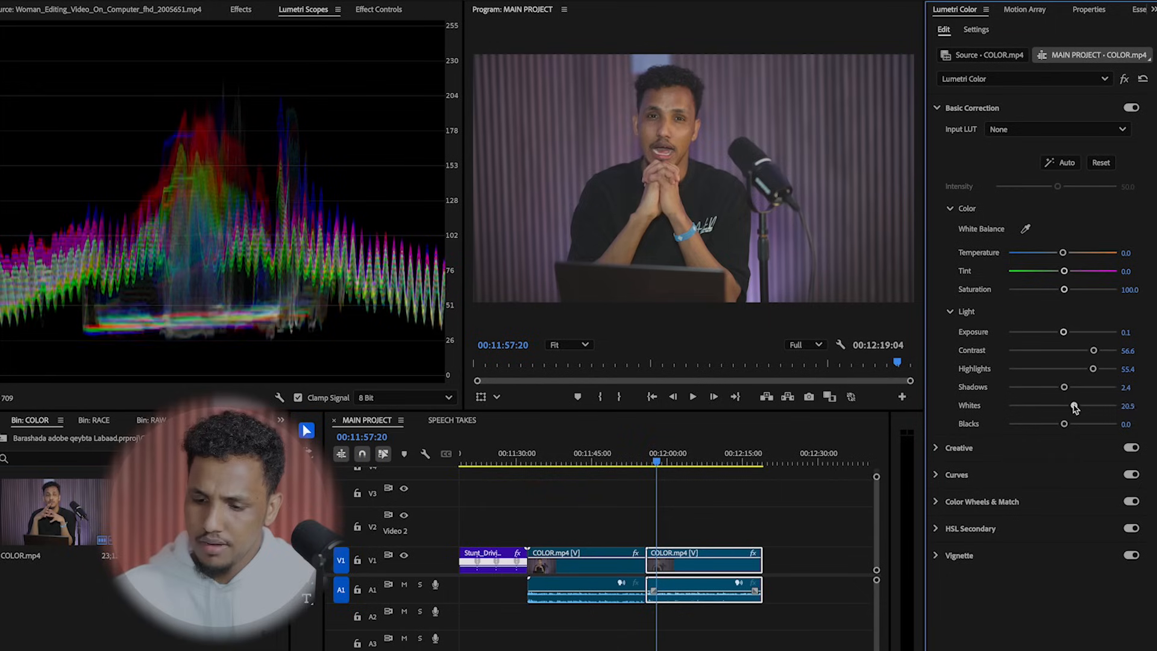
{"action": "key", "text": "space"}
{"action": "key", "text": "space"}
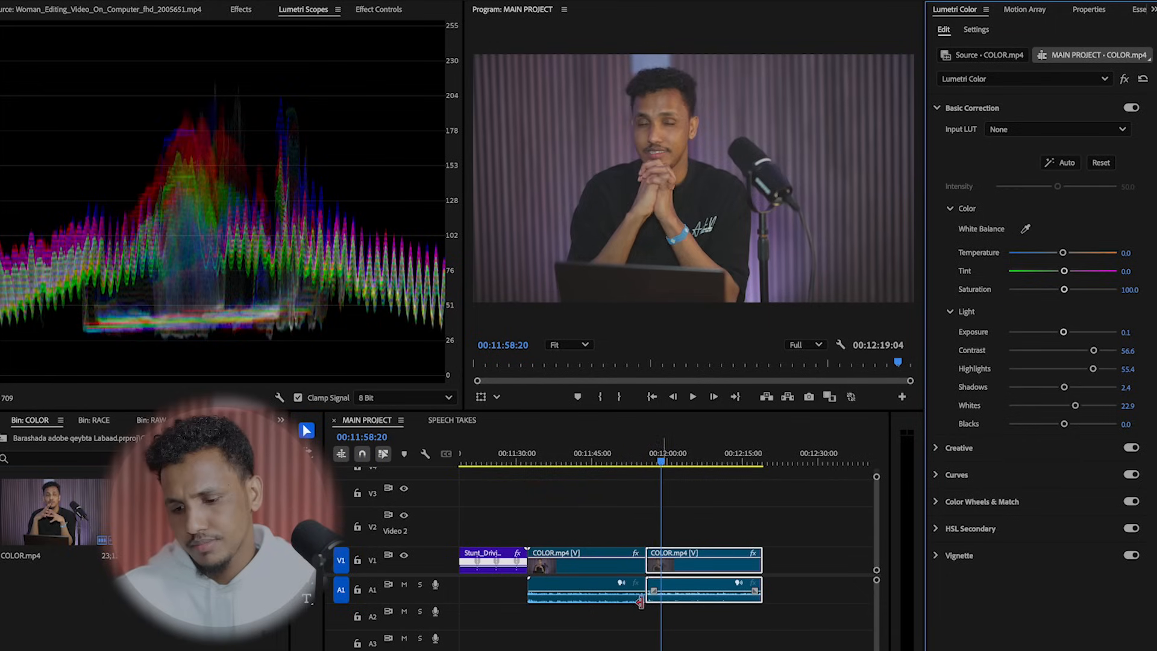
{"action": "key", "text": "space"}
{"action": "key", "text": "space"}
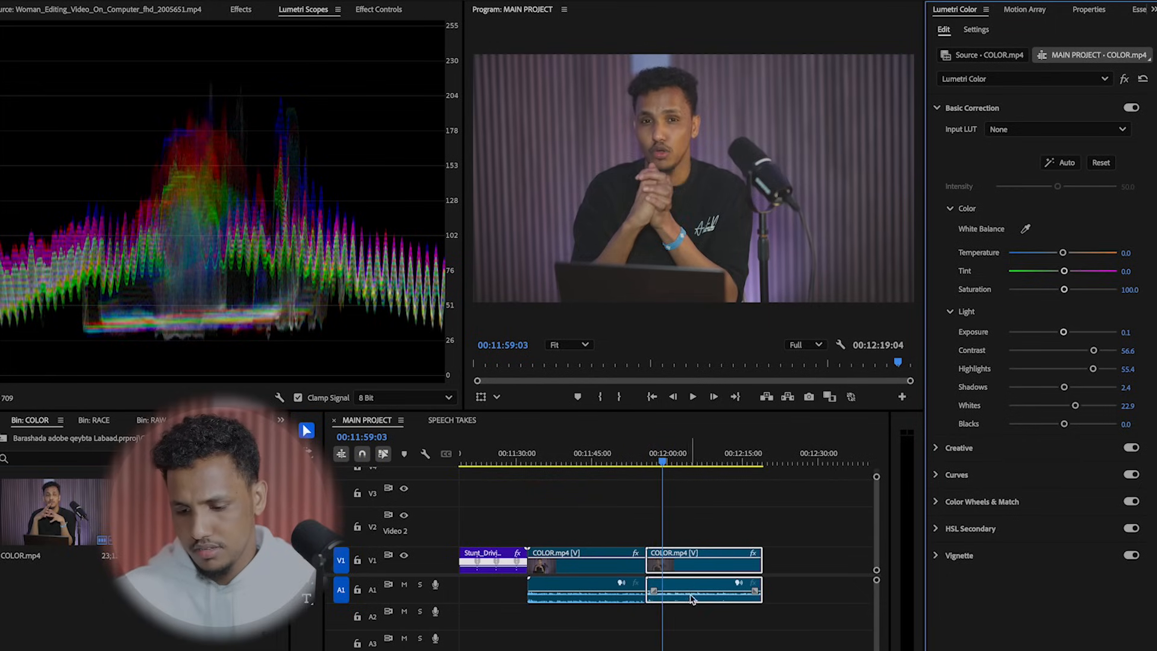
Step: Play the second COLOR.mp4 clip in short stretches and compare its picture and waveform with the first clip at 00:11:49:18
{"action": "left_click_drag", "start_coordinate": [691, 592], "coordinate": [691, 610]}
{"action": "key", "text": "space"}
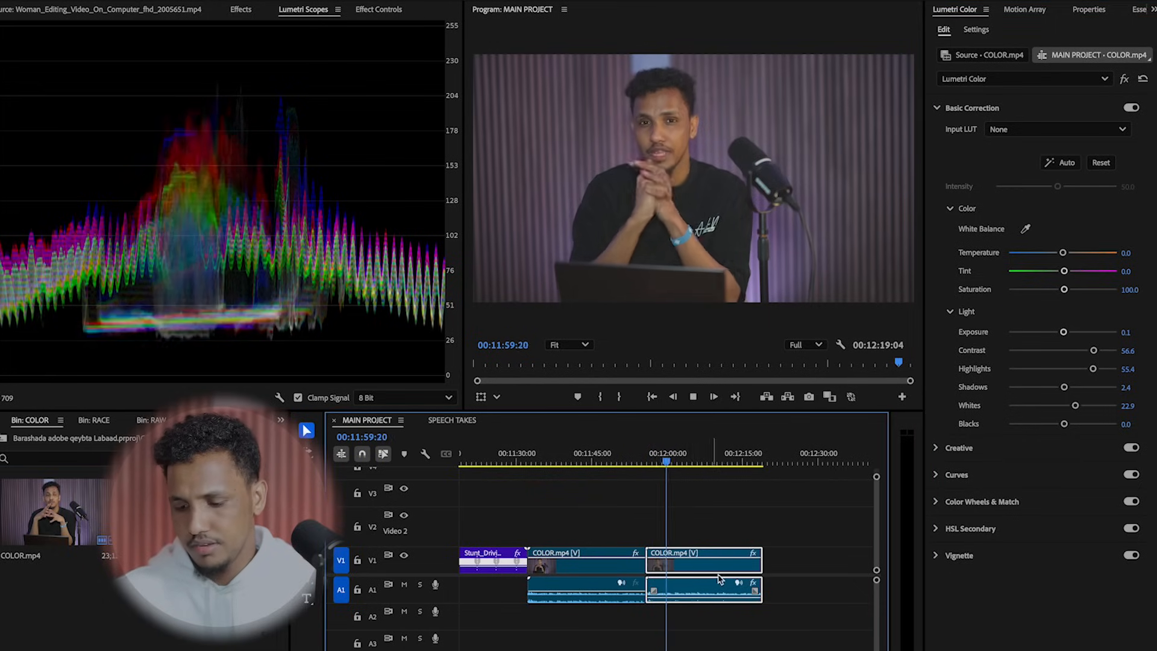
{"action": "key", "text": "space"}
{"action": "key", "text": "space"}
{"action": "key", "text": "space"}
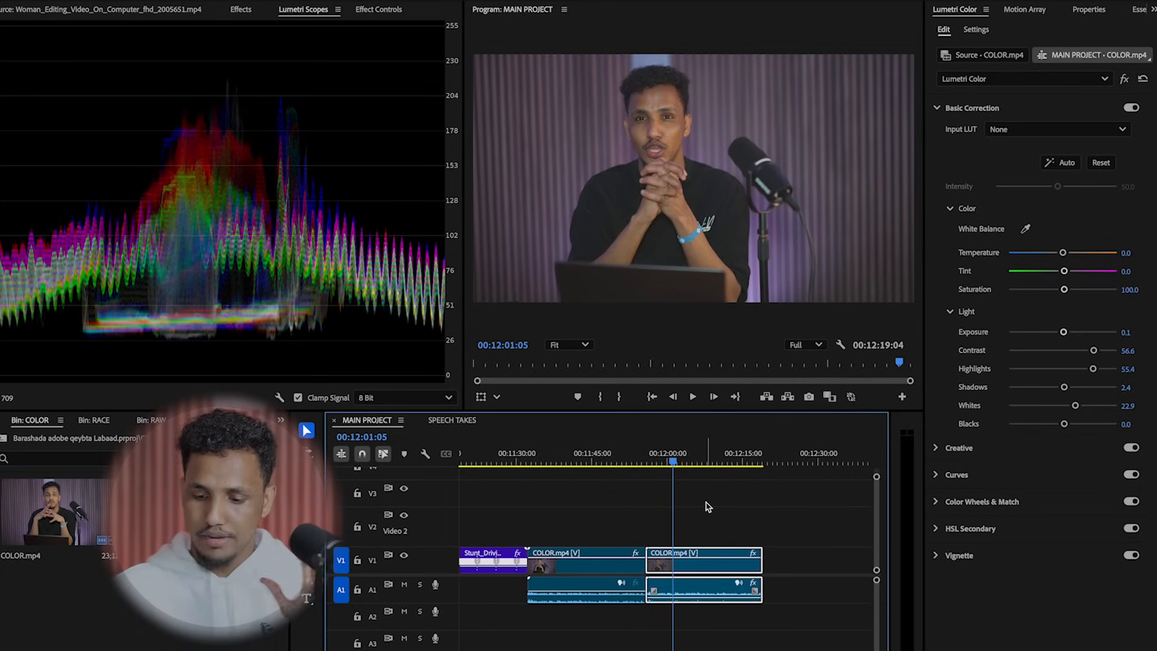
{"action": "left_click", "coordinate": [615, 459]}
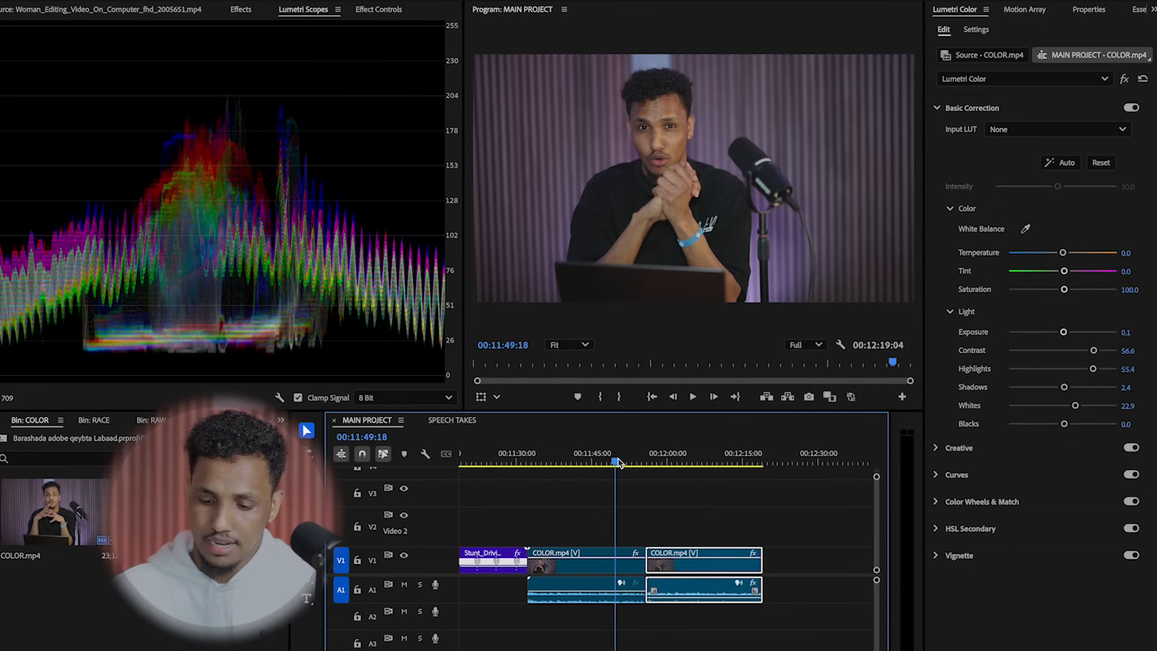
{"action": "left_click", "coordinate": [666, 456]}
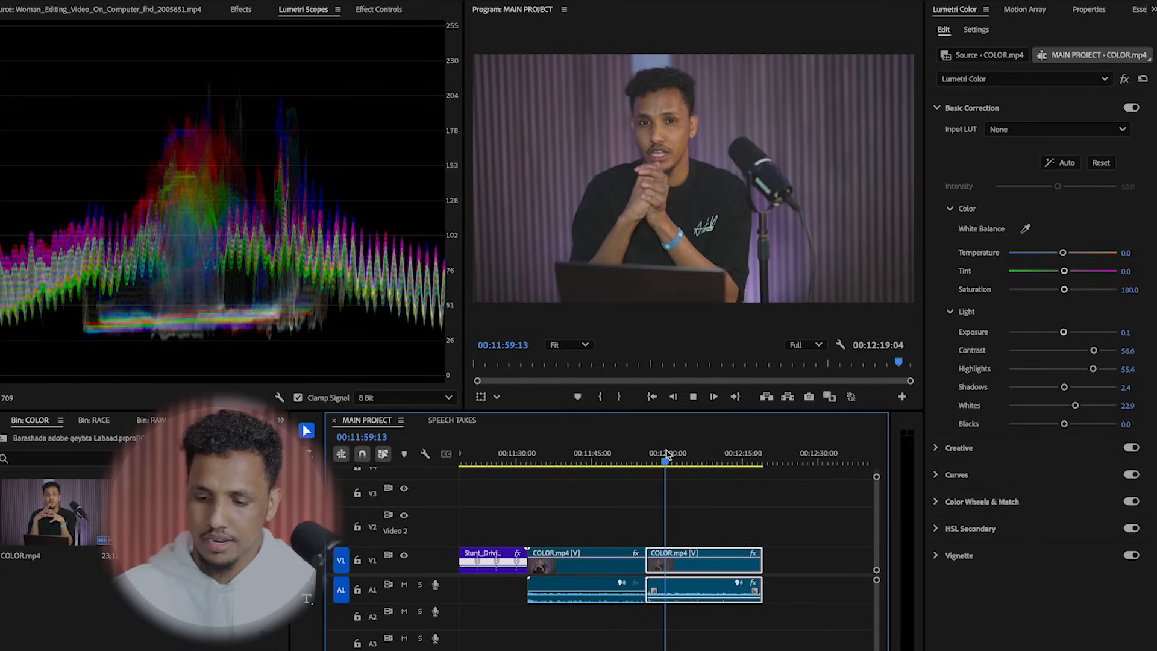
{"action": "key", "text": "space"}
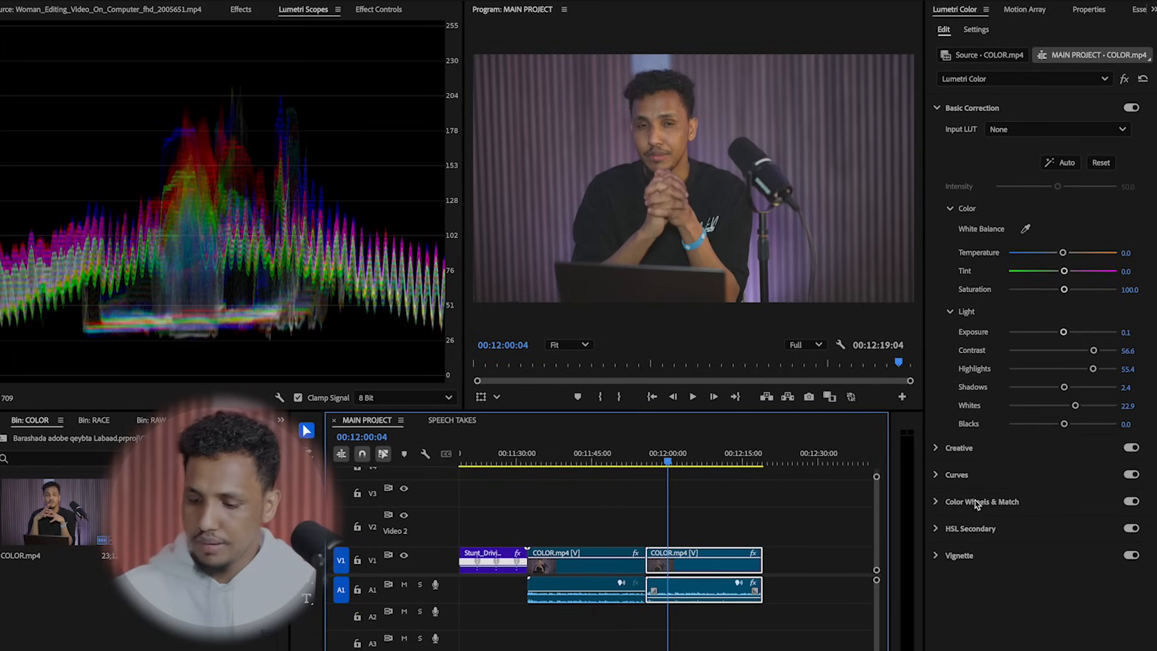
Step: Add control points along the second COLOR.mp4 clip's white RGB curve, lower the darkest point slightly, and check the picture in playback
{"action": "left_click", "coordinate": [956, 474]}
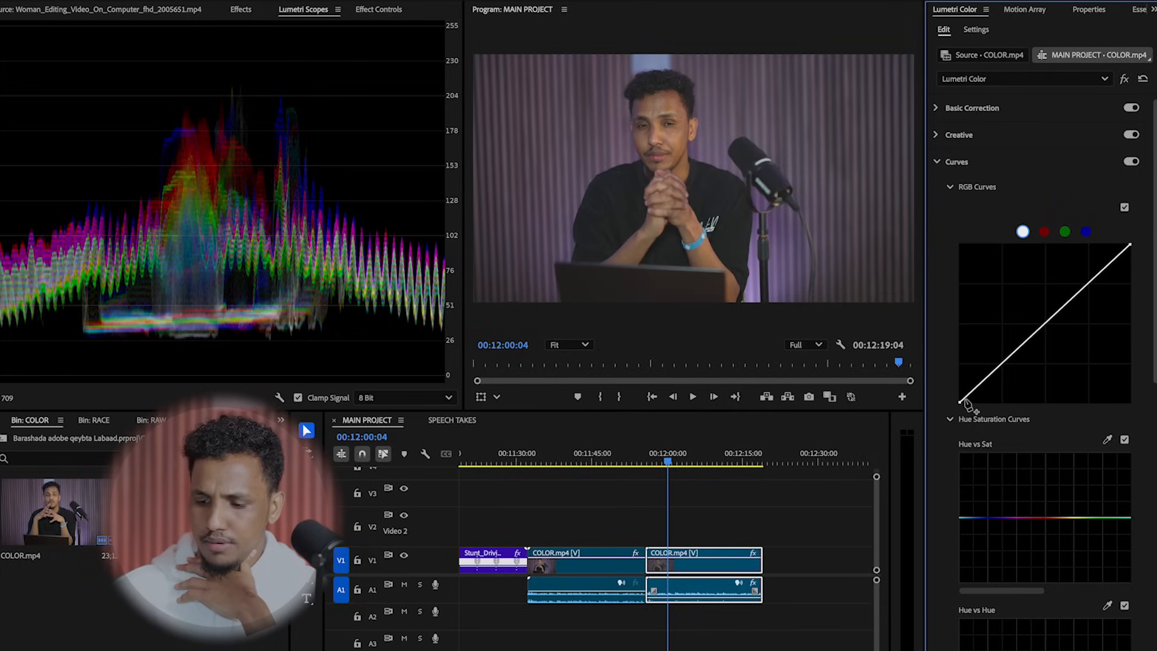
{"action": "left_click", "coordinate": [1002, 363]}
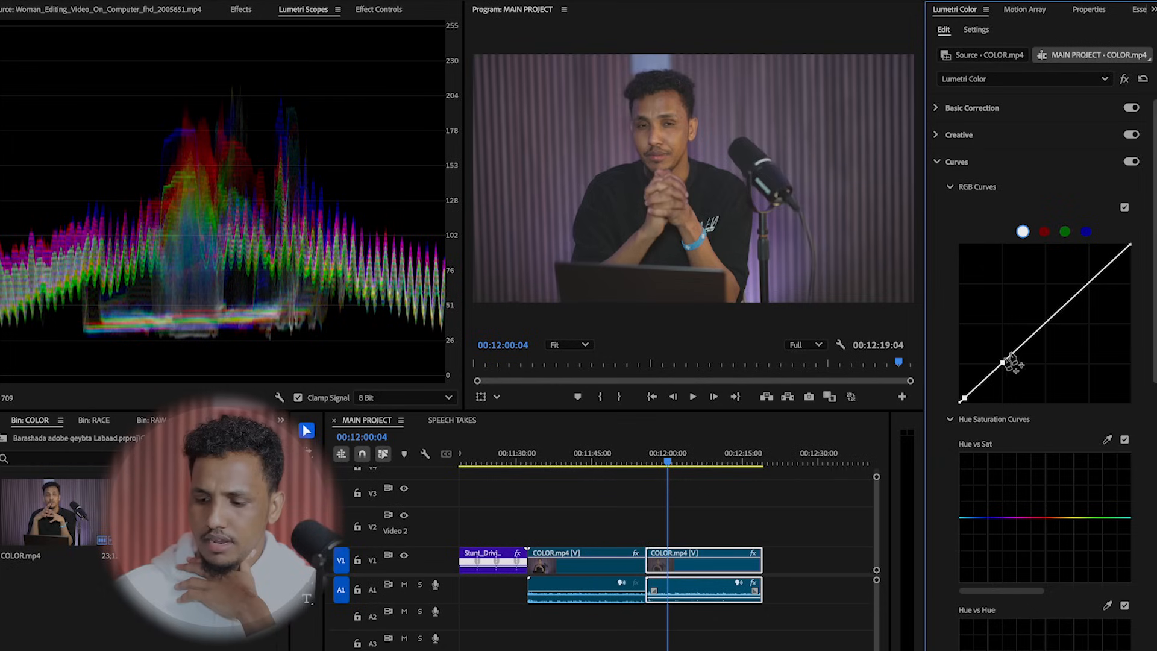
{"action": "left_click", "coordinate": [1089, 283]}
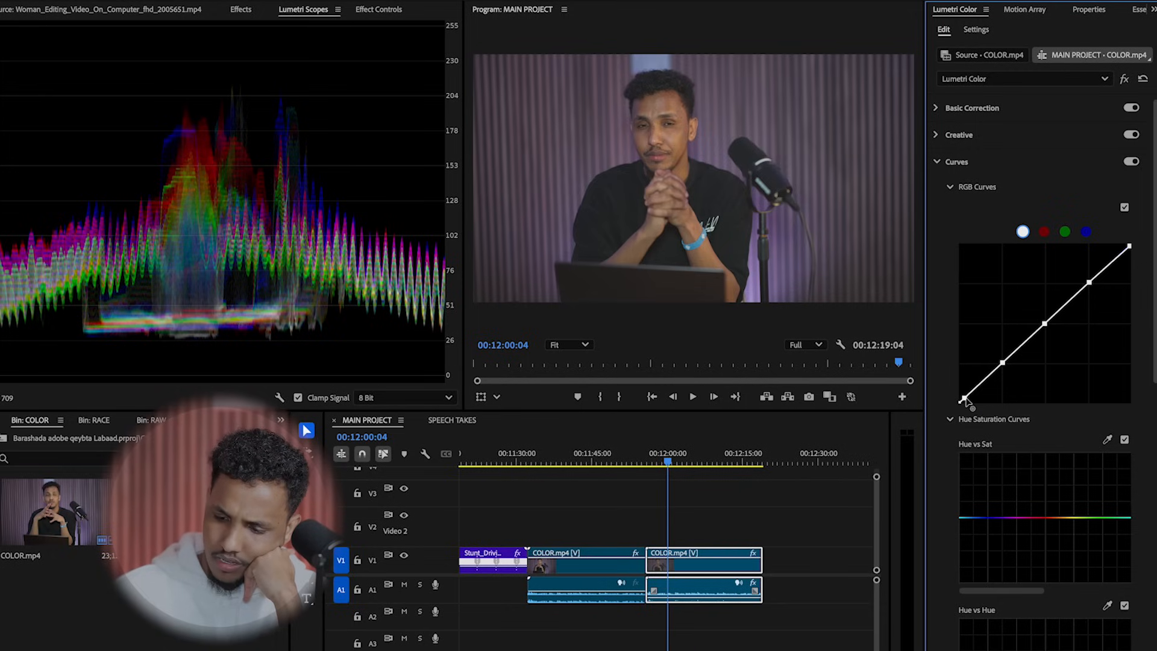
{"action": "left_click_drag", "start_coordinate": [964, 400], "coordinate": [964, 401]}
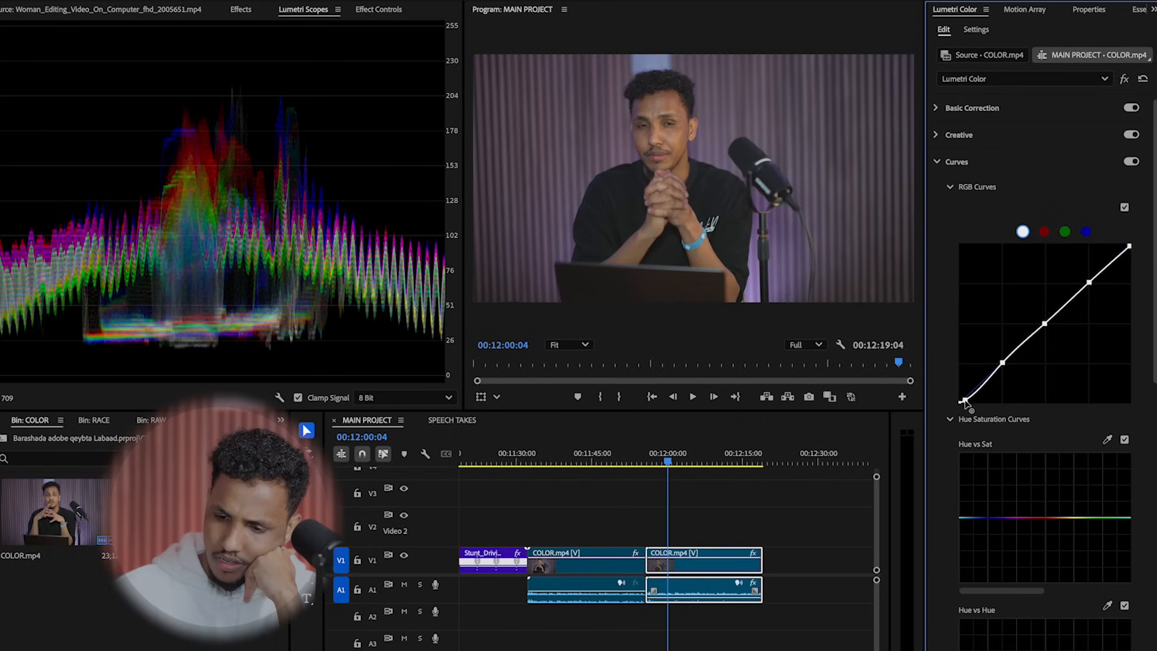
{"action": "key", "text": "space"}
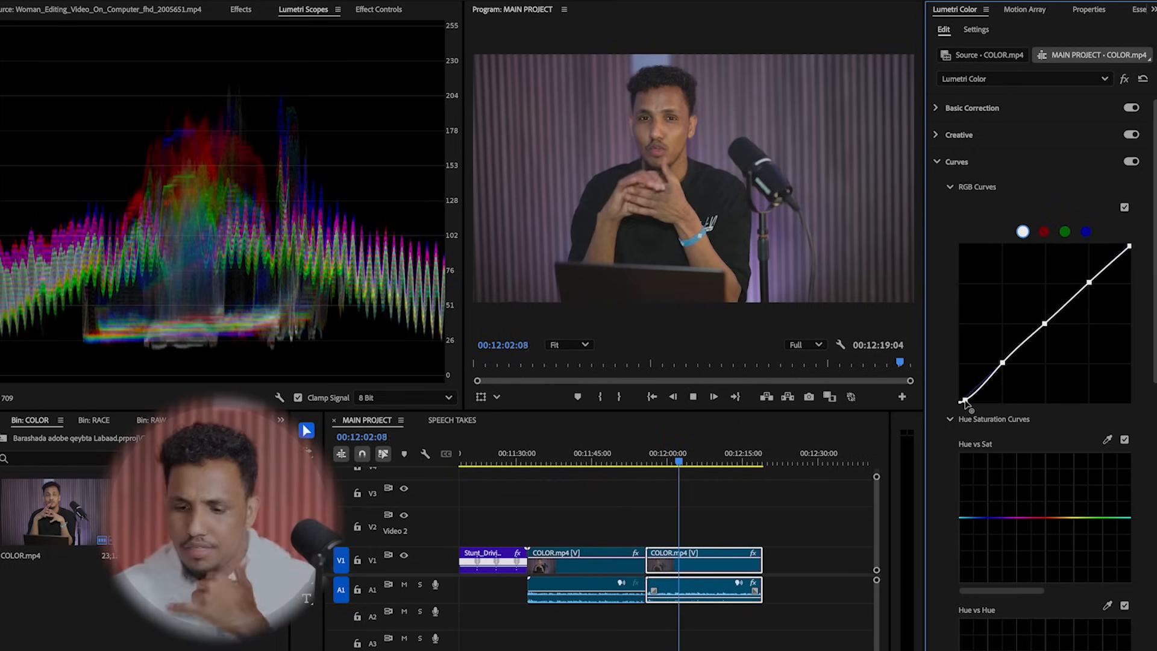
{"action": "key", "text": "space"}
{"action": "key", "text": "space"}
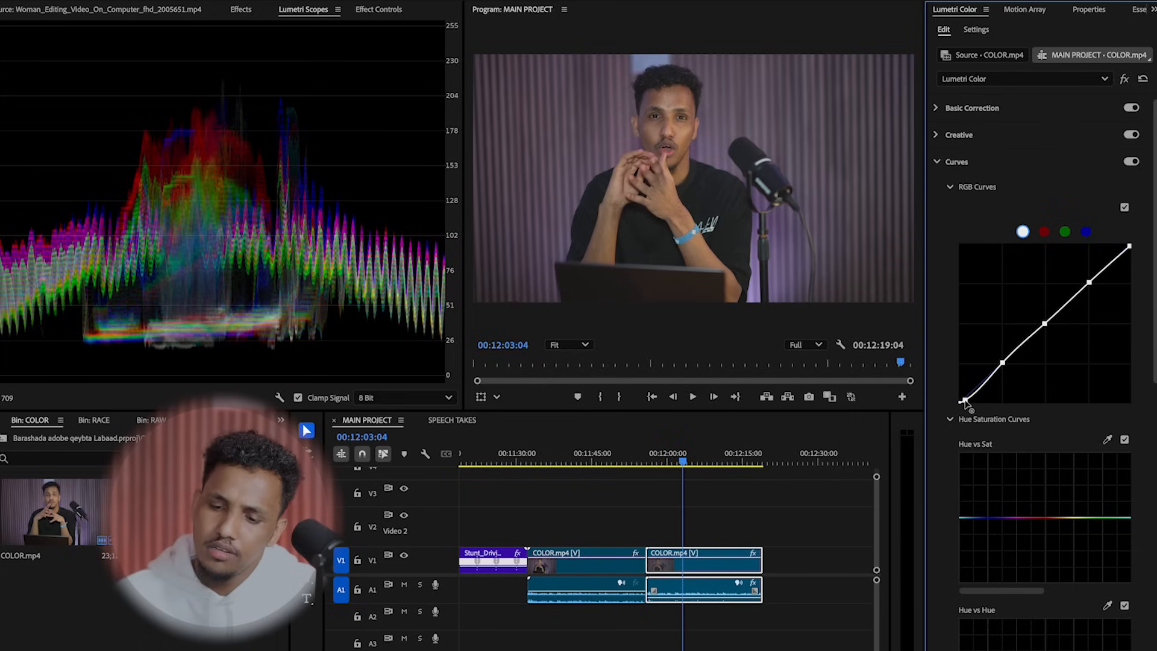
{"action": "key", "text": "space"}
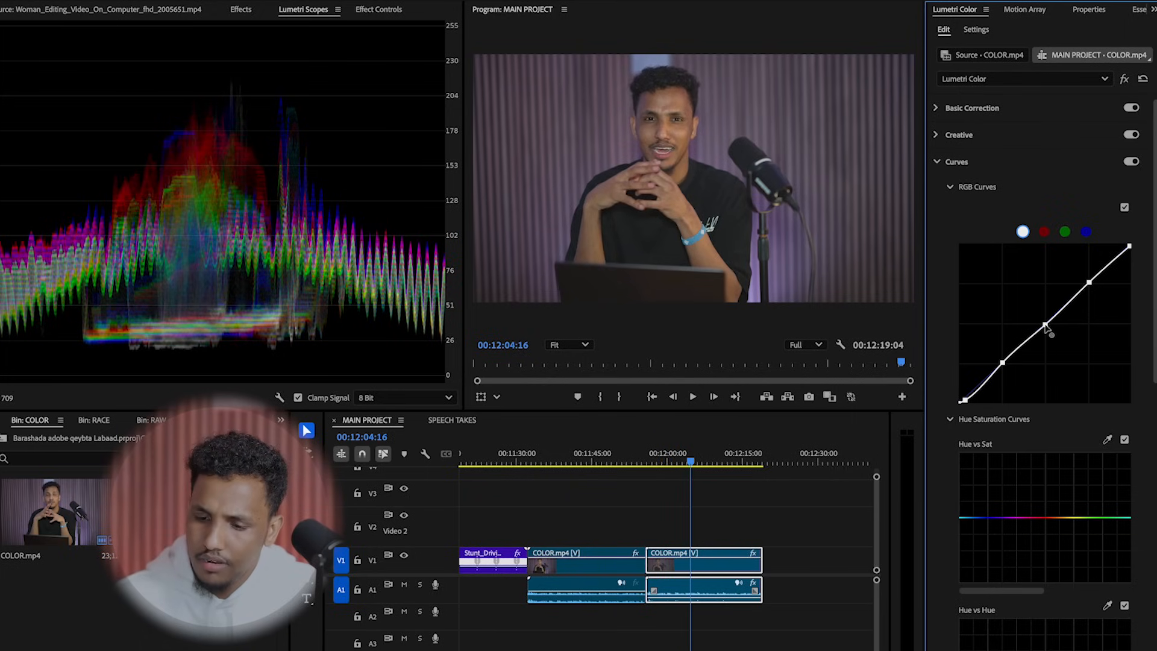
Step: Compare the curve-adjusted second COLOR.mp4 clip with the first clip at 00:11:51:19, and play it on to 00:12:11:10
{"action": "left_click", "coordinate": [624, 453]}
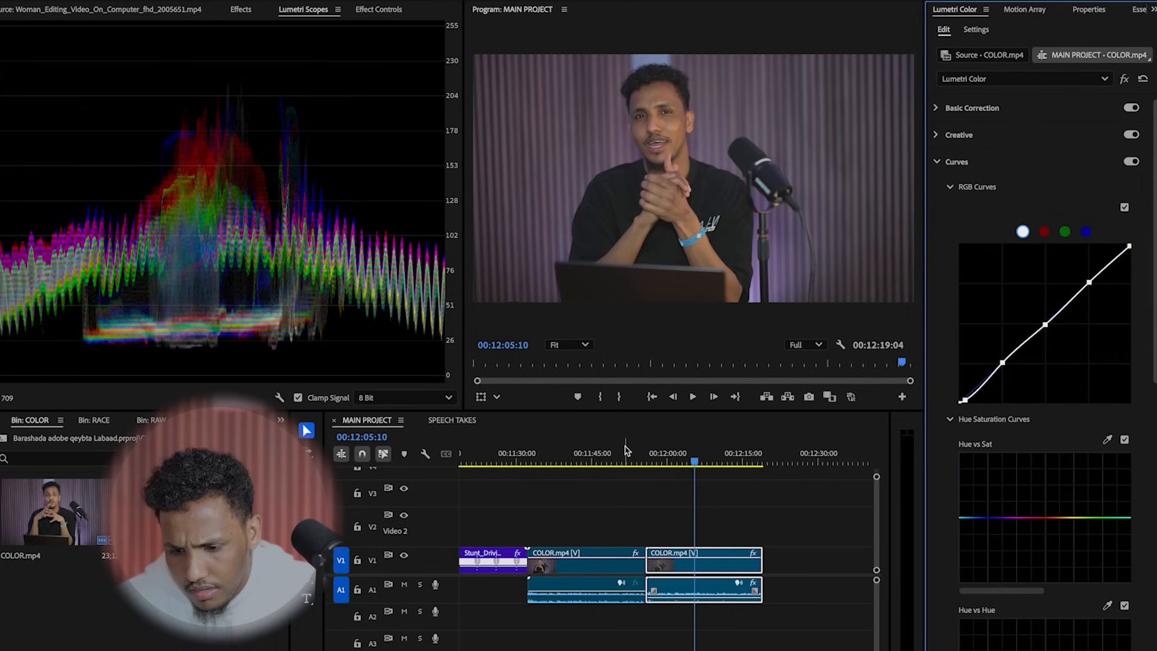
{"action": "key", "text": "space"}
{"action": "key", "text": "space"}
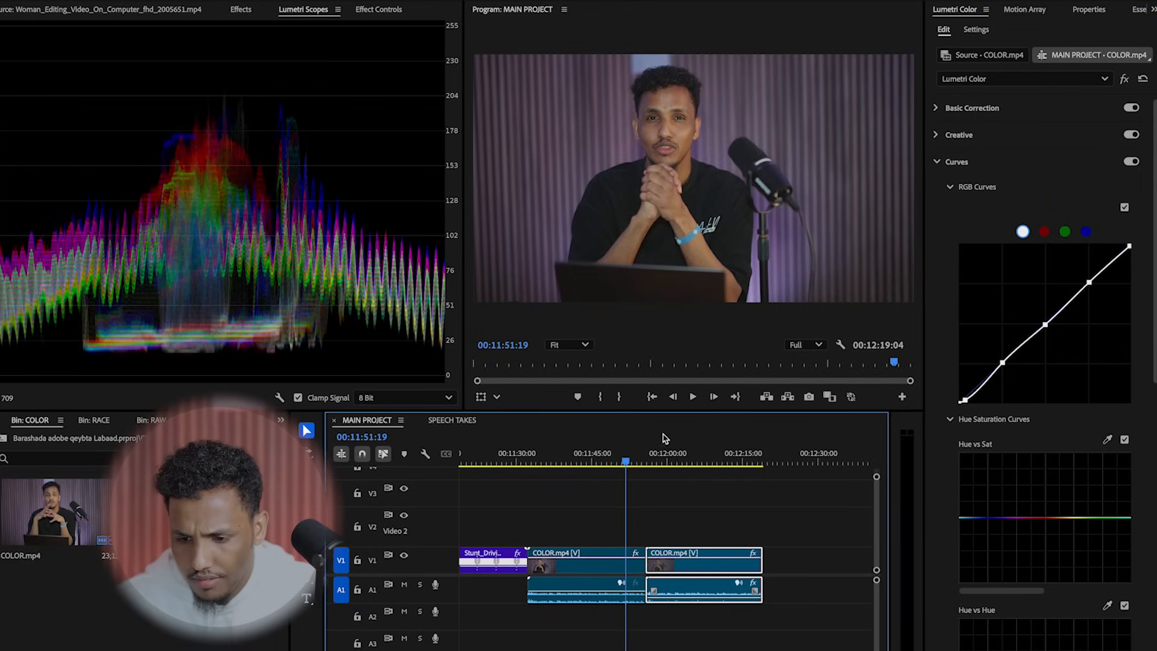
{"action": "left_click", "coordinate": [663, 455]}
{"action": "key", "text": "space"}
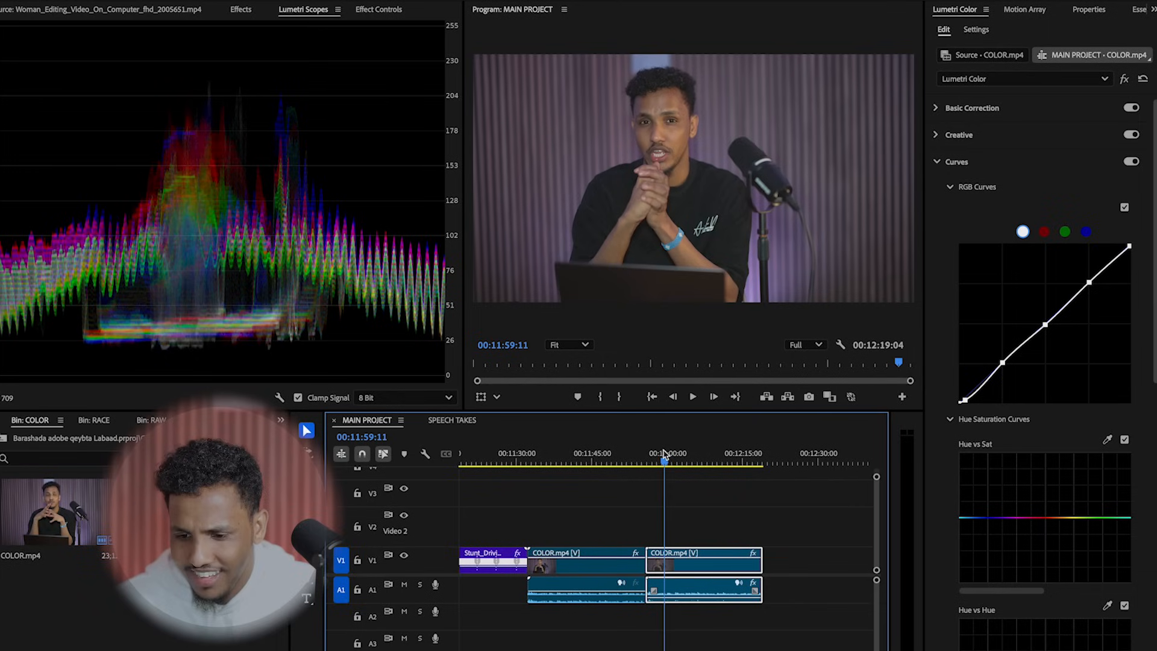
{"action": "key", "text": "space"}
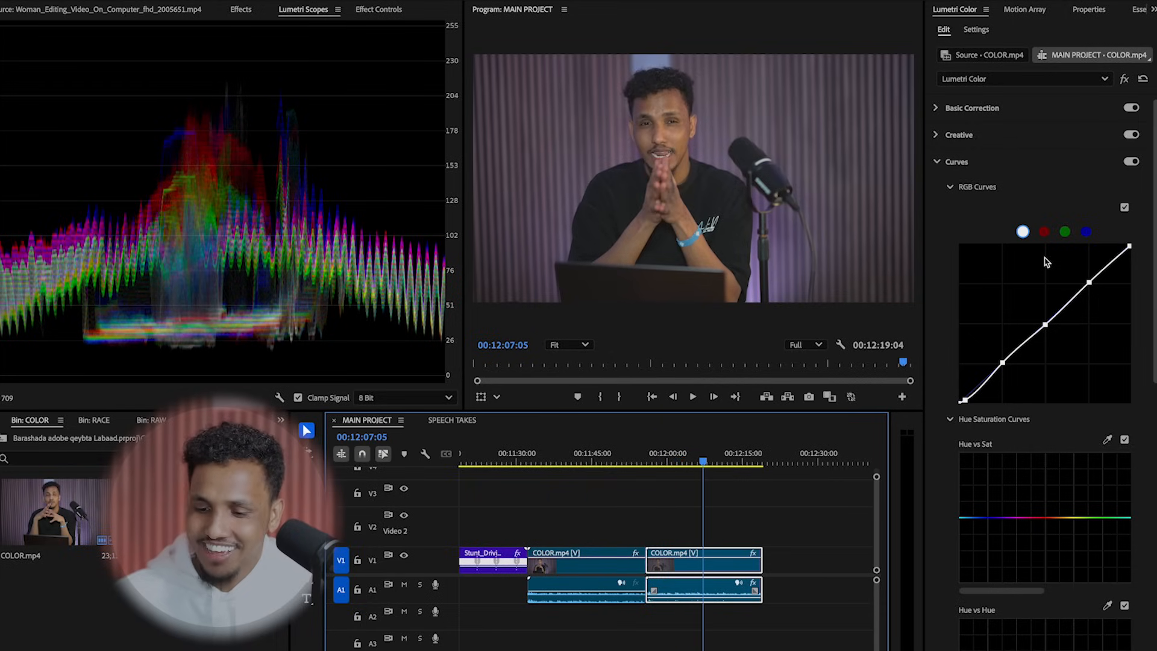
{"action": "key", "text": "space"}
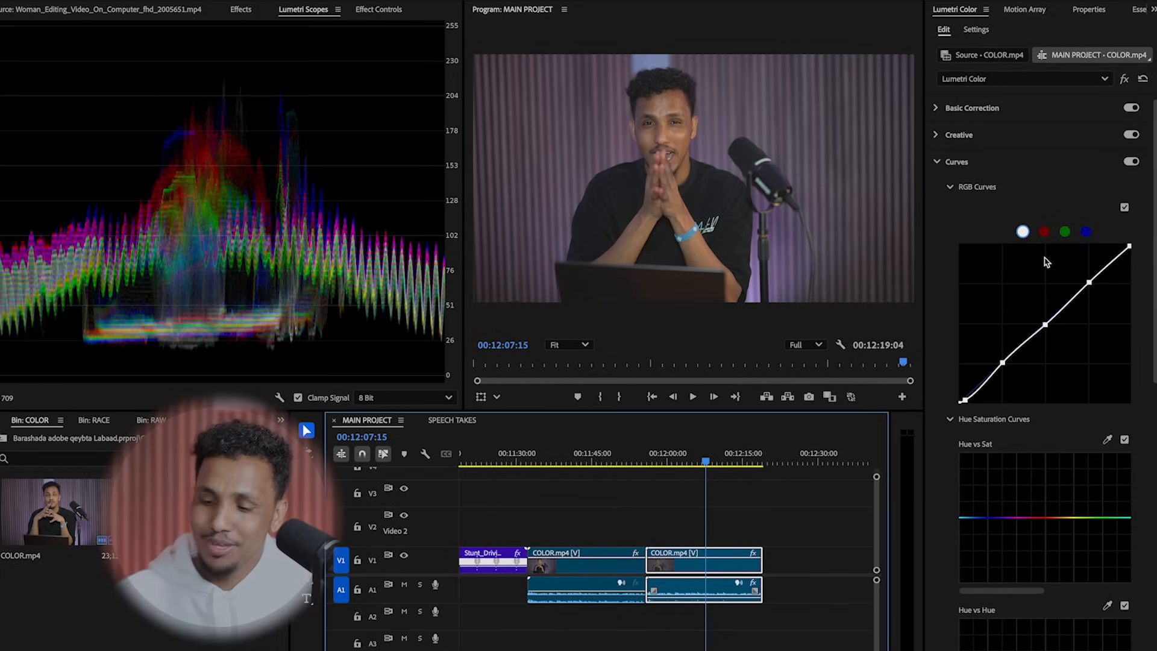
{"action": "key", "text": "space"}
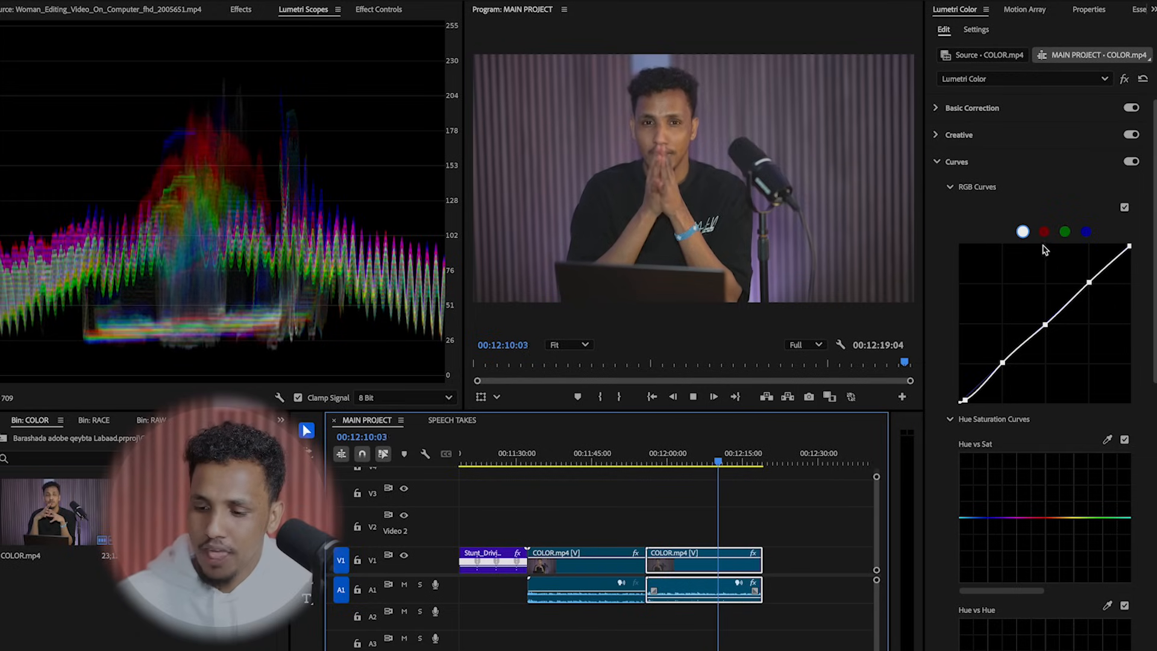
{"action": "key", "text": "space"}
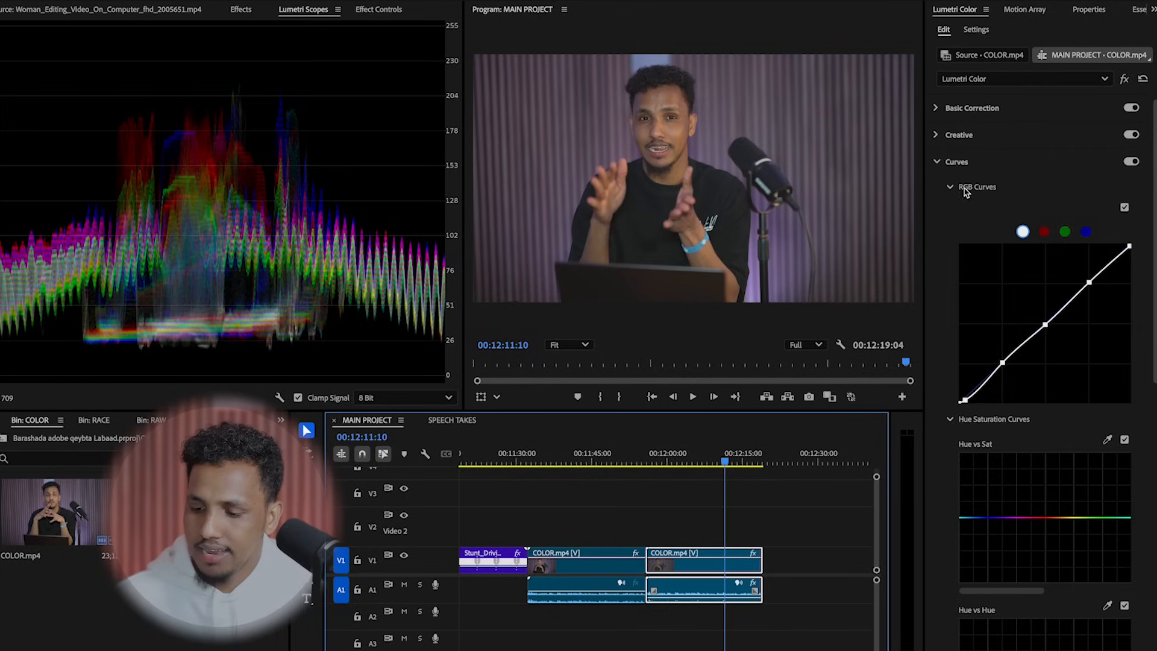
Step: Set the second COLOR.mp4 clip's Creative adjustments to Sharpen 24.1 and Saturation 106.0, reviewing them in short playbacks
{"action": "left_click", "coordinate": [938, 137]}
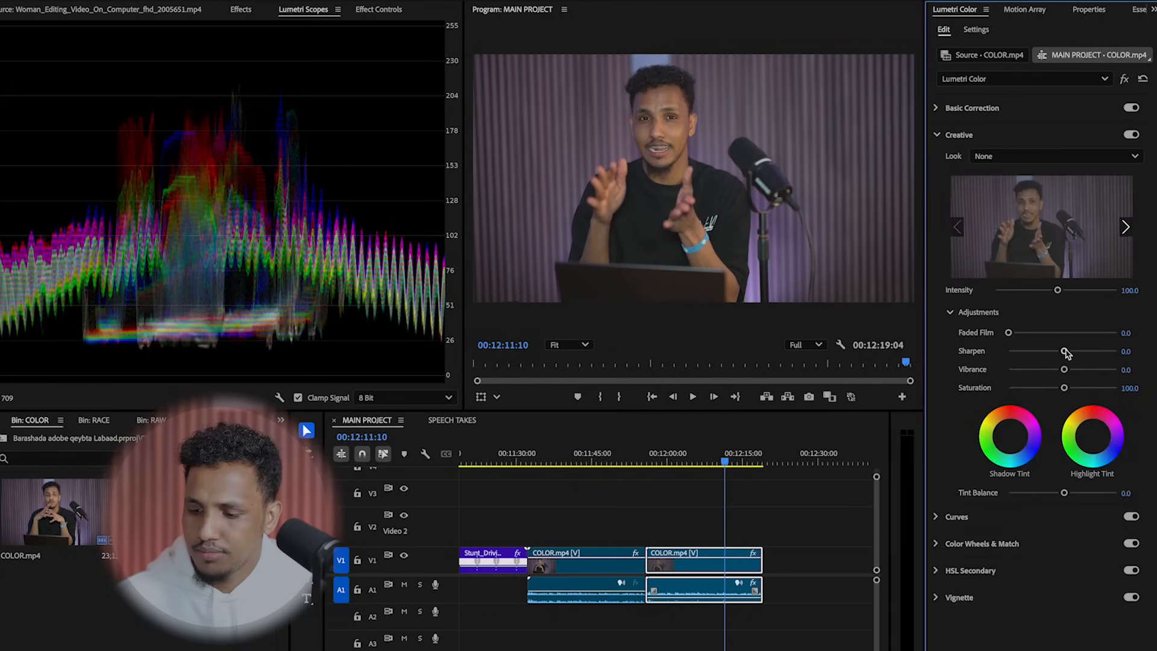
{"action": "left_click_drag", "start_coordinate": [1070, 353], "coordinate": [1077, 353]}
{"action": "key", "text": "space"}
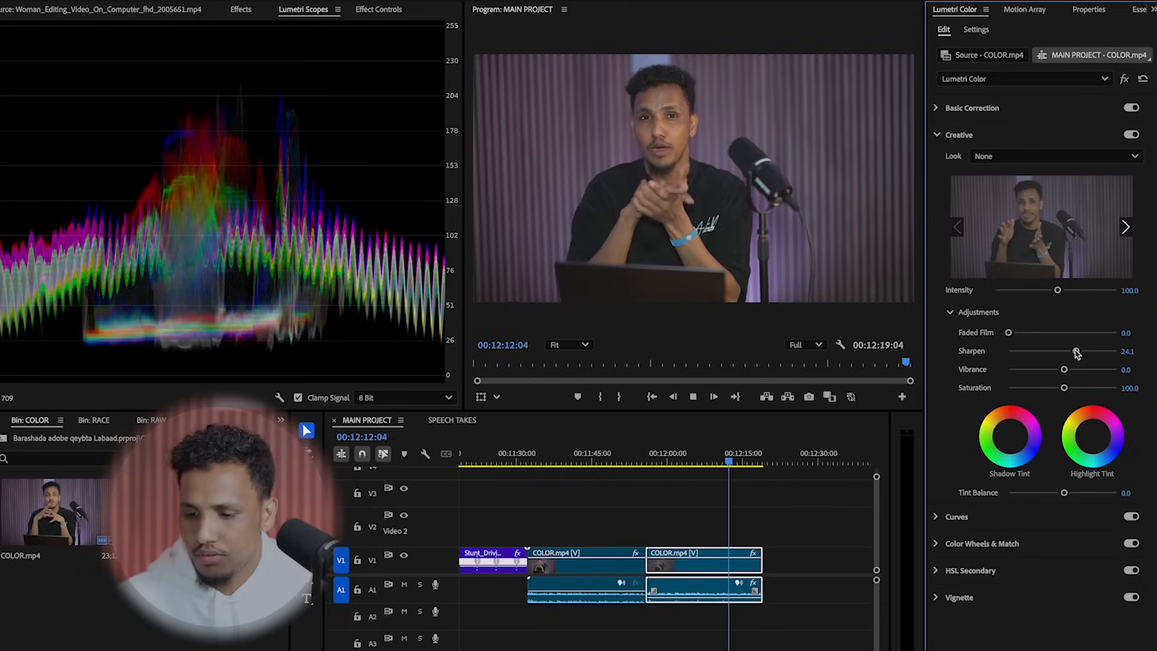
{"action": "key", "text": "space"}
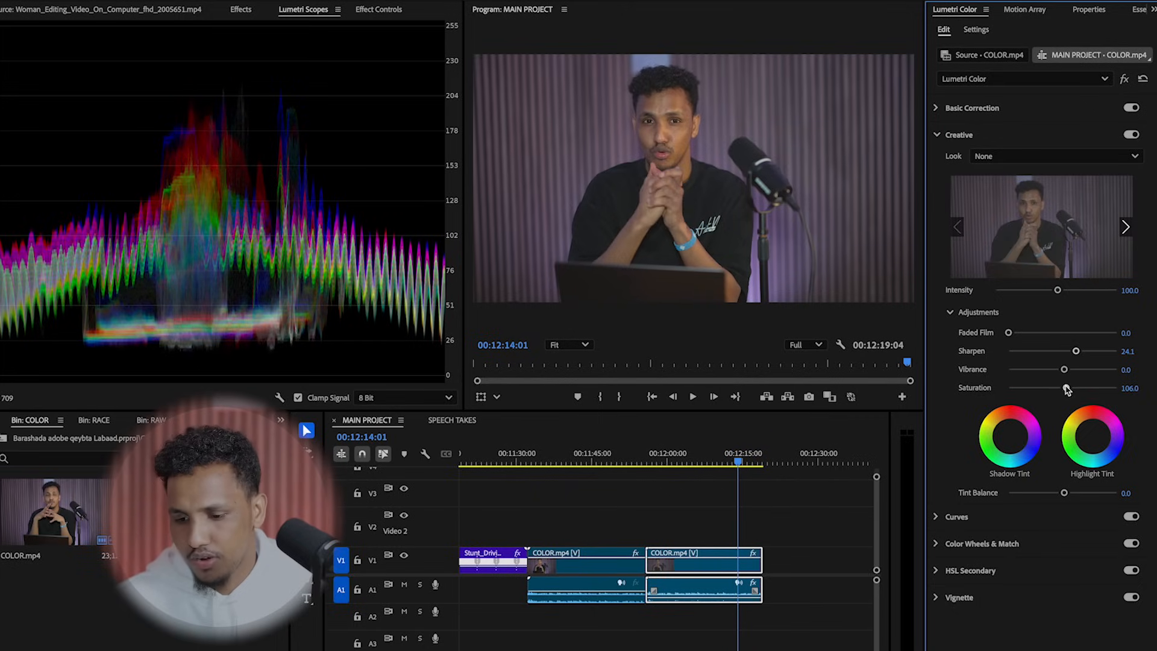
{"action": "key", "text": "space"}
{"action": "key", "text": "space"}
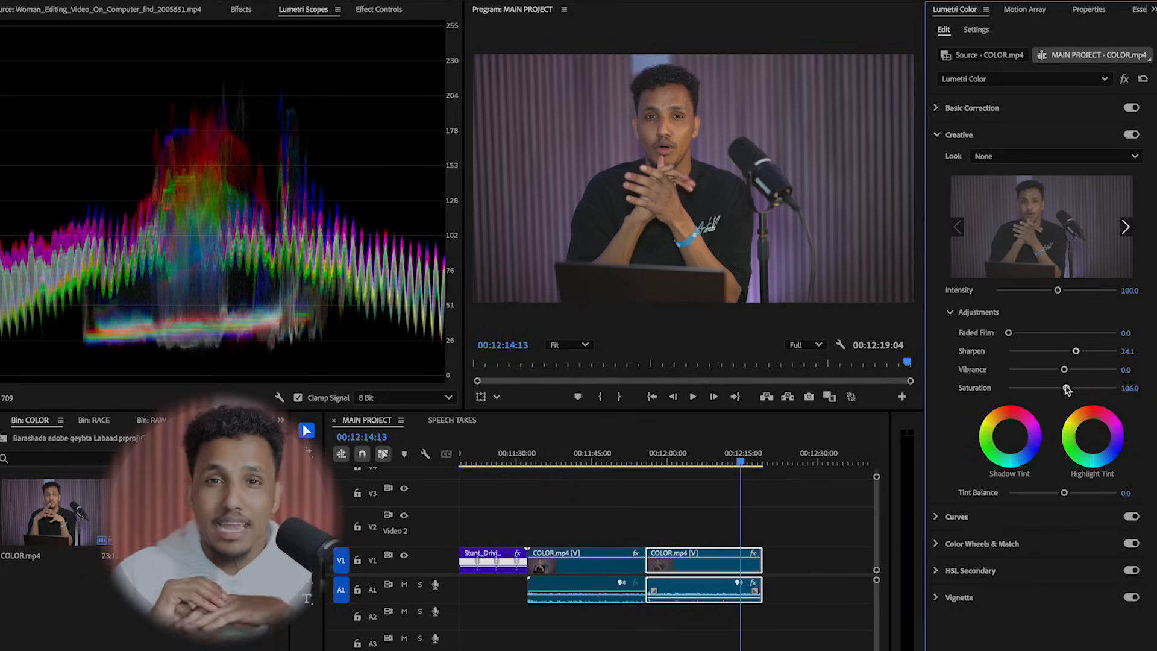
Step: Compare the first COLOR.mp4 clip with the second around 00:12:00:20, and play the corrected picture in an enlarged view
{"action": "left_click", "coordinate": [626, 458]}
{"action": "left_click", "coordinate": [668, 458]}
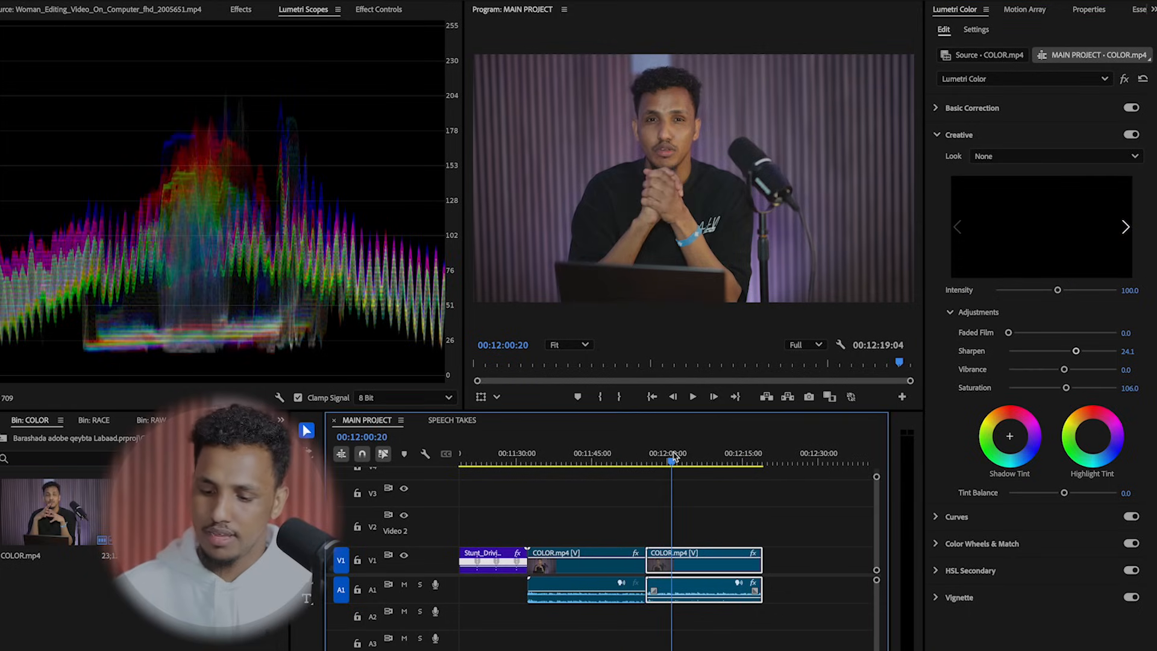
{"action": "key", "text": "space"}
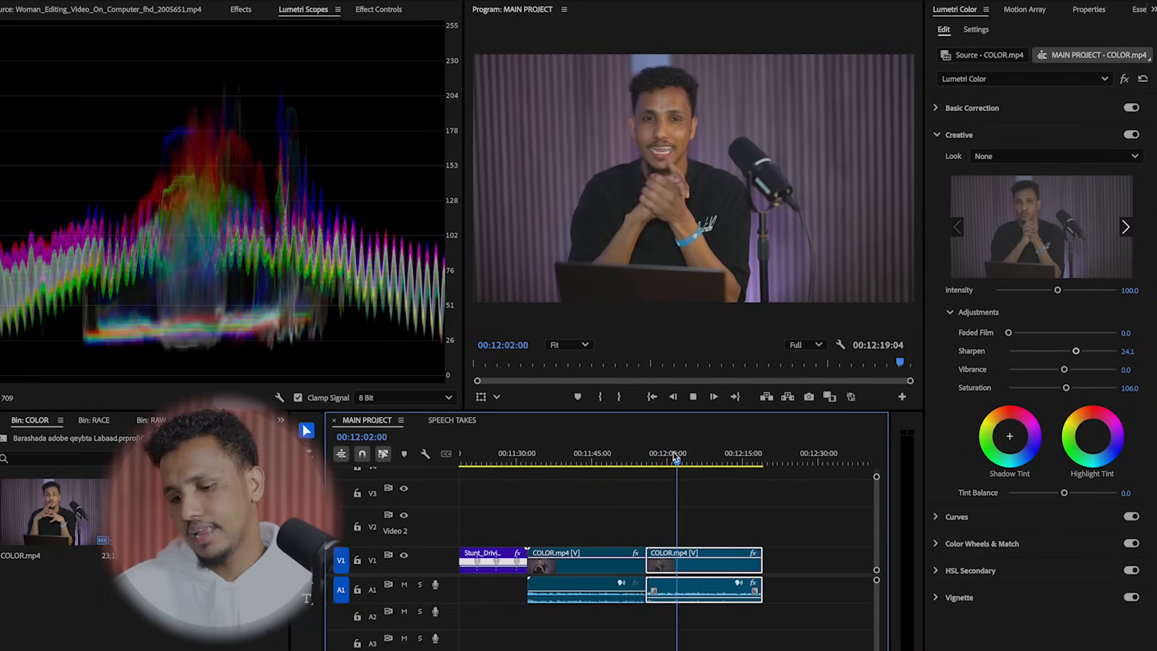
{"action": "key", "text": "space"}
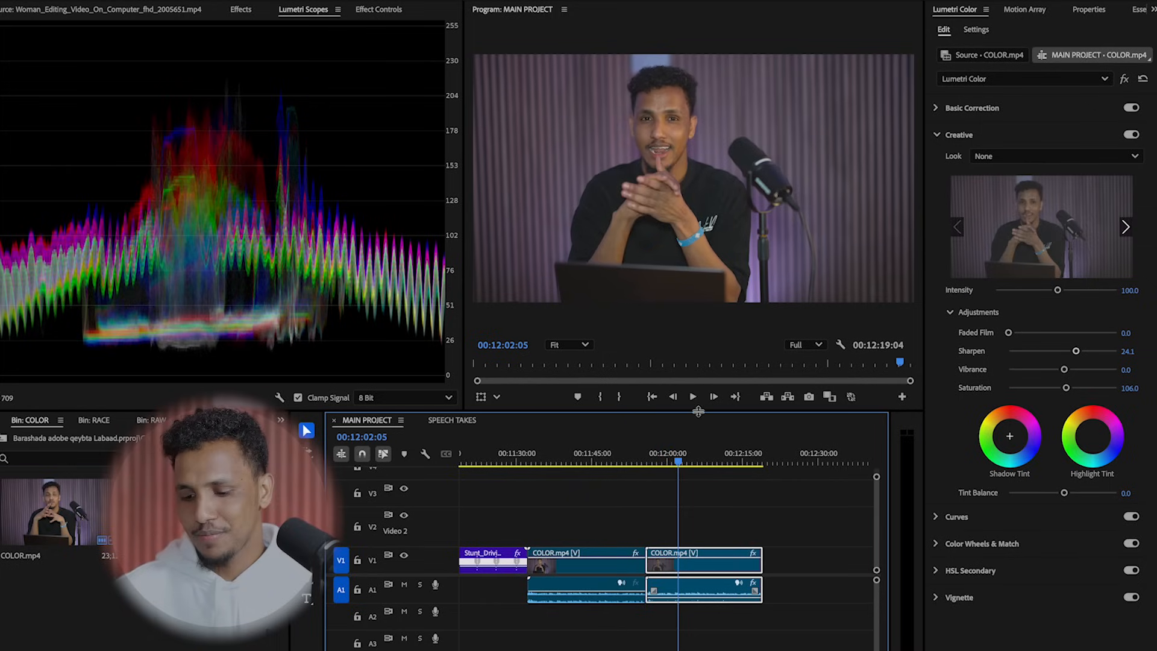
{"action": "key", "text": "grave"}
{"action": "key", "text": "space"}
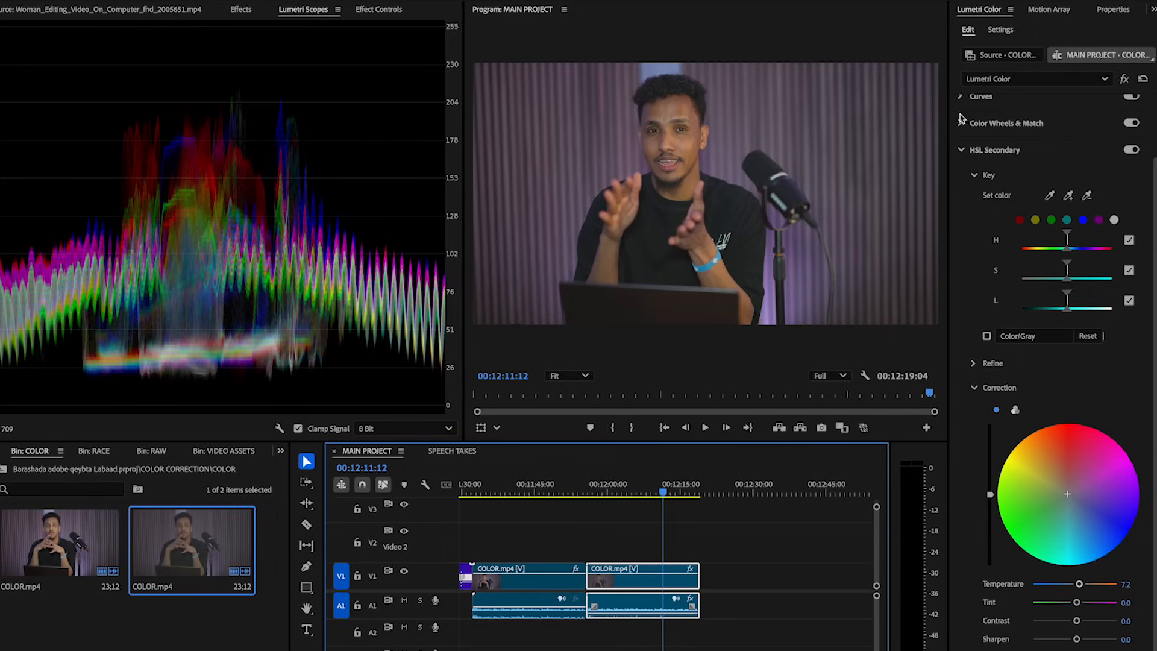
Step: Move the playhead to 00:12:07:06 and open the second COLOR.mp4 clip in the Source monitor beside its corrected picture
{"action": "mouse_move", "coordinate": [661, 494]}
{"action": "left_mouse_down"}
{"action": "mouse_move", "coordinate": [630, 500]}
{"action": "mouse_move", "coordinate": [642, 506]}
{"action": "left_mouse_up"}
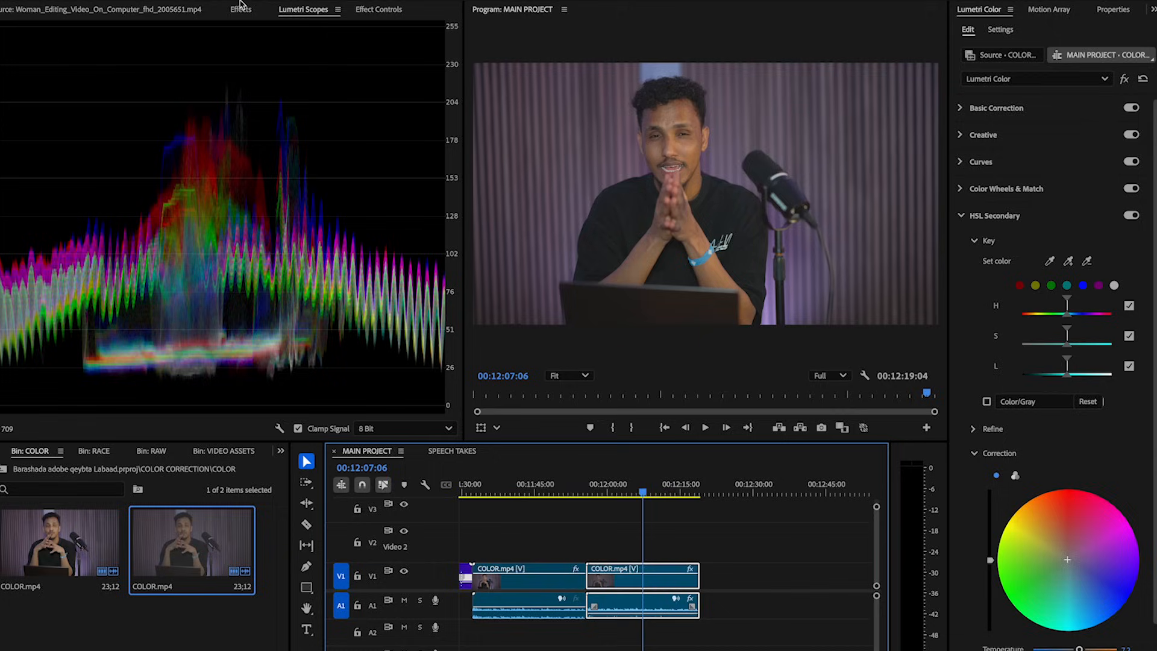
{"action": "double_click", "coordinate": [598, 571]}
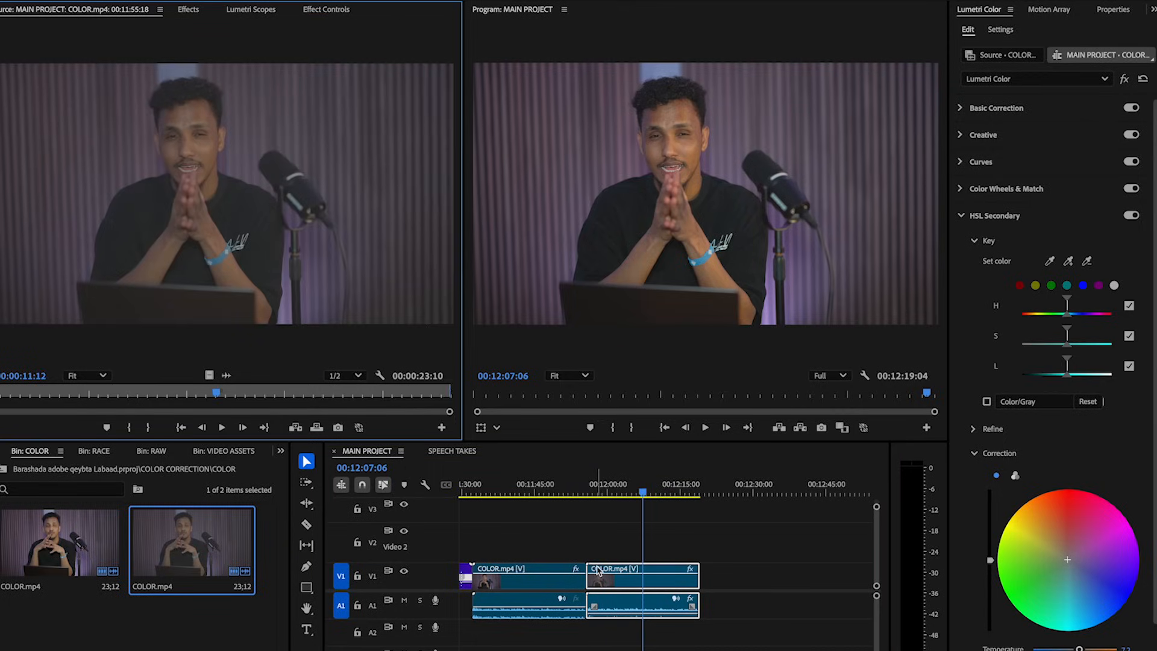
{"action": "left_click", "coordinate": [664, 551]}
{"action": "key", "text": "minus"}
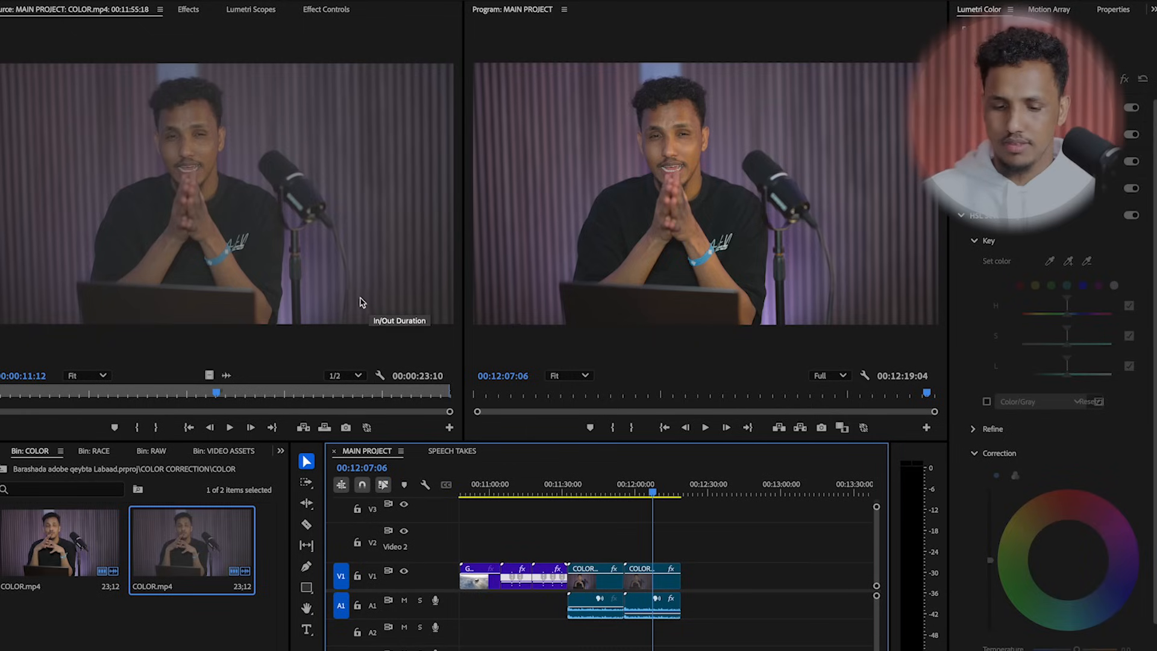
Step: Compare the flat source picture with the corrected sequence picture by maximizing each monitor in turn
{"action": "left_click", "coordinate": [342, 288]}
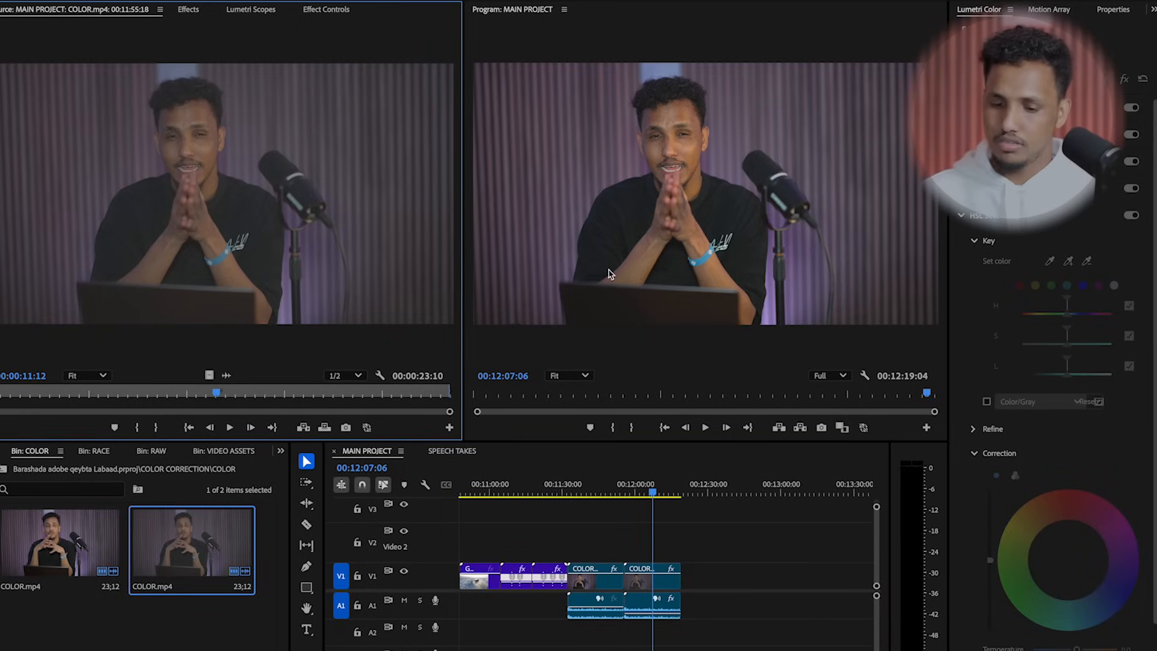
{"action": "key", "text": "grave"}
{"action": "key", "text": "grave"}
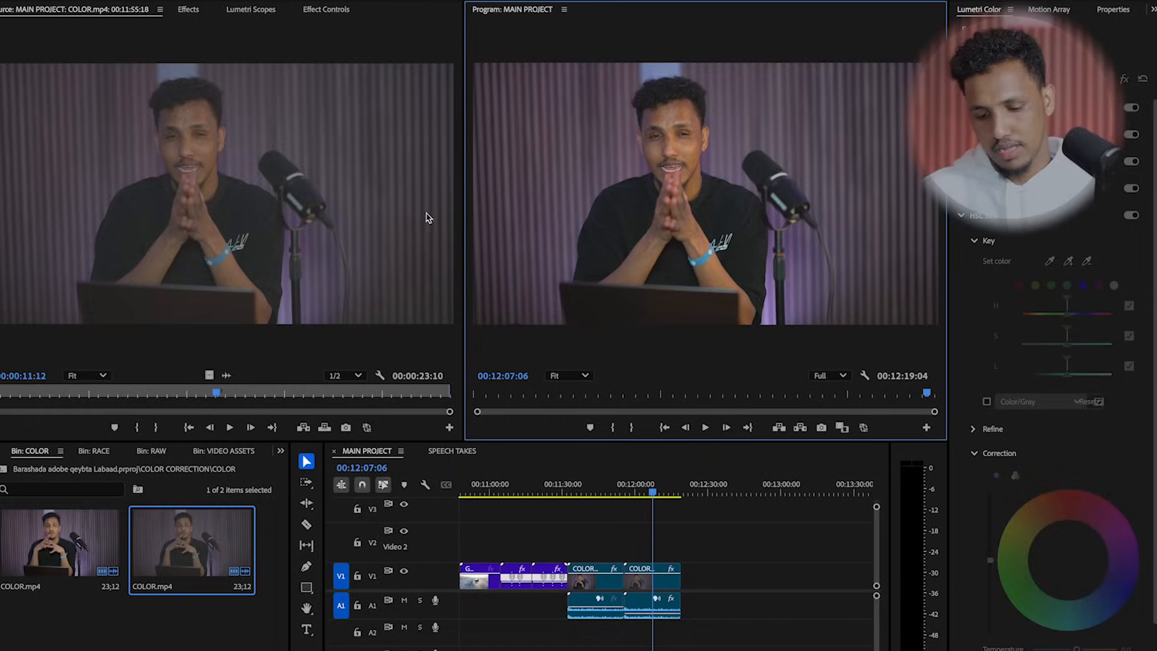
{"action": "key", "text": "grave"}
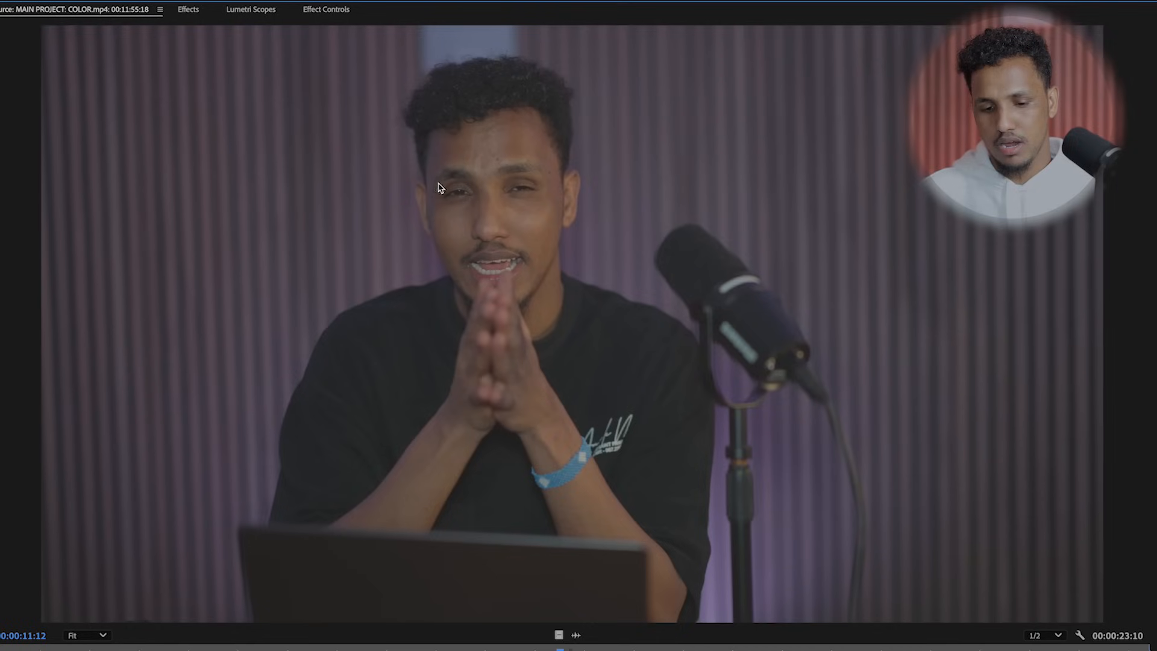
{"action": "key", "text": "grave"}
{"action": "key", "text": "grave"}
{"action": "key", "text": "grave"}
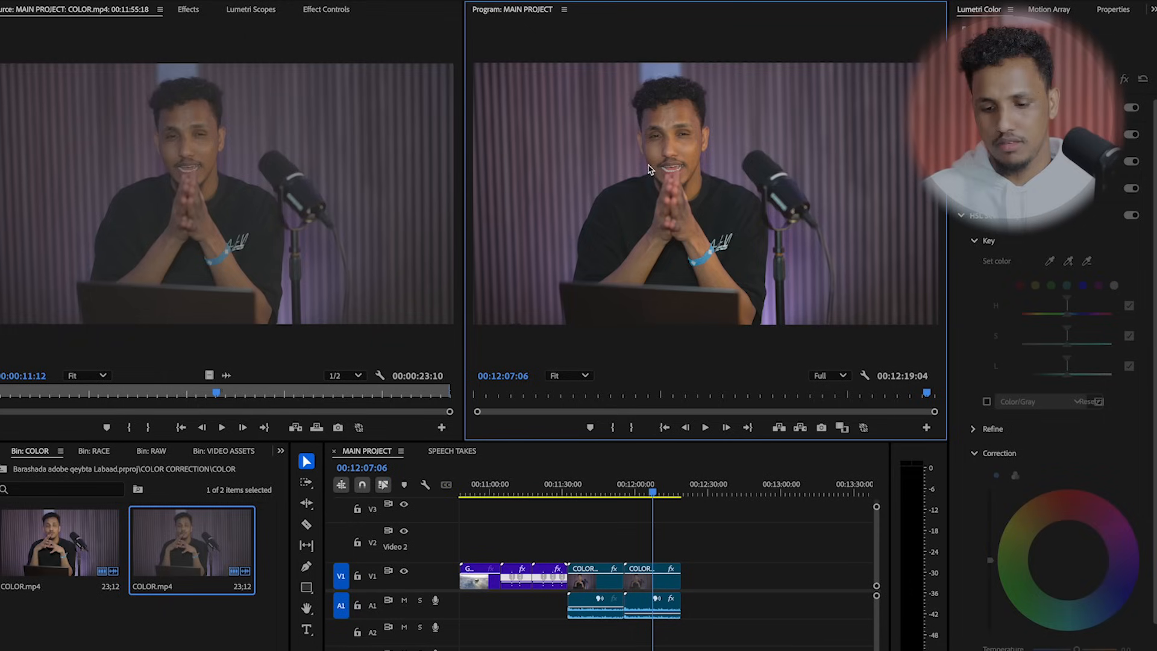
Step: Zoom the MAIN PROJECT timeline out to its full length and move the playhead back to 00:05:49:15
{"action": "left_click", "coordinate": [741, 597]}
{"action": "key", "text": "minus"}
{"action": "key", "text": "minus"}
{"action": "key", "text": "minus"}
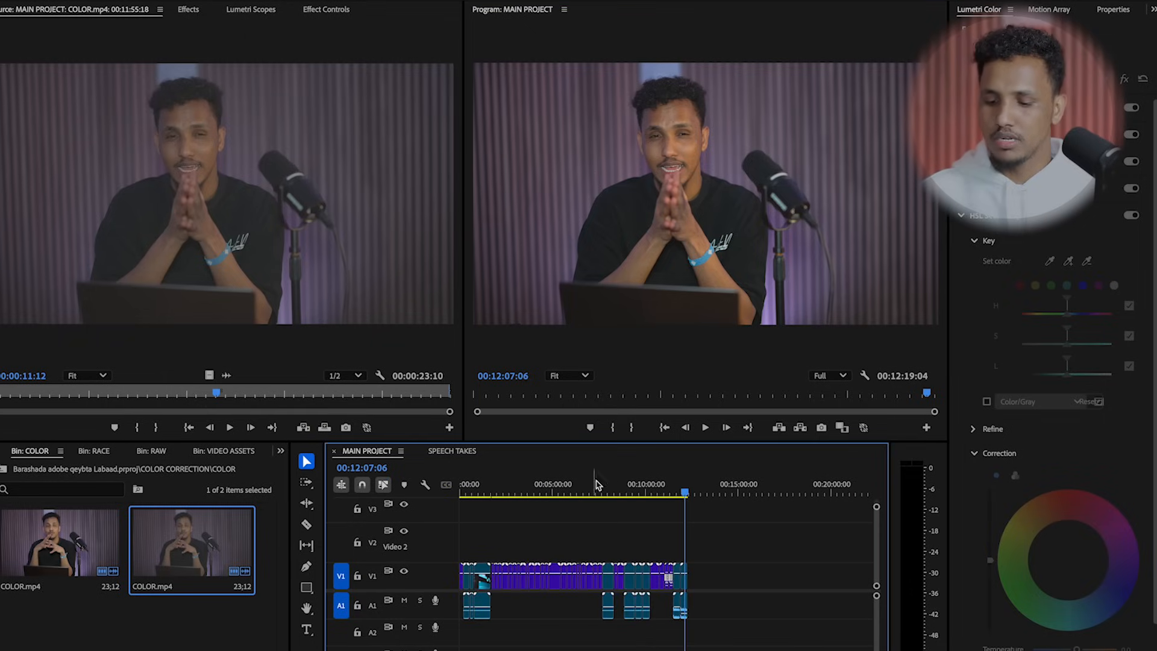
{"action": "left_click_drag", "start_coordinate": [625, 483], "coordinate": [566, 500]}
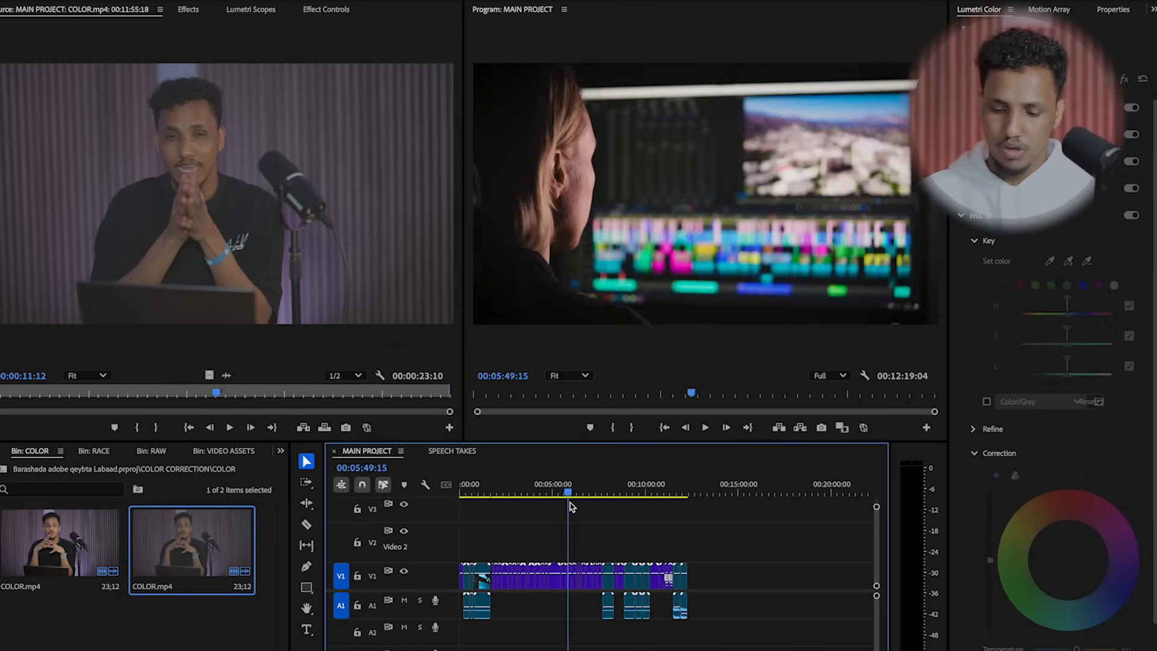
{"action": "key", "text": "backslash"}
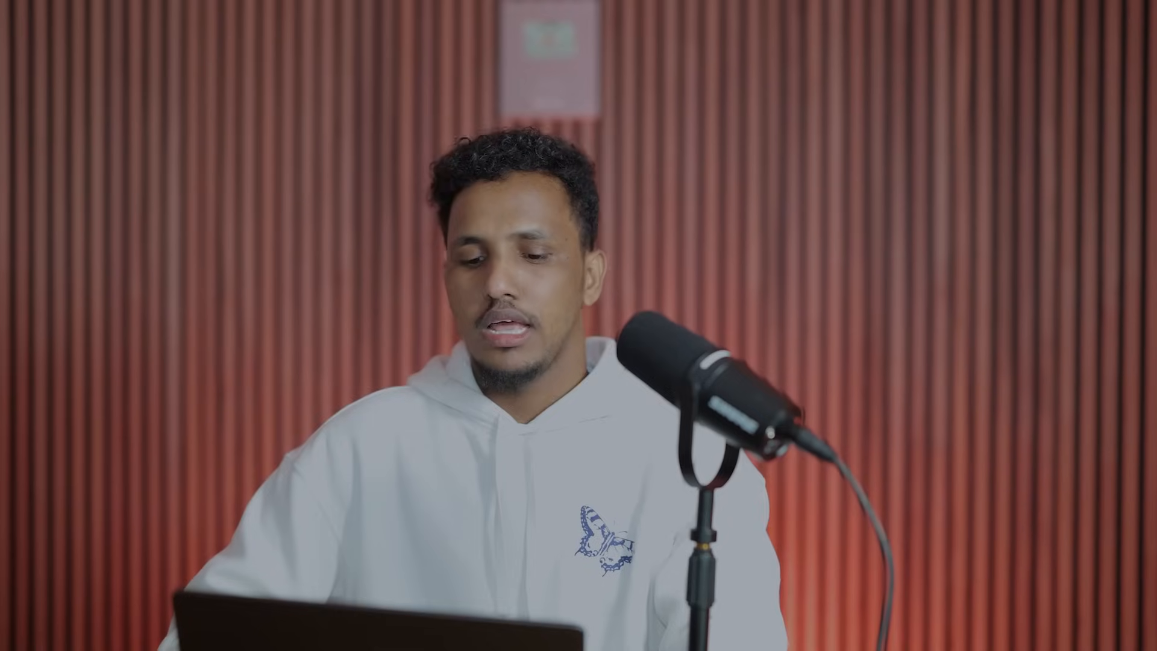
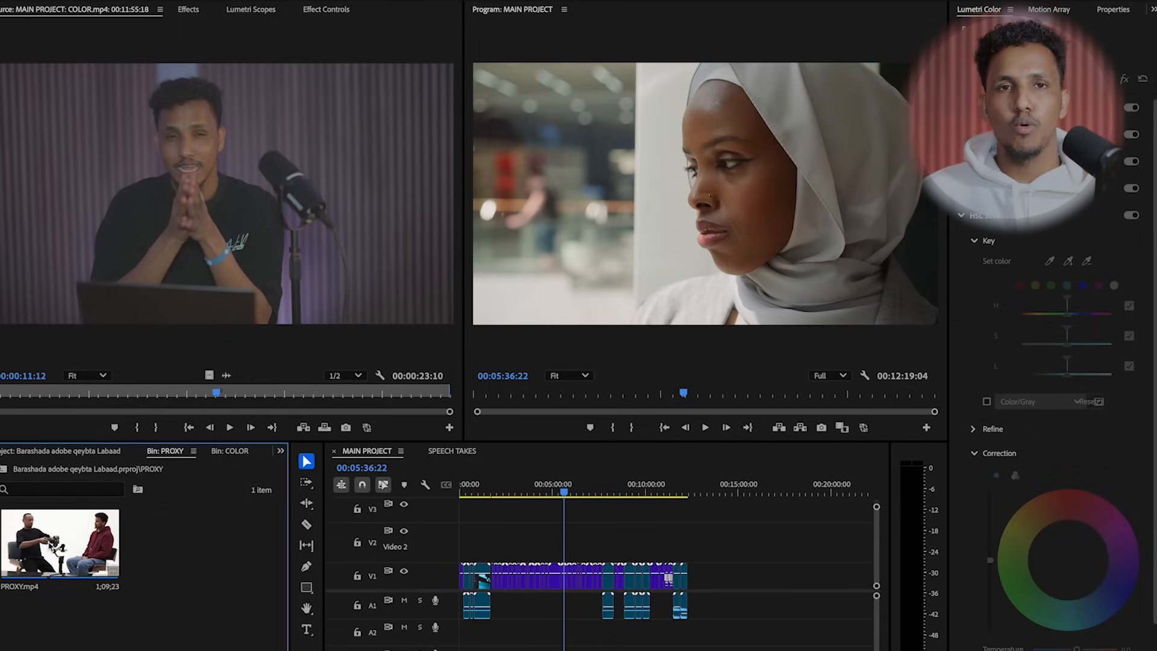
Step: Open PROXY.mp4 in the Source monitor, play it briefly, and show the PROXY bin in list view
{"action": "double_click", "coordinate": [60, 542]}
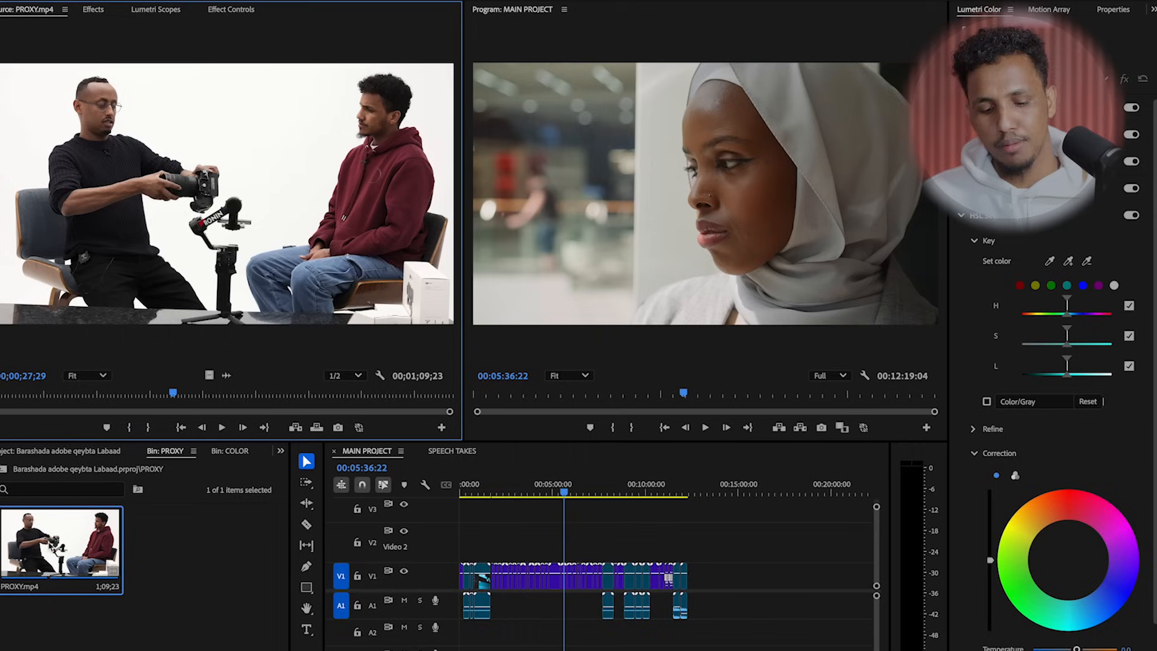
{"action": "key", "text": "space"}
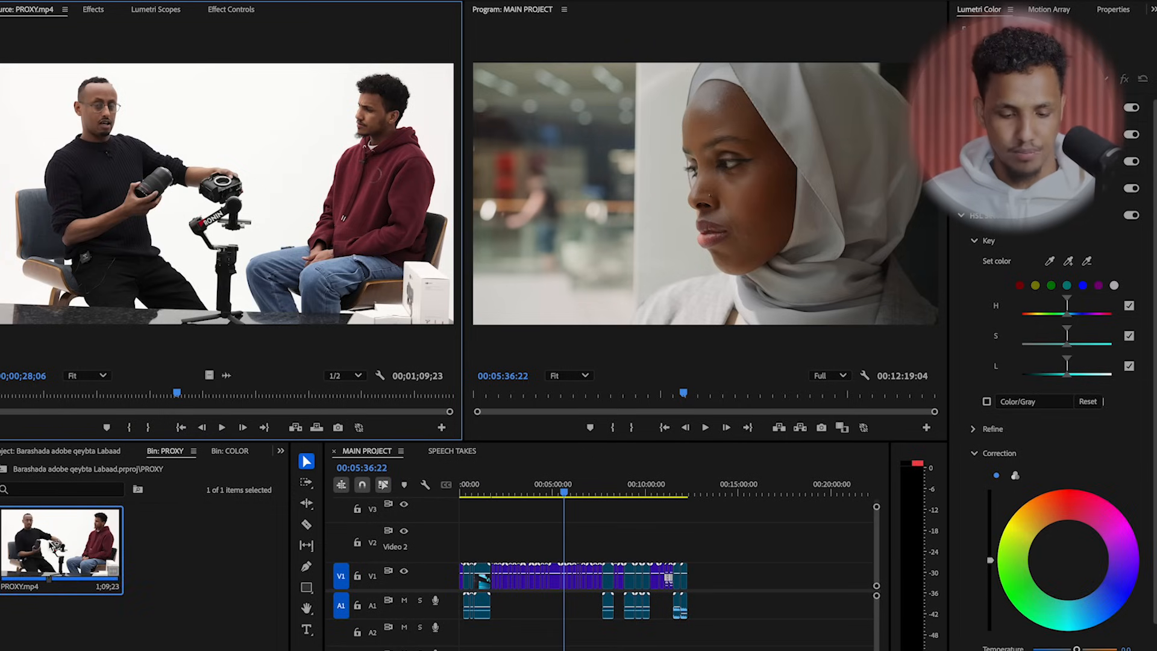
{"action": "left_click", "coordinate": [24, 650]}
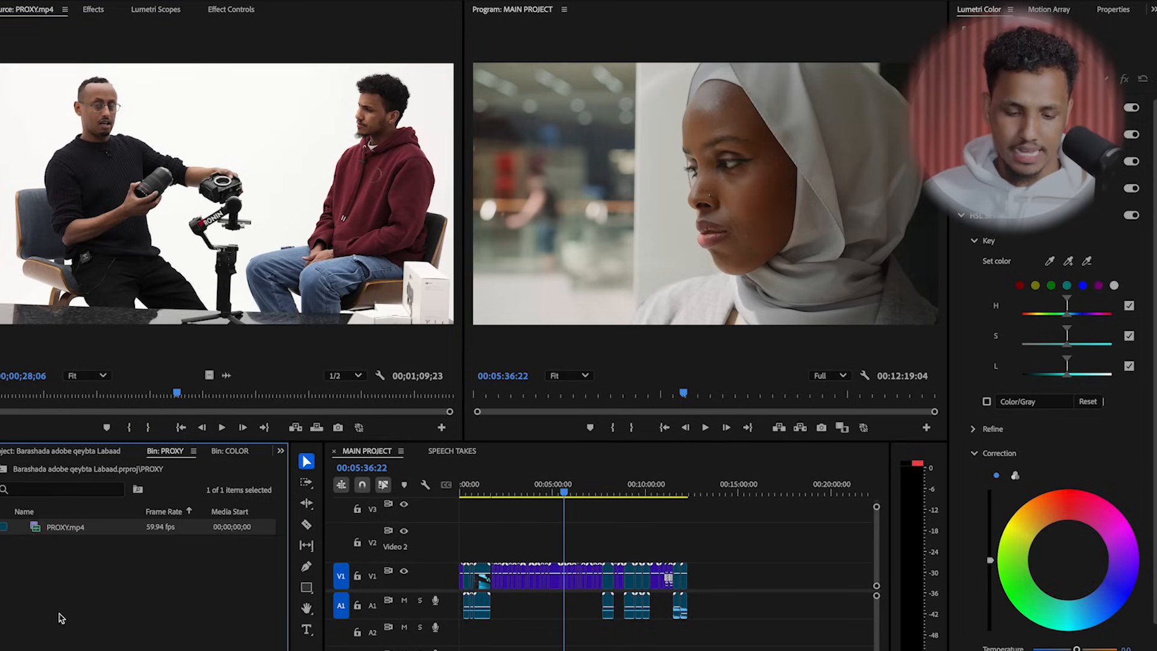
Step: Create a new sequence from PROXY.mp4 and play its opening seconds up to 00;00;04;19 with the system sound muted
{"action": "right_click", "coordinate": [47, 535]}
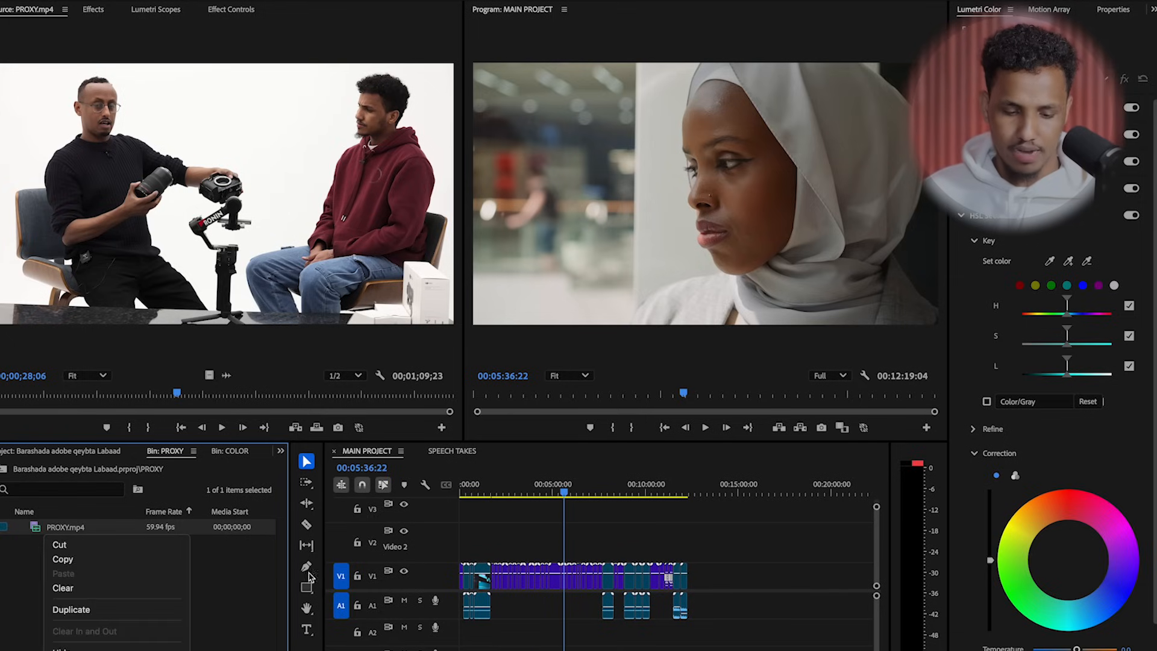
{"action": "key", "text": "Escape"}
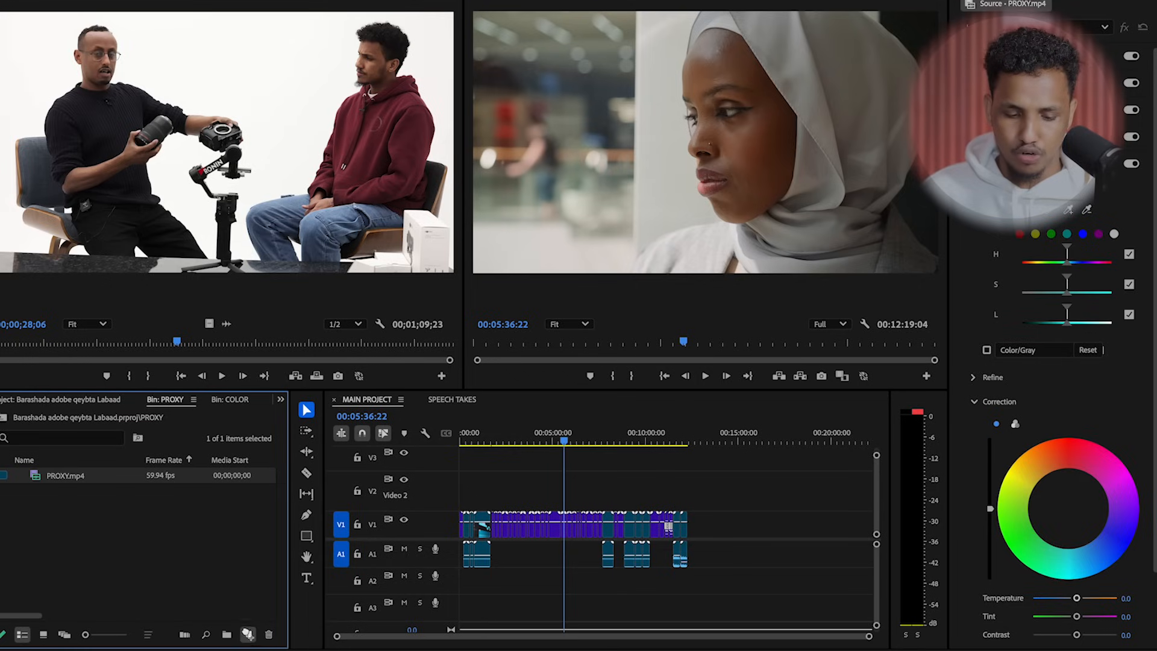
{"action": "left_click_drag", "start_coordinate": [248, 634], "coordinate": [248, 634]}
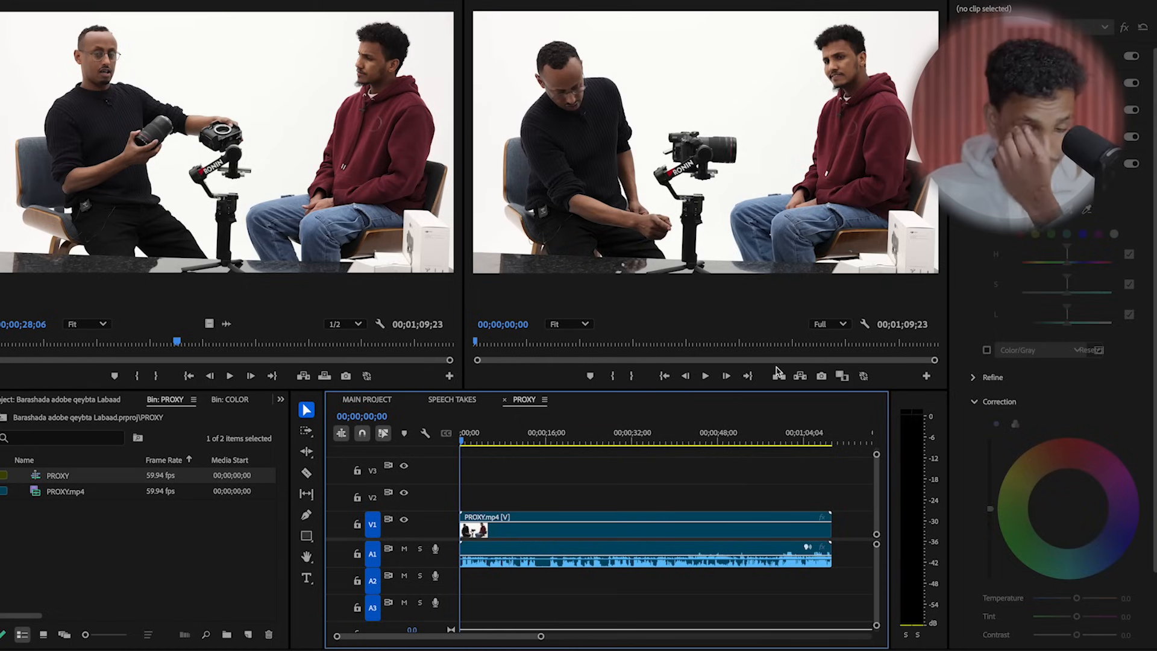
{"action": "key", "text": "XF86AudioMute"}
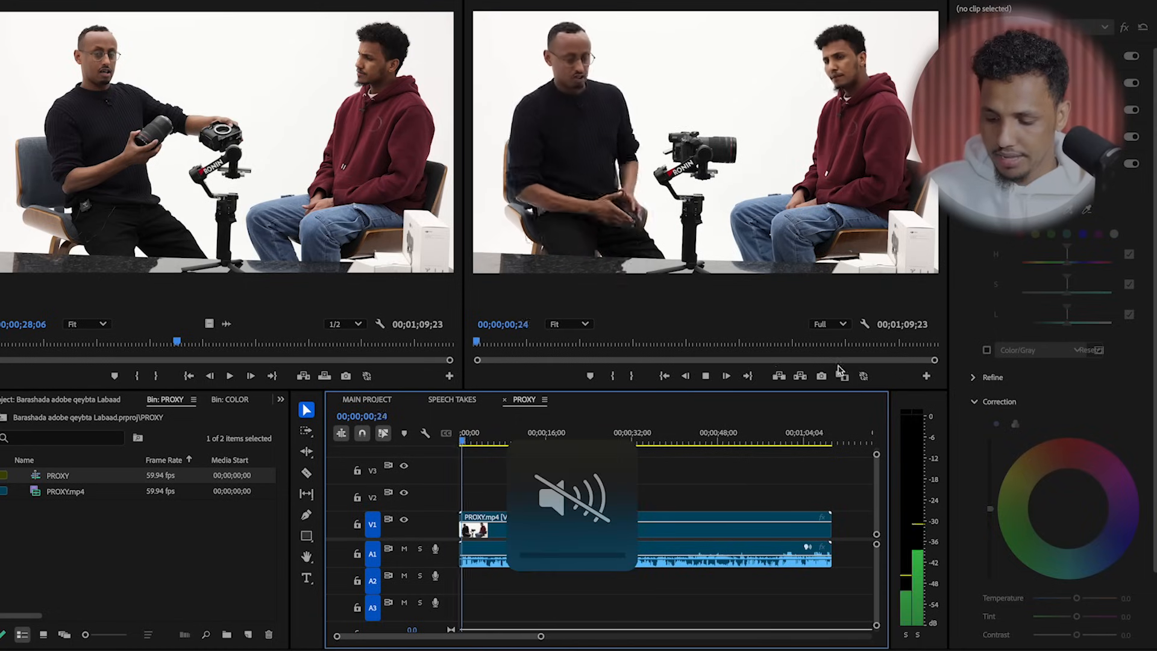
{"action": "key", "text": "space"}
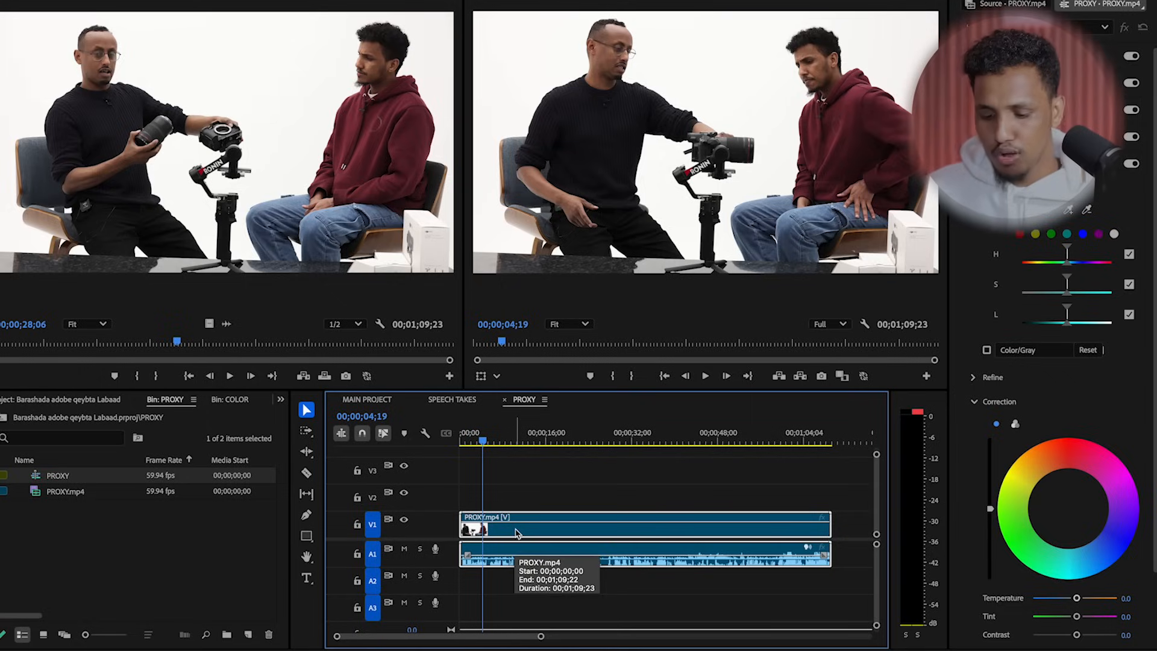
Step: Show the PROXY bin as thumbnails and open the Create Proxies settings for PROXY.mp4
{"action": "left_click", "coordinate": [43, 635]}
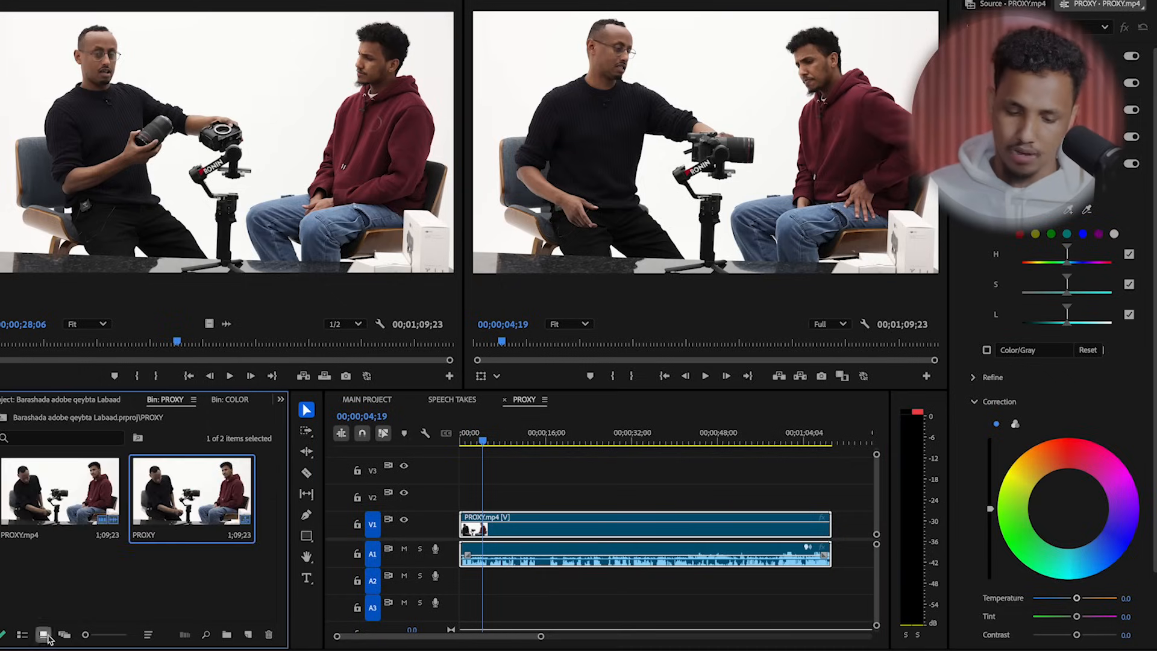
{"action": "right_click", "coordinate": [57, 490]}
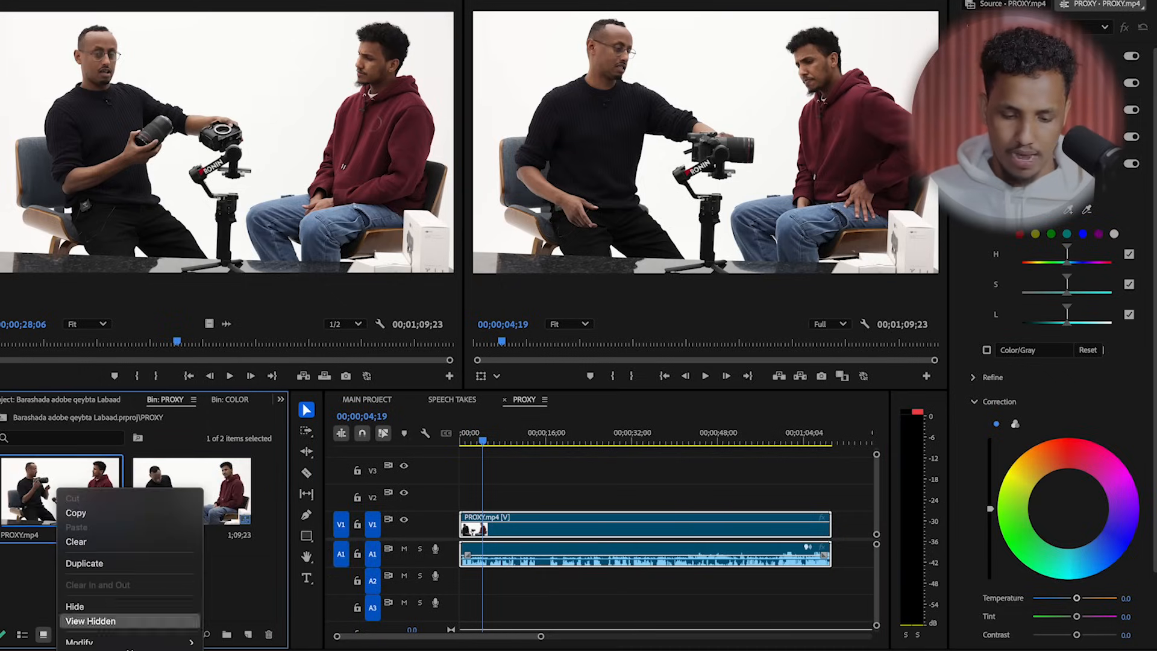
{"action": "scroll", "coordinate": [130, 621], "scroll_direction": "down", "scroll_amount": 5}
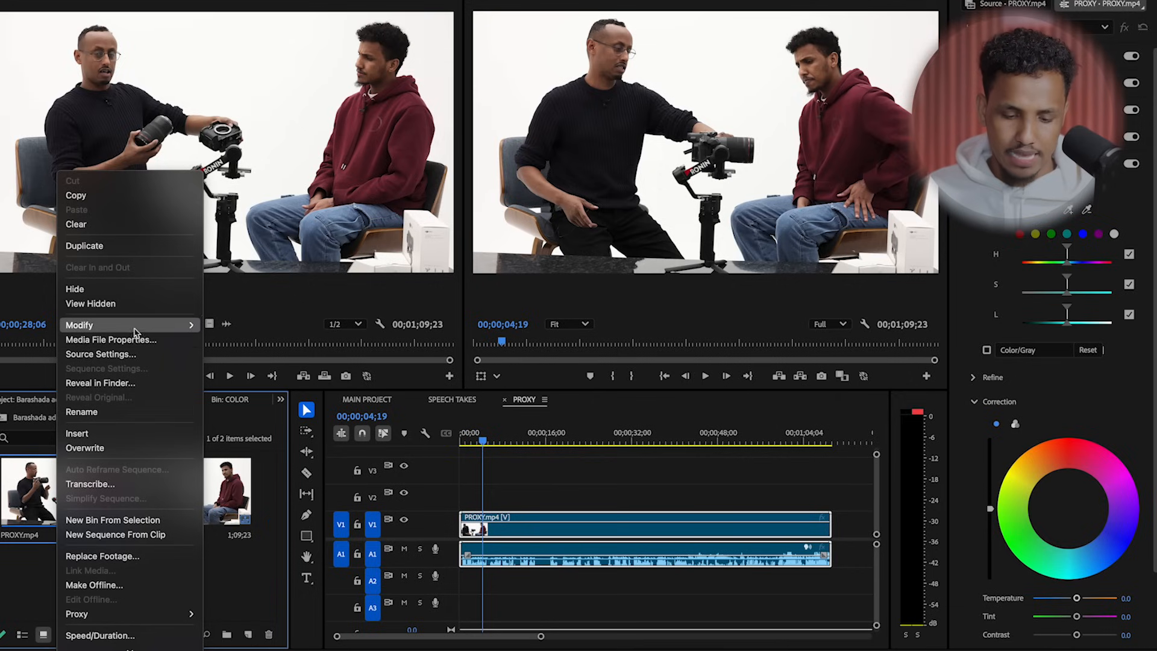
{"action": "mouse_move", "coordinate": [136, 332]}
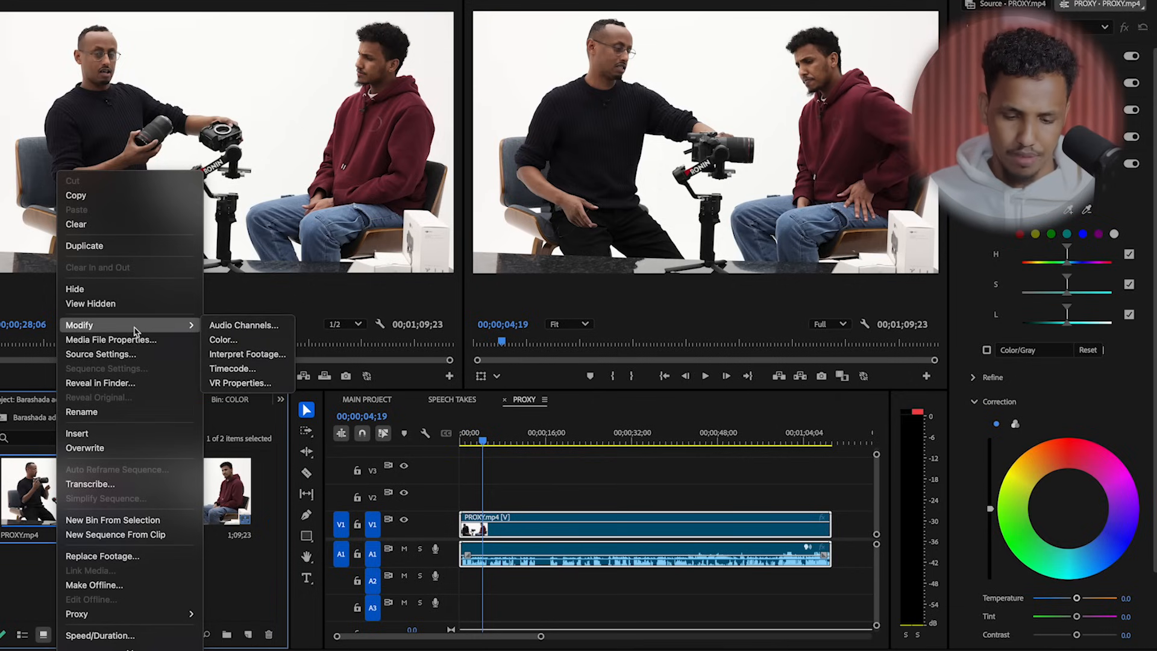
{"action": "mouse_move", "coordinate": [147, 615]}
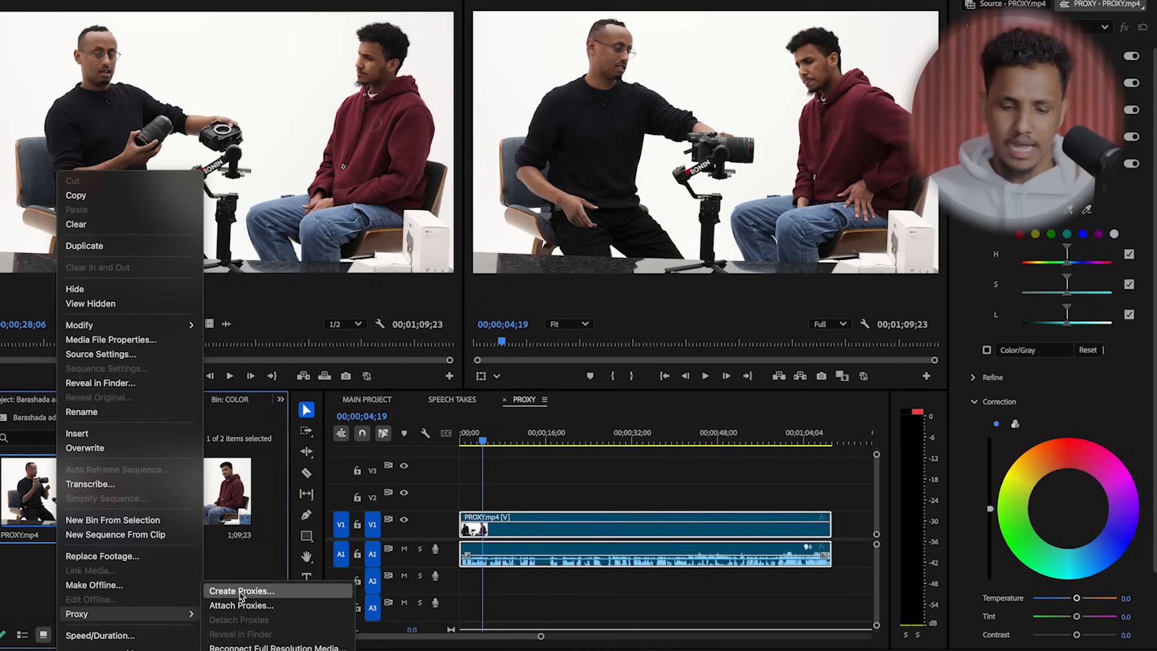
{"action": "left_click", "coordinate": [240, 593]}
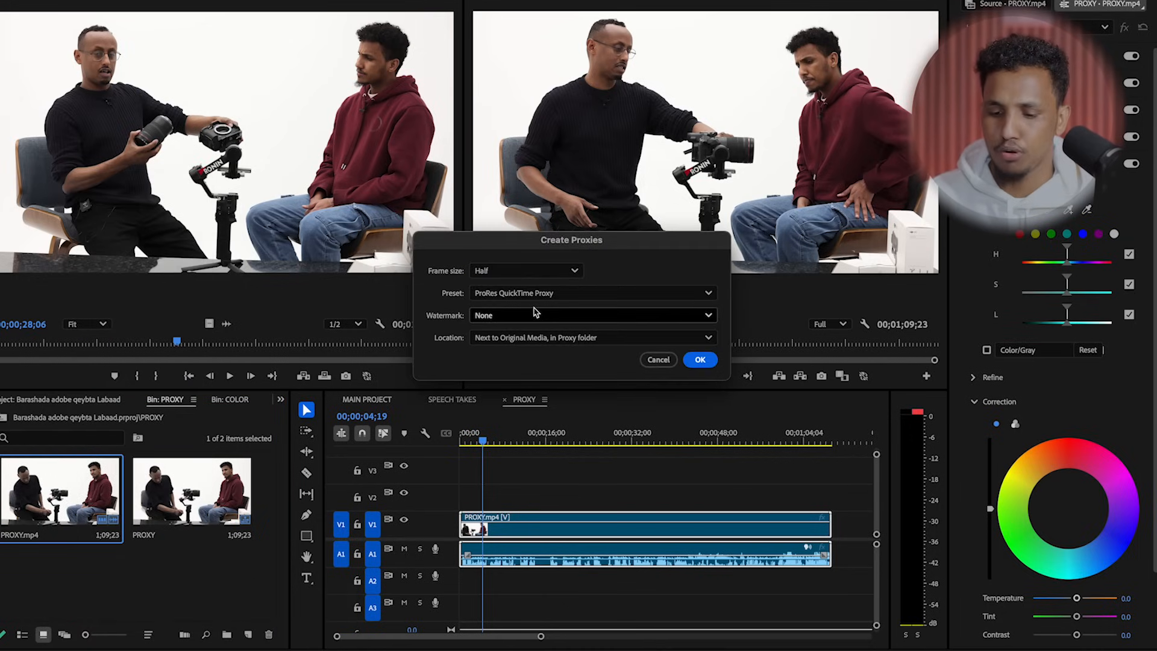
Step: Create a proxy of PROXY.mp4 at Half frame size with the ProRes QuickTime Proxy preset, no watermark, next to the original media
{"action": "left_click", "coordinate": [551, 272]}
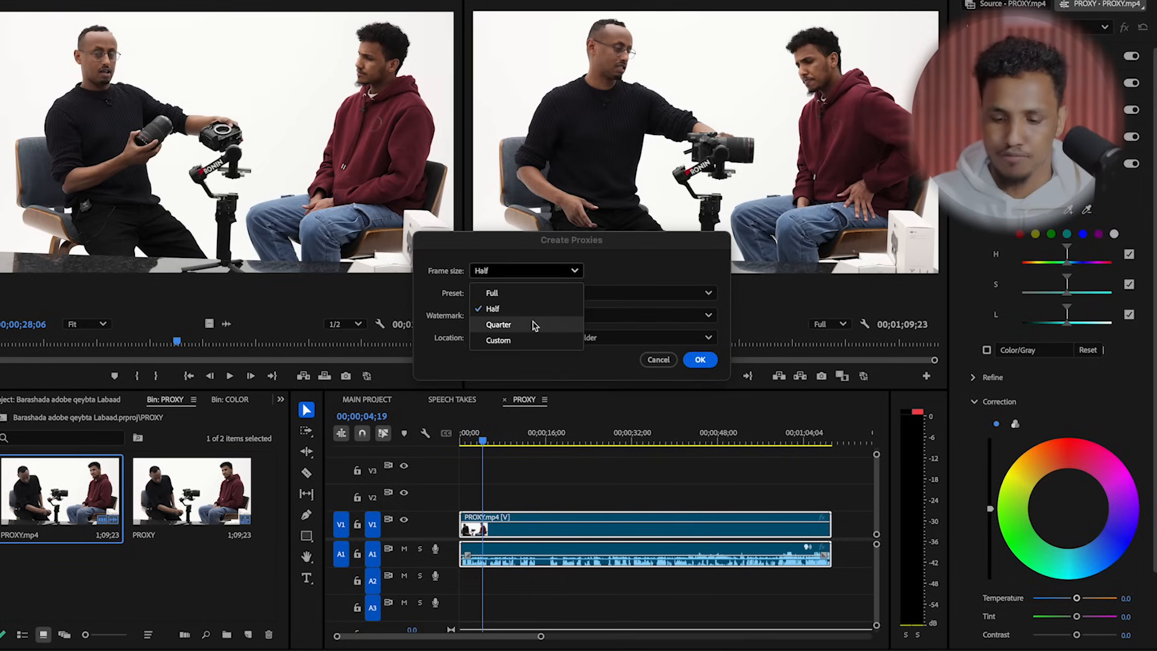
{"action": "left_click", "coordinate": [538, 311]}
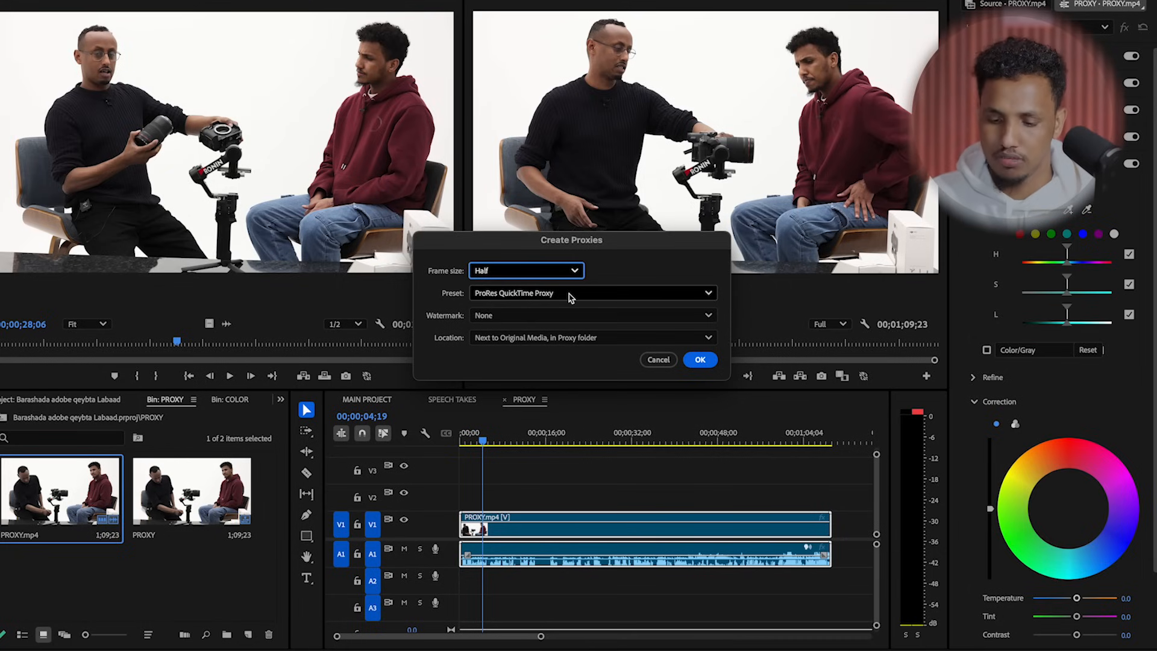
{"action": "left_click", "coordinate": [570, 296]}
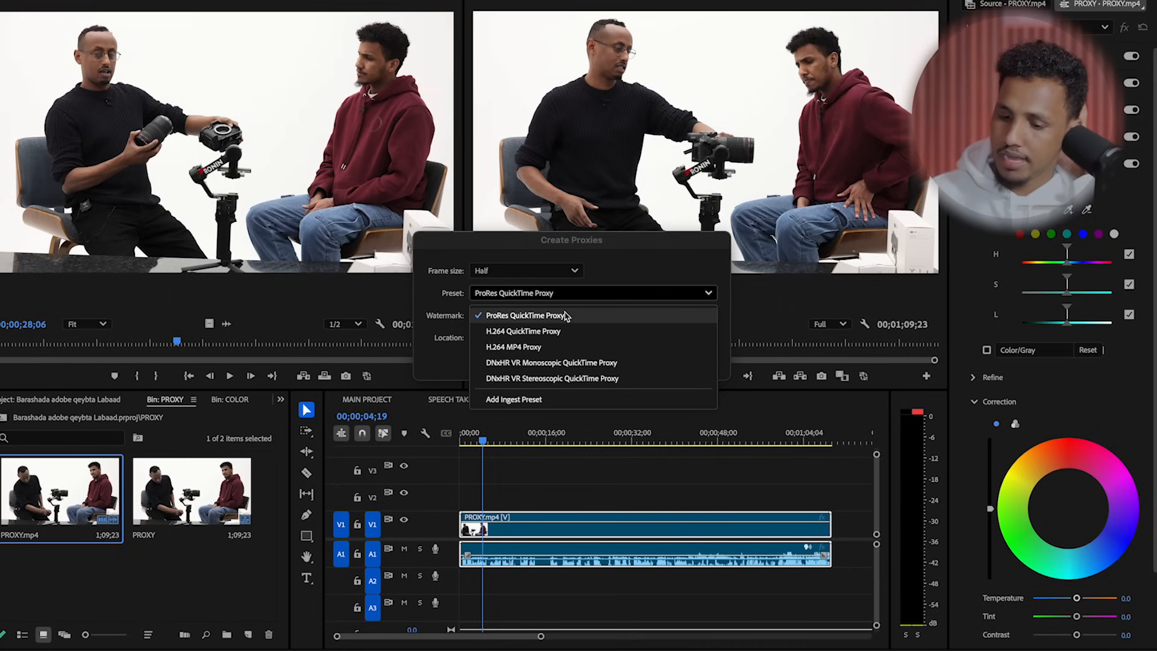
{"action": "left_click", "coordinate": [566, 316]}
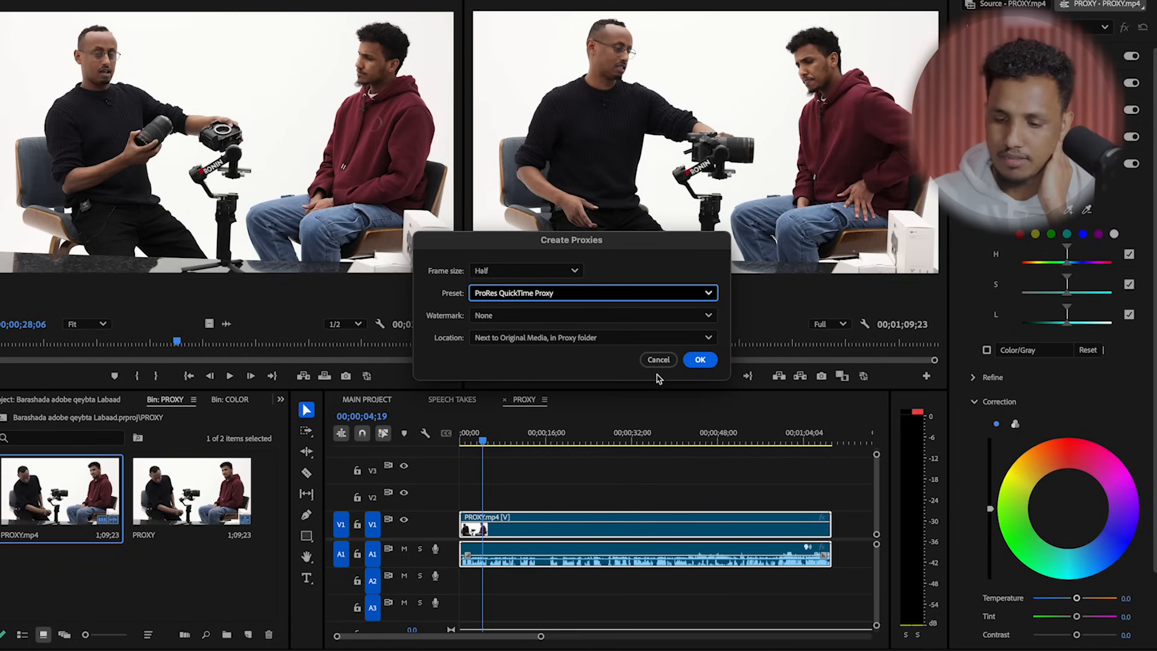
{"action": "left_click", "coordinate": [702, 360]}
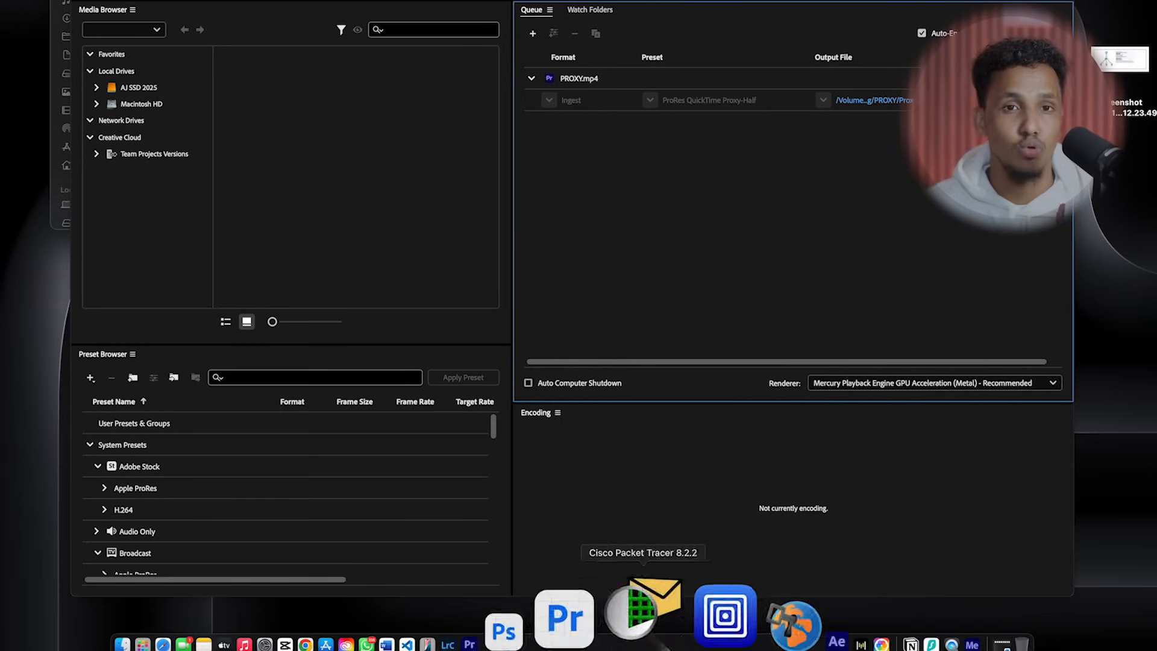
Step: Switch from Media Encoder back to Premiere Pro and move the PROXY sequence's playhead to 00;00;01;50
{"action": "left_click", "coordinate": [589, 637]}
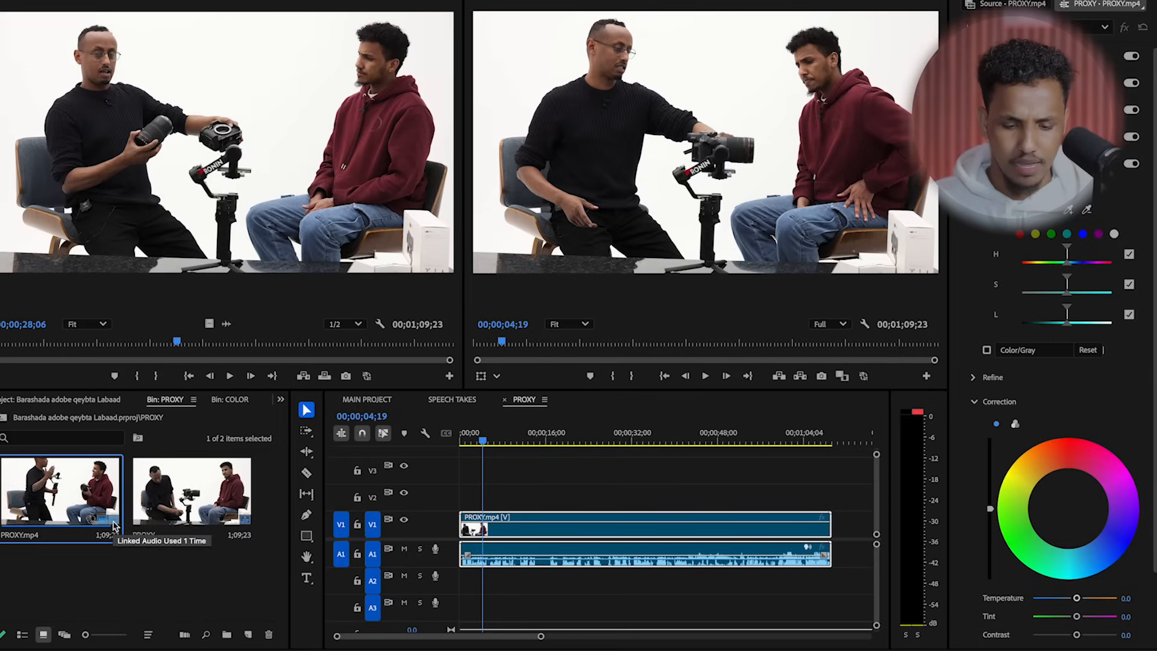
{"action": "left_click", "coordinate": [177, 602]}
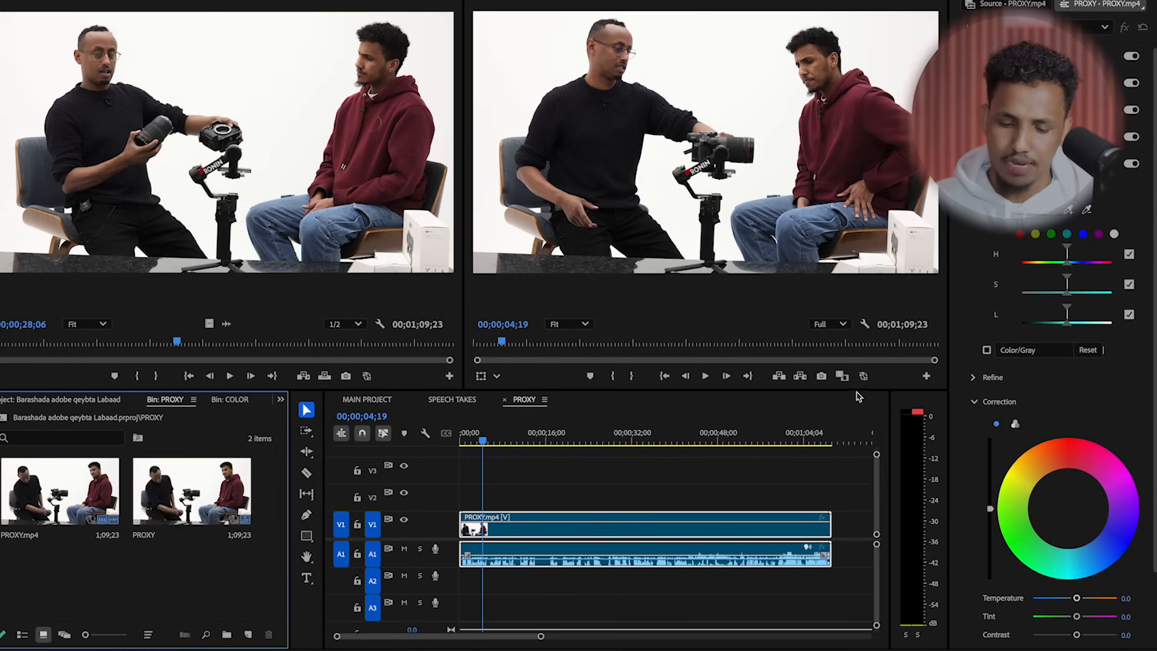
{"action": "left_click_drag", "start_coordinate": [485, 446], "coordinate": [470, 443]}
{"action": "left_click", "coordinate": [553, 452]}
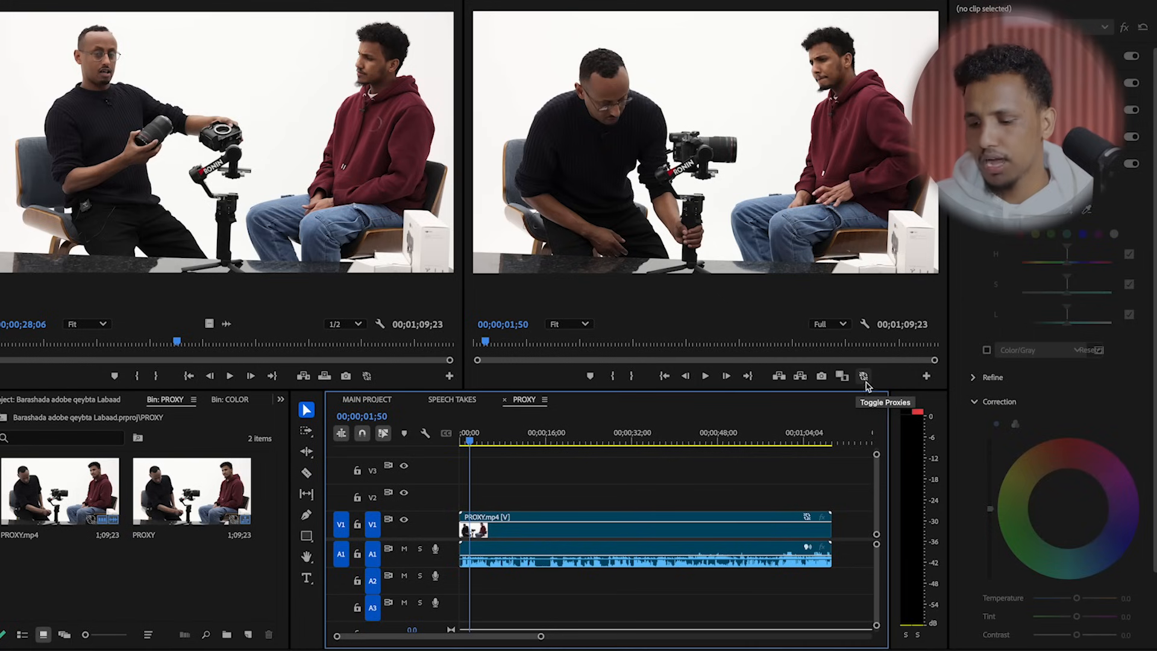
Step: Turn on proxy playback and play the PROXY sequence from 00;00;00;15
{"action": "left_click", "coordinate": [864, 377]}
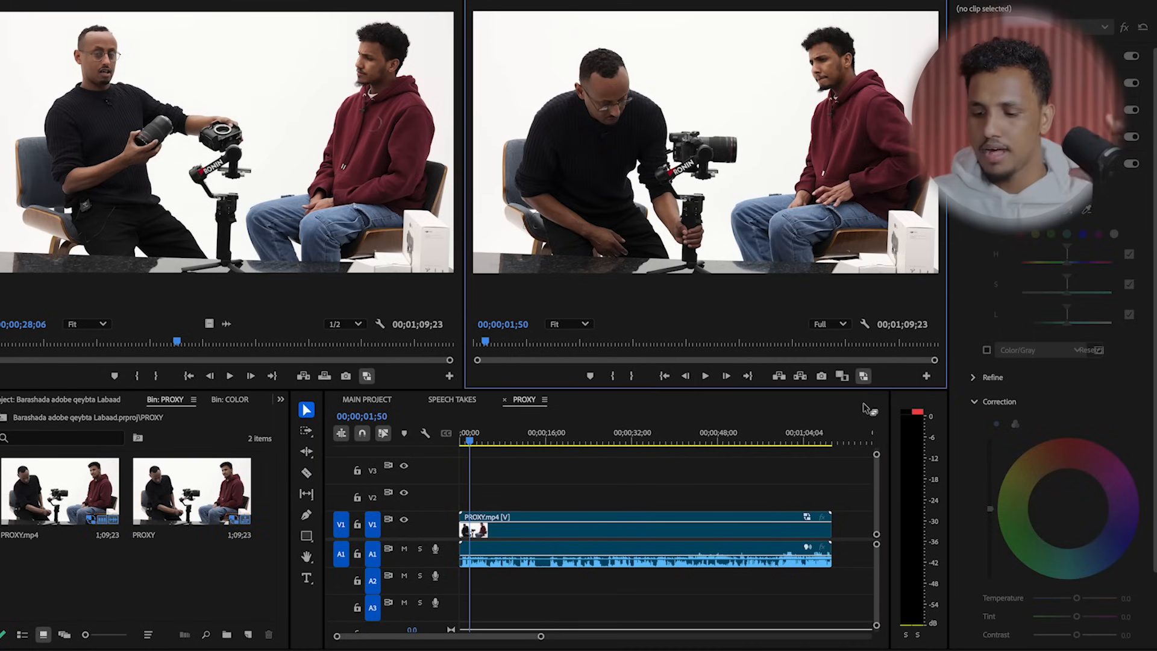
{"action": "mouse_move", "coordinate": [235, 525]}
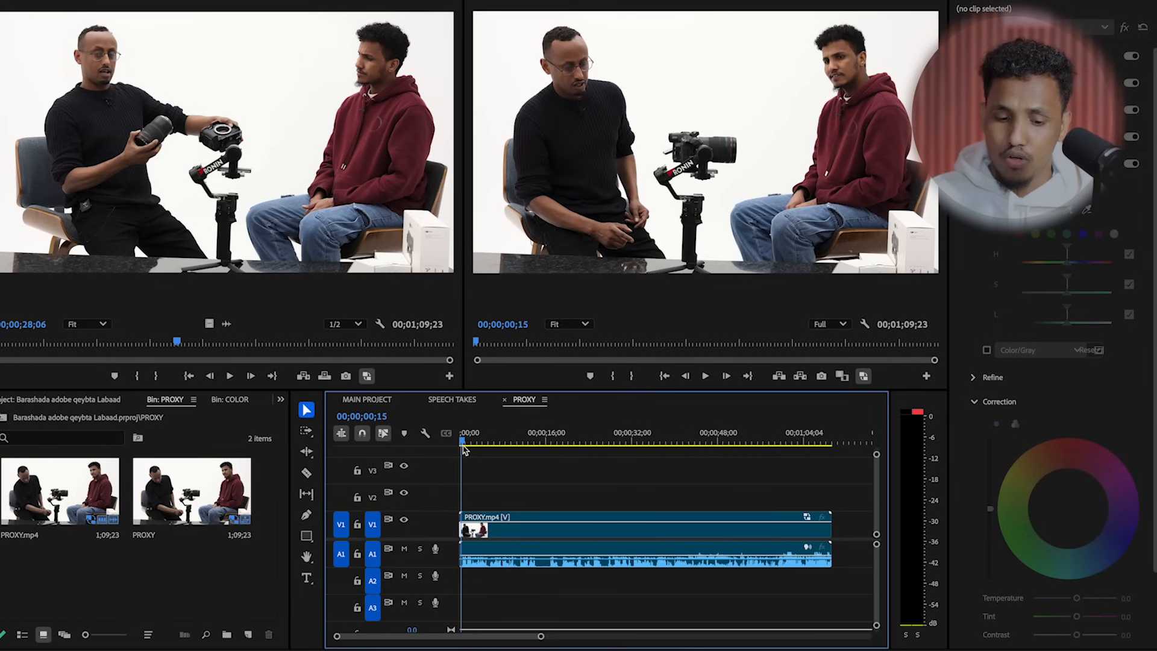
{"action": "key", "text": "space"}
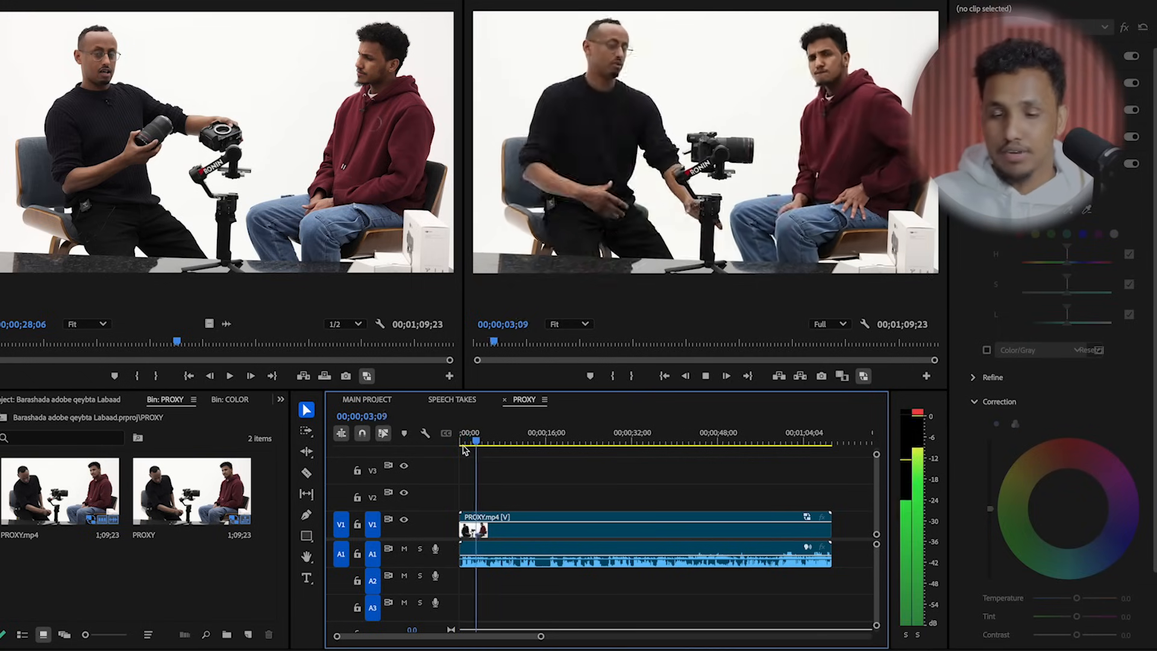
Step: Bring the PROXY.mp4 clip from the PROXY sequence into MAIN PROJECT on V1 and A1, directly after the second COLOR.mp4 clip
{"action": "left_click", "coordinate": [499, 533]}
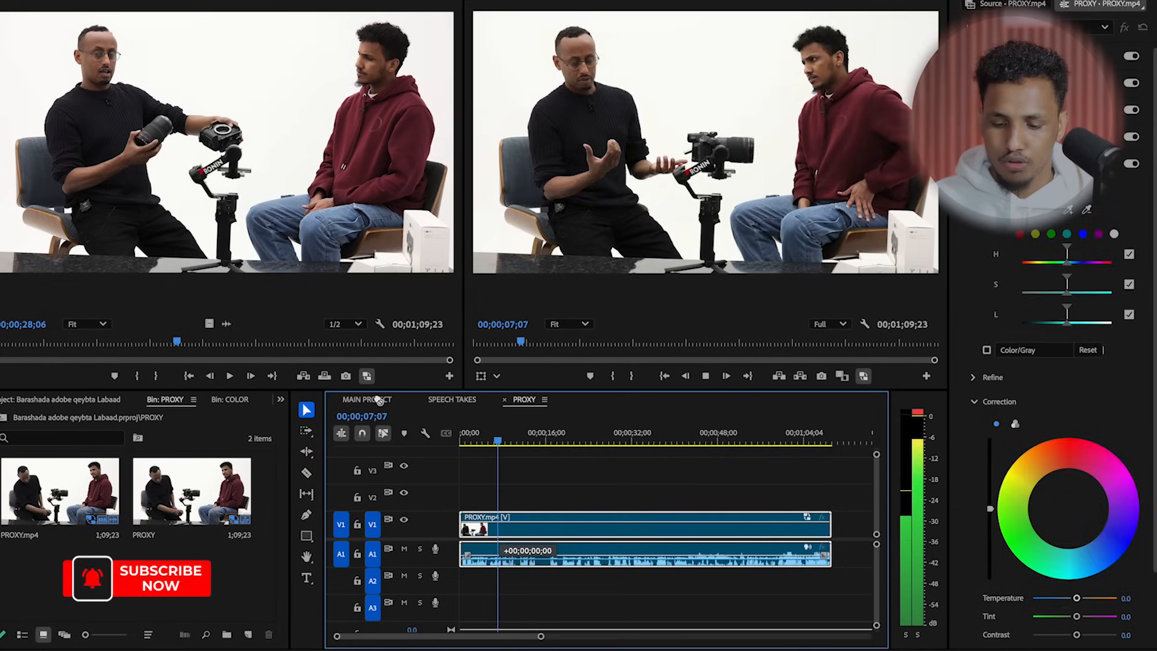
{"action": "left_click", "coordinate": [380, 399]}
{"action": "left_click_drag", "start_coordinate": [379, 399], "coordinate": [759, 526]}
{"action": "left_click", "coordinate": [728, 523]}
{"action": "key", "text": "Delete"}
Step: Zoom in on the end of MAIN PROJECT and move the playhead to 00:12:26:22, within the PROXY.mp4 clip
{"action": "left_click", "coordinate": [695, 439]}
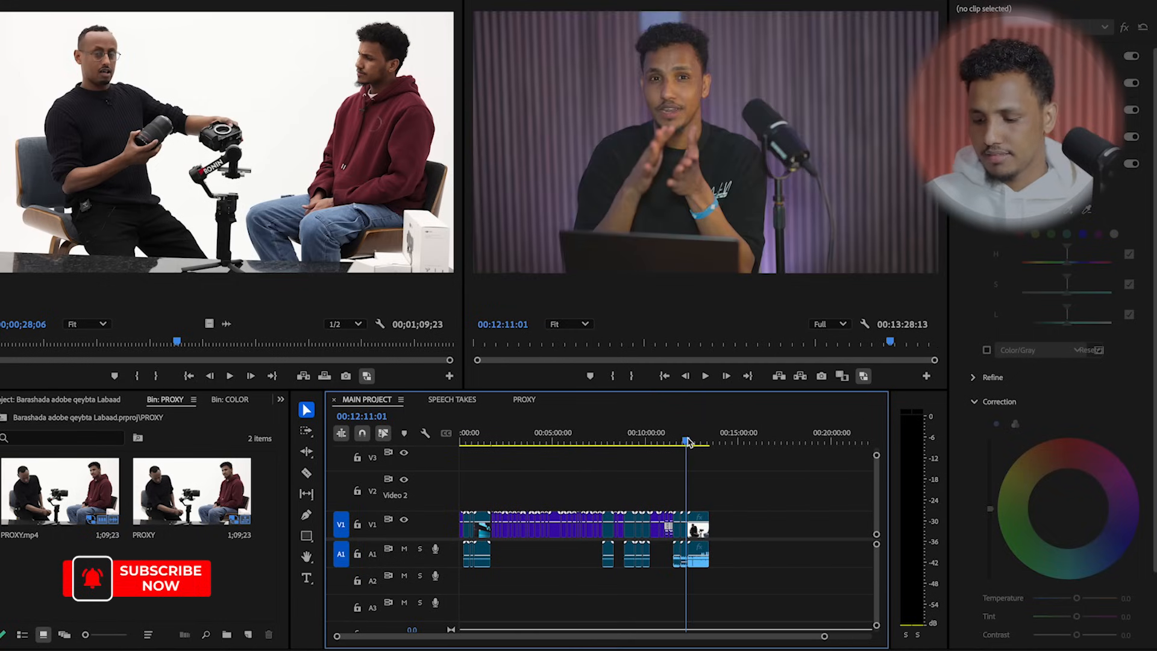
{"action": "key", "text": "equal"}
{"action": "key", "text": "equal"}
{"action": "key", "text": "equal"}
{"action": "left_click_drag", "start_coordinate": [680, 440], "coordinate": [706, 441]}
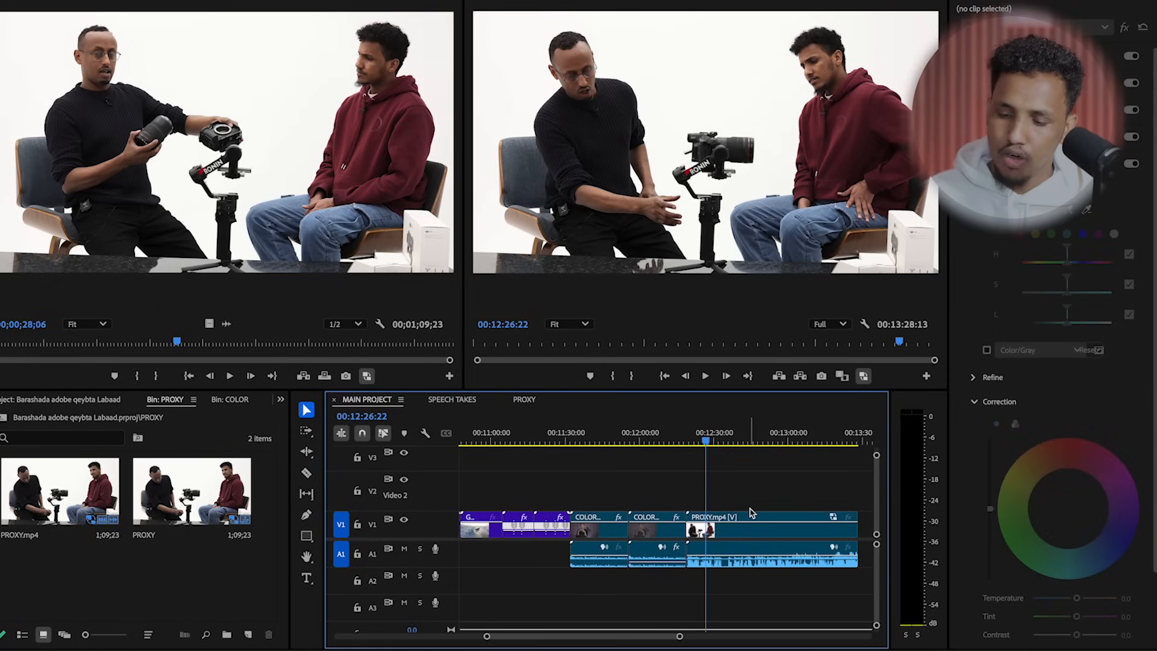
Step: Play the PROXY.mp4 clip in MAIN PROJECT up to 00:12:29:18 and turn proxy playback off
{"action": "left_click", "coordinate": [751, 513]}
{"action": "key", "text": "space"}
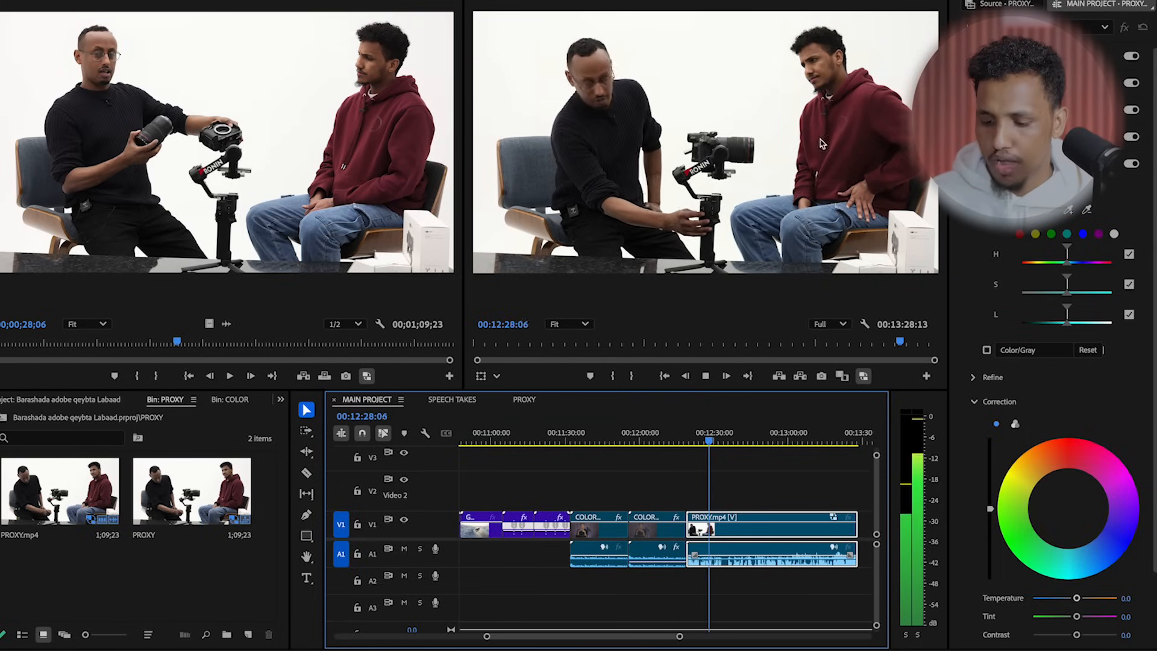
{"action": "left_click", "coordinate": [863, 376]}
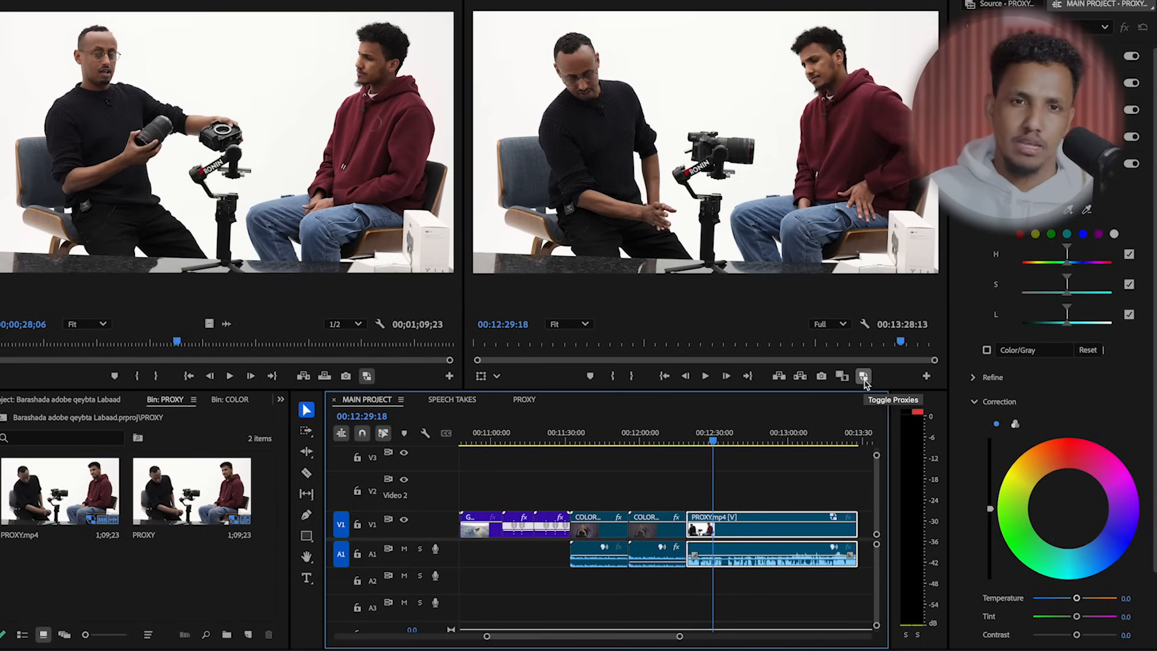
{"action": "left_click", "coordinate": [864, 376]}
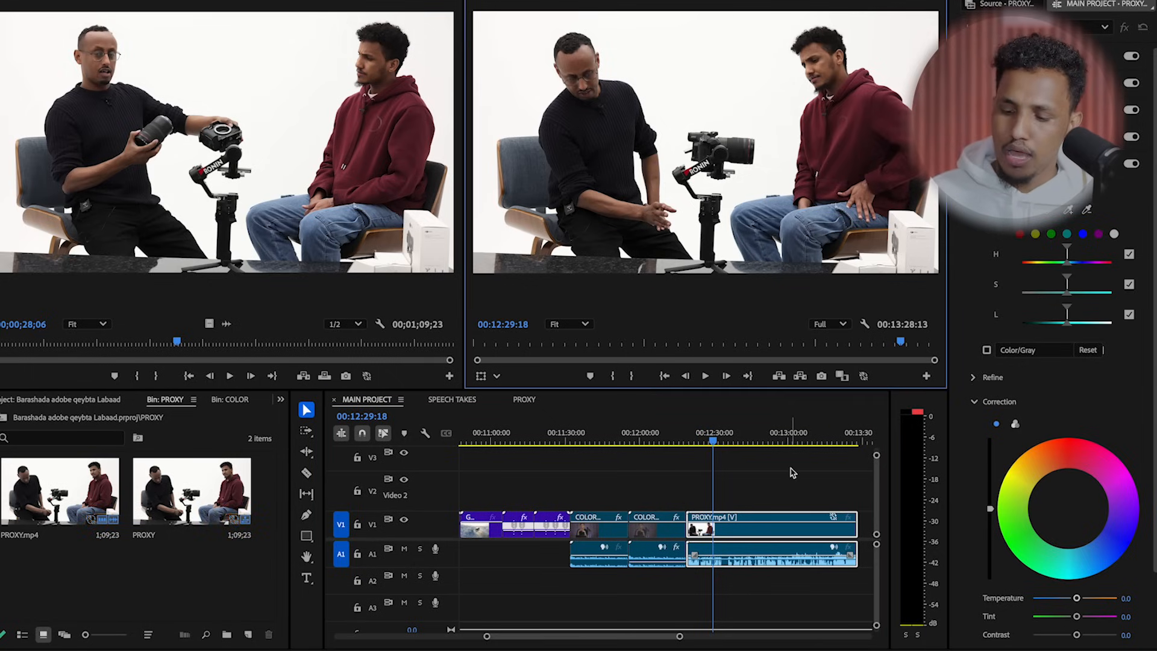
Step: Deselect the PROXY.mp4 clip, set the Program Monitor's playback resolution to 1/8 and play the clip up to 00:12:32:08
{"action": "left_click", "coordinate": [790, 477]}
{"action": "key", "text": "space"}
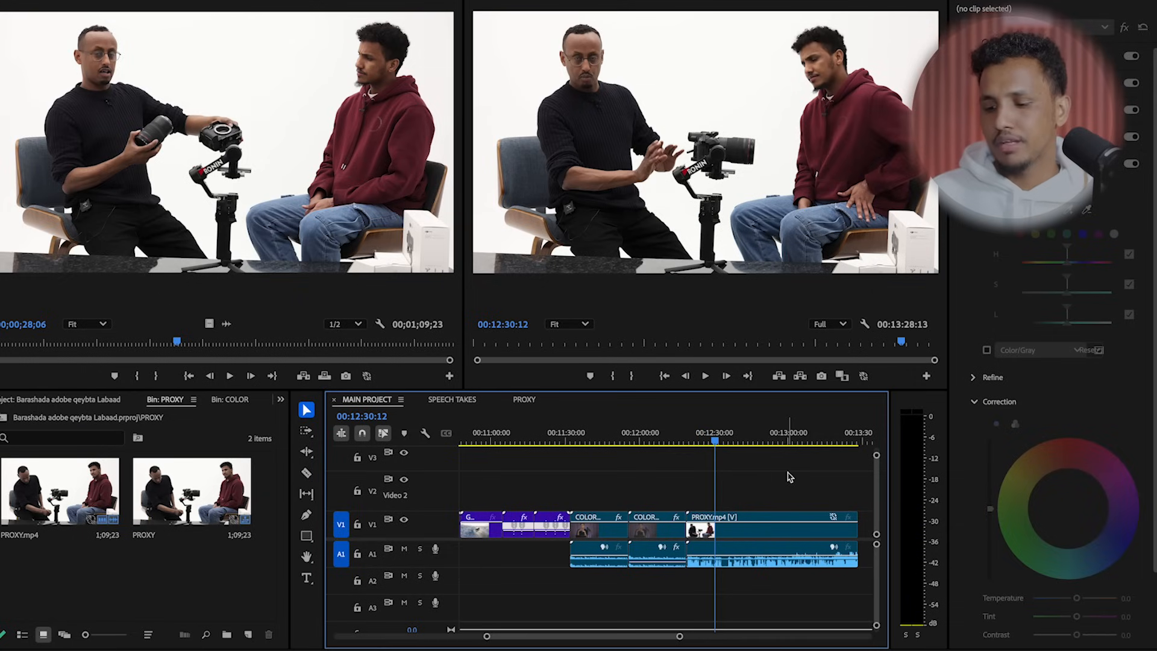
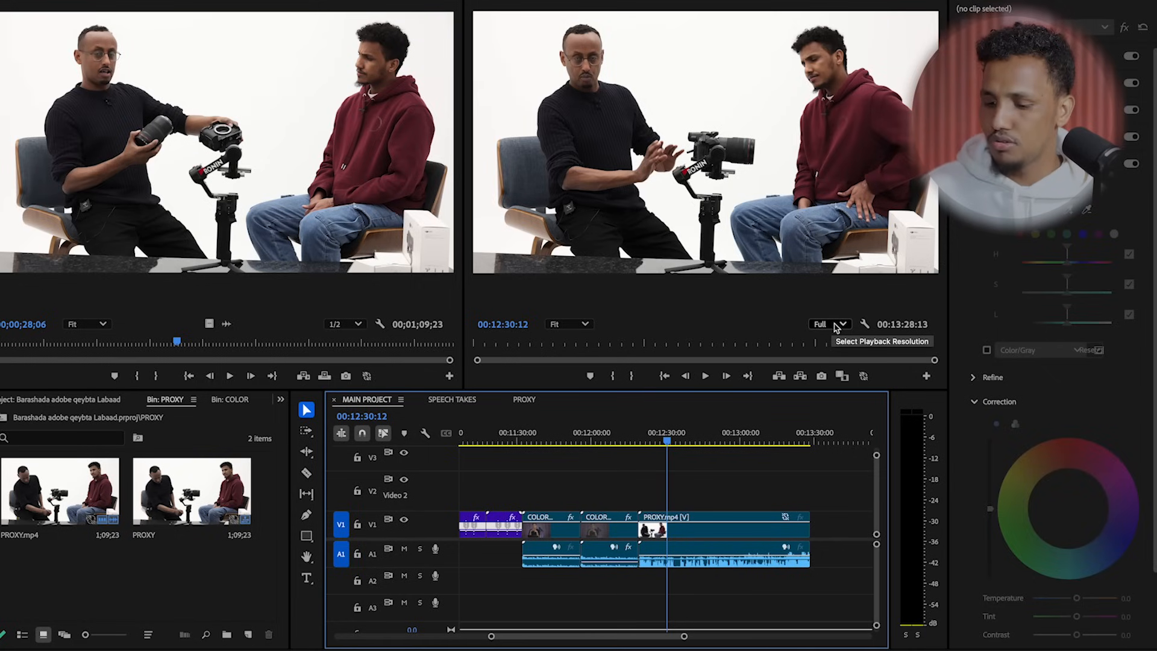
{"action": "left_click", "coordinate": [835, 325]}
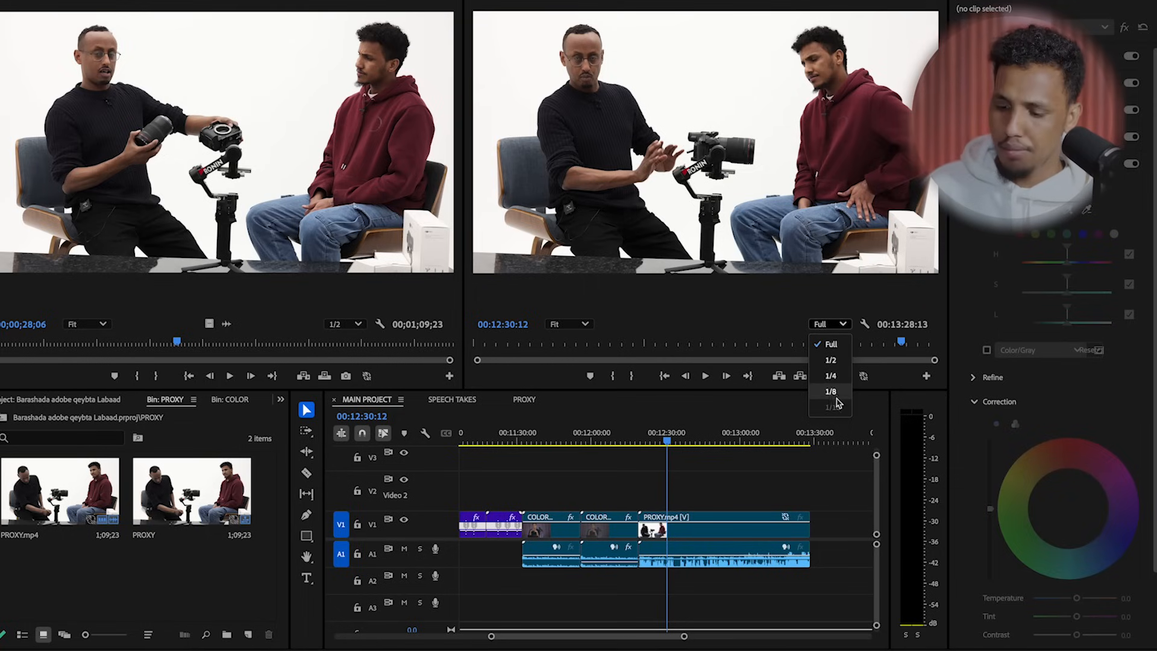
{"action": "left_click", "coordinate": [832, 392]}
{"action": "key", "text": "space"}
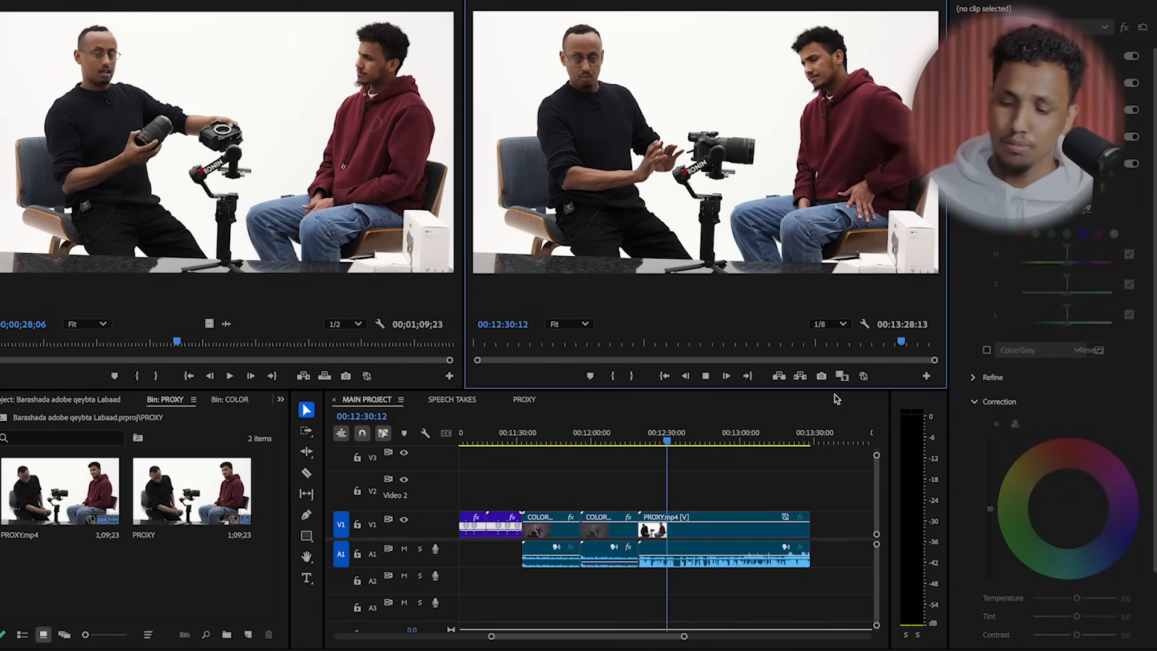
{"action": "key", "text": "space"}
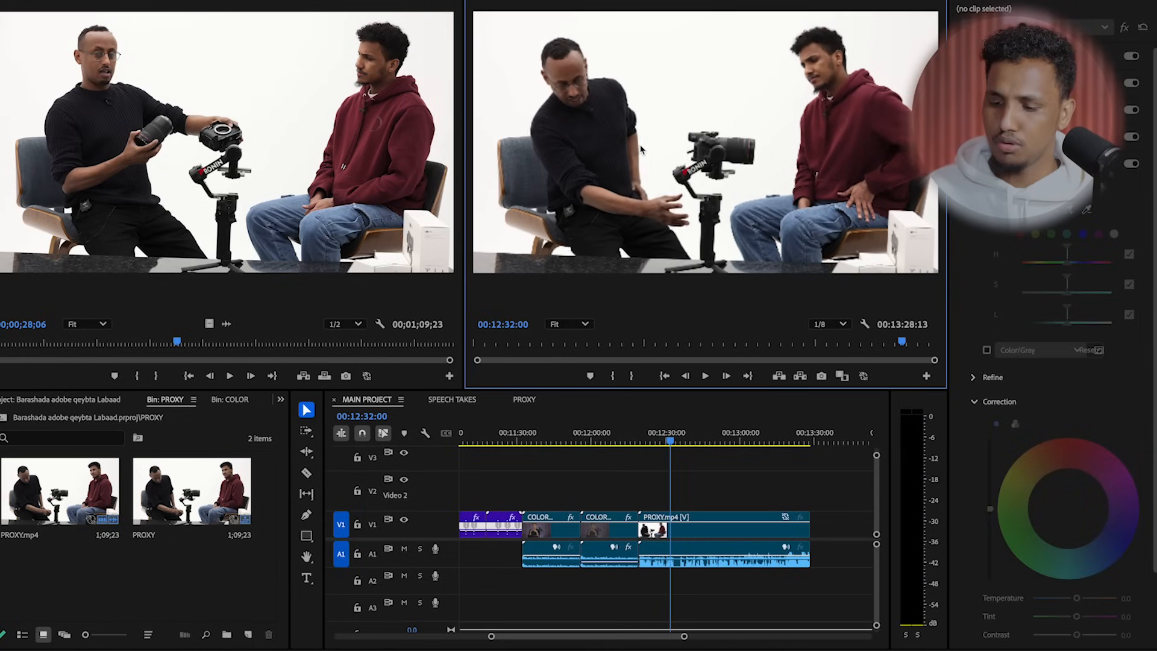
{"action": "key", "text": "space"}
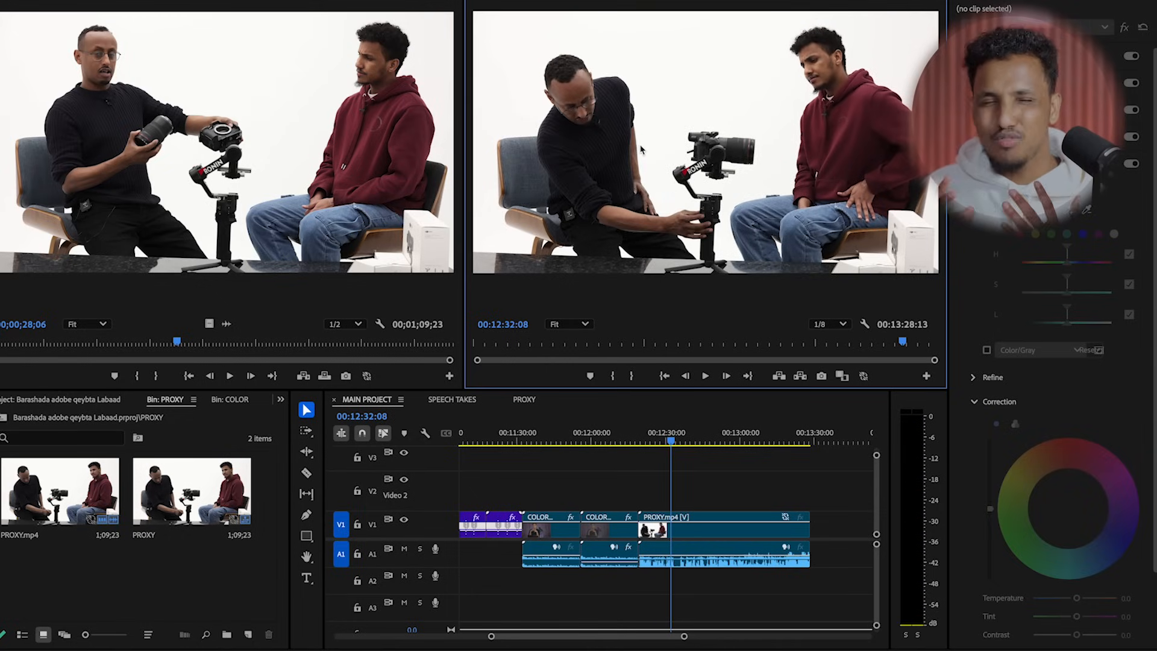
Step: Set the Program Monitor's playback resolution to 1/4 and play MAIN PROJECT in short bursts up to 00:12:33:17
{"action": "left_click", "coordinate": [830, 324]}
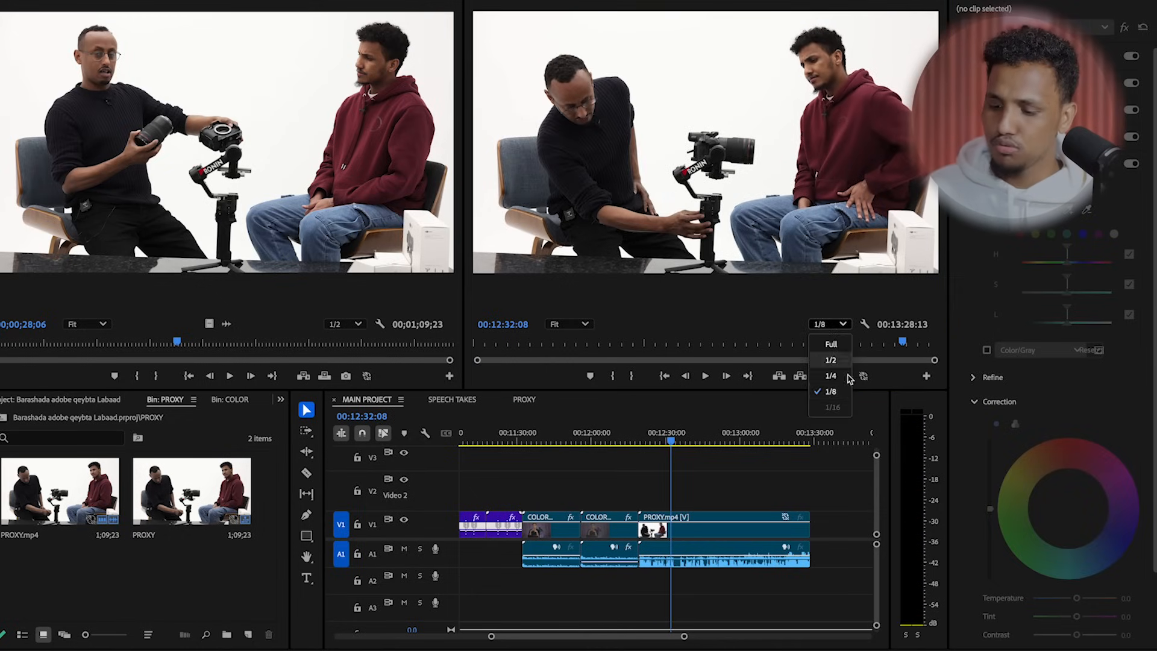
{"action": "left_click", "coordinate": [830, 375]}
{"action": "key", "text": "space"}
{"action": "key", "text": "space"}
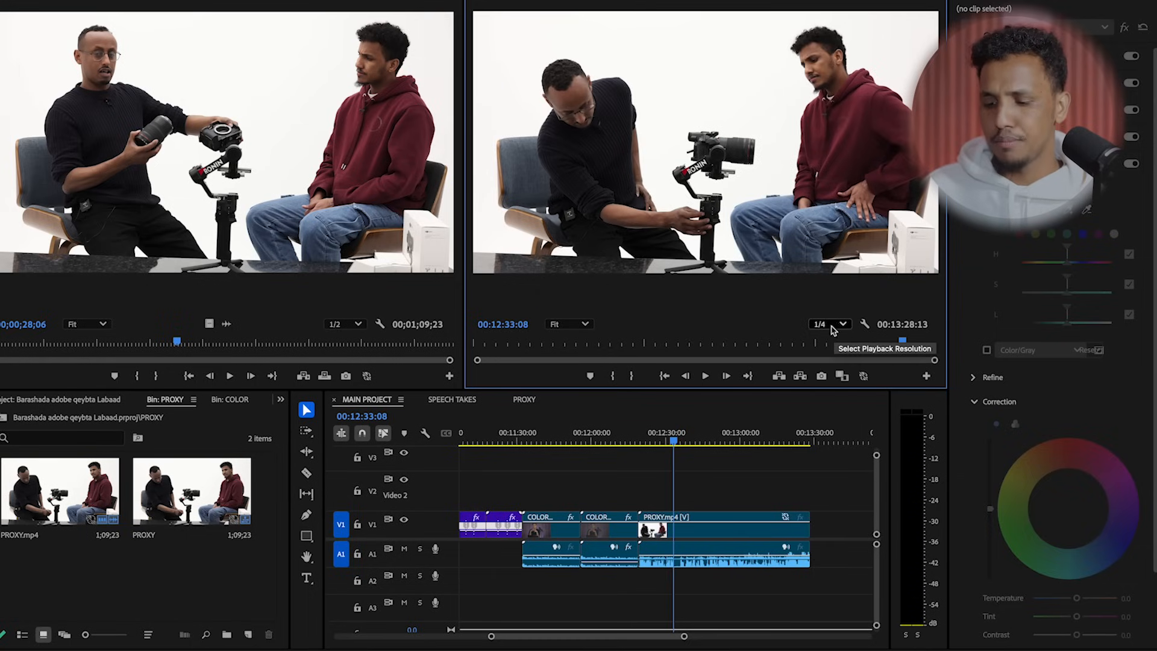
{"action": "key", "text": "space"}
{"action": "key", "text": "space"}
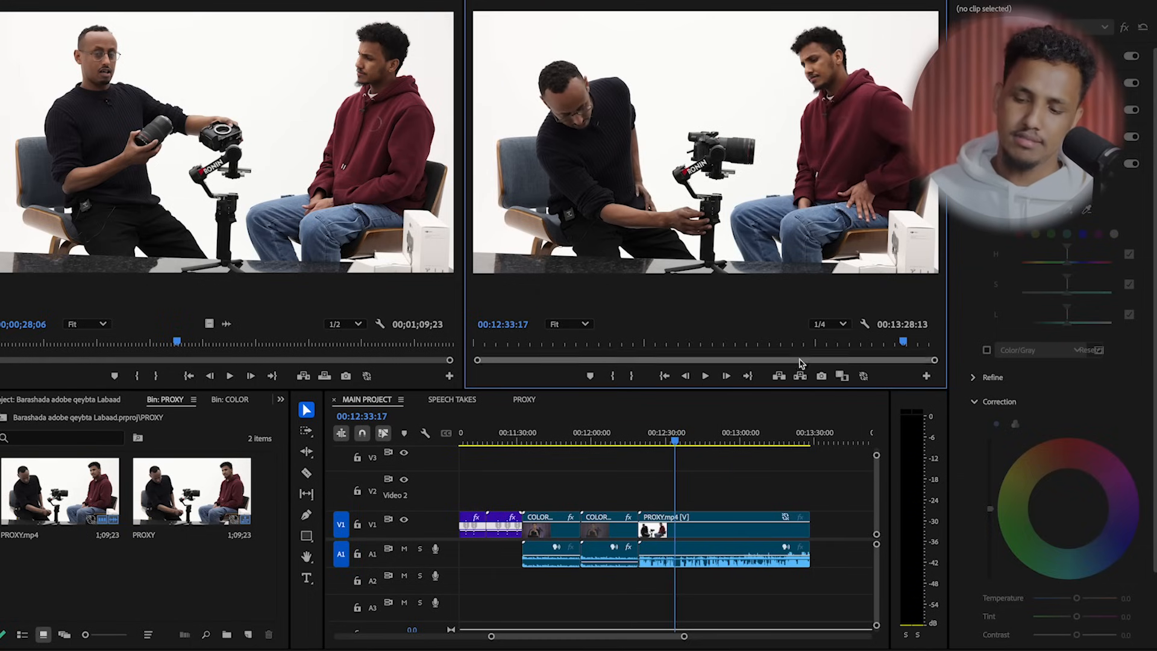
Step: Set the Program Monitor's playback resolution to Full and return to the MAIN PROJECT timeline
{"action": "left_click", "coordinate": [828, 324]}
{"action": "left_click", "coordinate": [829, 340]}
{"action": "left_click", "coordinate": [736, 505]}
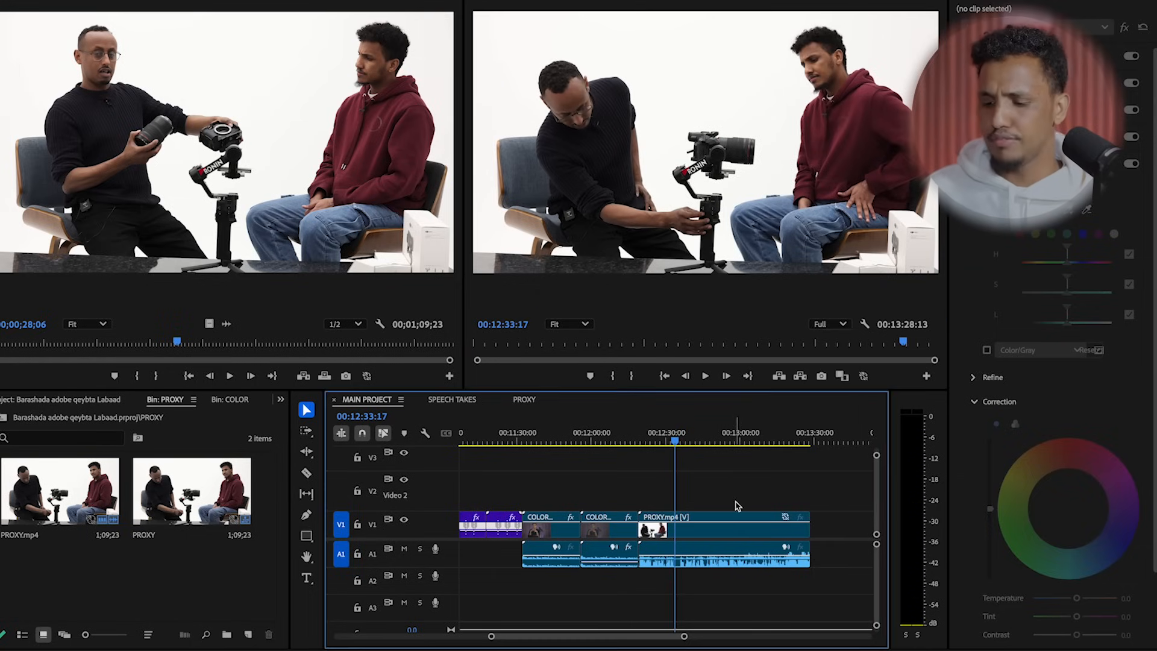
Step: Review the PROXY.mp4 clip's playback at Full resolution while zooming the MAIN PROJECT timeline out and in
{"action": "key", "text": "minus"}
{"action": "key", "text": "minus"}
{"action": "key", "text": "minus"}
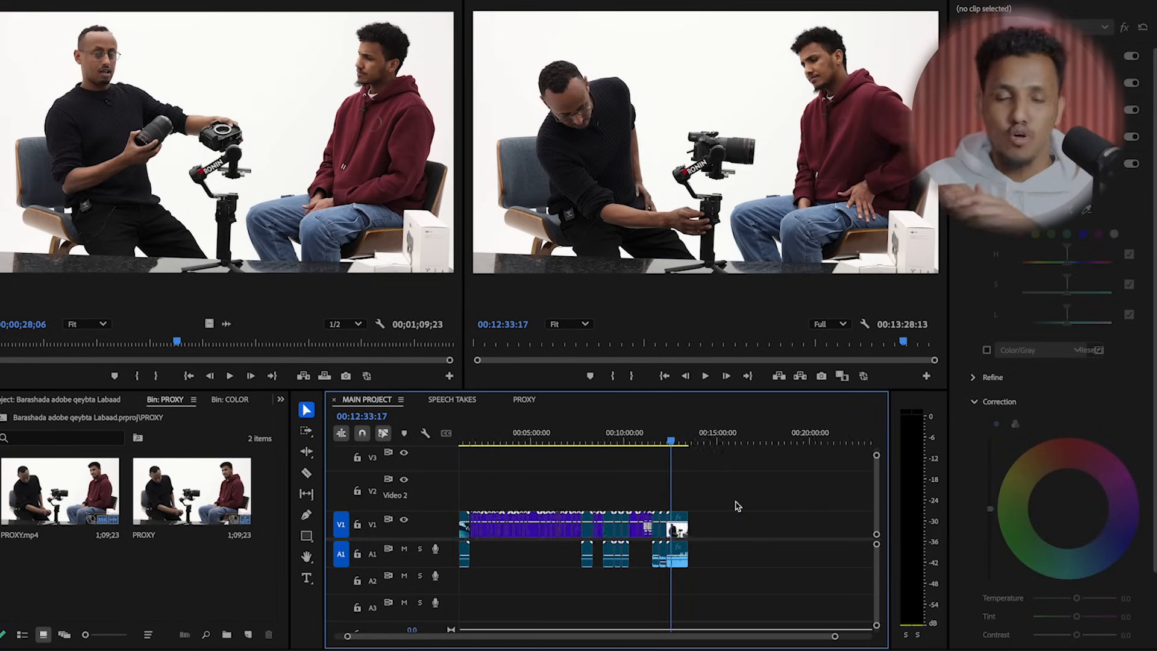
{"action": "key", "text": "equal"}
{"action": "key", "text": "equal"}
{"action": "key", "text": "equal"}
{"action": "key", "text": "equal"}
{"action": "key", "text": "equal"}
{"action": "key", "text": "minus"}
{"action": "key", "text": "minus"}
{"action": "key", "text": "minus"}
{"action": "key", "text": "equal"}
{"action": "key", "text": "equal"}
{"action": "key", "text": "equal"}
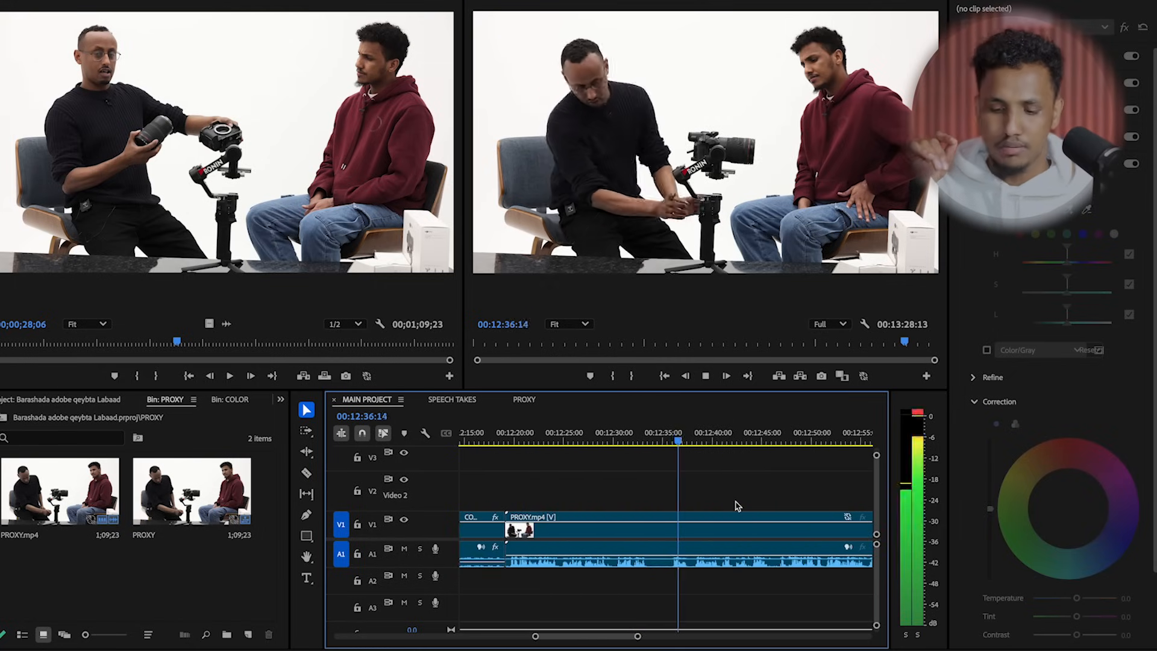
{"action": "key", "text": "minus"}
{"action": "key", "text": "minus"}
{"action": "key", "text": "minus"}
{"action": "key", "text": "minus"}
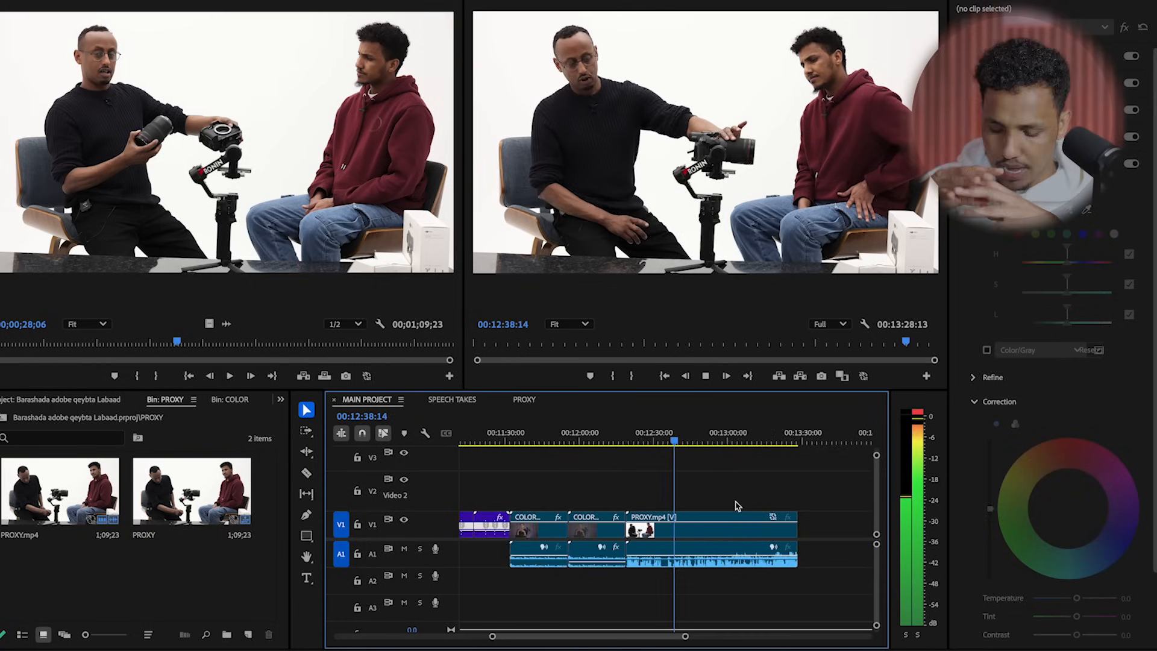
{"action": "key", "text": "equal"}
{"action": "key", "text": "equal"}
{"action": "key", "text": "equal"}
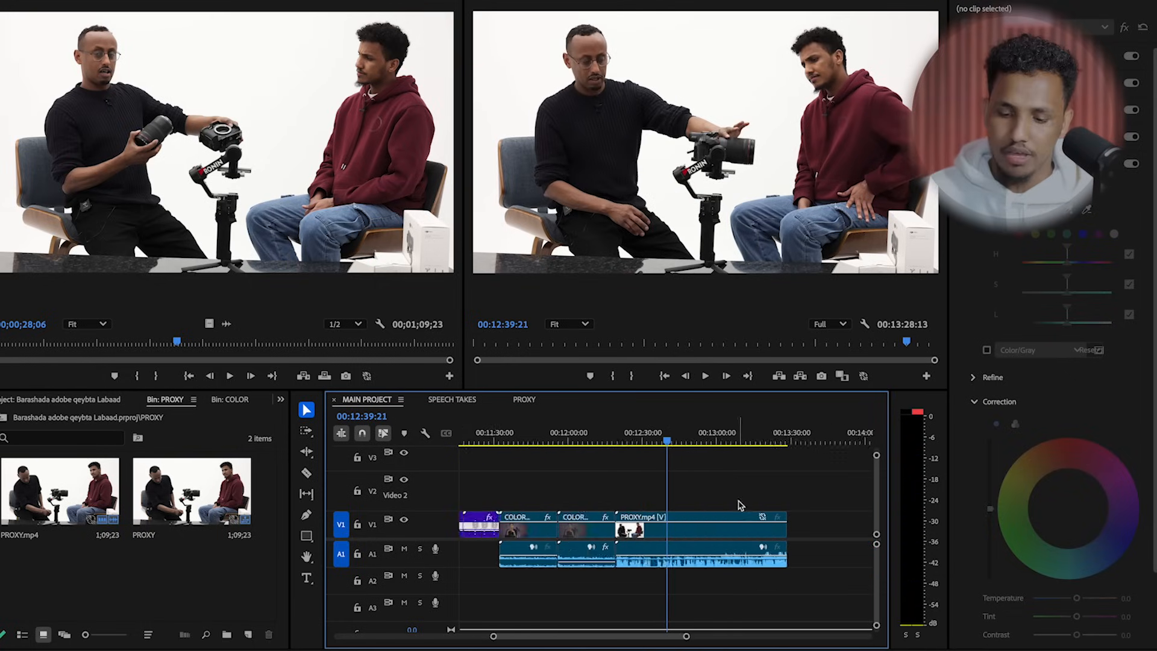
{"action": "key", "text": "minus"}
{"action": "key", "text": "minus"}
{"action": "key", "text": "minus"}
{"action": "key", "text": "minus"}
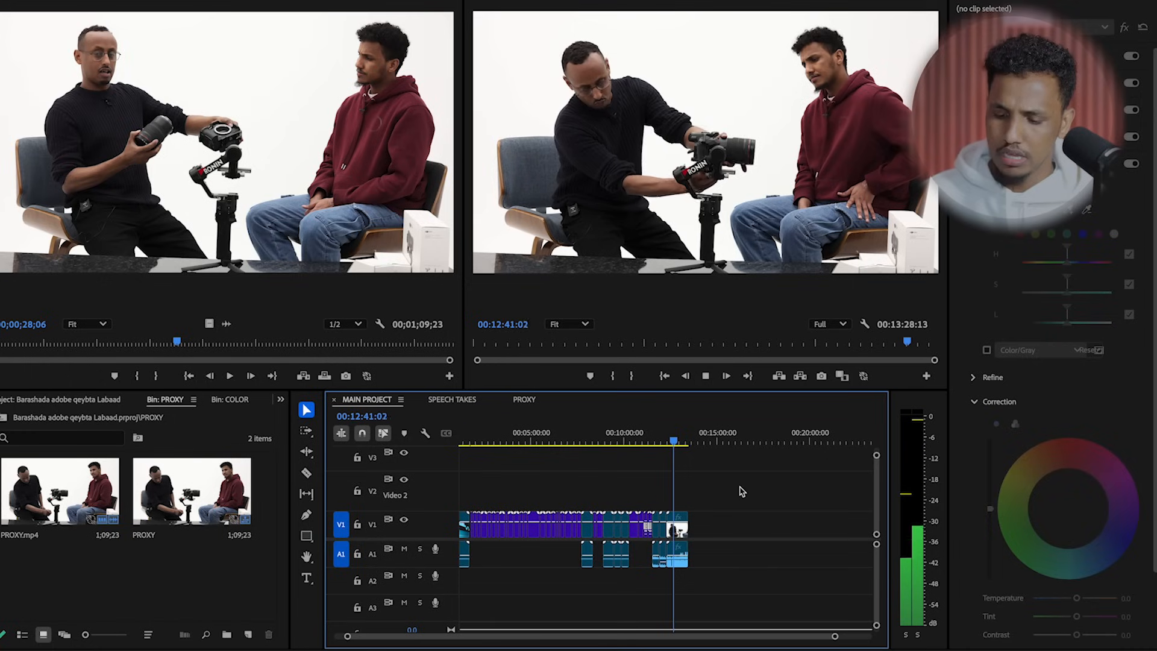
{"action": "key", "text": "space"}
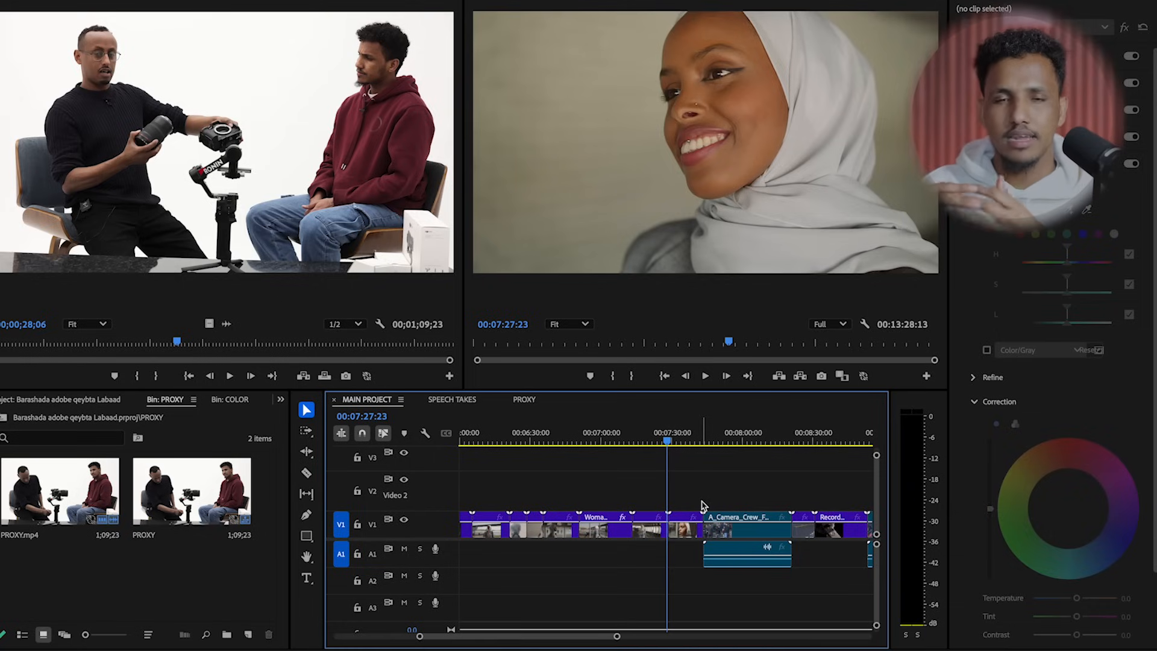
Step: Select the Young_Woman_With_Hijab_fhd_1888816.mp4 clip on V1 and place the playhead within it at 00:07:36:04
{"action": "key", "text": "equal"}
{"action": "key", "text": "equal"}
{"action": "key", "text": "equal"}
{"action": "left_click_drag", "start_coordinate": [685, 443], "coordinate": [815, 447]}
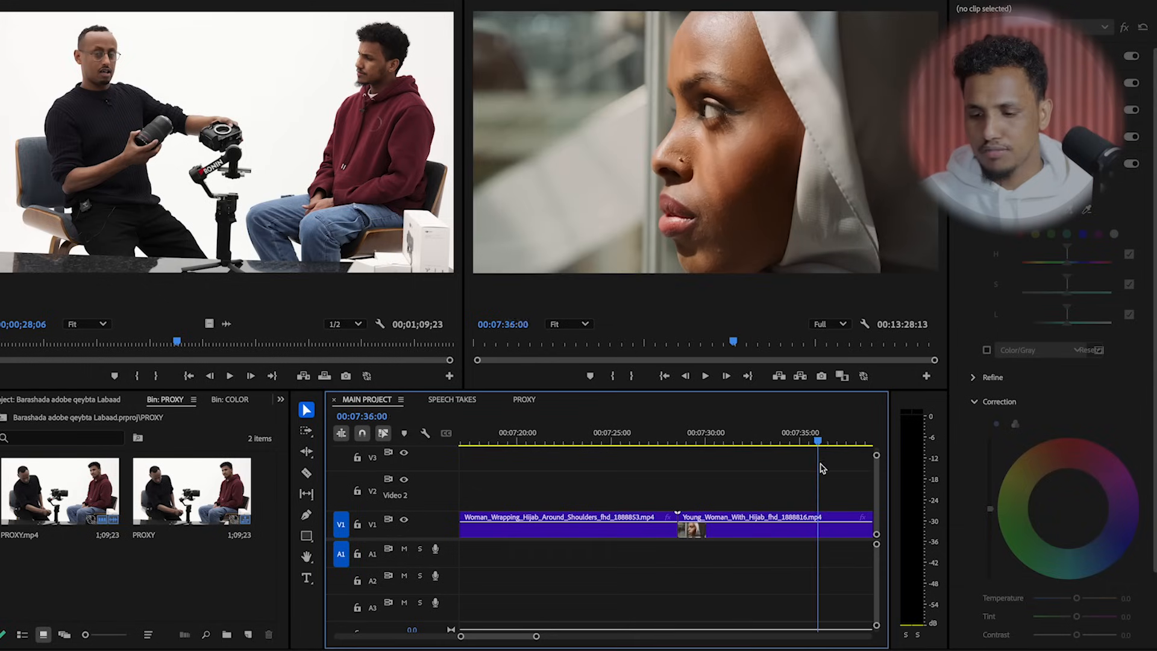
{"action": "key", "text": "space"}
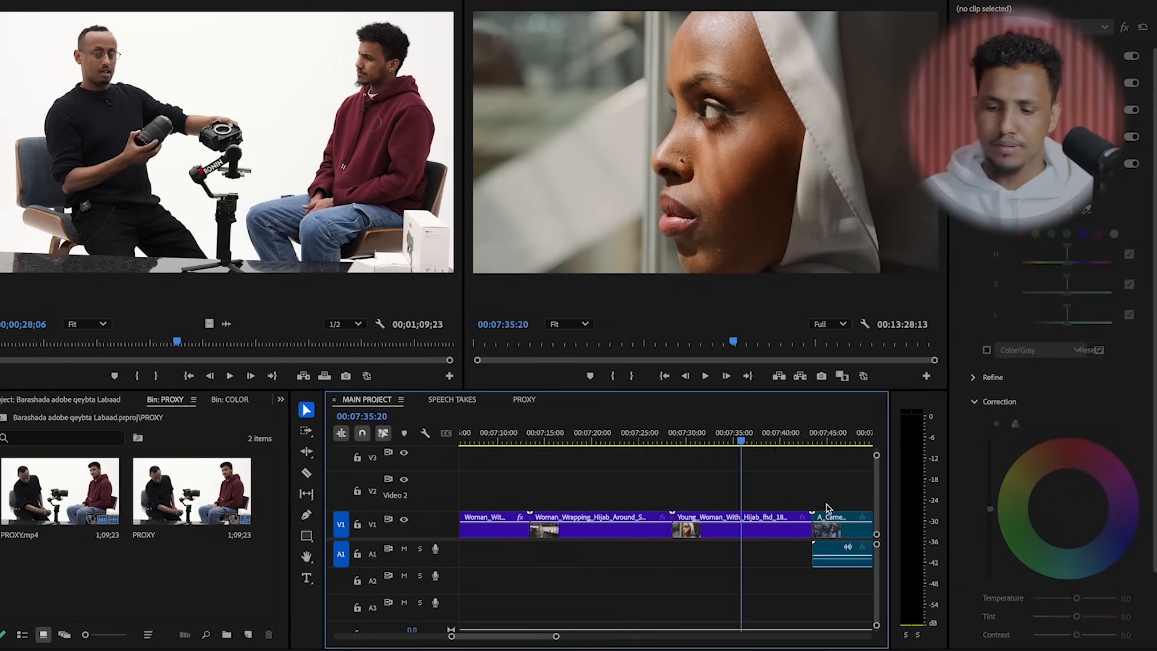
{"action": "key", "text": "space"}
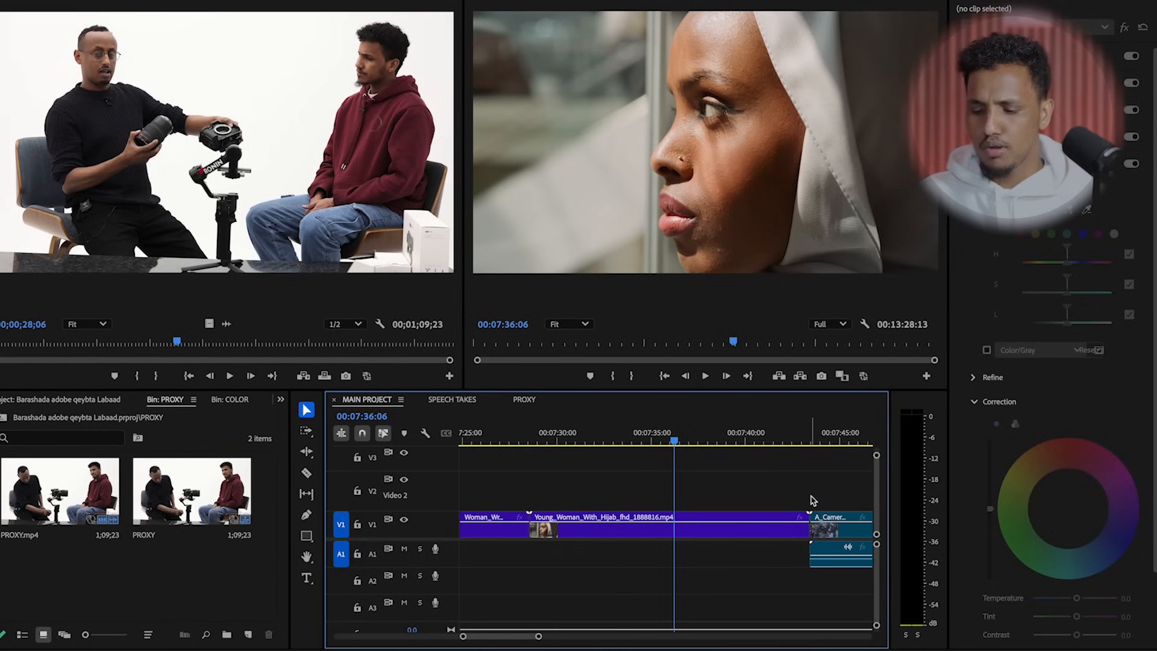
{"action": "left_click", "coordinate": [708, 526]}
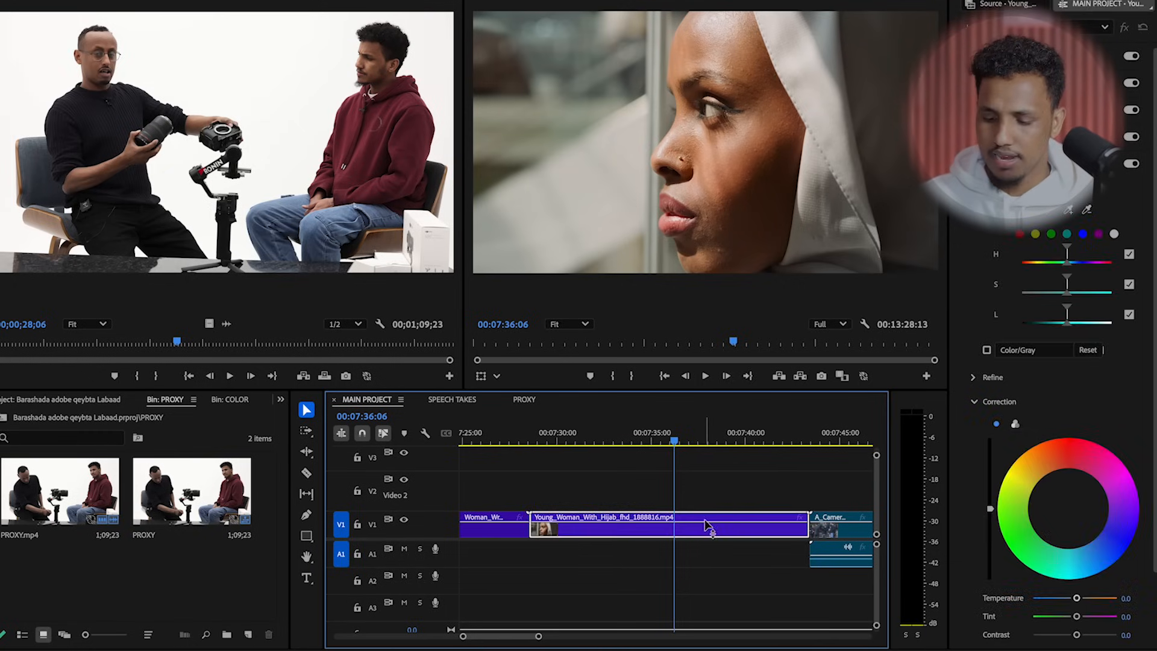
{"action": "left_click", "coordinate": [674, 435]}
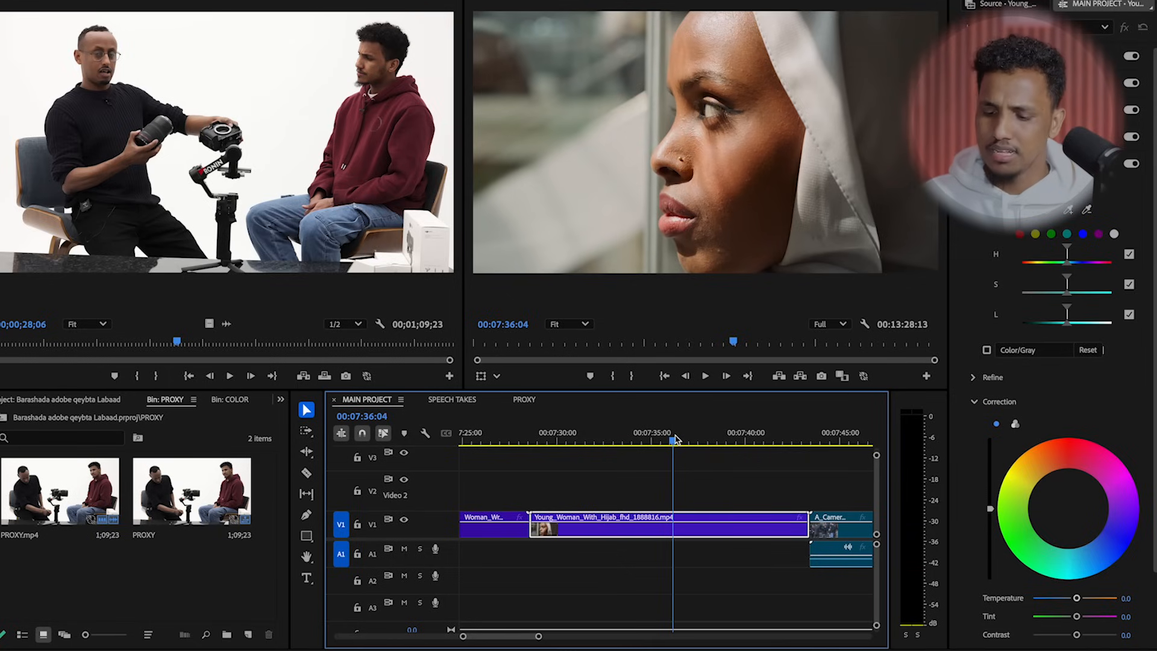
Step: Start a frame export from the current playhead position and set its destination to the video editing folder on AJ SSD 2025
{"action": "left_click", "coordinate": [821, 376]}
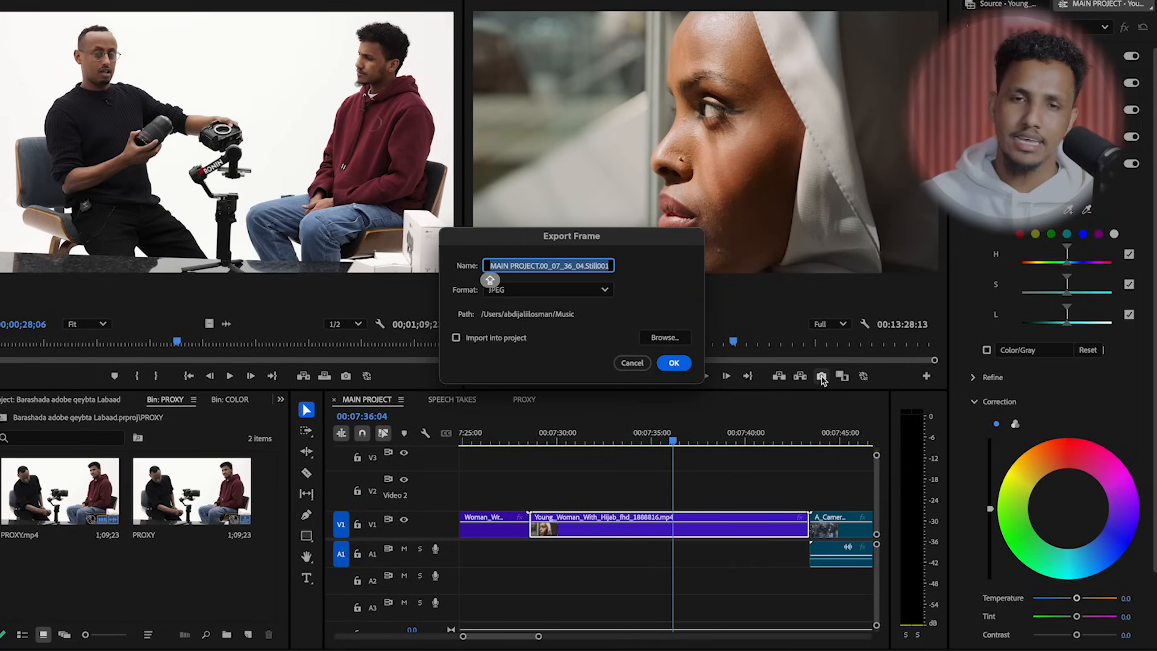
{"action": "left_click", "coordinate": [662, 337]}
{"action": "left_click", "coordinate": [342, 321]}
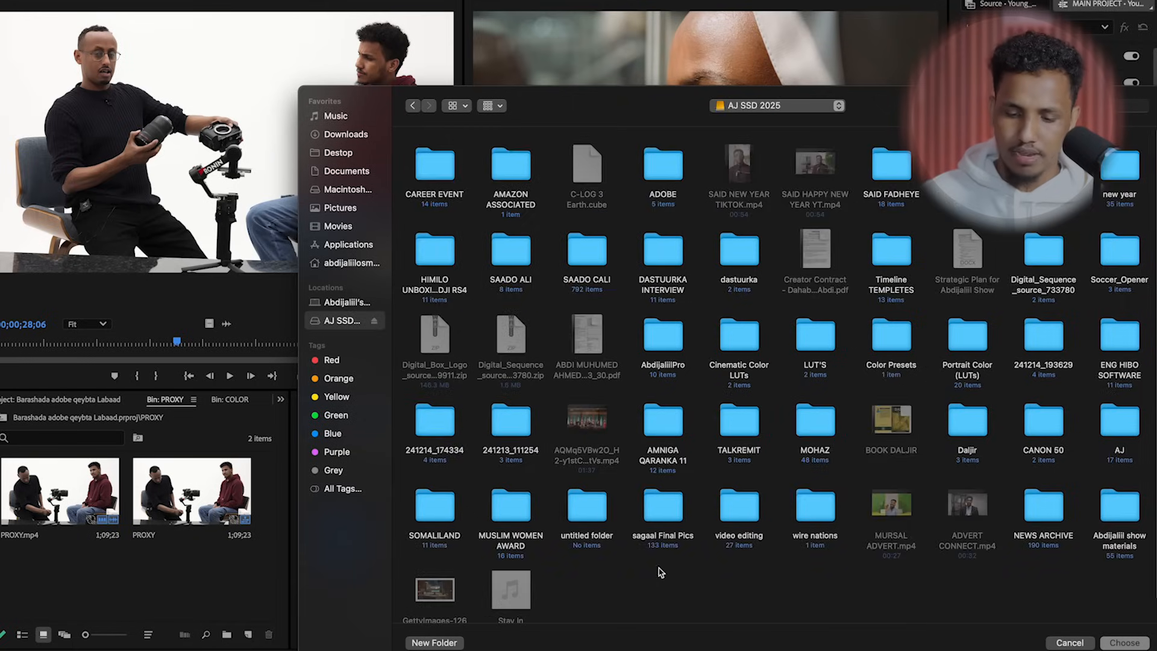
{"action": "scroll", "coordinate": [662, 572], "scroll_direction": "down", "scroll_amount": 1}
{"action": "double_click", "coordinate": [747, 491]}
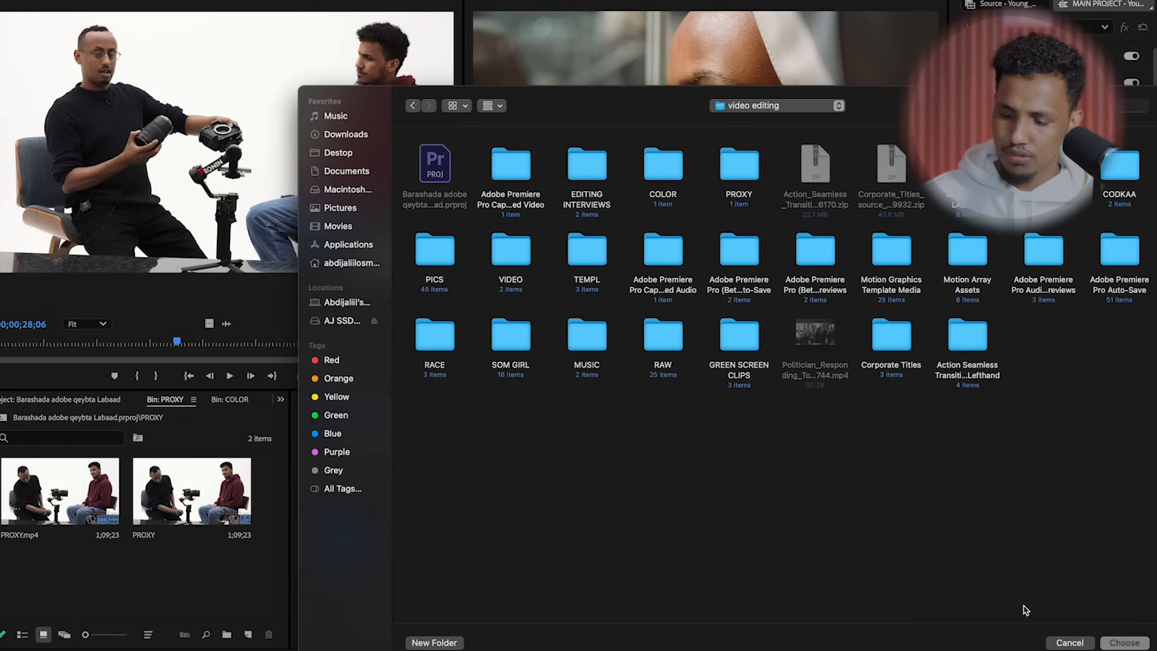
{"action": "left_click", "coordinate": [1125, 642]}
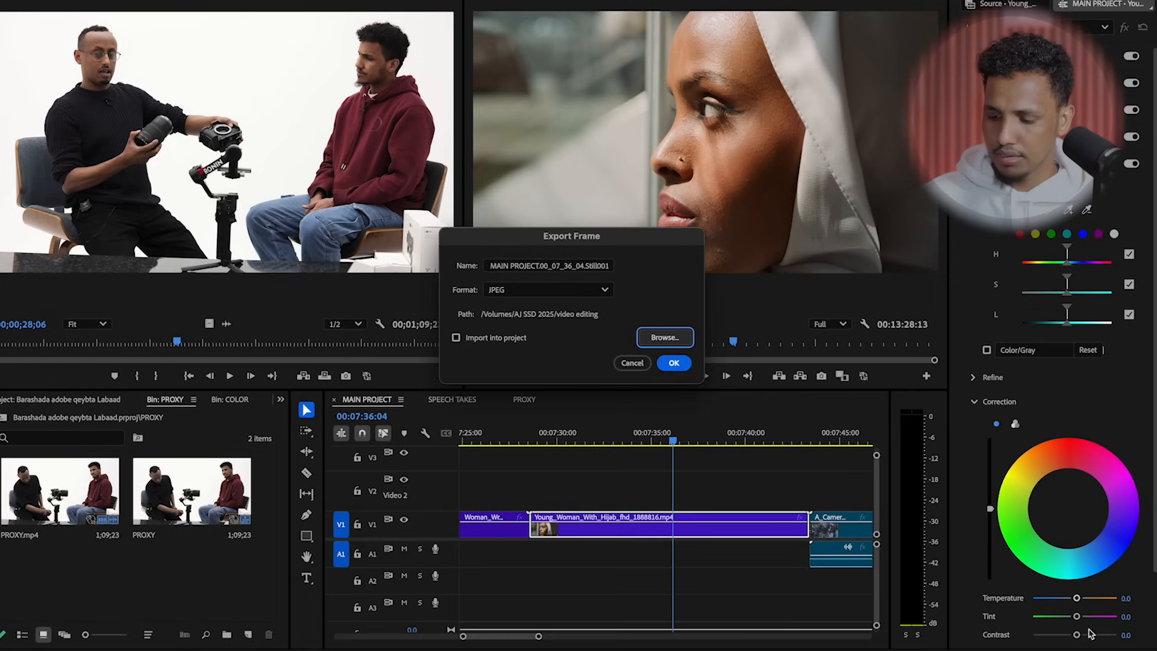
Step: Set the still's format to PNG and export the frame
{"action": "left_click", "coordinate": [591, 294]}
{"action": "left_click", "coordinate": [507, 360]}
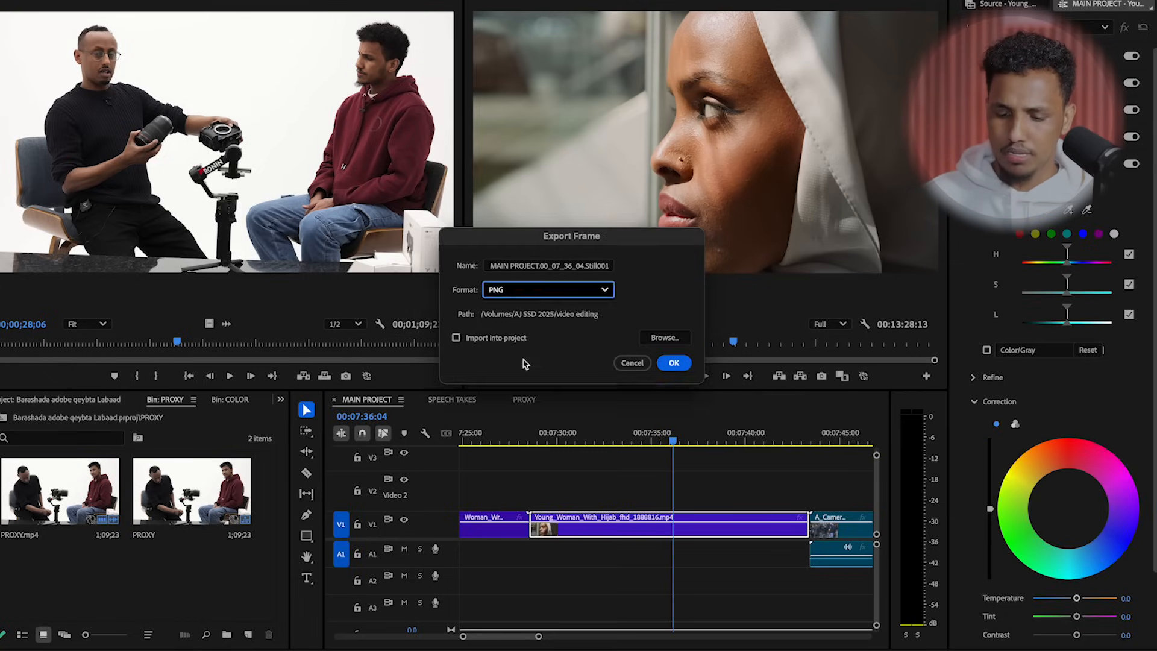
{"action": "left_click", "coordinate": [672, 364]}
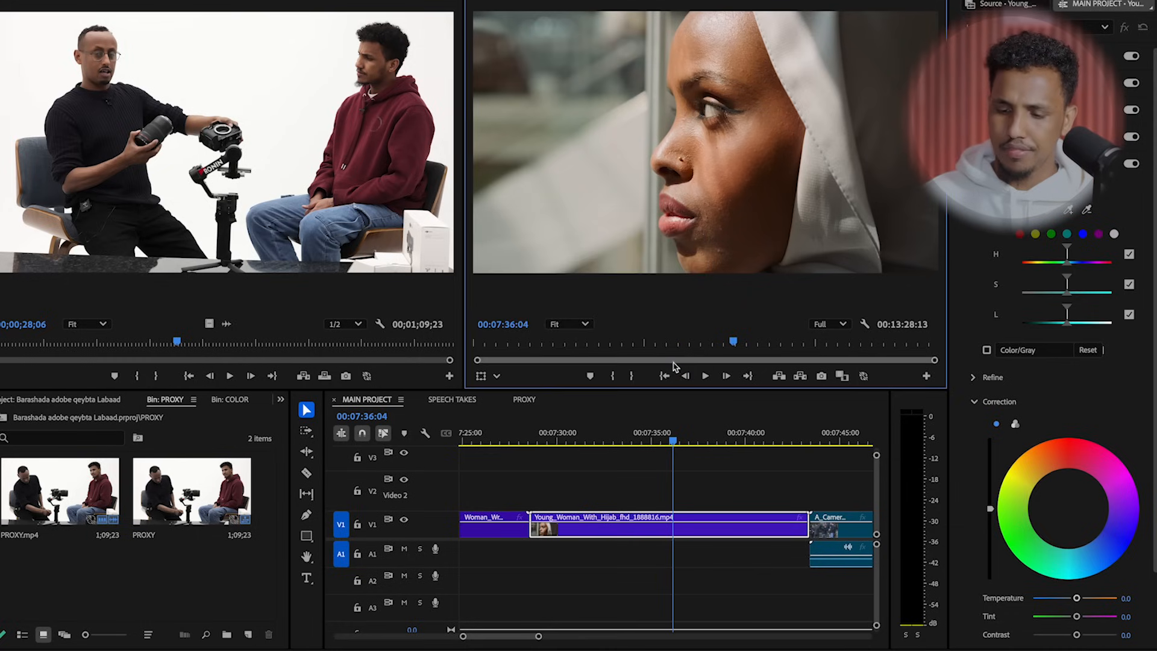
Step: Switch to Finder, open the video editing folder on AJ SSD 2025 and preview MAIN PROJECT.00_07_36_04.Still001.png
{"action": "left_click", "coordinate": [254, 645]}
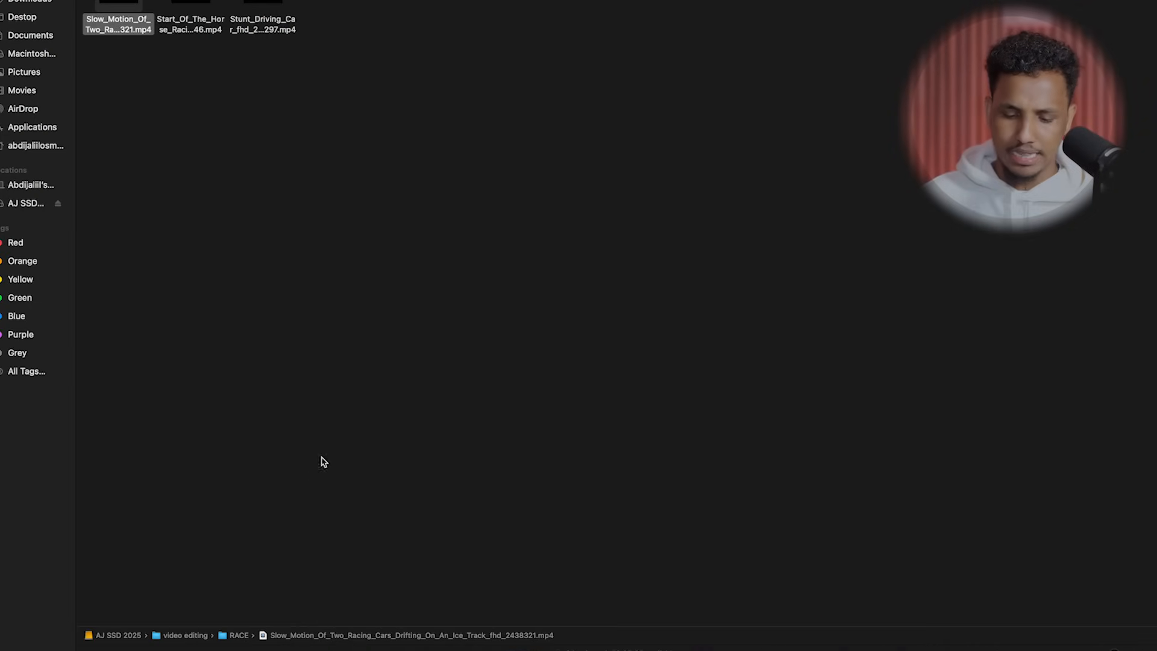
{"action": "left_click", "coordinate": [22, 204]}
{"action": "left_click", "coordinate": [480, 219]}
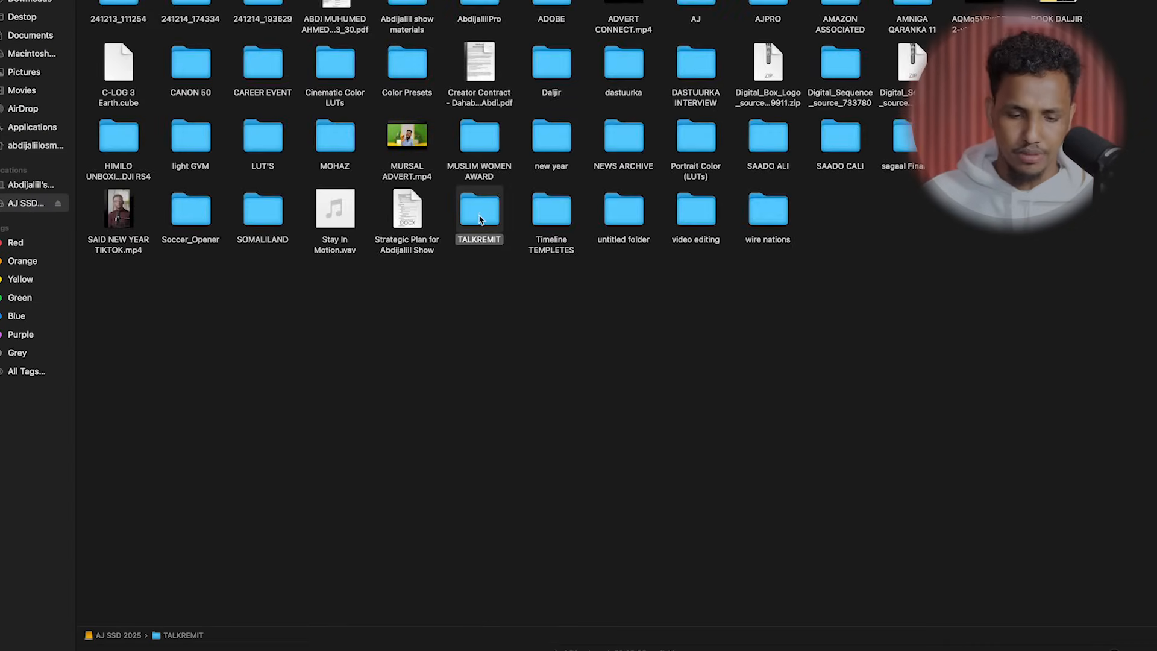
{"action": "left_click", "coordinate": [699, 214]}
{"action": "double_click", "coordinate": [700, 215]}
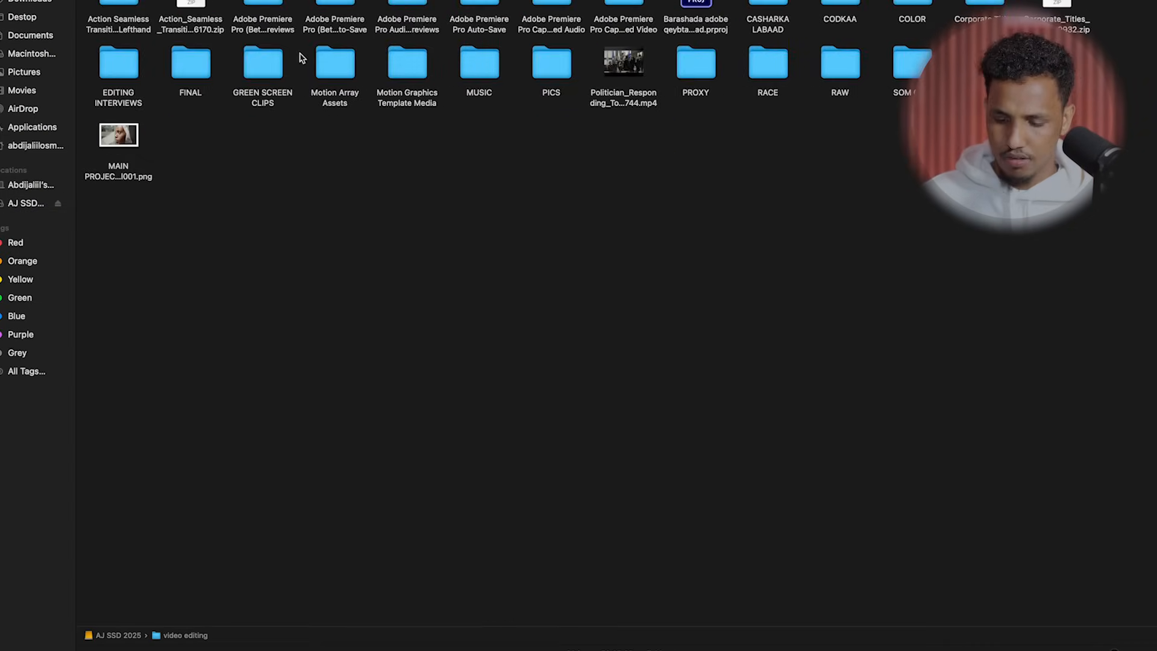
{"action": "left_click", "coordinate": [109, 140]}
{"action": "key", "text": "space"}
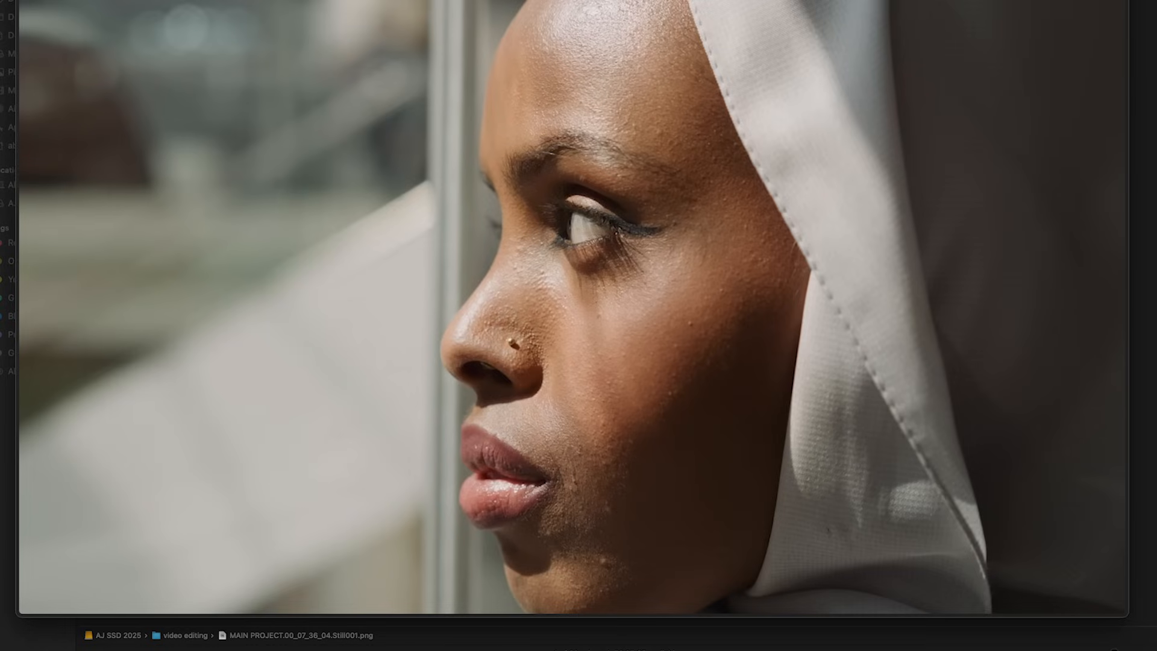
{"action": "key", "text": "space"}
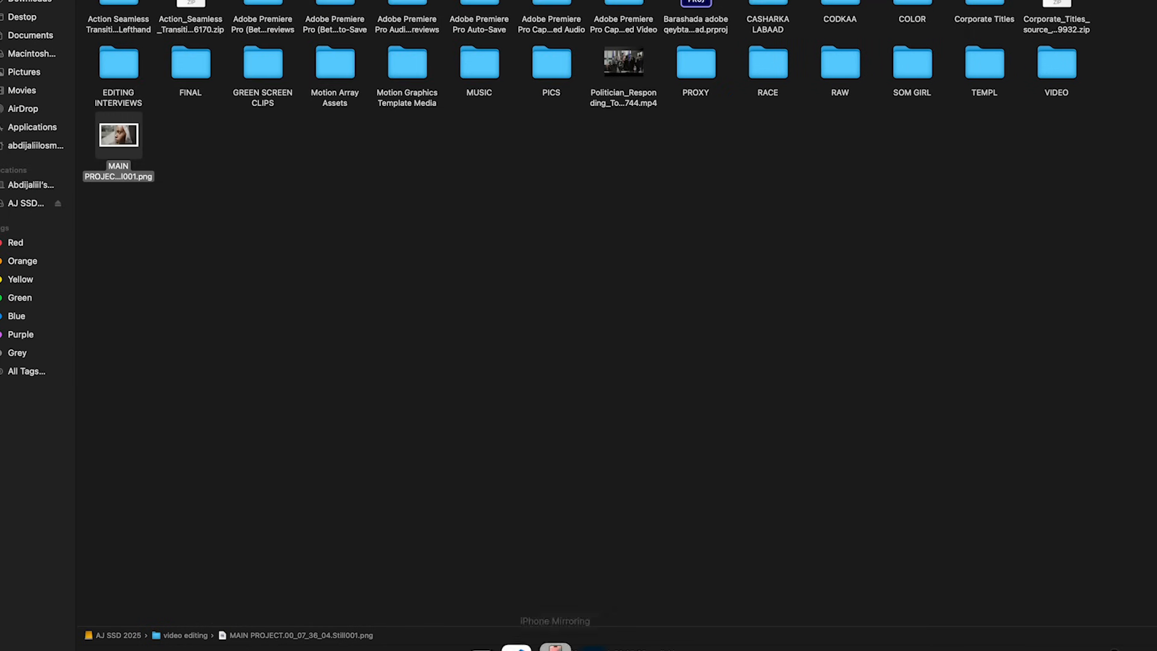
Step: Switch back to Premiere Pro, clear the clip selection and move the MAIN PROJECT playhead to 00:07:26:05
{"action": "left_click", "coordinate": [599, 616]}
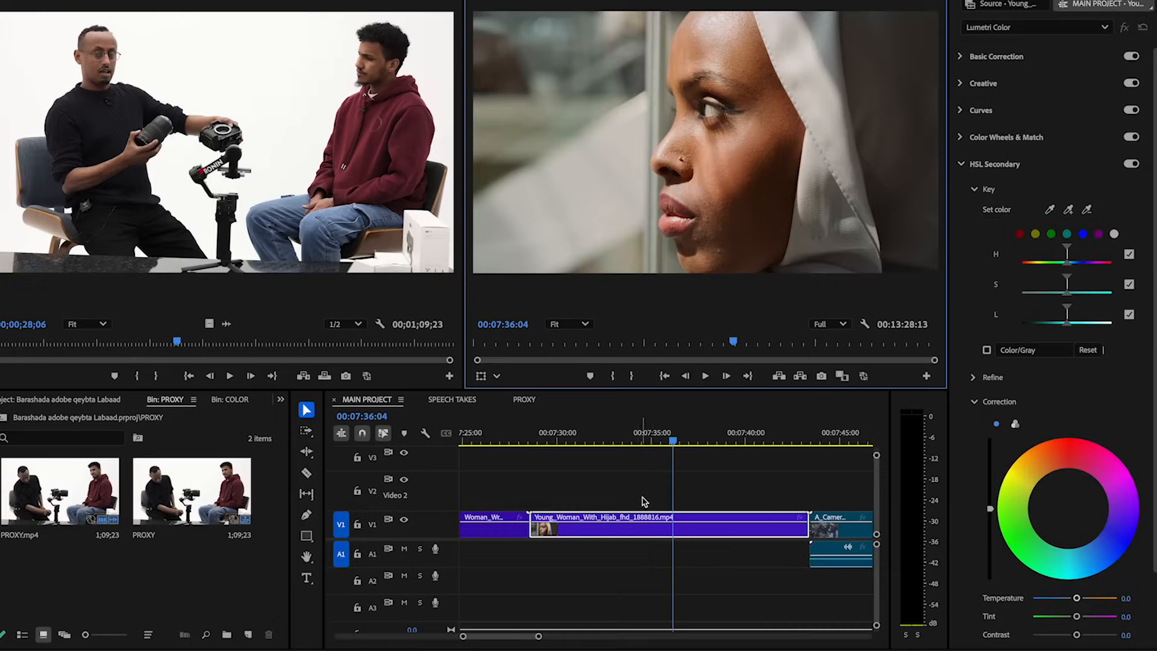
{"action": "left_click", "coordinate": [625, 464]}
{"action": "key", "text": "minus"}
{"action": "left_click", "coordinate": [617, 435]}
{"action": "mouse_move", "coordinate": [618, 435]}
{"action": "left_mouse_down"}
{"action": "mouse_move", "coordinate": [587, 437]}
{"action": "mouse_move", "coordinate": [619, 452]}
{"action": "left_mouse_up"}
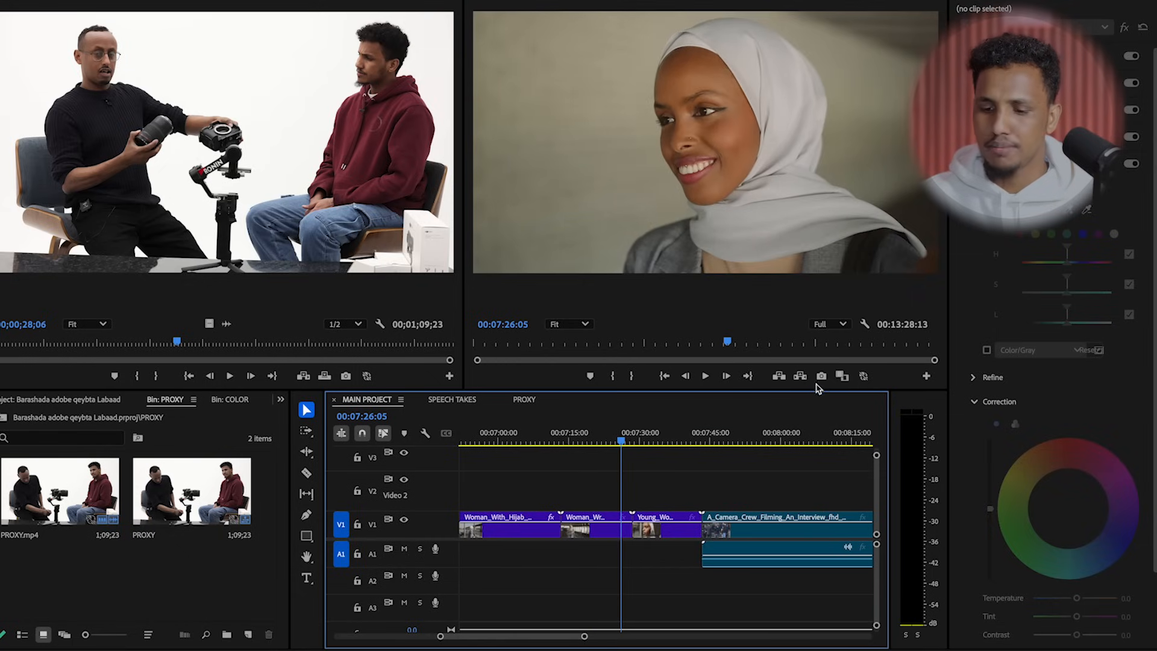
Step: Export the frame at the playhead as a PNG still to the video editing folder on AJ SSD 2025
{"action": "left_click", "coordinate": [821, 376]}
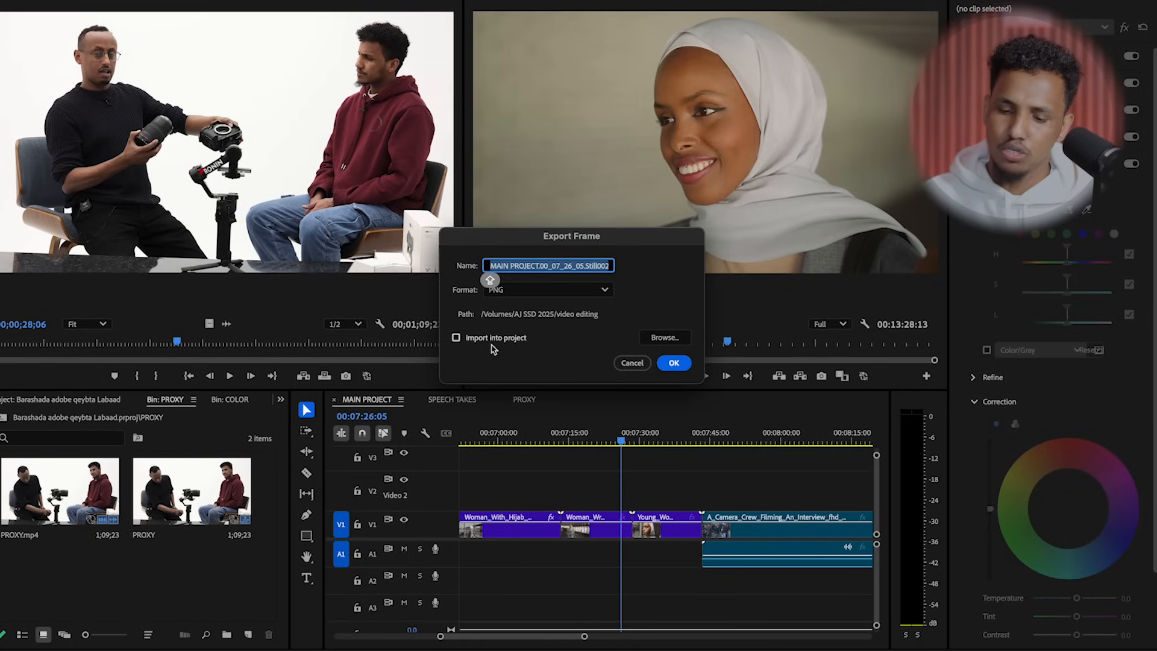
{"action": "left_click", "coordinate": [590, 293]}
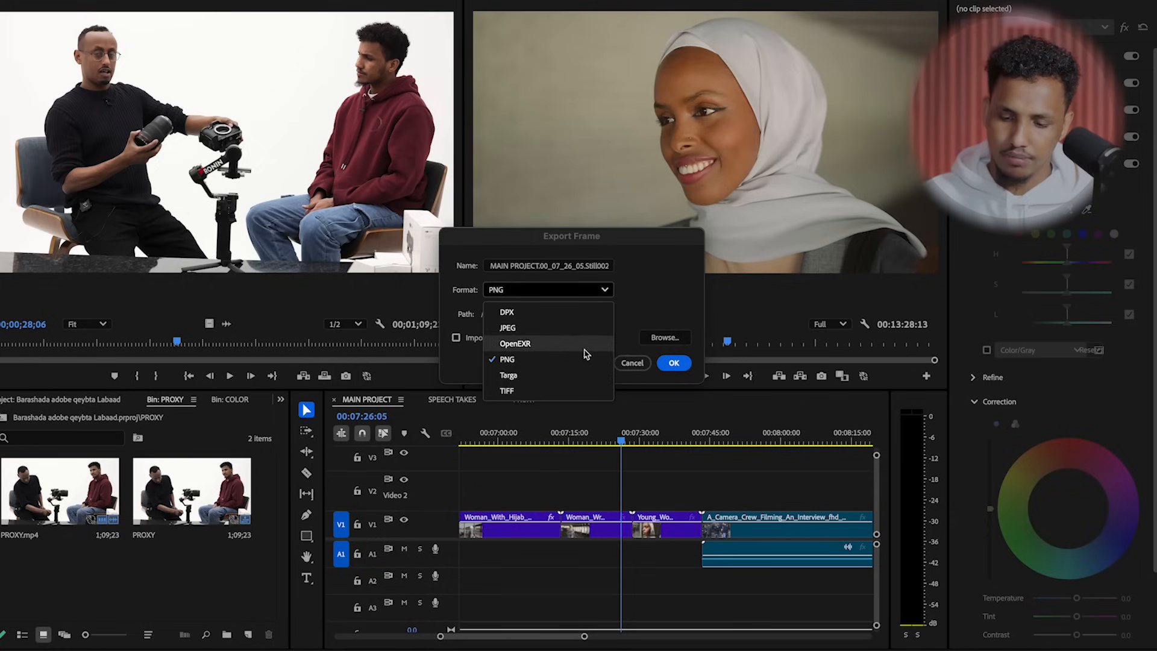
{"action": "left_click", "coordinate": [670, 365]}
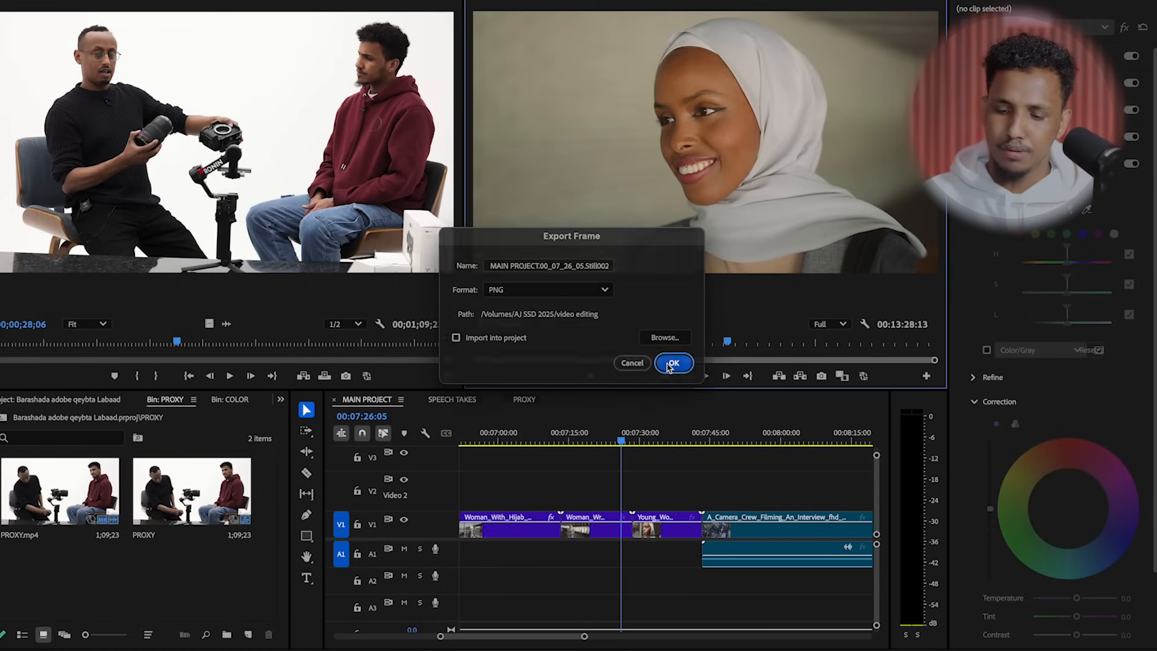
{"action": "left_click", "coordinate": [670, 364]}
Step: Switch to Finder, preview MAIN PROJECT.00_07_26_05.Still002.png, and return to Premiere Pro
{"action": "mouse_move", "coordinate": [307, 649]}
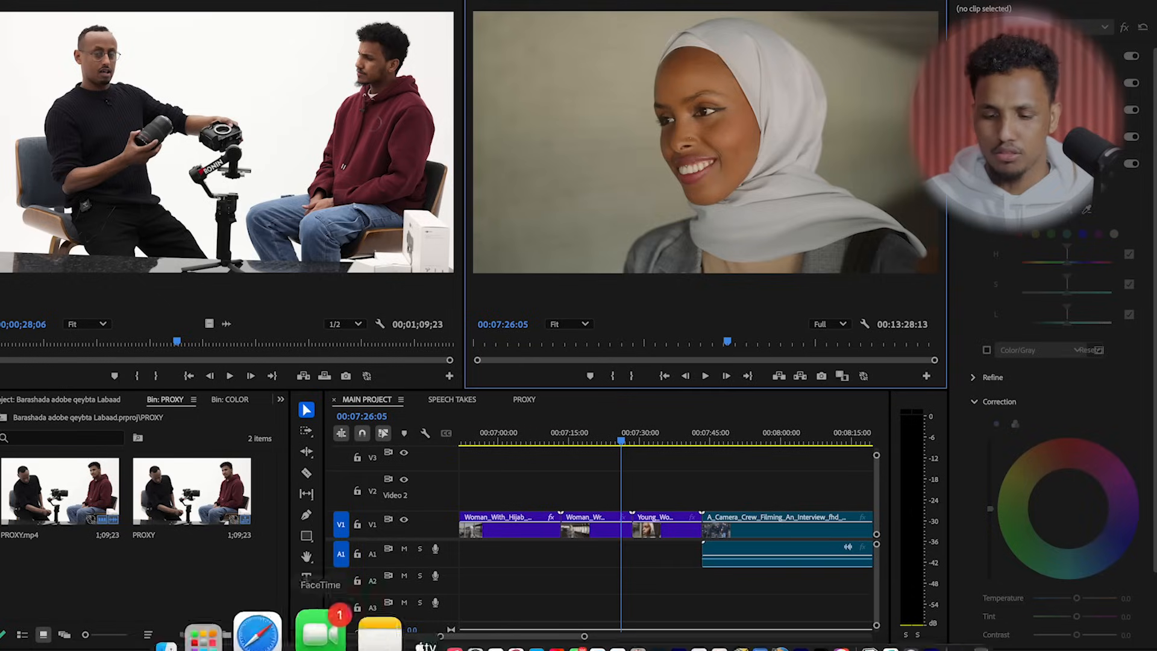
{"action": "left_click", "coordinate": [250, 610]}
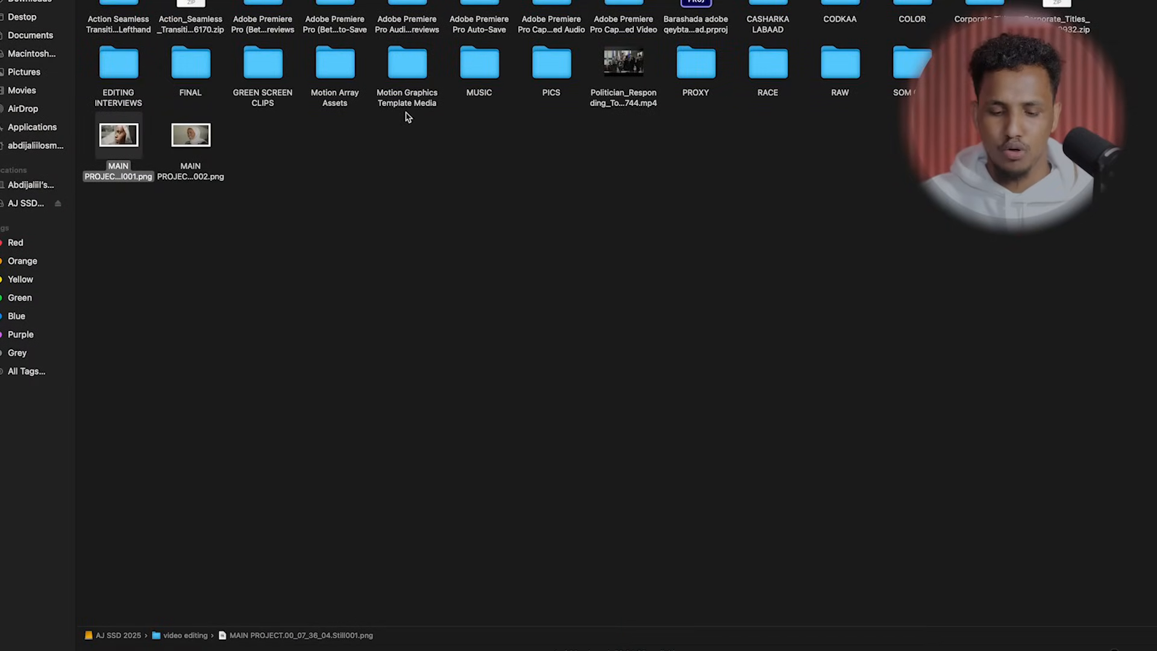
{"action": "left_click", "coordinate": [196, 138]}
{"action": "key", "text": "space"}
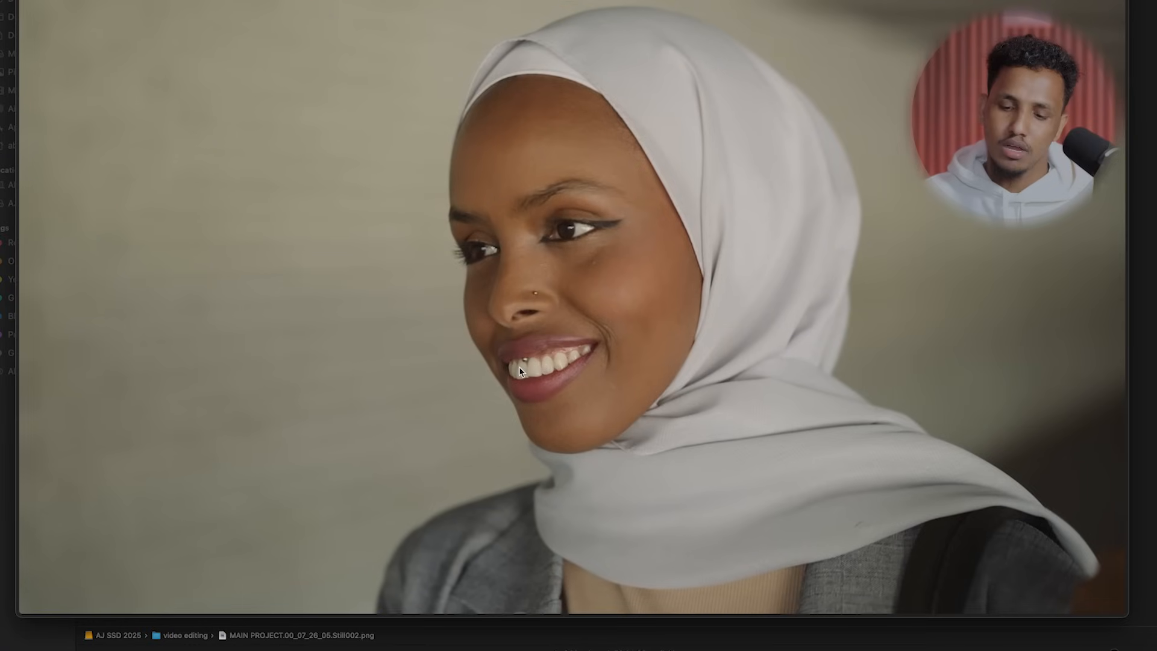
{"action": "key", "text": "space"}
{"action": "key", "text": "ctrl+Up"}
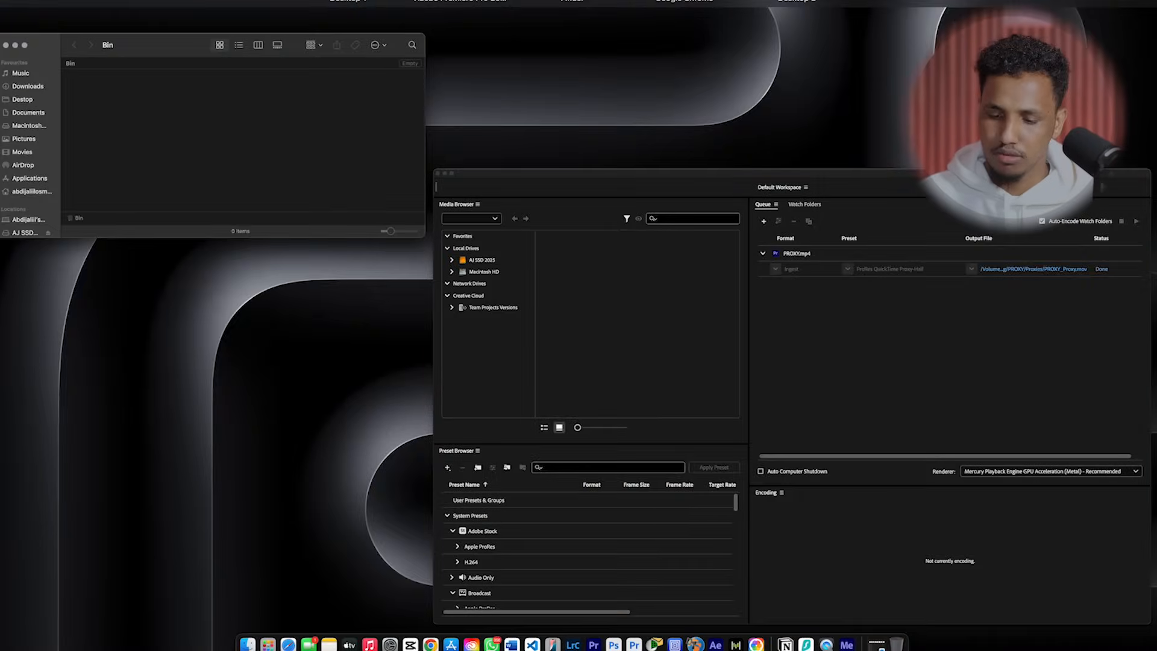
{"action": "left_click", "coordinate": [460, 2]}
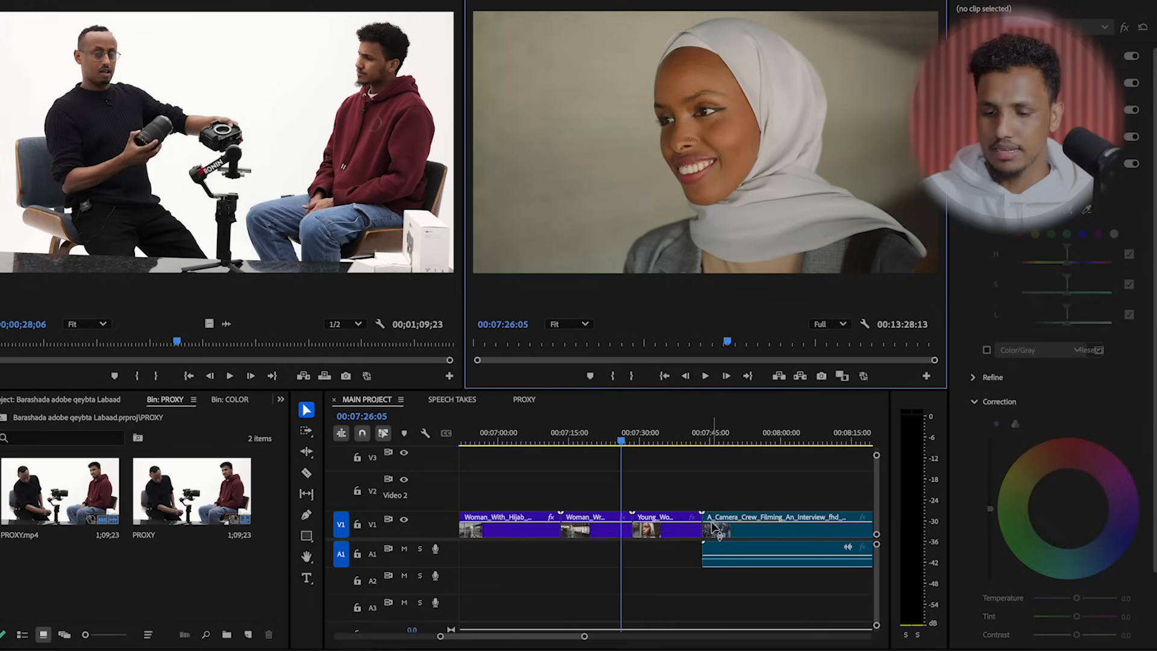
{"action": "left_click", "coordinate": [722, 495]}
{"action": "key", "text": "minus"}
{"action": "key", "text": "minus"}
{"action": "key", "text": "minus"}
{"action": "key", "text": "minus"}
{"action": "key", "text": "equal"}
{"action": "key", "text": "equal"}
{"action": "key", "text": "equal"}
{"action": "key", "text": "equal"}
{"action": "key", "text": "equal"}
{"action": "key", "text": "minus"}
{"action": "key", "text": "minus"}
{"action": "key", "text": "minus"}
{"action": "key", "text": "minus"}
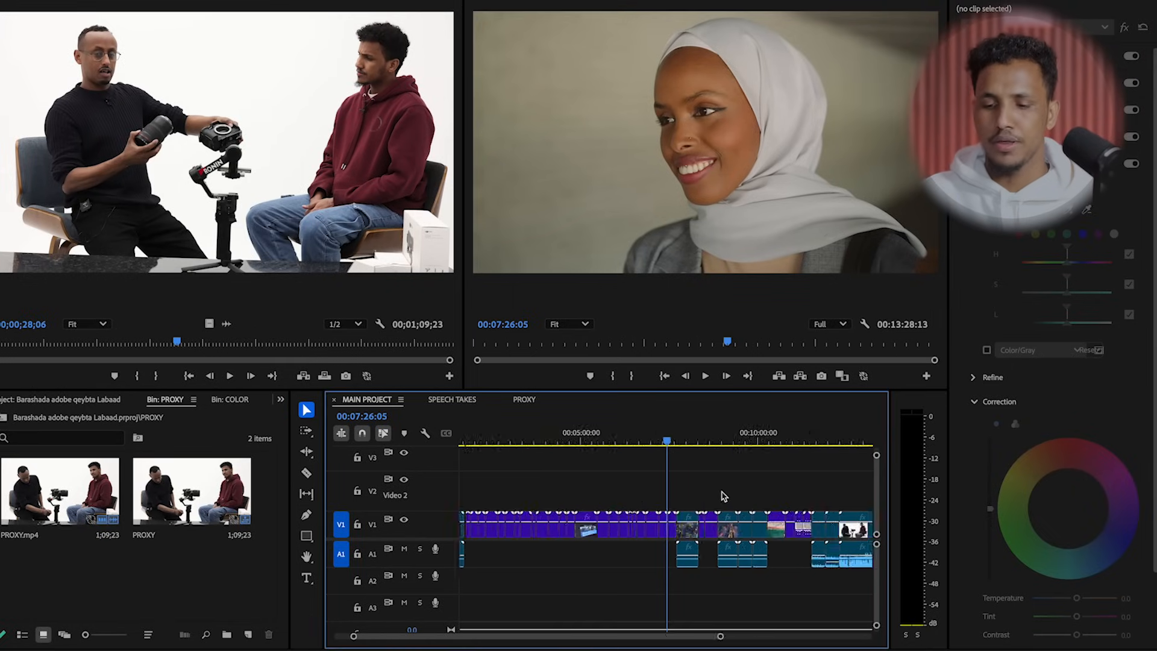
{"action": "key", "text": "equal"}
{"action": "key", "text": "equal"}
{"action": "key", "text": "equal"}
{"action": "key", "text": "equal"}
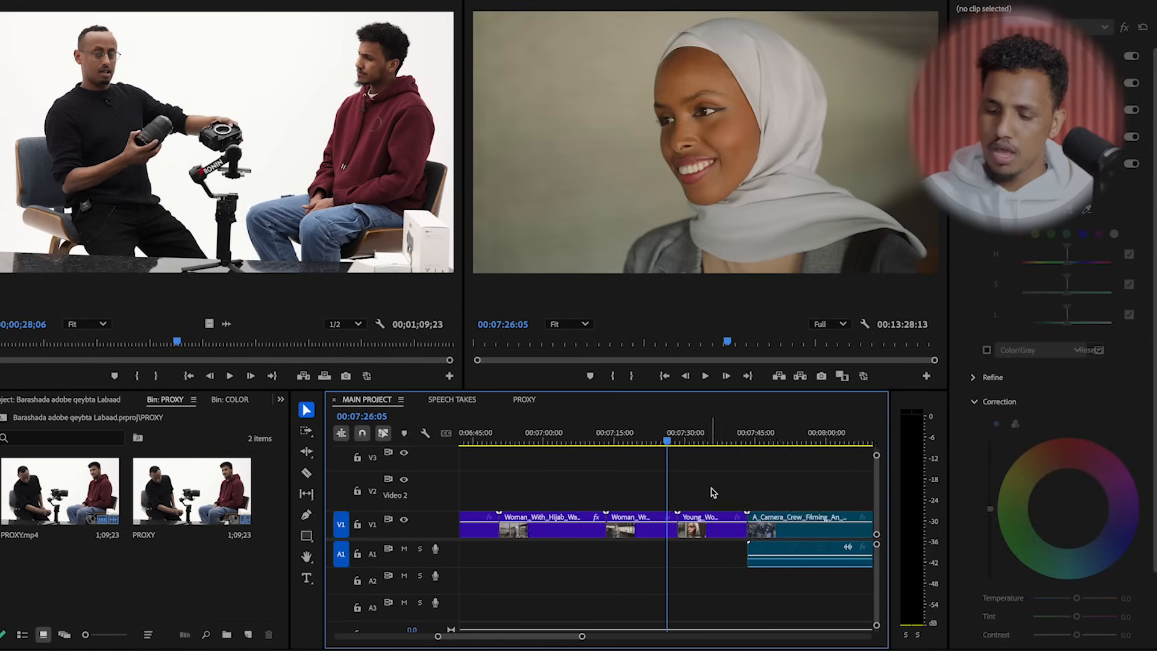
{"action": "key", "text": "minus"}
{"action": "key", "text": "equal"}
Step: Move the playhead to 00:07:47:12 and select the A_Camera_Crew_Filming_An_Interview clip on V1
{"action": "left_click", "coordinate": [739, 441]}
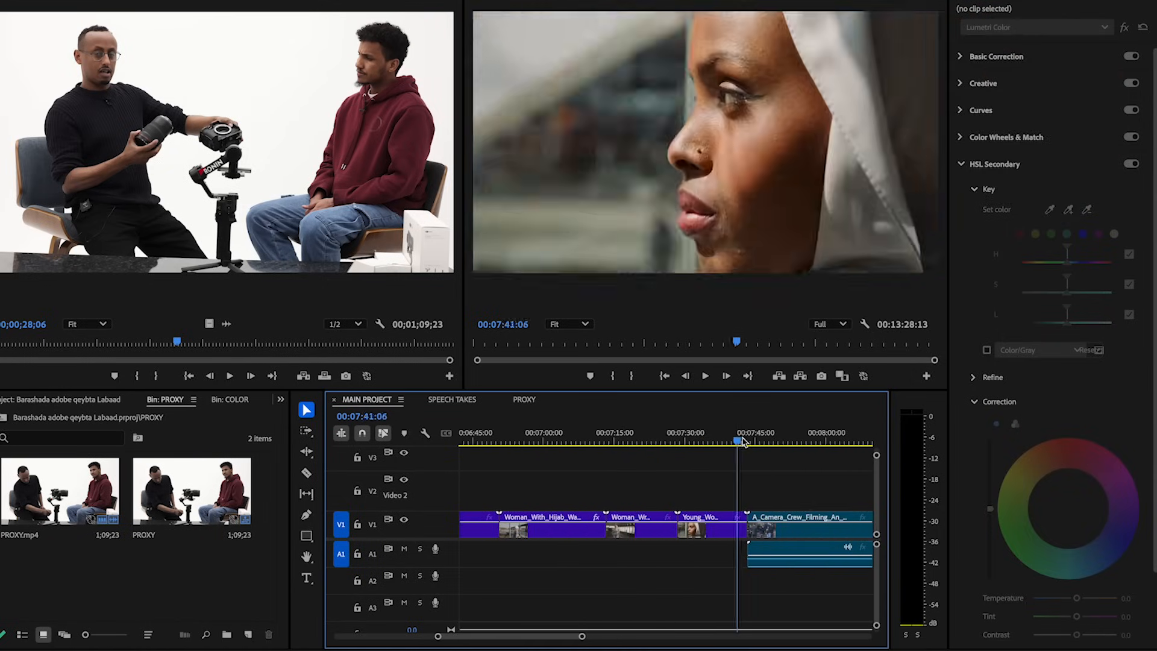
{"action": "left_click_drag", "start_coordinate": [743, 442], "coordinate": [767, 441]}
{"action": "key", "text": "minus"}
{"action": "left_click", "coordinate": [702, 527]}
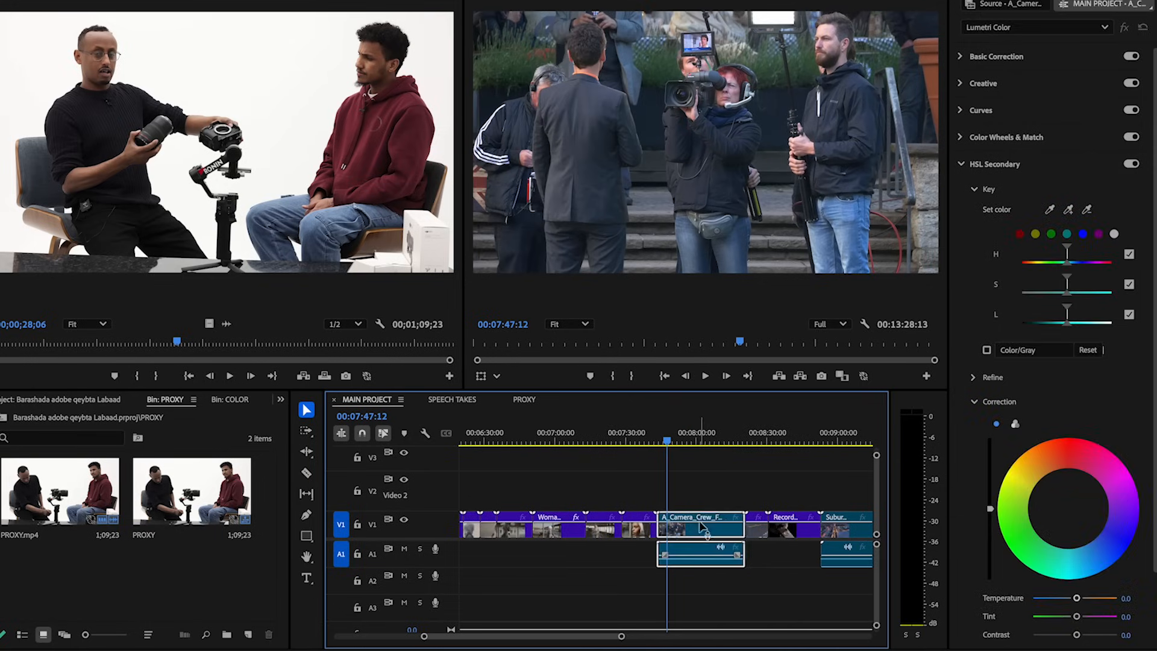
{"action": "key", "text": "equal"}
{"action": "key", "text": "equal"}
{"action": "key", "text": "minus"}
{"action": "key", "text": "minus"}
{"action": "key", "text": "minus"}
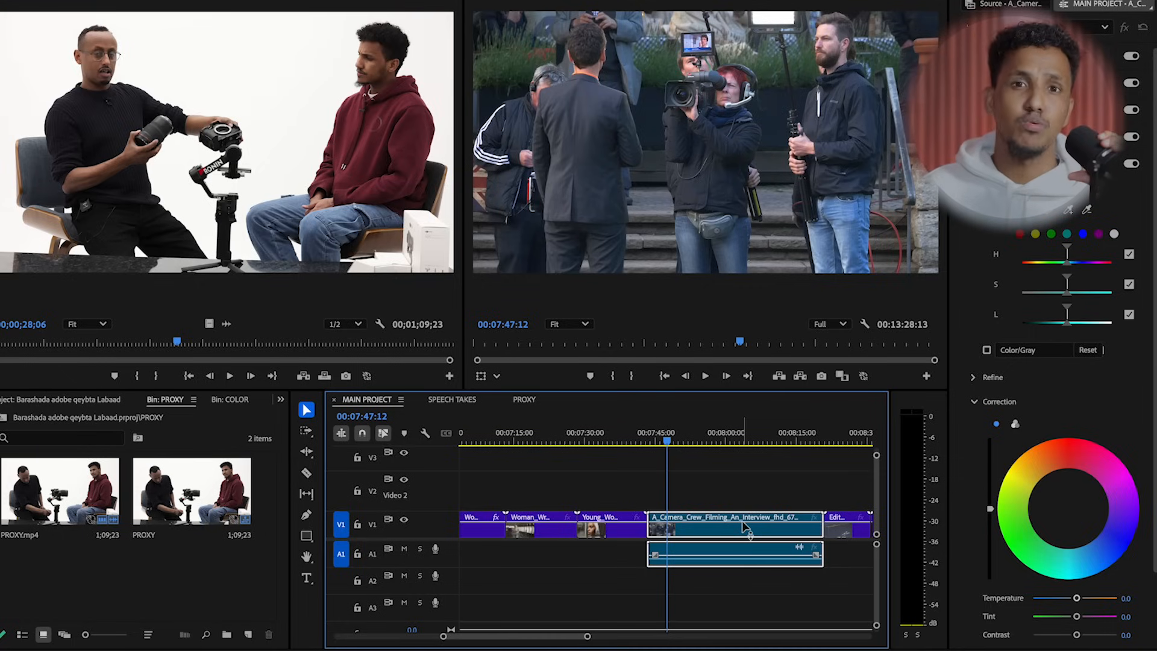
Step: Clear the clip selection and scrub the MAIN PROJECT playhead to 00:06:23:22
{"action": "left_click", "coordinate": [690, 476]}
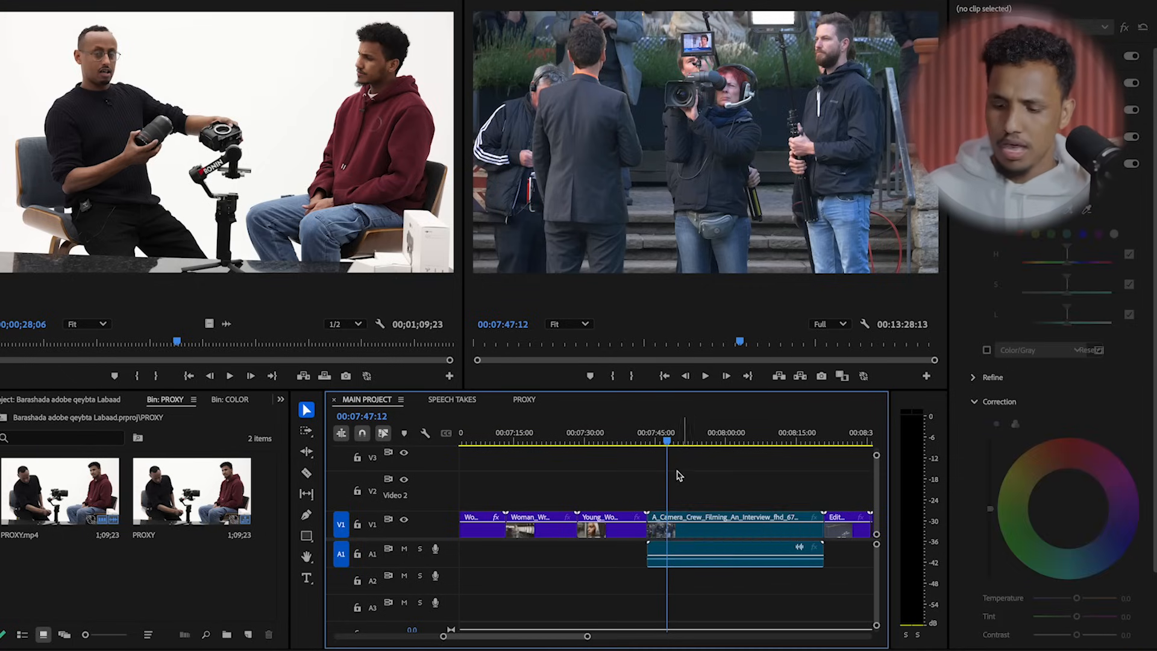
{"action": "key", "text": "minus"}
{"action": "key", "text": "minus"}
{"action": "key", "text": "minus"}
{"action": "left_click_drag", "start_coordinate": [633, 434], "coordinate": [836, 476]}
{"action": "key", "text": "equal"}
{"action": "key", "text": "equal"}
{"action": "key", "text": "equal"}
{"action": "key", "text": "equal"}
{"action": "key", "text": "minus"}
{"action": "key", "text": "minus"}
{"action": "key", "text": "minus"}
{"action": "key", "text": "minus"}
{"action": "key", "text": "minus"}
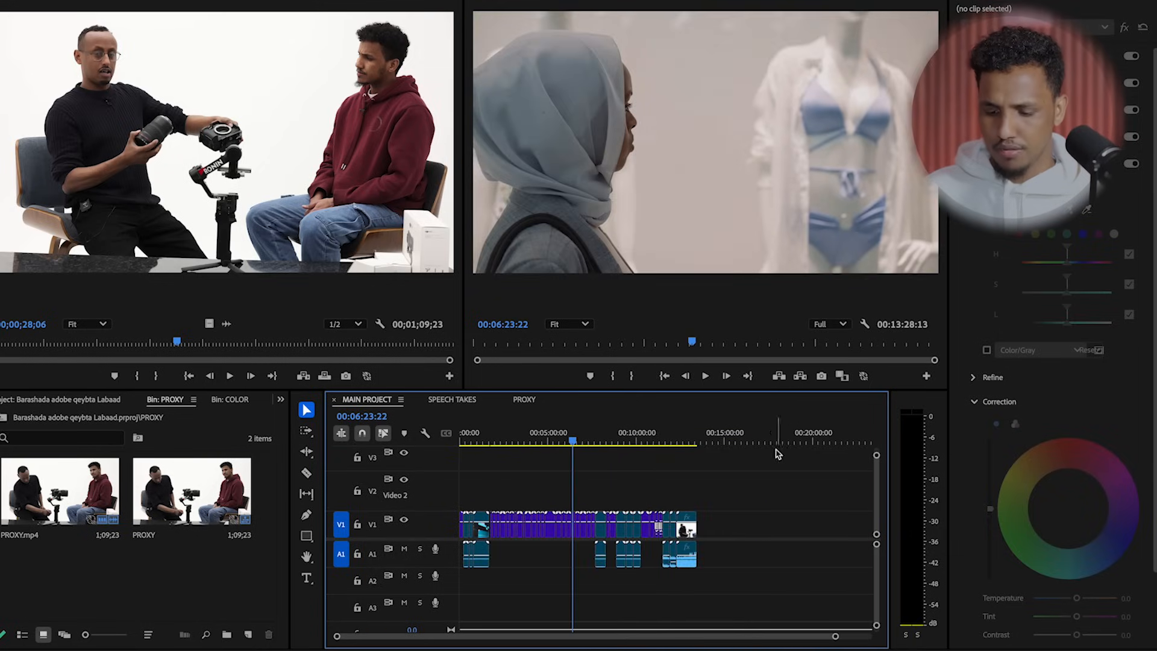
Step: Find the PROXY.mp4 clip at the end of the sequence and mark an In point at 00:13:05:08
{"action": "left_click", "coordinate": [690, 436]}
{"action": "key", "text": "equal"}
{"action": "key", "text": "equal"}
{"action": "key", "text": "equal"}
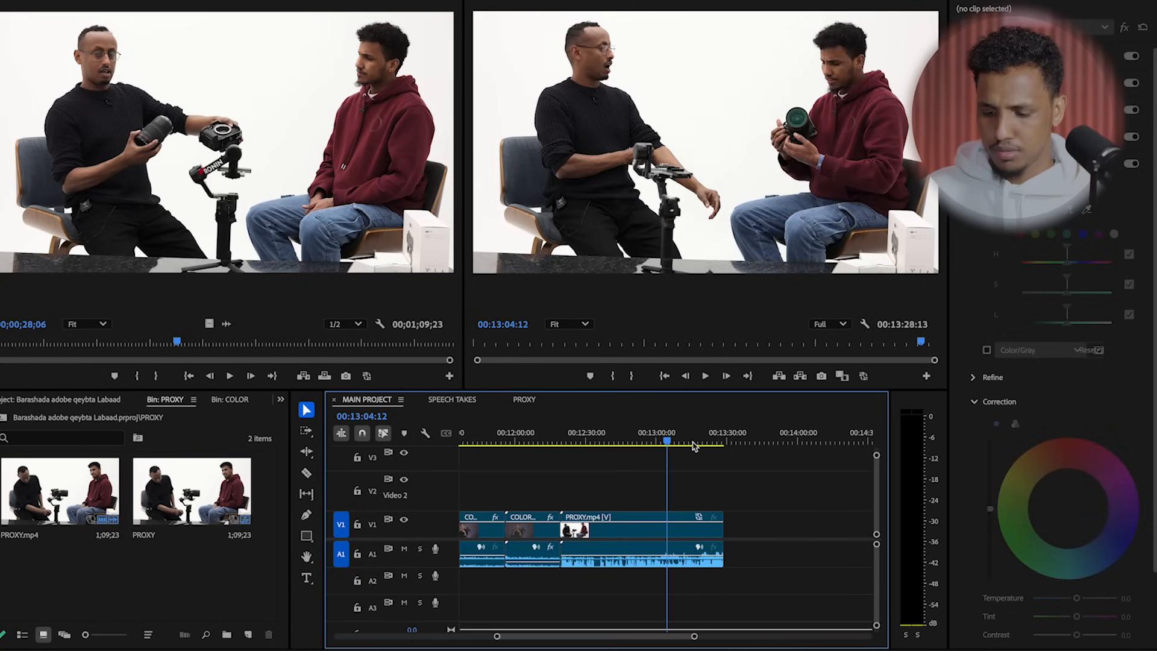
{"action": "key", "text": "equal"}
{"action": "key", "text": "equal"}
{"action": "key", "text": "space"}
{"action": "key", "text": "space"}
{"action": "key", "text": "minus"}
{"action": "key", "text": "minus"}
{"action": "key", "text": "equal"}
{"action": "left_click", "coordinate": [688, 443]}
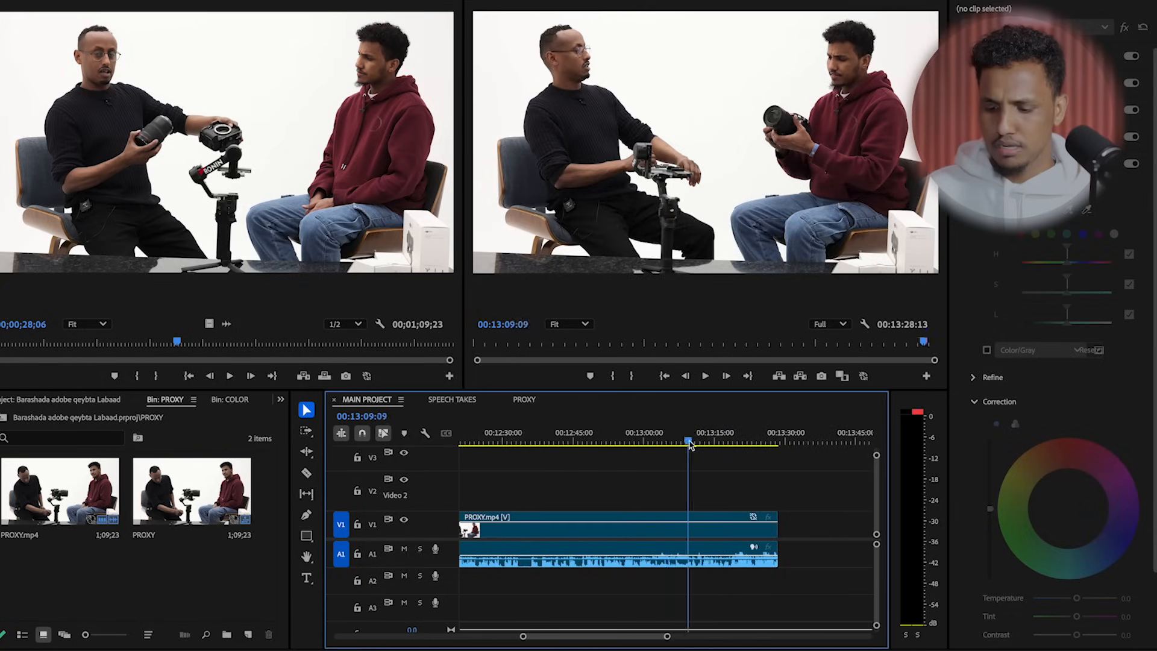
{"action": "left_click_drag", "start_coordinate": [690, 444], "coordinate": [670, 444]}
{"action": "key", "text": "equal"}
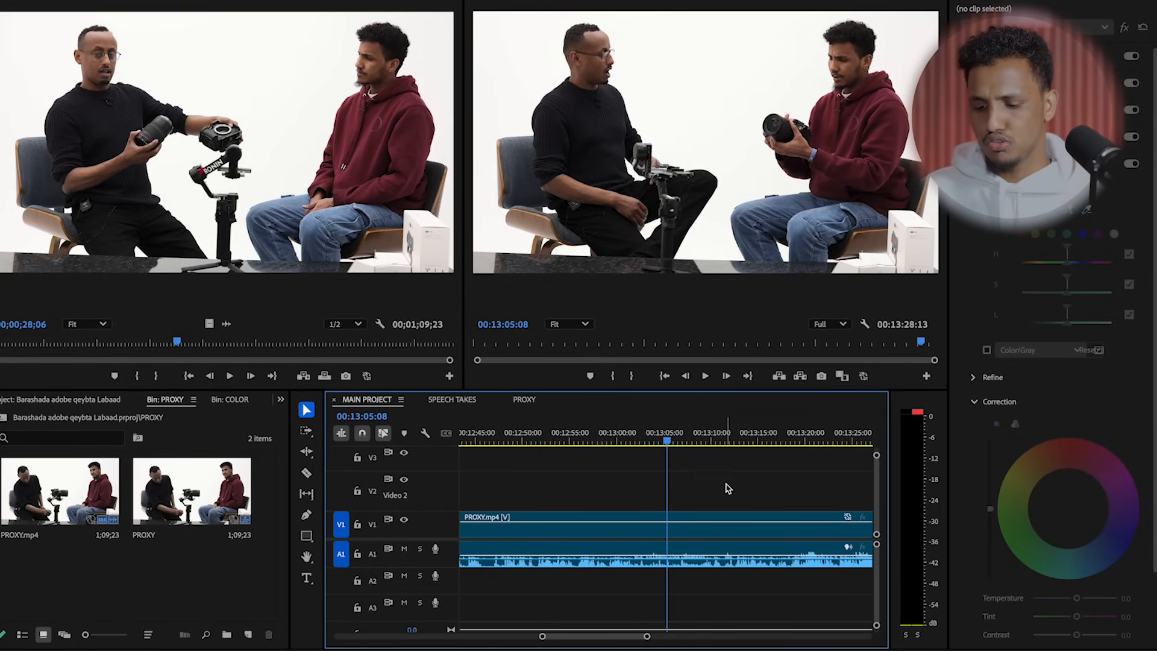
{"action": "key", "text": "equal"}
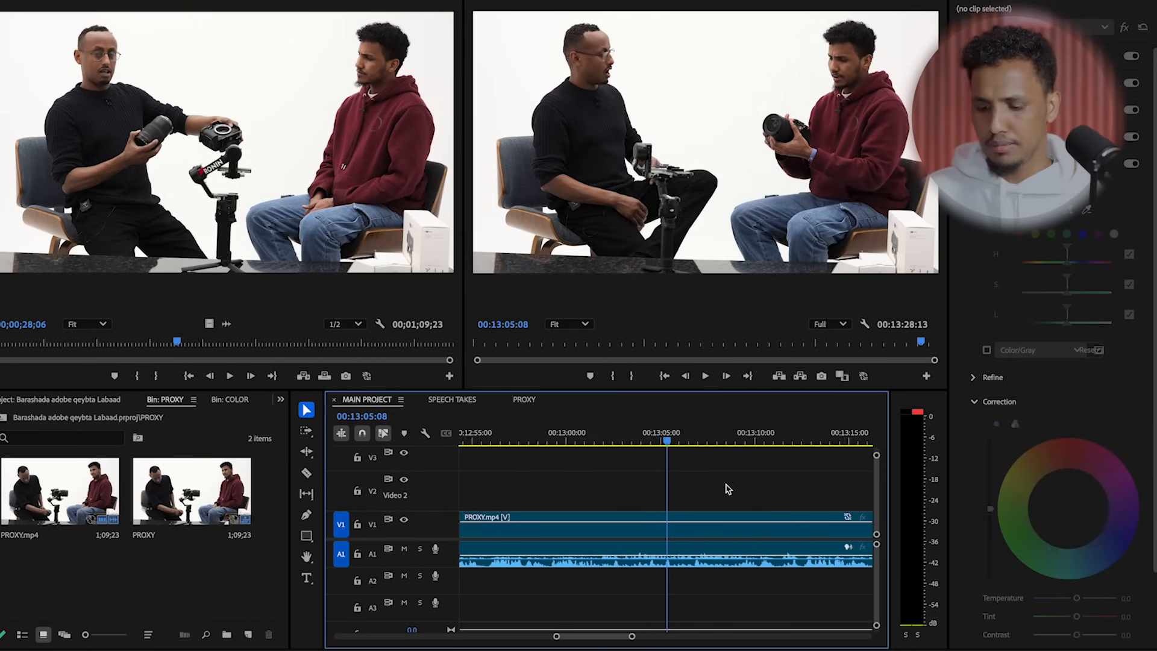
{"action": "key", "text": "i"}
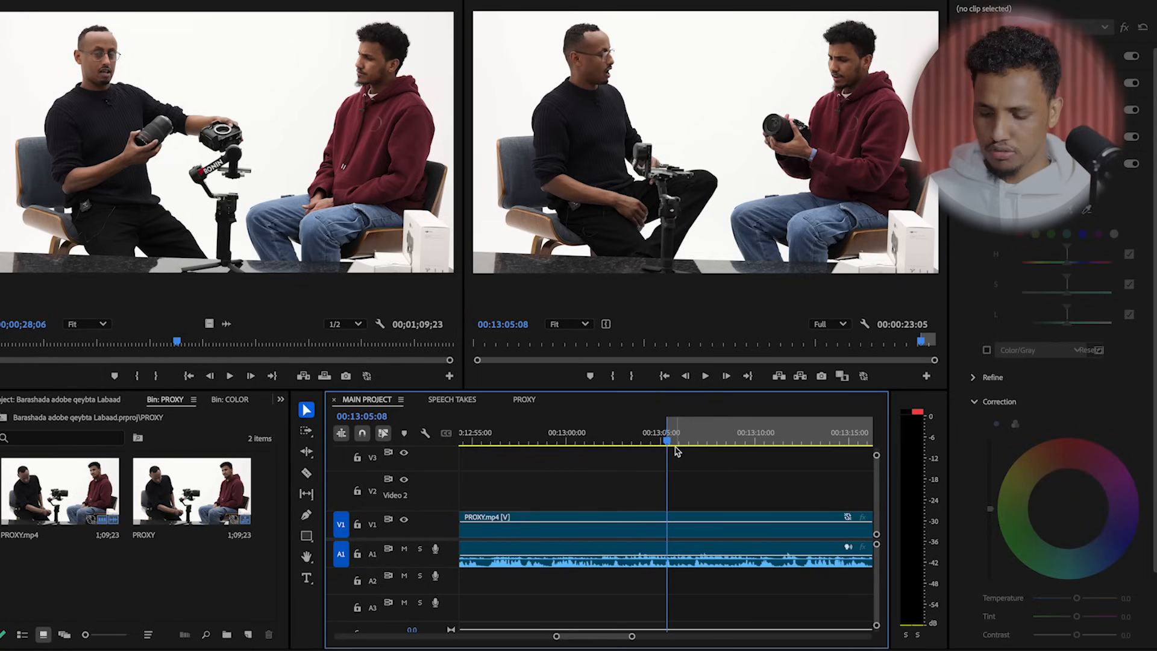
Step: Mark an Out point at 00:13:12:20 in the PROXY.mp4 clip
{"action": "left_click_drag", "start_coordinate": [672, 444], "coordinate": [808, 464]}
{"action": "key", "text": "p"}
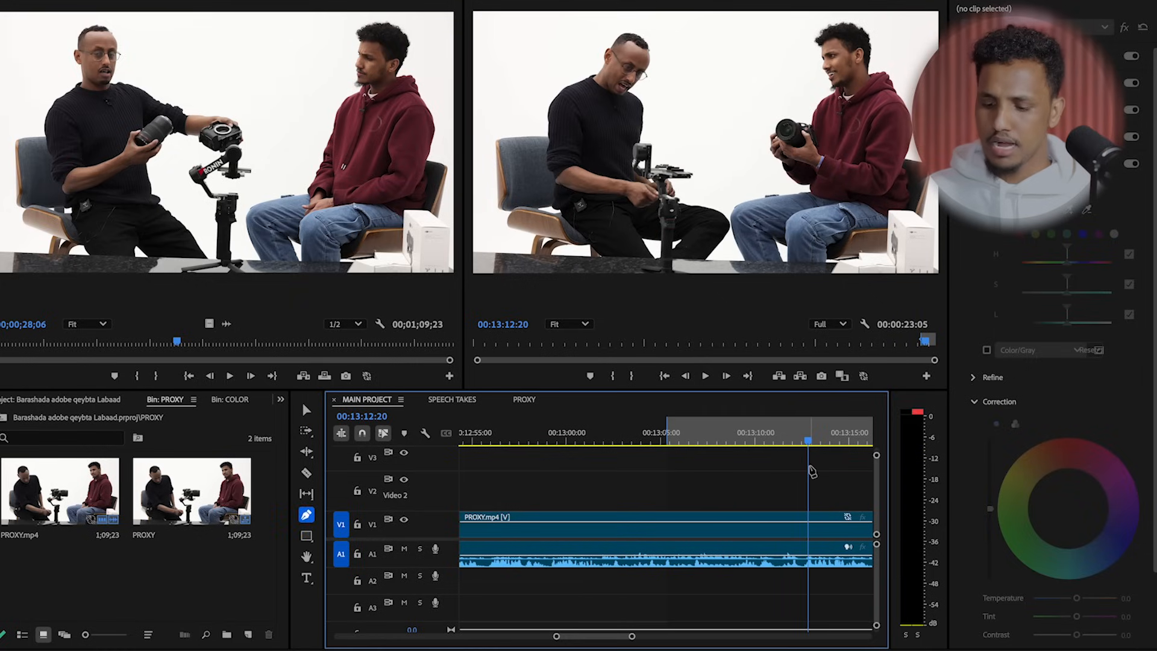
{"action": "key", "text": "minus"}
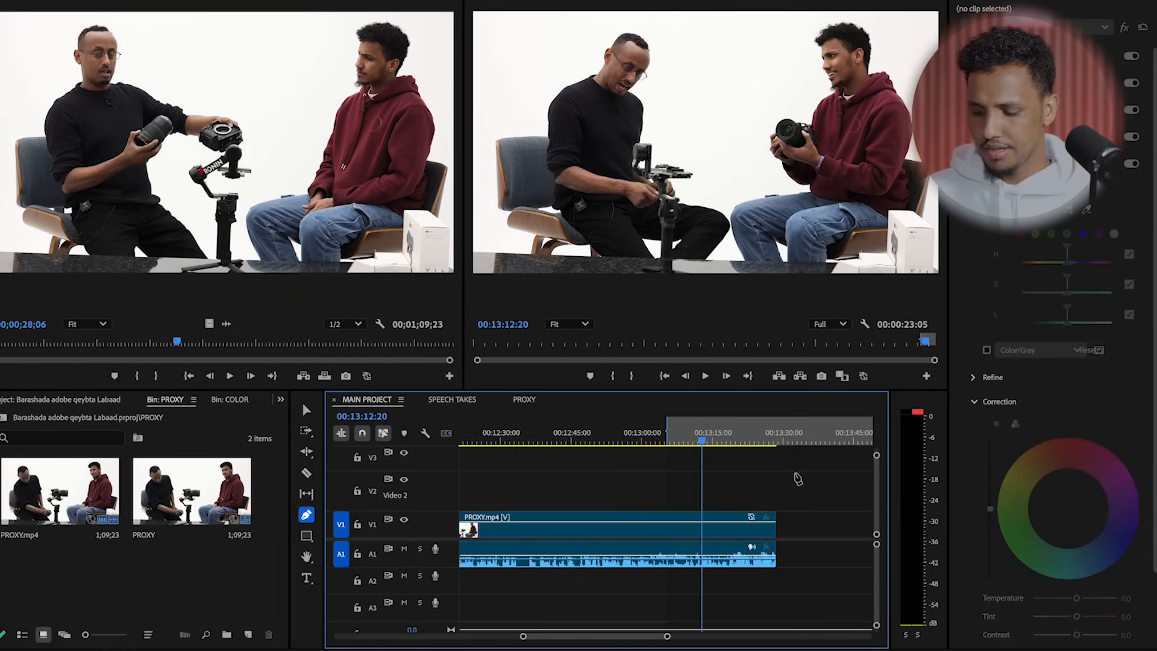
{"action": "key", "text": "o"}
Step: Move the playhead to 00:13:09:19 inside the marked range and select the PROXY.mp4 clip with the Pen tool
{"action": "left_click_drag", "start_coordinate": [701, 447], "coordinate": [688, 444]}
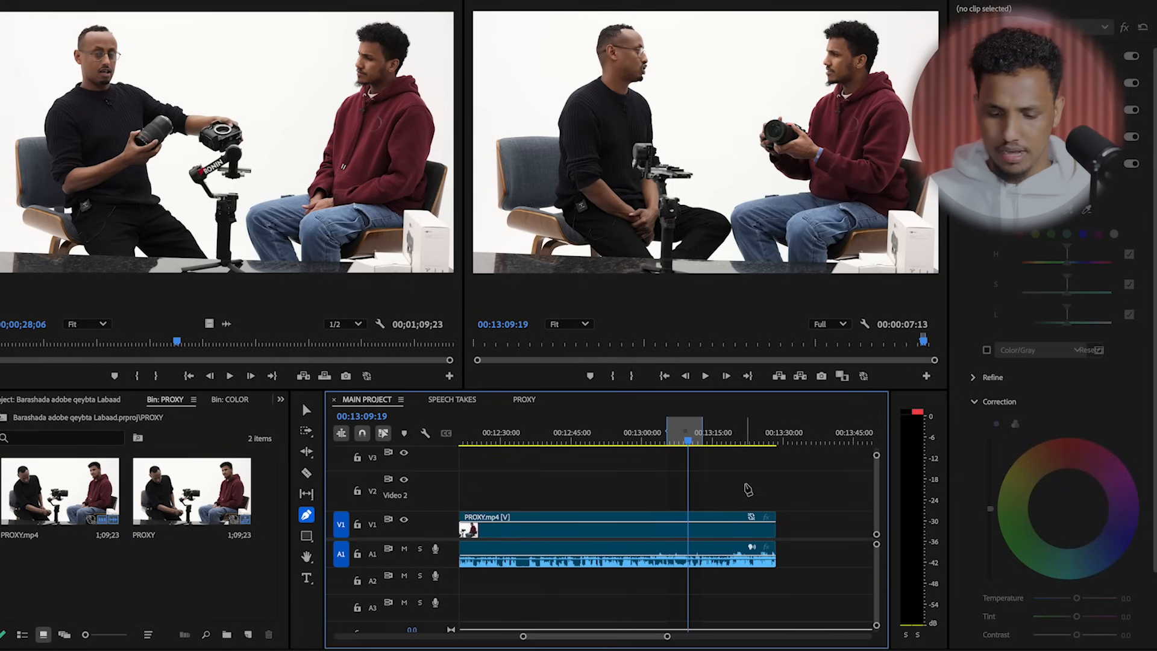
{"action": "key", "text": "equal"}
{"action": "left_click", "coordinate": [697, 529]}
{"action": "key", "text": "minus"}
{"action": "key", "text": "minus"}
{"action": "key", "text": "equal"}
{"action": "key", "text": "equal"}
{"action": "key", "text": "minus"}
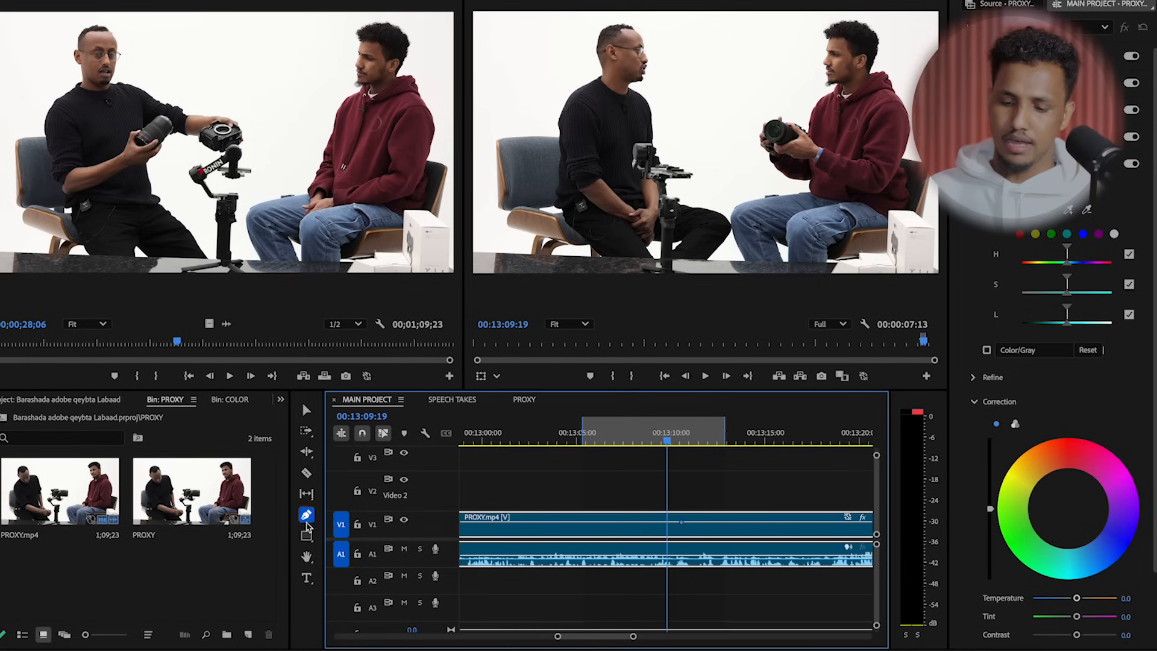
{"action": "left_click", "coordinate": [306, 514]}
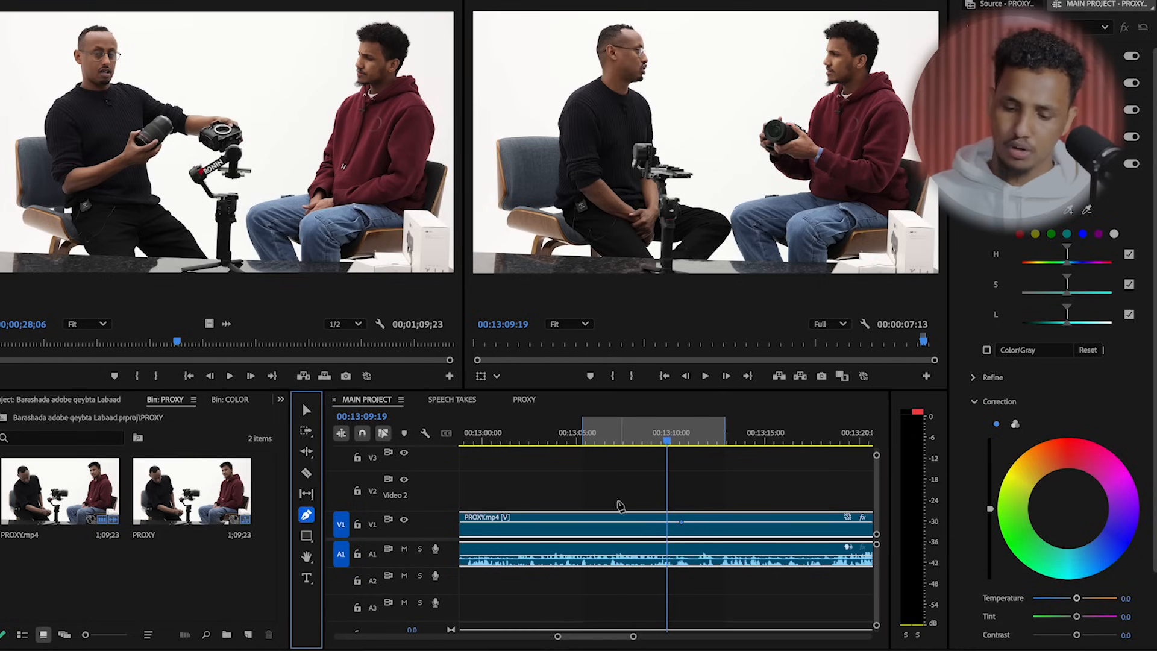
Step: Clear the selection and mark an In to Out range over the COLOR.mp4 clip, ending at 00:11:41:02
{"action": "left_click", "coordinate": [570, 497]}
{"action": "key", "text": "minus"}
{"action": "key", "text": "minus"}
{"action": "key", "text": "minus"}
{"action": "key", "text": "minus"}
{"action": "key", "text": "minus"}
{"action": "left_click_drag", "start_coordinate": [584, 438], "coordinate": [734, 459]}
{"action": "key", "text": "equal"}
{"action": "key", "text": "equal"}
{"action": "key", "text": "equal"}
{"action": "key", "text": "equal"}
{"action": "key", "text": "equal"}
{"action": "key", "text": "equal"}
{"action": "left_click", "coordinate": [651, 435]}
{"action": "key", "text": "i"}
{"action": "key", "text": "o"}
Step: Target audio track A1 and make a subsequence from the COLOR.mp4 clip
{"action": "left_click", "coordinate": [372, 554]}
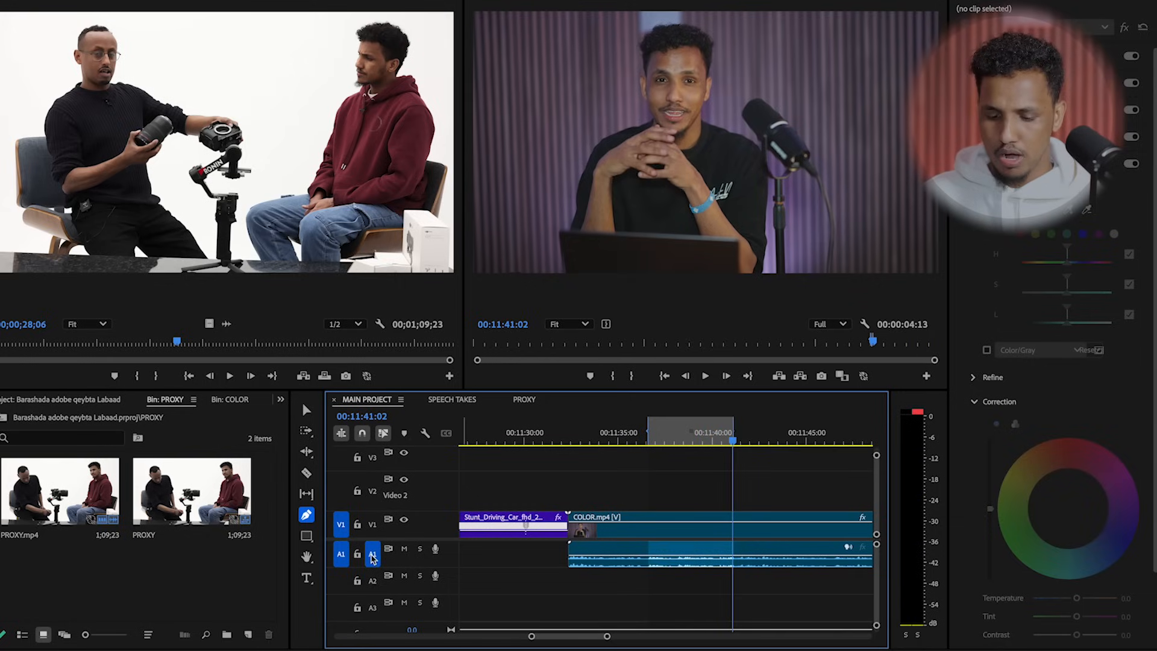
{"action": "left_click", "coordinate": [690, 519]}
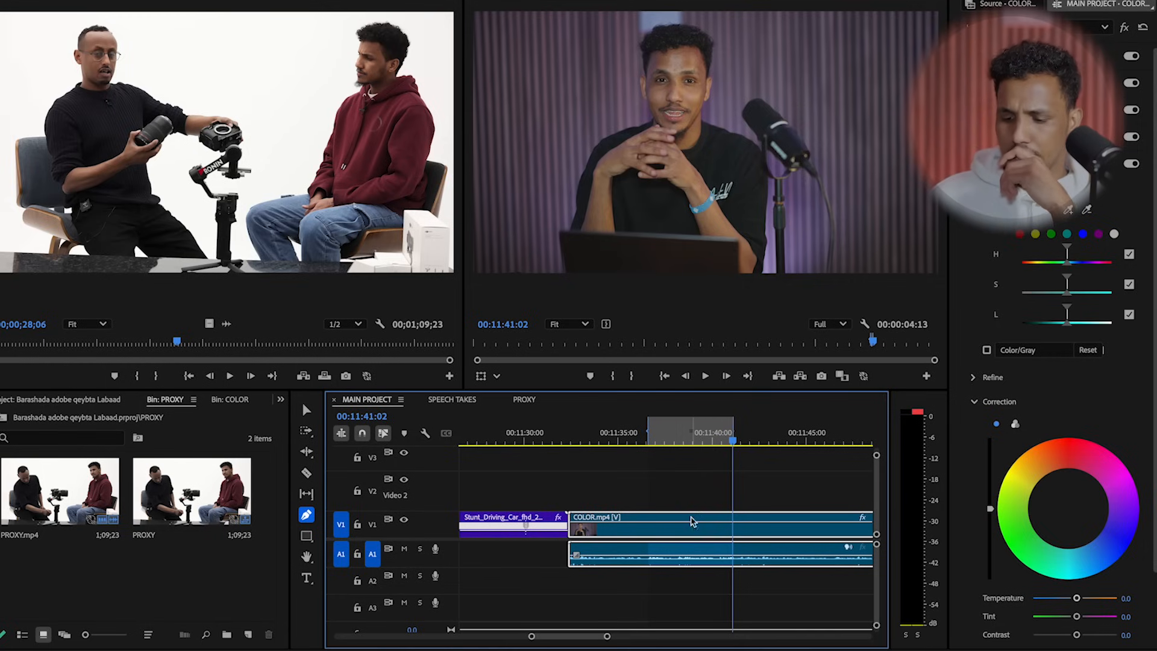
{"action": "right_click", "coordinate": [693, 521]}
{"action": "scroll", "coordinate": [804, 299], "scroll_direction": "down", "scroll_amount": 10}
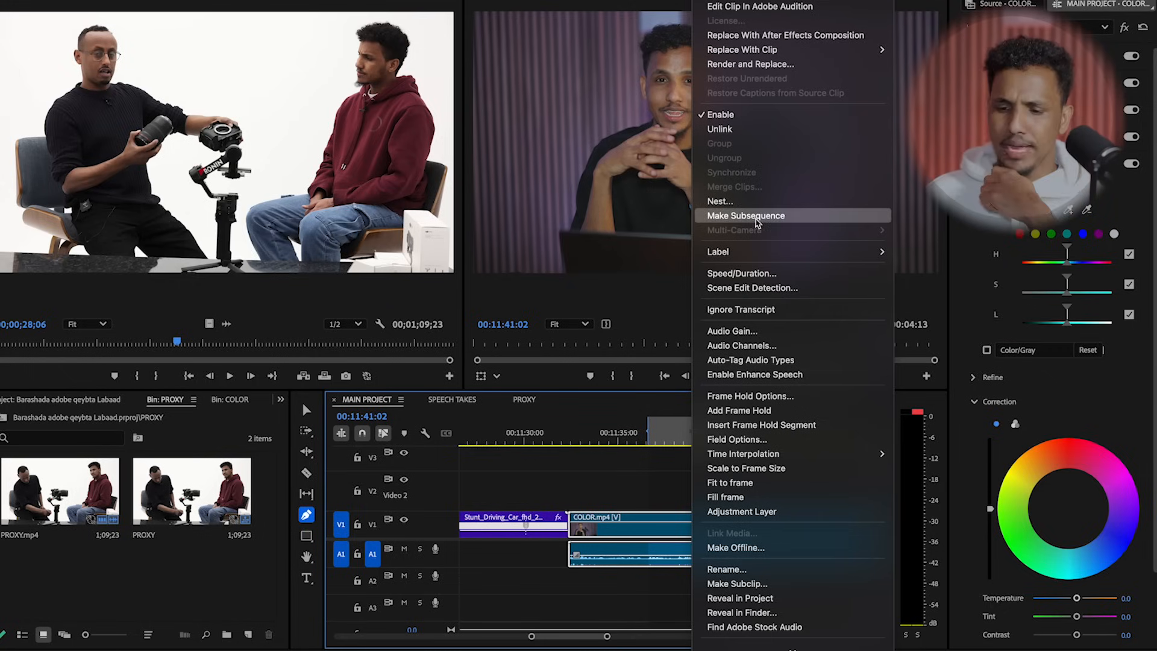
{"action": "left_click", "coordinate": [745, 216]}
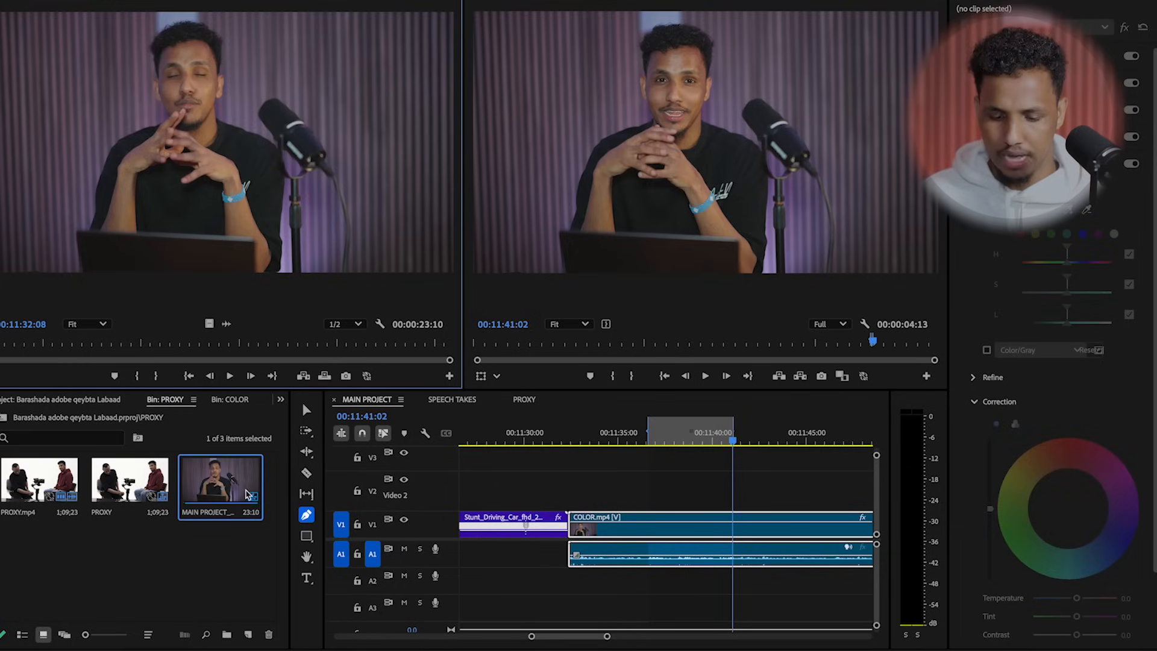
Step: Open the new subsequence from the PROXY bin, play its beginning and scrub to 00:11:53:23
{"action": "double_click", "coordinate": [223, 487]}
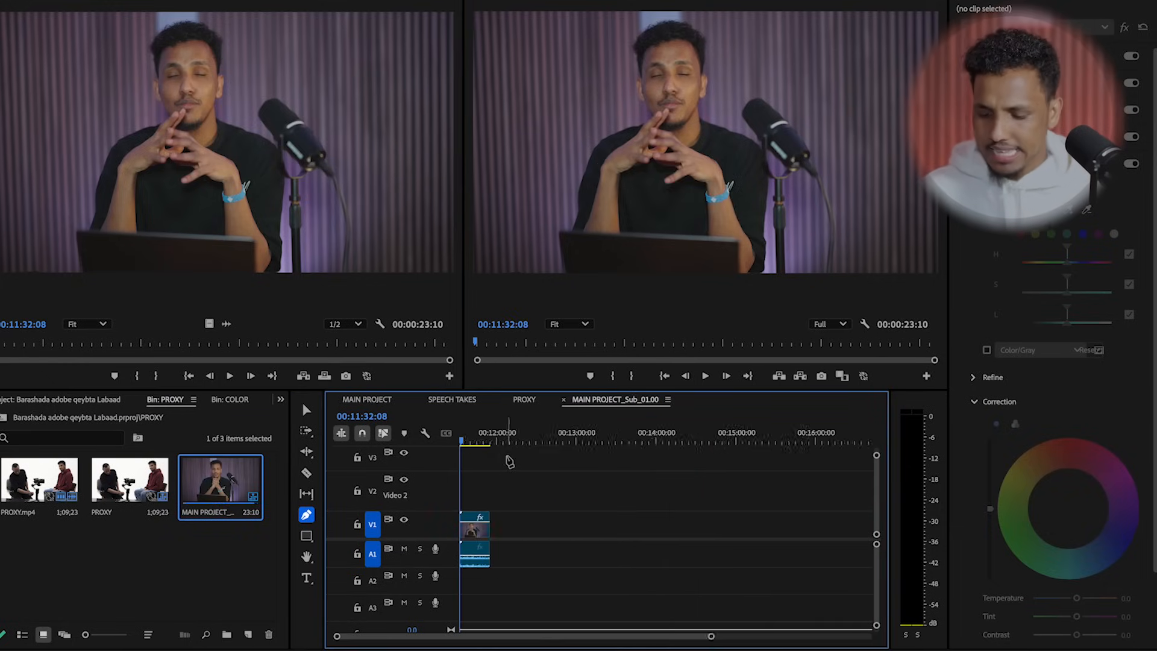
{"action": "key", "text": "space"}
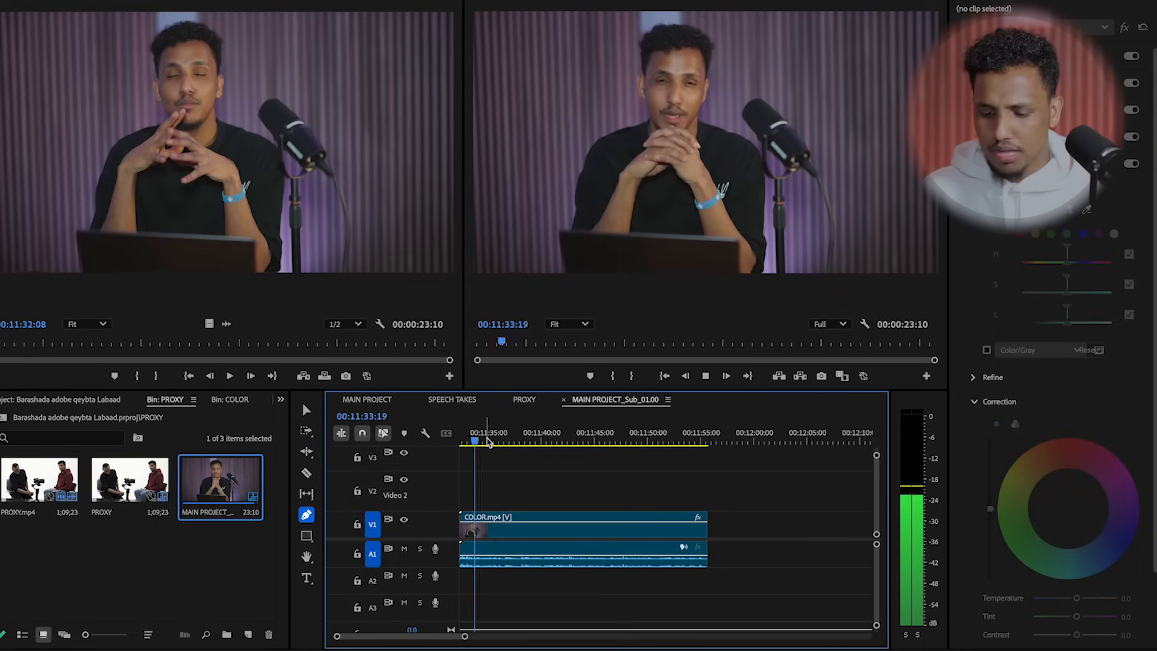
{"action": "key", "text": "space"}
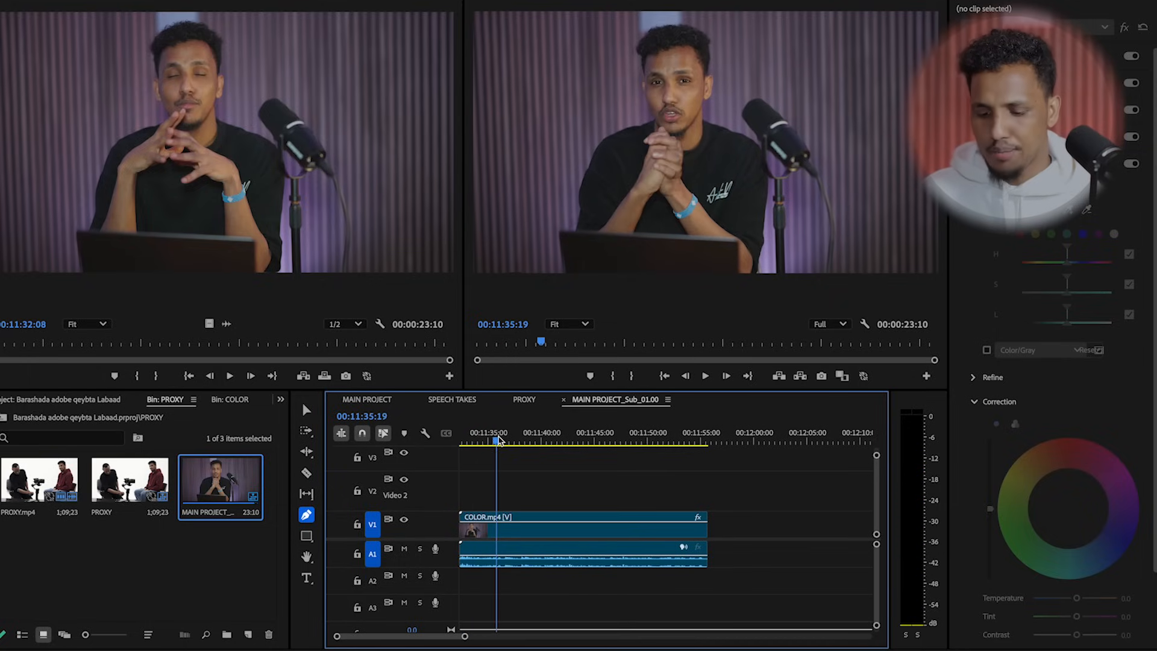
{"action": "left_click_drag", "start_coordinate": [498, 439], "coordinate": [685, 466]}
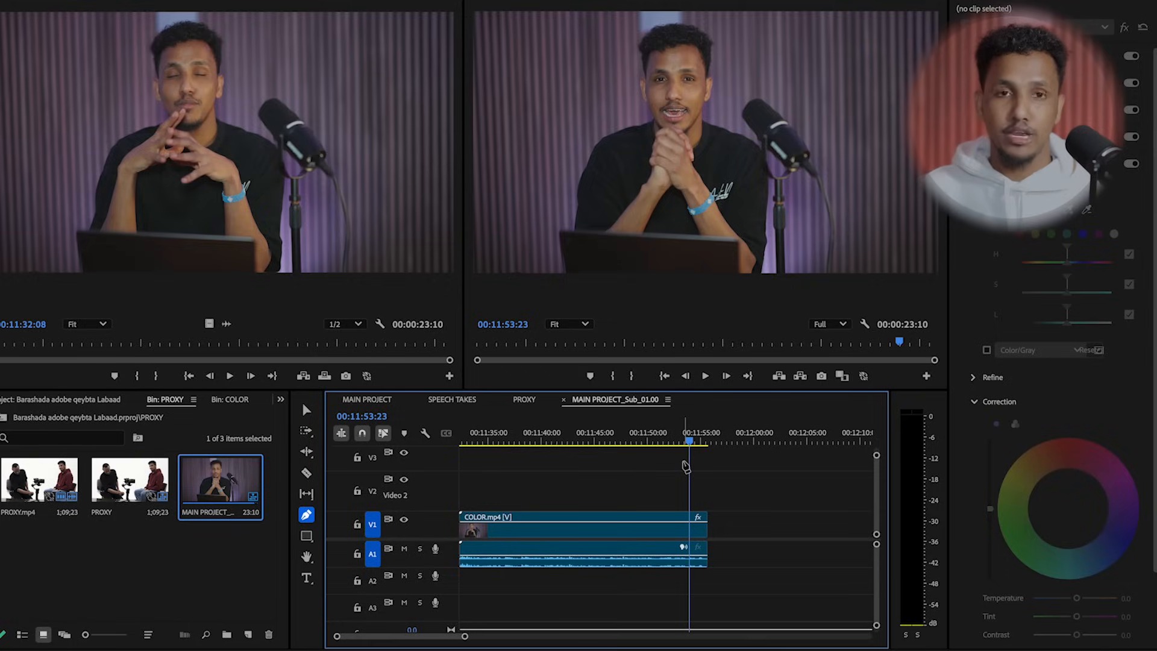
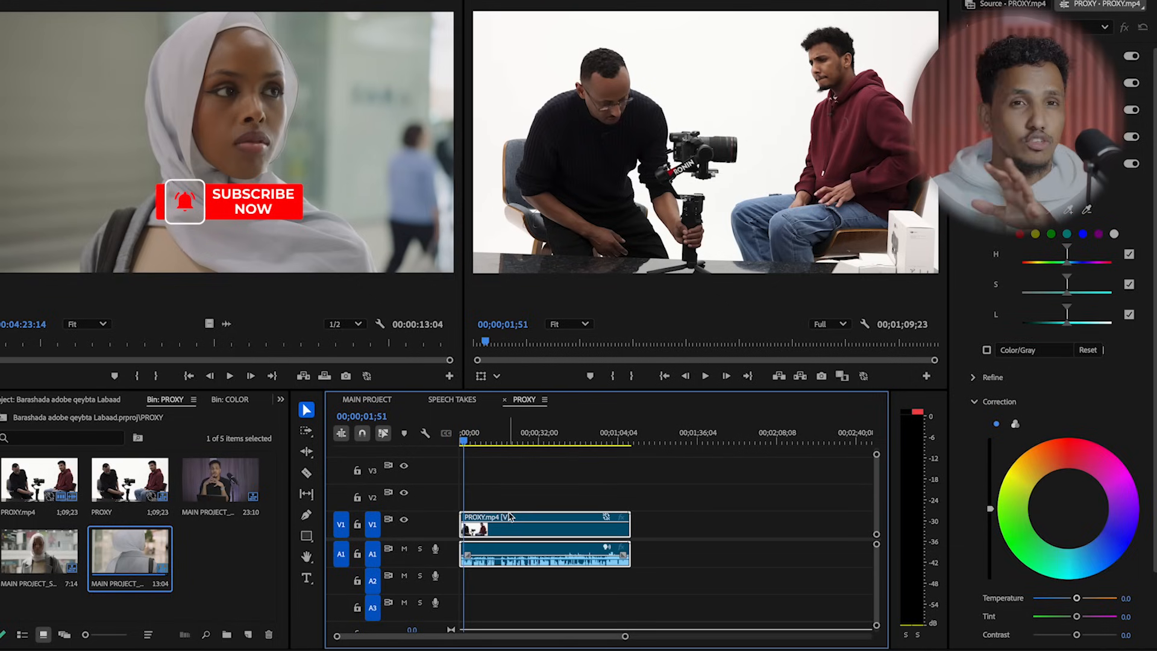
Step: Scrub through the PROXY sequence, return the playhead to 00;00;00;00 and clear the clip selection
{"action": "left_click", "coordinate": [603, 442]}
{"action": "left_click_drag", "start_coordinate": [604, 443], "coordinate": [485, 457]}
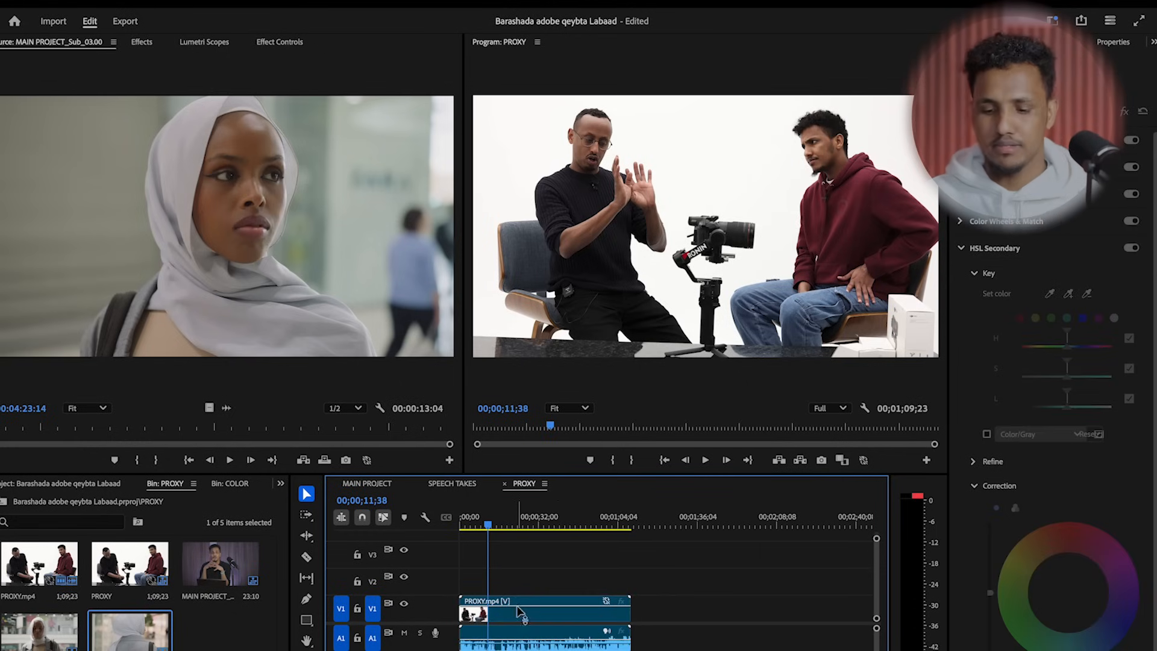
{"action": "left_click_drag", "start_coordinate": [544, 521], "coordinate": [448, 521]}
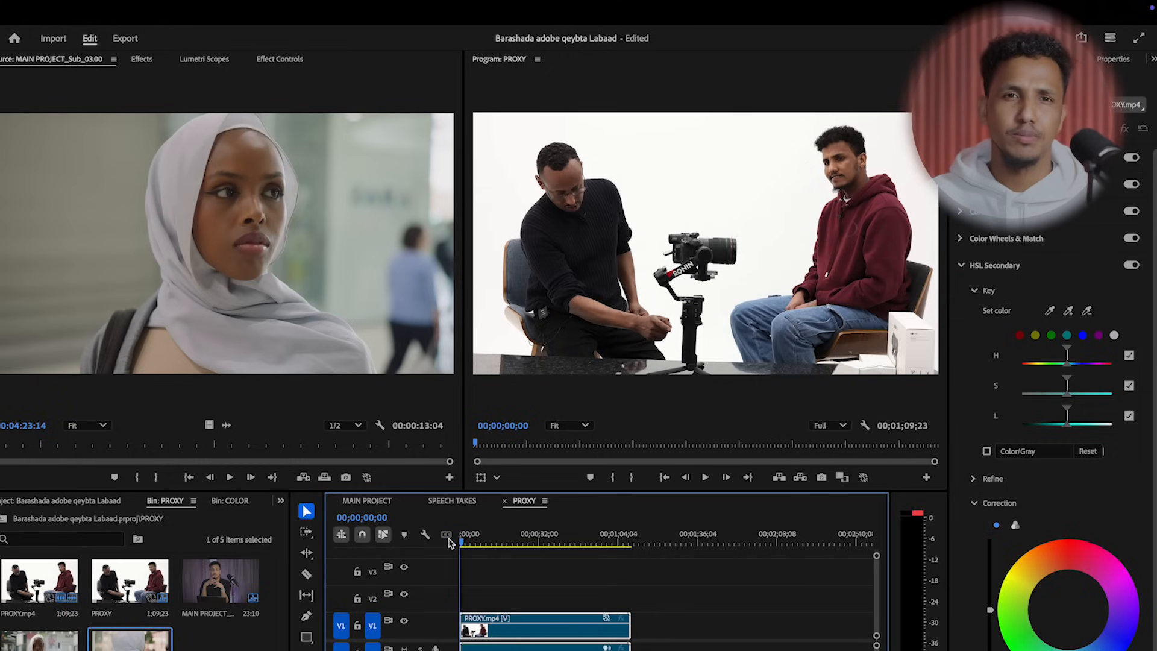
{"action": "left_click", "coordinate": [521, 599]}
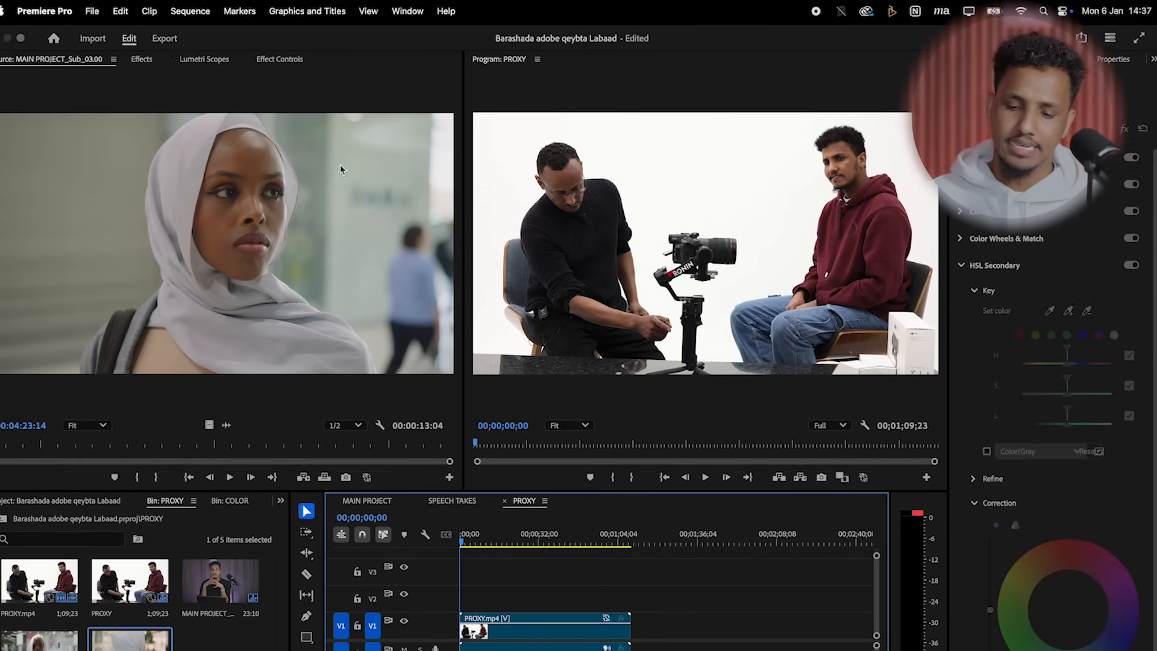
Step: Create an Auto Reframe duplicate of the PROXY sequence in Square 1:1 with Default motion tracking and clips not nested
{"action": "left_click", "coordinate": [190, 12]}
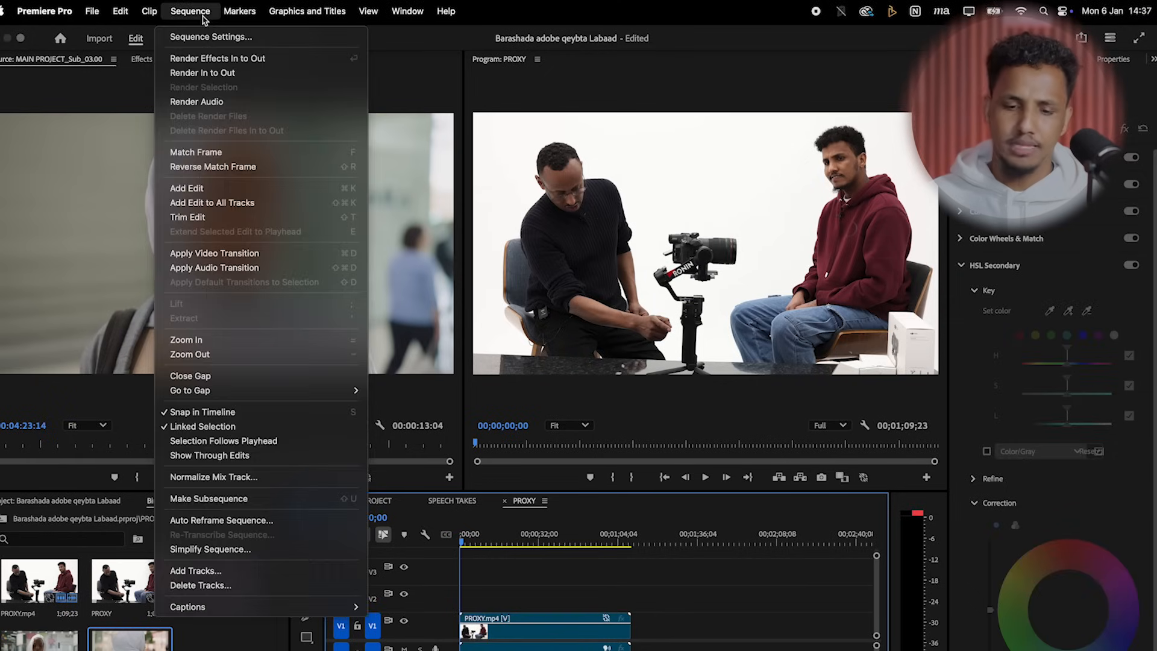
{"action": "left_click", "coordinate": [286, 527]}
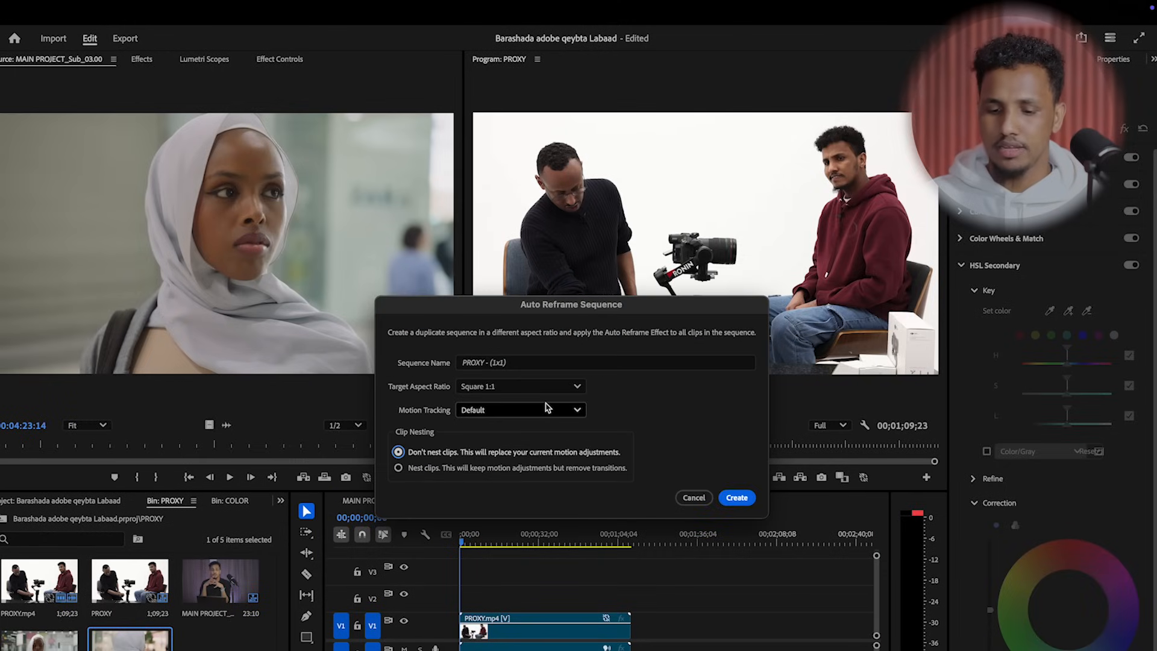
{"action": "left_click", "coordinate": [736, 498]}
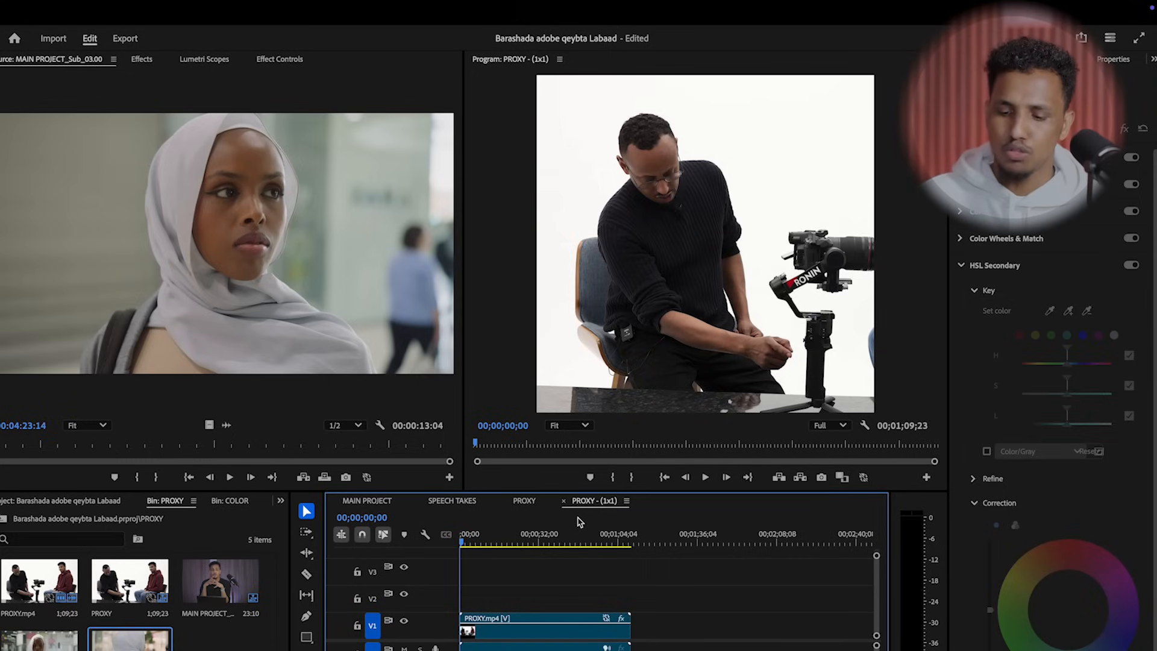
Step: Create a Vertical 9:16 Auto Reframe duplicate from the original PROXY sequence and compare it with the square version
{"action": "left_click", "coordinate": [522, 501]}
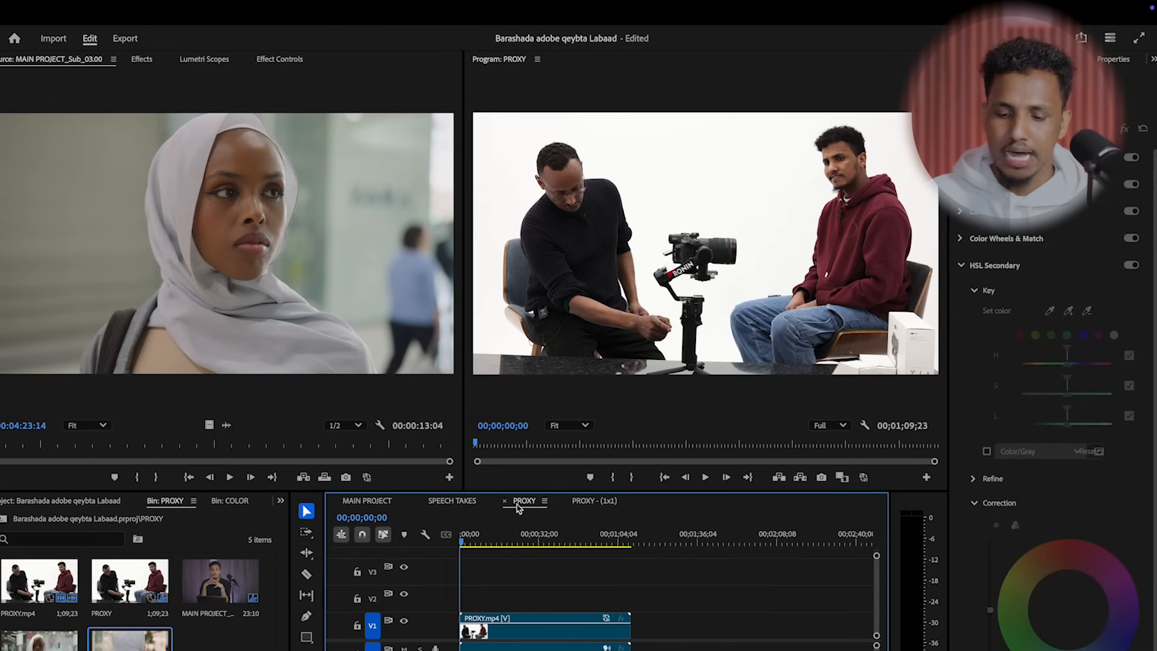
{"action": "mouse_move", "coordinate": [205, 14]}
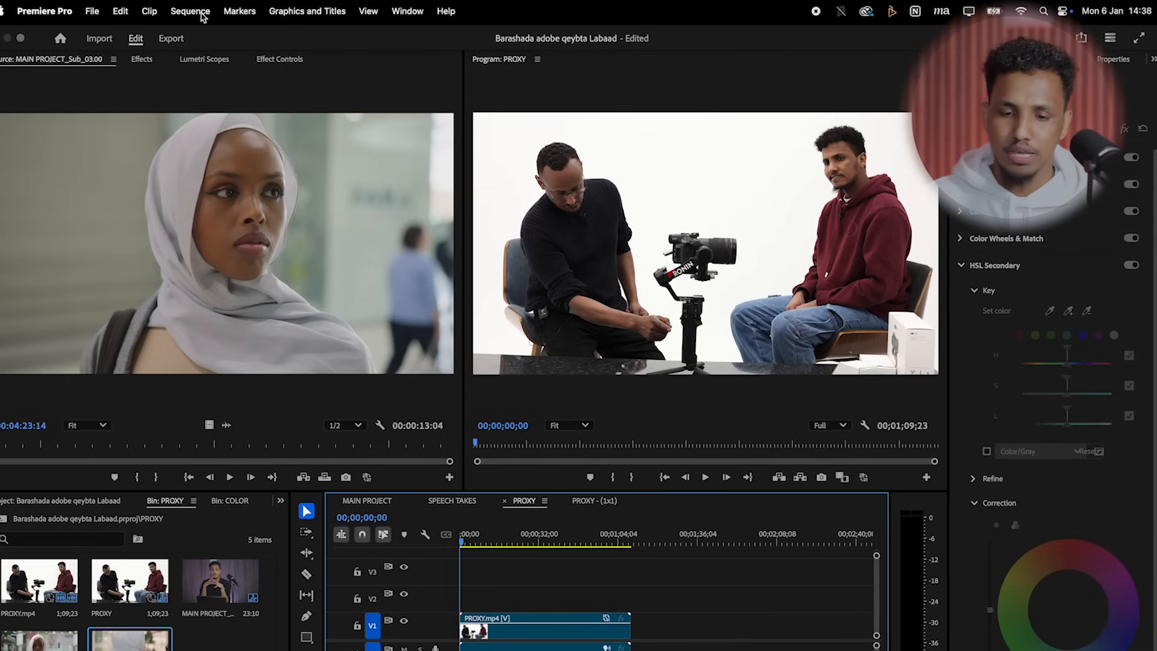
{"action": "left_click", "coordinate": [190, 11]}
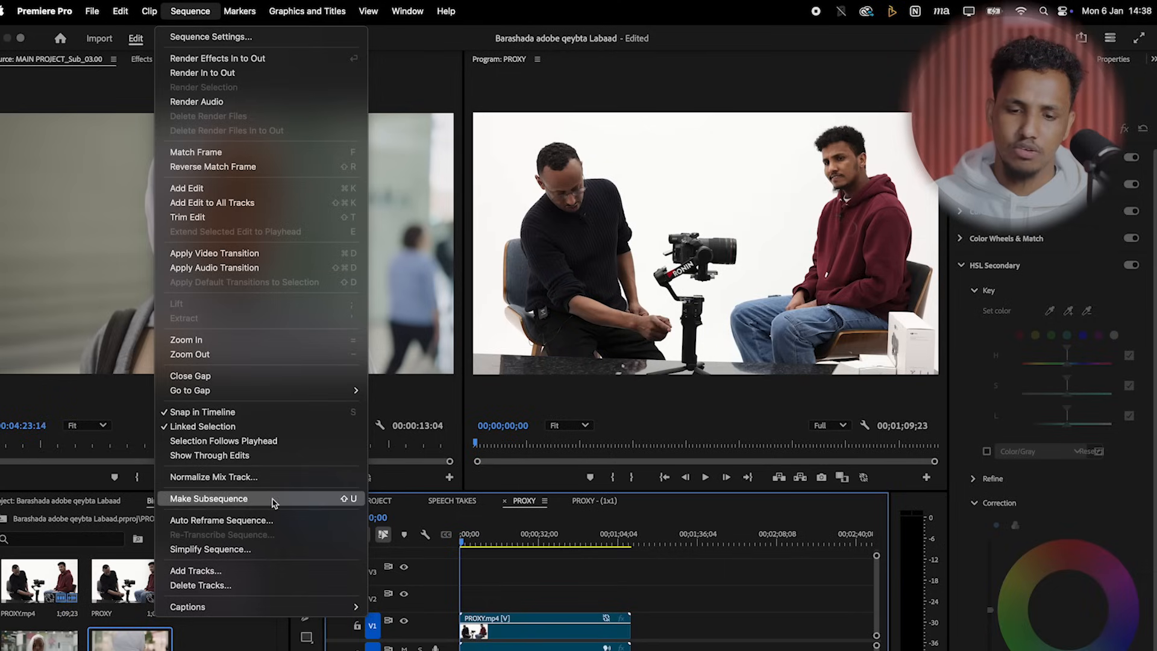
{"action": "left_click", "coordinate": [270, 519]}
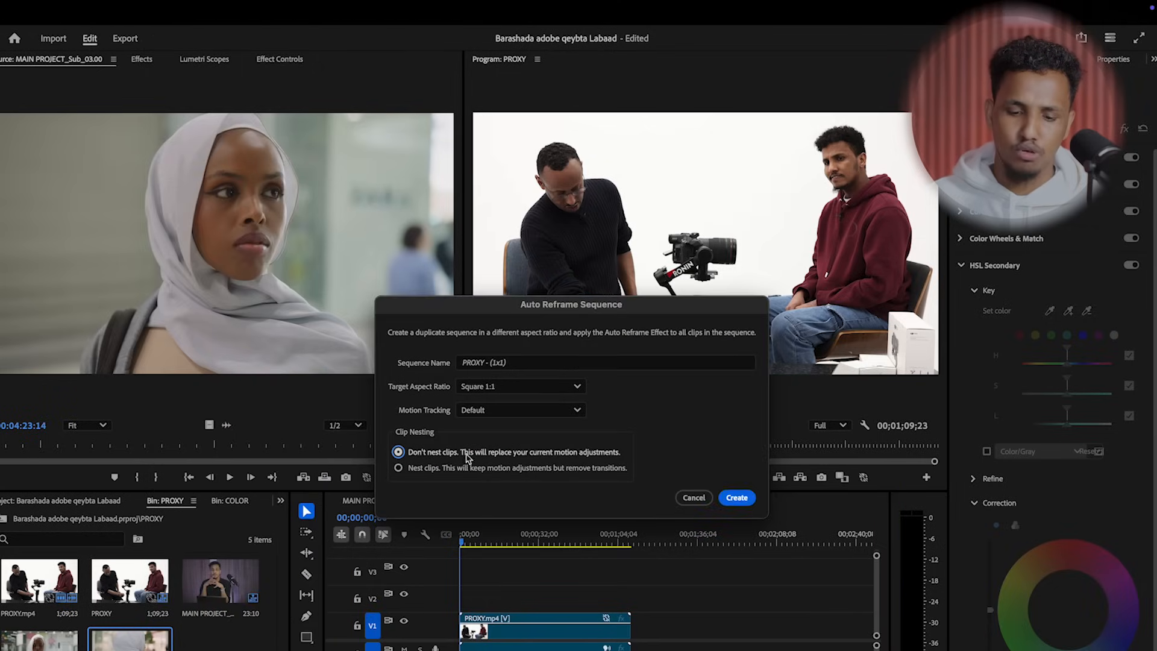
{"action": "left_click", "coordinate": [524, 389]}
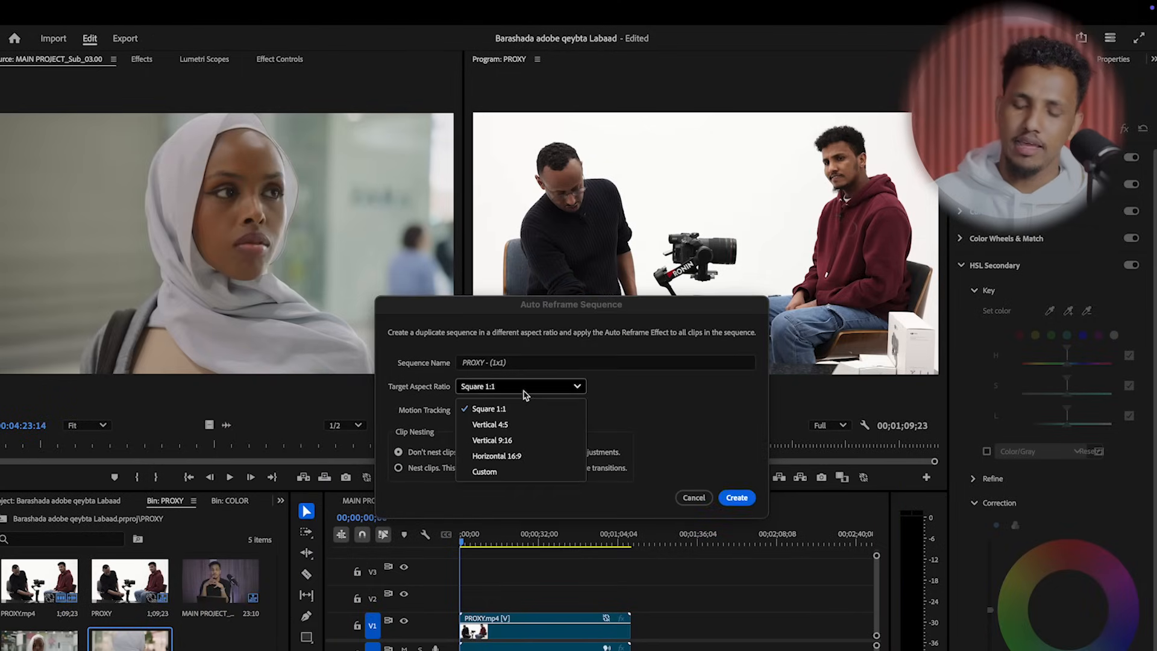
{"action": "left_click", "coordinate": [526, 441]}
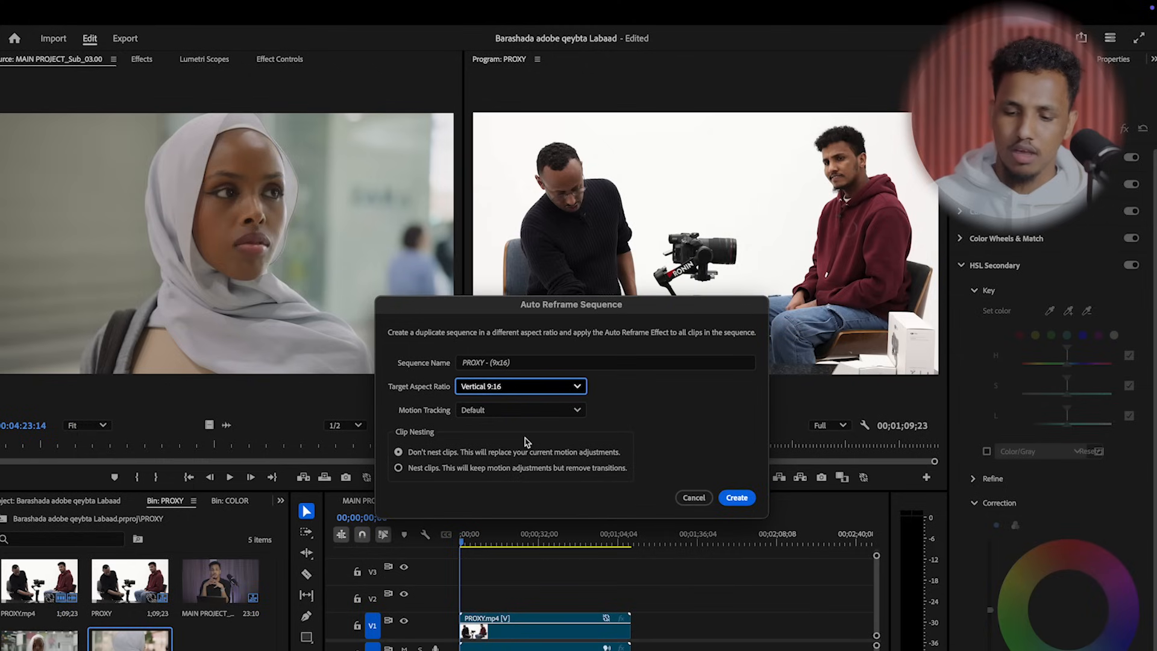
{"action": "left_click", "coordinate": [737, 498]}
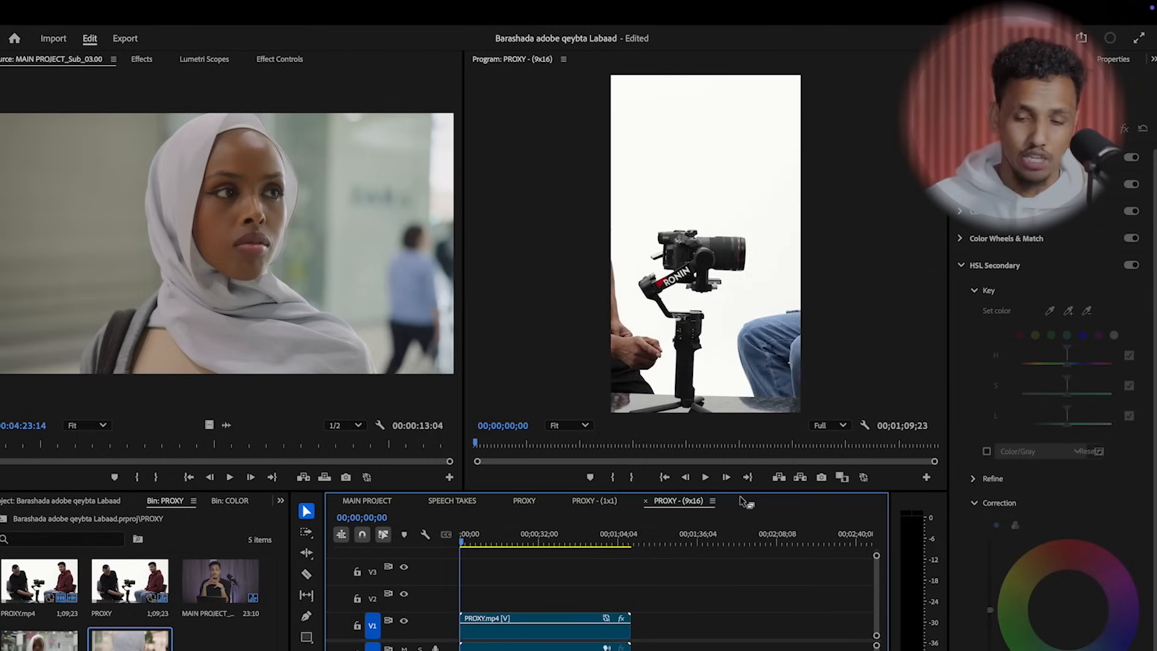
{"action": "left_click", "coordinate": [594, 501]}
{"action": "left_click", "coordinate": [670, 502]}
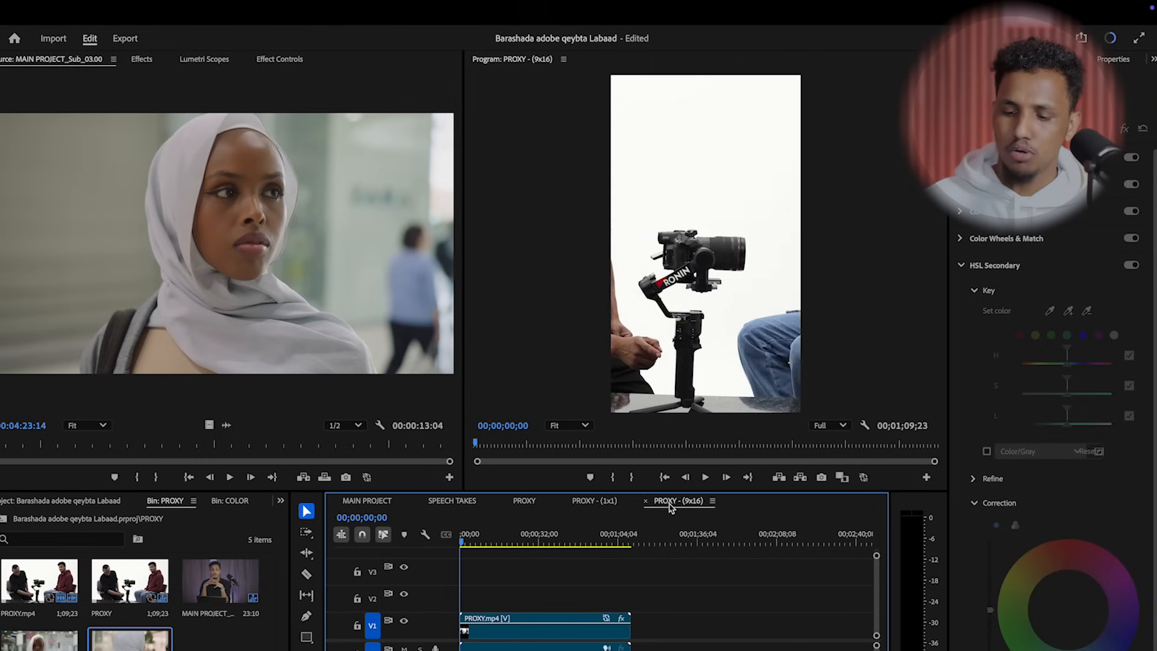
Step: Return to the original PROXY sequence and create a Vertical 4:5 Auto Reframe duplicate of it
{"action": "left_click", "coordinate": [530, 503]}
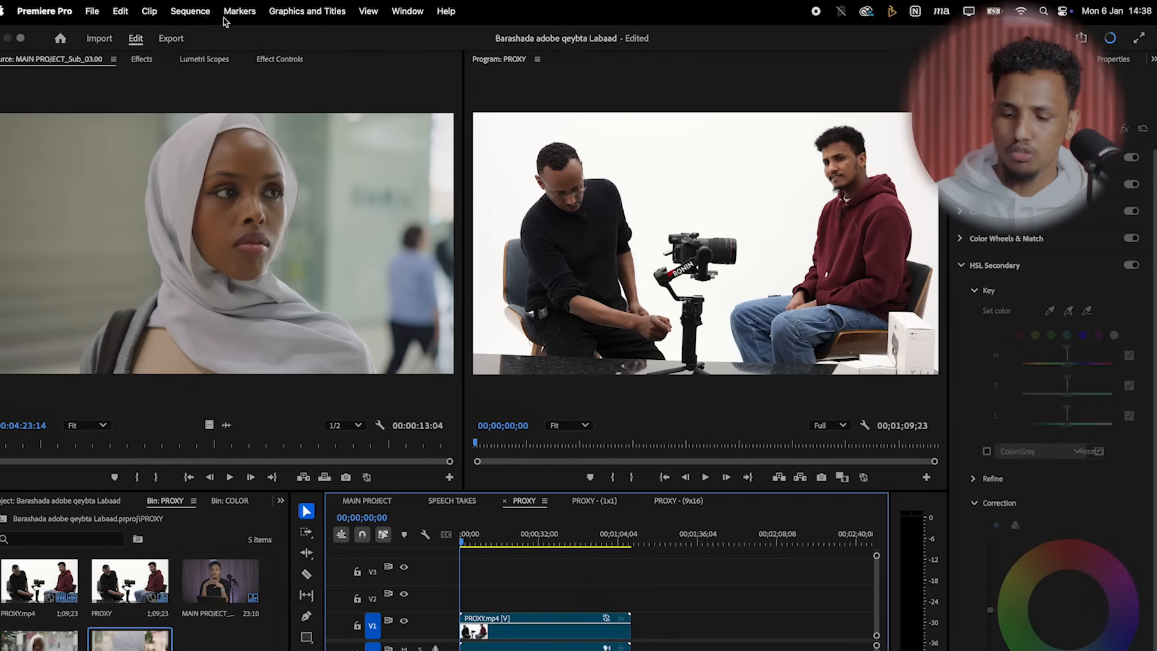
{"action": "left_click", "coordinate": [201, 13]}
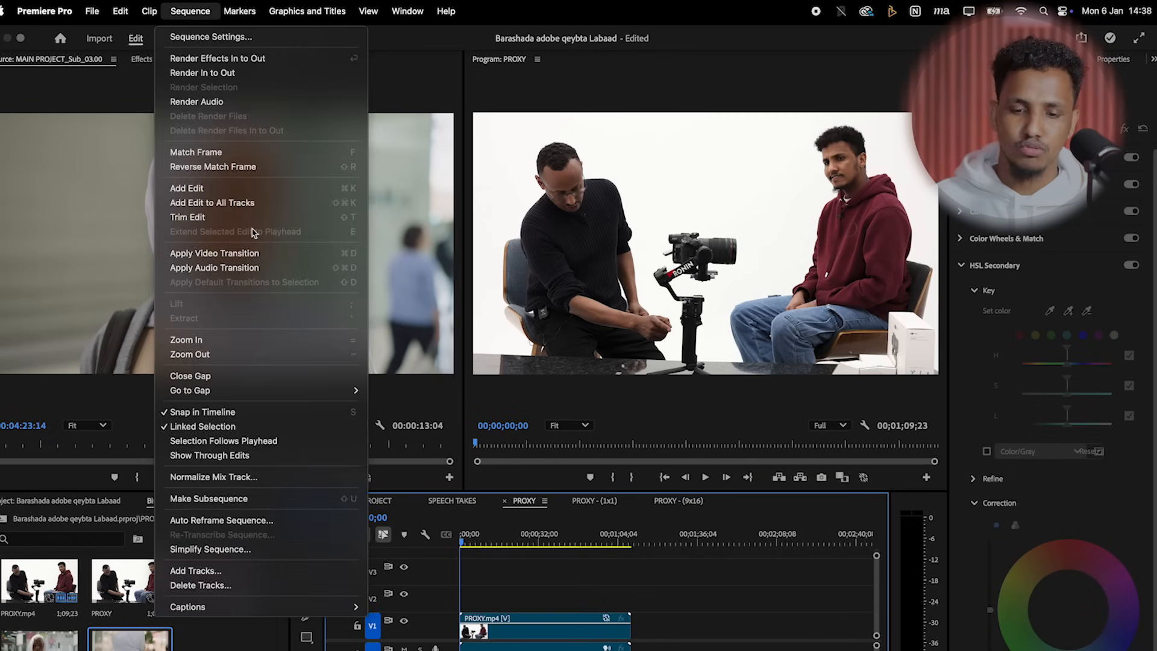
{"action": "left_click", "coordinate": [300, 521]}
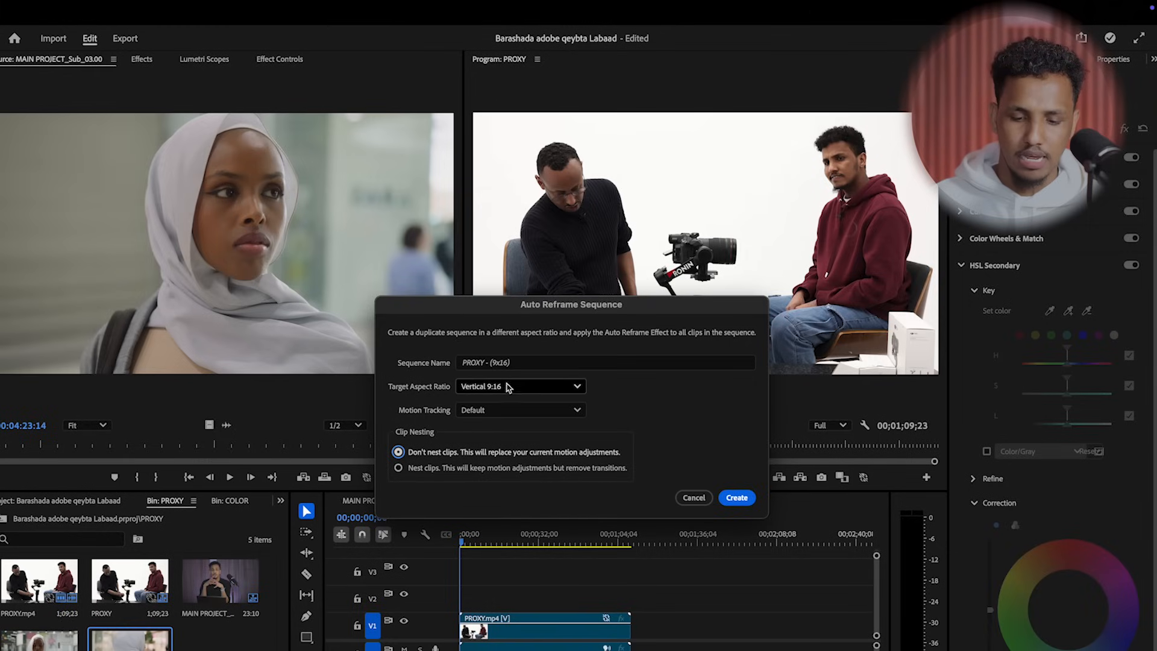
{"action": "left_click", "coordinate": [508, 387]}
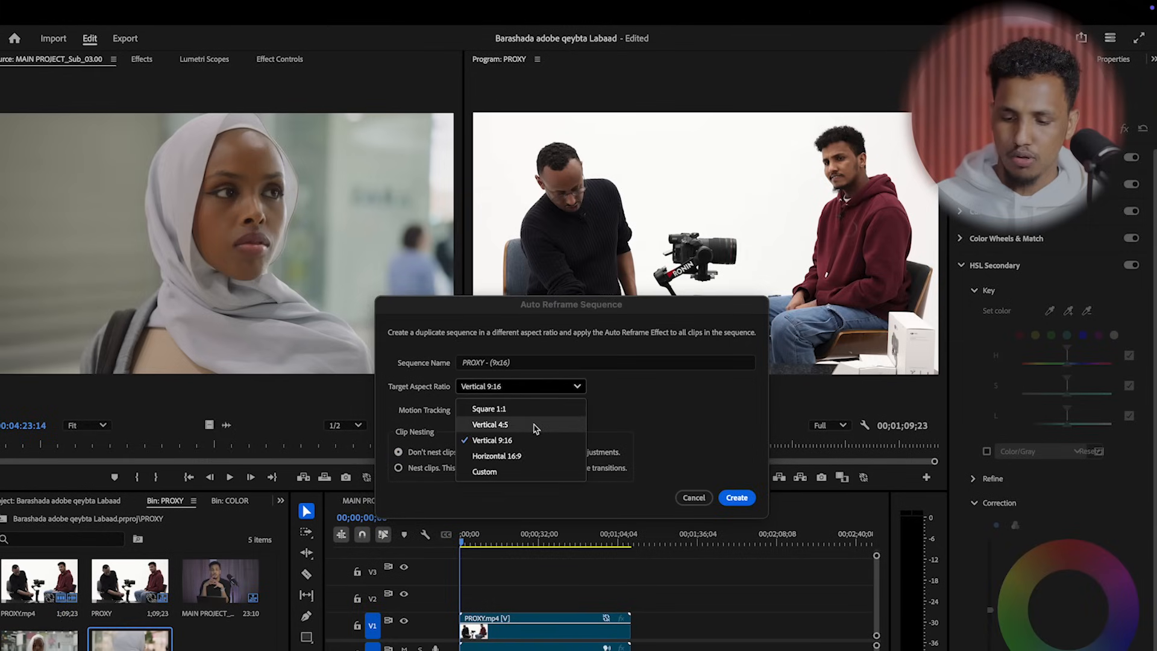
{"action": "left_click", "coordinate": [490, 424]}
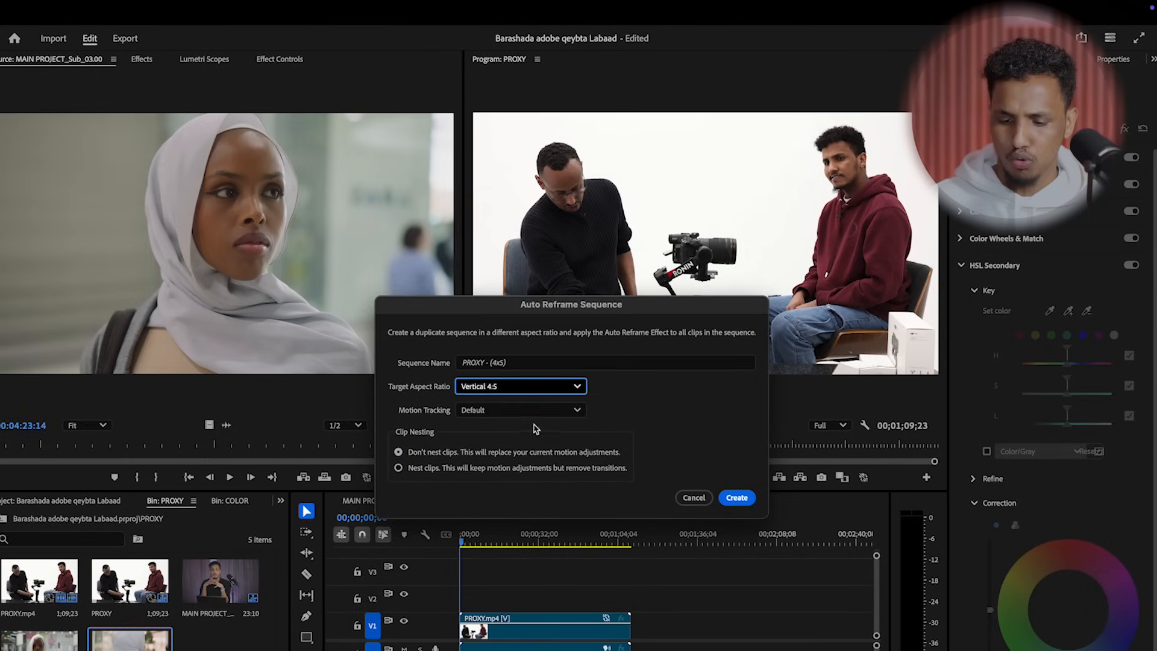
{"action": "left_click", "coordinate": [736, 498]}
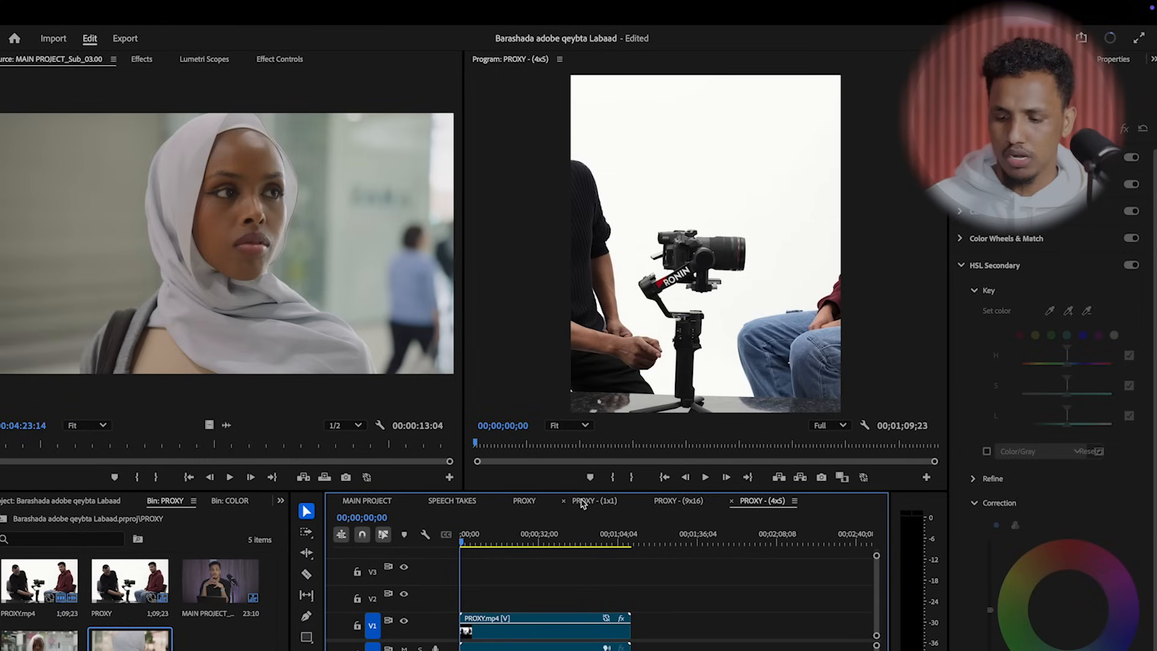
Step: View the 9x16 sequence, switch to PROXY - (1x1) and make a subsequence from it
{"action": "left_click", "coordinate": [663, 501]}
{"action": "left_click", "coordinate": [604, 502]}
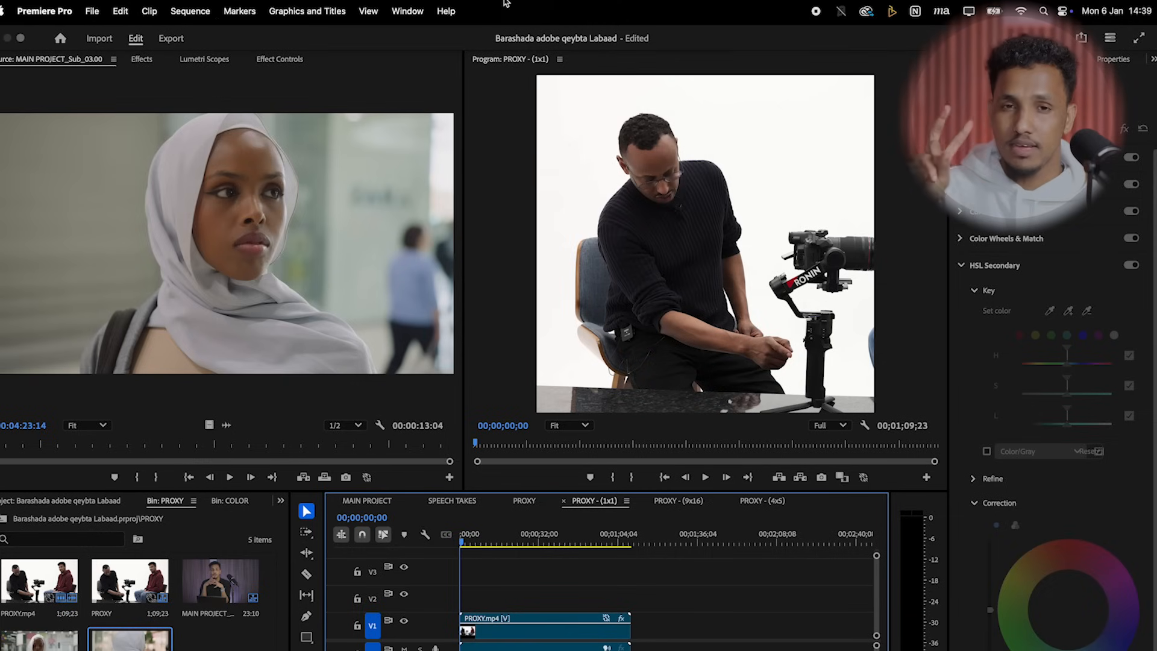
{"action": "left_click", "coordinate": [202, 13]}
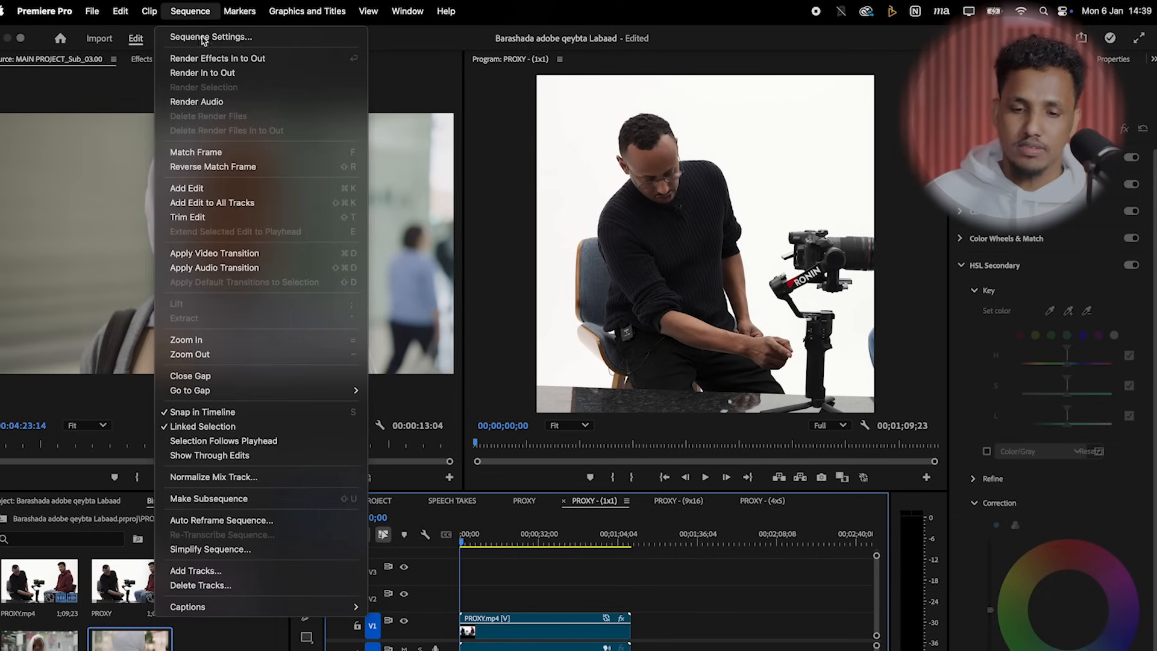
{"action": "left_click", "coordinate": [298, 502]}
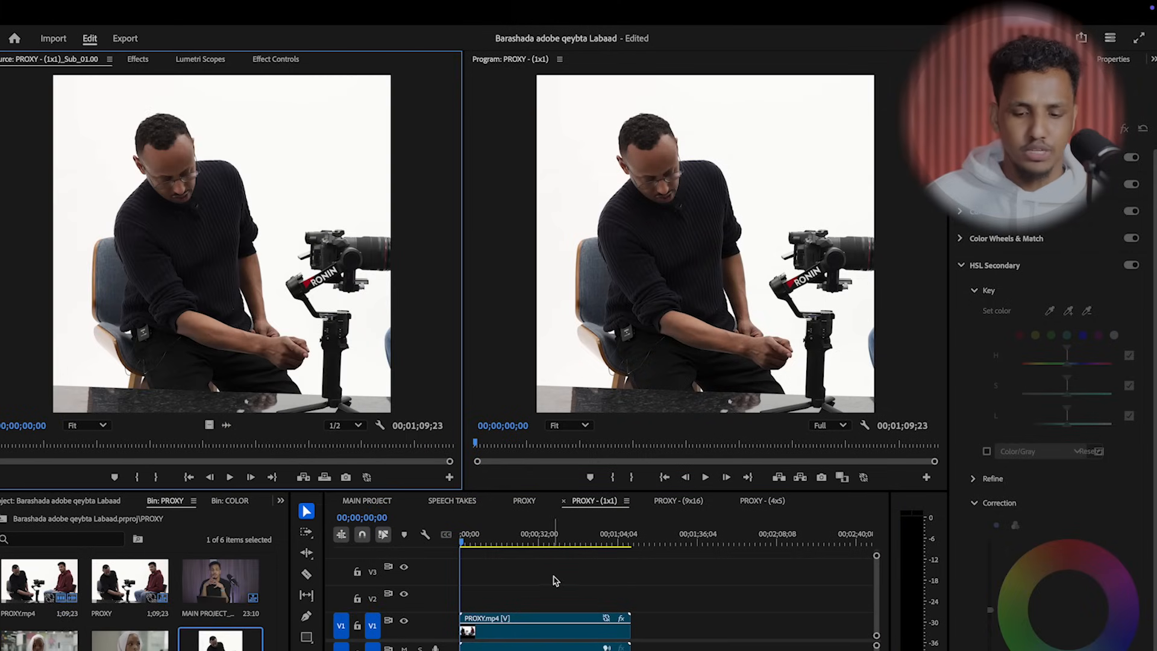
Step: Play and scrub through the PROXY - (1x1) sequence to check the reframing, stopping at 00;00;50;54
{"action": "key", "text": "space"}
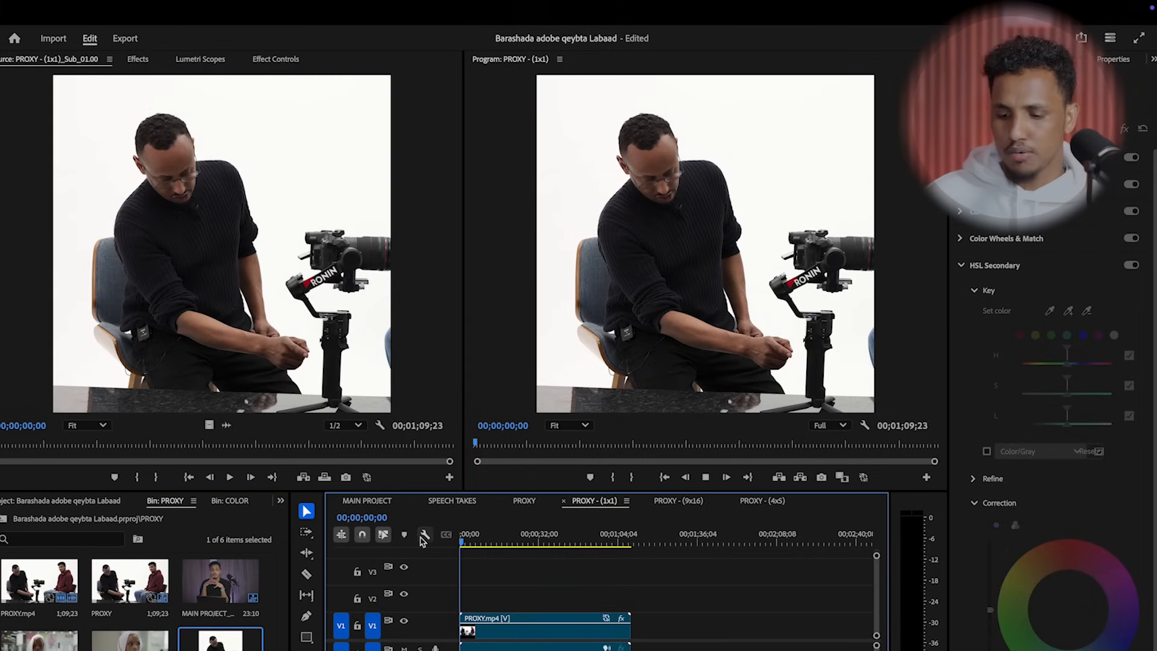
{"action": "key", "text": "="}
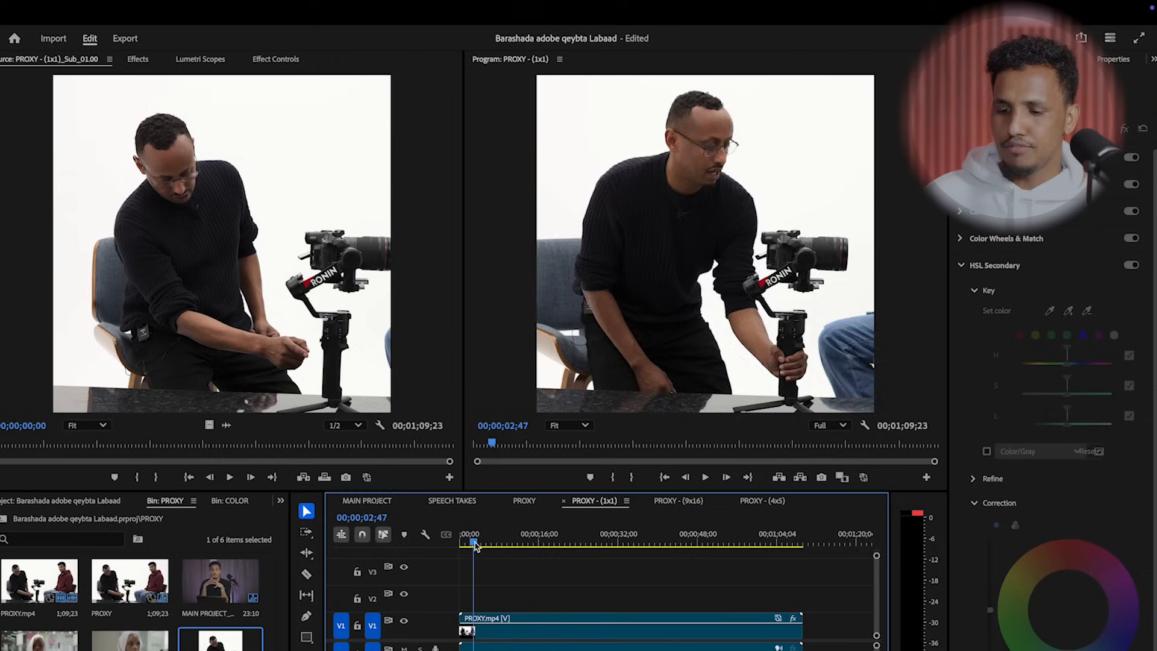
{"action": "left_click", "coordinate": [529, 541]}
{"action": "mouse_move", "coordinate": [536, 555]}
{"action": "left_mouse_down"}
{"action": "mouse_move", "coordinate": [644, 561]}
{"action": "mouse_move", "coordinate": [521, 563]}
{"action": "left_mouse_up"}
{"action": "key", "text": "space"}
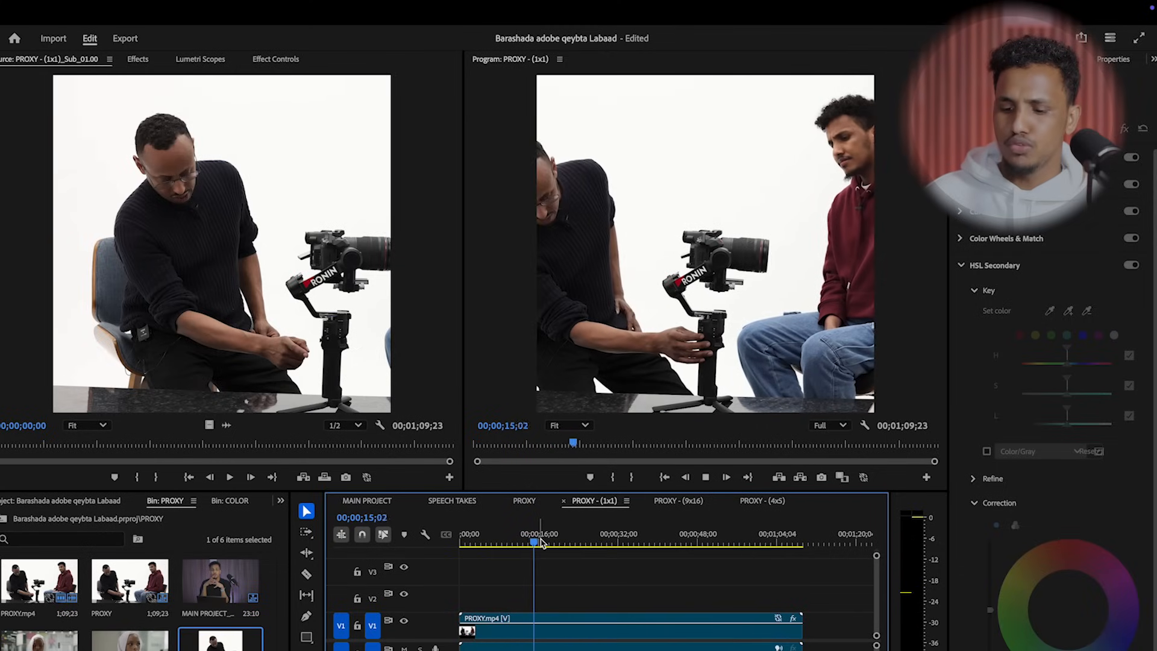
{"action": "left_click_drag", "start_coordinate": [541, 544], "coordinate": [658, 578]}
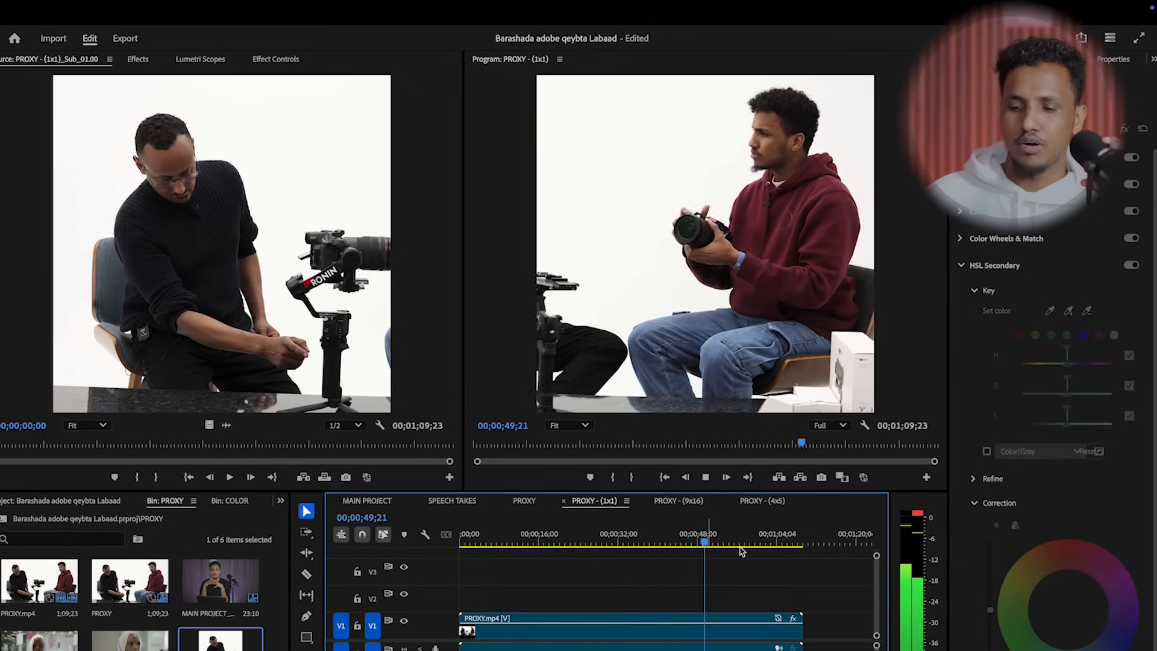
{"action": "key", "text": "space"}
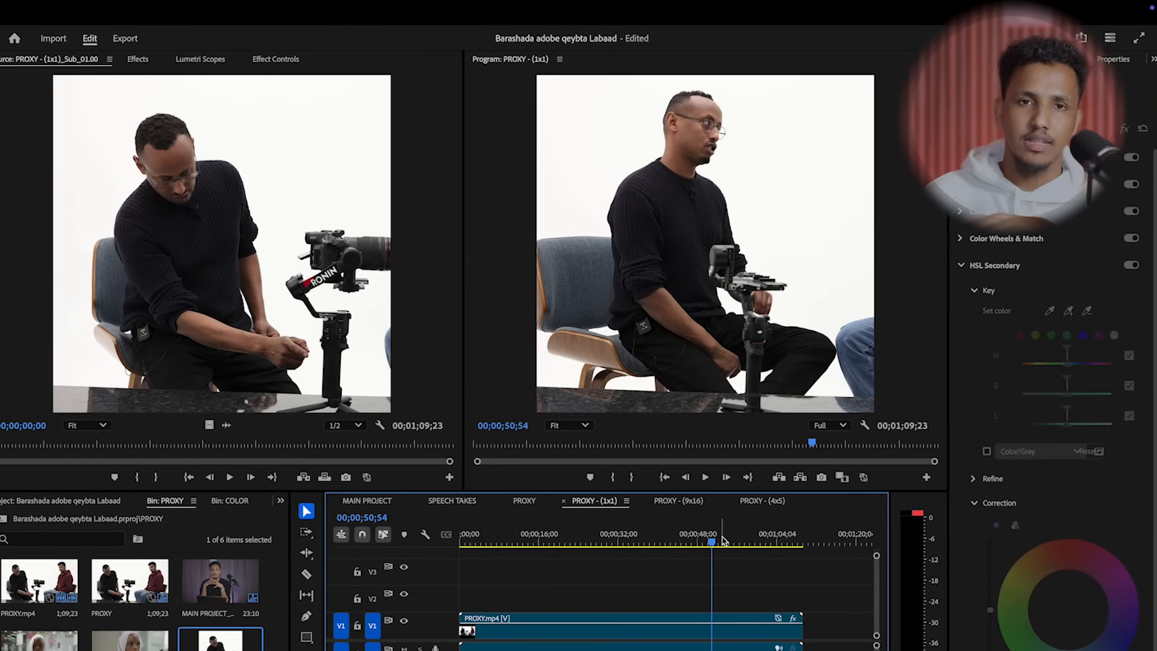
{"action": "key", "text": "minus"}
{"action": "key", "text": "minus"}
{"action": "key", "text": "minus"}
{"action": "key", "text": "equal"}
{"action": "key", "text": "equal"}
{"action": "key", "text": "equal"}
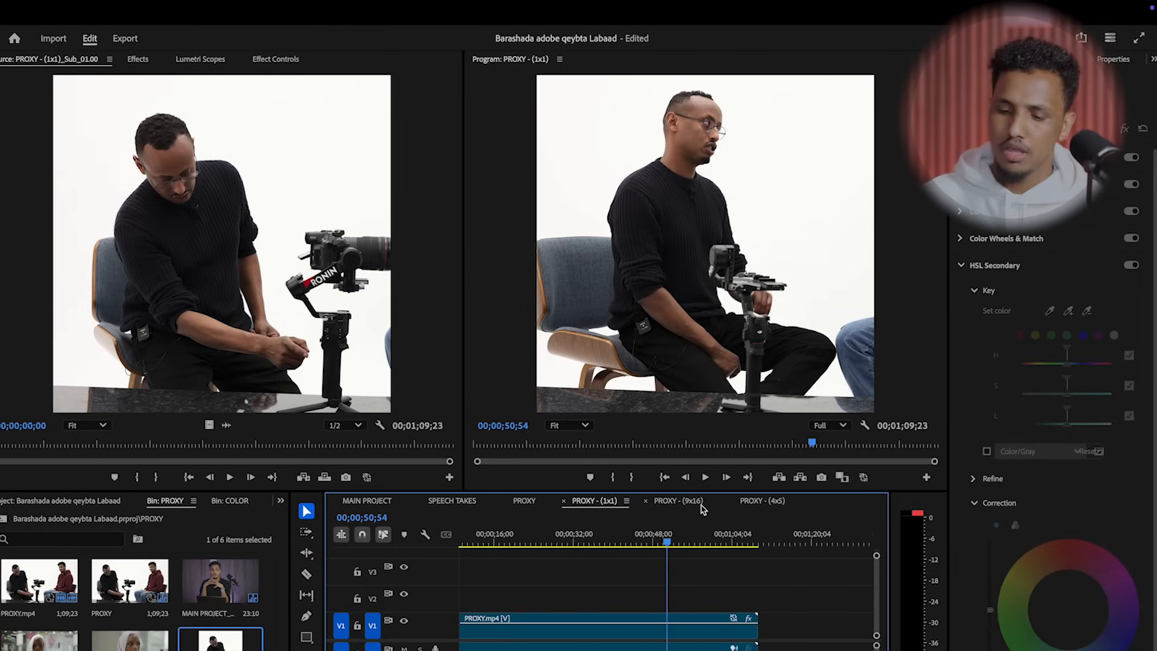
Step: Open the PROXY - (9x16) sequence and play its beginning to check the vertical reframing, stopping at 00;00;02;06
{"action": "left_click", "coordinate": [702, 507]}
{"action": "left_click_drag", "start_coordinate": [542, 538], "coordinate": [401, 548]}
{"action": "key", "text": "space"}
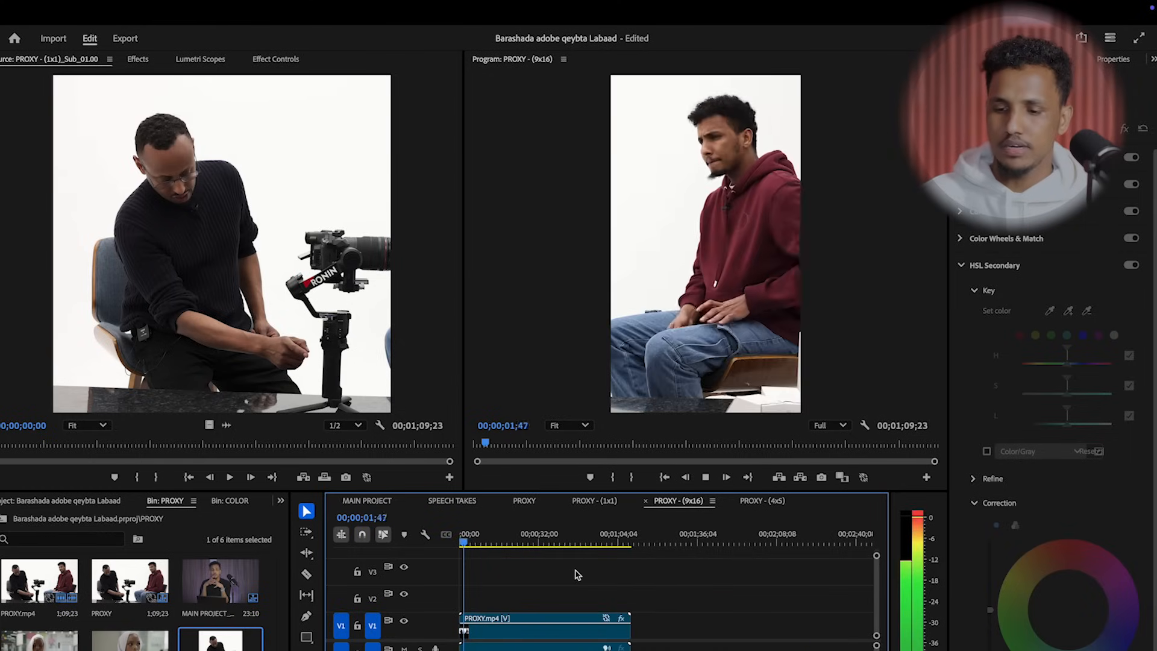
{"action": "key", "text": "space"}
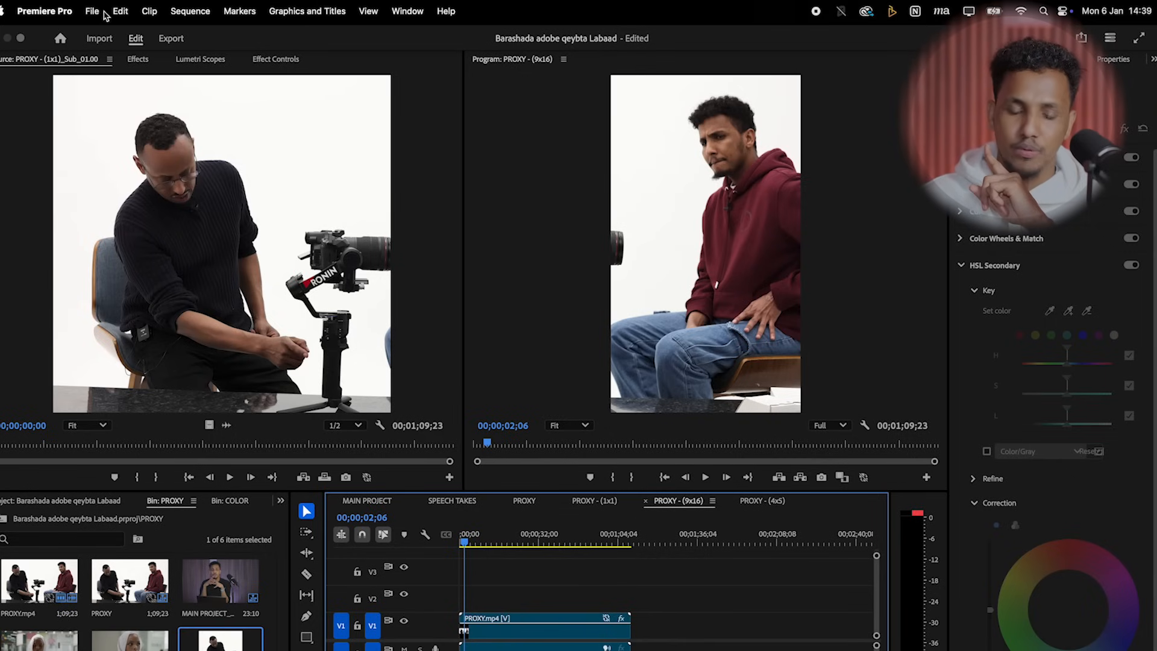
Step: Create a new sequence named Sequence 02 from the Social Media Portrait 9x16 30 fps preset
{"action": "left_click", "coordinate": [104, 13]}
{"action": "mouse_move", "coordinate": [168, 95]}
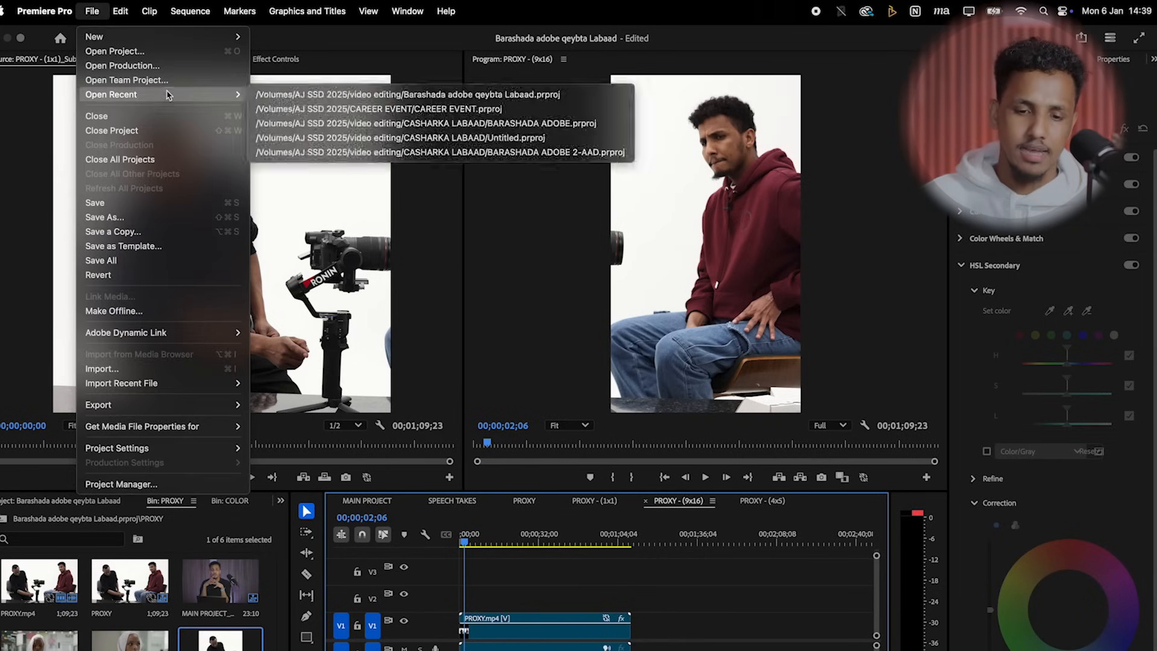
{"action": "mouse_move", "coordinate": [199, 37]}
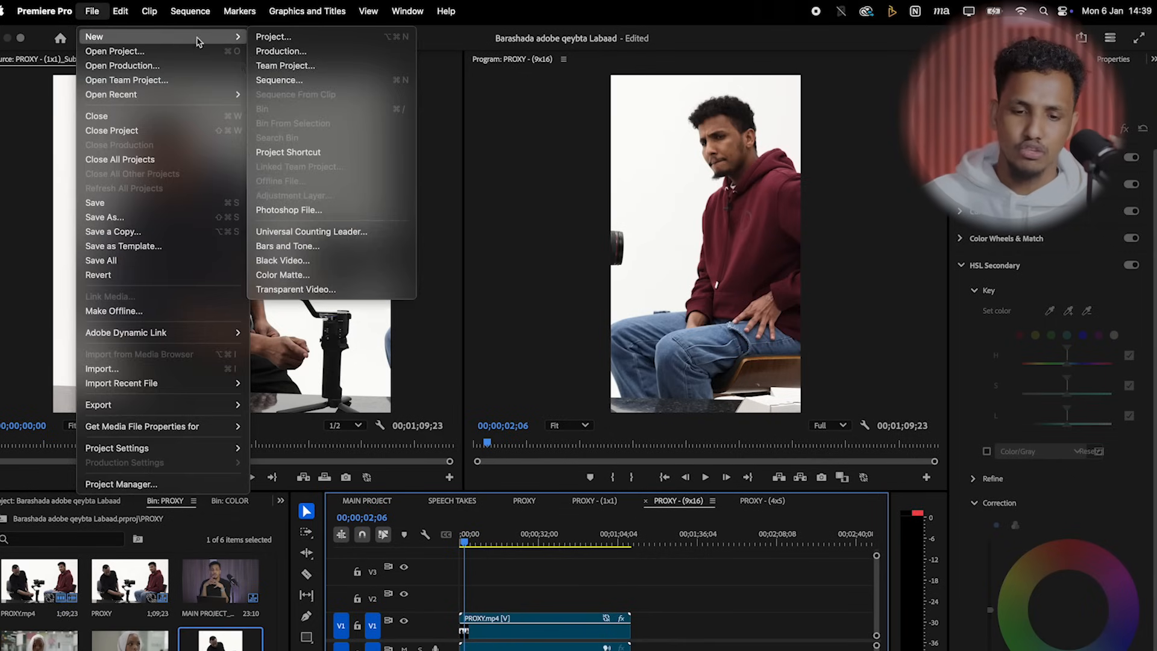
{"action": "left_click", "coordinate": [271, 81]}
{"action": "double_click", "coordinate": [388, 348]}
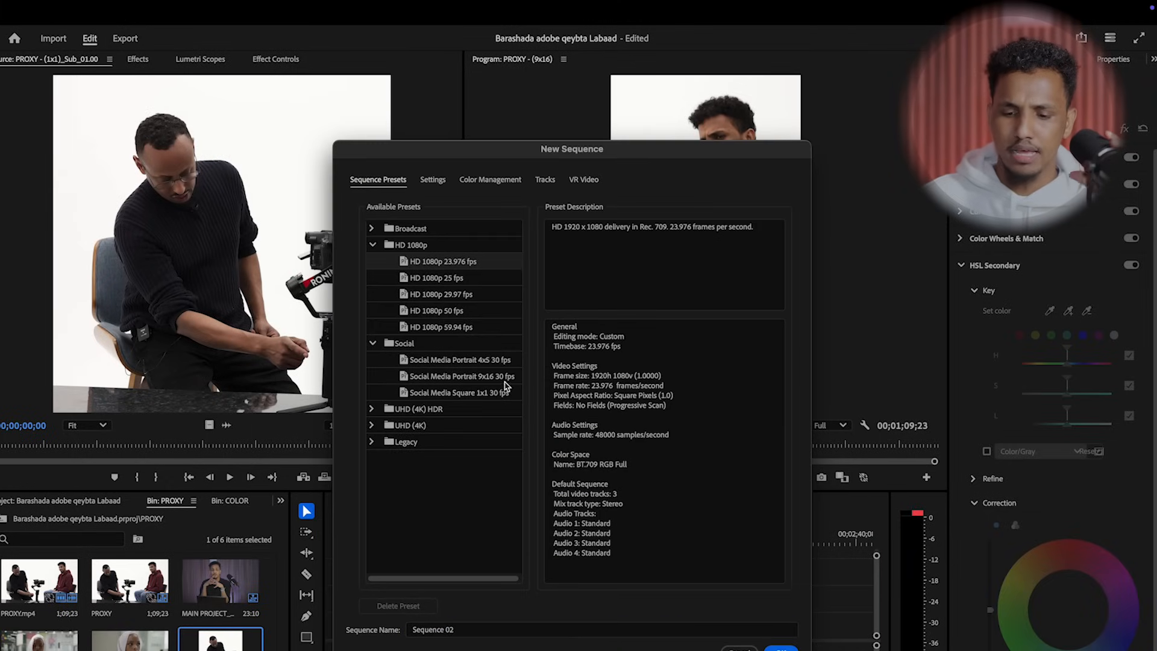
{"action": "left_click", "coordinate": [504, 380]}
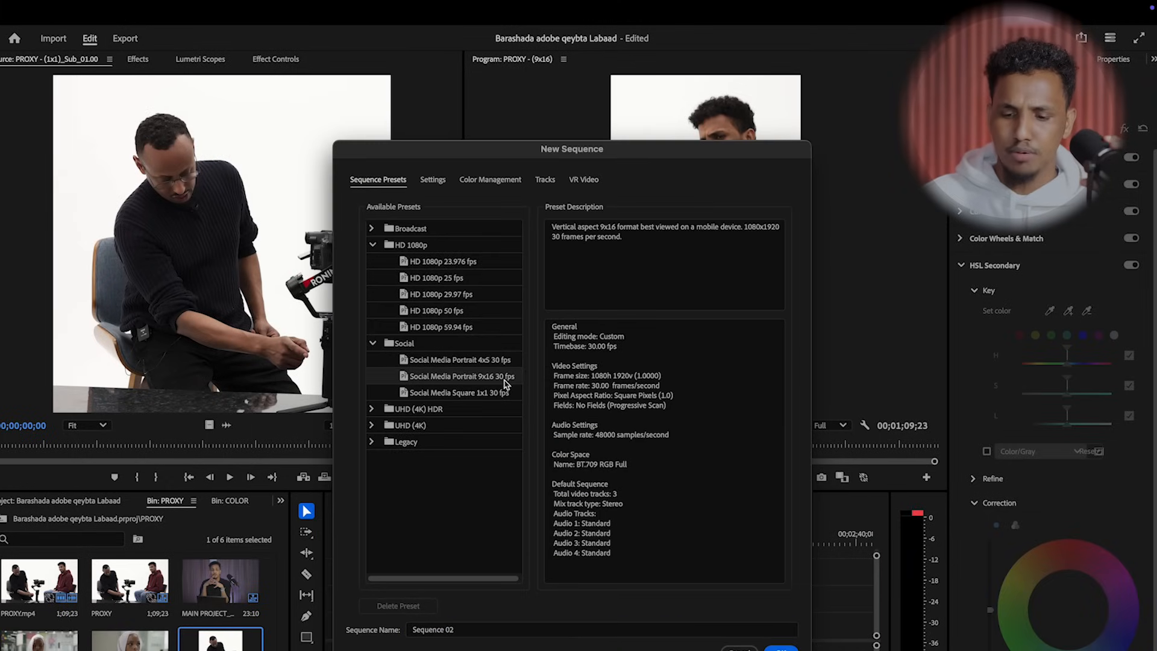
{"action": "left_click", "coordinate": [780, 649]}
Step: Place PROXY - (1x1) at the start of Sequence 02, changing the sequence settings to match it, and add PROXY.mp4 further along the track
{"action": "left_click_drag", "start_coordinate": [244, 643], "coordinate": [459, 626]}
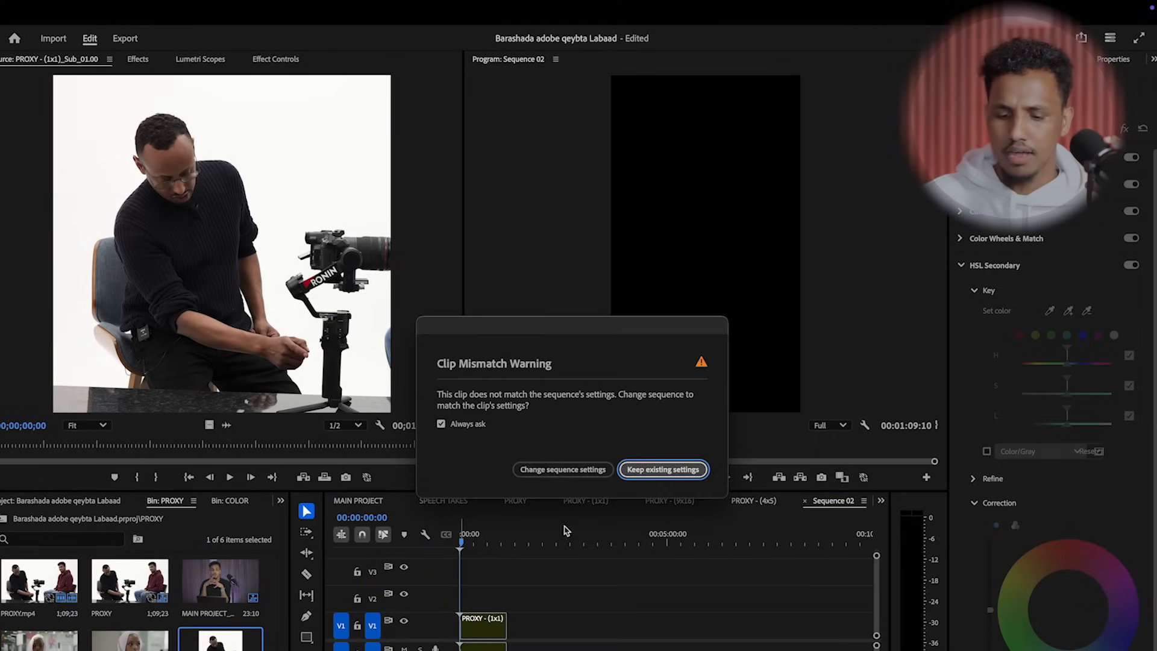
{"action": "left_click", "coordinate": [552, 470]}
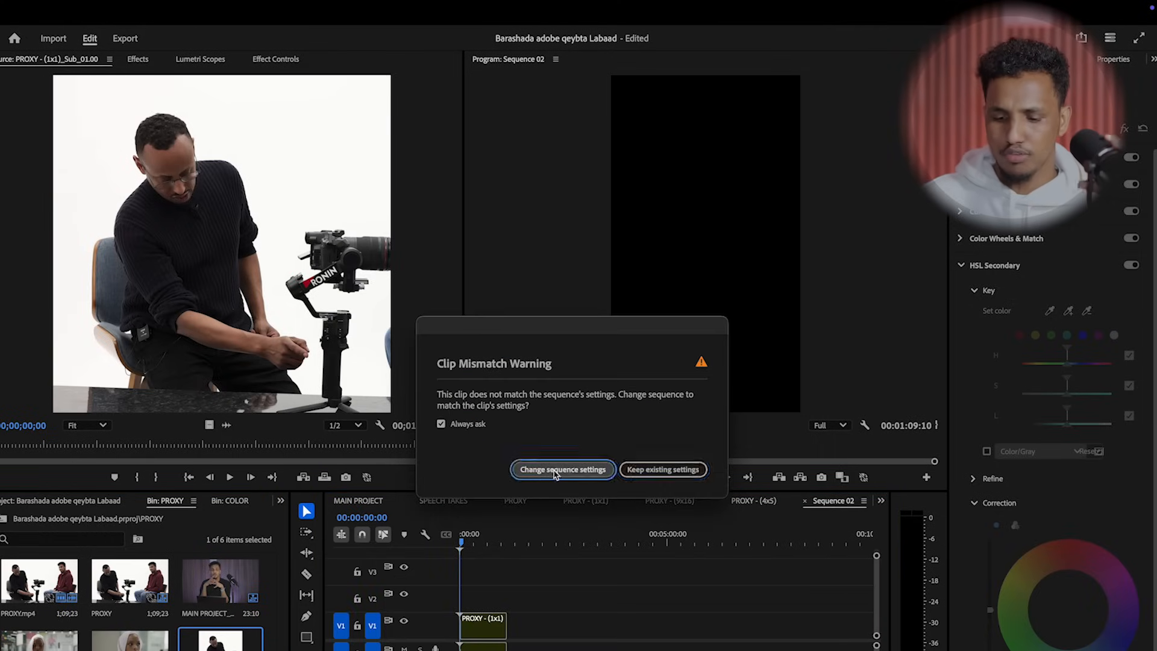
{"action": "left_click_drag", "start_coordinate": [40, 581], "coordinate": [537, 617]}
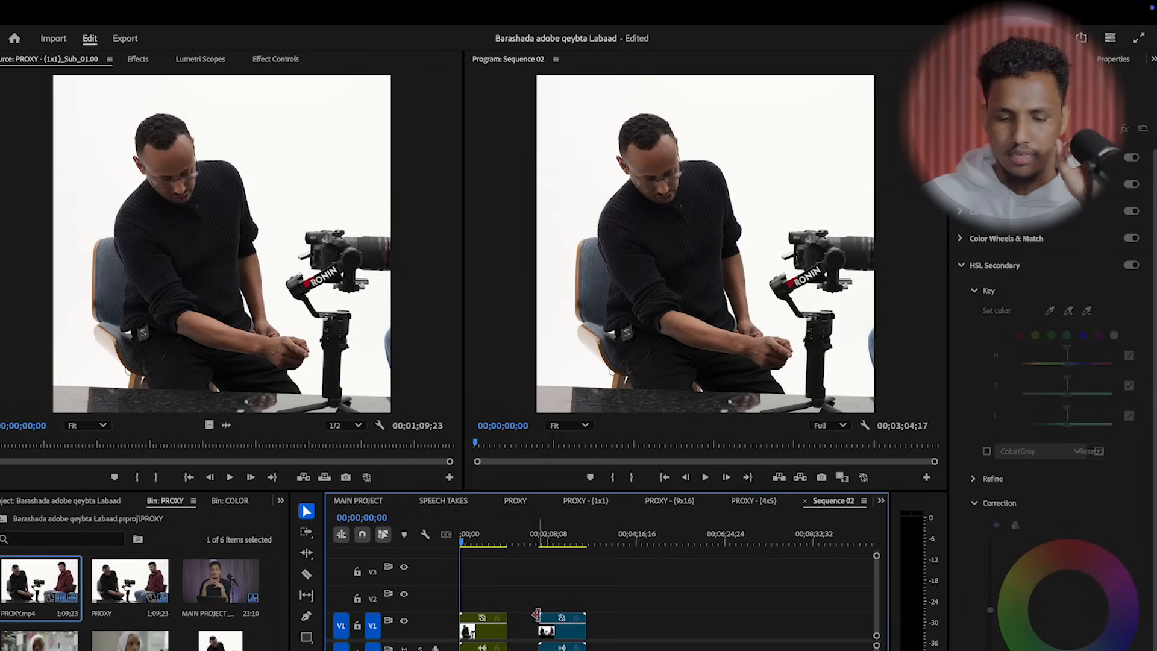
Step: Delete the PROXY - (1x1) clip and the gap before PROXY.mp4, and play the start of the clip
{"action": "left_click", "coordinate": [489, 642]}
{"action": "key", "text": "Delete"}
{"action": "left_click", "coordinate": [490, 621]}
{"action": "key", "text": "Delete"}
{"action": "left_click", "coordinate": [485, 620]}
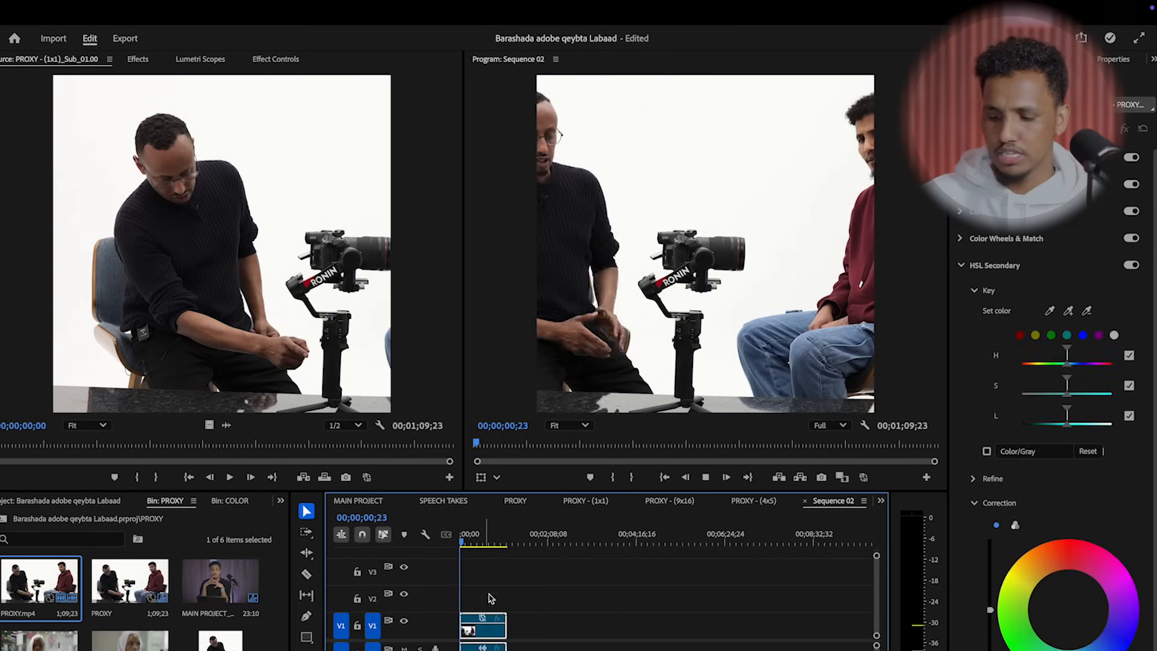
{"action": "key", "text": "space"}
Step: Reframe PROXY.mp4 on the man in the black sweater with Scale 154 and Position 2273, 1519
{"action": "left_click", "coordinate": [271, 59]}
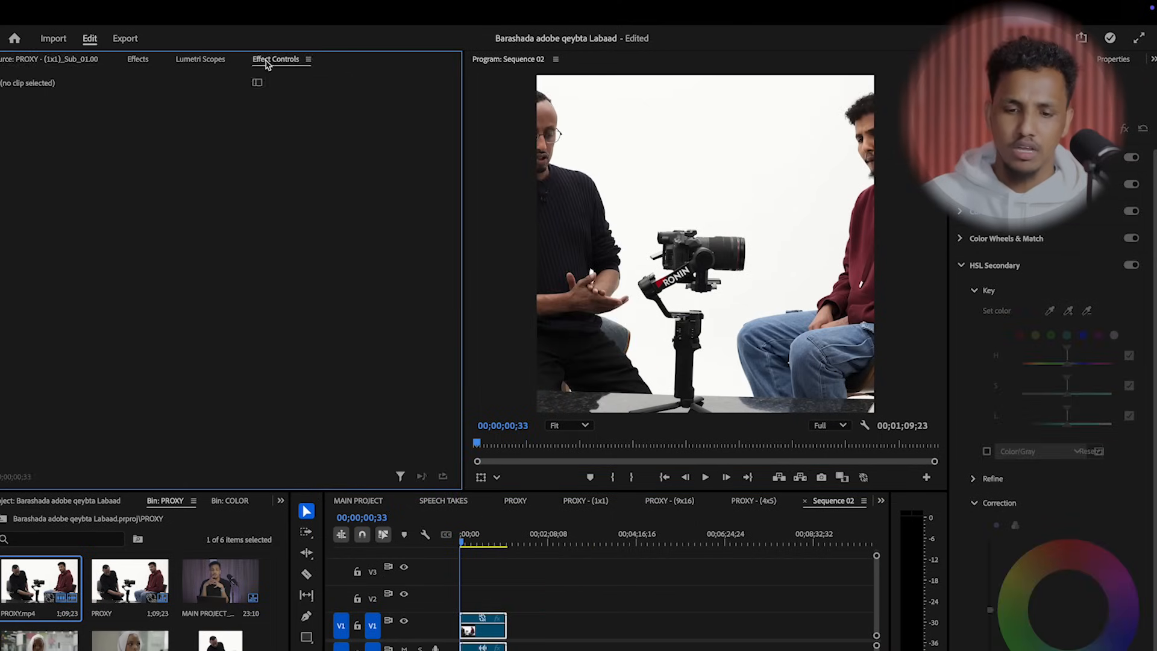
{"action": "left_click", "coordinate": [488, 630]}
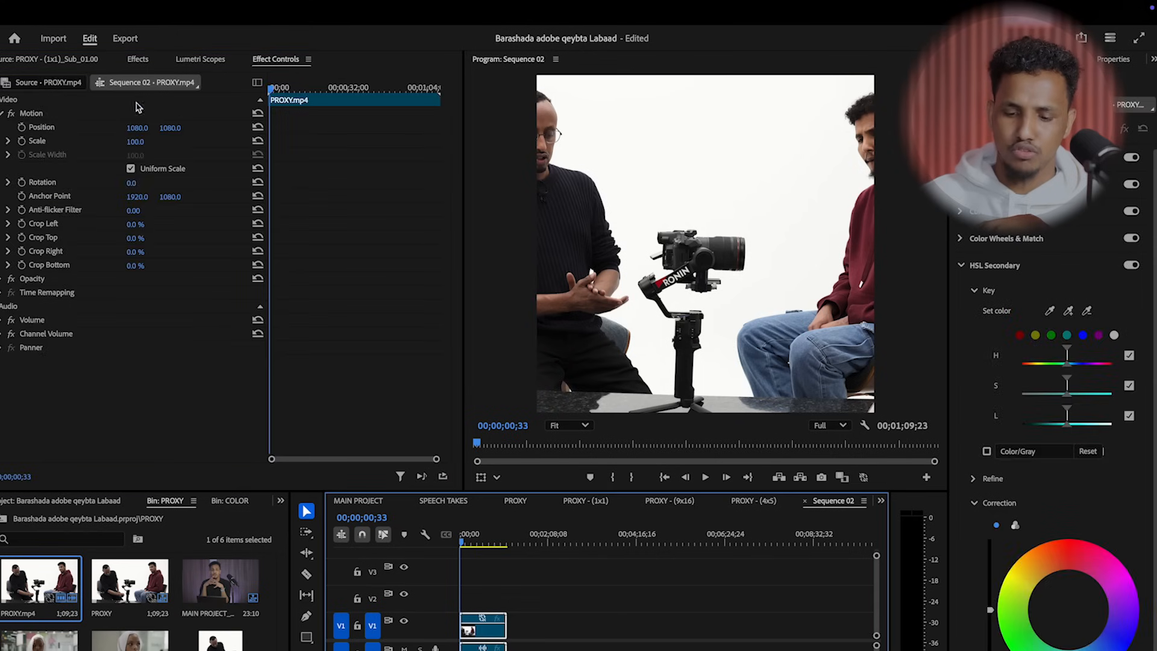
{"action": "left_click_drag", "start_coordinate": [136, 142], "coordinate": [211, 127]}
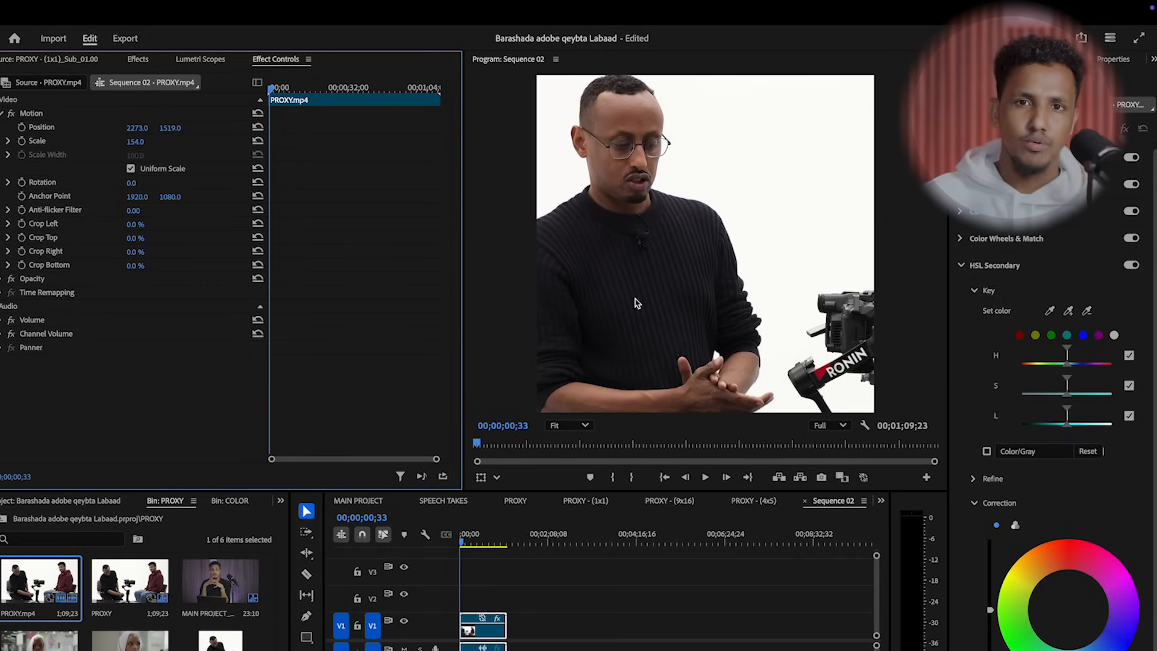
Step: View the PROXY - (4x5) and PROXY sequences and locate the Auto Reframe Sequence command
{"action": "left_click", "coordinate": [805, 501]}
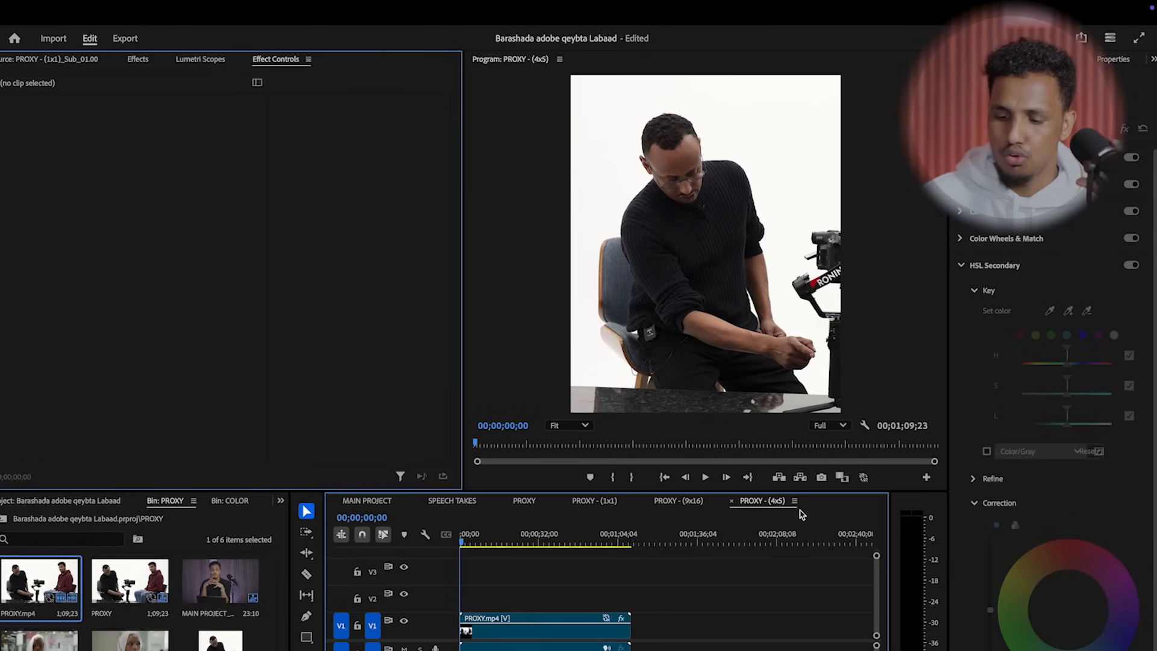
{"action": "left_click", "coordinate": [533, 506]}
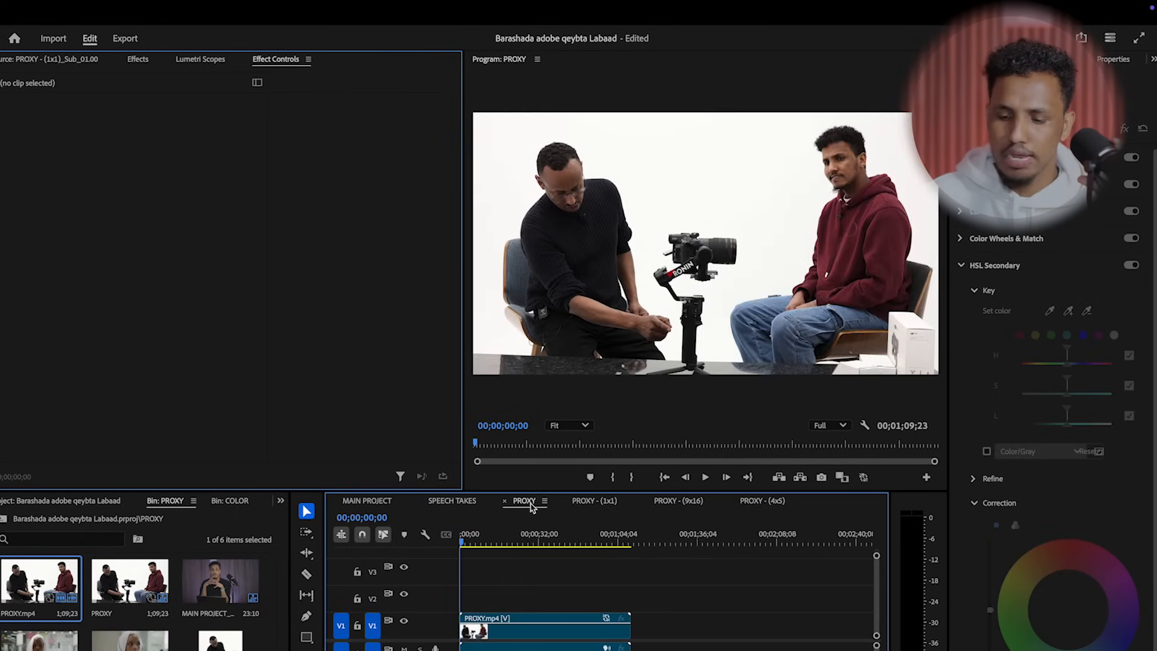
{"action": "mouse_move", "coordinate": [273, 3]}
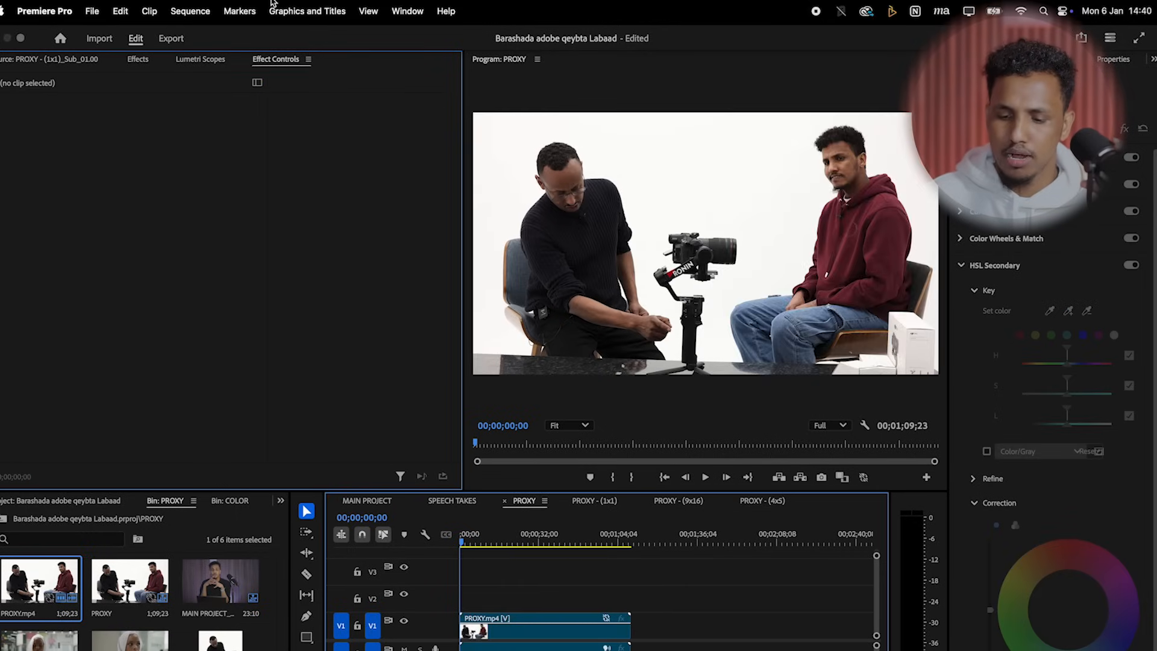
{"action": "left_click", "coordinate": [191, 12]}
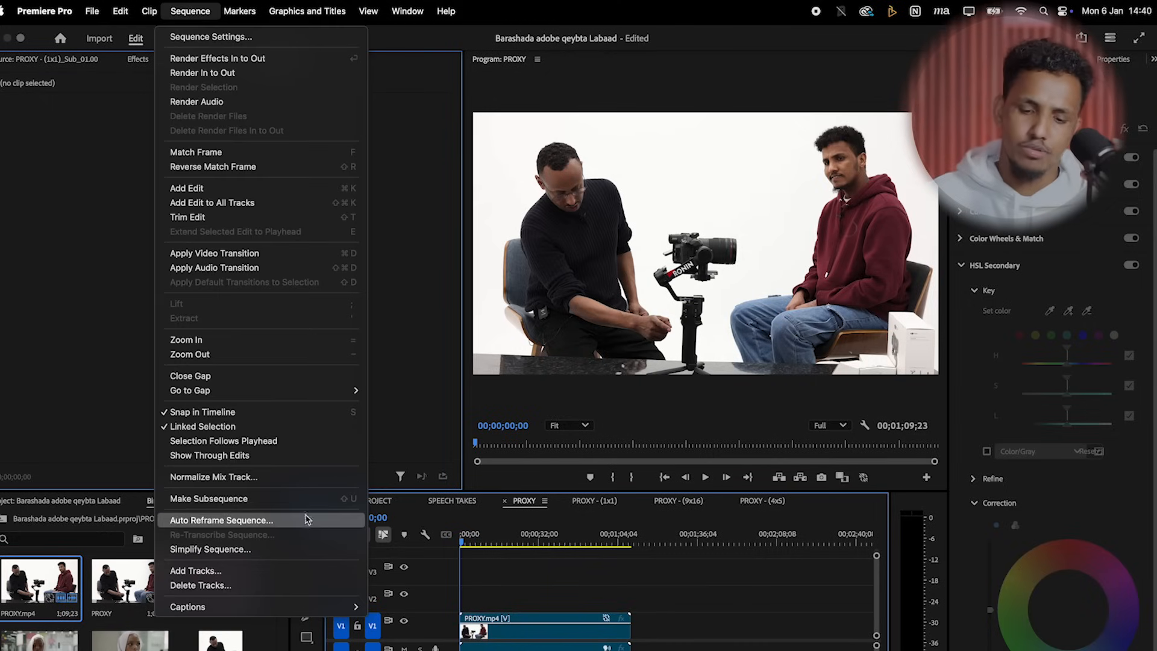
{"action": "left_click", "coordinate": [649, 629]}
{"action": "key", "text": "minus"}
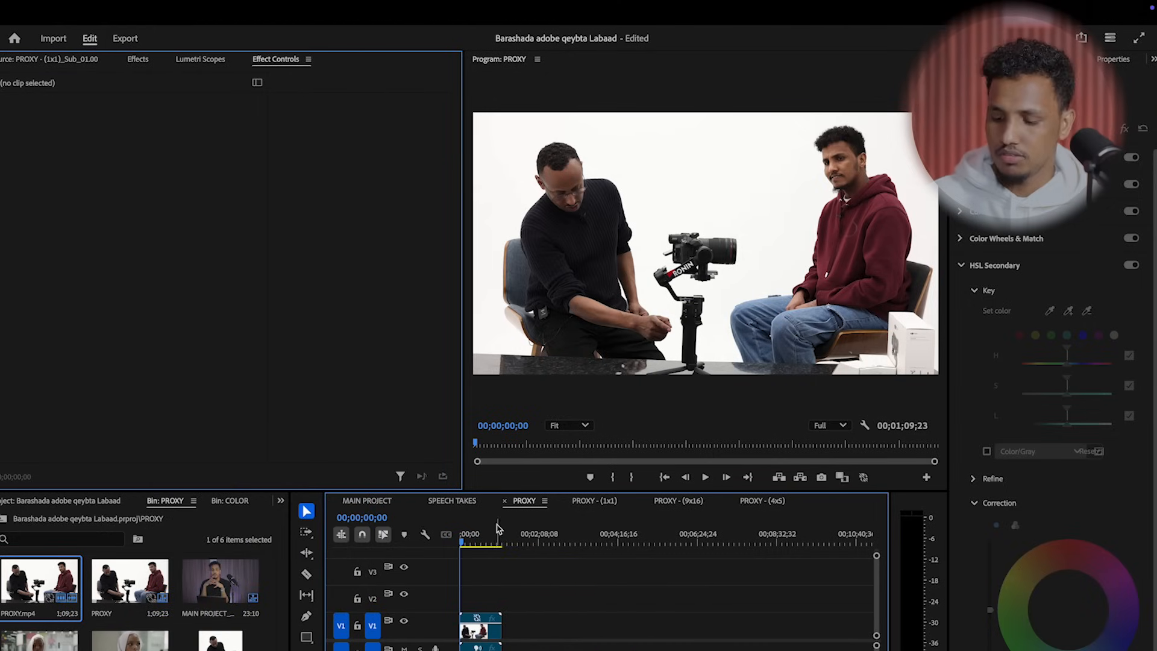
Step: Open the MAIN PROJECT sequence and play it from 00:12:04:08, close to the final clips
{"action": "left_click", "coordinate": [386, 500]}
{"action": "key", "text": "="}
{"action": "key", "text": "="}
{"action": "key", "text": "="}
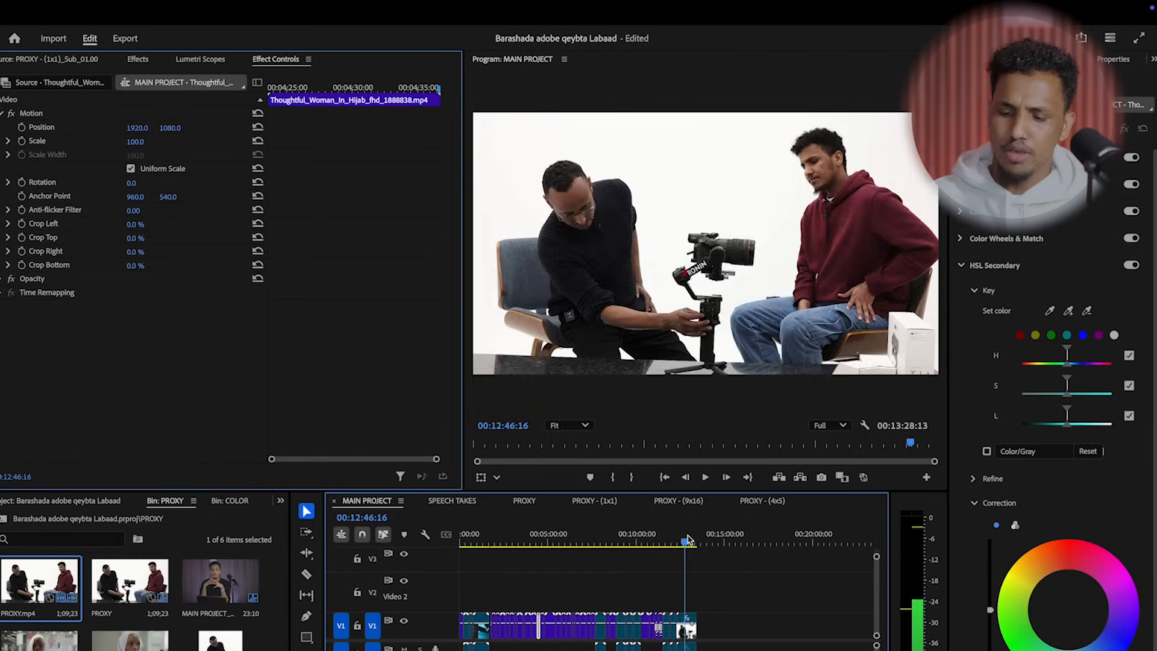
{"action": "left_click_drag", "start_coordinate": [685, 542], "coordinate": [675, 543]}
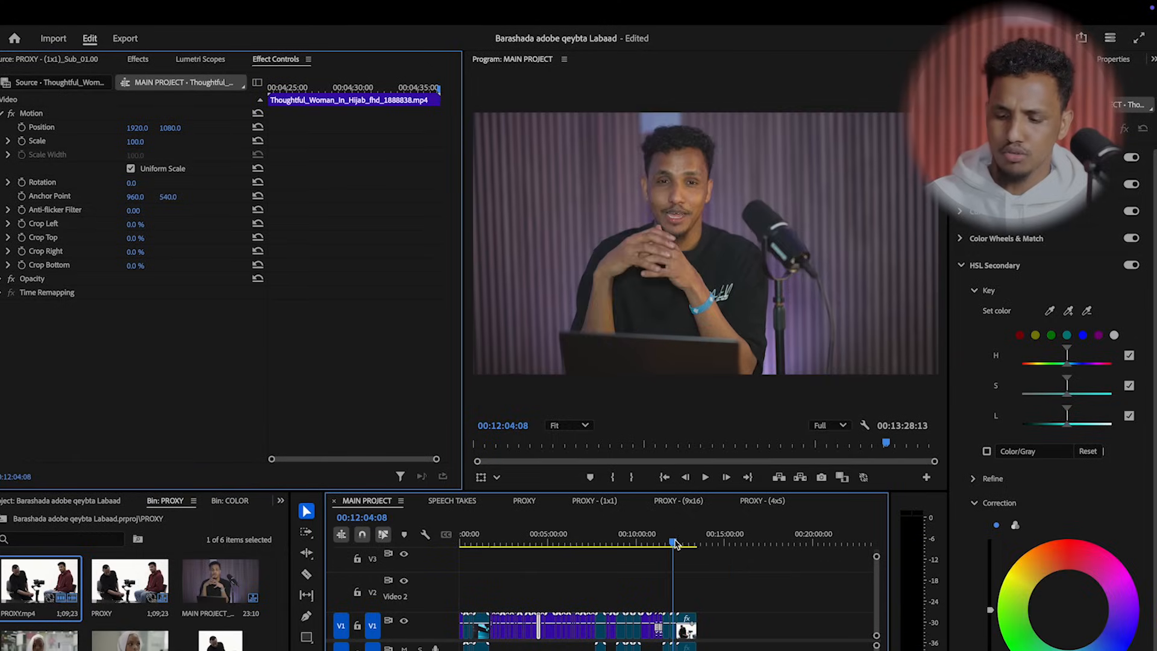
{"action": "key", "text": "="}
{"action": "key", "text": "="}
{"action": "key", "text": "="}
{"action": "key", "text": "space"}
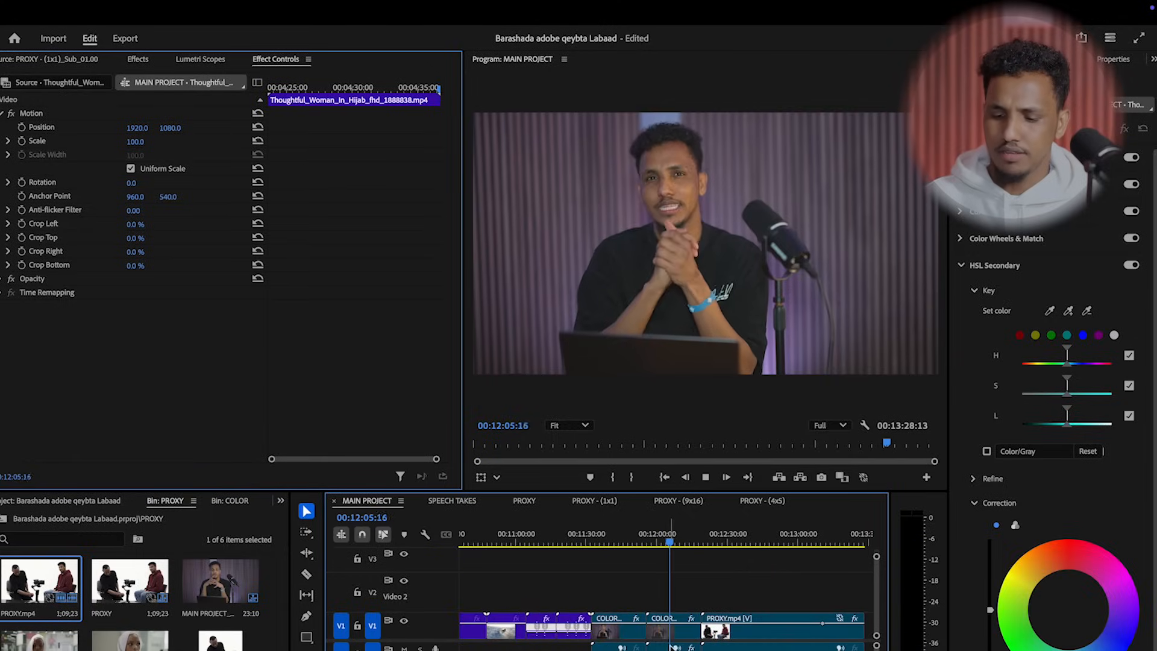
Step: Delete the COLOR clip directly before PROXY.mp4 and close the gap it leaves
{"action": "left_click", "coordinate": [672, 629]}
{"action": "key", "text": "Delete"}
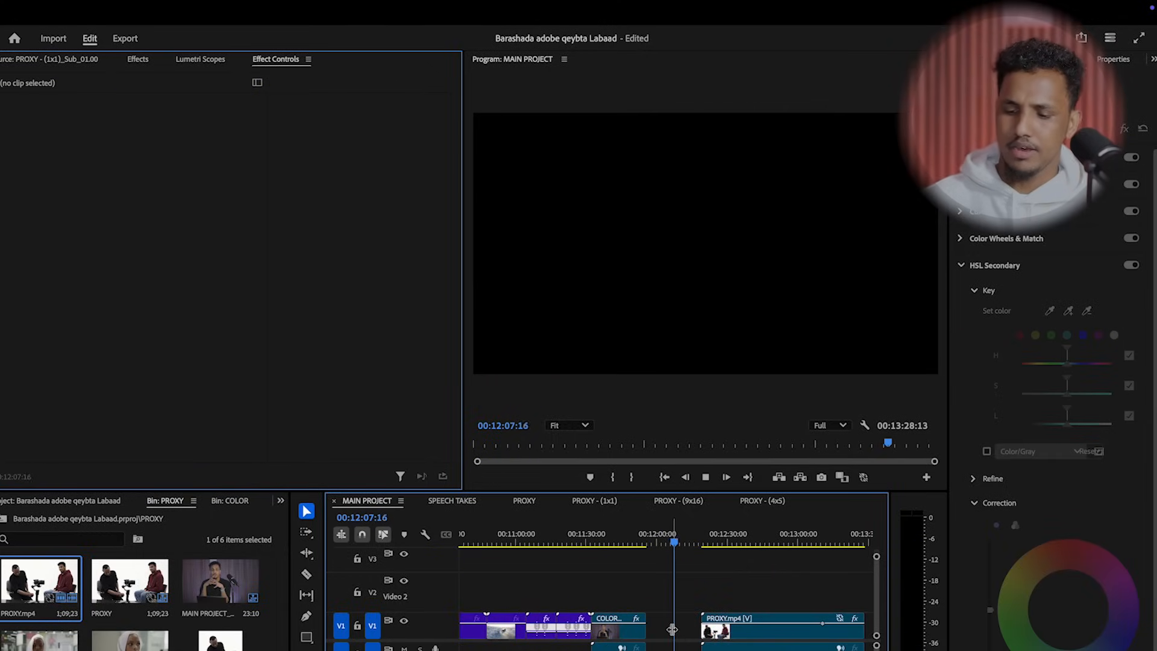
{"action": "left_click", "coordinate": [672, 629]}
{"action": "key", "text": "Delete"}
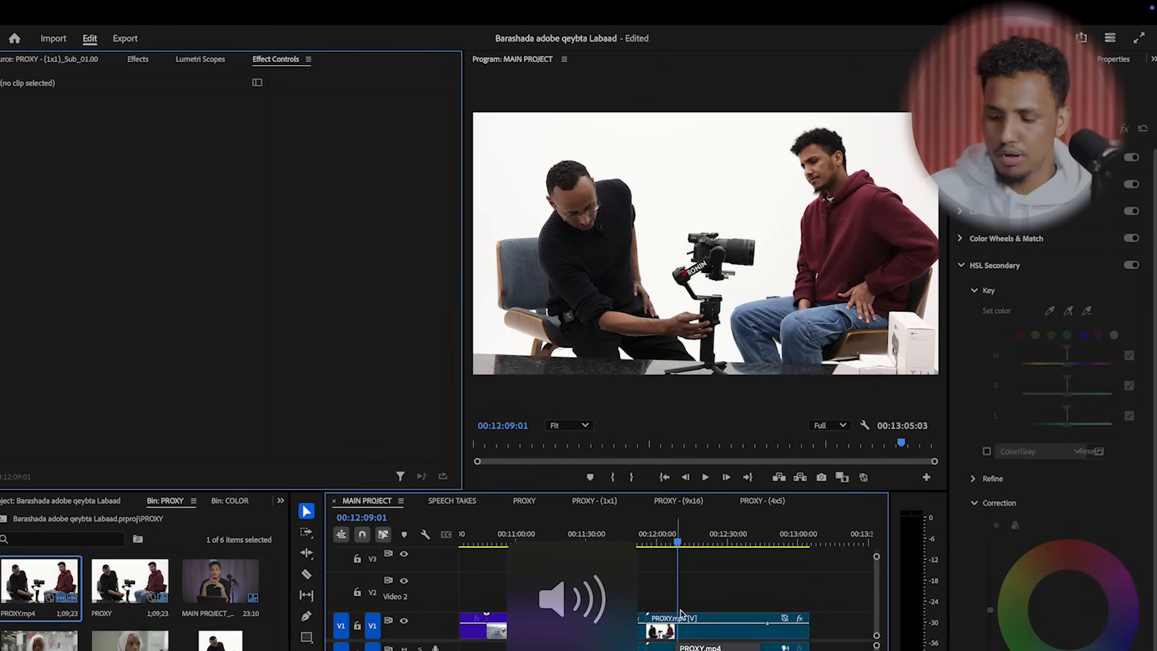
Step: Play the beginning of the PROXY.mp4 clip to hear its audio and select the clip, stopping at 00:12:03:07
{"action": "left_click", "coordinate": [656, 544]}
{"action": "key", "text": "space"}
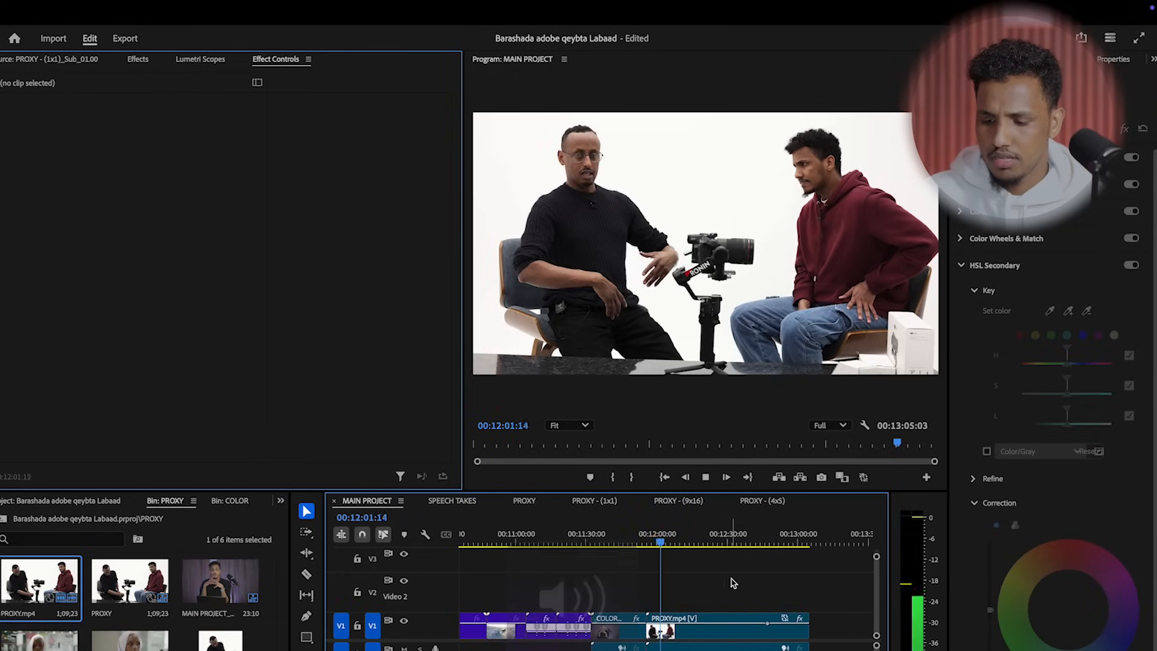
{"action": "key", "text": "space"}
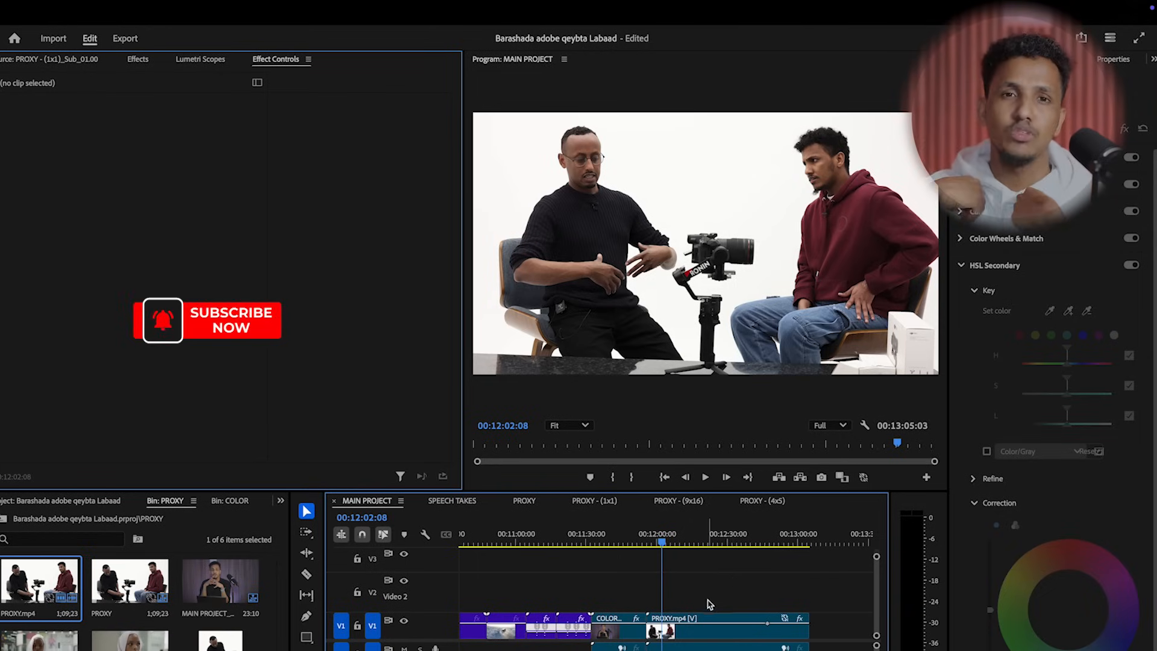
{"action": "left_click", "coordinate": [688, 631]}
{"action": "key", "text": "space"}
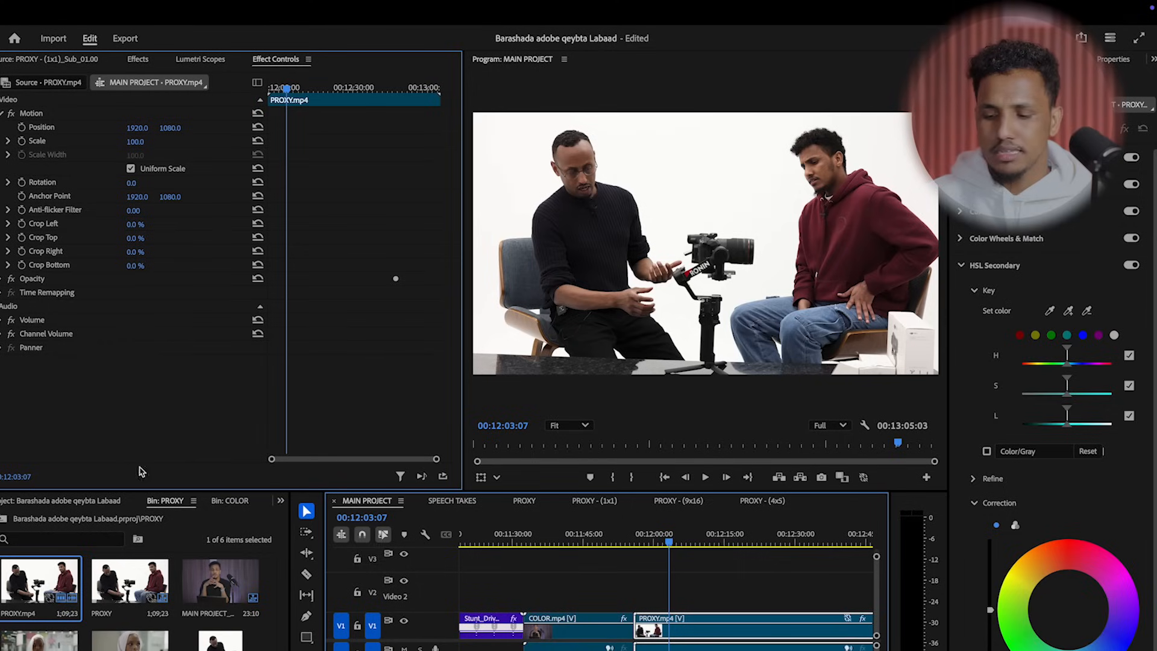
Step: Search the effects for FILL and apply Fill Left with Right to the audio of the PROXY.mp4 clip
{"action": "left_click", "coordinate": [281, 500]}
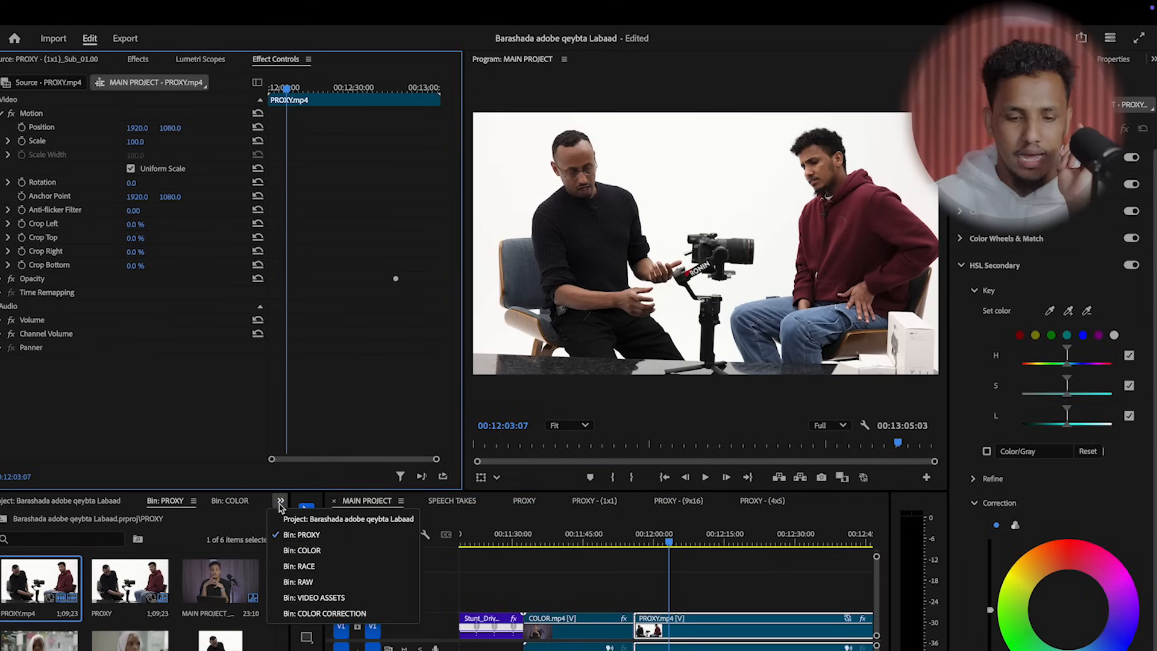
{"action": "left_click", "coordinate": [138, 59]}
{"action": "left_click", "coordinate": [102, 81]}
{"action": "type", "text": "FILL"}
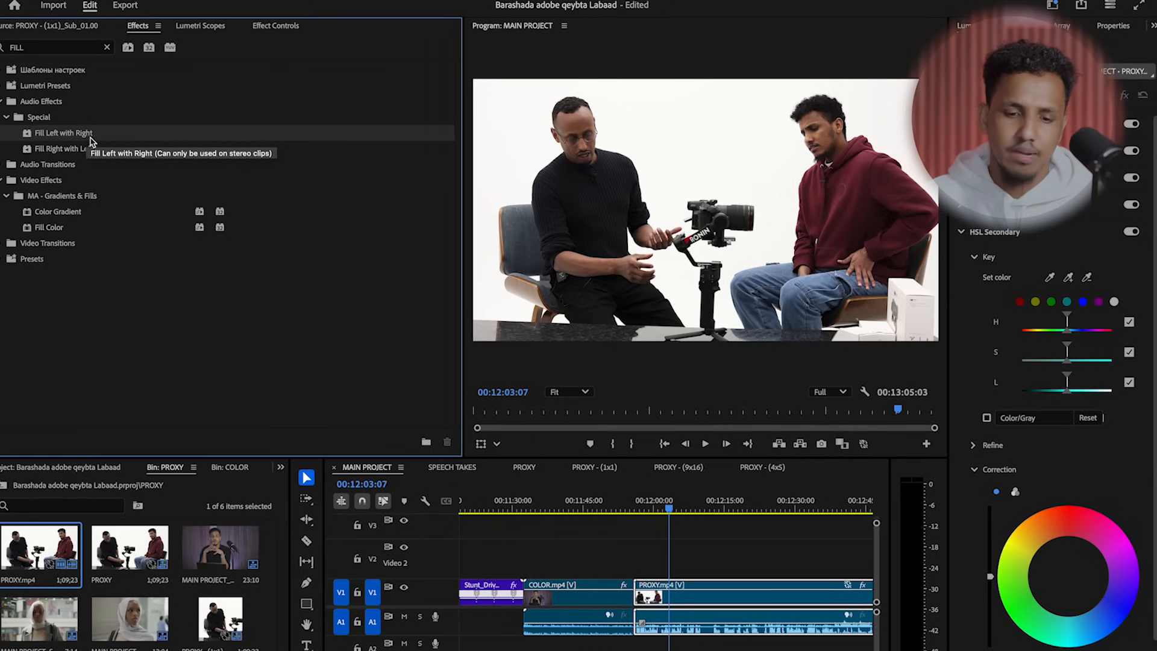
{"action": "left_click_drag", "start_coordinate": [89, 172], "coordinate": [656, 616]}
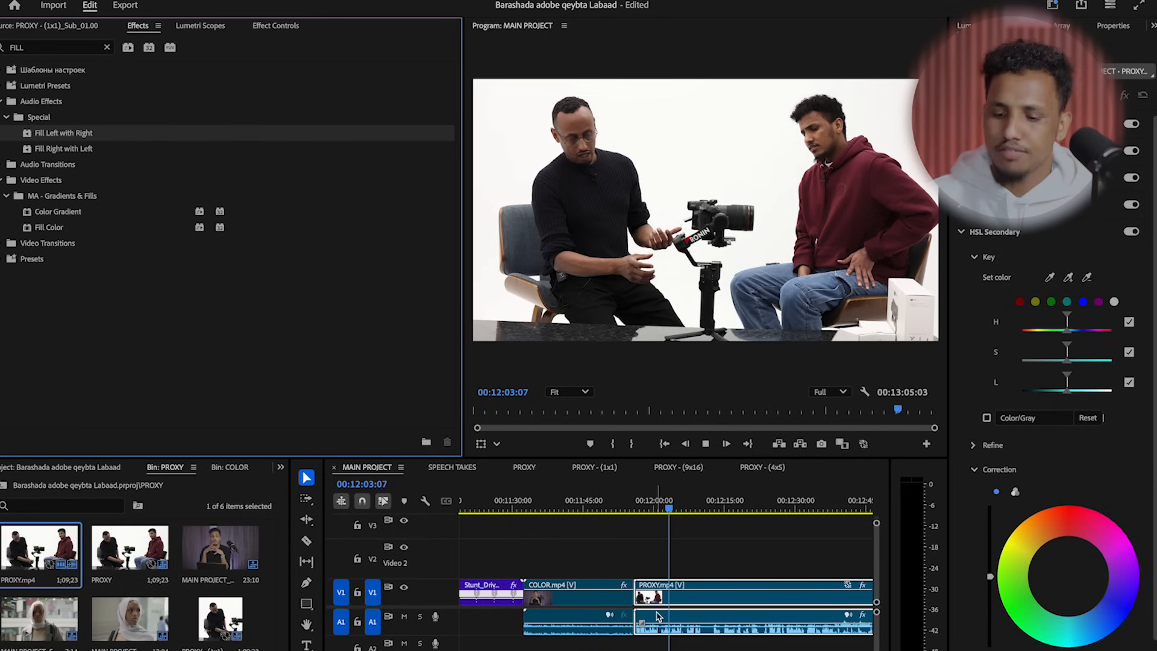
Step: Play the PROXY.mp4 clip in short stretches to check its audio channels, stopping at 00:12:09:01
{"action": "key", "text": "space"}
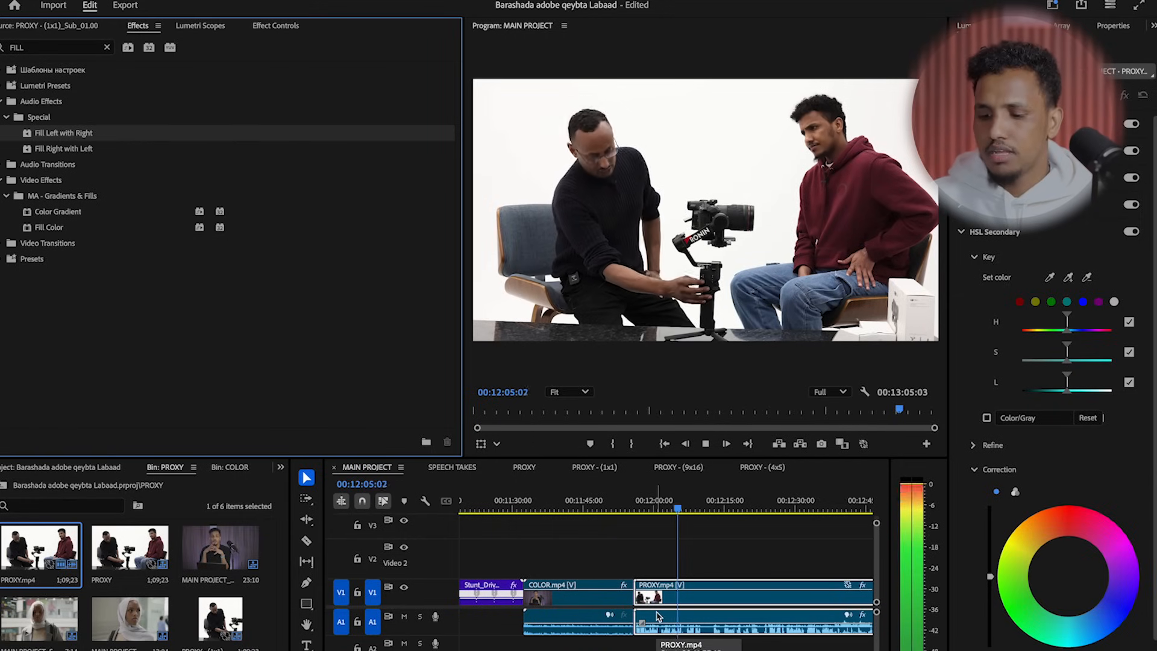
{"action": "key", "text": "space"}
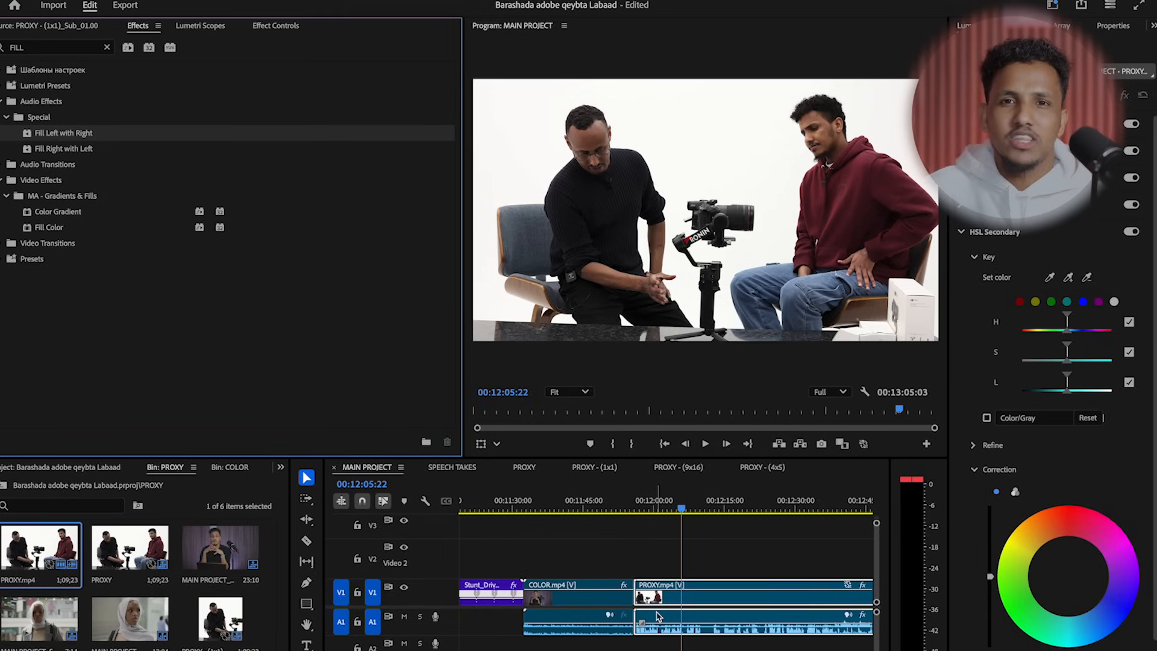
{"action": "key", "text": "space"}
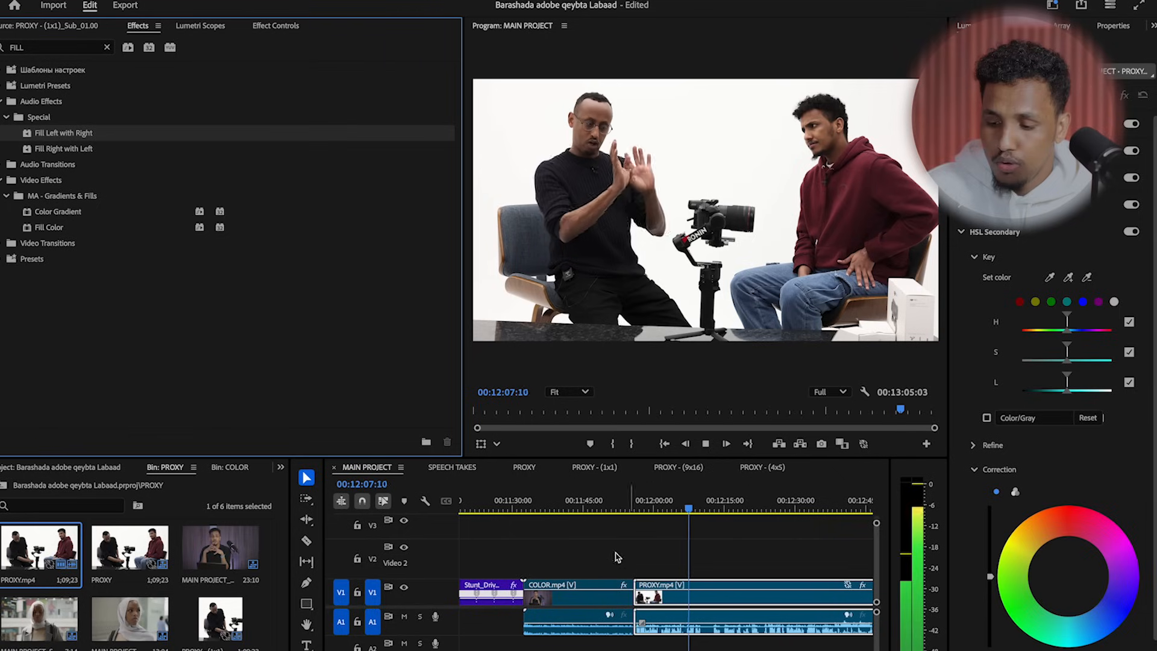
{"action": "key", "text": "space"}
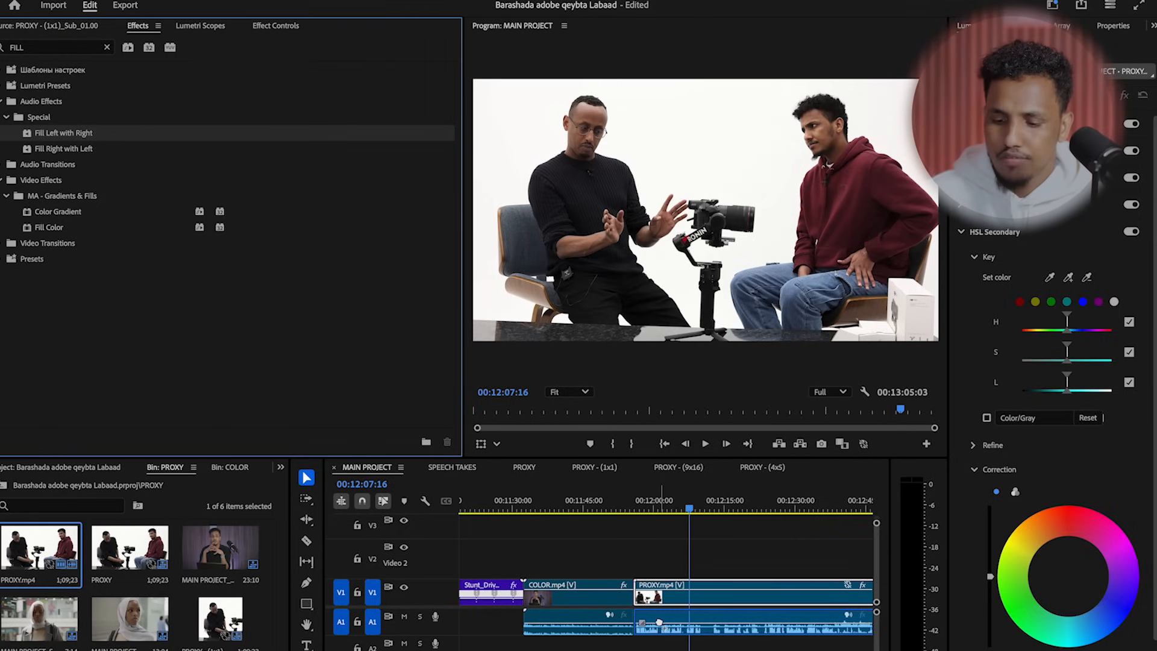
{"action": "key", "text": "space"}
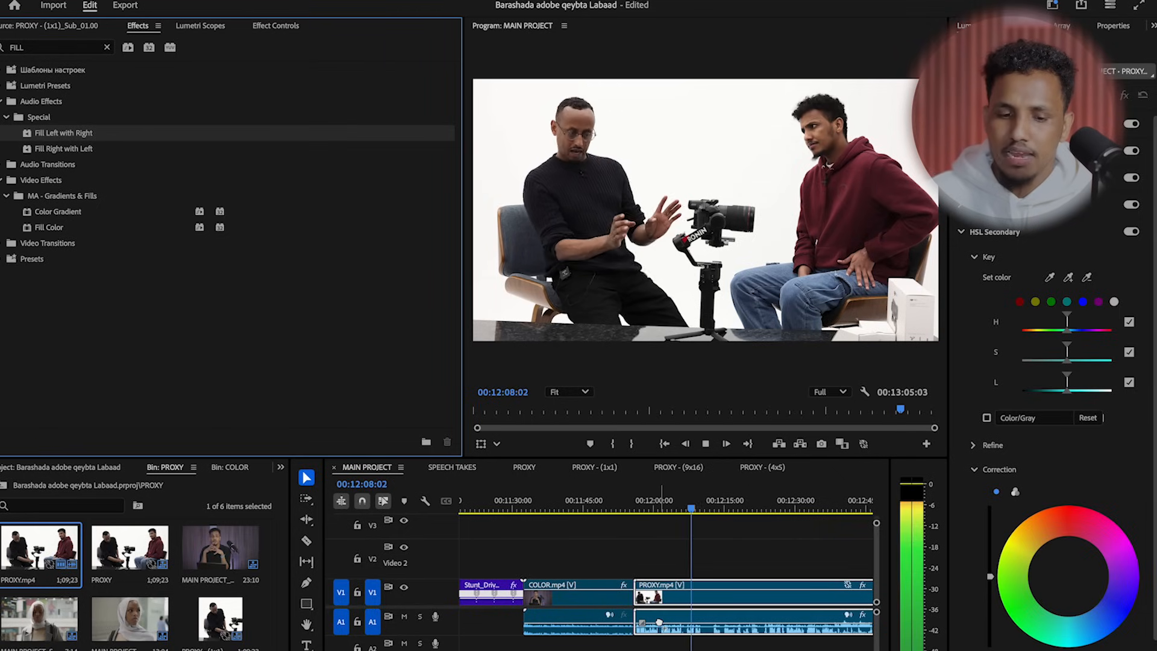
{"action": "key", "text": "space"}
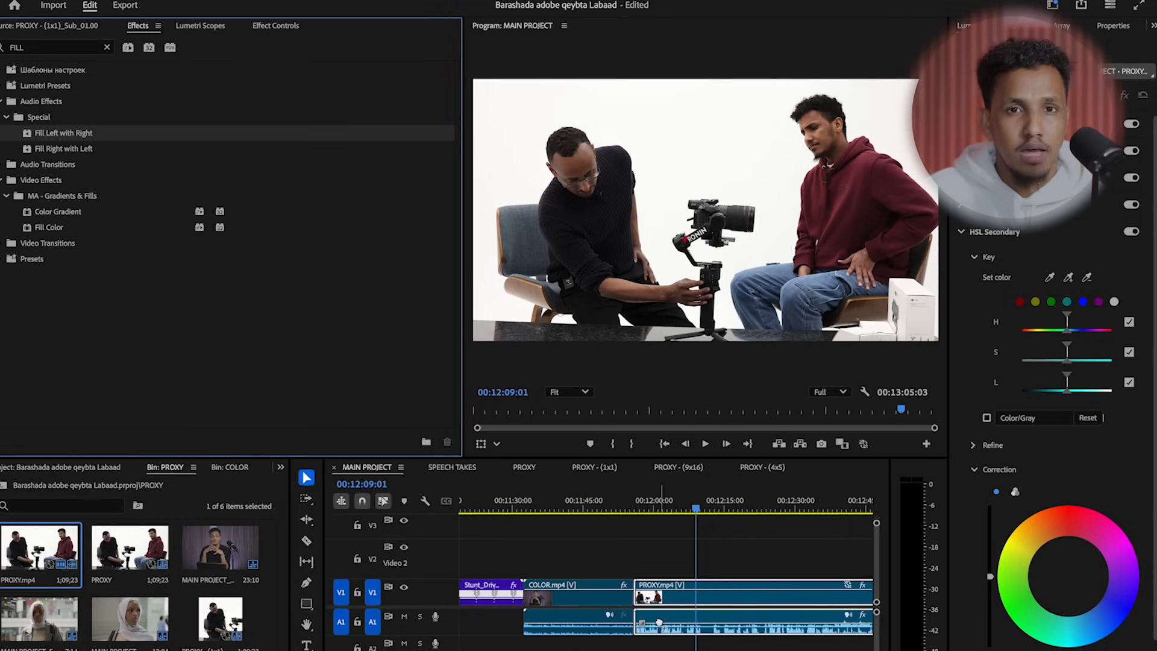
{"action": "scroll", "coordinate": [658, 622], "scroll_direction": "down", "scroll_amount": 2}
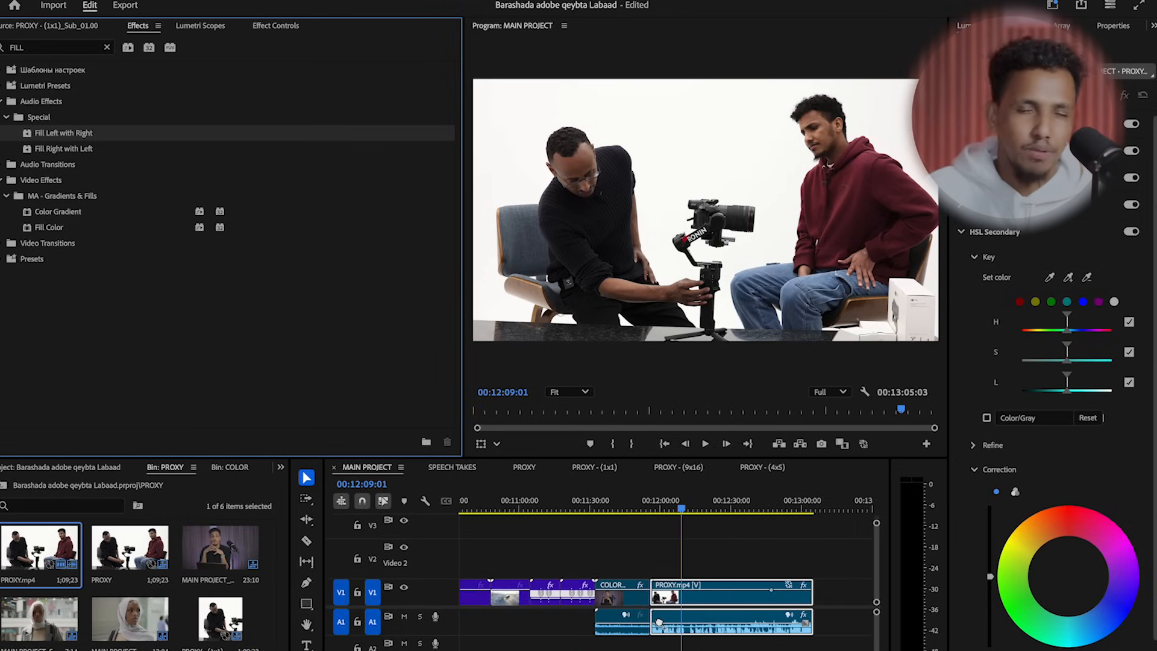
{"action": "scroll", "coordinate": [659, 622], "scroll_direction": "up", "scroll_amount": 2}
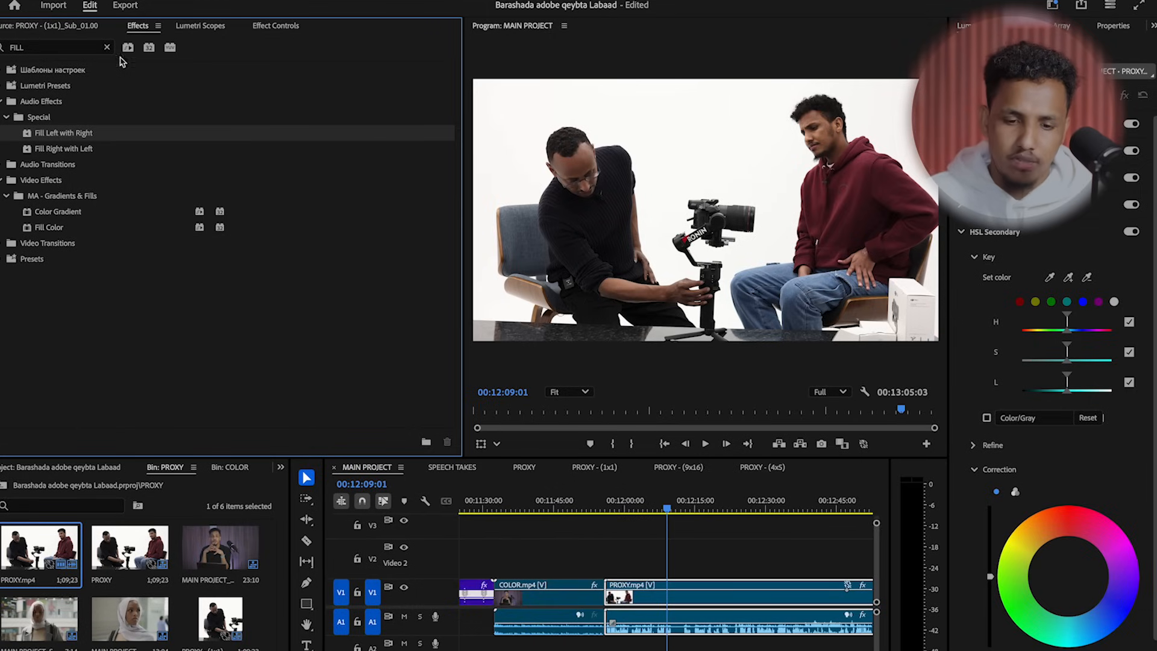
Step: Search the effects for MULT and apply Multiband Compressor to the audio of the PROXY.mp4 clip
{"action": "left_click", "coordinate": [107, 48]}
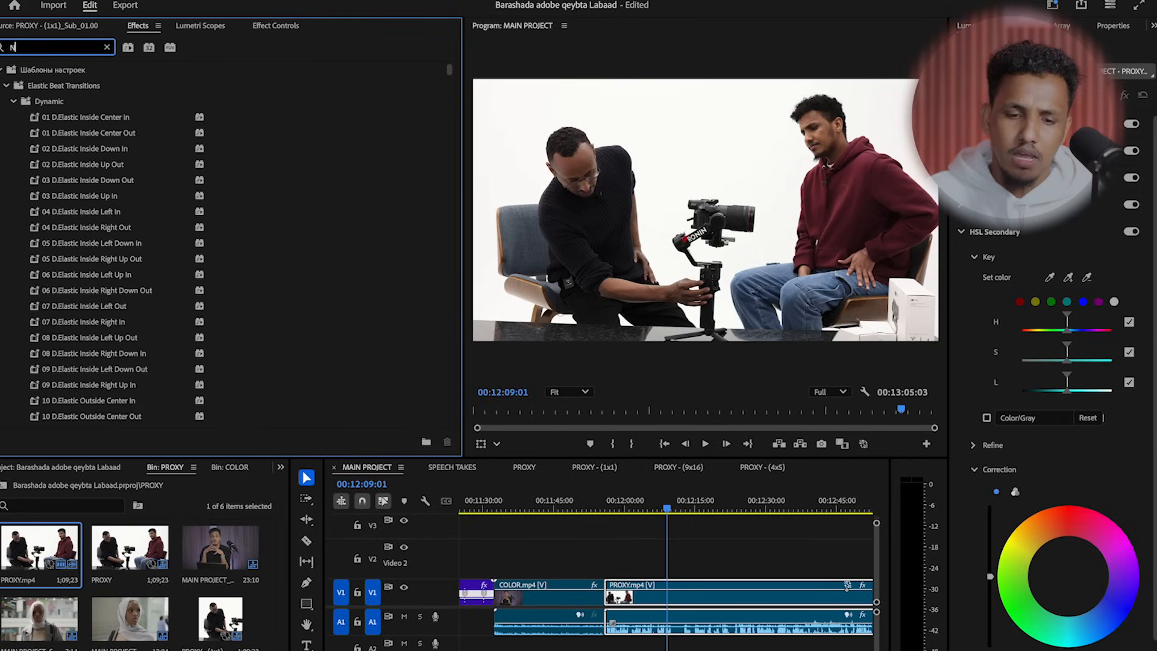
{"action": "type", "text": "MU"}
{"action": "key", "text": "BackSpace"}
{"action": "key", "text": "BackSpace"}
{"action": "type", "text": "MULT"}
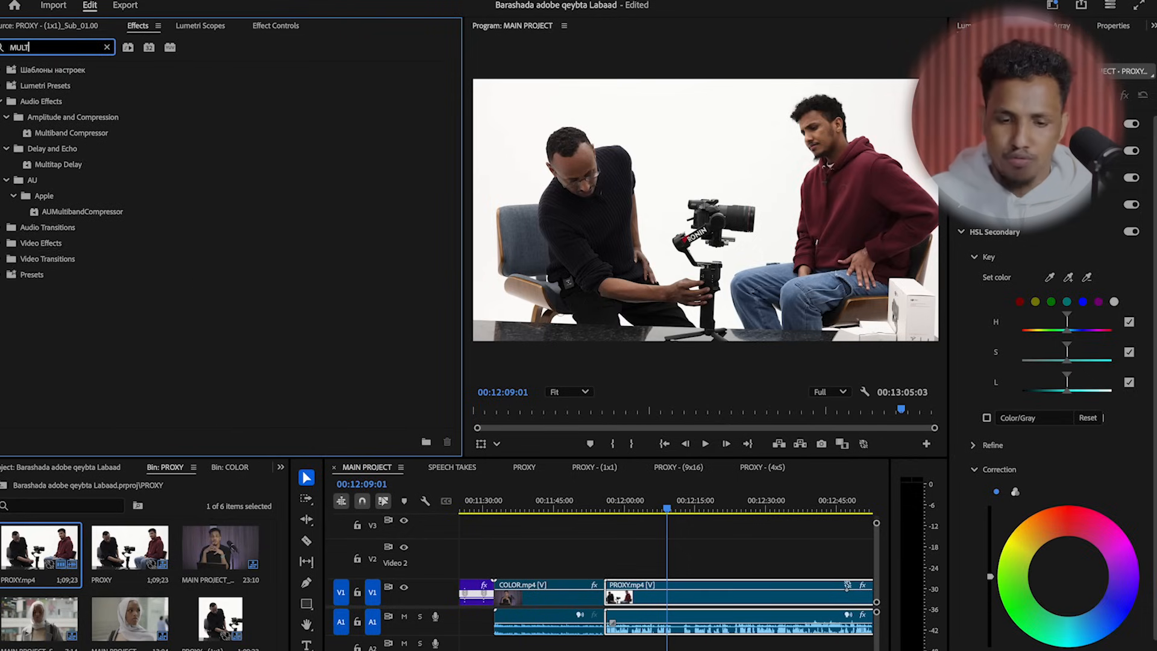
{"action": "left_click", "coordinate": [115, 120]}
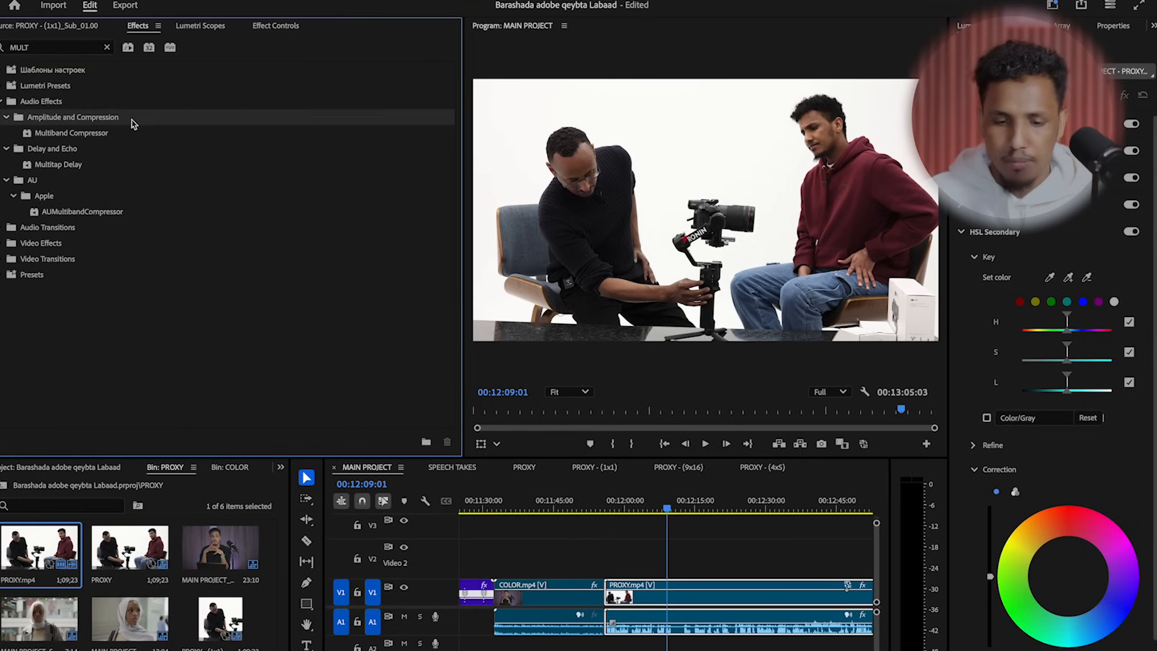
{"action": "left_click", "coordinate": [97, 138]}
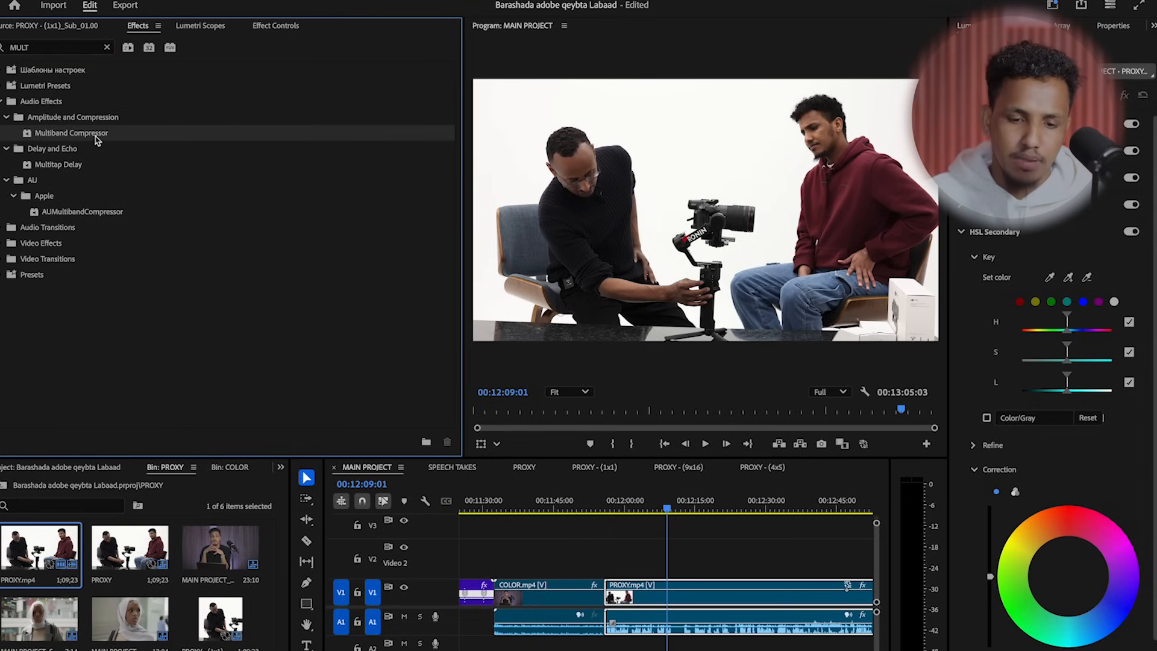
{"action": "left_click_drag", "start_coordinate": [96, 139], "coordinate": [642, 617]}
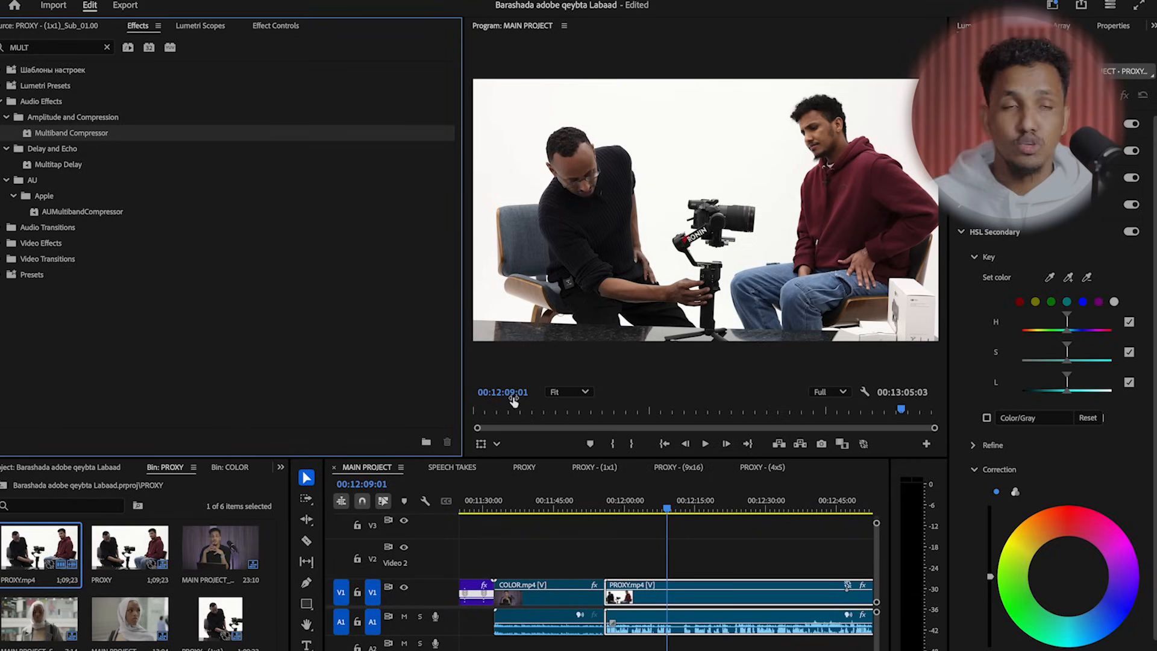
Step: Set the clip's Multiband Compressor to the Broadcast preset and play PROXY.mp4 briefly, stopping at 00:12:12:01
{"action": "left_click", "coordinate": [279, 26]}
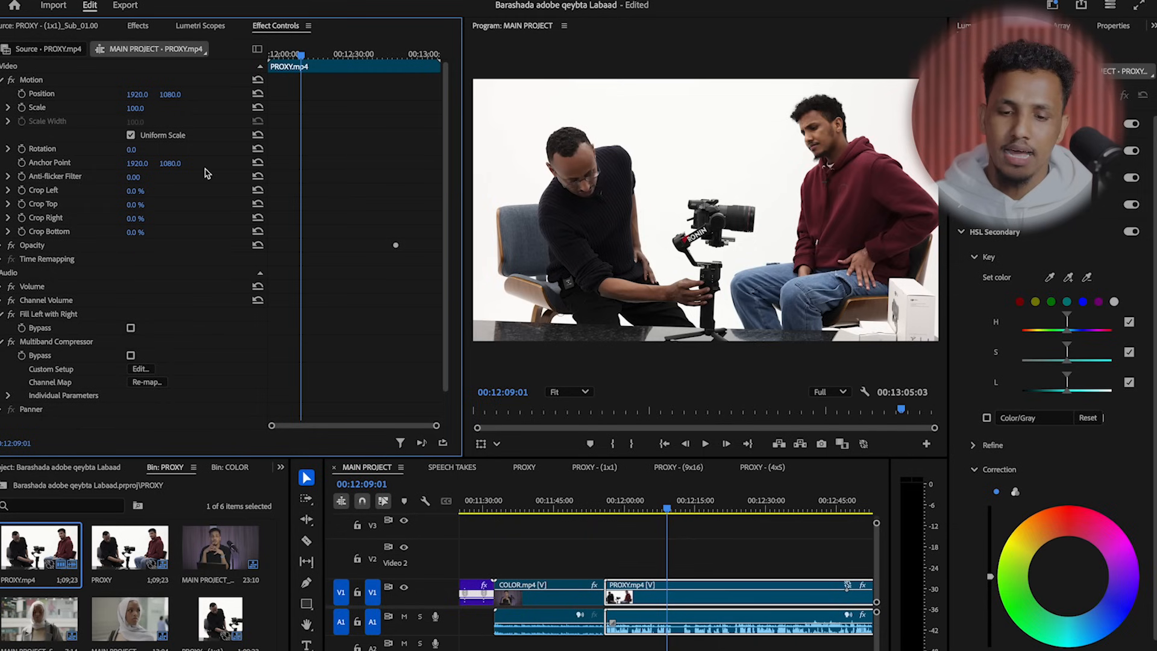
{"action": "scroll", "coordinate": [205, 173], "scroll_direction": "down", "scroll_amount": 1}
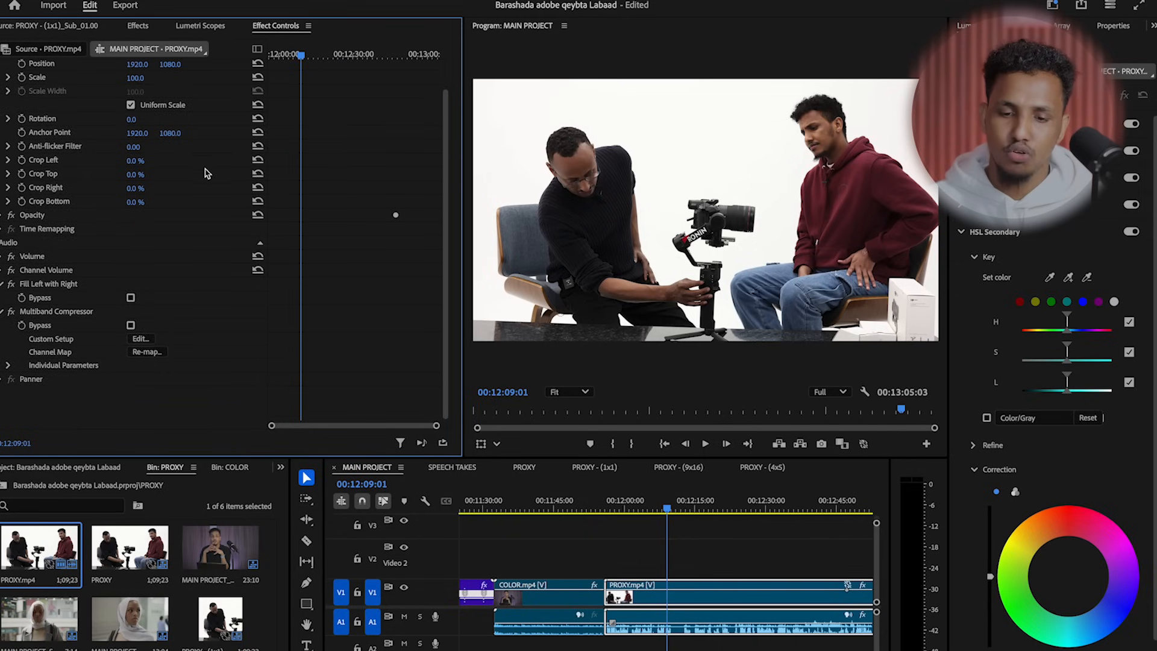
{"action": "left_click", "coordinate": [142, 339]}
{"action": "left_click", "coordinate": [422, 201]}
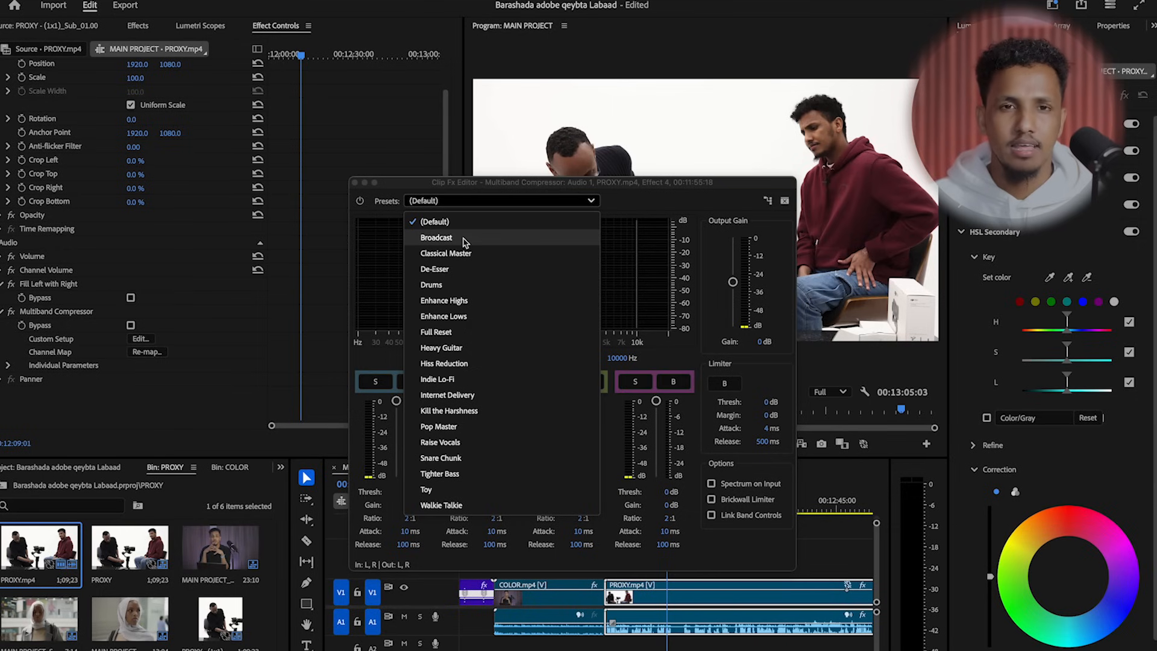
{"action": "left_click", "coordinate": [465, 241]}
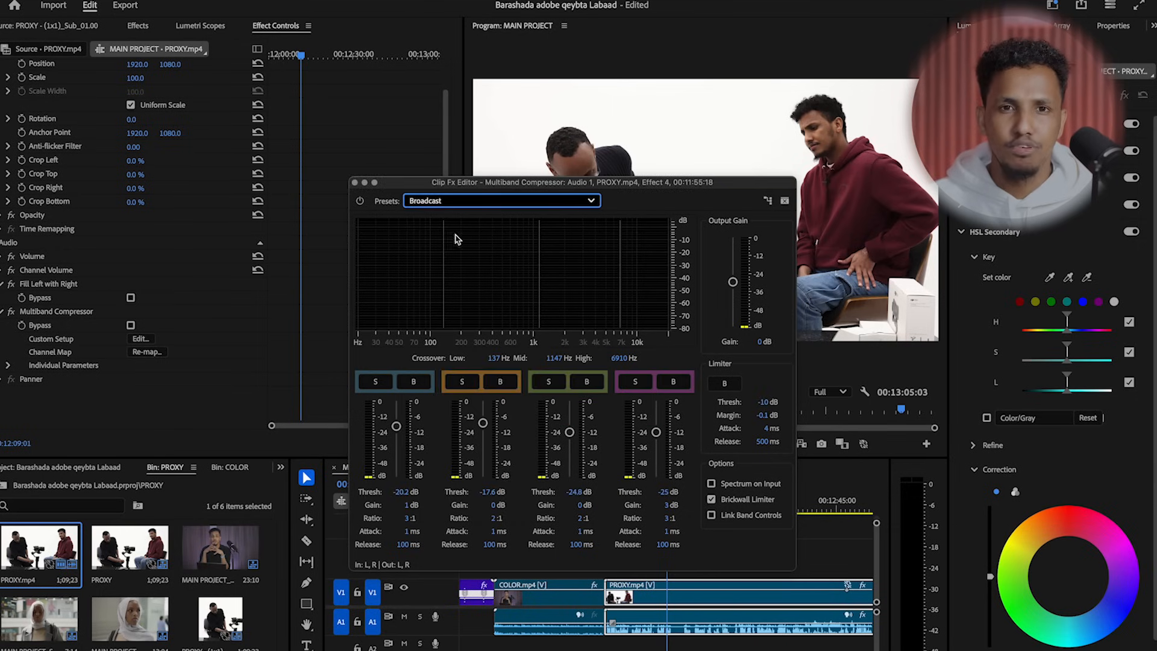
{"action": "left_click", "coordinate": [355, 183]}
{"action": "key", "text": "space"}
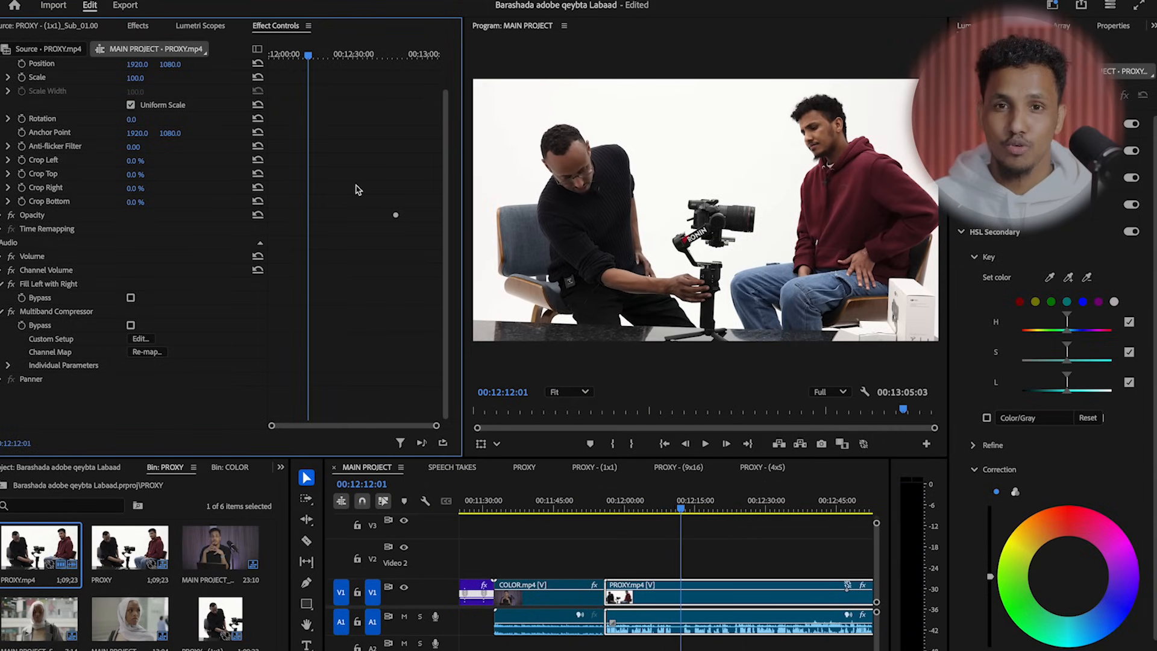
Step: Search the effects for MULT again and apply a second Multiband Compressor to the PROXY.mp4 clip
{"action": "left_click", "coordinate": [137, 25]}
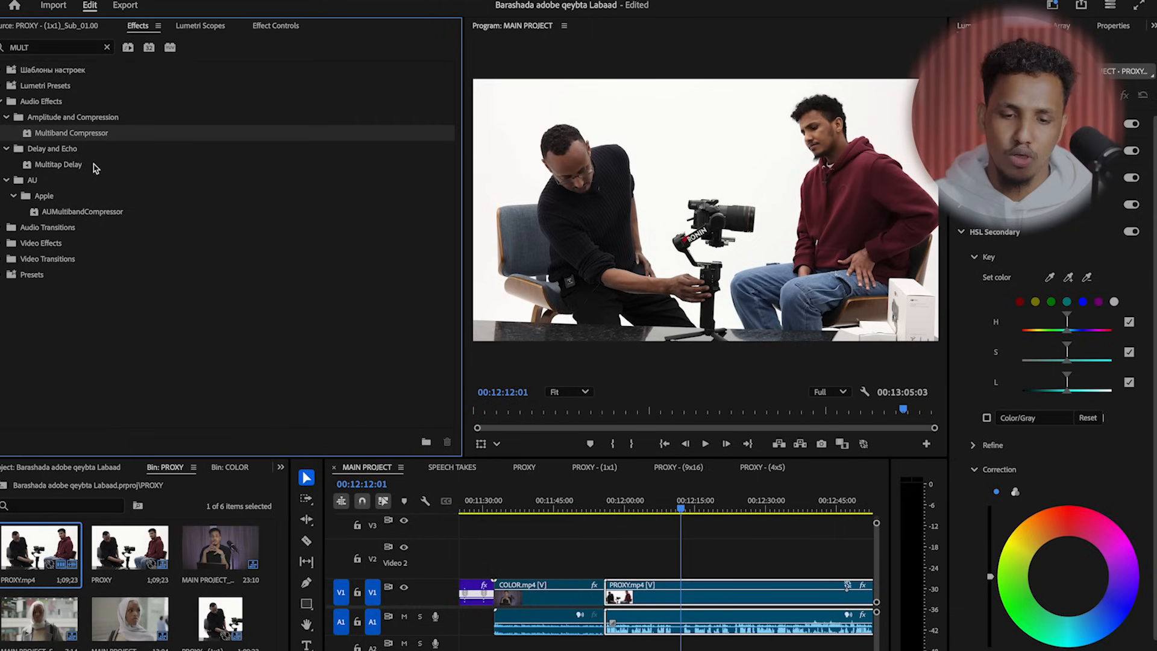
{"action": "left_click", "coordinate": [107, 48]}
{"action": "left_click", "coordinate": [74, 48]}
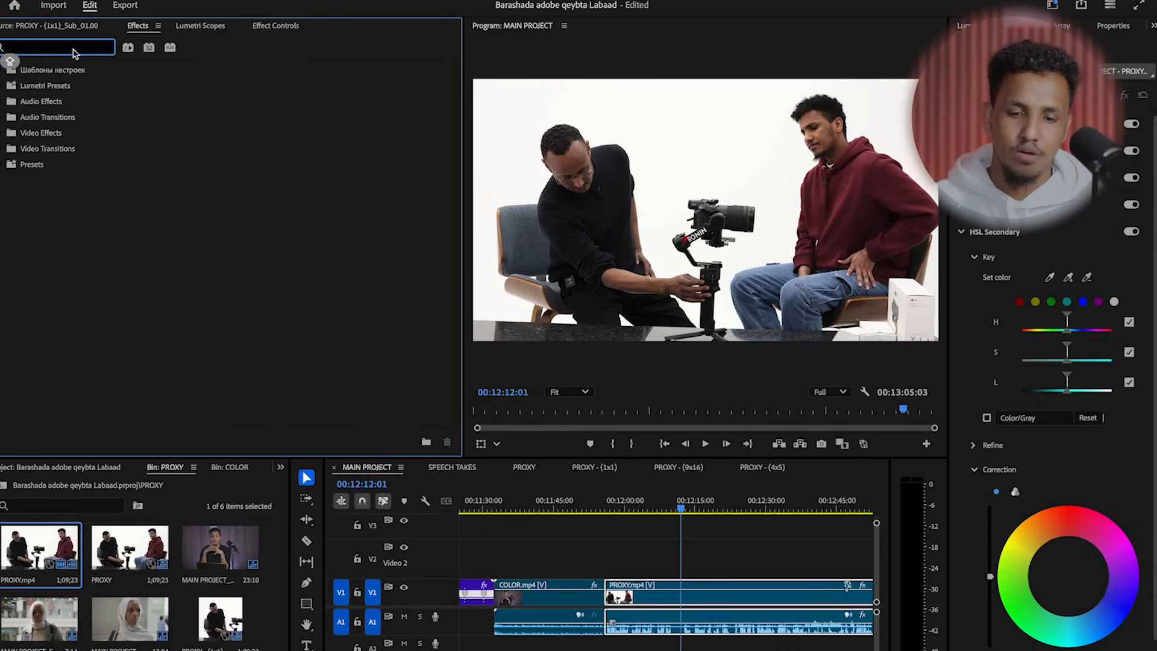
{"action": "type", "text": "MULT"}
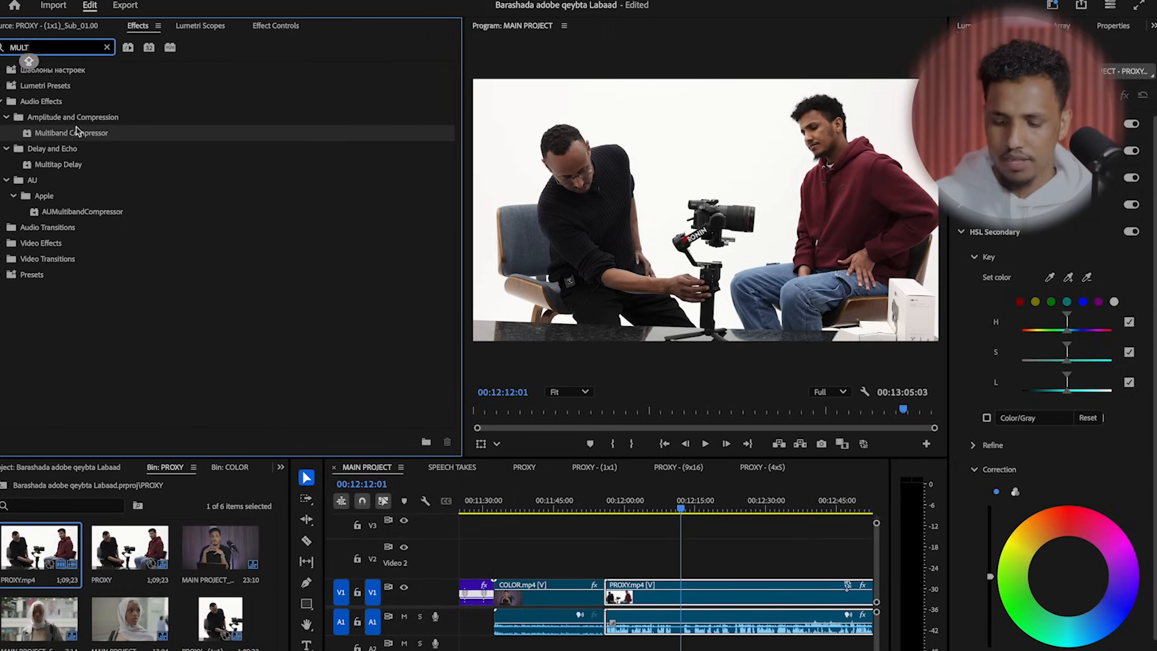
{"action": "left_click_drag", "start_coordinate": [77, 133], "coordinate": [662, 613]}
Step: Look through the presets in the second Multiband Compressor's custom setup and play PROXY.mp4 briefly, stopping at 00:12:12:22
{"action": "left_click", "coordinate": [270, 27]}
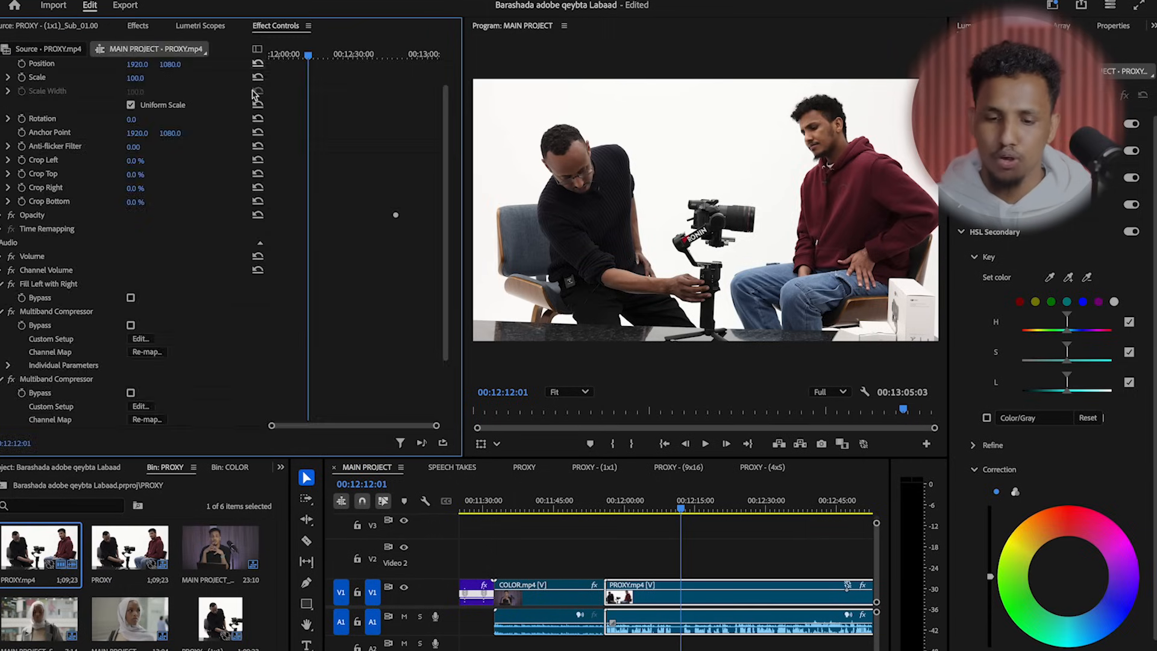
{"action": "scroll", "coordinate": [183, 286], "scroll_direction": "down", "scroll_amount": 5}
{"action": "left_click", "coordinate": [140, 329]}
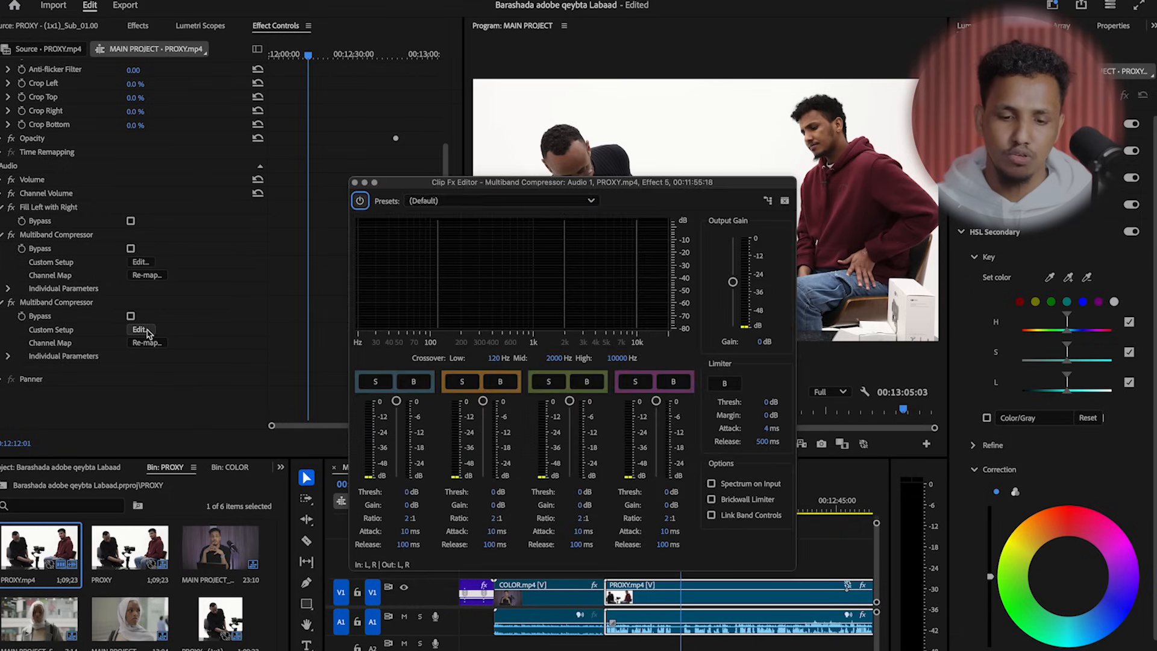
{"action": "left_click", "coordinate": [482, 201]}
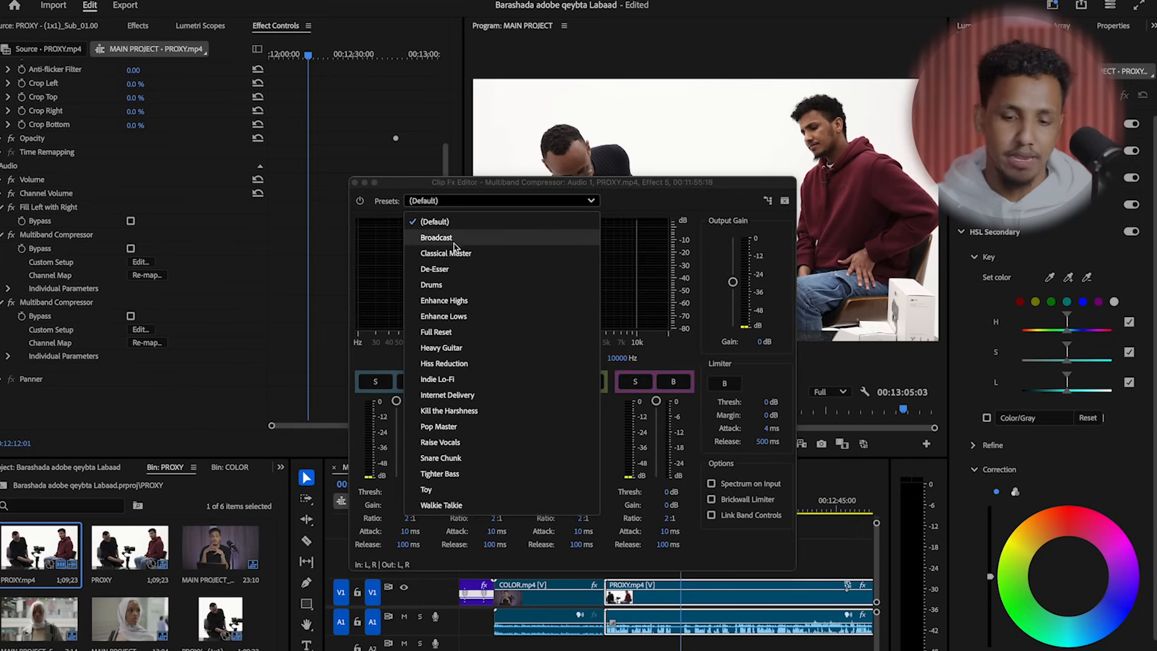
{"action": "left_click", "coordinate": [355, 183]}
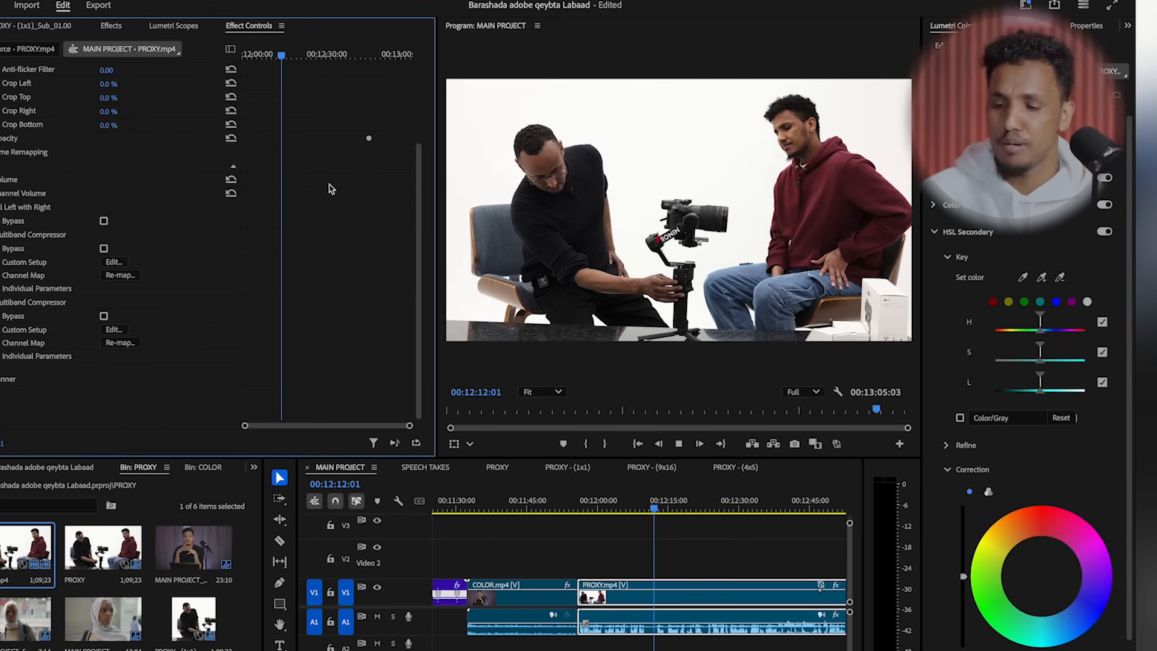
{"action": "key", "text": "space"}
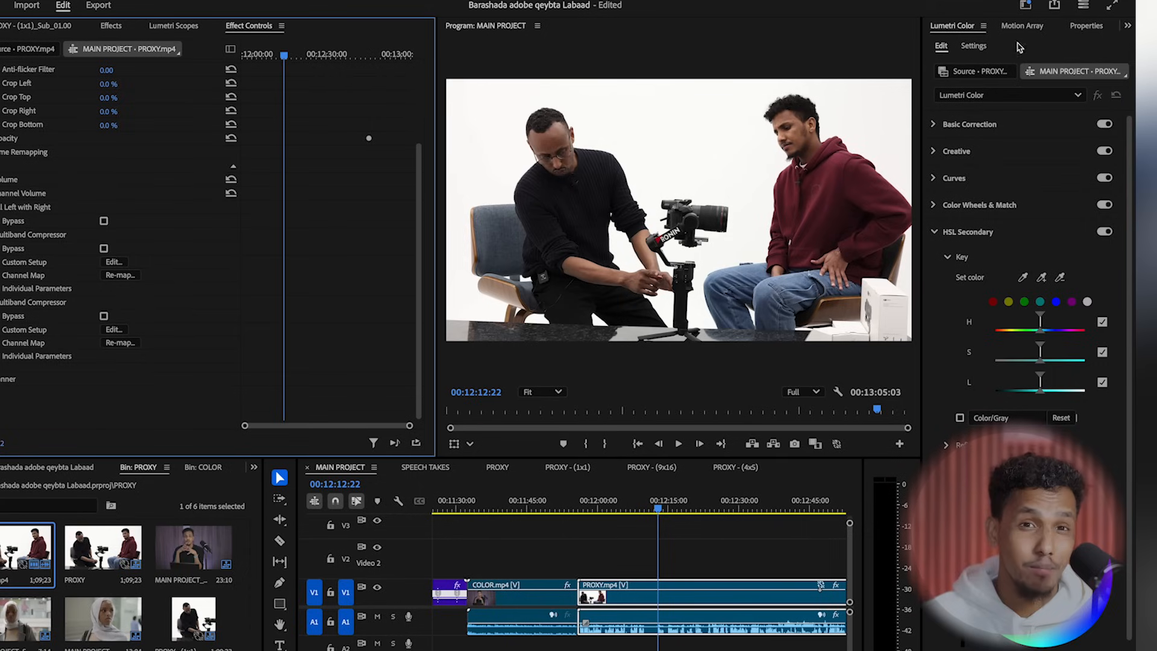
Step: Enable Reduce Noise for the PROXY.mp4 dialogue in Essential Sound and set its amount to 6.3
{"action": "left_click", "coordinate": [1127, 26]}
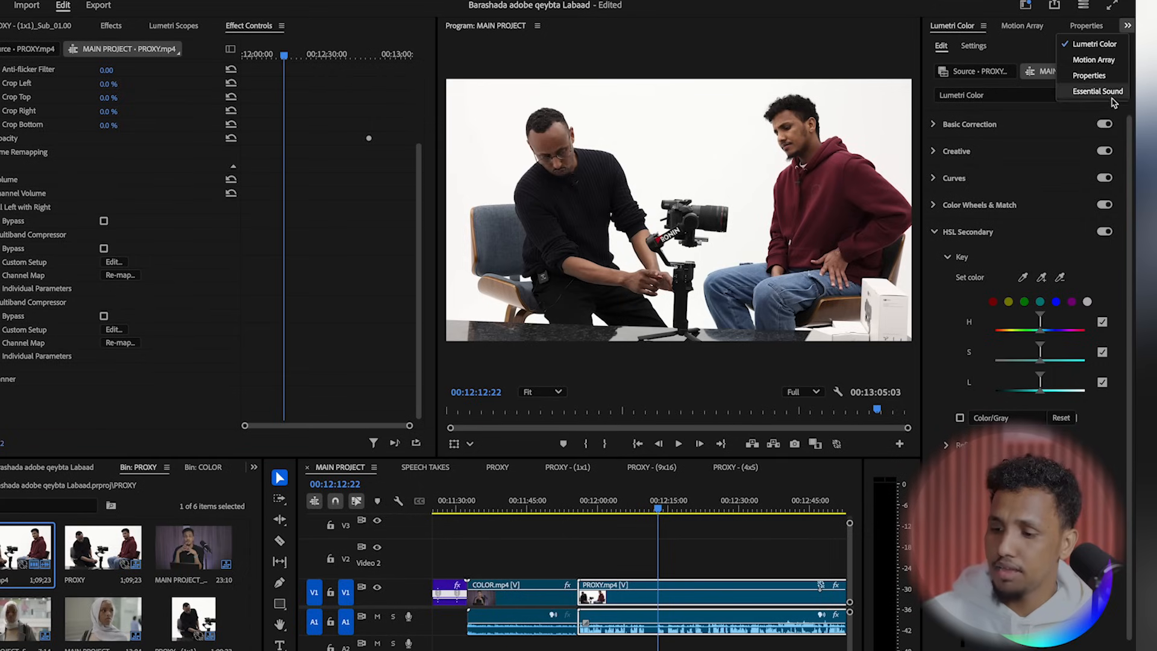
{"action": "left_click", "coordinate": [1111, 94]}
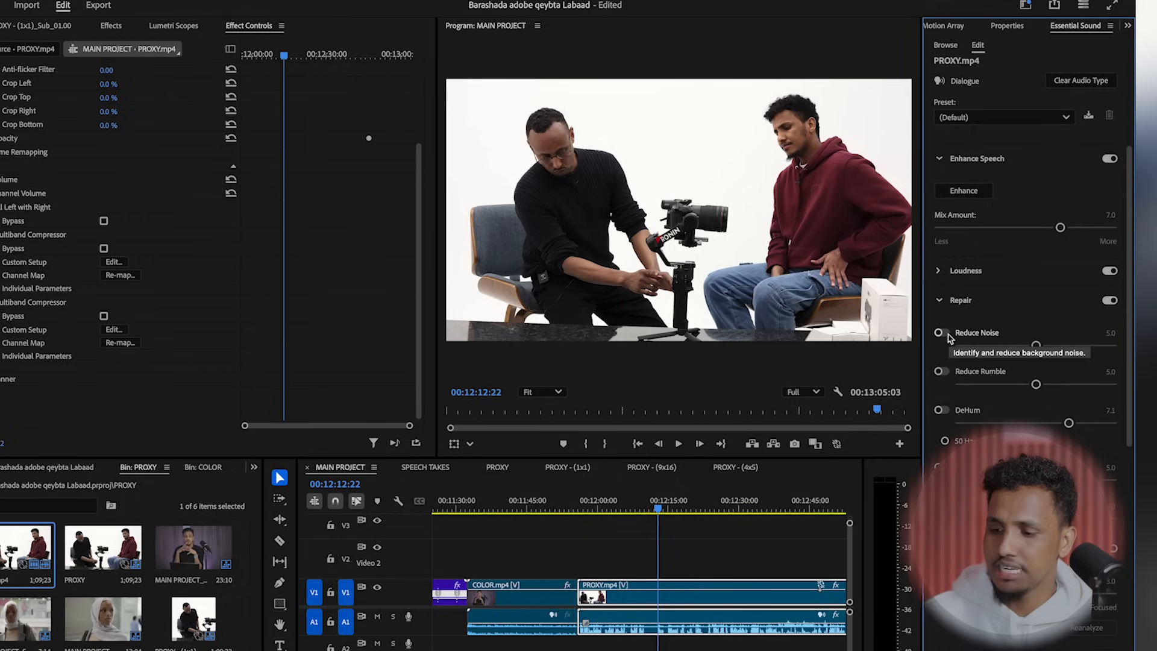
{"action": "left_click", "coordinate": [941, 333]}
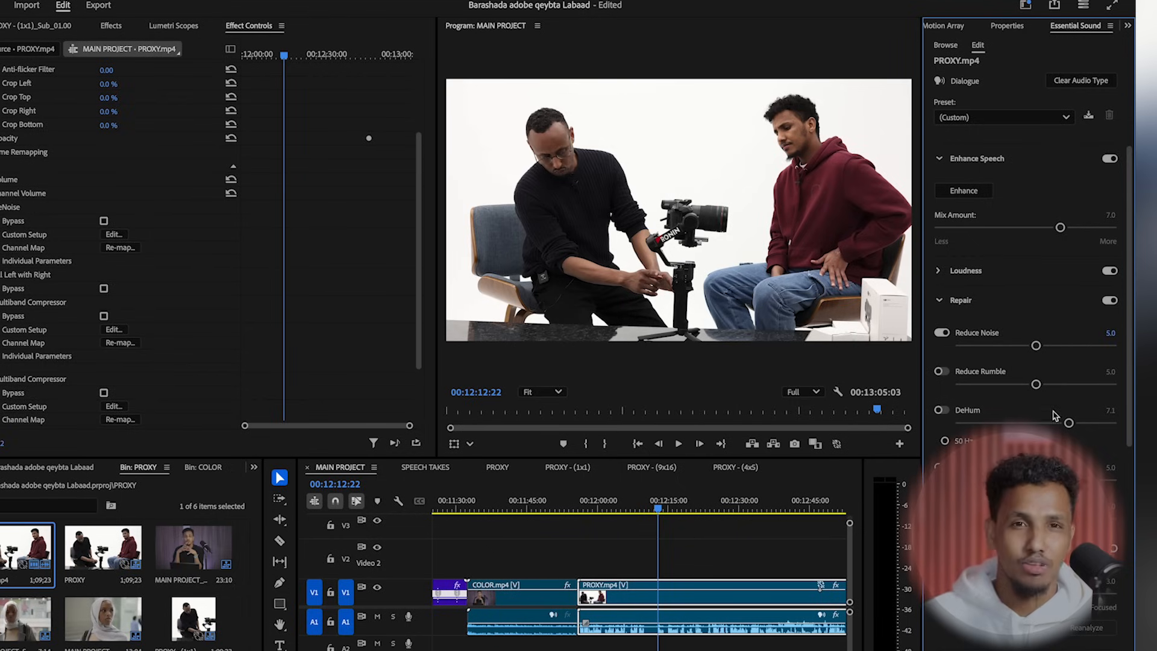
{"action": "left_click_drag", "start_coordinate": [1037, 348], "coordinate": [1063, 351]}
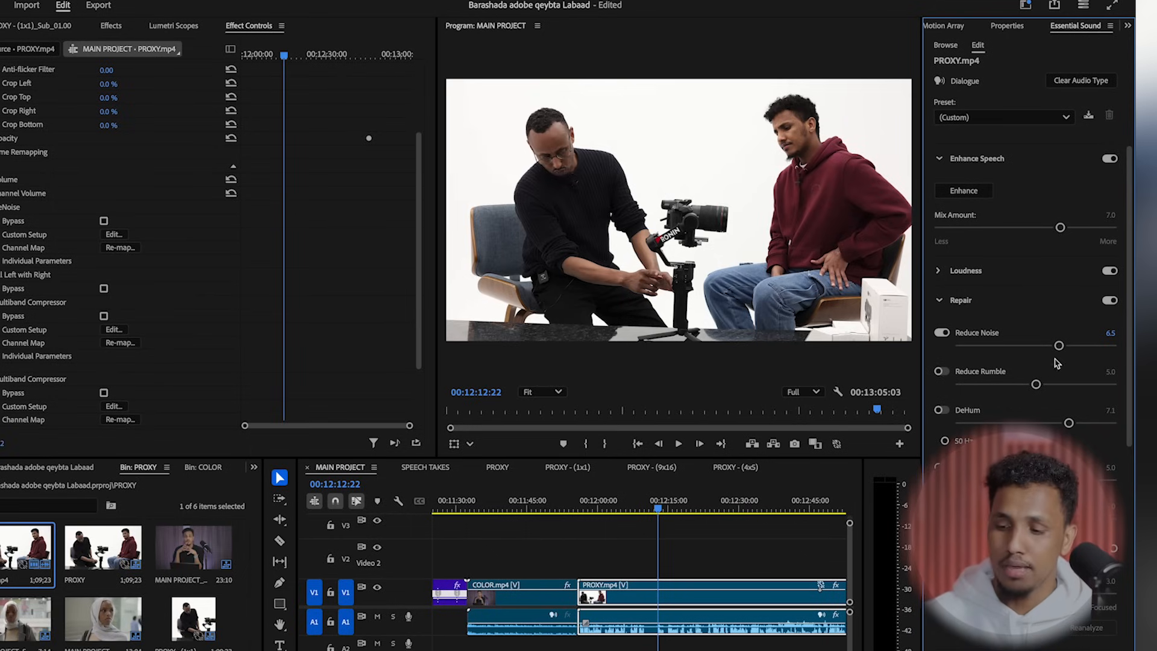
{"action": "left_click_drag", "start_coordinate": [1059, 345], "coordinate": [1054, 347]}
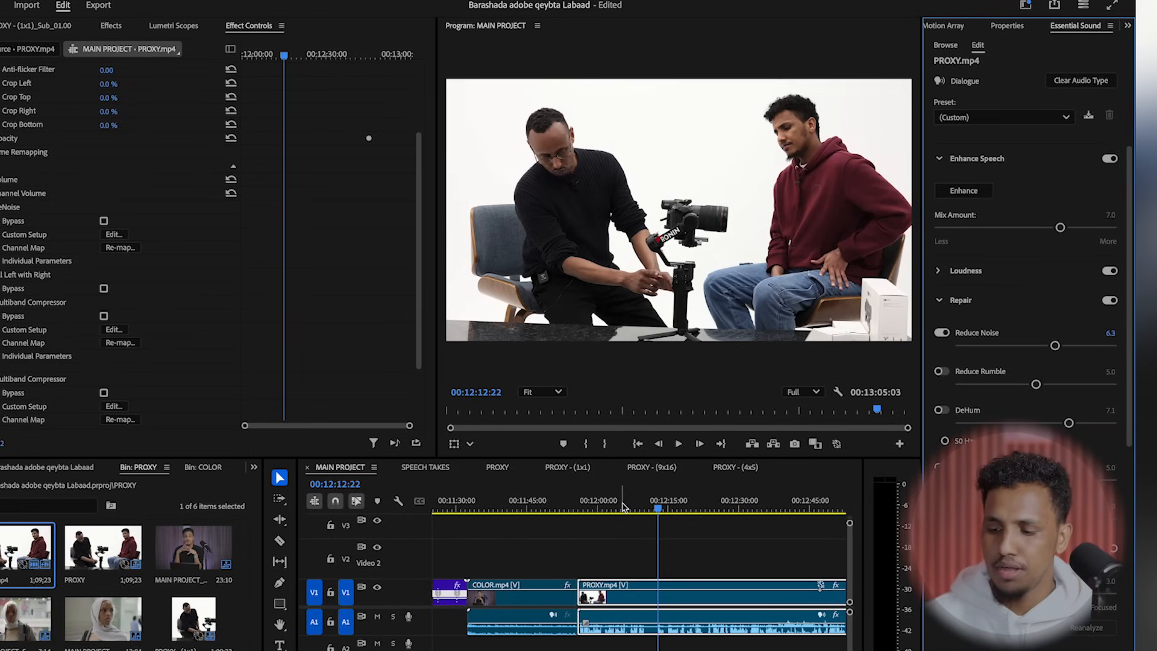
Step: Play PROXY.mp4 from about 00:12:00:00 to hear the noise reduction, stopping at 00:12:05:02
{"action": "left_click", "coordinate": [597, 505]}
{"action": "key", "text": "space"}
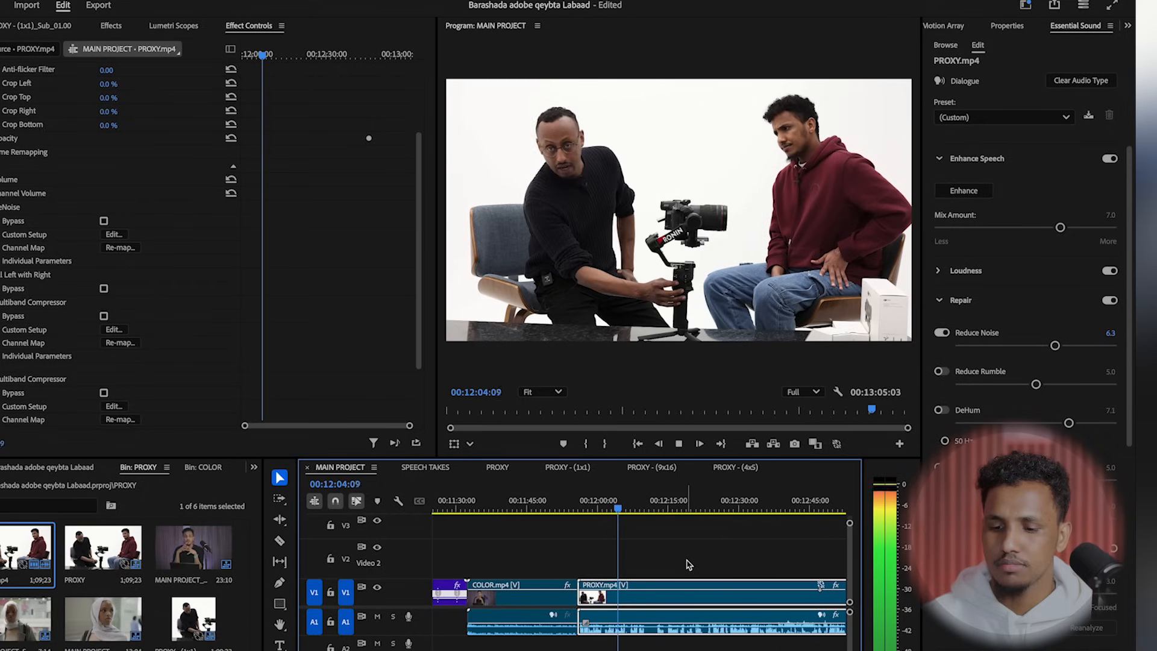
{"action": "key", "text": "space"}
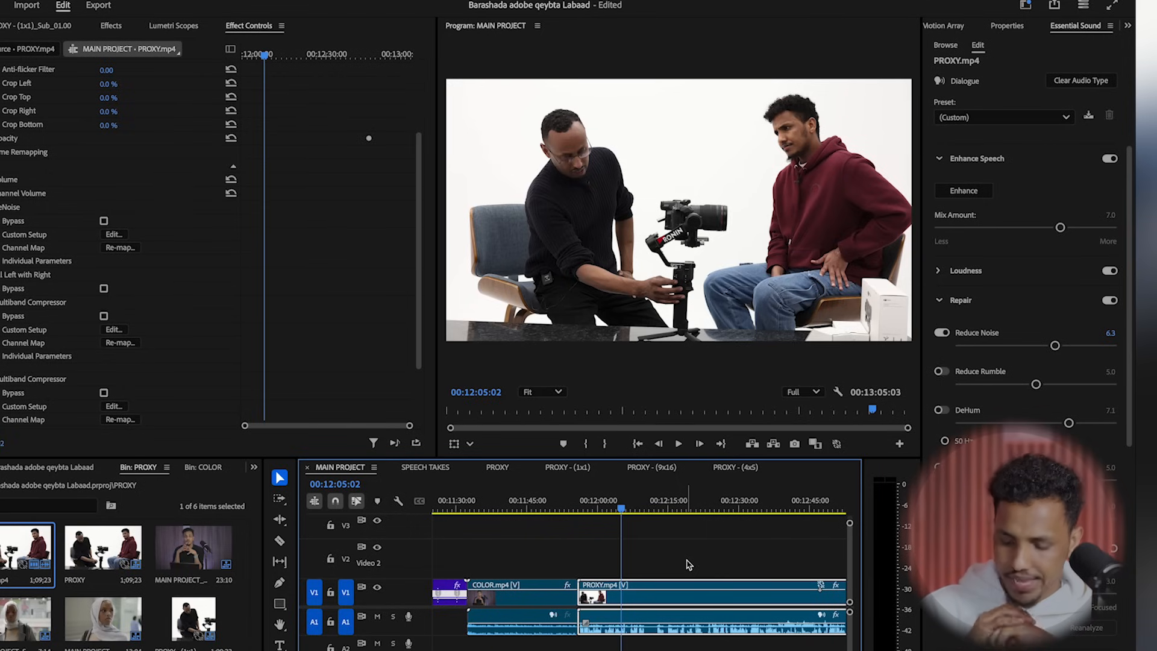
Step: Move the playhead to the very start of the MAIN PROJECT sequence
{"action": "key", "text": "minus"}
{"action": "key", "text": "minus"}
{"action": "key", "text": "minus"}
{"action": "key", "text": "minus"}
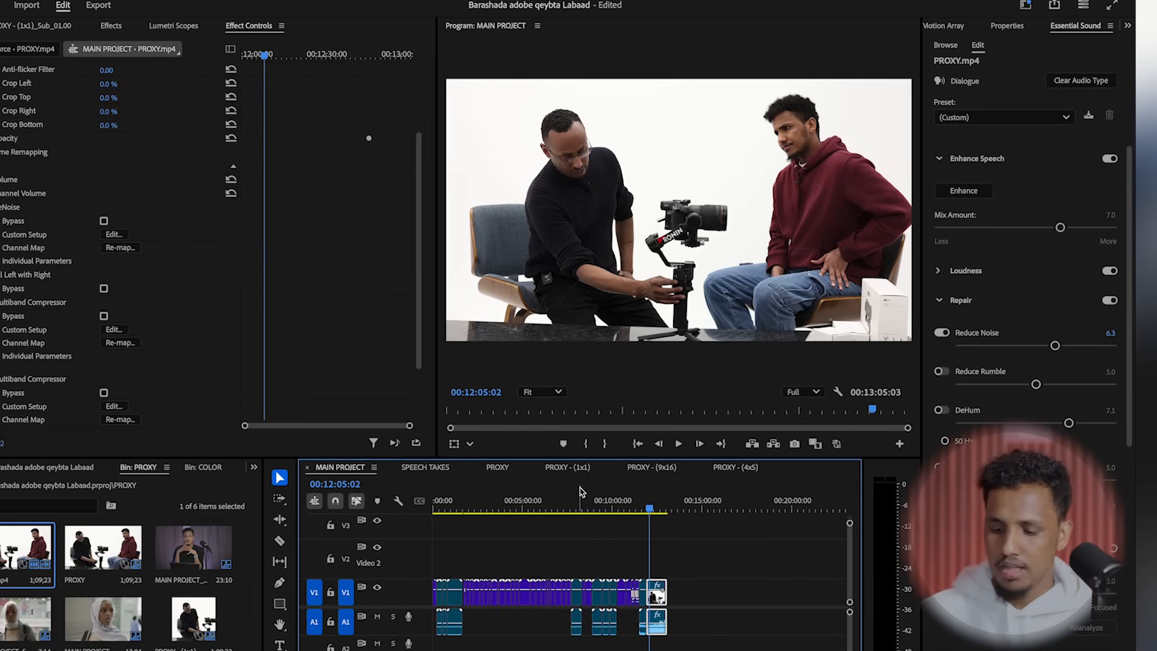
{"action": "left_click", "coordinate": [566, 502]}
{"action": "key", "text": "Home"}
{"action": "key", "text": "equal"}
{"action": "key", "text": "equal"}
{"action": "key", "text": "equal"}
{"action": "key", "text": "equal"}
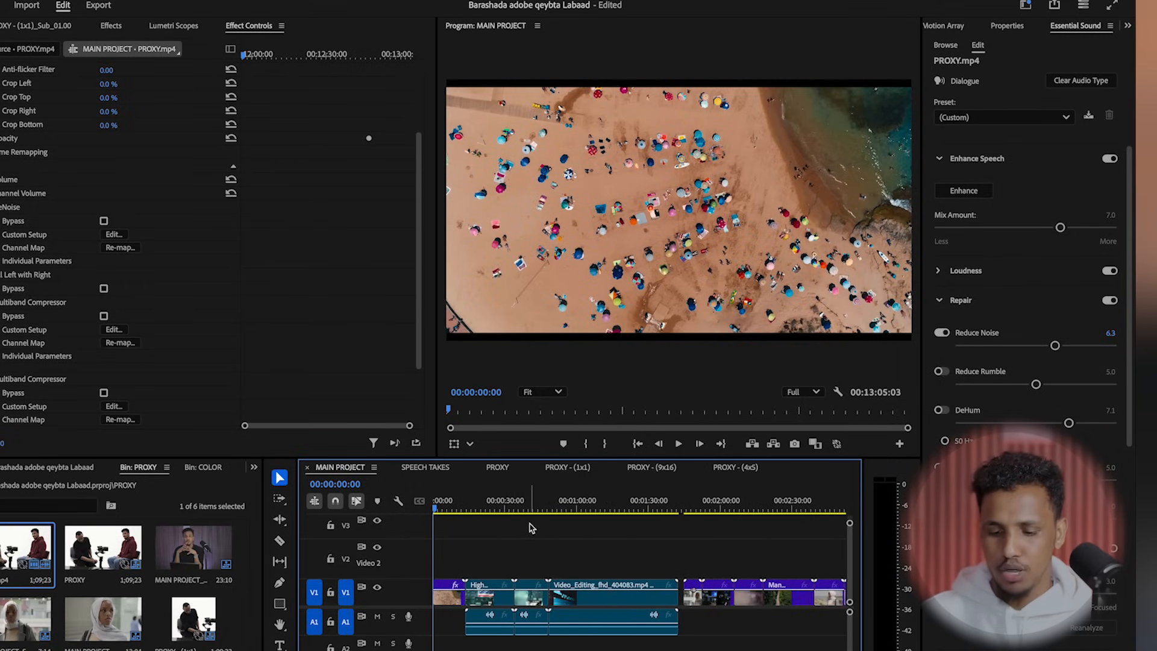
Step: Open the MUSIC bin and place Refresher - Dyalla.mp3 on audio track A2 at the start of the sequence
{"action": "left_click", "coordinate": [155, 601]}
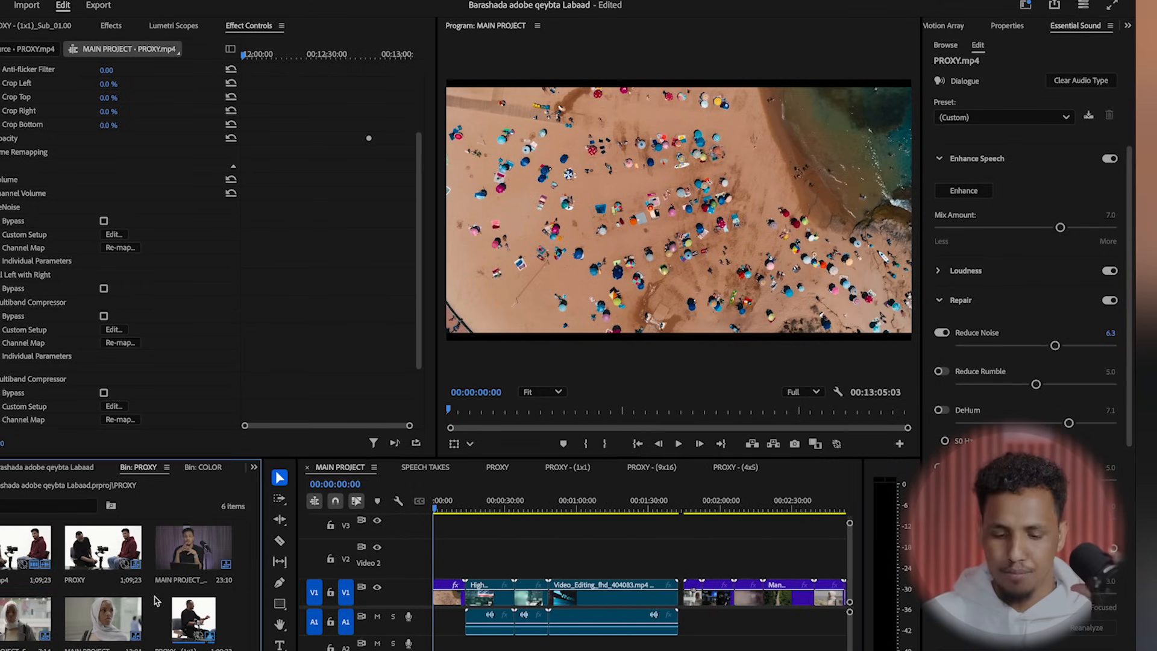
{"action": "double_click", "coordinate": [154, 597]}
{"action": "left_click", "coordinate": [899, 591]}
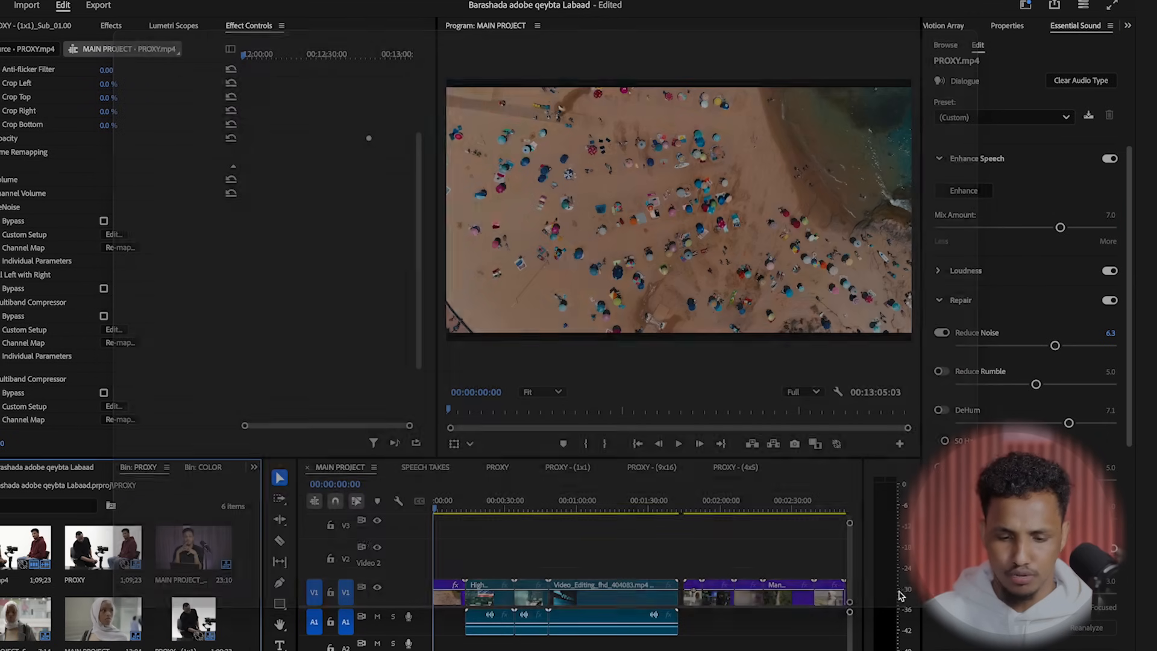
{"action": "left_click", "coordinate": [111, 505]}
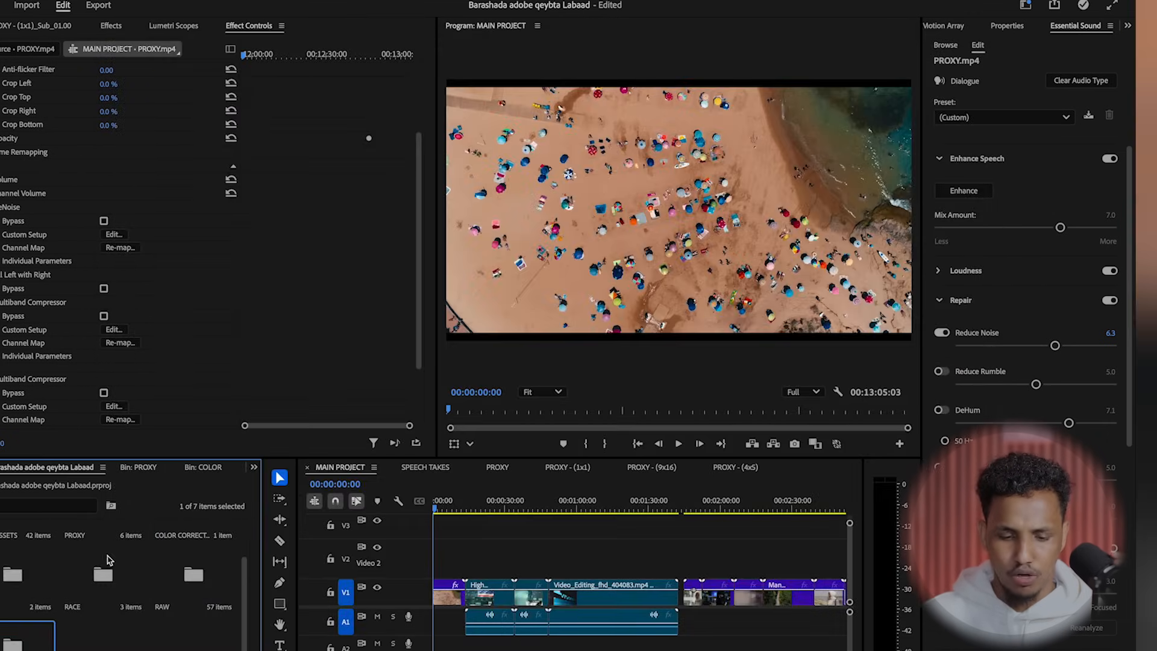
{"action": "double_click", "coordinate": [36, 575]}
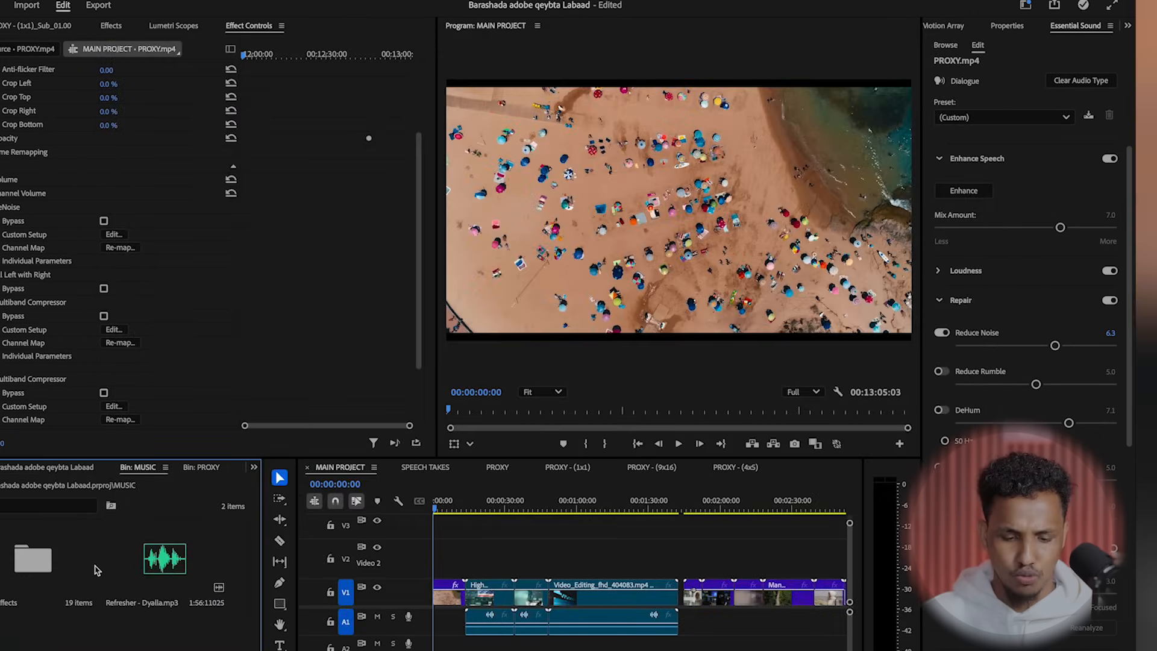
{"action": "left_click_drag", "start_coordinate": [175, 563], "coordinate": [446, 643]}
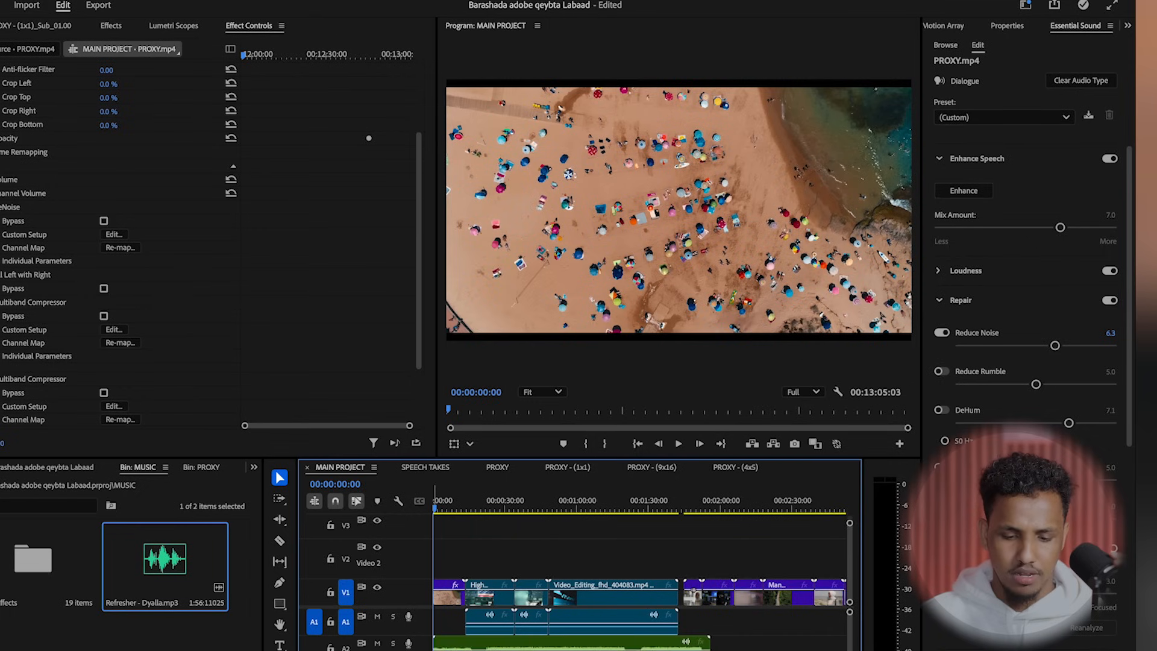
Step: Play the opening of MAIN PROJECT to hear the added music, stopping at 00:00:04:19
{"action": "key", "text": "space"}
{"action": "key", "text": "equal"}
{"action": "key", "text": "equal"}
{"action": "key", "text": "equal"}
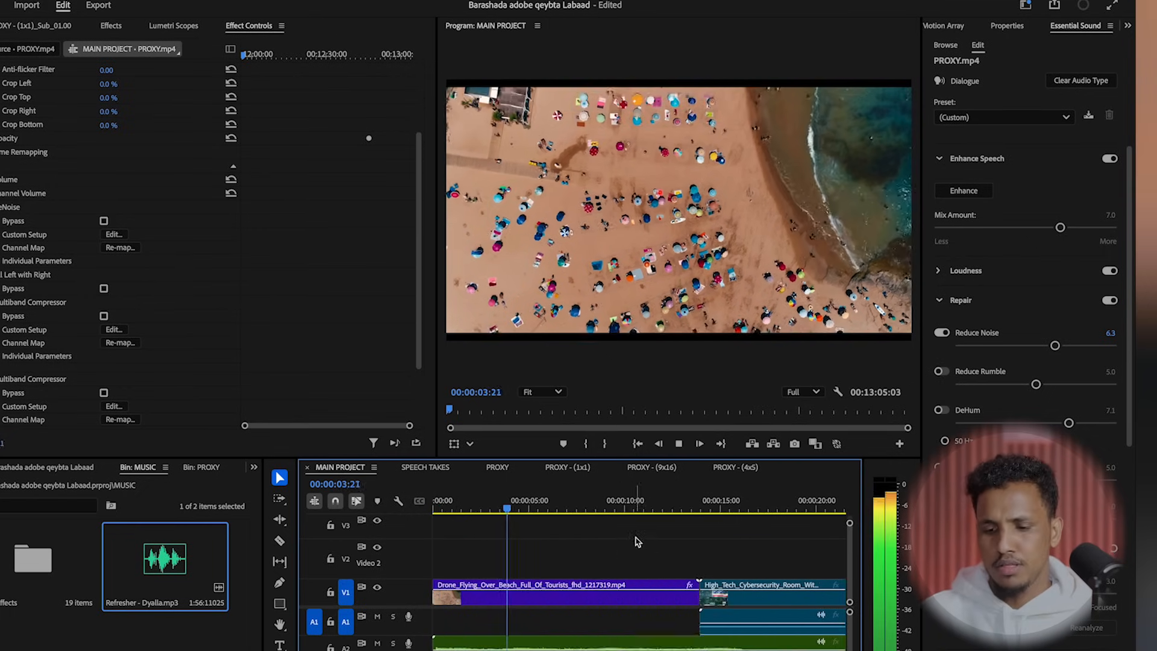
{"action": "key", "text": "space"}
{"action": "key", "text": "minus"}
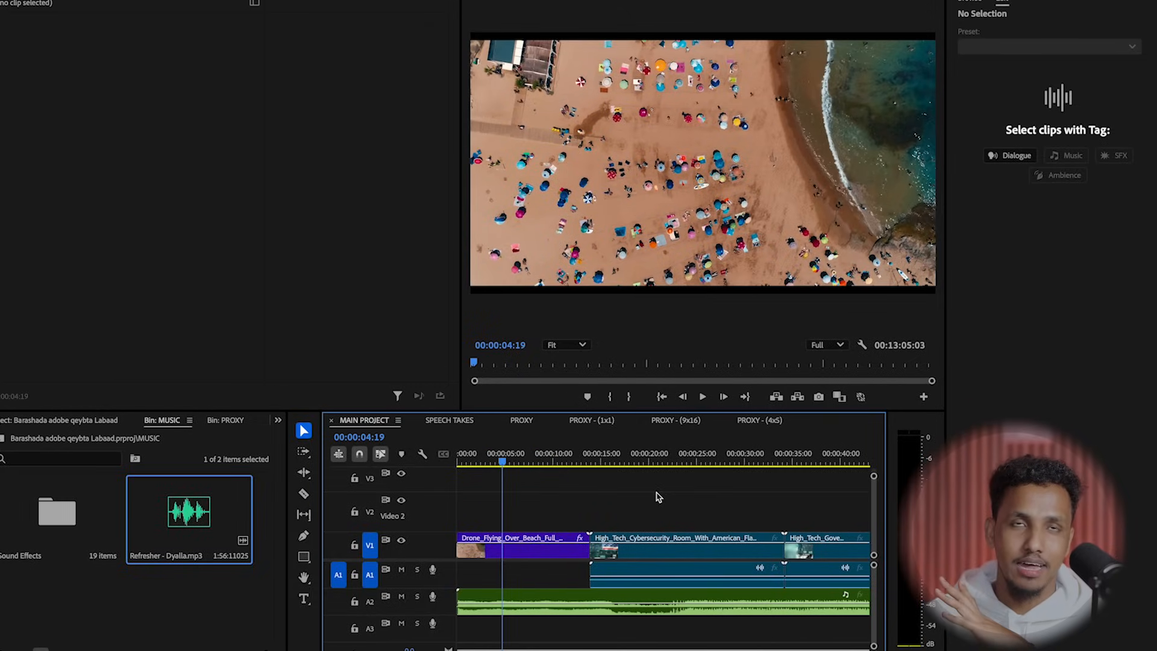
{"action": "key", "text": "minus"}
{"action": "key", "text": "equal"}
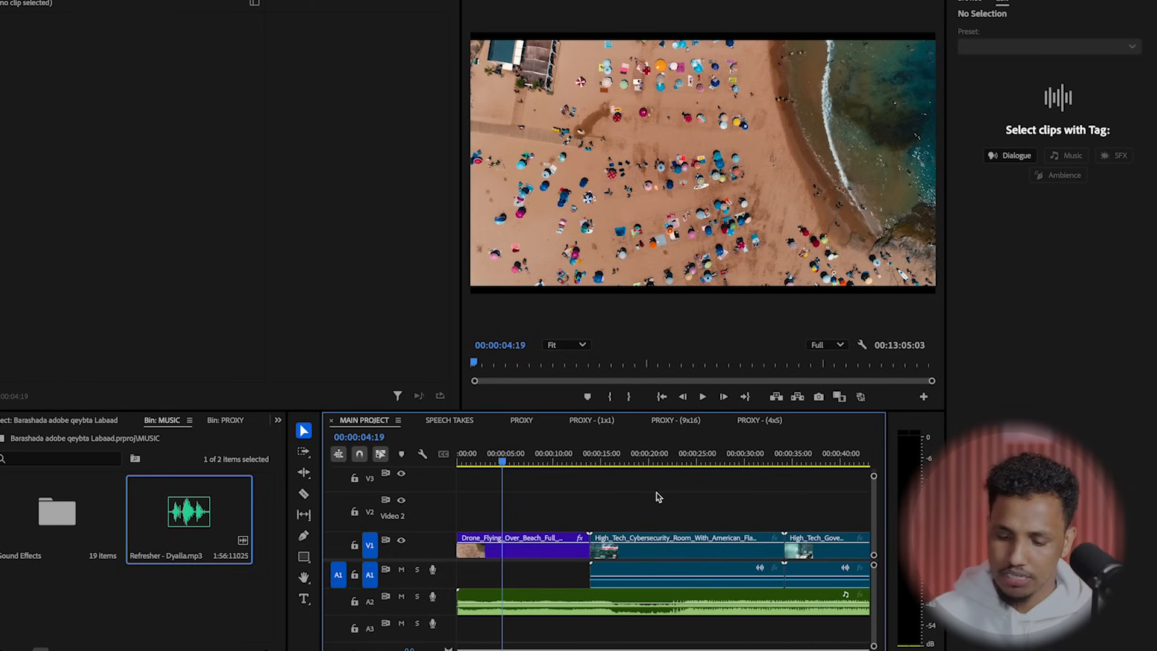
Step: Compare the music's coverage with the whole MAIN PROJECT sequence, visiting its end at 00:13:04:15, and return the playhead to the start
{"action": "key", "text": "minus"}
{"action": "key", "text": "minus"}
{"action": "key", "text": "minus"}
{"action": "key", "text": "minus"}
{"action": "key", "text": "minus"}
{"action": "key", "text": "equal"}
{"action": "key", "text": "equal"}
{"action": "key", "text": "minus"}
{"action": "key", "text": "minus"}
{"action": "left_click_drag", "start_coordinate": [621, 461], "coordinate": [692, 474]}
{"action": "key", "text": "equal"}
{"action": "key", "text": "equal"}
{"action": "key", "text": "equal"}
{"action": "key", "text": "equal"}
{"action": "key", "text": "equal"}
{"action": "key", "text": "equal"}
{"action": "key", "text": "equal"}
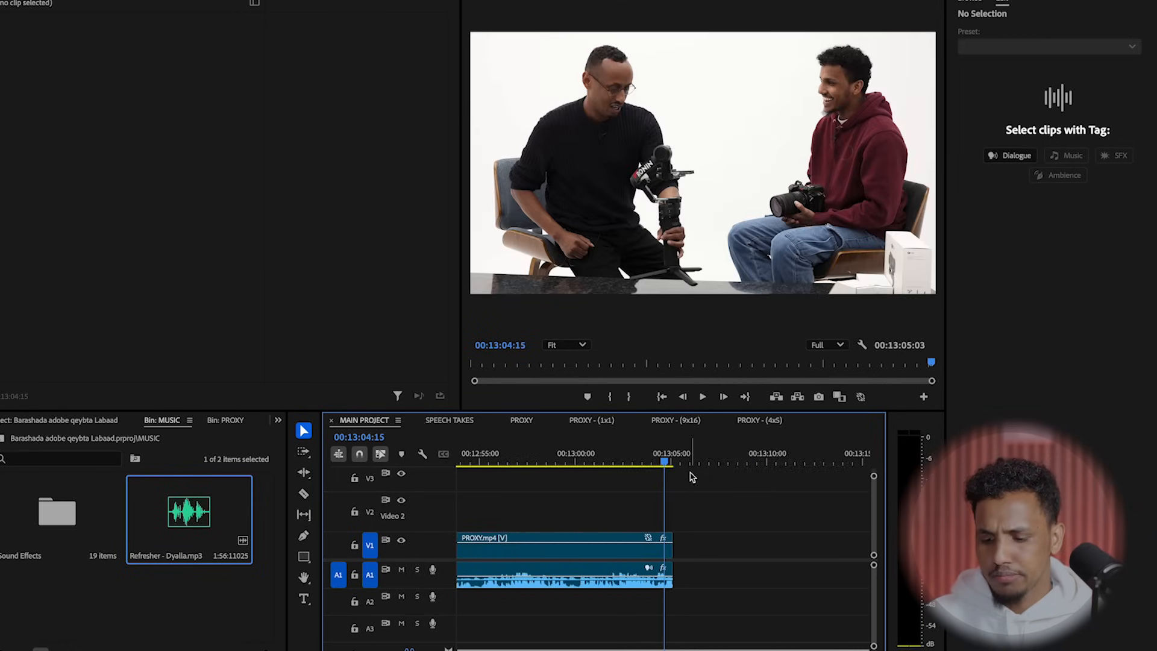
{"action": "key", "text": "minus"}
{"action": "key", "text": "minus"}
{"action": "key", "text": "minus"}
{"action": "key", "text": "minus"}
{"action": "key", "text": "Home"}
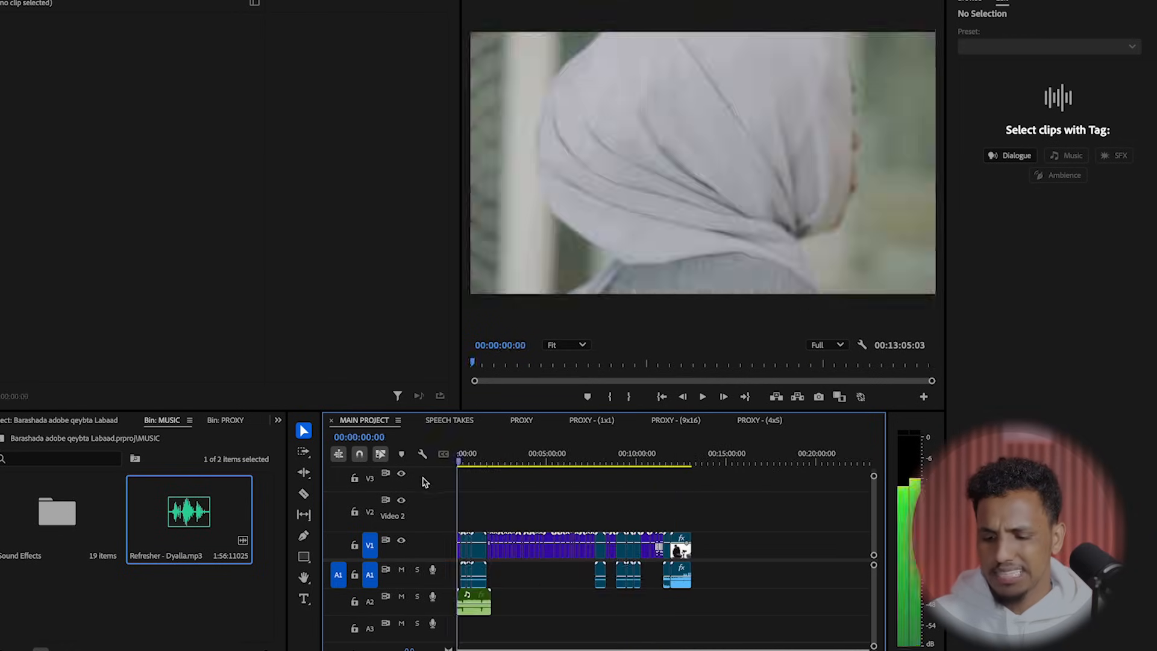
Step: Delete the empty gap on V1 between Video_Editing_fhd_404083.mp4 and the following clip, just before the music ends
{"action": "left_click", "coordinate": [728, 462]}
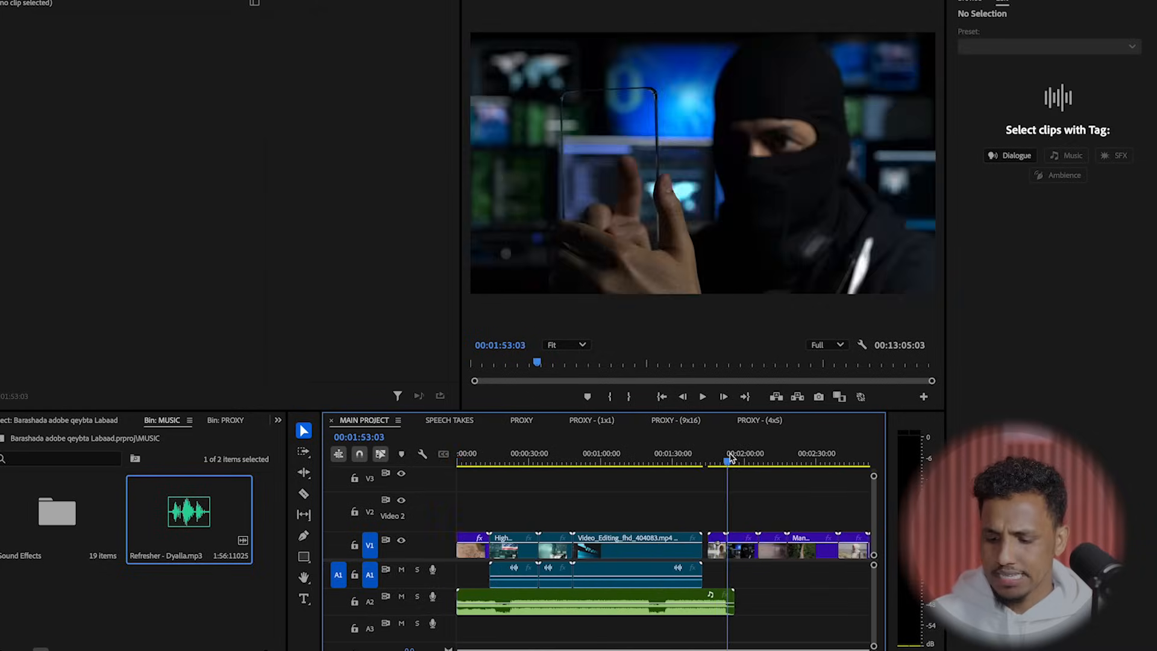
{"action": "key", "text": "equal"}
{"action": "key", "text": "equal"}
{"action": "left_click", "coordinate": [576, 553]}
{"action": "key", "text": "Delete"}
{"action": "key", "text": "backslash"}
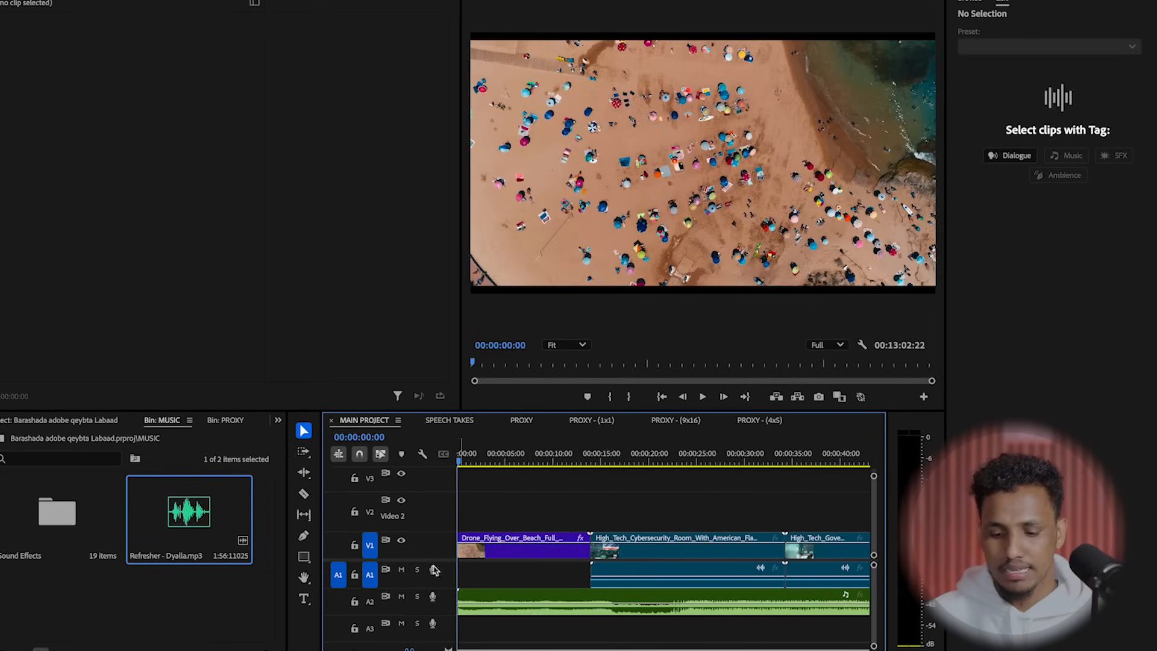
Step: Extend Refresher - Dyalla.mp3 on A2 with the Remix Tool to a target duration of about 00:10:15:04
{"action": "left_click", "coordinate": [304, 476]}
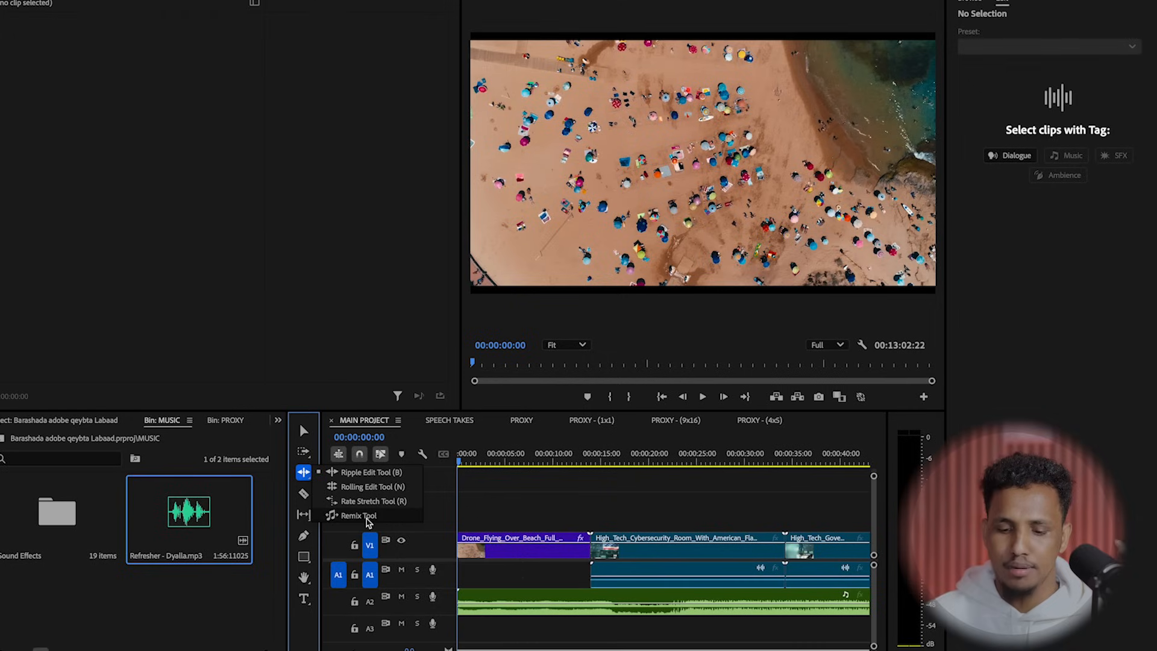
{"action": "left_click", "coordinate": [366, 519]}
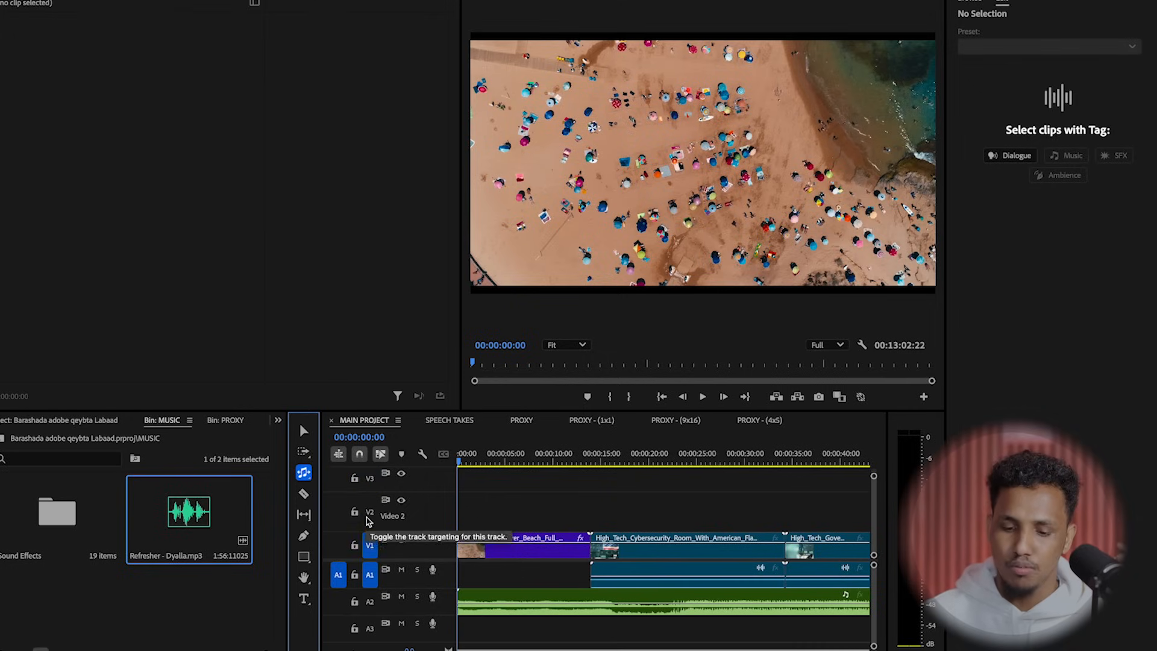
{"action": "key", "text": "backslash"}
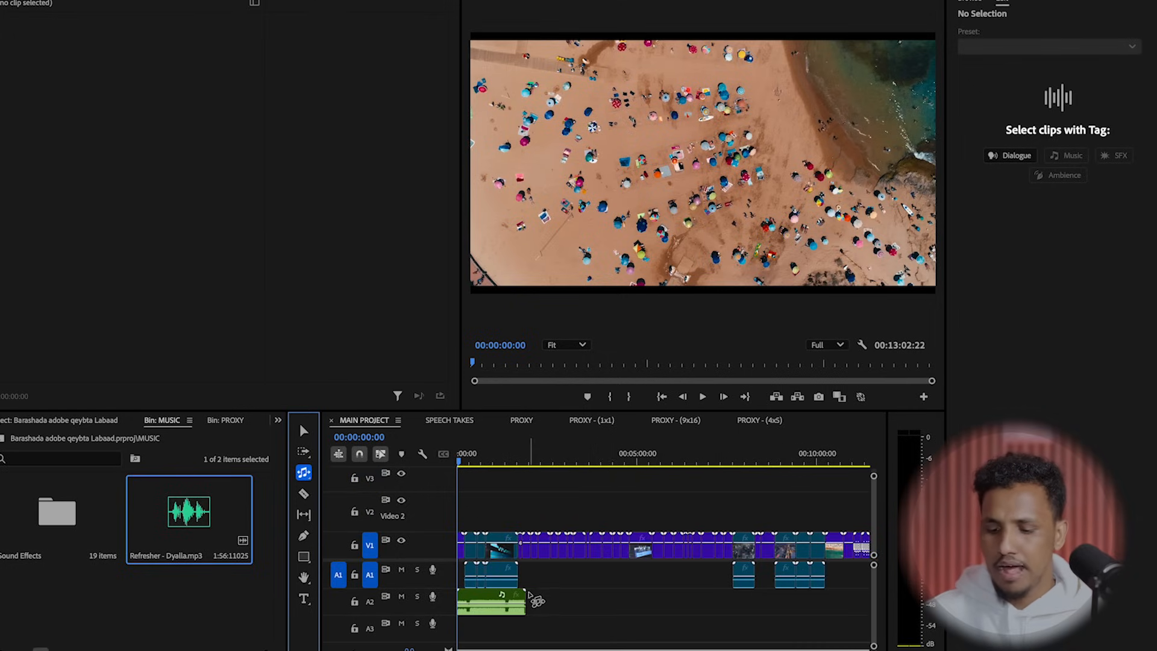
{"action": "left_click", "coordinate": [527, 595]}
{"action": "left_click_drag", "start_coordinate": [528, 599], "coordinate": [826, 601]}
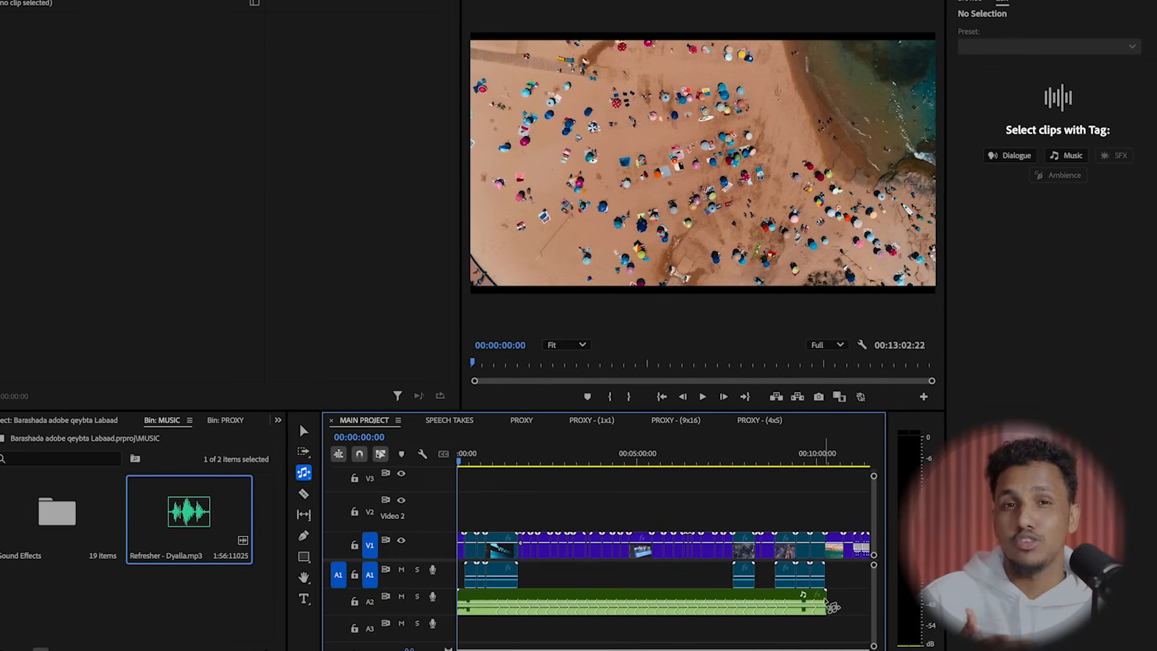
Step: Inspect the remixed music clip along its length, return to the Selection Tool and undo the remix extension
{"action": "key", "text": "minus"}
{"action": "key", "text": "equal"}
{"action": "key", "text": "equal"}
{"action": "key", "text": "equal"}
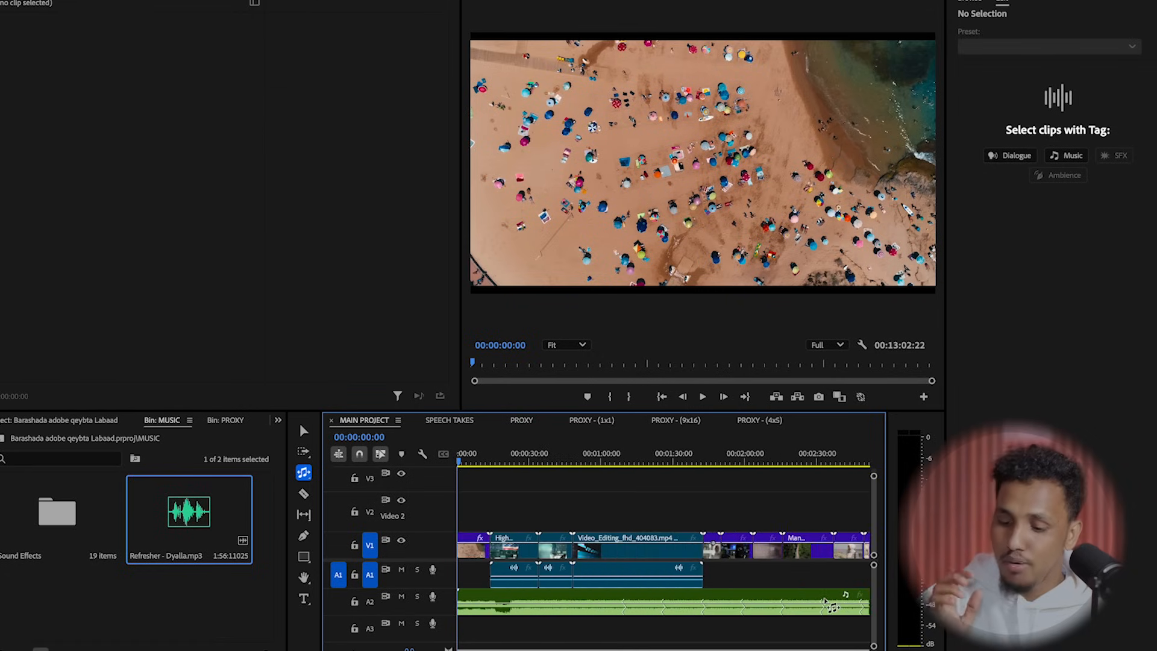
{"action": "key", "text": "v"}
{"action": "key", "text": "minus"}
{"action": "key", "text": "minus"}
{"action": "key", "text": "minus"}
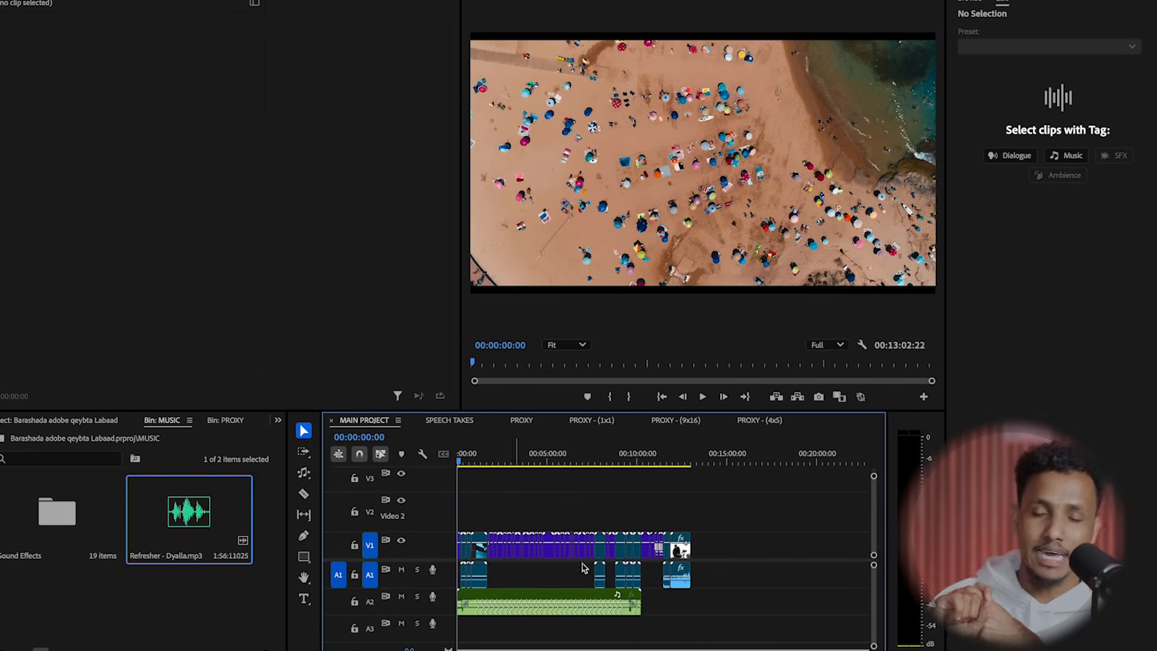
{"action": "left_click", "coordinate": [584, 598]}
{"action": "key", "text": "ctrl+z"}
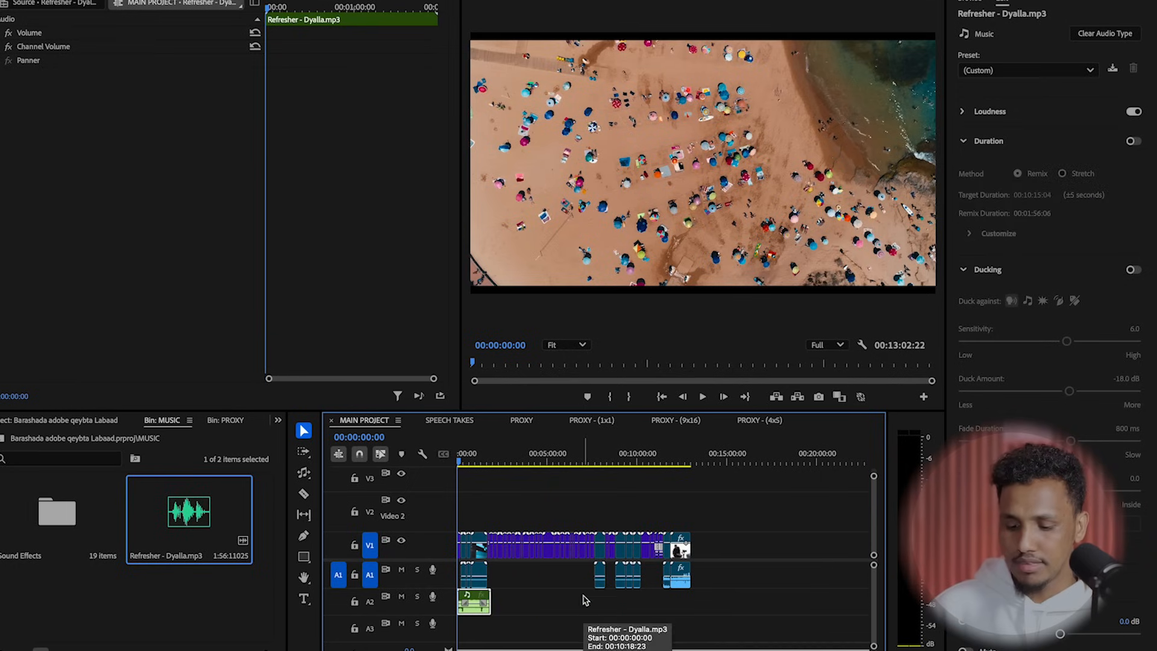
Step: Shorten Refresher - Dyalla.mp3 on A2 with the Remix Tool, pulling its end back to about 14 seconds near the drone beach clip's end
{"action": "key", "text": "equal"}
{"action": "key", "text": "equal"}
{"action": "key", "text": "equal"}
{"action": "left_click", "coordinate": [303, 472]}
{"action": "left_click", "coordinate": [345, 474]}
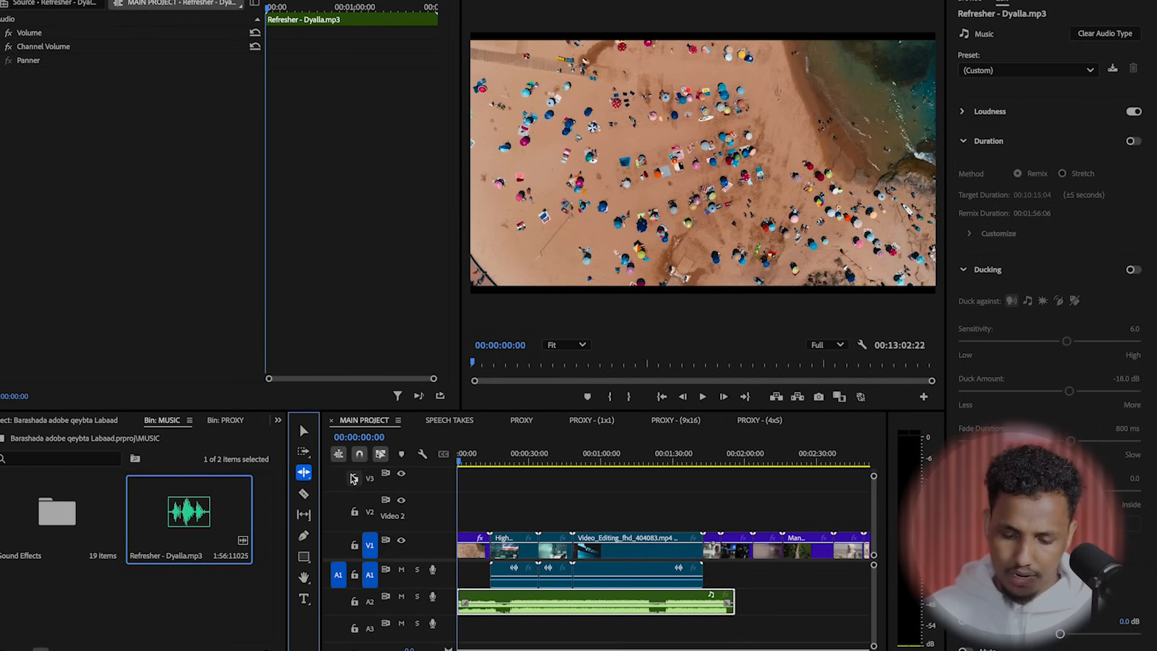
{"action": "left_click", "coordinate": [304, 474]}
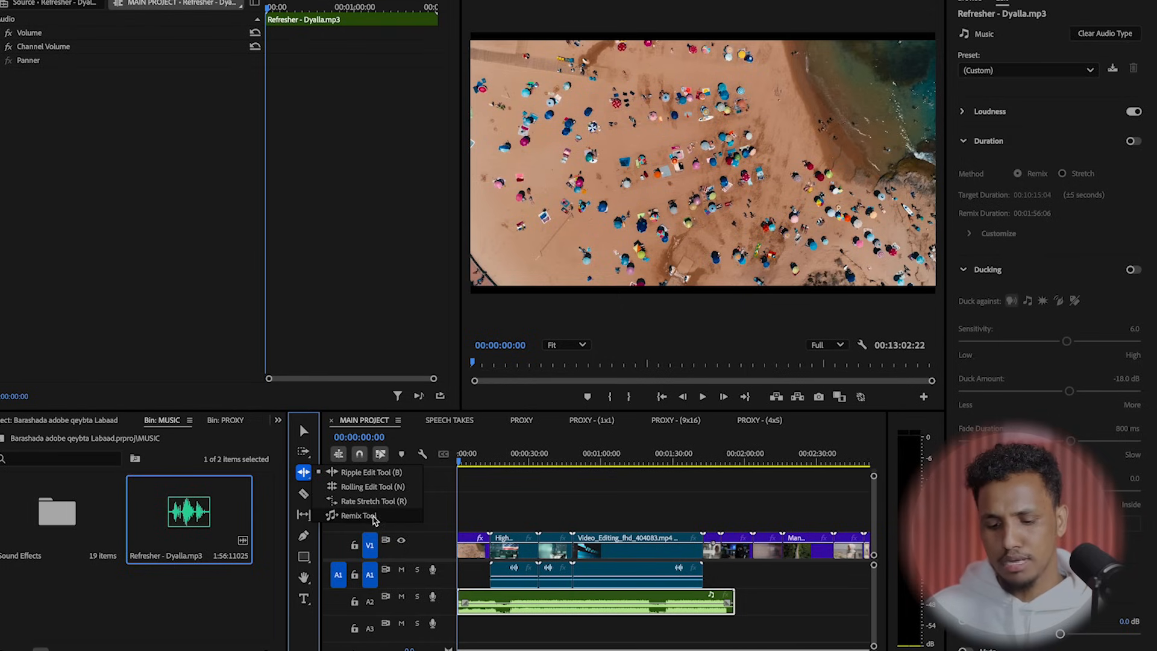
{"action": "left_click", "coordinate": [374, 517]}
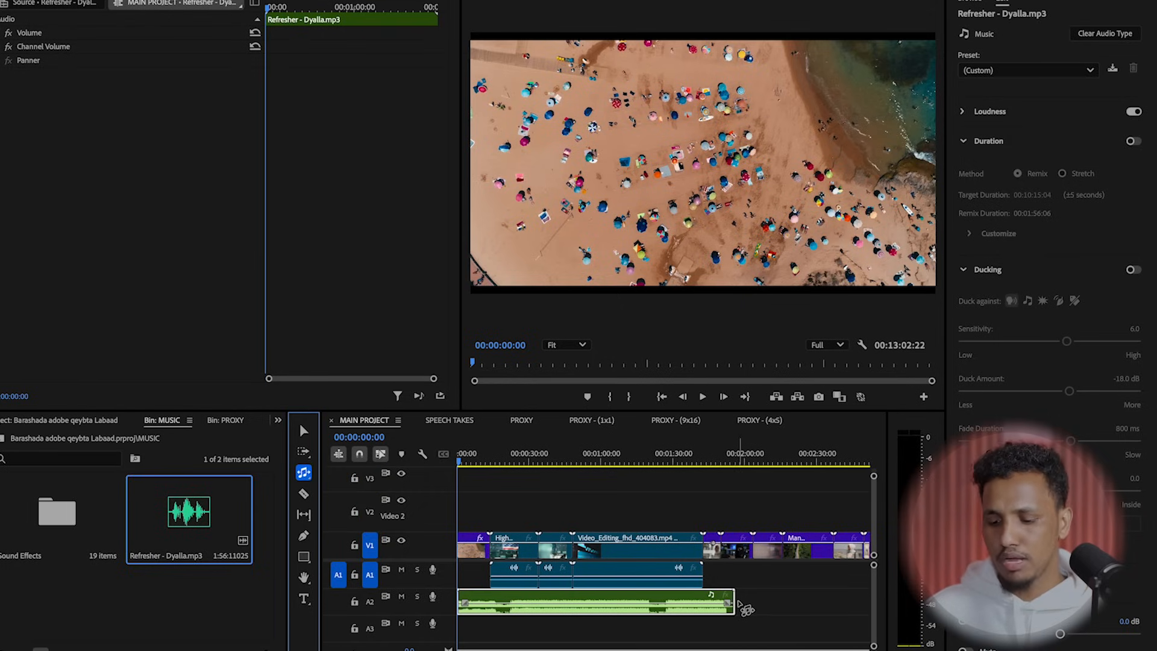
{"action": "key", "text": "minus"}
{"action": "key", "text": "minus"}
{"action": "key", "text": "equal"}
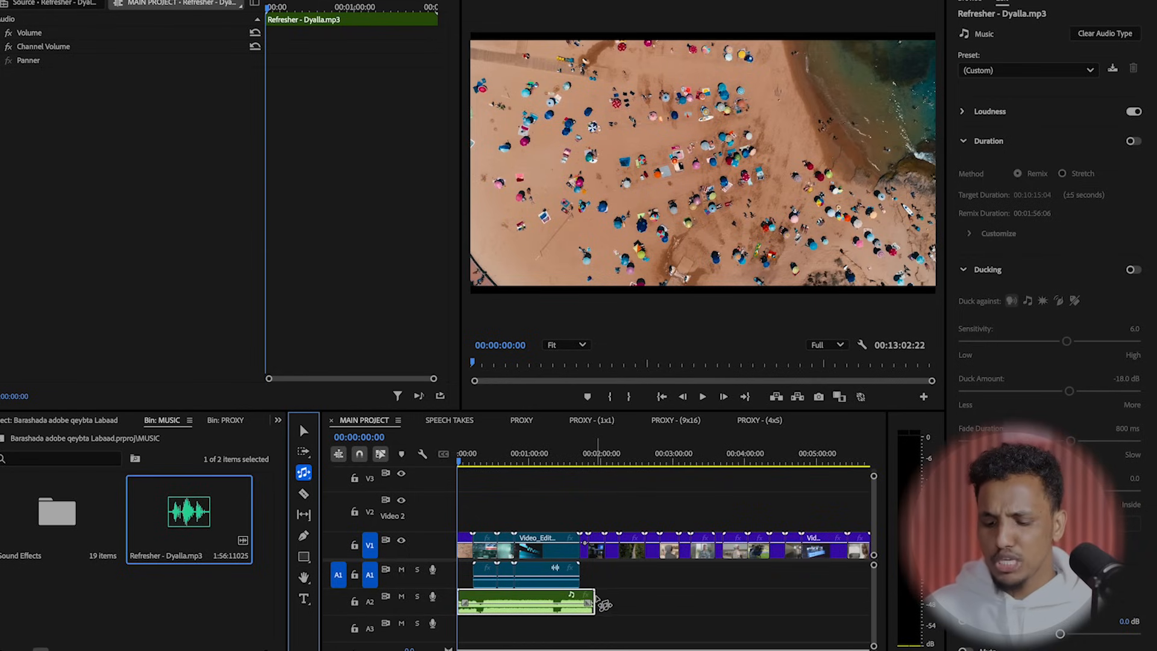
{"action": "left_click_drag", "start_coordinate": [597, 600], "coordinate": [480, 603]}
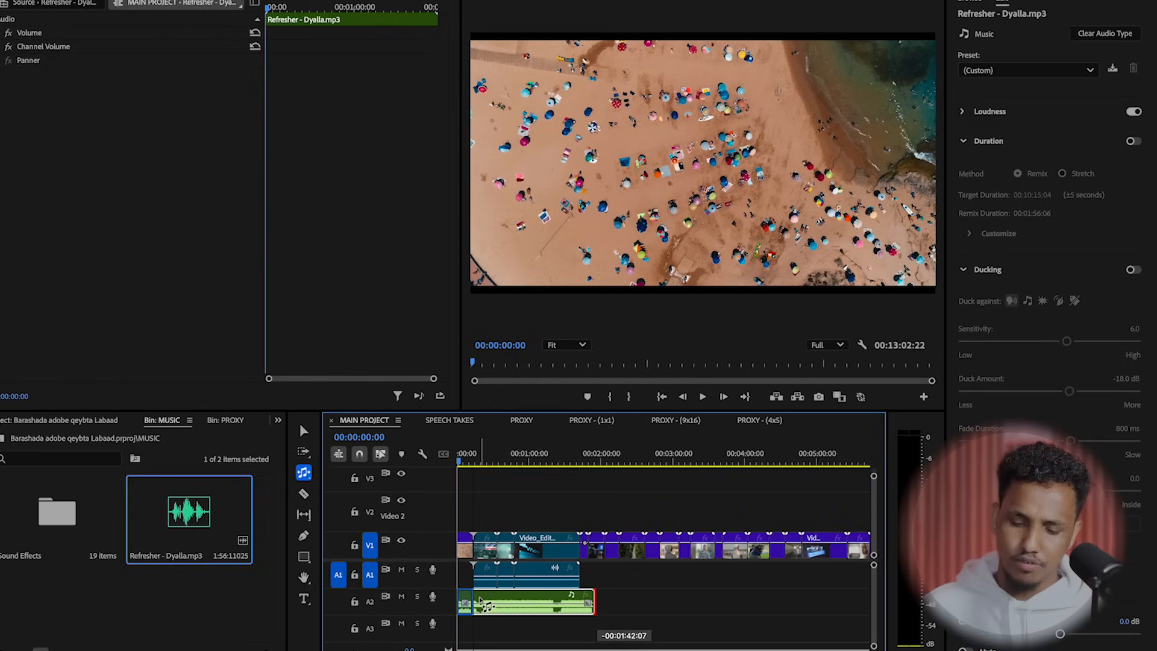
{"action": "left_click_drag", "start_coordinate": [480, 601], "coordinate": [482, 606]}
{"action": "key", "text": "="}
{"action": "key", "text": "="}
{"action": "key", "text": "="}
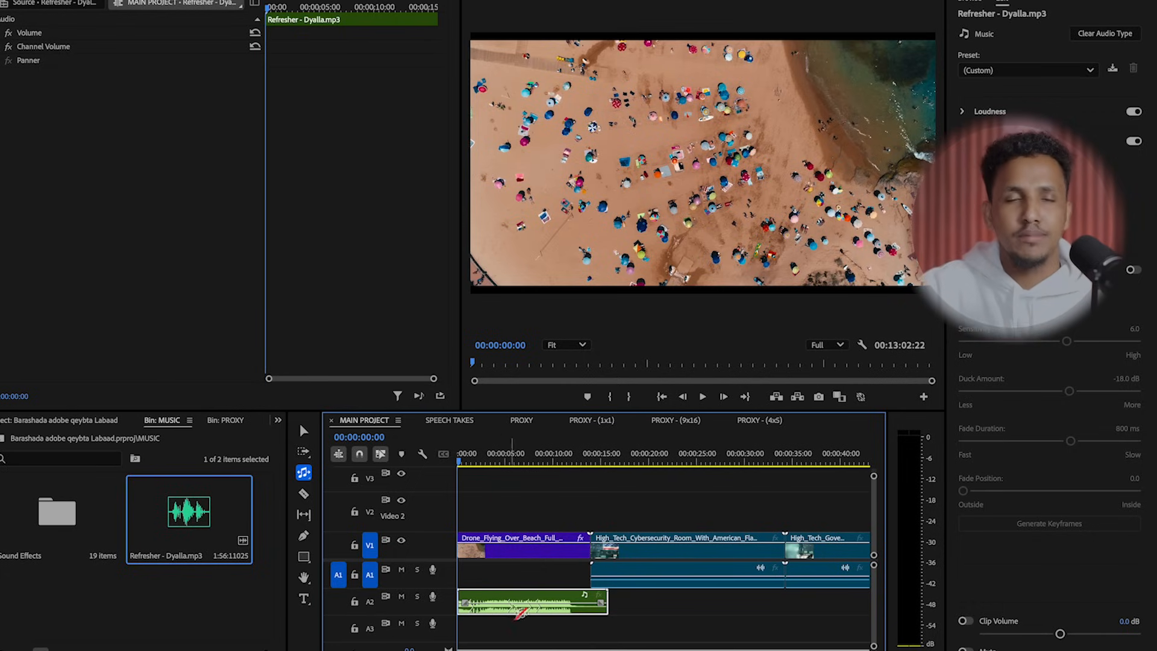
Step: Switch back to the Selection Tool and play the shortened remix through to 00:00:15:02
{"action": "key", "text": "v"}
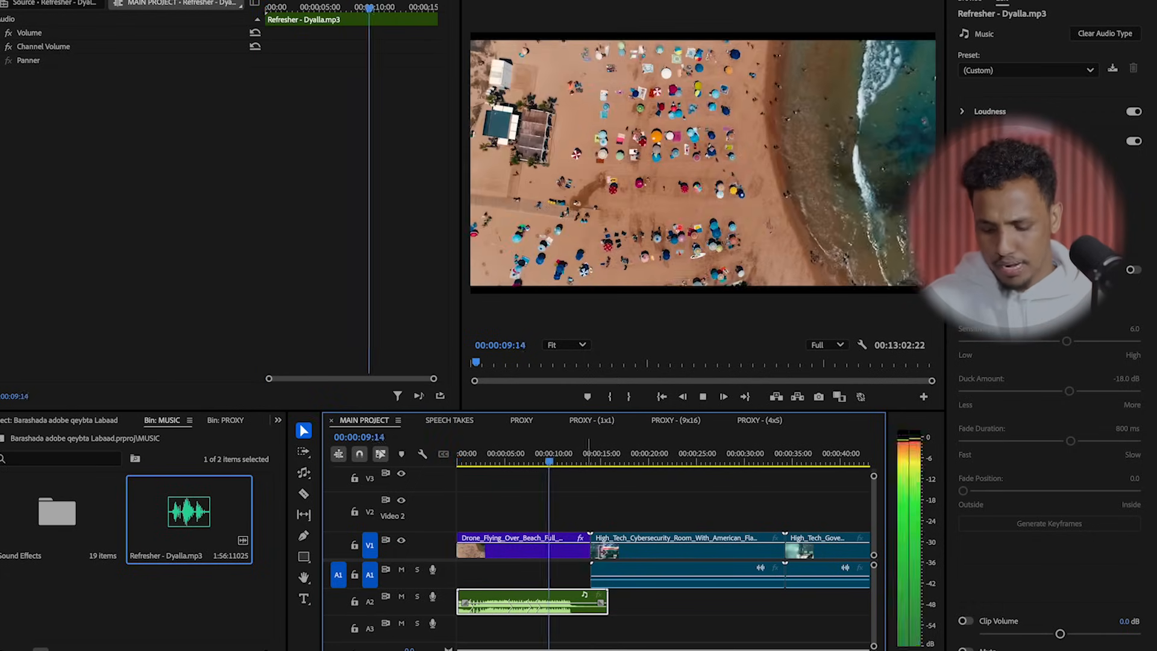
{"action": "key", "text": "equal"}
{"action": "key", "text": "equal"}
{"action": "key", "text": "equal"}
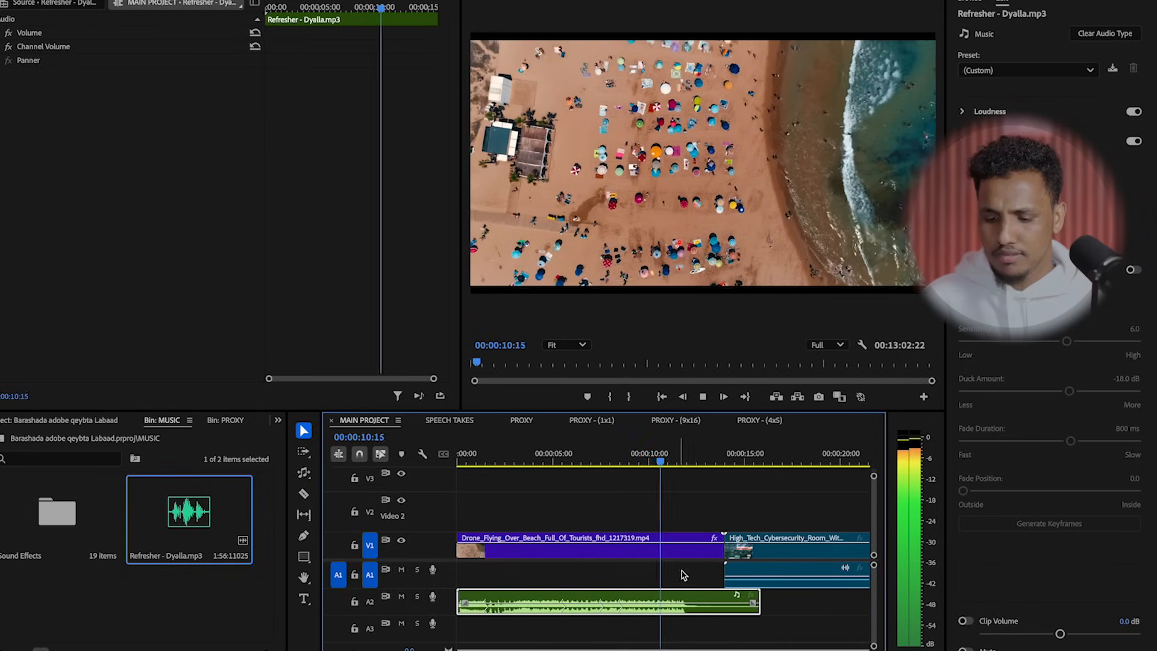
{"action": "key", "text": "minus"}
{"action": "key", "text": "minus"}
{"action": "key", "text": "minus"}
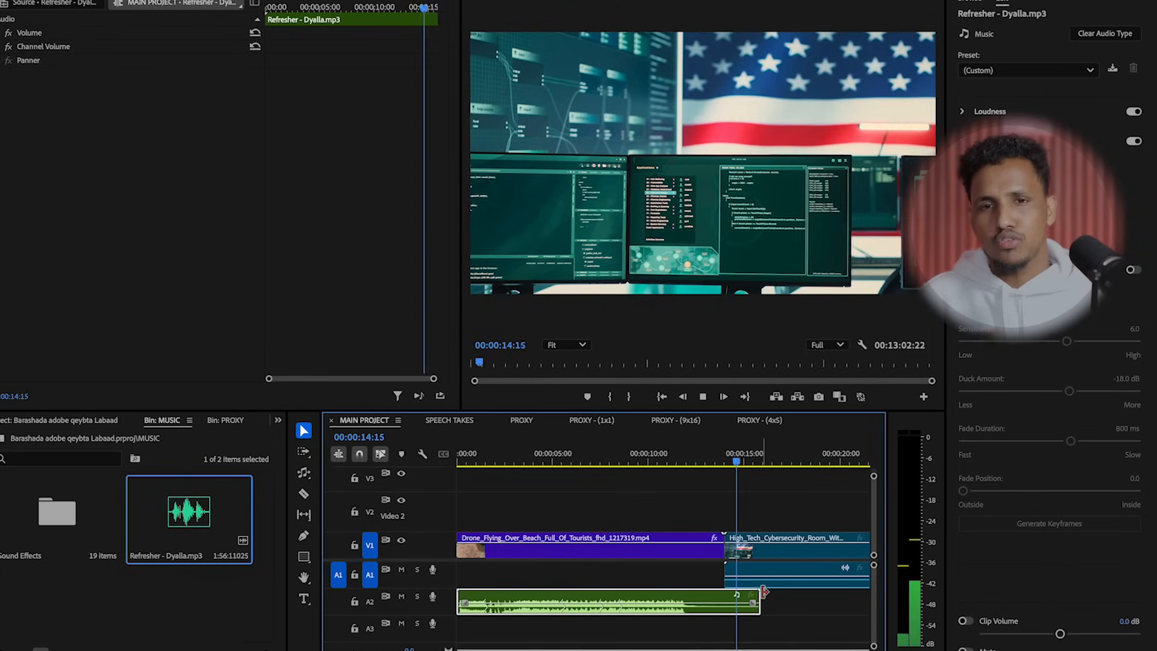
{"action": "key", "text": "space"}
Step: Trim the end of the music clip on A2 so it lasts about 7 seconds
{"action": "left_click_drag", "start_coordinate": [769, 593], "coordinate": [669, 593]}
{"action": "key", "text": "minus"}
{"action": "mouse_move", "coordinate": [462, 593]}
{"action": "left_mouse_down"}
{"action": "mouse_move", "coordinate": [494, 597]}
{"action": "mouse_move", "coordinate": [480, 598]}
{"action": "left_mouse_up"}
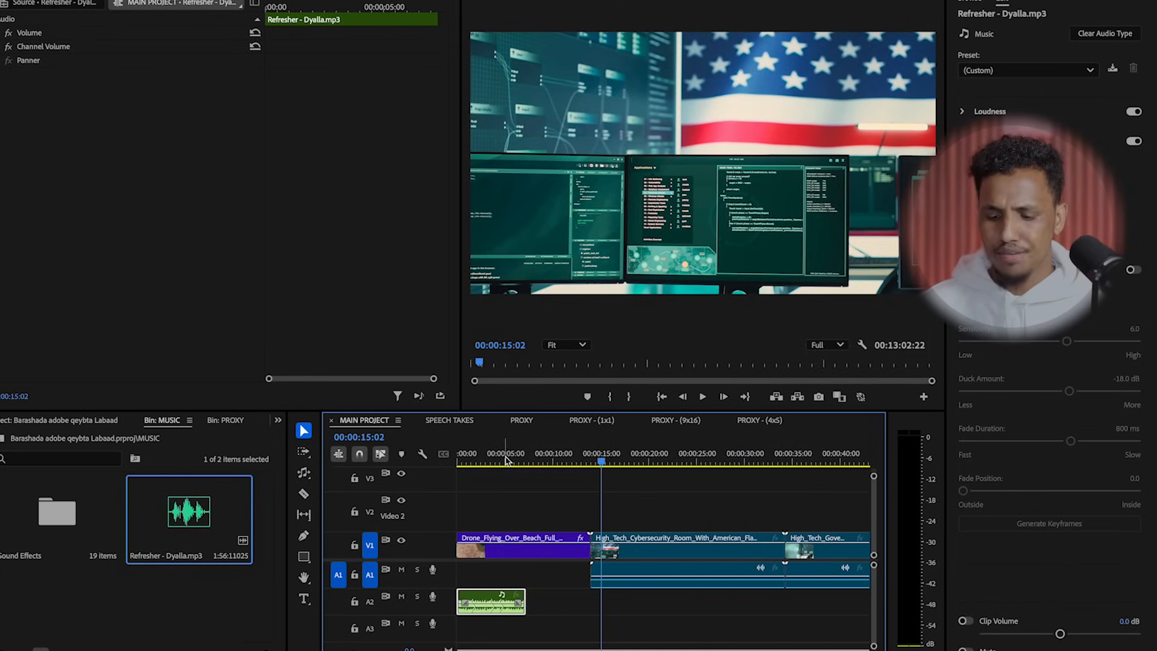
Step: Play the trimmed music from the sequence start to 00:00:01:05, and move the playhead near the music clip's end
{"action": "key", "text": "Home"}
{"action": "key", "text": "space"}
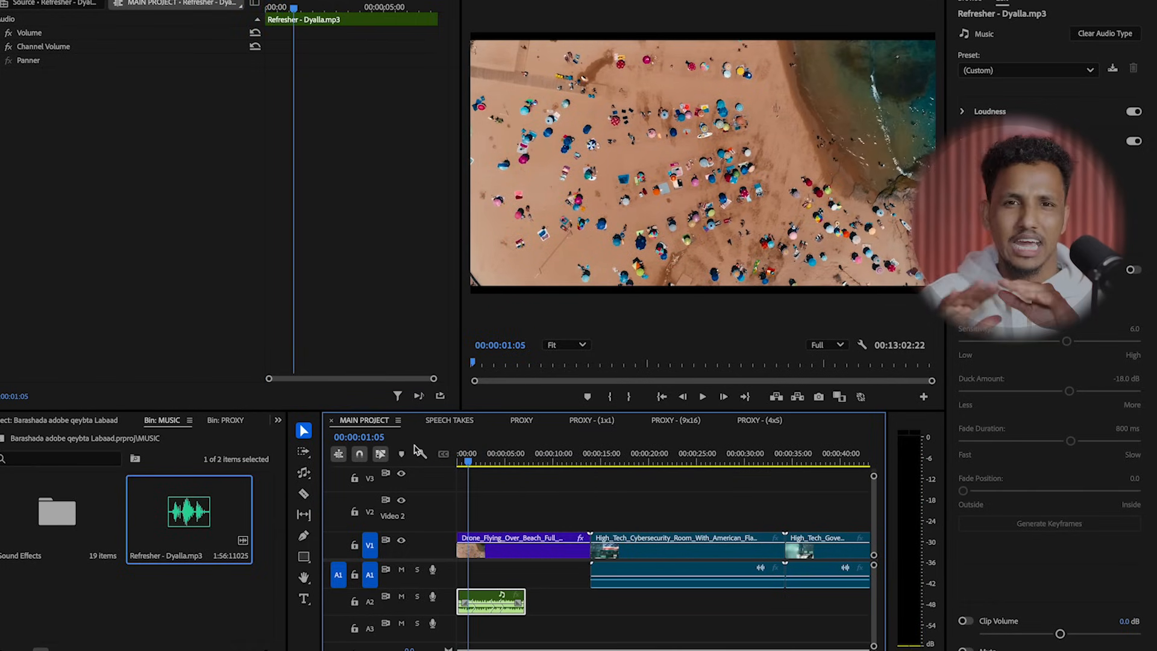
{"action": "key", "text": "="}
{"action": "key", "text": "="}
{"action": "left_click", "coordinate": [722, 464]}
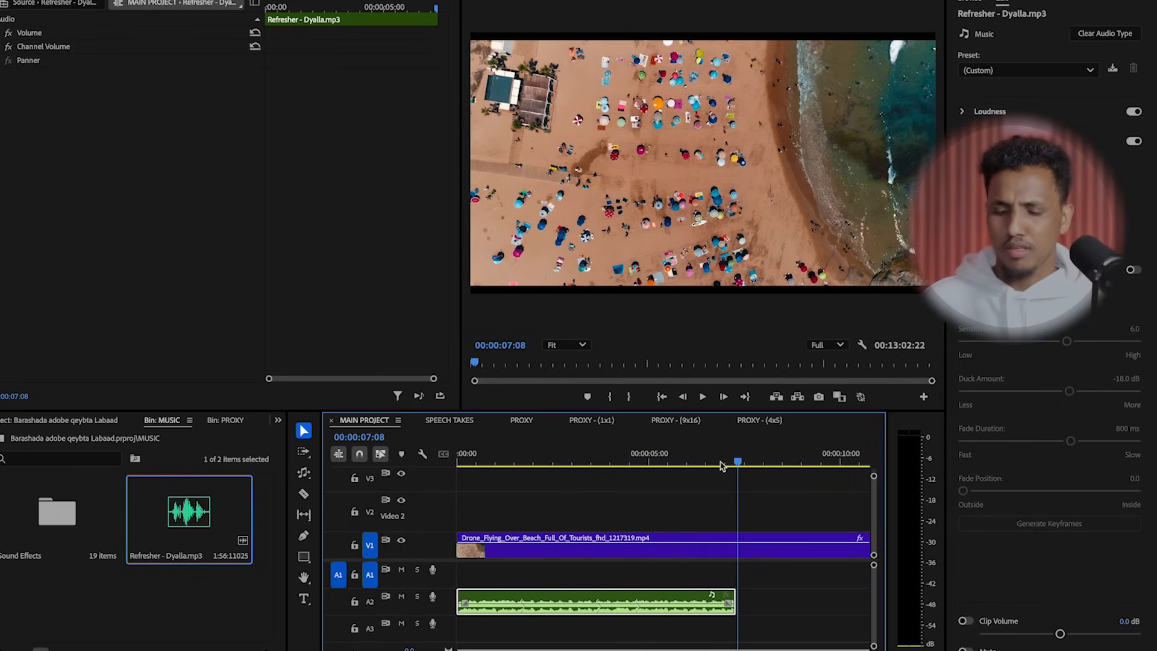
Step: Add a fade-in of about 1.3 seconds at the start of the music clip on A2, enlarging the track to see it
{"action": "left_click_drag", "start_coordinate": [621, 466], "coordinate": [470, 522]}
{"action": "key", "text": "="}
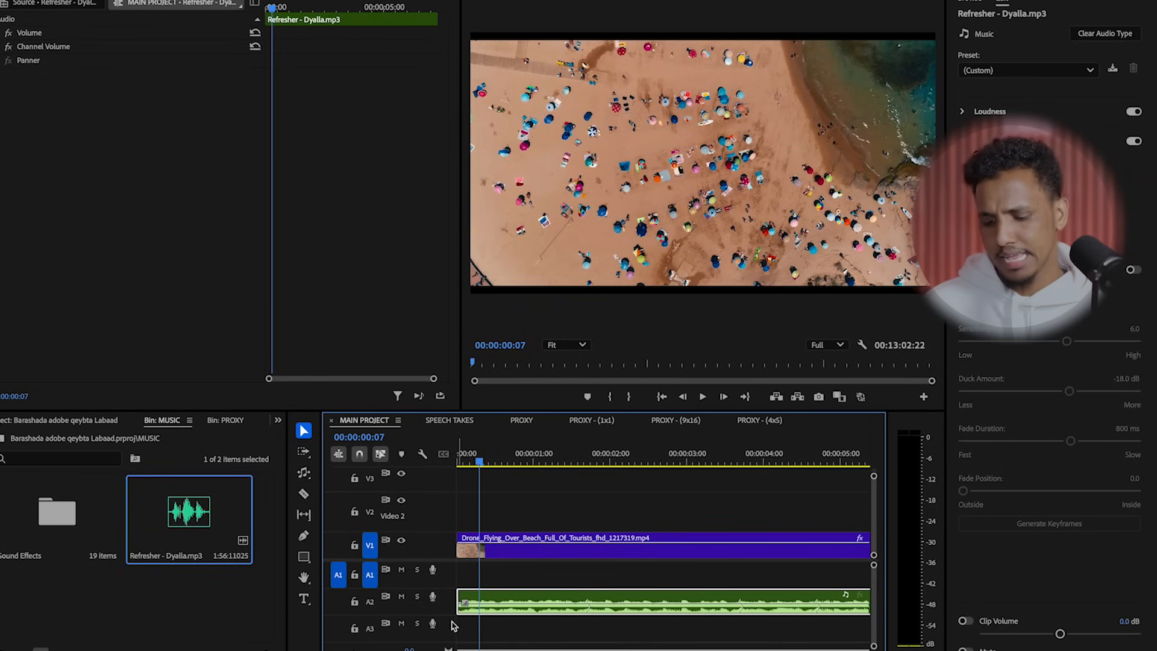
{"action": "mouse_move", "coordinate": [443, 614]}
{"action": "left_mouse_down"}
{"action": "mouse_move", "coordinate": [446, 630]}
{"action": "mouse_move", "coordinate": [472, 609]}
{"action": "mouse_move", "coordinate": [588, 598]}
{"action": "left_mouse_up"}
{"action": "key", "text": "Left"}
{"action": "key", "text": "Left"}
{"action": "key", "text": "Left"}
{"action": "key", "text": "Left"}
{"action": "scroll", "coordinate": [465, 607], "scroll_direction": "down", "scroll_amount": 1}
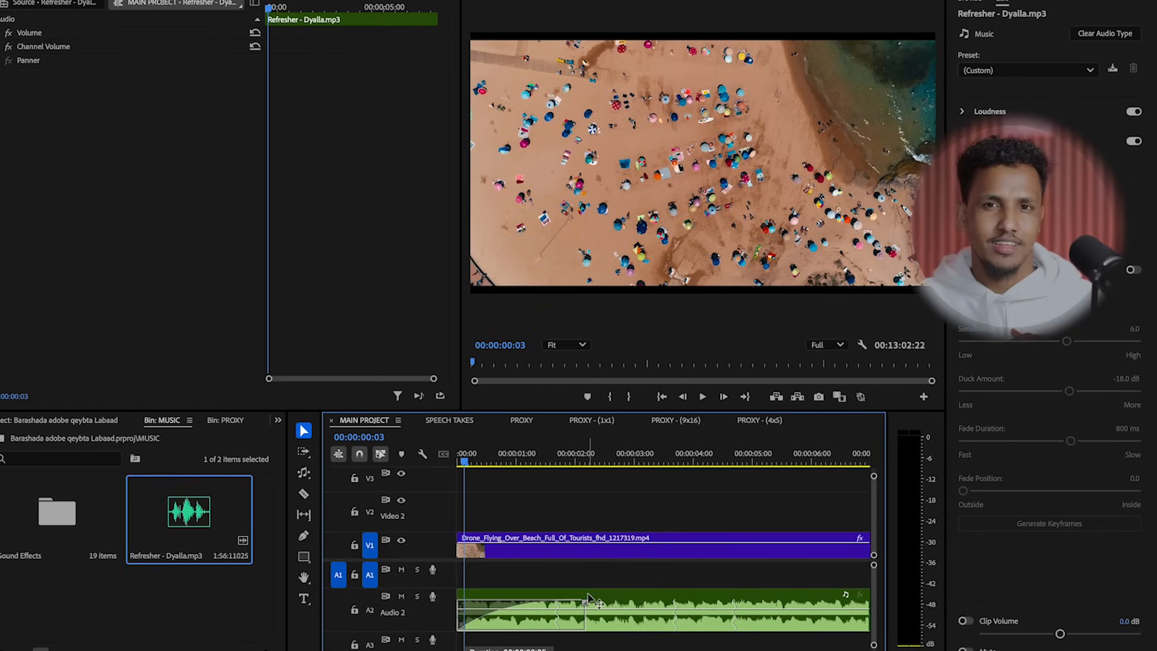
{"action": "left_click_drag", "start_coordinate": [589, 598], "coordinate": [536, 619]}
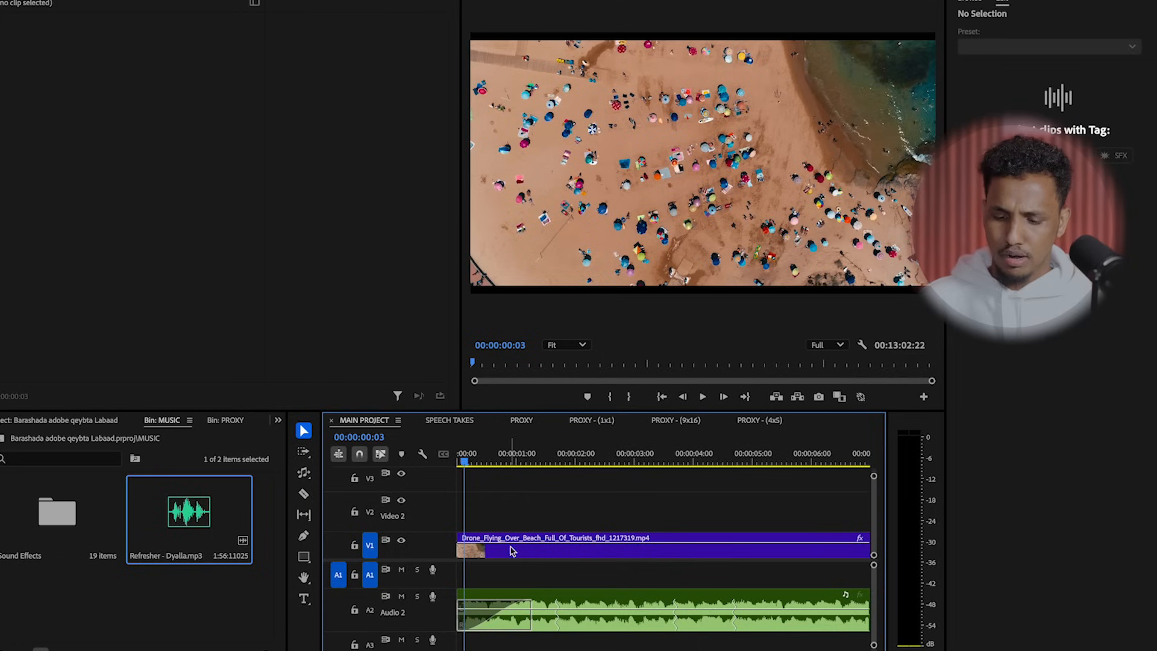
Step: Play the music's fade-in from 00:00:00:03, stopping at 00:00:02:07
{"action": "key", "text": "space"}
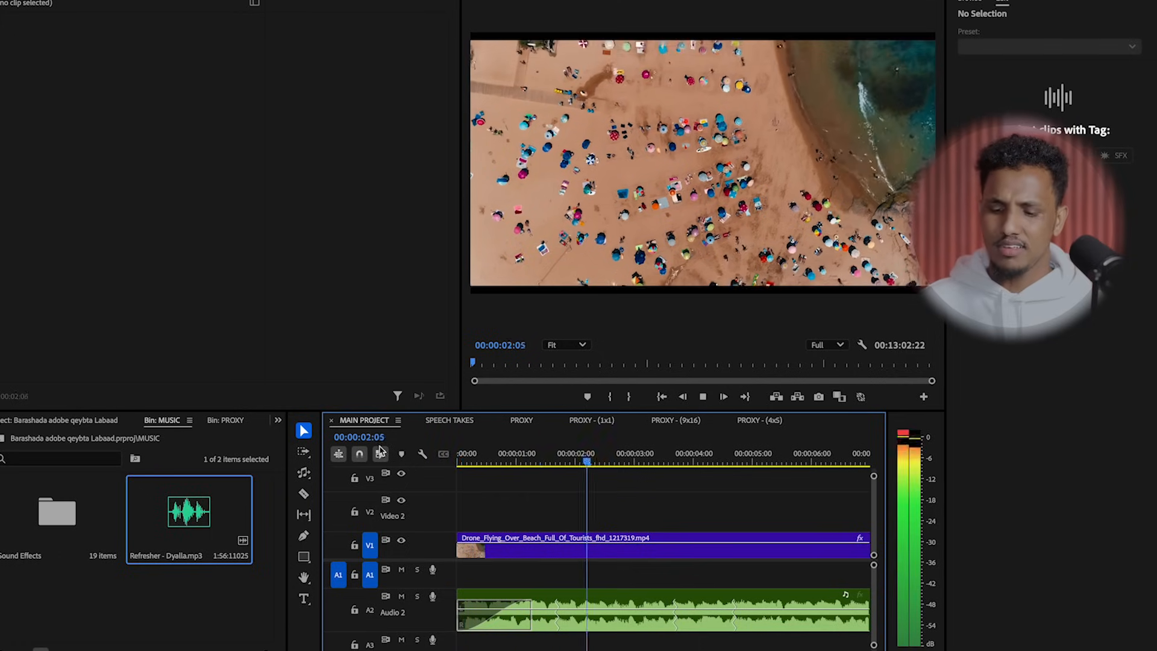
{"action": "key", "text": "space"}
Step: Trim the end of the drone beach clip on V1 back to the end of the music clip
{"action": "key", "text": "minus"}
{"action": "key", "text": "minus"}
{"action": "key", "text": "minus"}
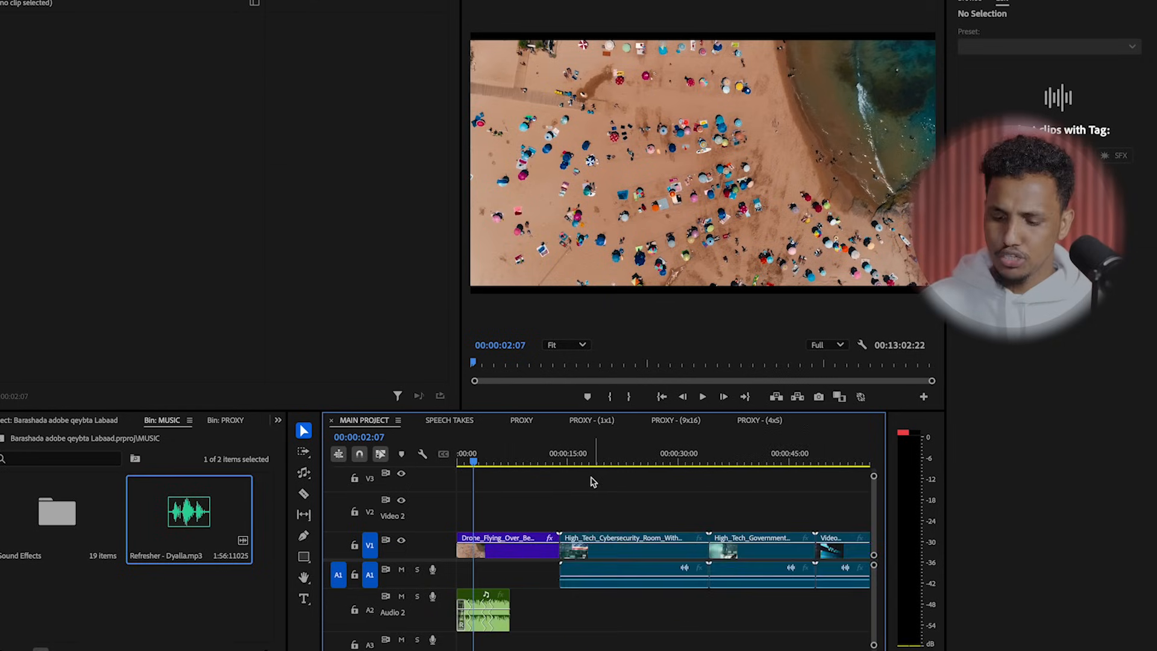
{"action": "left_click", "coordinate": [506, 456]}
{"action": "key", "text": "equal"}
{"action": "key", "text": "equal"}
{"action": "key", "text": "minus"}
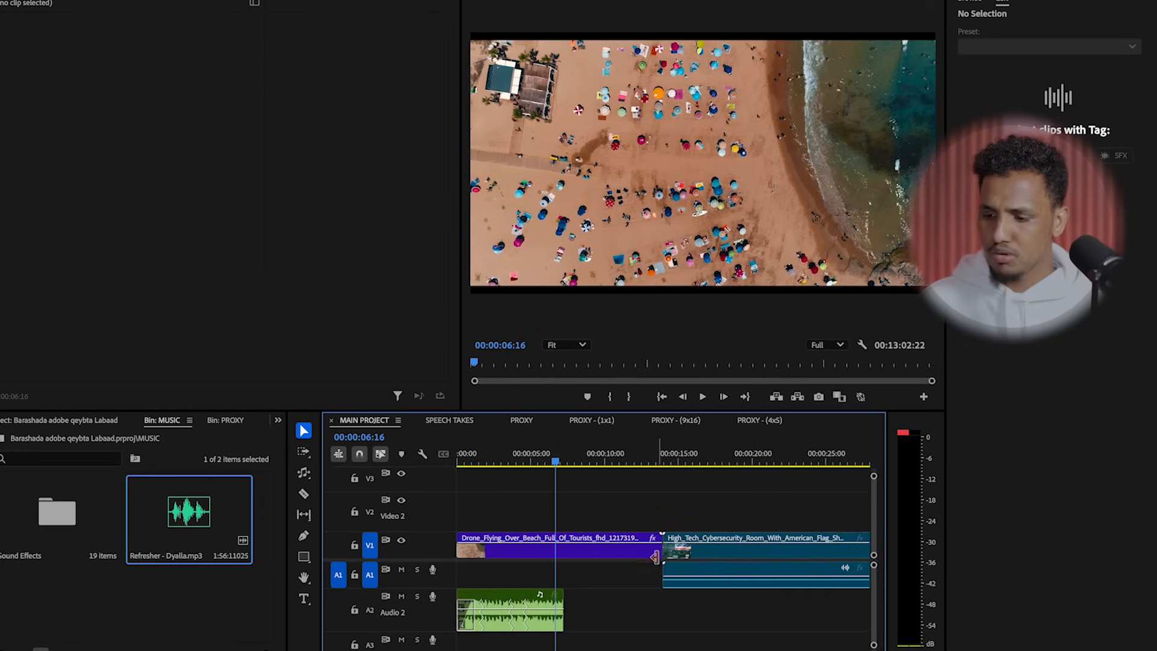
{"action": "left_click_drag", "start_coordinate": [652, 555], "coordinate": [659, 555]}
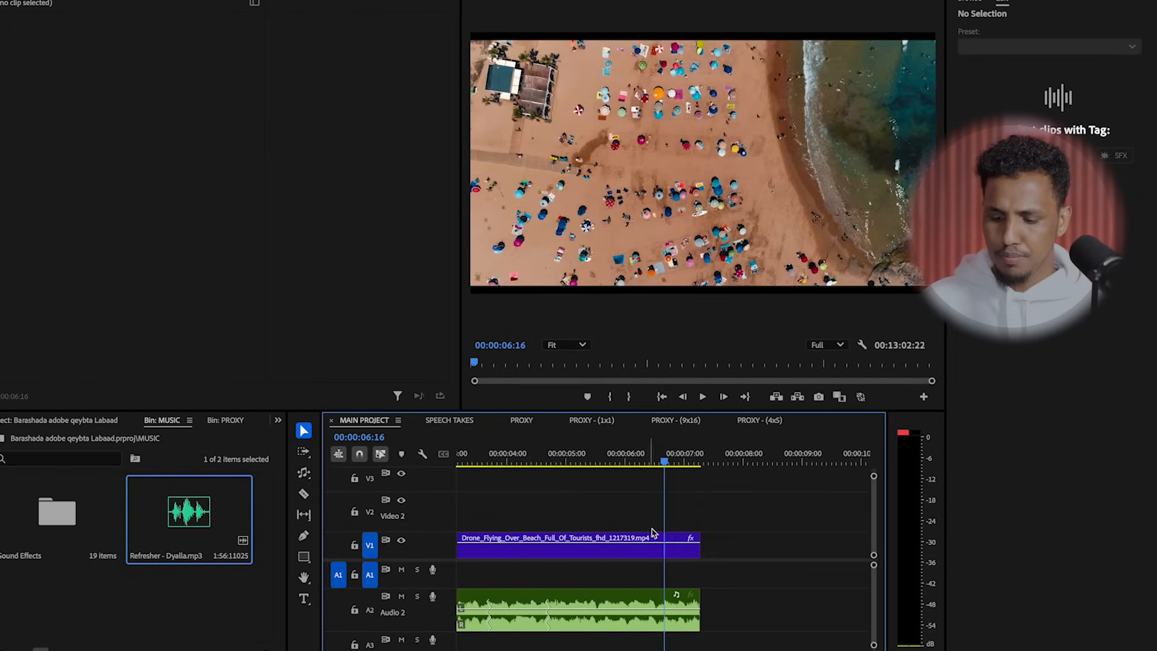
Step: Play to the end of the music clip on A2 and add a fade-out of 00:00:00:19 there
{"action": "key", "text": "space"}
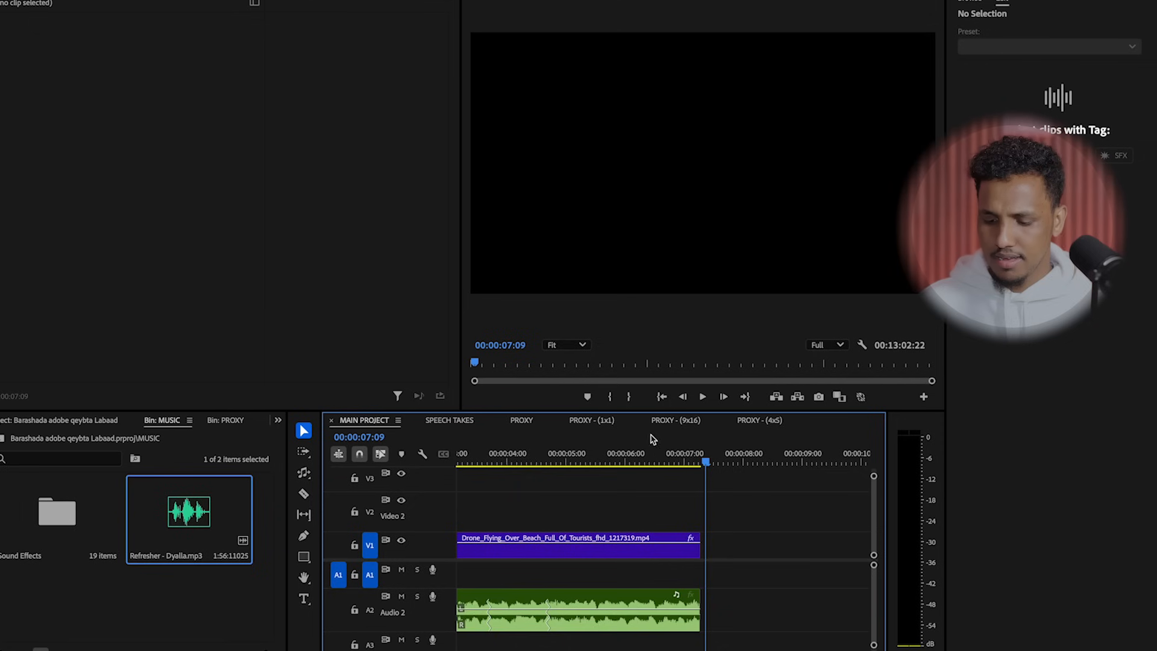
{"action": "left_click", "coordinate": [641, 459]}
{"action": "left_click_drag", "start_coordinate": [718, 603], "coordinate": [536, 601]}
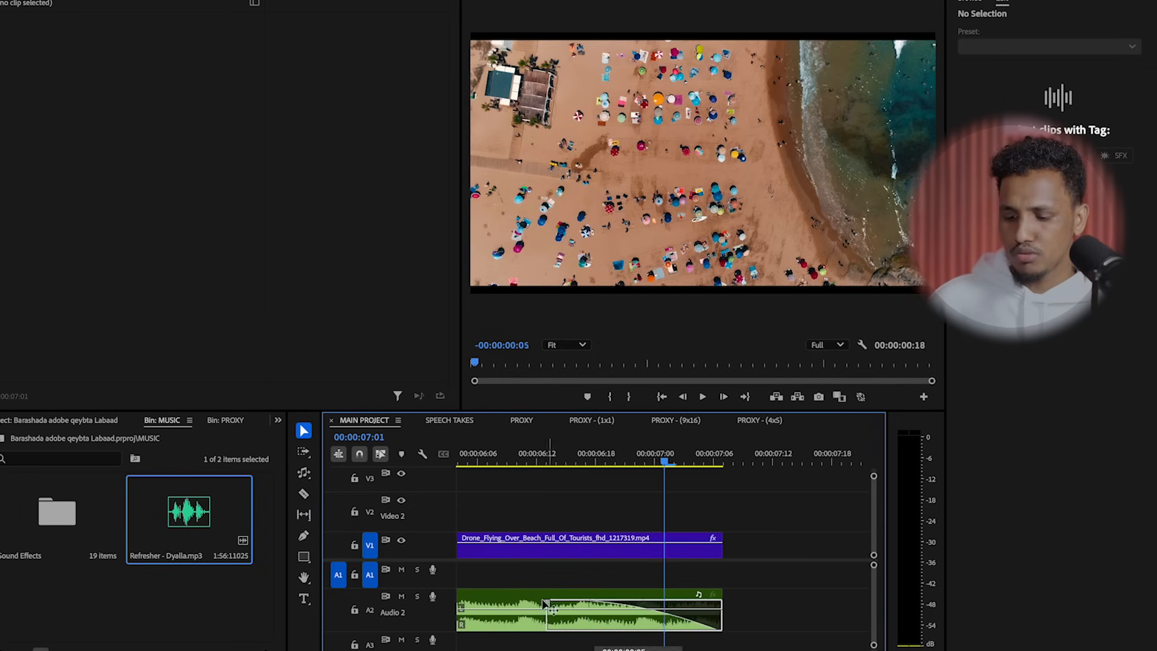
Step: Play the end of the music clip from shortly before the fade-out to hear it
{"action": "left_click", "coordinate": [518, 461]}
{"action": "key", "text": "minus"}
{"action": "key", "text": "space"}
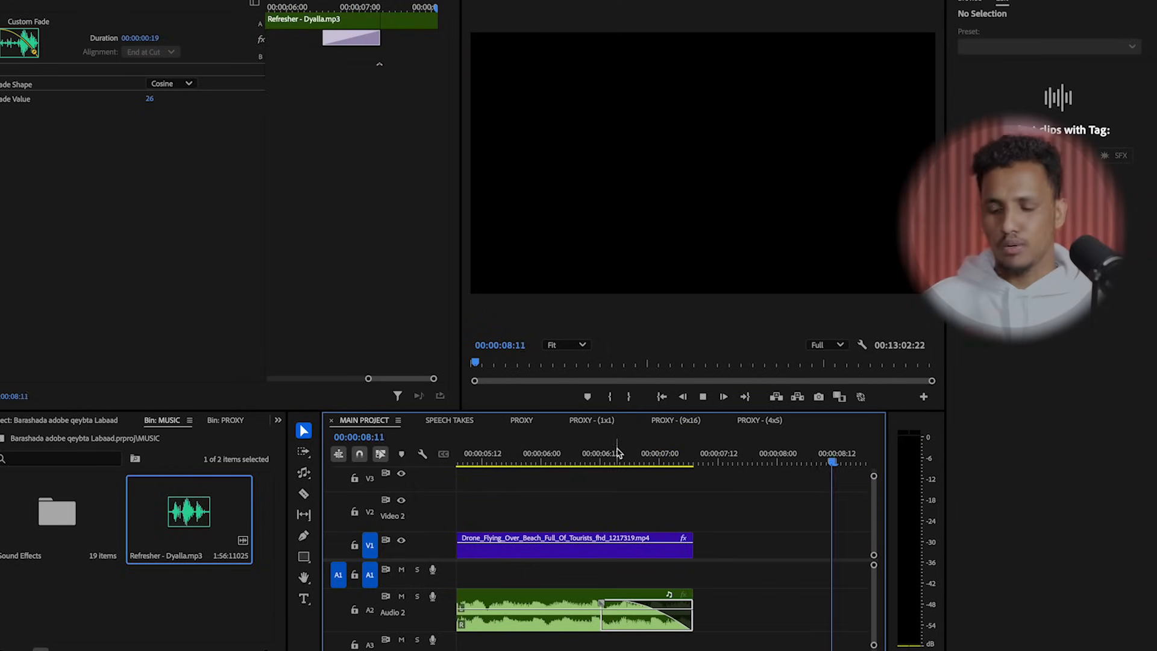
Step: Lengthen the music clip's fade-out to 00:00:01:15 and play from shortly before it
{"action": "key", "text": "minus"}
{"action": "key", "text": "minus"}
{"action": "left_click", "coordinate": [546, 604]}
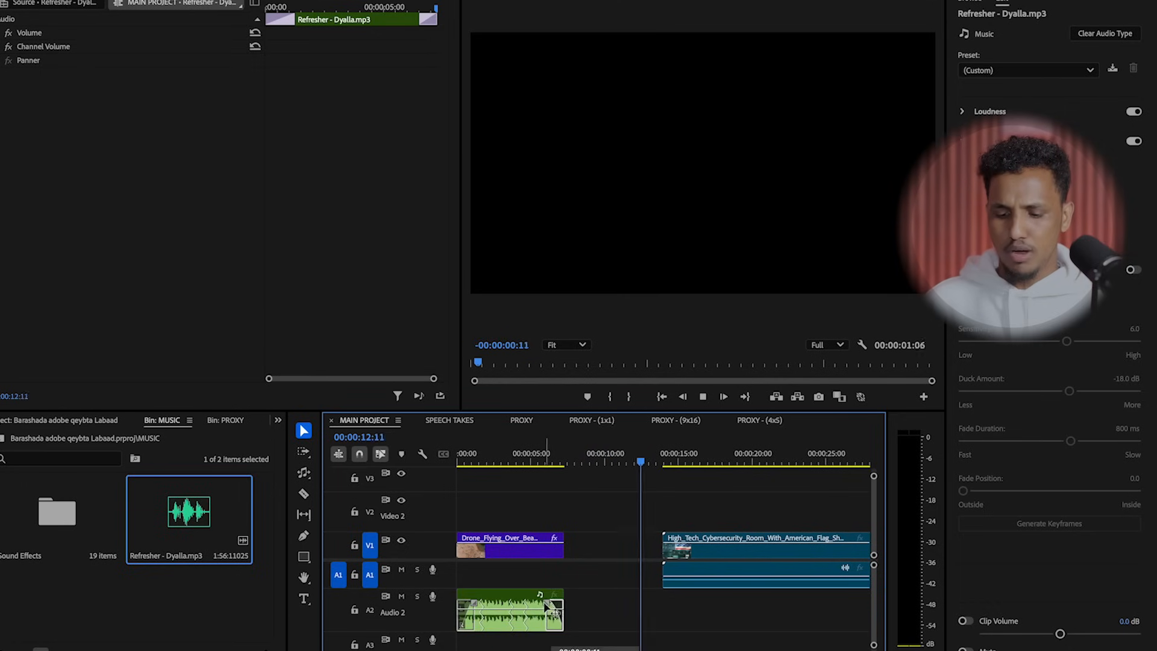
{"action": "left_click", "coordinate": [548, 606]}
{"action": "left_click", "coordinate": [545, 468]}
{"action": "key", "text": "equal"}
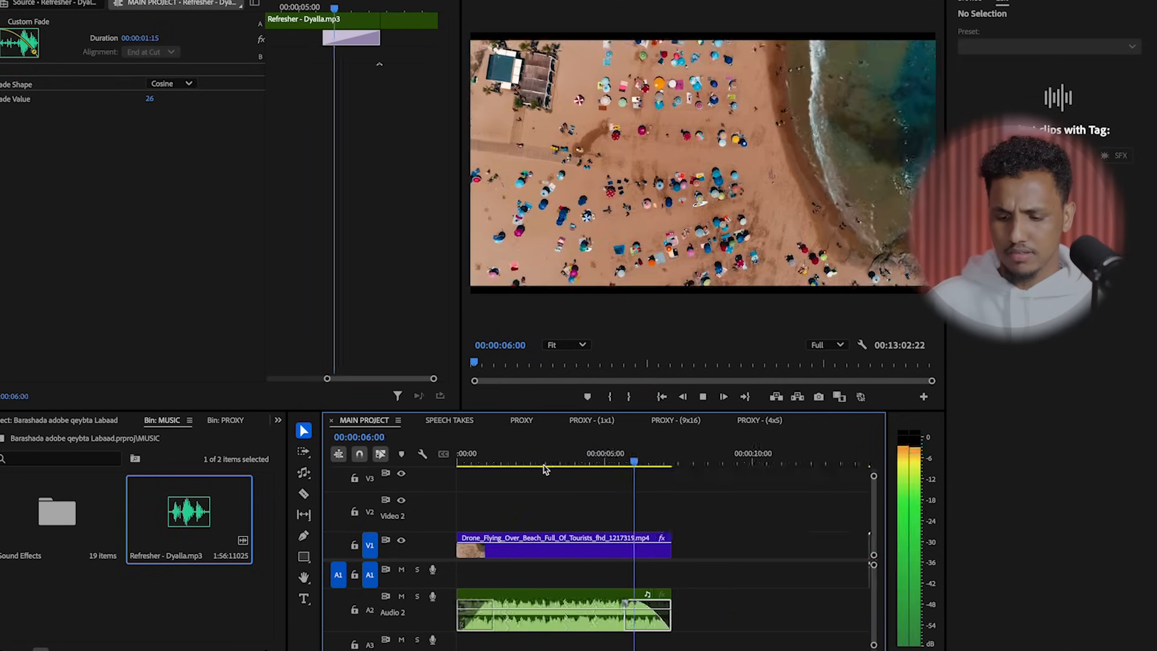
Step: Play through the music clip's fade-out and stop in the empty stretch after it
{"action": "key", "text": "equal"}
{"action": "key", "text": "equal"}
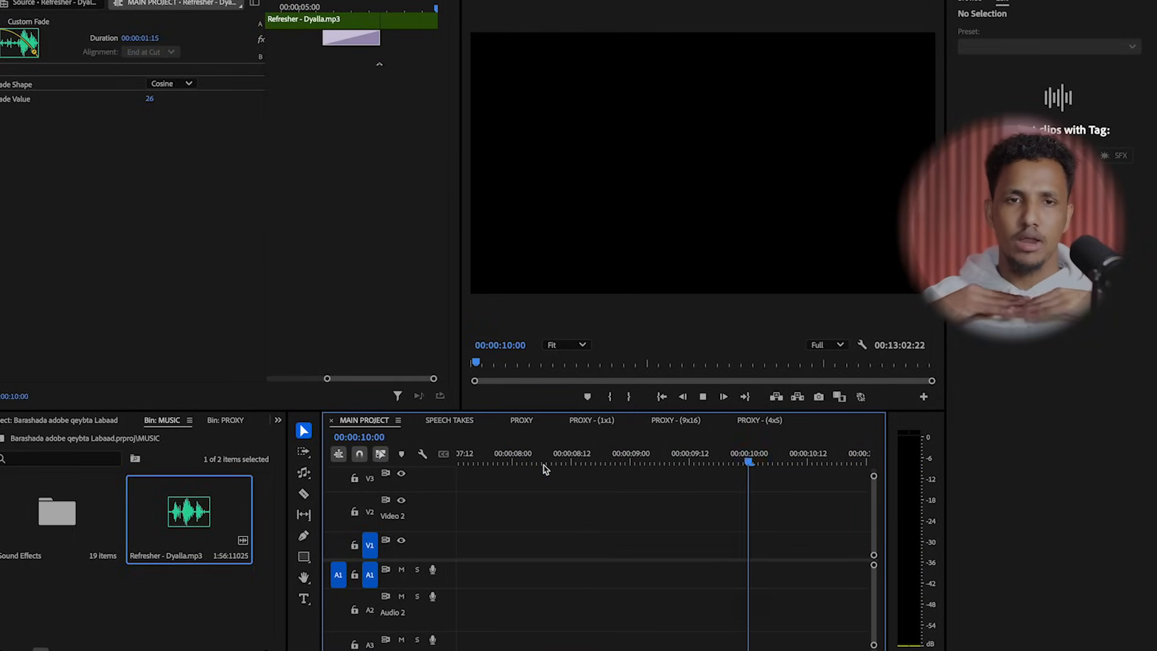
{"action": "key", "text": "minus"}
{"action": "key", "text": "minus"}
{"action": "key", "text": "minus"}
{"action": "key", "text": "space"}
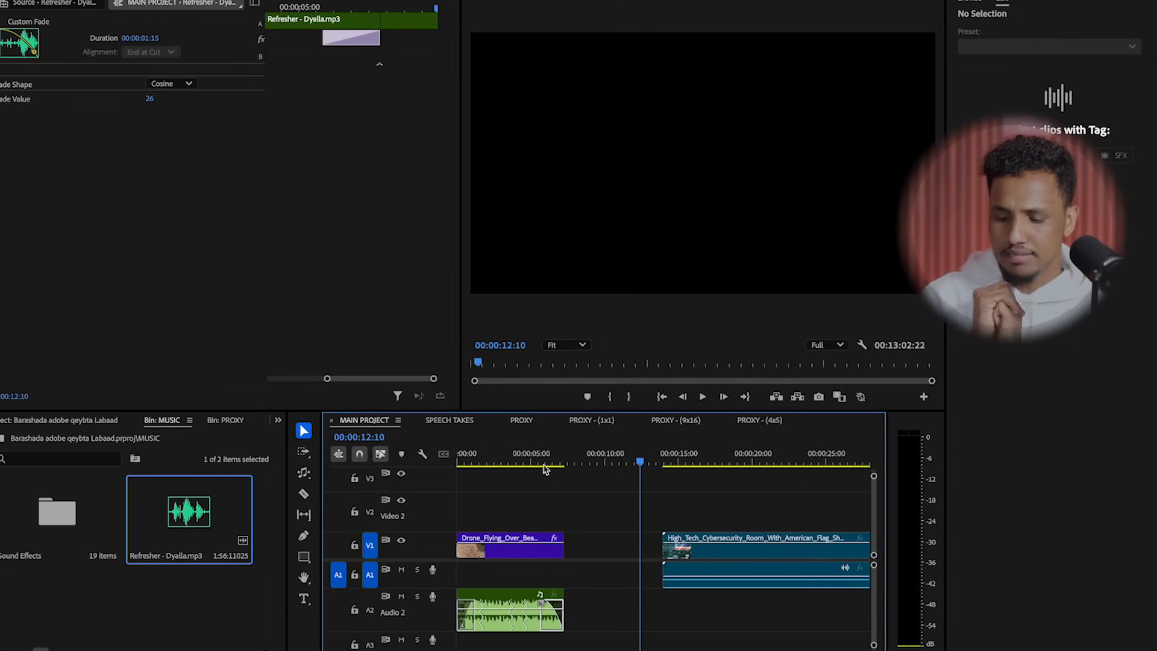
Step: Close the gap on V1 between the drone beach clip and the High_Tech_Cybersecurity clip
{"action": "key", "text": "minus"}
{"action": "key", "text": "minus"}
{"action": "key", "text": "minus"}
{"action": "key", "text": "equal"}
{"action": "key", "text": "equal"}
{"action": "key", "text": "equal"}
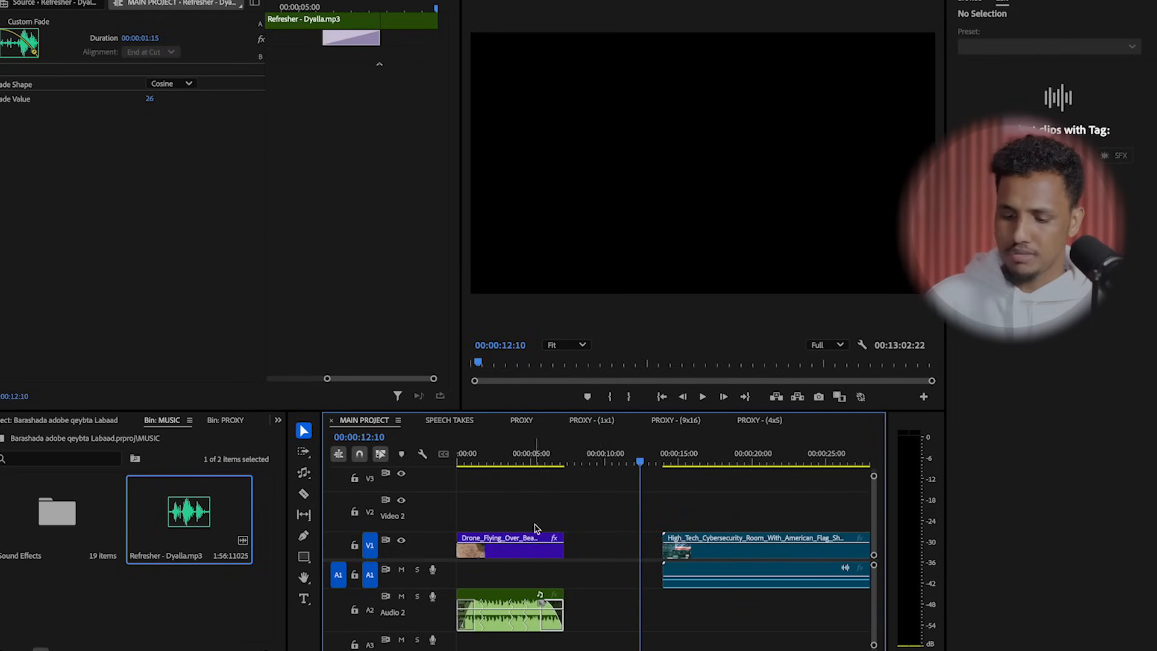
{"action": "left_click", "coordinate": [594, 546]}
{"action": "key", "text": "Delete"}
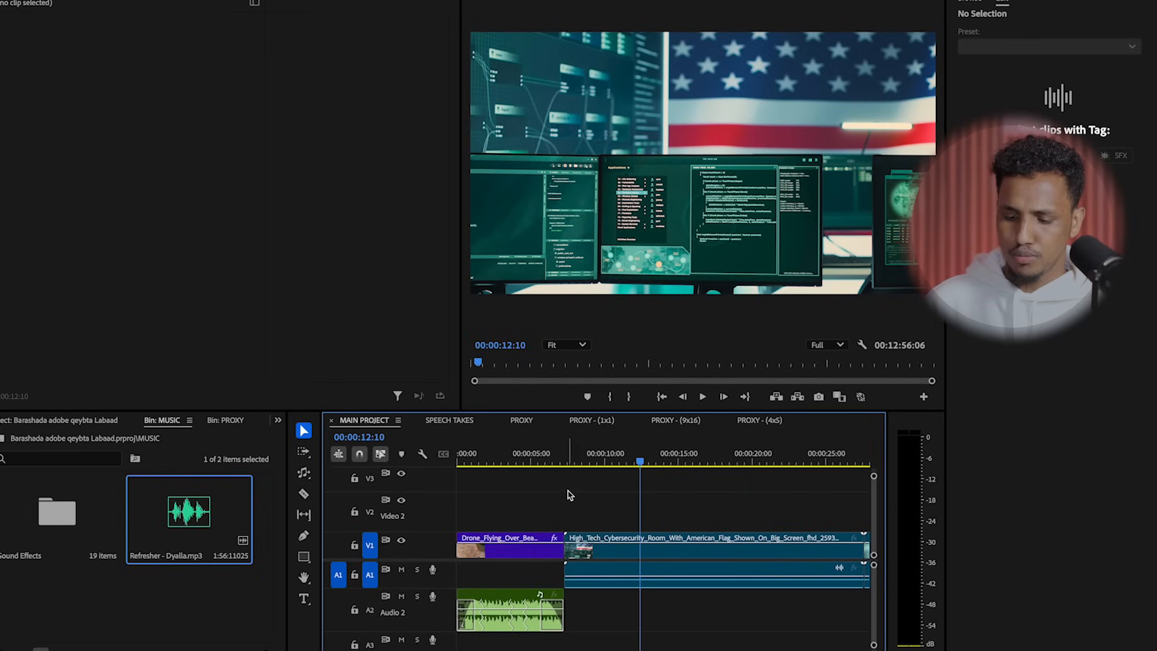
Step: Extend the end of the music clip on A2 to about 00:00:12:00, under the cybersecurity clip
{"action": "key", "text": "minus"}
{"action": "key", "text": "minus"}
{"action": "key", "text": "equal"}
{"action": "left_click_drag", "start_coordinate": [514, 599], "coordinate": [646, 590]}
{"action": "key", "text": "minus"}
{"action": "key", "text": "equal"}
{"action": "key", "text": "equal"}
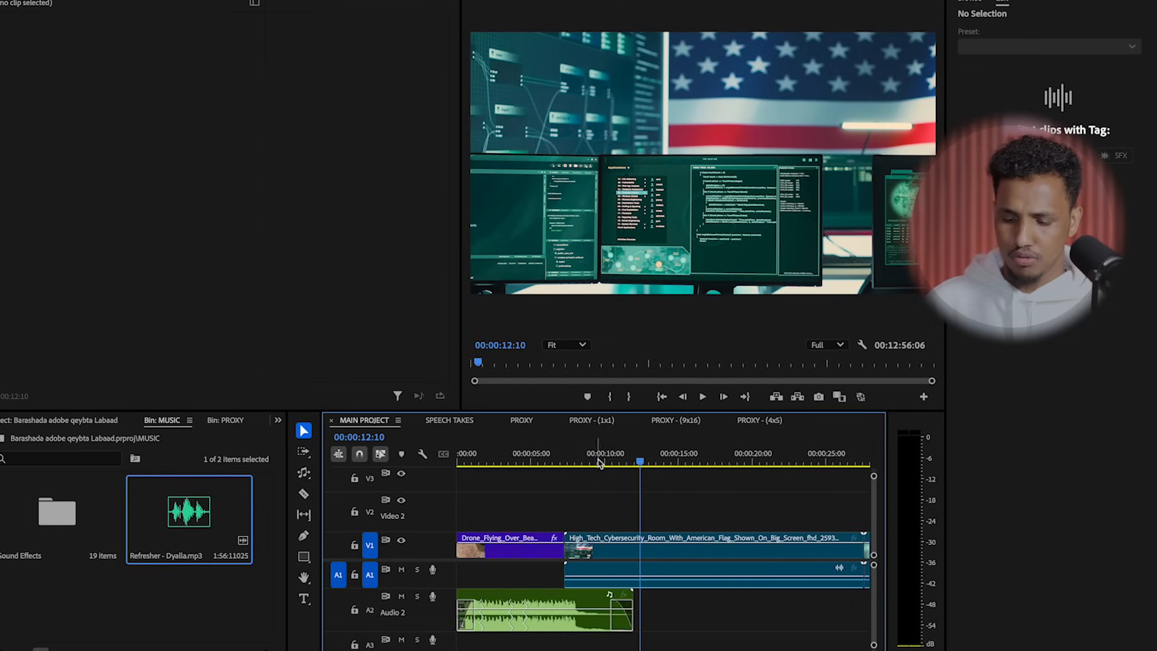
Step: Lower the music clip's volume to about -12.35 dB and play from near the start to hear it
{"action": "left_click", "coordinate": [469, 463]}
{"action": "key", "text": "equal"}
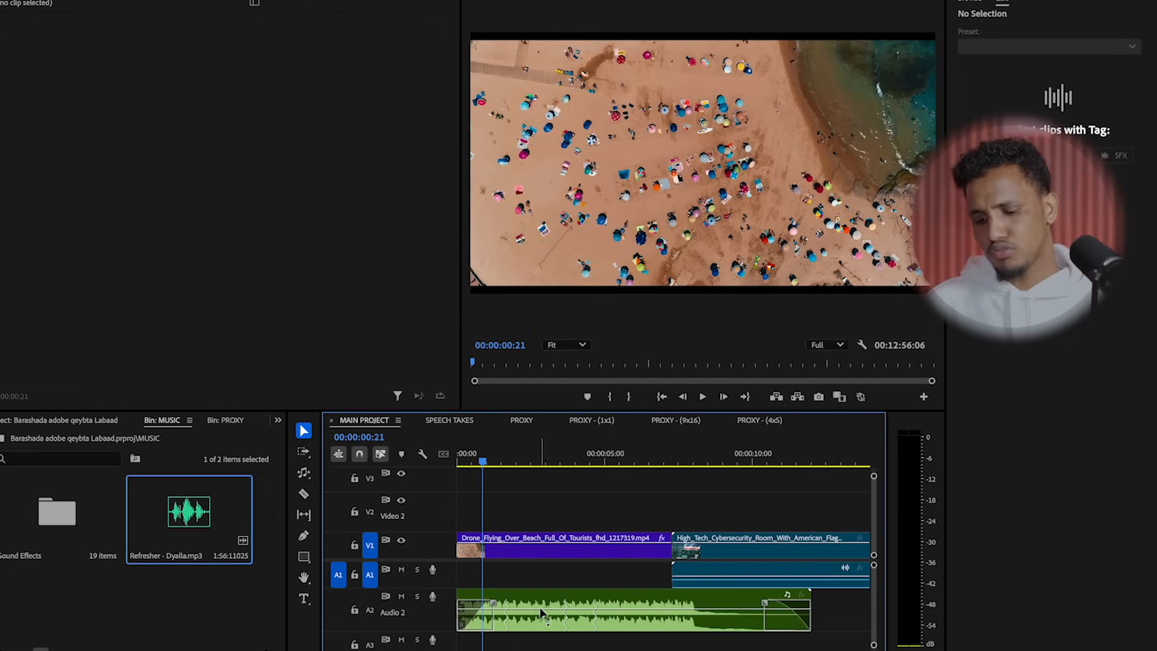
{"action": "left_click", "coordinate": [540, 615]}
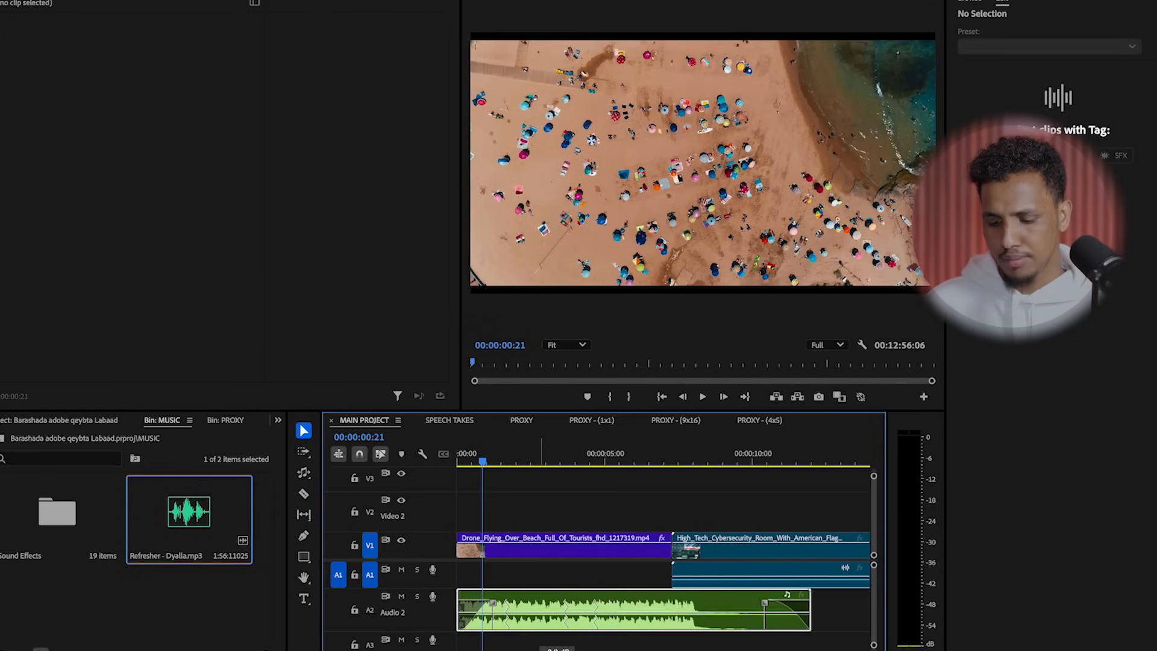
{"action": "key", "text": "space"}
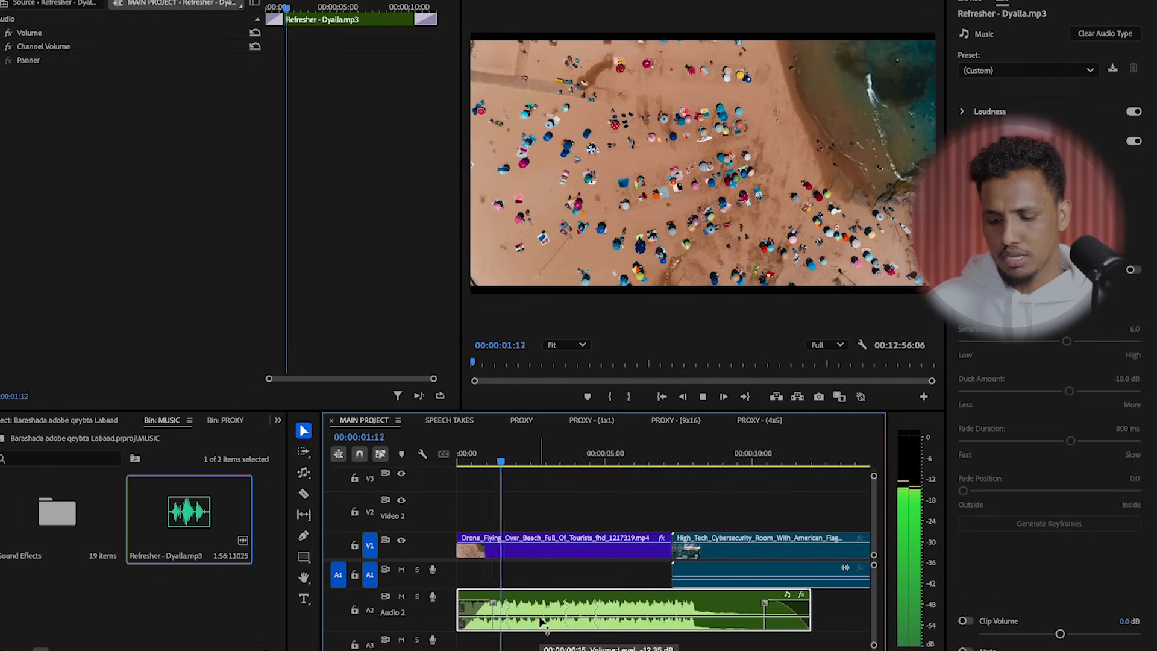
{"action": "key", "text": "space"}
Step: Raise the music clip's volume again, play it briefly, and enlarge the height of track A2
{"action": "left_click_drag", "start_coordinate": [540, 617], "coordinate": [540, 599]}
{"action": "key", "text": "space"}
{"action": "key", "text": "space"}
{"action": "left_click_drag", "start_coordinate": [431, 633], "coordinate": [451, 648]}
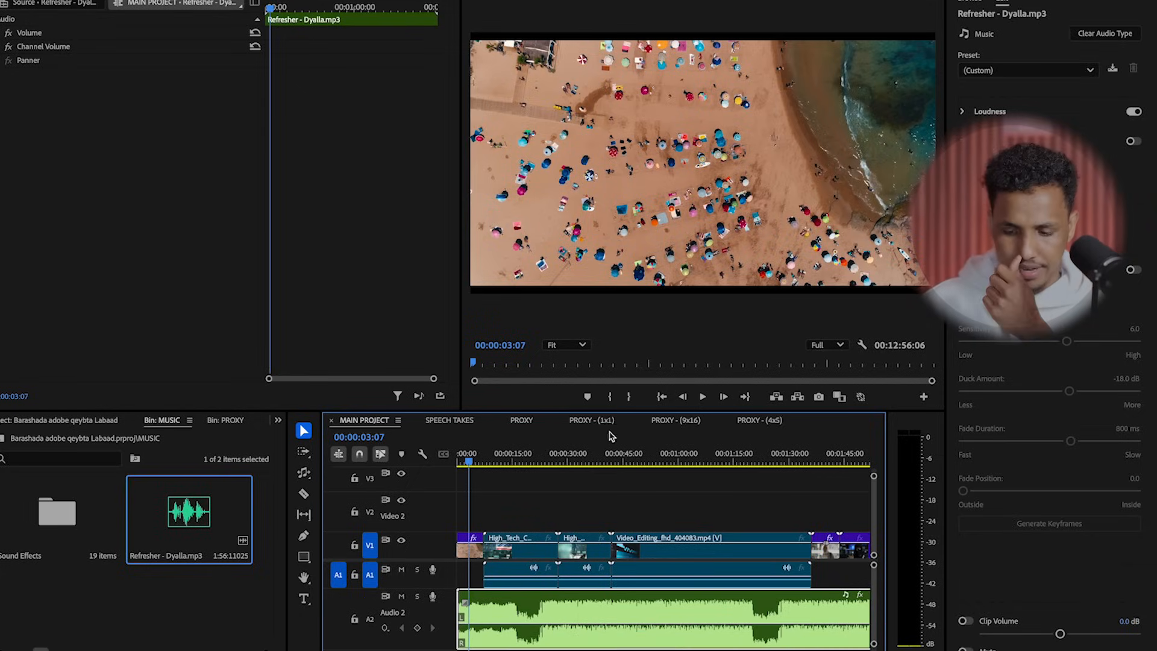
Step: Open the SPEECH TAKES sequence and play the footage near 01;16;30;11 with the system volume raised
{"action": "left_click", "coordinate": [449, 420]}
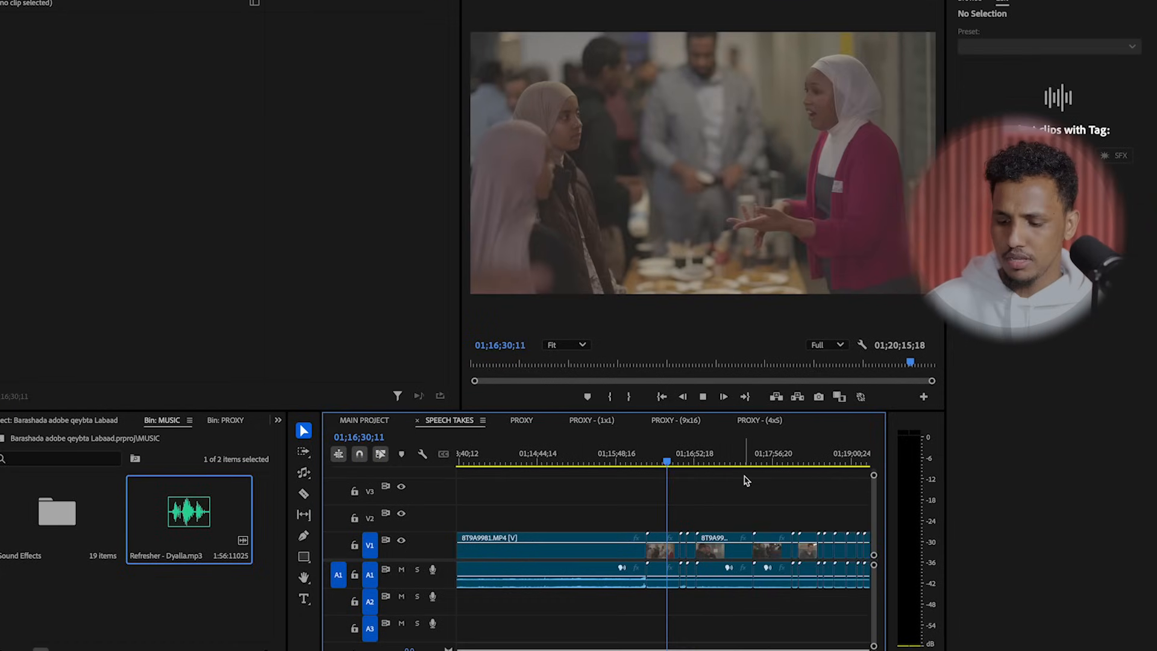
{"action": "key", "text": "space"}
{"action": "key", "text": "XF86AudioRaiseVolume"}
{"action": "key", "text": "equal"}
{"action": "key", "text": "equal"}
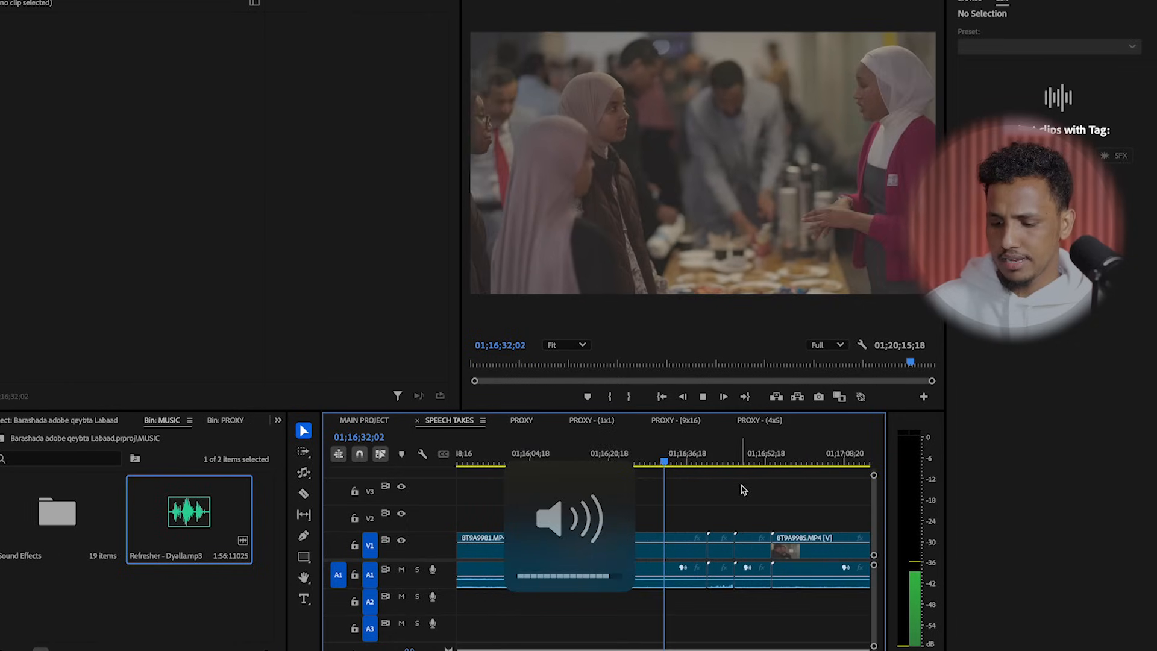
Step: Return the playhead to the start of SPEECH TAKES and play the beginning of the first take
{"action": "key", "text": "minus"}
{"action": "key", "text": "minus"}
{"action": "key", "text": "minus"}
{"action": "key", "text": "minus"}
{"action": "left_click_drag", "start_coordinate": [575, 462], "coordinate": [406, 461]}
{"action": "key", "text": "space"}
{"action": "key", "text": "equal"}
{"action": "key", "text": "equal"}
{"action": "key", "text": "equal"}
{"action": "key", "text": "equal"}
{"action": "key", "text": "equal"}
{"action": "key", "text": "equal"}
{"action": "key", "text": "equal"}
{"action": "key", "text": "space"}
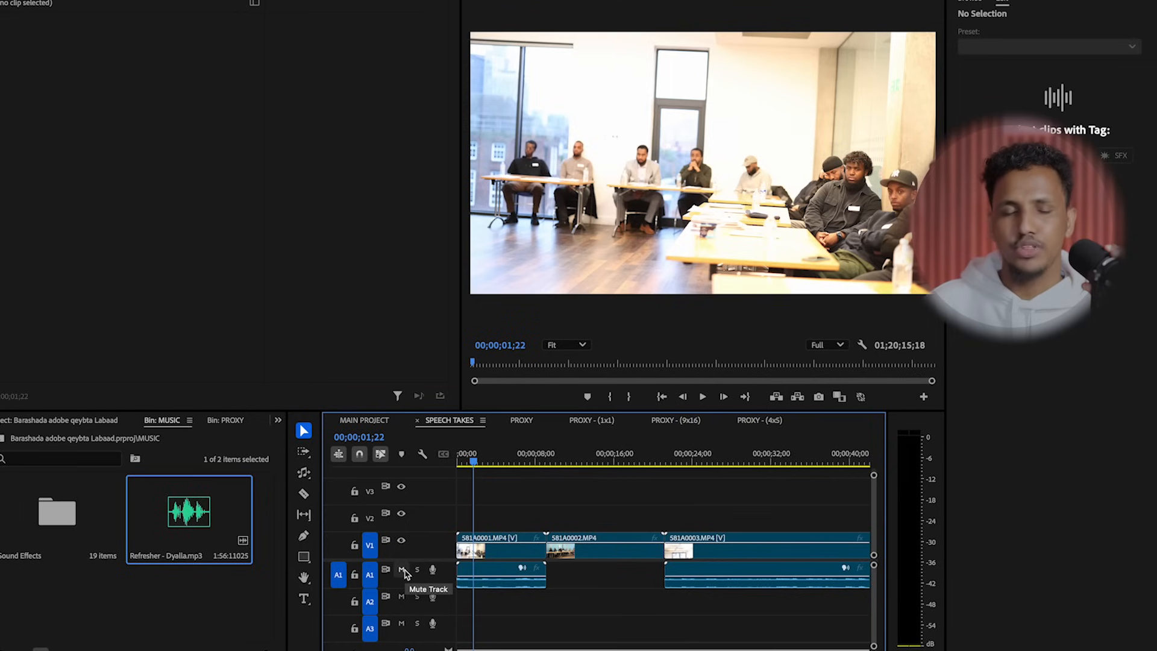
Step: Mute track A1 and play the first take to check its sound
{"action": "left_click", "coordinate": [401, 570]}
{"action": "key", "text": "space"}
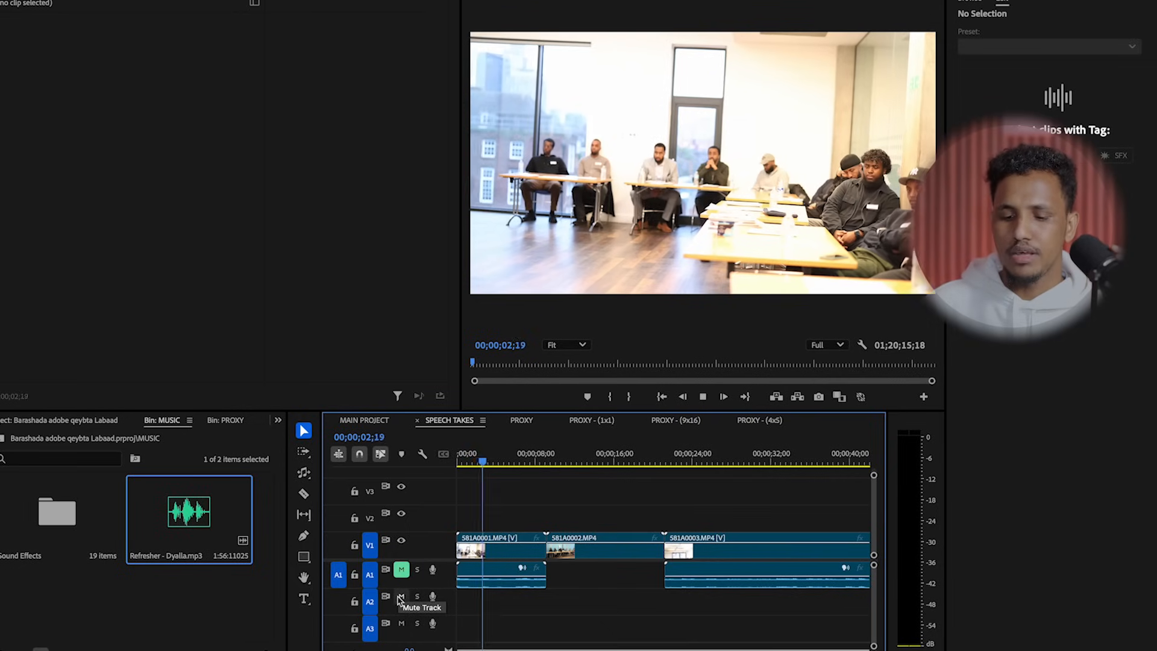
{"action": "key", "text": "space"}
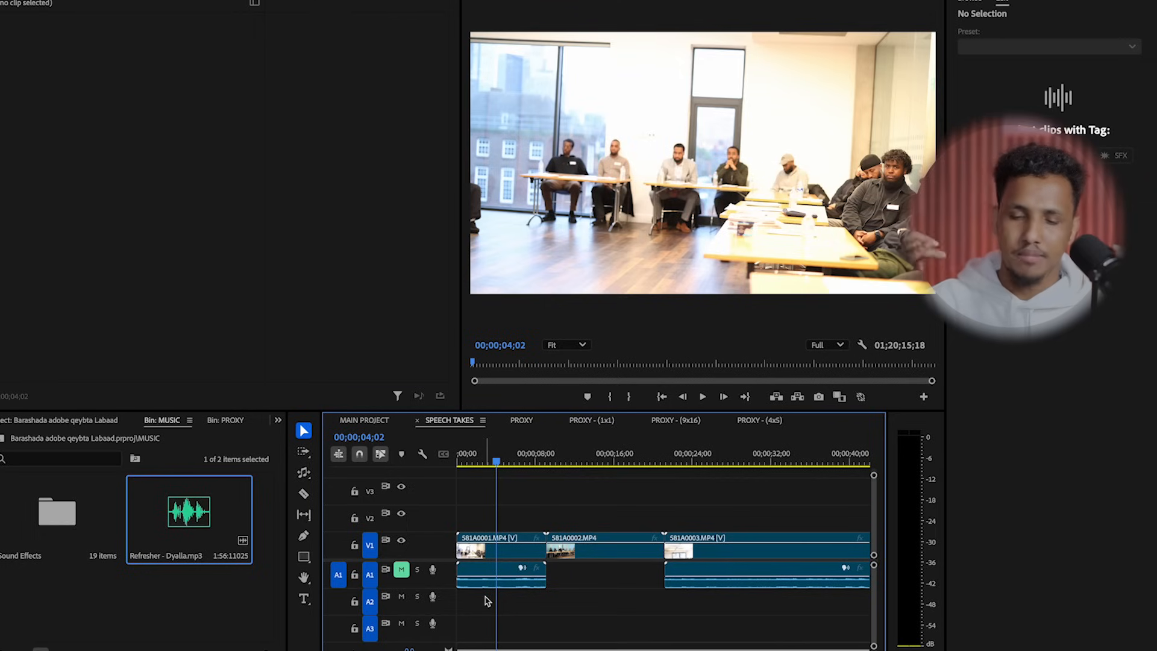
Step: Mute tracks A2 and A3 and place Refresher - Dyalla.mp3 at the start of A2
{"action": "left_click", "coordinate": [402, 596]}
{"action": "left_click", "coordinate": [401, 623]}
{"action": "left_click_drag", "start_coordinate": [185, 521], "coordinate": [459, 606]}
Step: Unmute A2 and A3, keep only A1 muted, and return the playhead to the sequence start
{"action": "left_click", "coordinate": [401, 569]}
{"action": "left_click", "coordinate": [400, 624]}
{"action": "left_click", "coordinate": [401, 597]}
{"action": "left_click", "coordinate": [402, 570]}
{"action": "left_click_drag", "start_coordinate": [480, 460], "coordinate": [451, 456]}
Step: Mute the music on A2, unmute A1, and play the first take from the start
{"action": "left_click", "coordinate": [402, 597]}
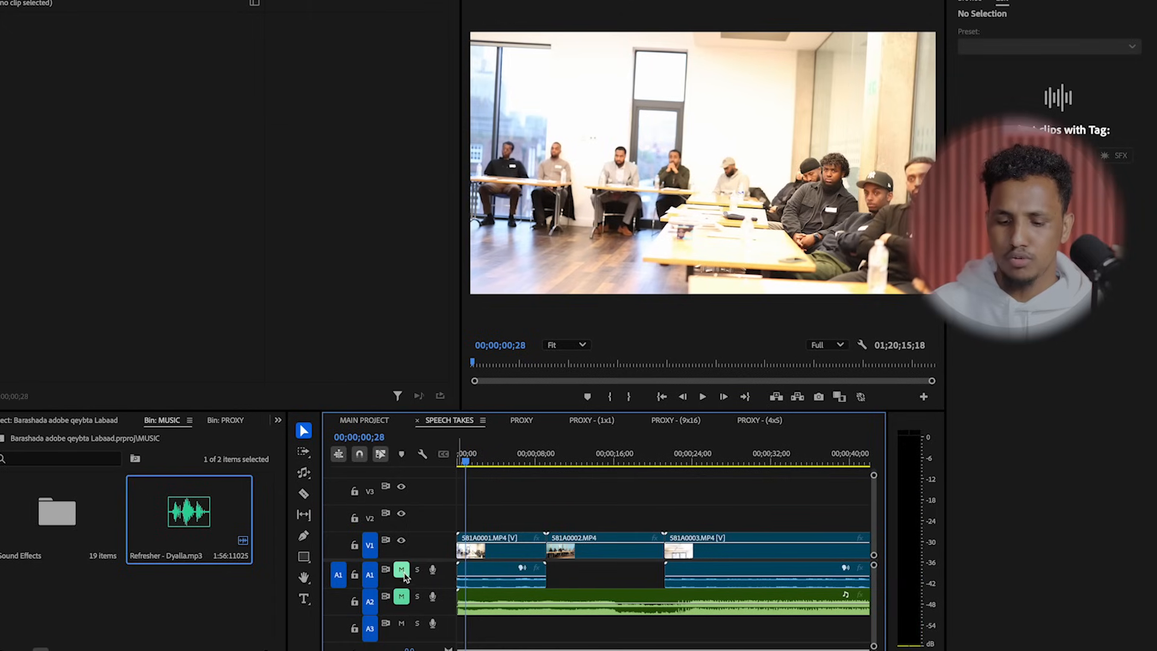
{"action": "left_click", "coordinate": [403, 570]}
{"action": "left_click_drag", "start_coordinate": [466, 462], "coordinate": [452, 456]}
{"action": "key", "text": "space"}
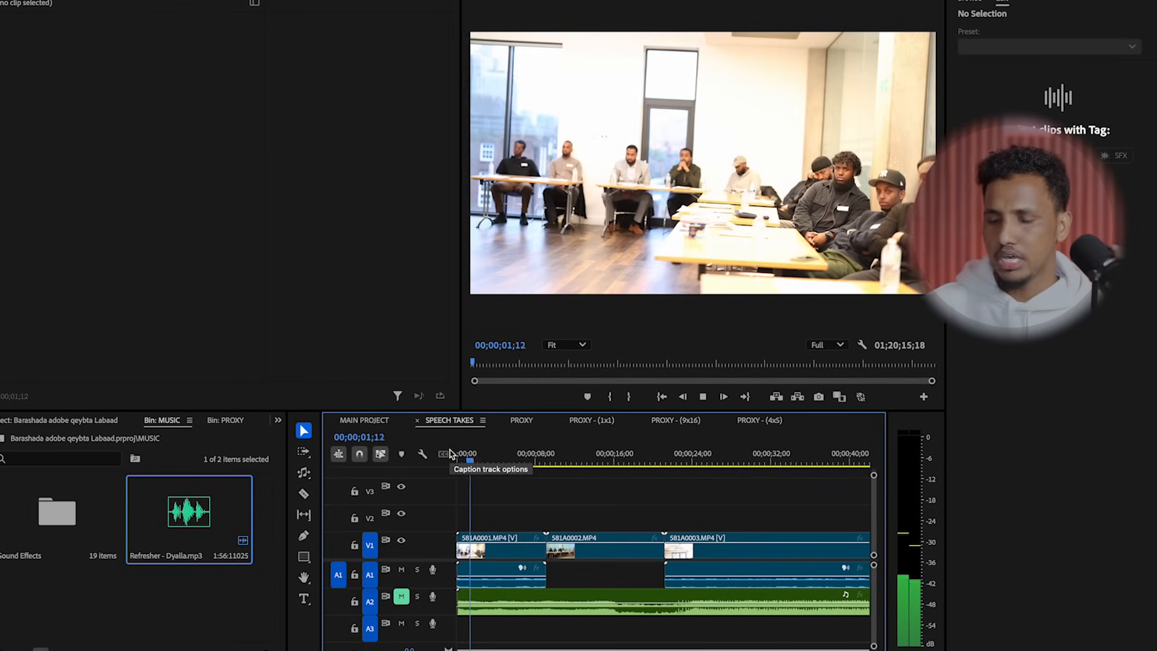
{"action": "key", "text": "space"}
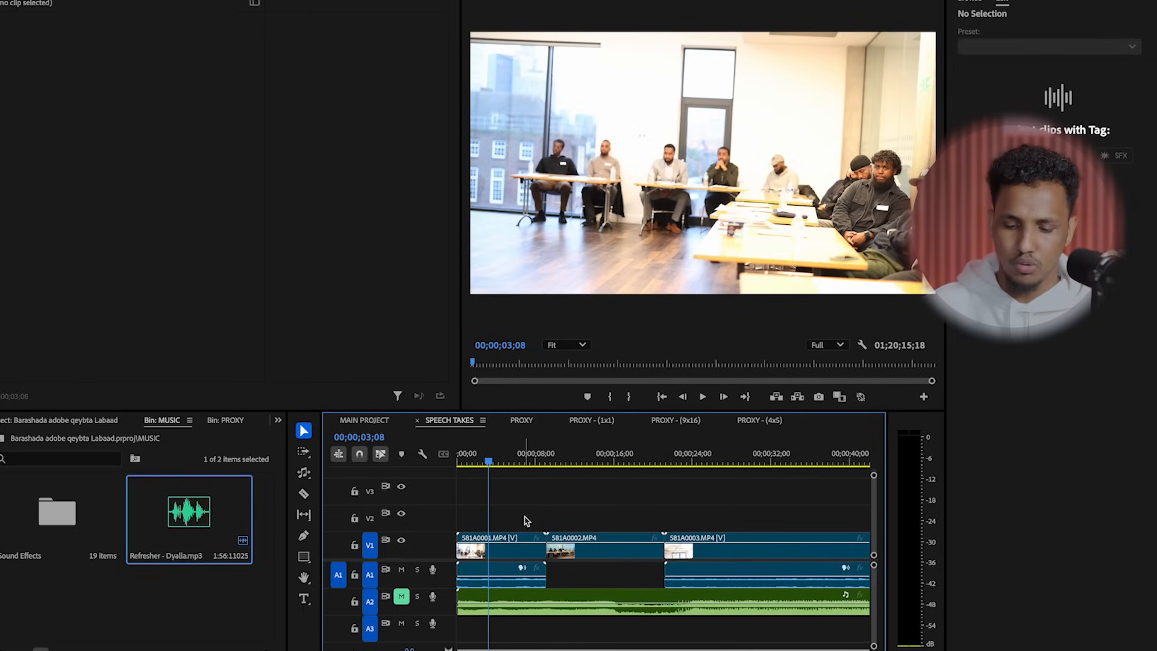
Step: Switch the mutes on A1 and A2 so that both tracks are unmuted
{"action": "left_click", "coordinate": [401, 570]}
{"action": "left_click", "coordinate": [401, 595]}
{"action": "left_click", "coordinate": [400, 569]}
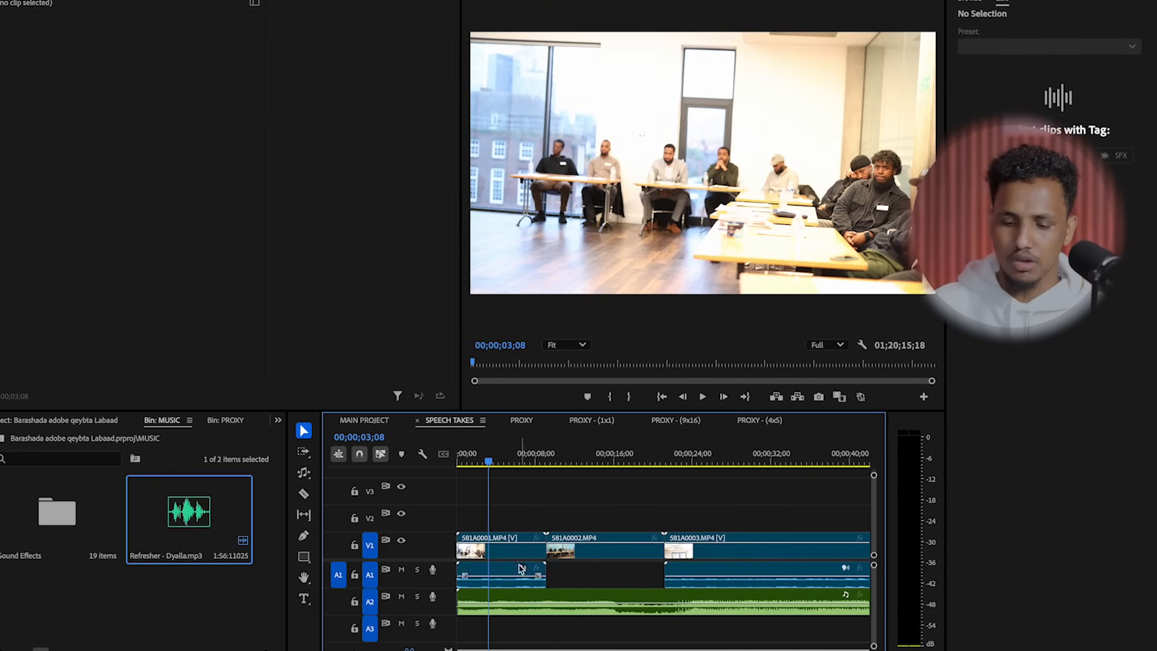
Step: Lock track V1 and try a selection across the clips at the start of the sequence
{"action": "key", "text": "backslash"}
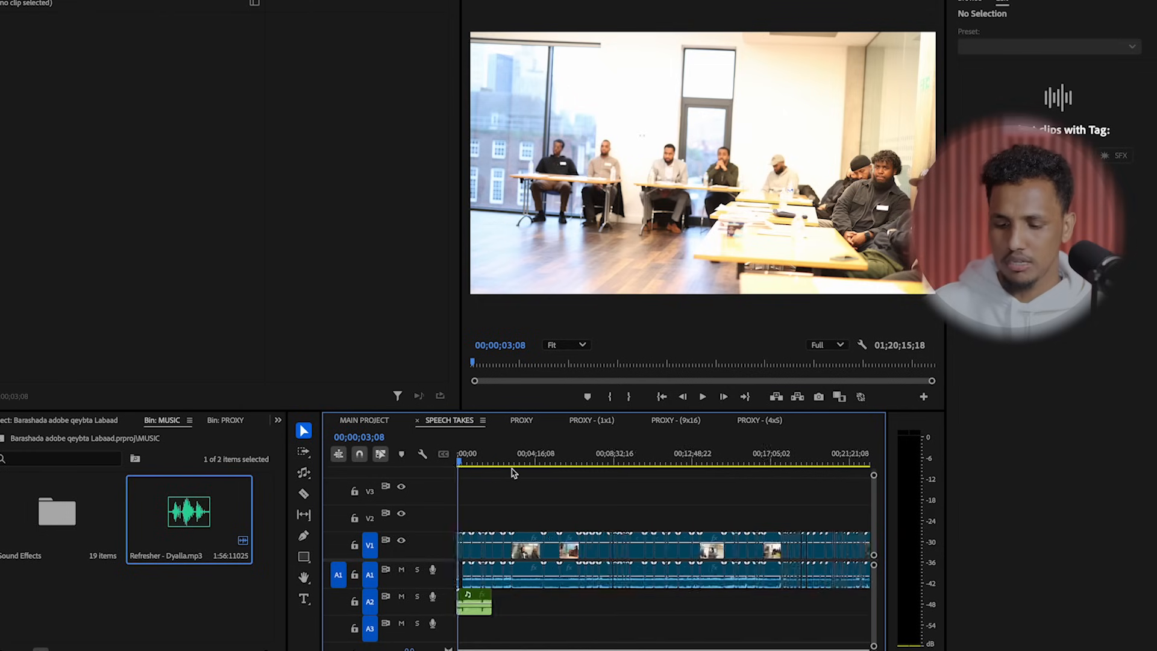
{"action": "key", "text": "="}
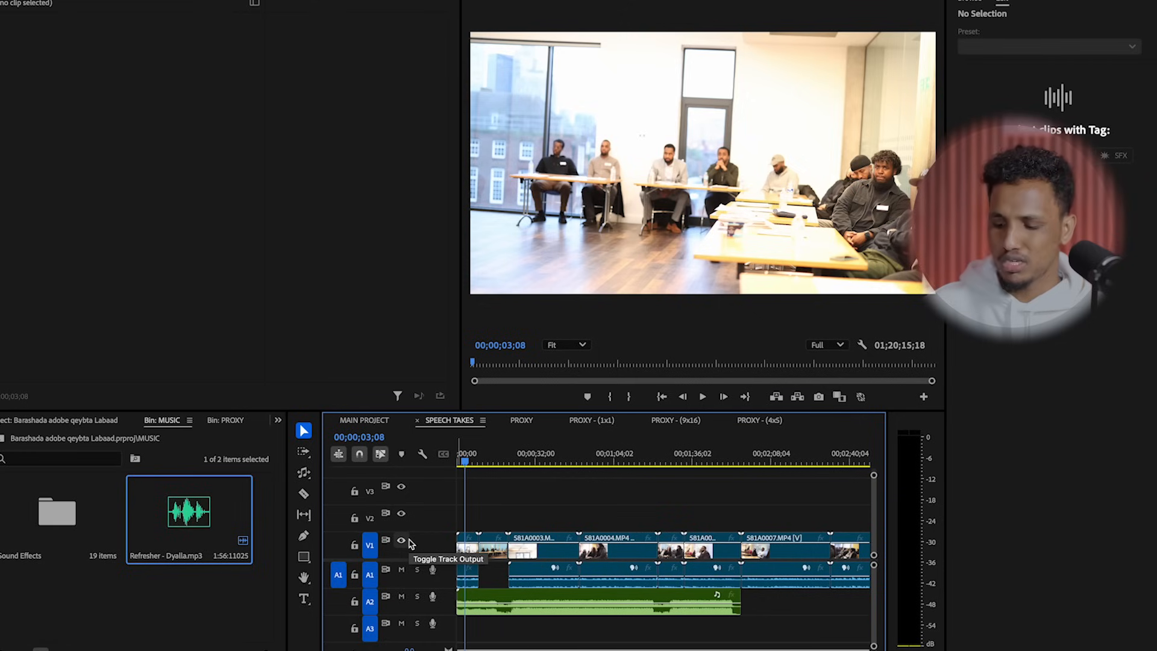
{"action": "left_click", "coordinate": [355, 545]}
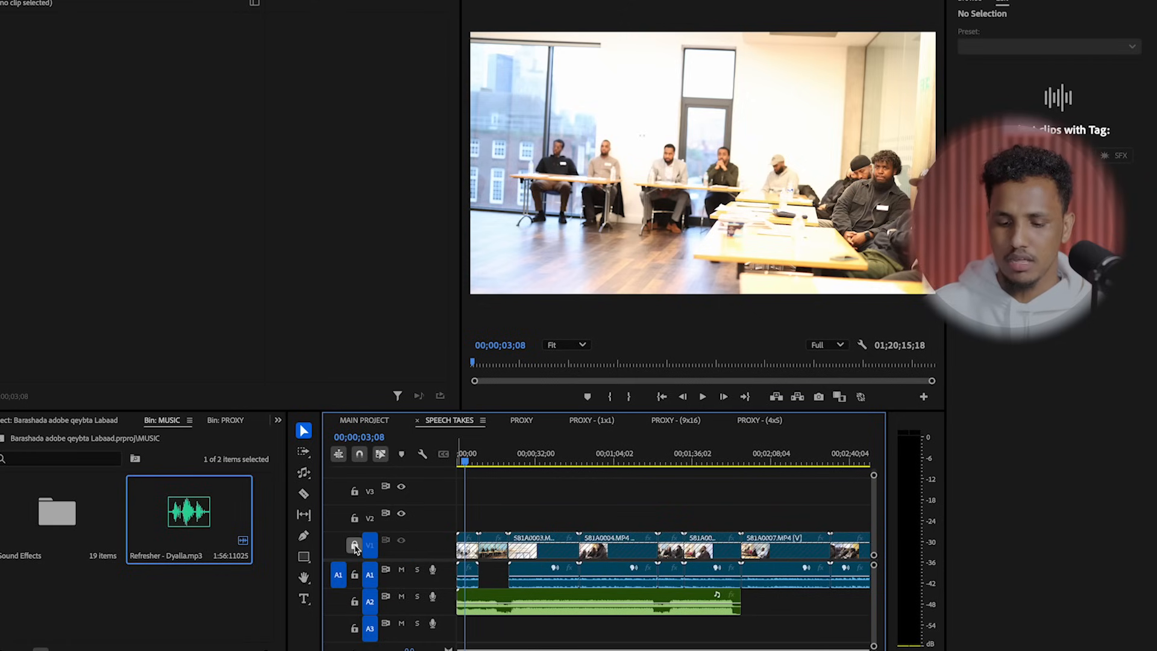
{"action": "key", "text": "minus"}
{"action": "key", "text": "minus"}
{"action": "left_click_drag", "start_coordinate": [472, 560], "coordinate": [723, 601]}
{"action": "left_click", "coordinate": [541, 508]}
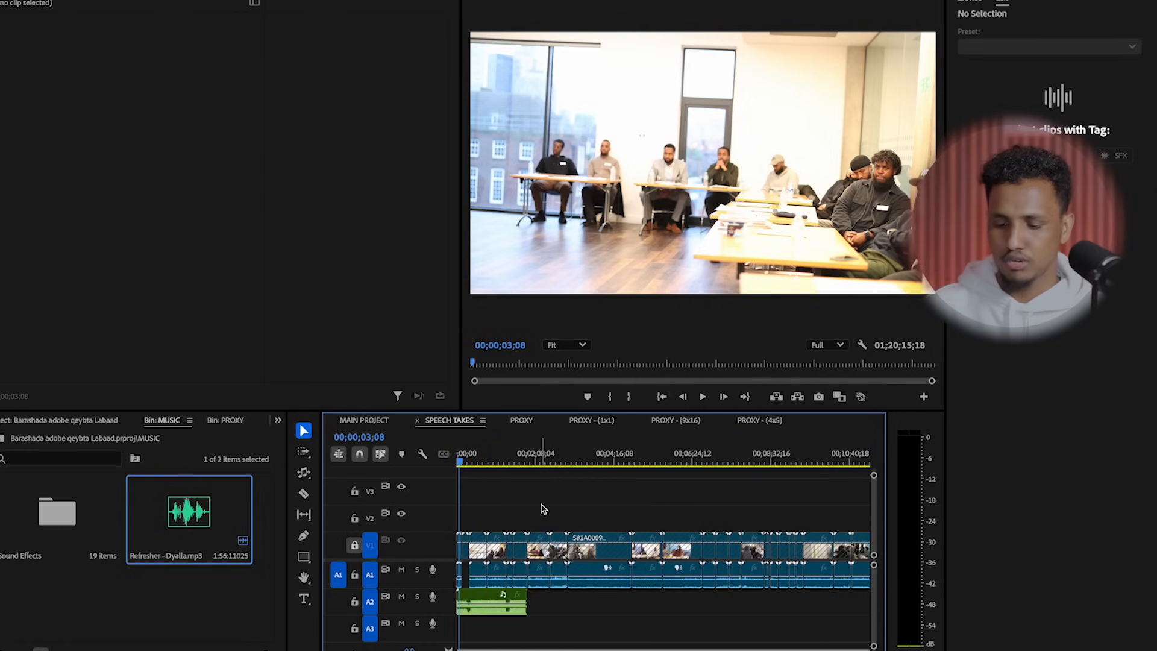
{"action": "key", "text": "minus"}
{"action": "key", "text": "minus"}
{"action": "key", "text": "minus"}
{"action": "key", "text": "equal"}
{"action": "key", "text": "equal"}
{"action": "key", "text": "equal"}
{"action": "key", "text": "minus"}
{"action": "key", "text": "minus"}
{"action": "key", "text": "minus"}
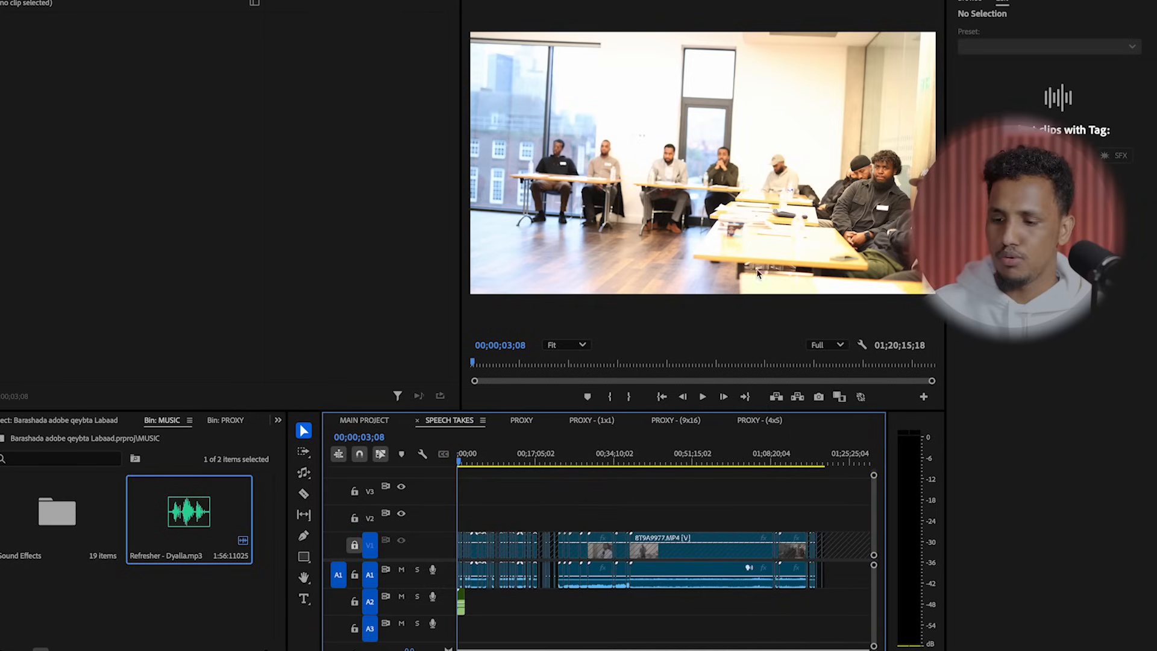
Step: Switch back to the MAIN PROJECT sequence, deselect the music clip, and view the whole timeline
{"action": "left_click", "coordinate": [362, 421]}
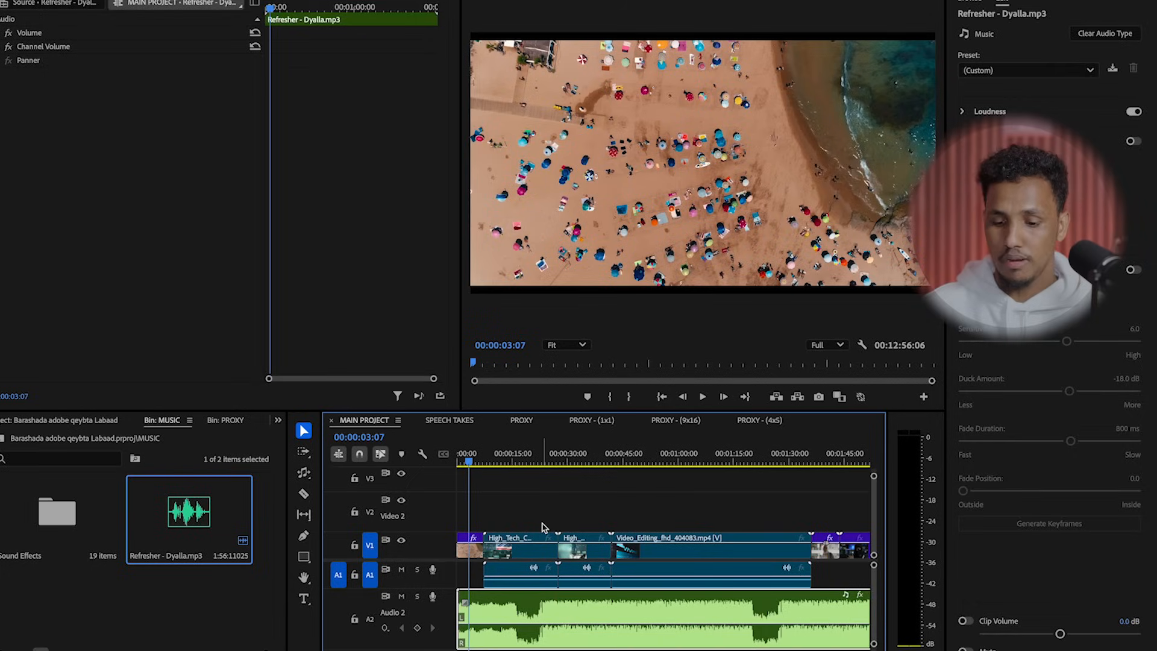
{"action": "left_click", "coordinate": [543, 528]}
{"action": "key", "text": "minus"}
{"action": "key", "text": "minus"}
{"action": "key", "text": "equal"}
{"action": "key", "text": "equal"}
{"action": "key", "text": "equal"}
{"action": "key", "text": "equal"}
{"action": "key", "text": "equal"}
{"action": "key", "text": "equal"}
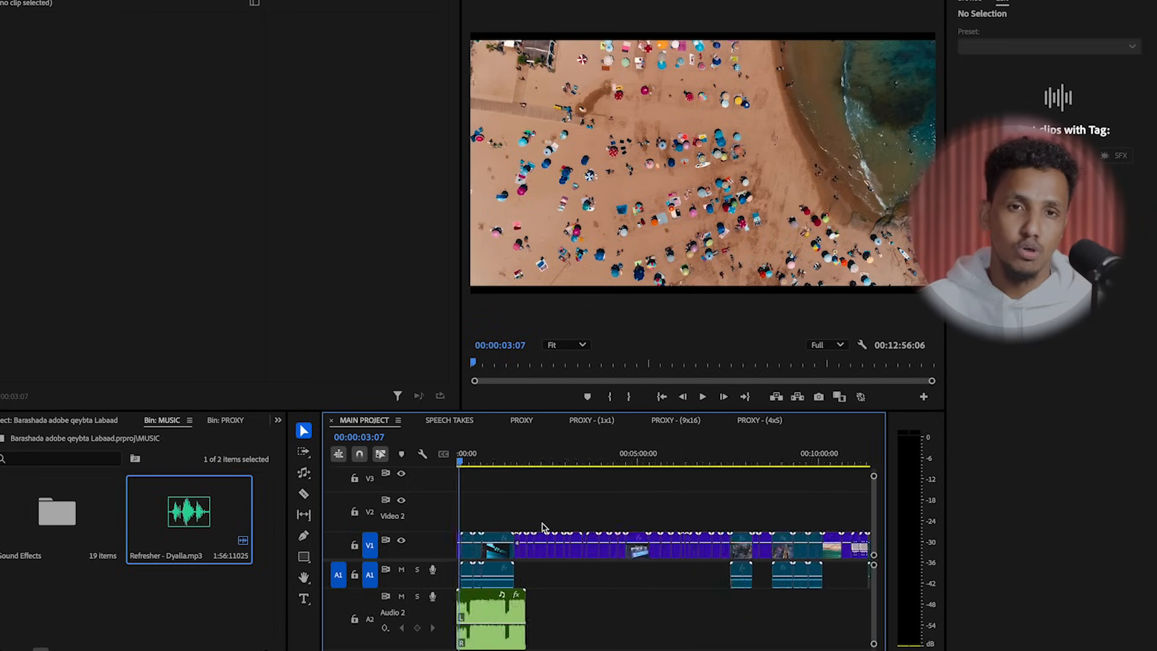
{"action": "key", "text": "minus"}
{"action": "key", "text": "minus"}
{"action": "key", "text": "minus"}
{"action": "key", "text": "minus"}
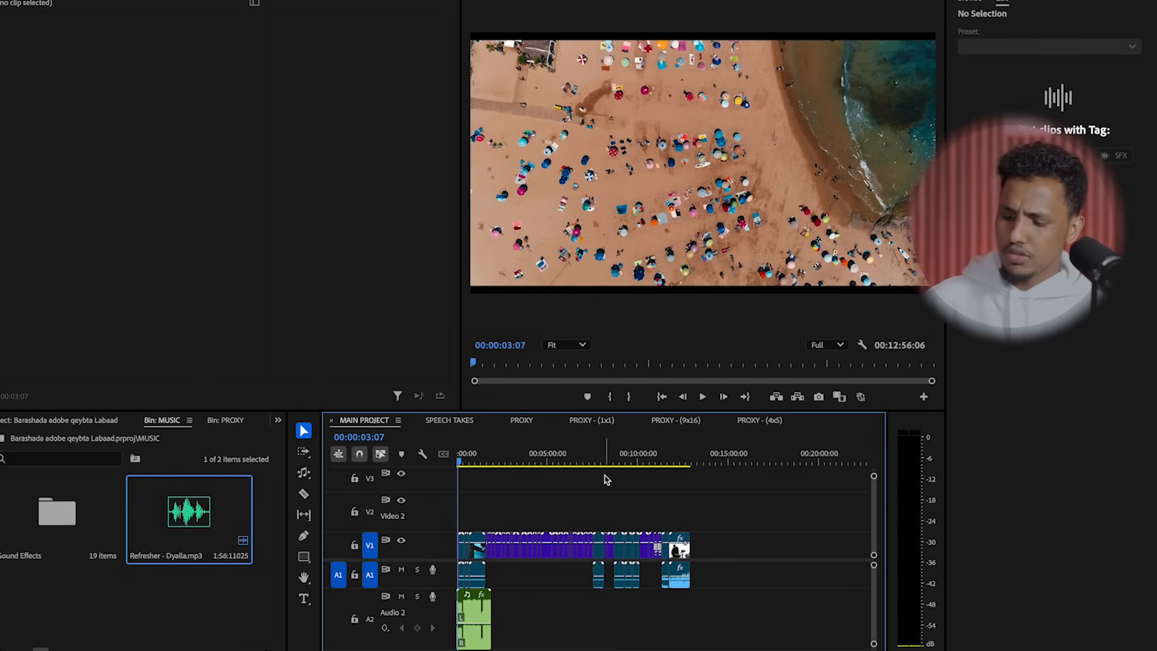
Step: Play the quiet passage of the music at about 00:00:20 in MAIN PROJECT
{"action": "key", "text": "="}
{"action": "key", "text": "="}
{"action": "key", "text": "="}
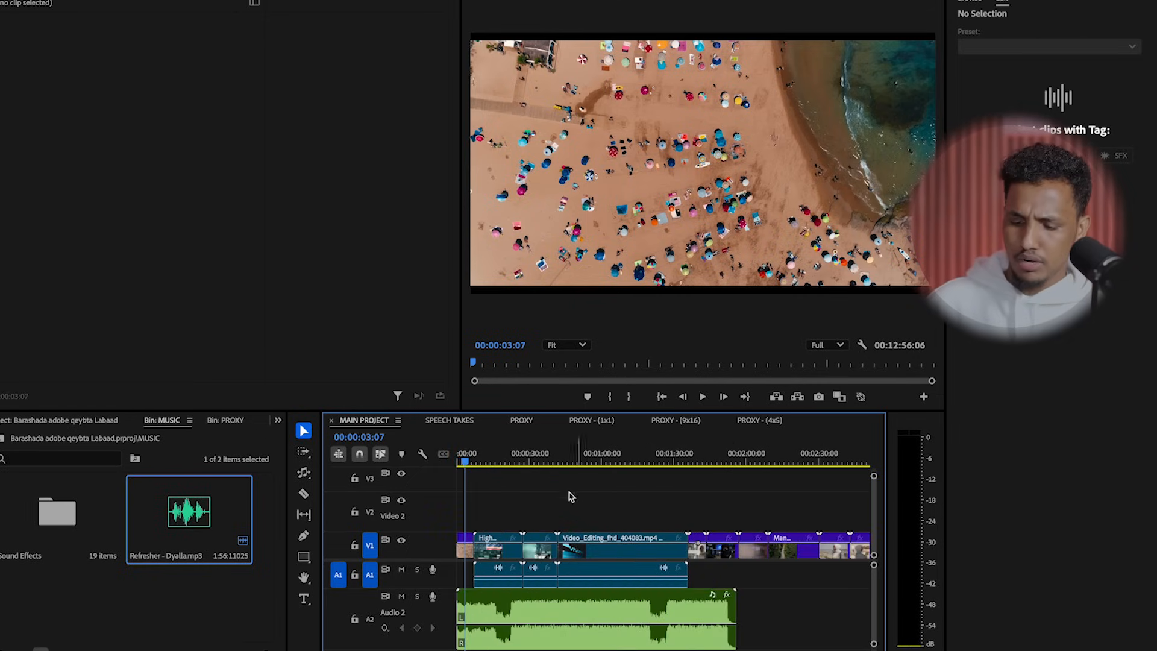
{"action": "left_click_drag", "start_coordinate": [489, 458], "coordinate": [506, 464]}
{"action": "key", "text": "space"}
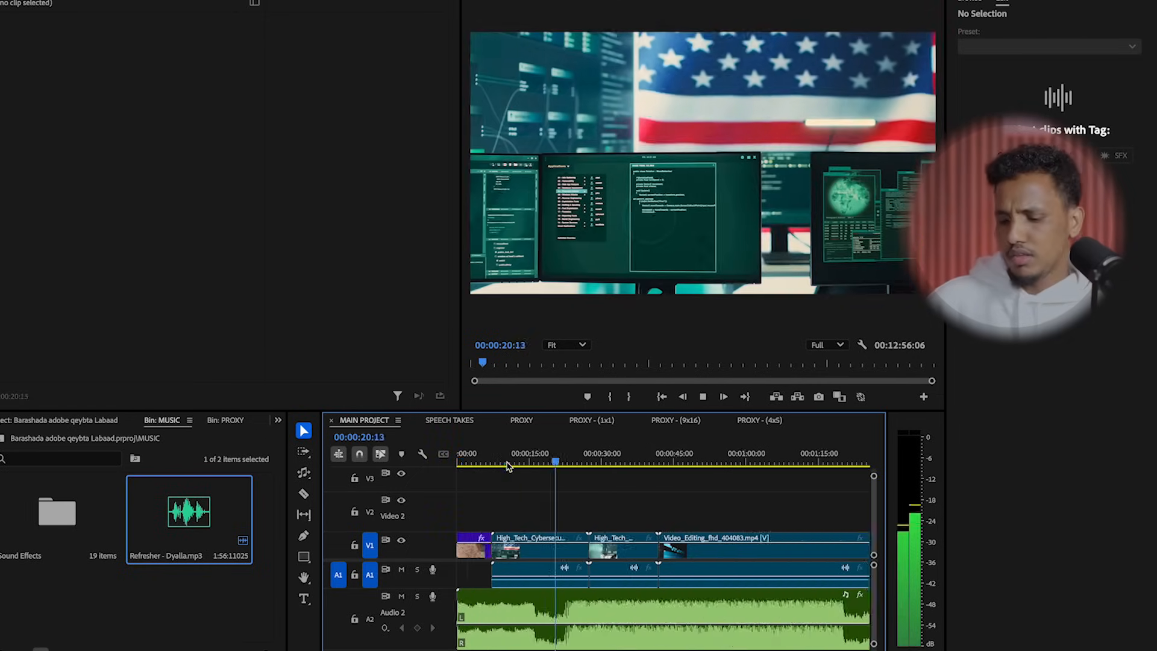
{"action": "key", "text": "space"}
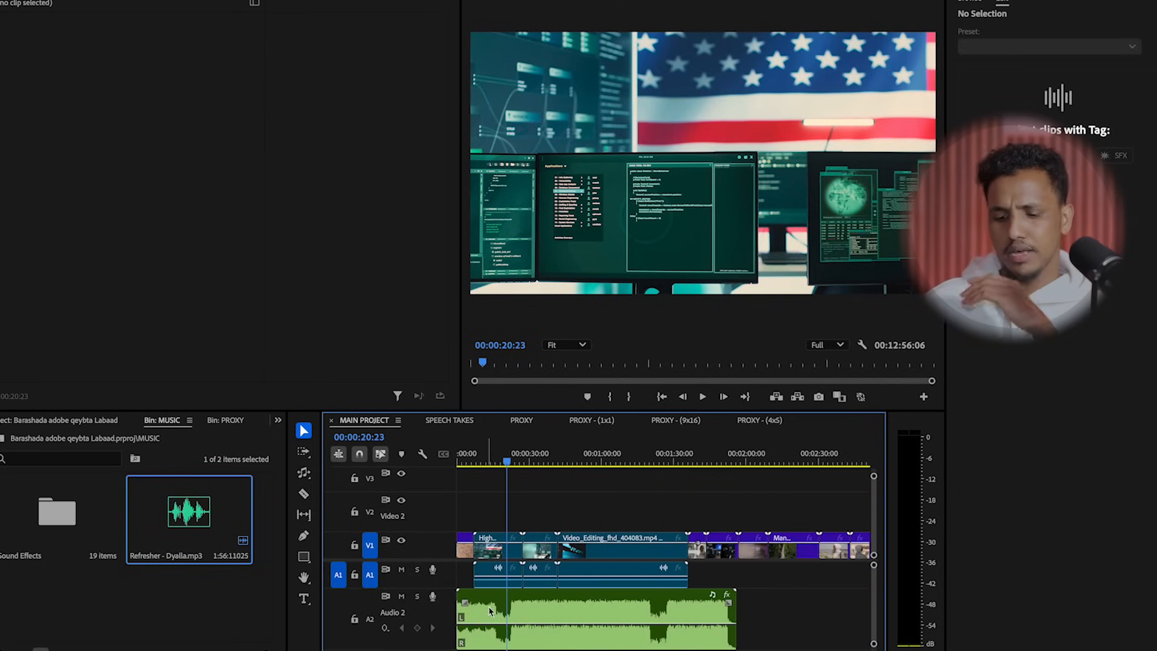
Step: Move the Refresher music clip from A2 up to A1 and mute track A1
{"action": "left_click", "coordinate": [561, 637]}
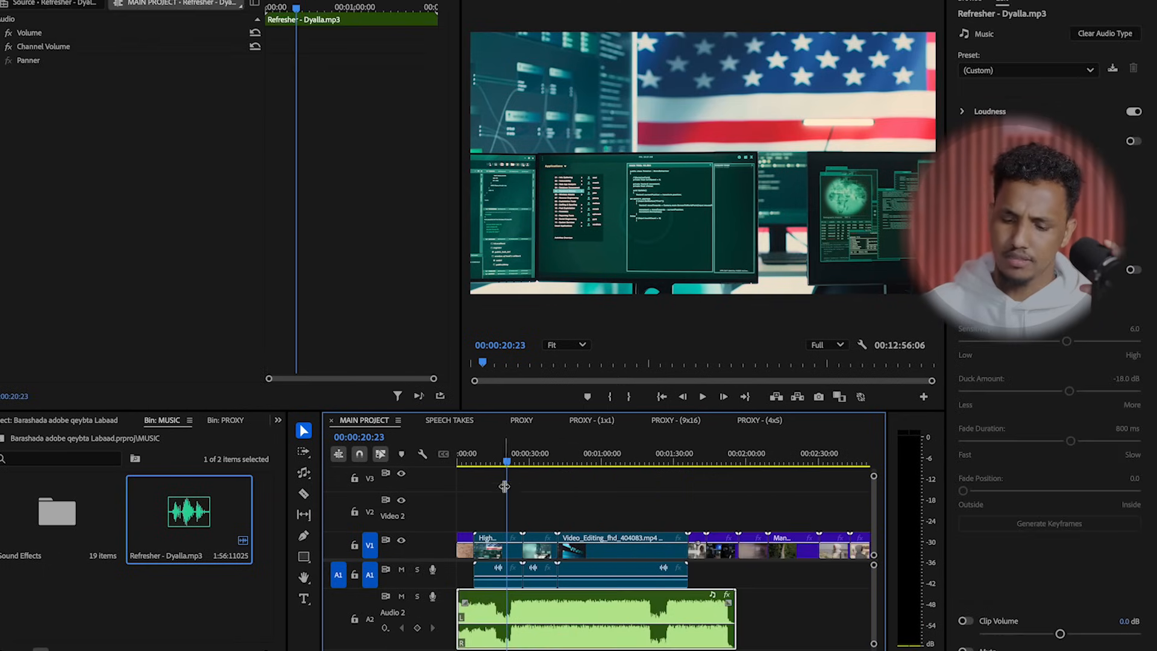
{"action": "left_click_drag", "start_coordinate": [505, 463], "coordinate": [574, 528]}
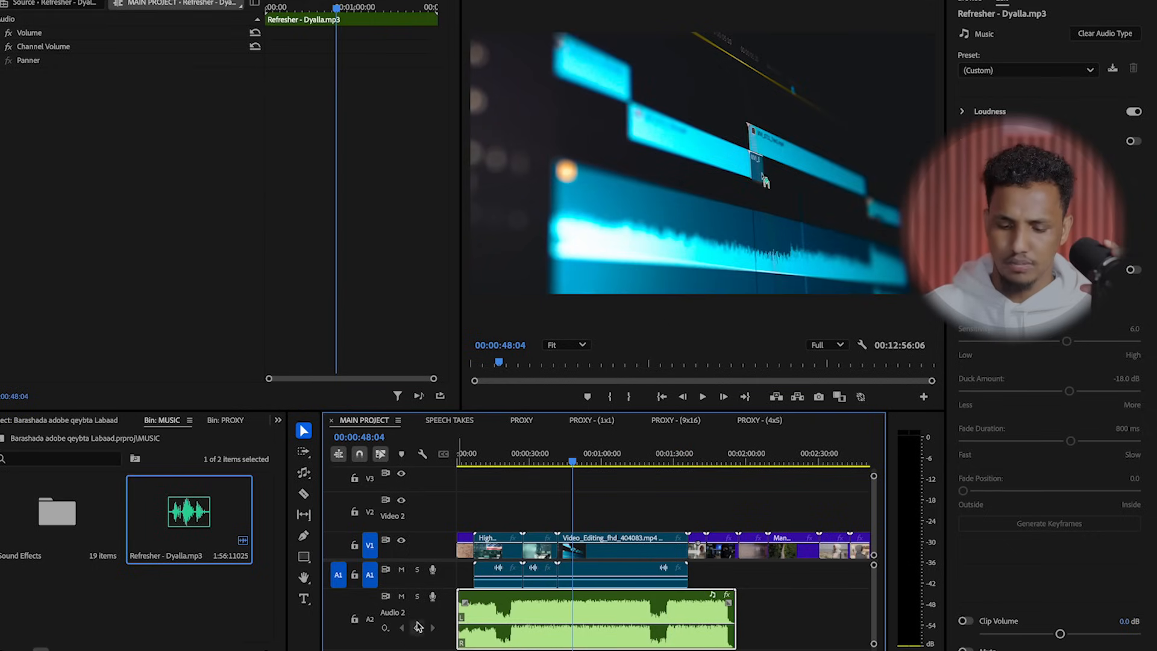
{"action": "left_click_drag", "start_coordinate": [560, 611], "coordinate": [558, 583]}
{"action": "left_click", "coordinate": [401, 570]}
Step: Play MAIN PROJECT briefly from its start with the music track muted
{"action": "key", "text": "Home"}
{"action": "key", "text": "space"}
{"action": "key", "text": "equal"}
{"action": "key", "text": "equal"}
{"action": "key", "text": "equal"}
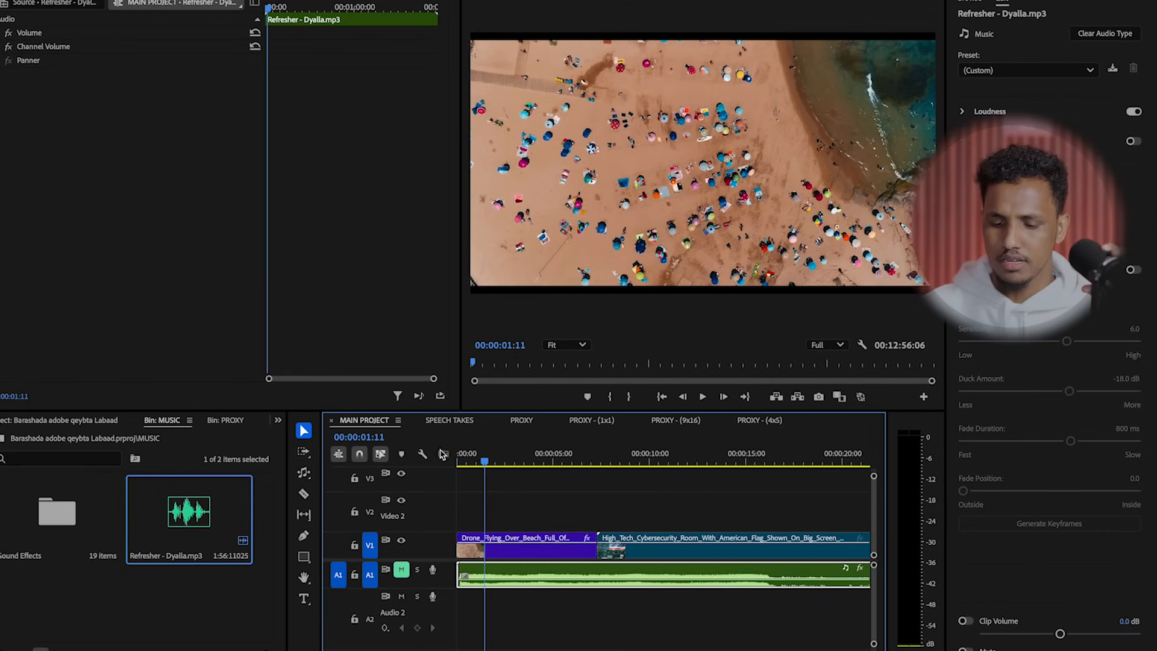
Step: Scrub along the music clip's waveform on A1 past its quiet passages to about 00:01:52:10
{"action": "left_click_drag", "start_coordinate": [484, 464], "coordinate": [775, 467]}
{"action": "key", "text": "minus"}
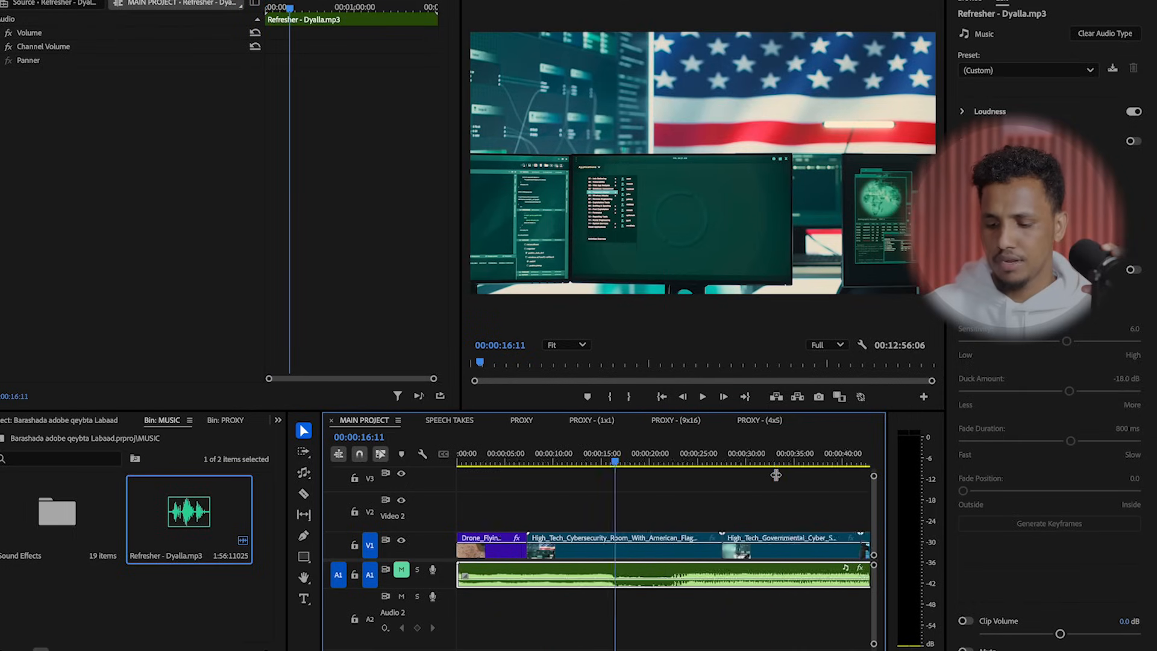
{"action": "key", "text": "minus"}
{"action": "left_click", "coordinate": [568, 464]}
{"action": "left_click_drag", "start_coordinate": [570, 467], "coordinate": [843, 556]}
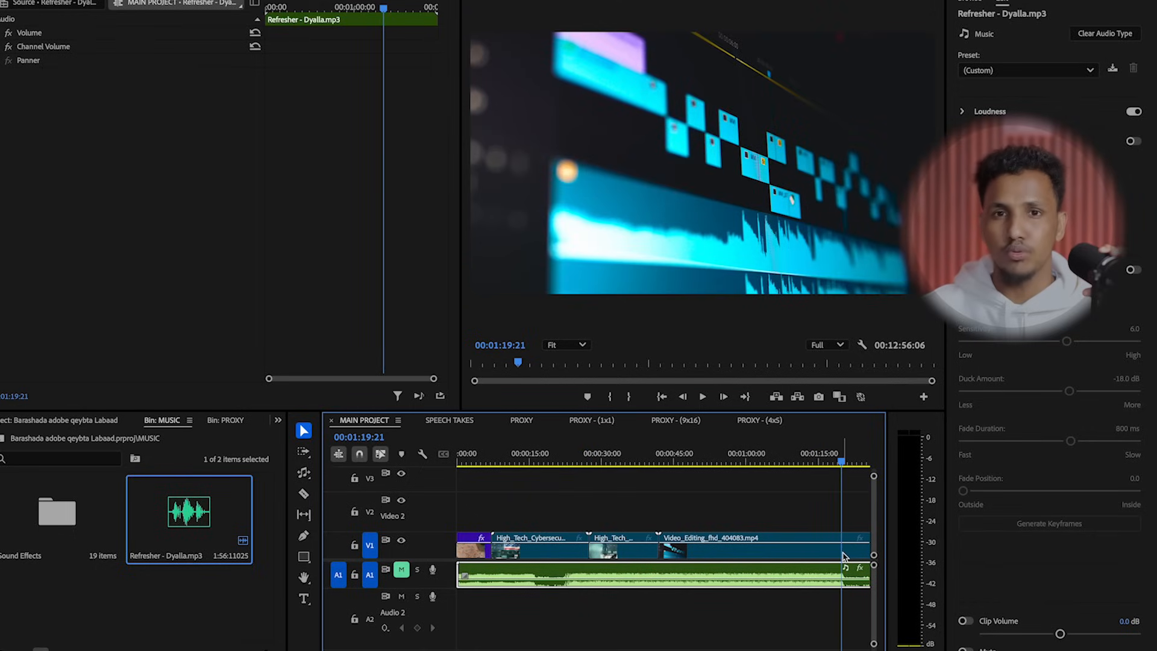
{"action": "key", "text": "minus"}
{"action": "left_click", "coordinate": [648, 459]}
{"action": "left_click_drag", "start_coordinate": [649, 455], "coordinate": [729, 496]}
{"action": "key", "text": "minus"}
{"action": "key", "text": "minus"}
{"action": "key", "text": "minus"}
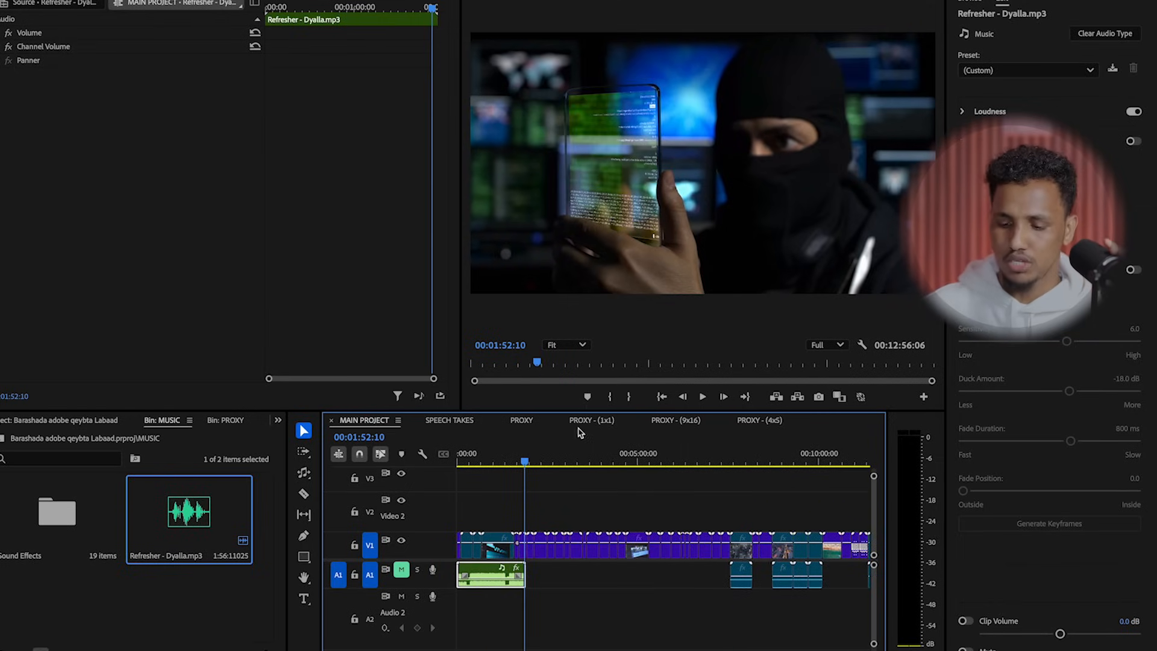
Step: Scrub through the rest of MAIN PROJECT to about 00:09:20:18 and return the playhead to 00:00:00:00
{"action": "left_click_drag", "start_coordinate": [537, 459], "coordinate": [799, 534]}
{"action": "key", "text": "minus"}
{"action": "key", "text": "equal"}
{"action": "key", "text": "equal"}
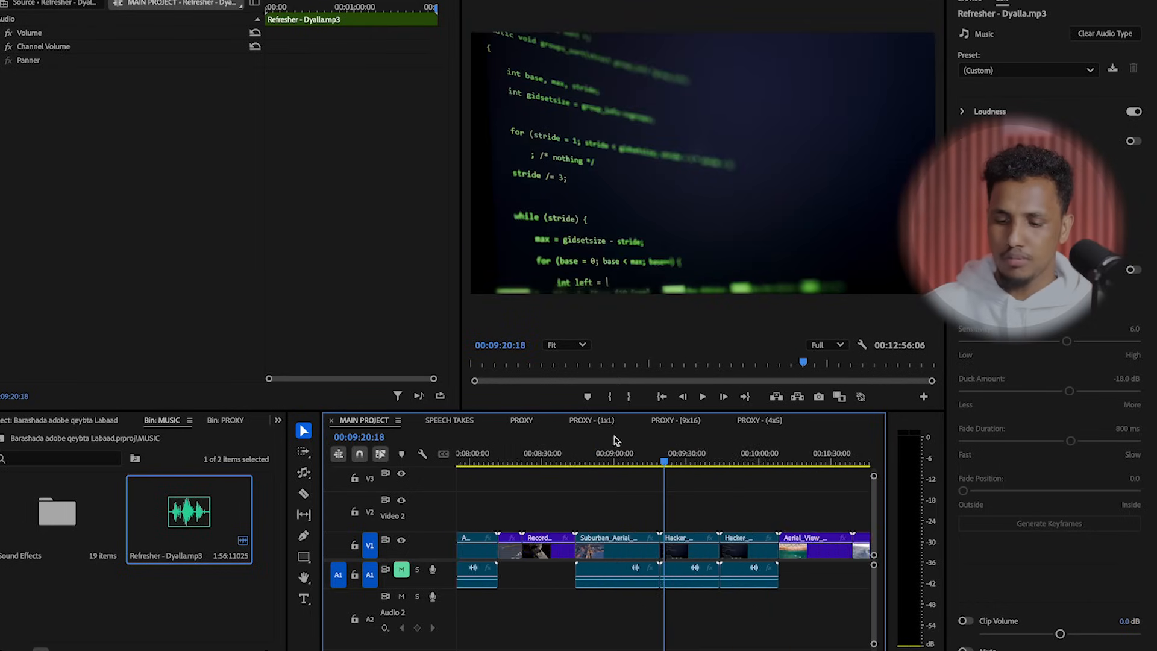
{"action": "key", "text": "minus"}
{"action": "left_click_drag", "start_coordinate": [664, 461], "coordinate": [385, 495]}
{"action": "key", "text": "minus"}
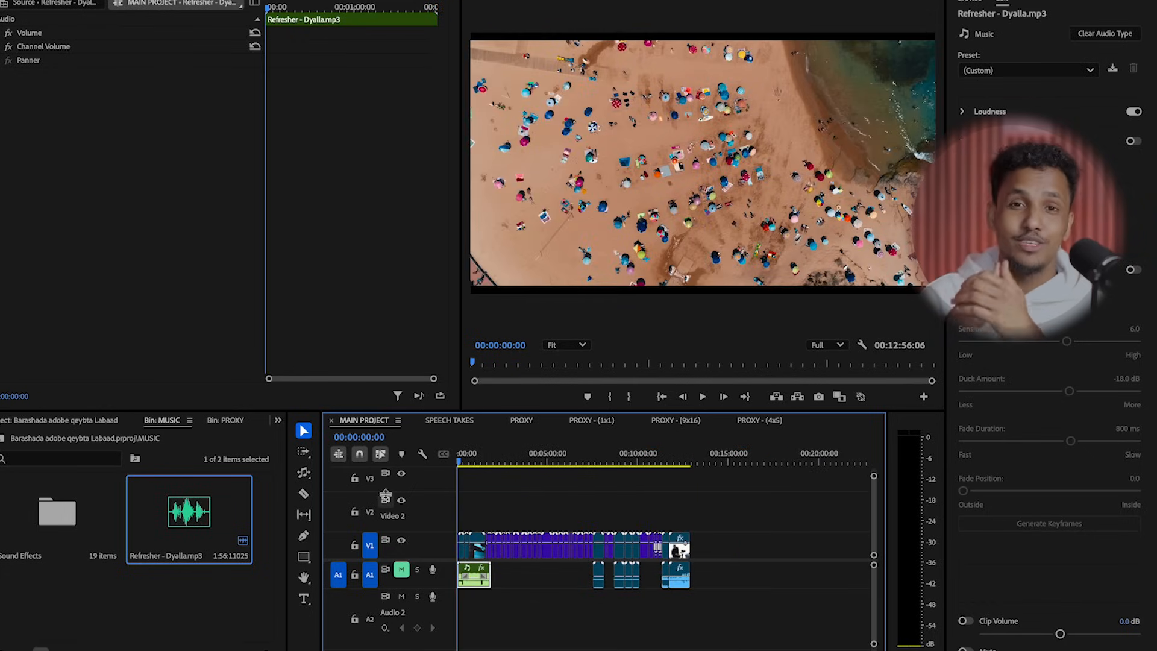